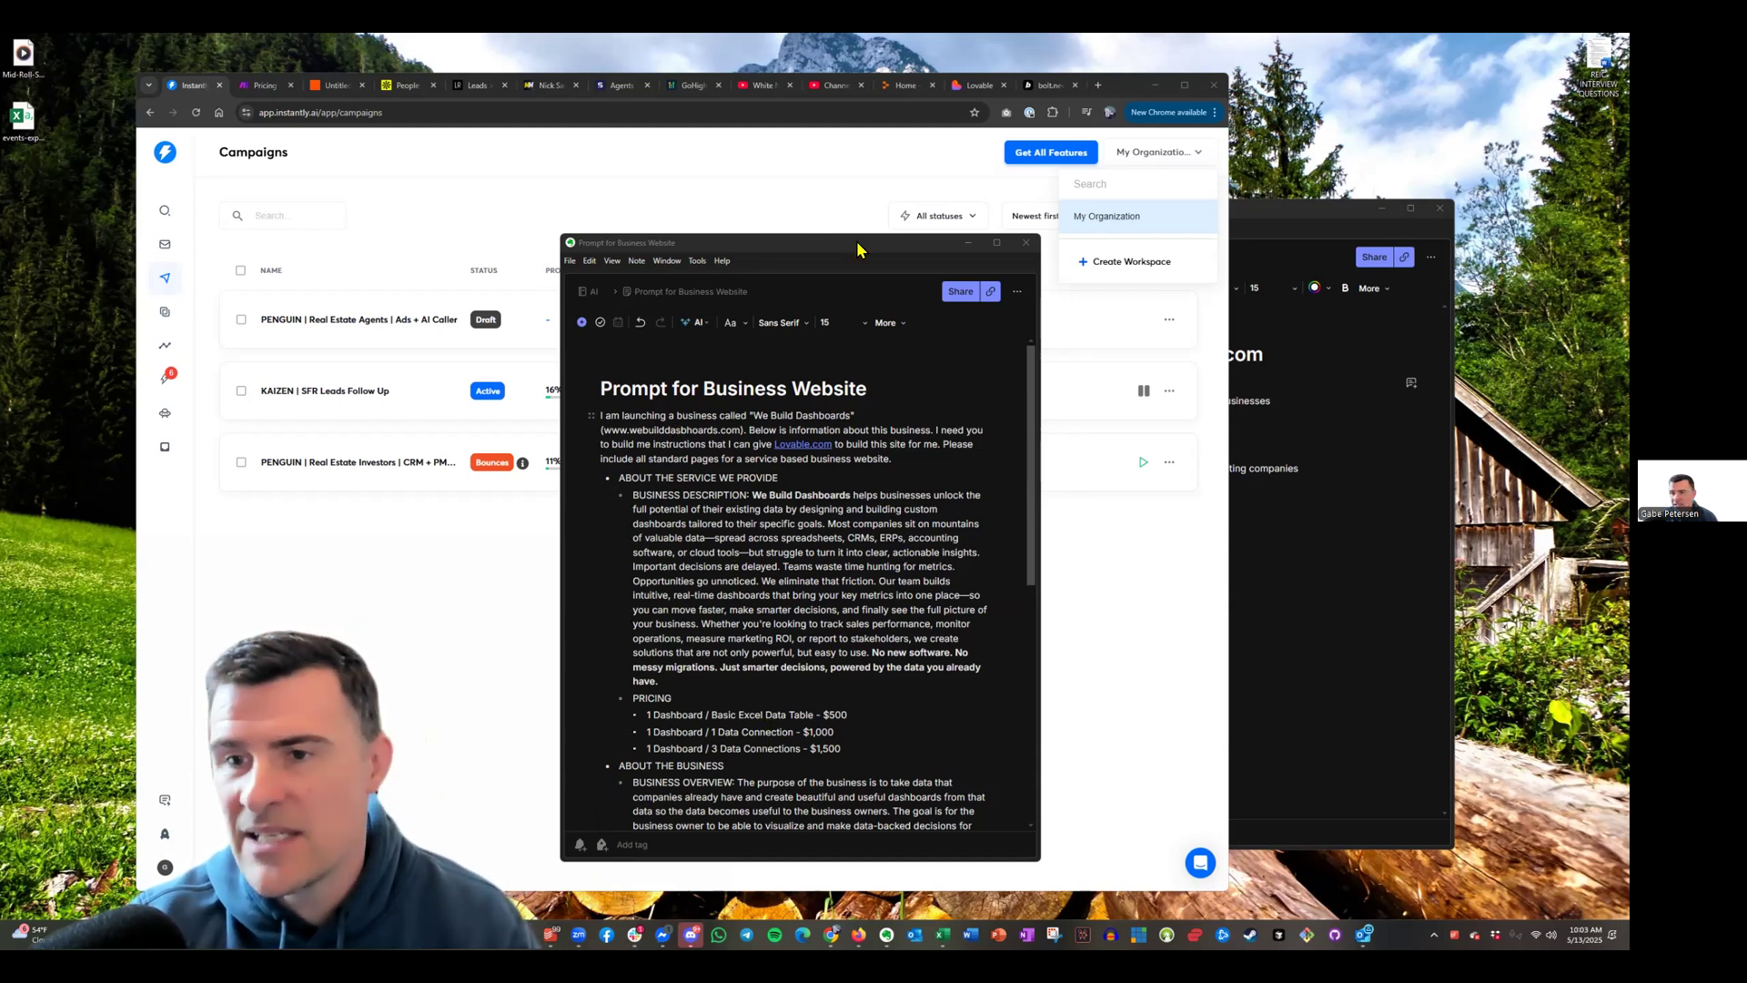
# Bring the AAA notebook's WeBuildDashboards.com note, with its 'Verify demand for service quickly' plan, to the front
pyautogui.moveTo(857, 250); pyautogui.dragTo(854, 357)
pyautogui.click(1389, 215)
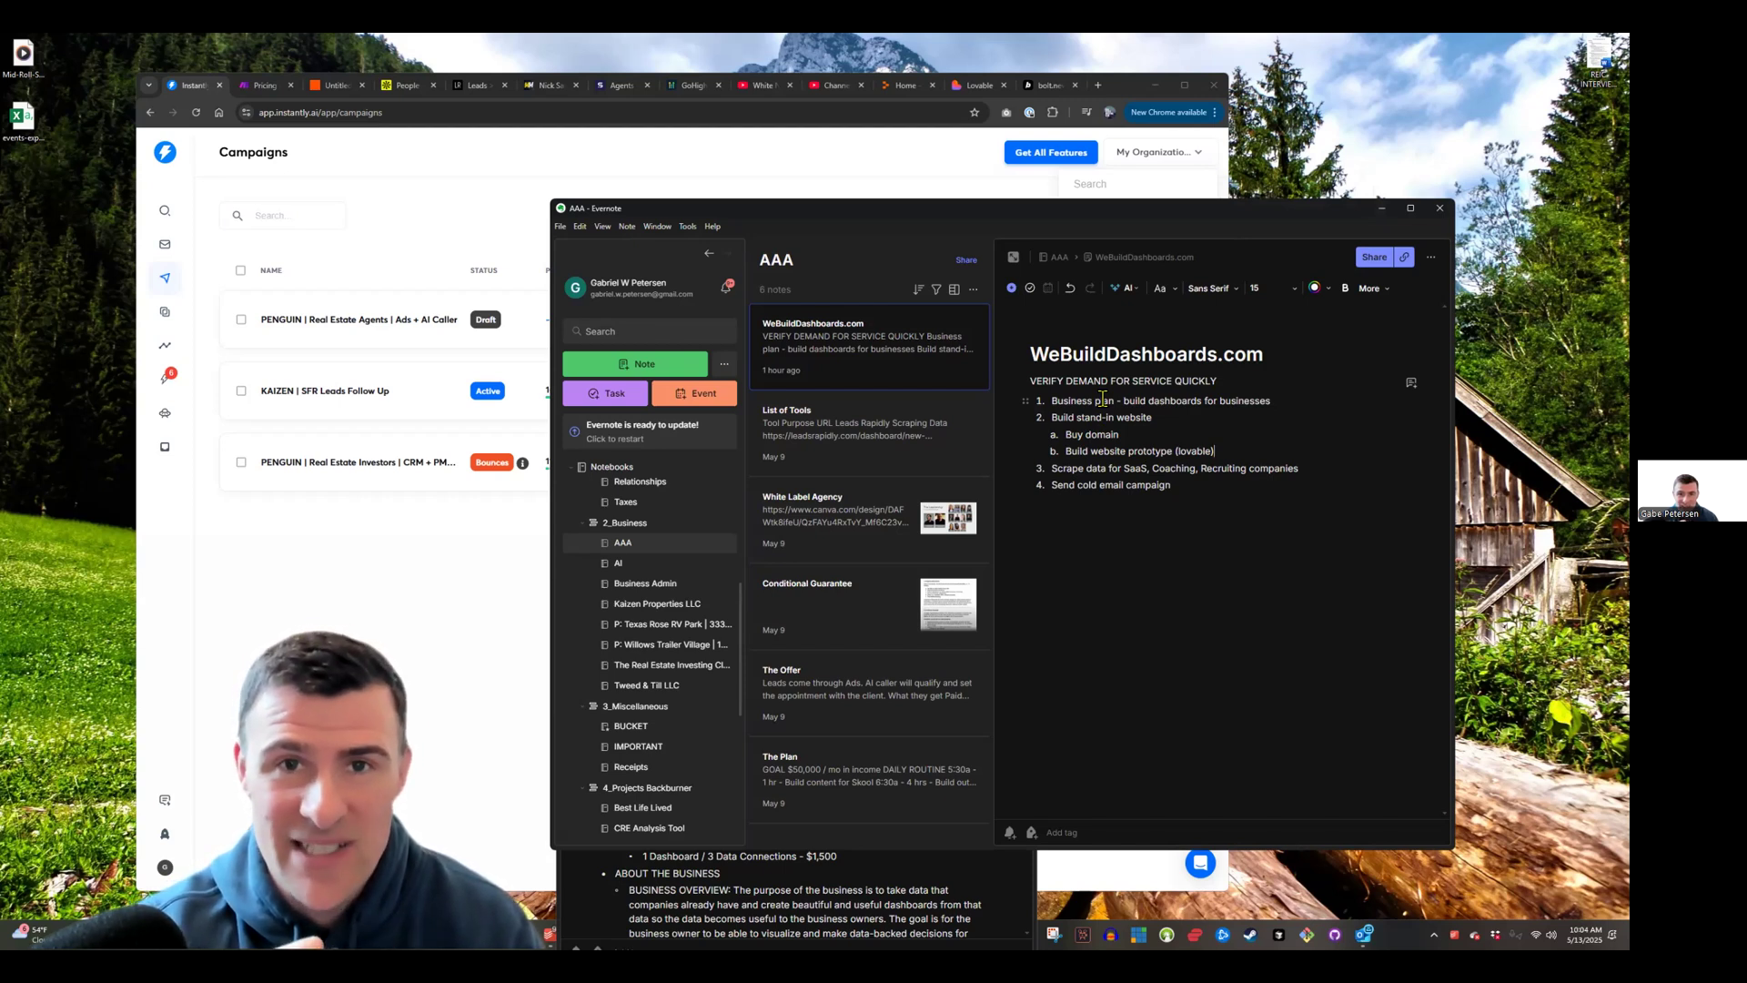
pyautogui.tripleClick(1203, 382)
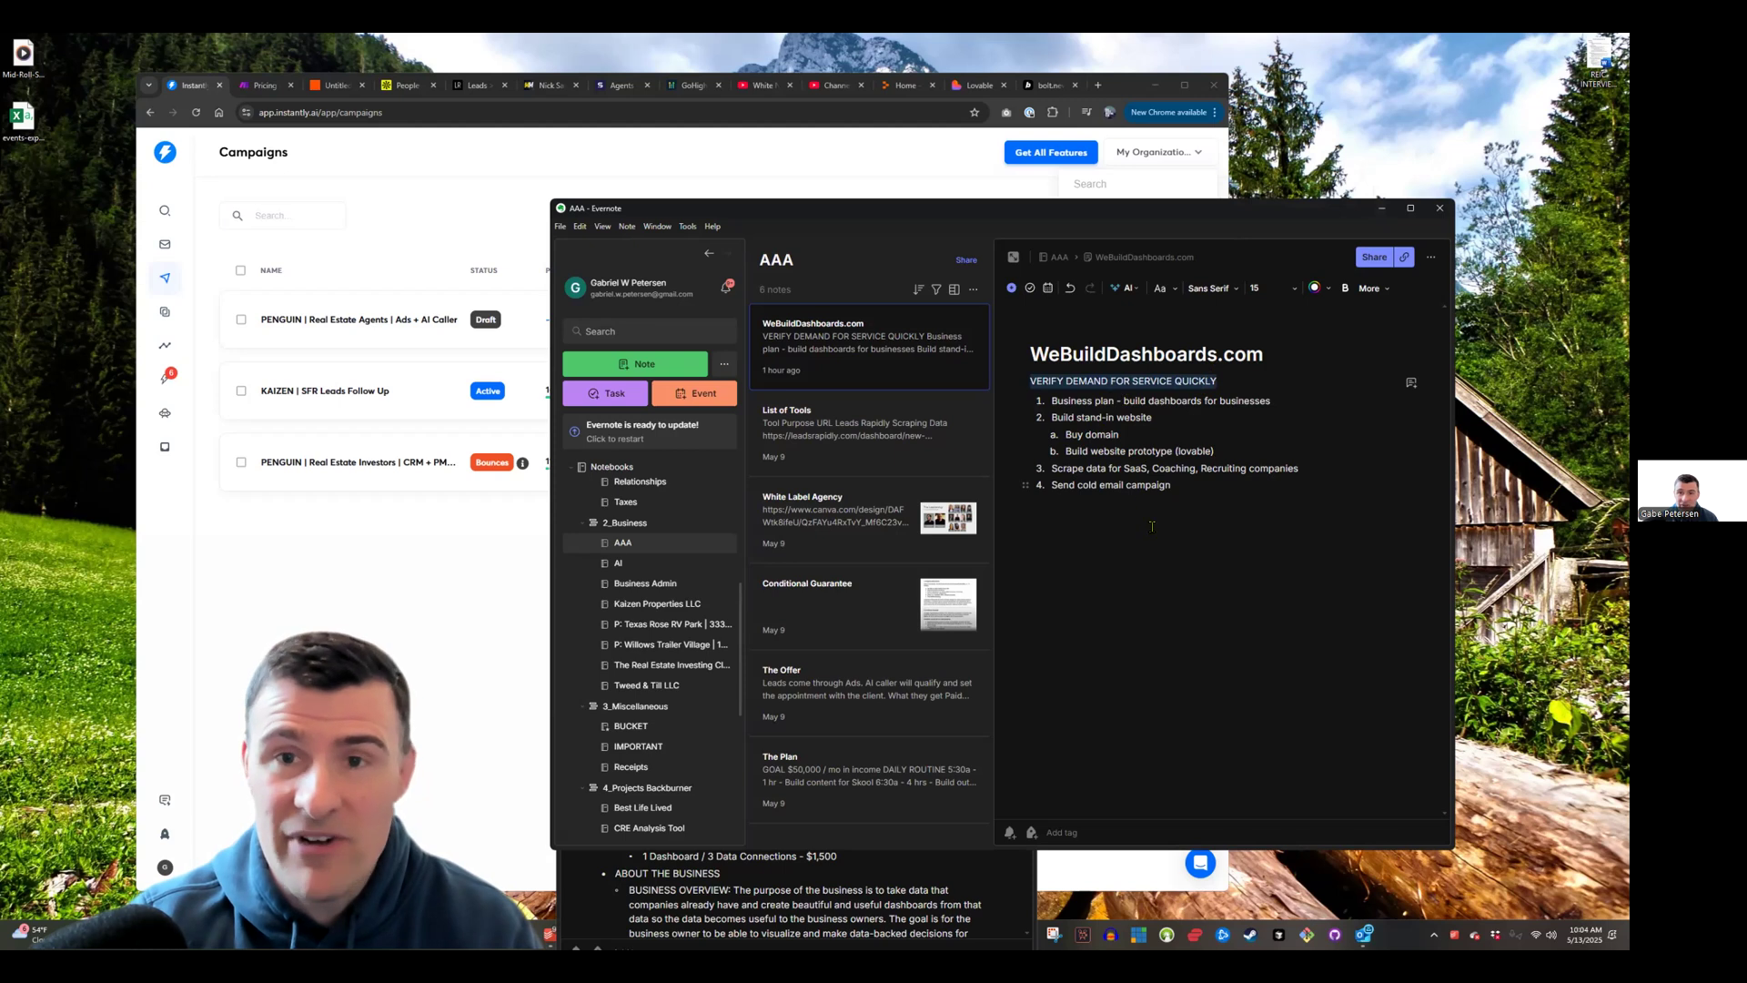
pyautogui.tripleClick(1153, 401)
pyautogui.click(1116, 417)
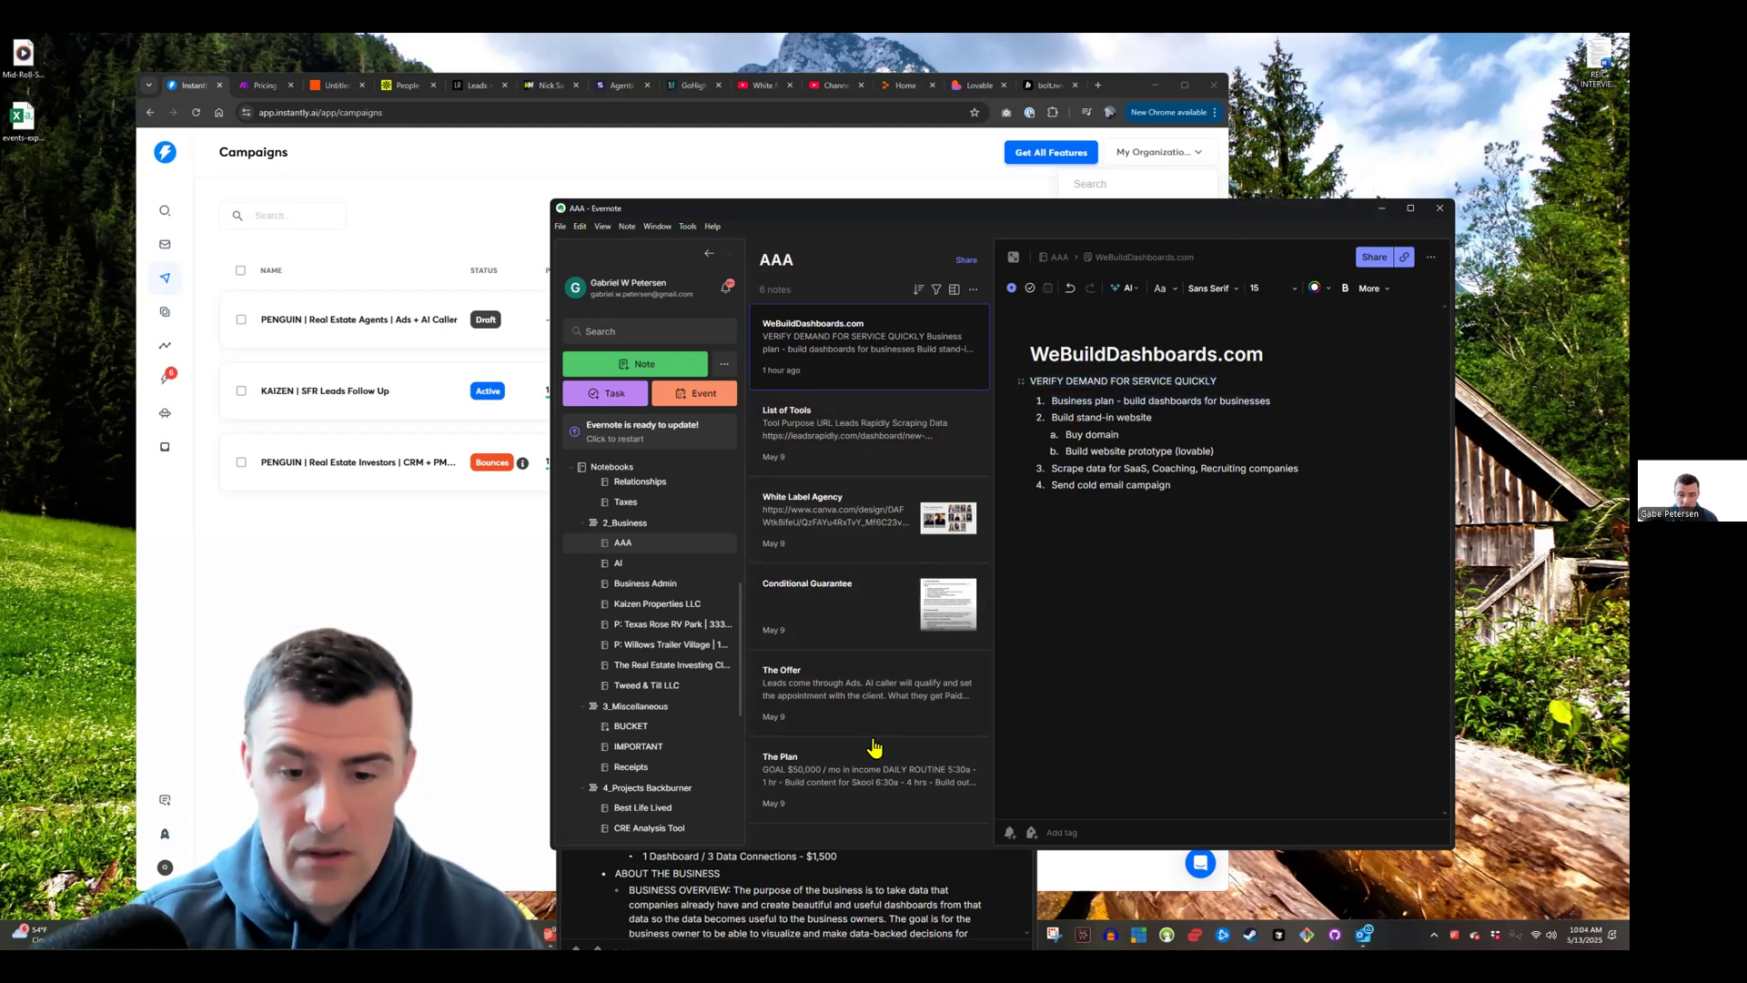
# Open the WeBuildDashboards.com note in its own window, arranged beside the Prompt for Business Website note
pyautogui.doubleClick(838, 348)
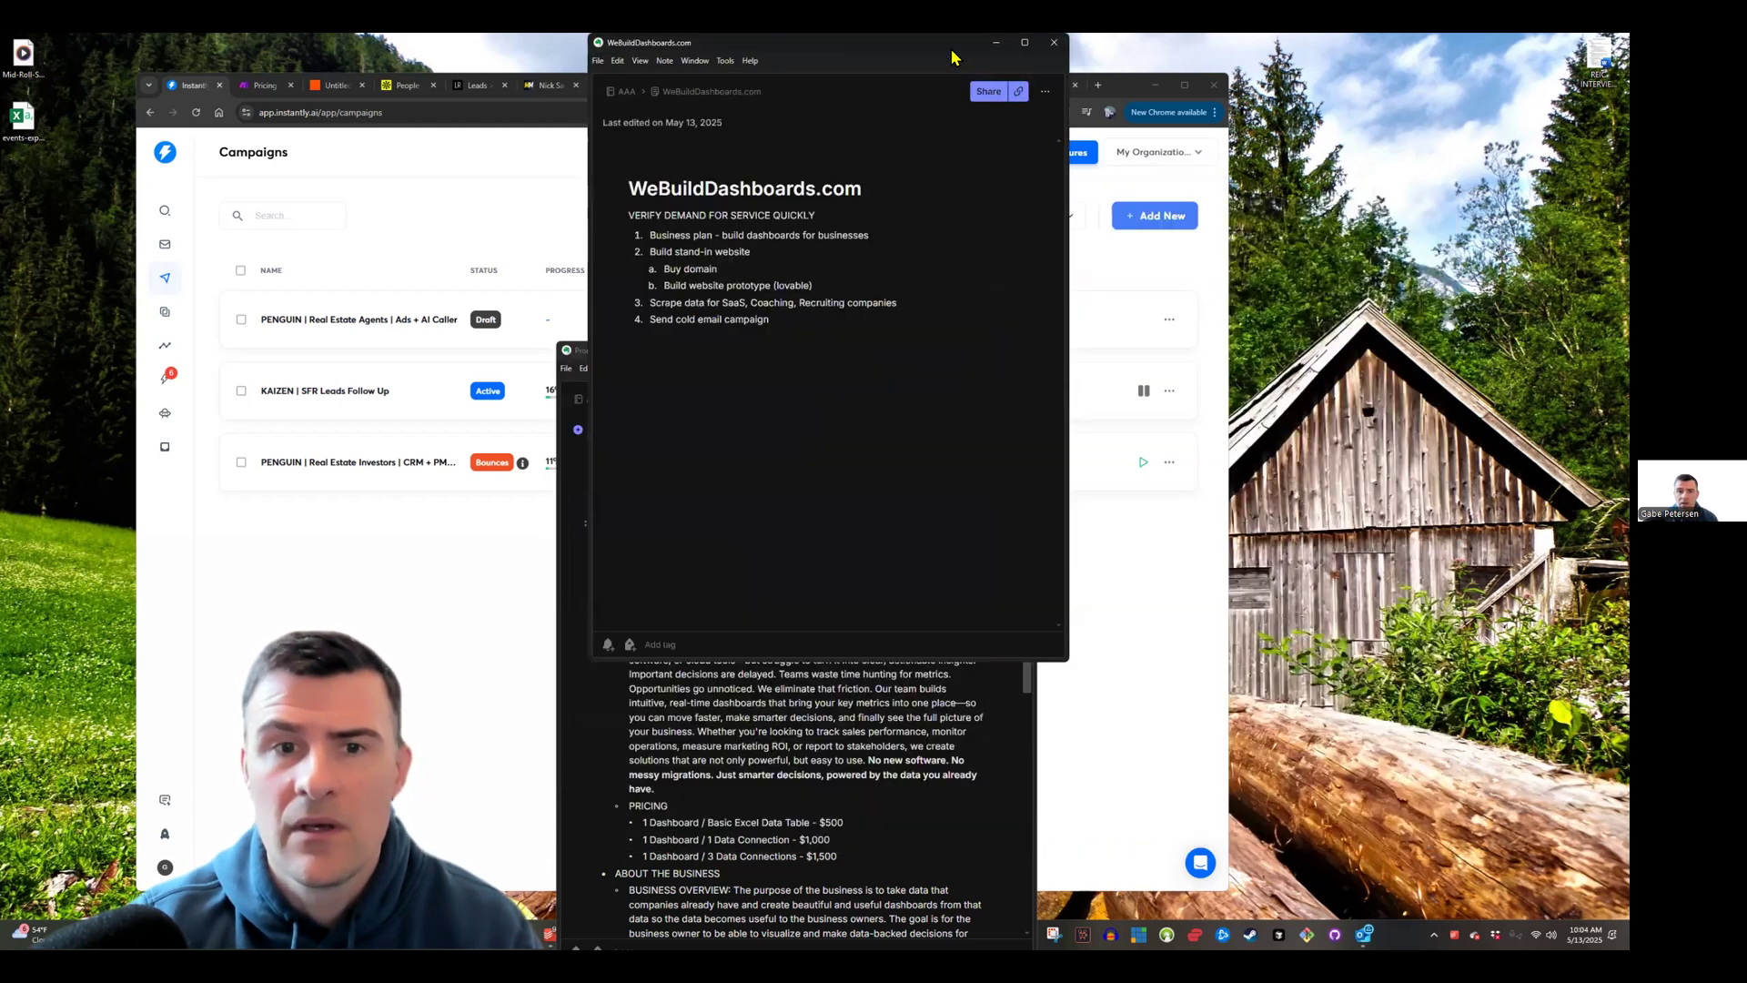
pyautogui.moveTo(954, 57); pyautogui.dragTo(1293, 190)
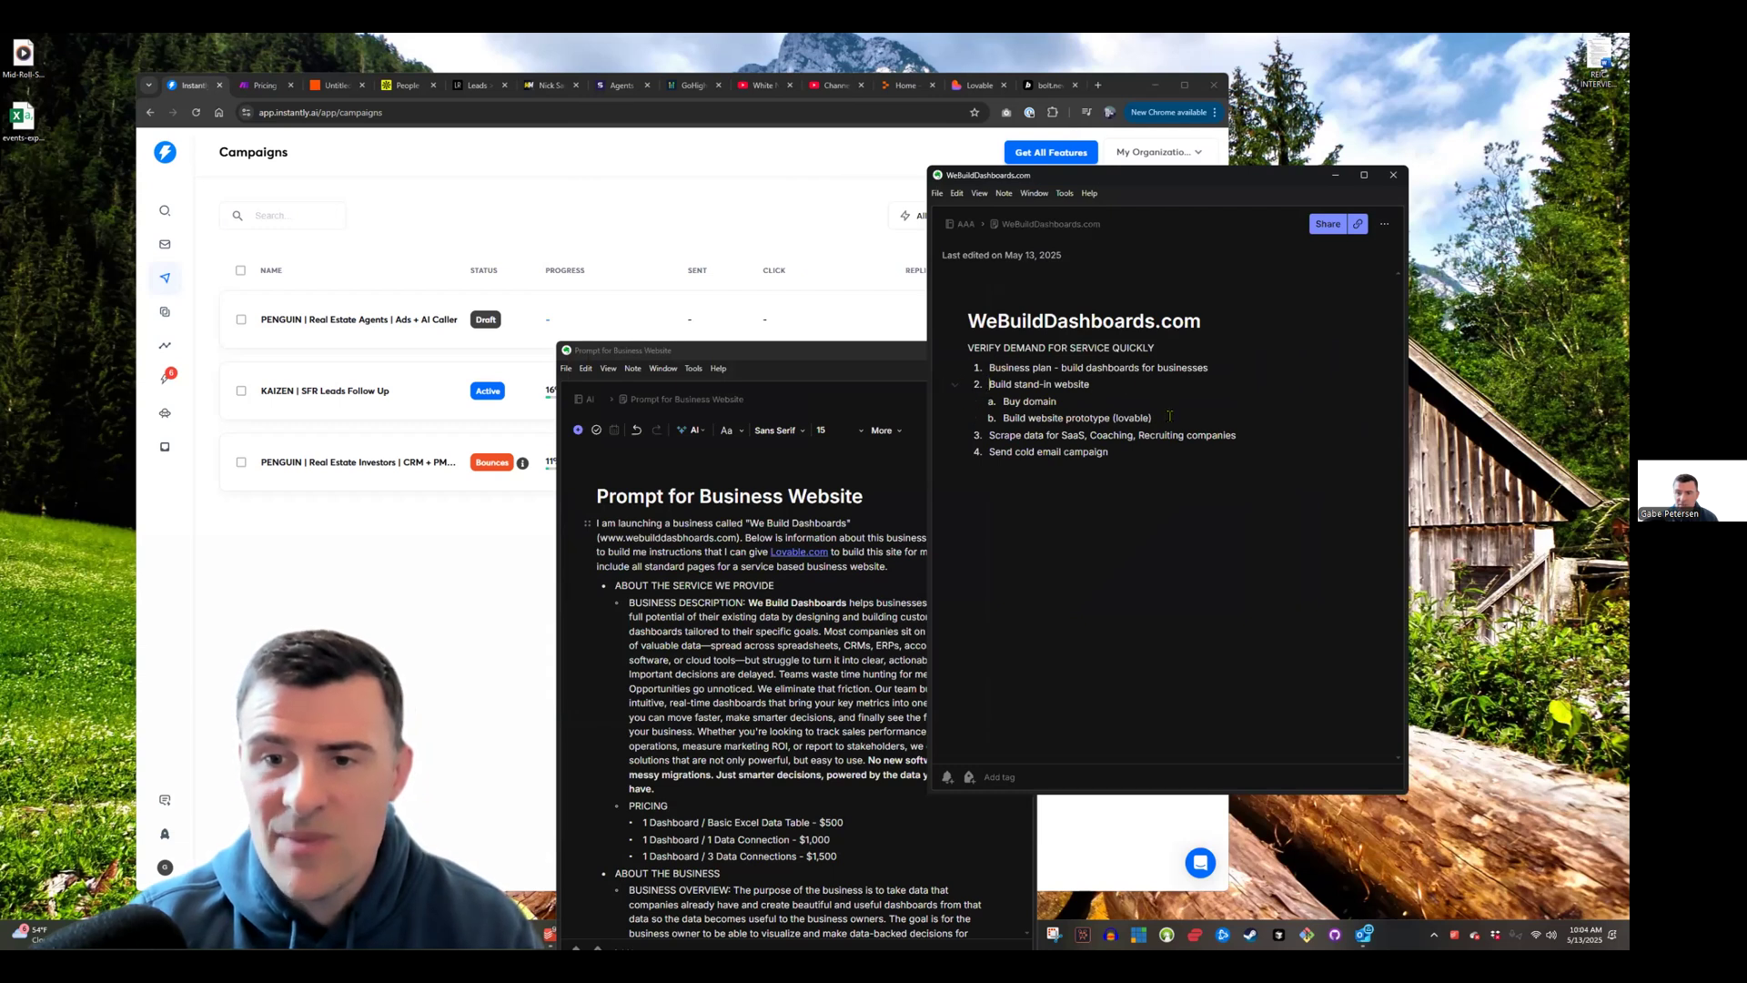
pyautogui.keyDown('shift'); pyautogui.click(1174, 418); pyautogui.keyUp('shift')
pyautogui.press('Up')
pyautogui.moveTo(1210, 421)
pyautogui.mouseDown()
pyautogui.moveTo(964, 394)
pyautogui.moveTo(1006, 418)
pyautogui.moveTo(1119, 410)
pyautogui.moveTo(1004, 418)
pyautogui.moveTo(1180, 413)
pyautogui.mouseUp()
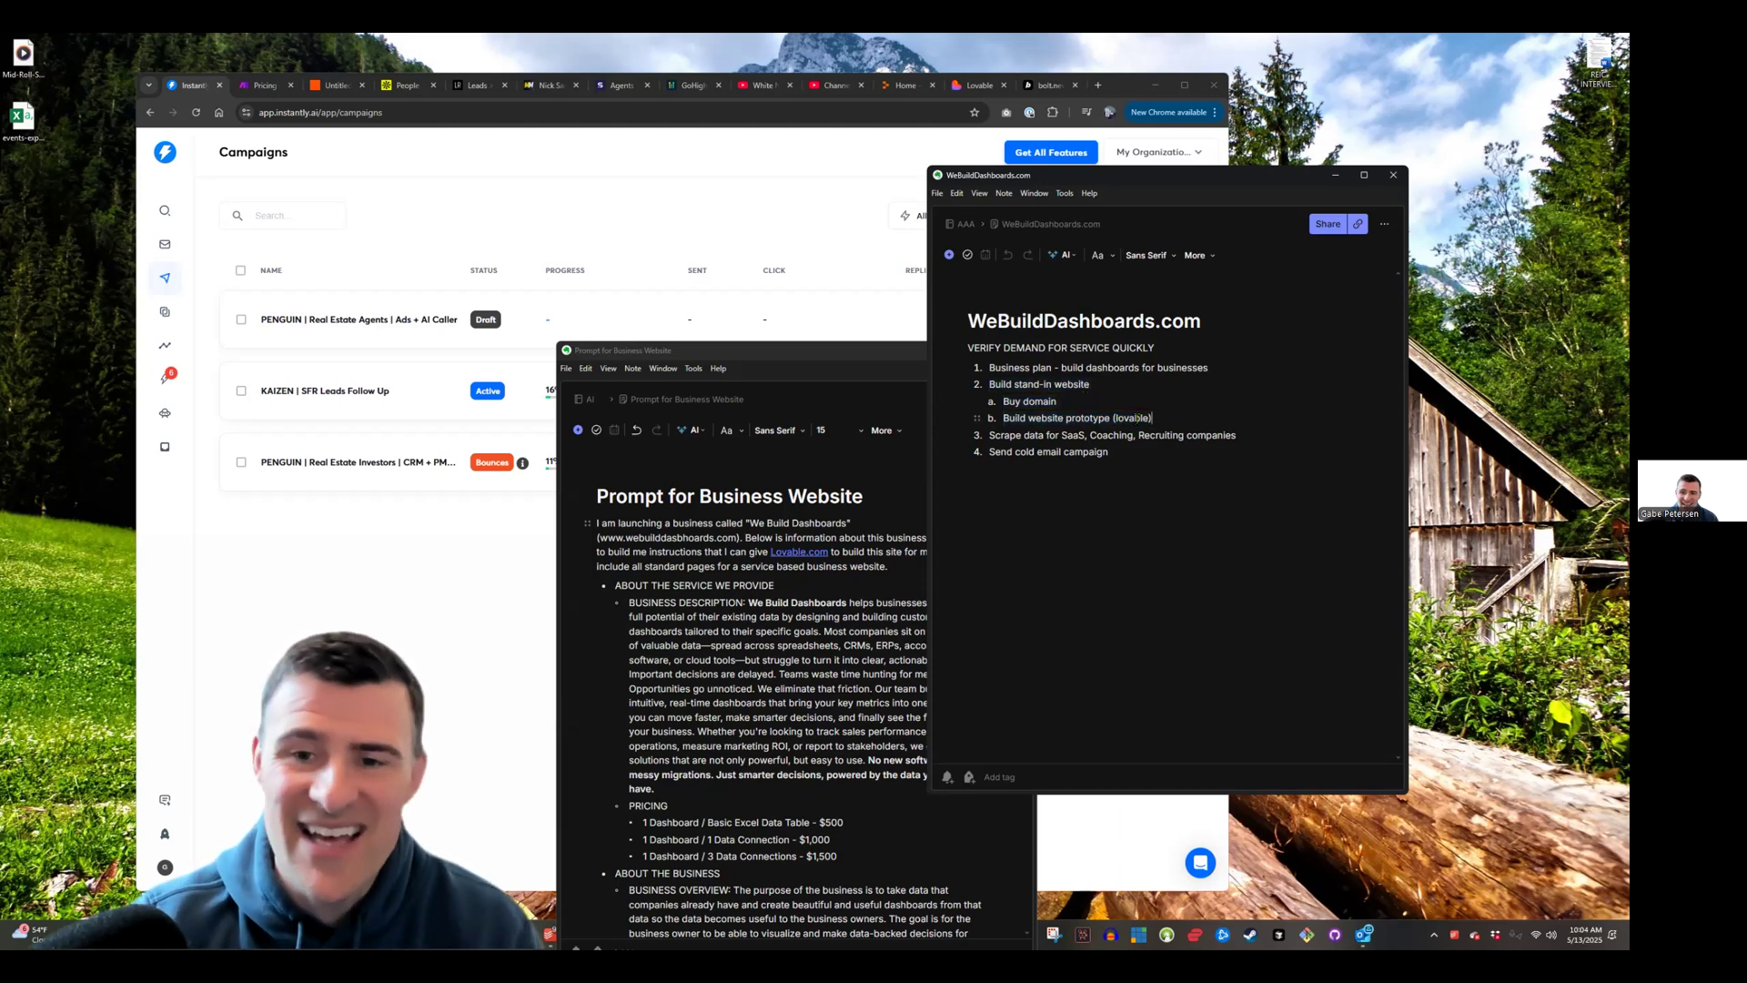
pyautogui.click(811, 352)
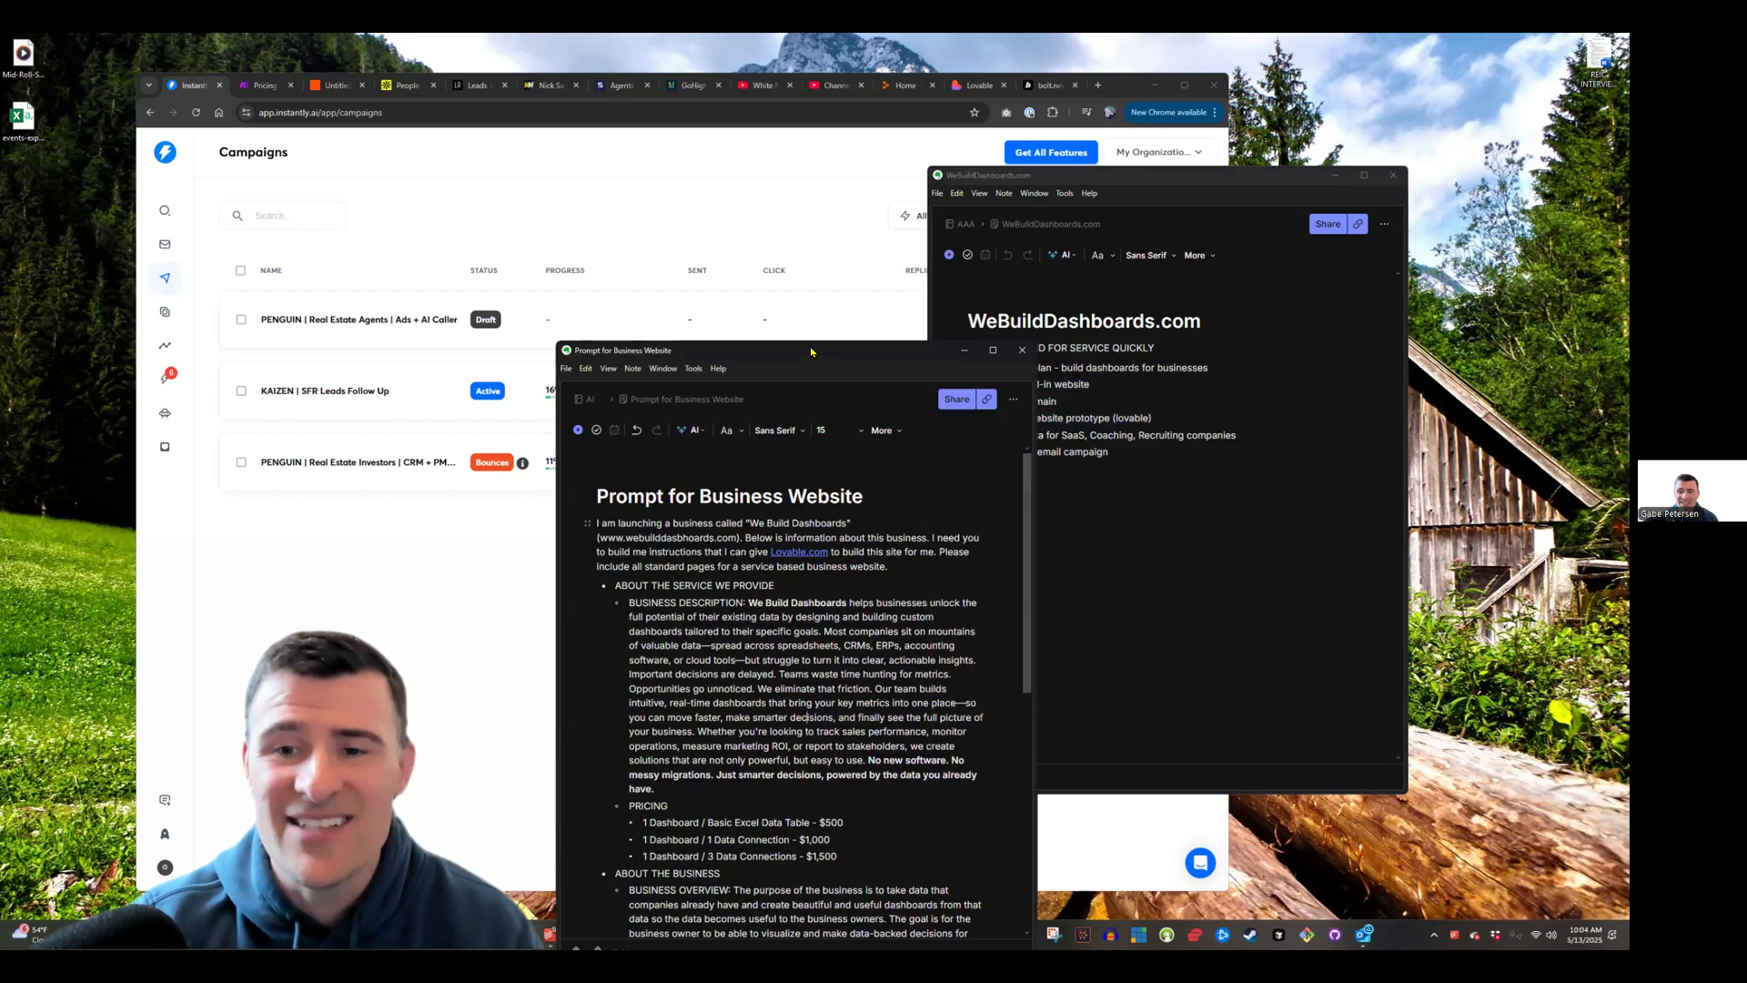
pyautogui.moveTo(811, 352); pyautogui.dragTo(771, 304)
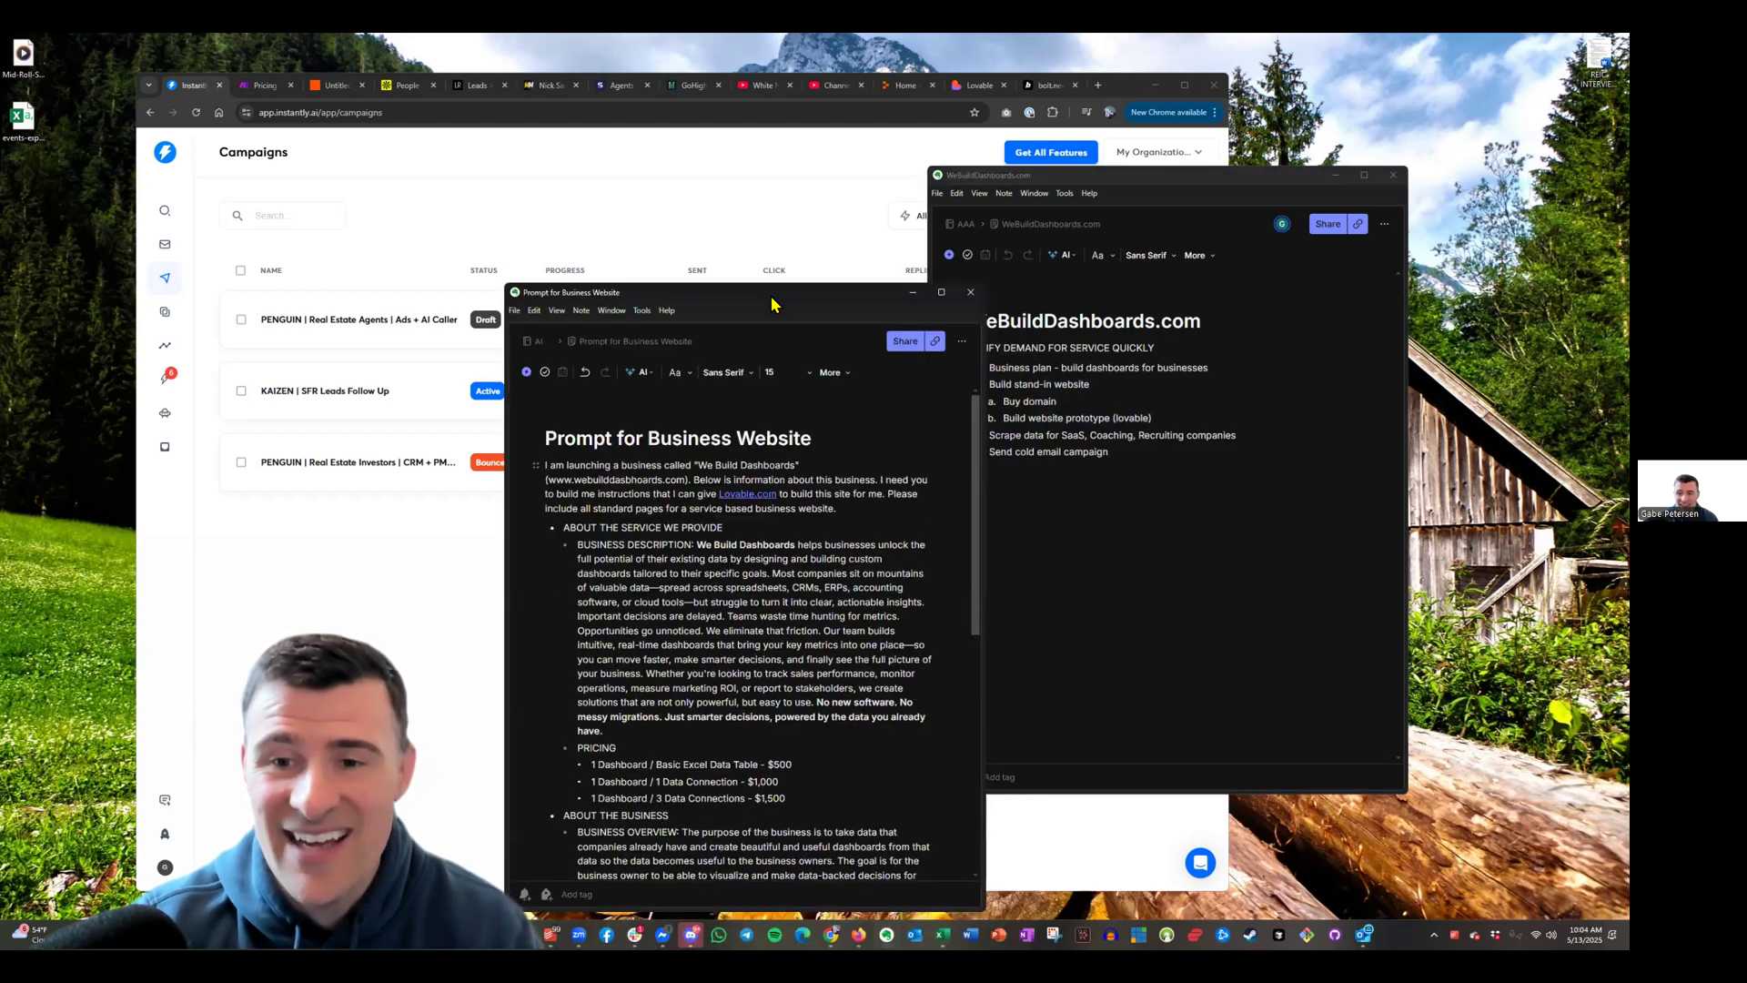
pyautogui.click(1036, 418)
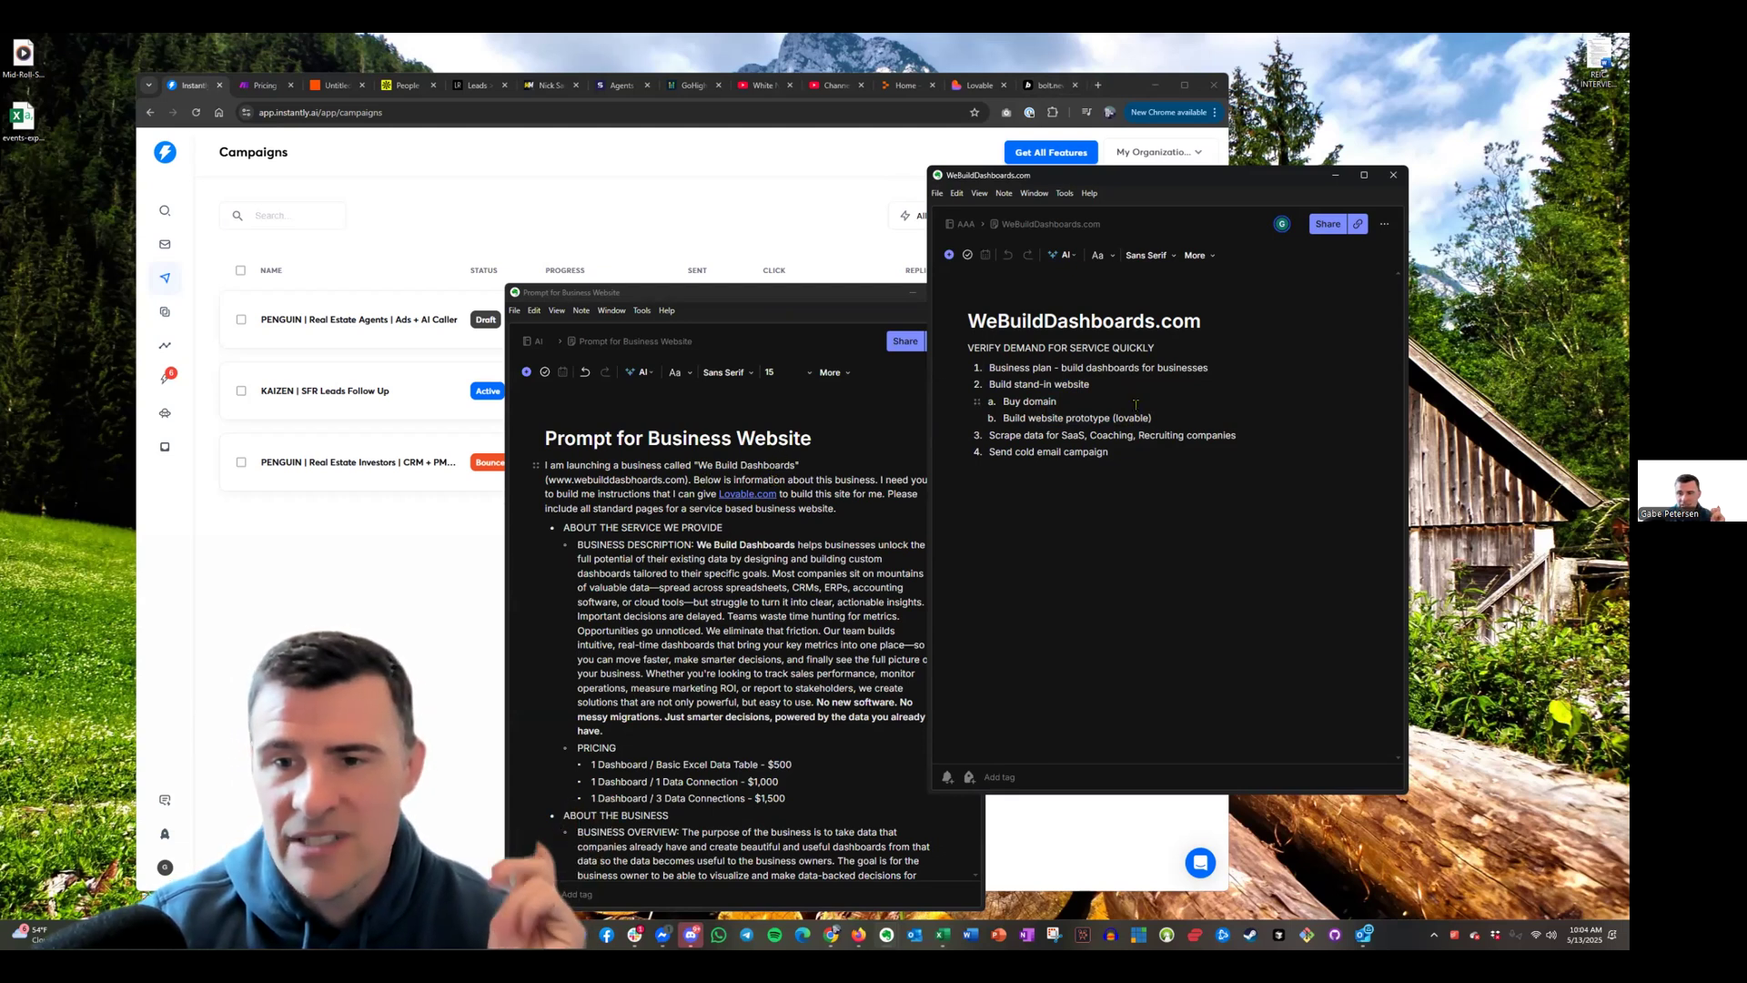
# Highlight the plan's 'Build website prototype (lovable)', SaaS/Coaching/Recruiting scraping and cold email steps
pyautogui.moveTo(1177, 415); pyautogui.dragTo(995, 420)
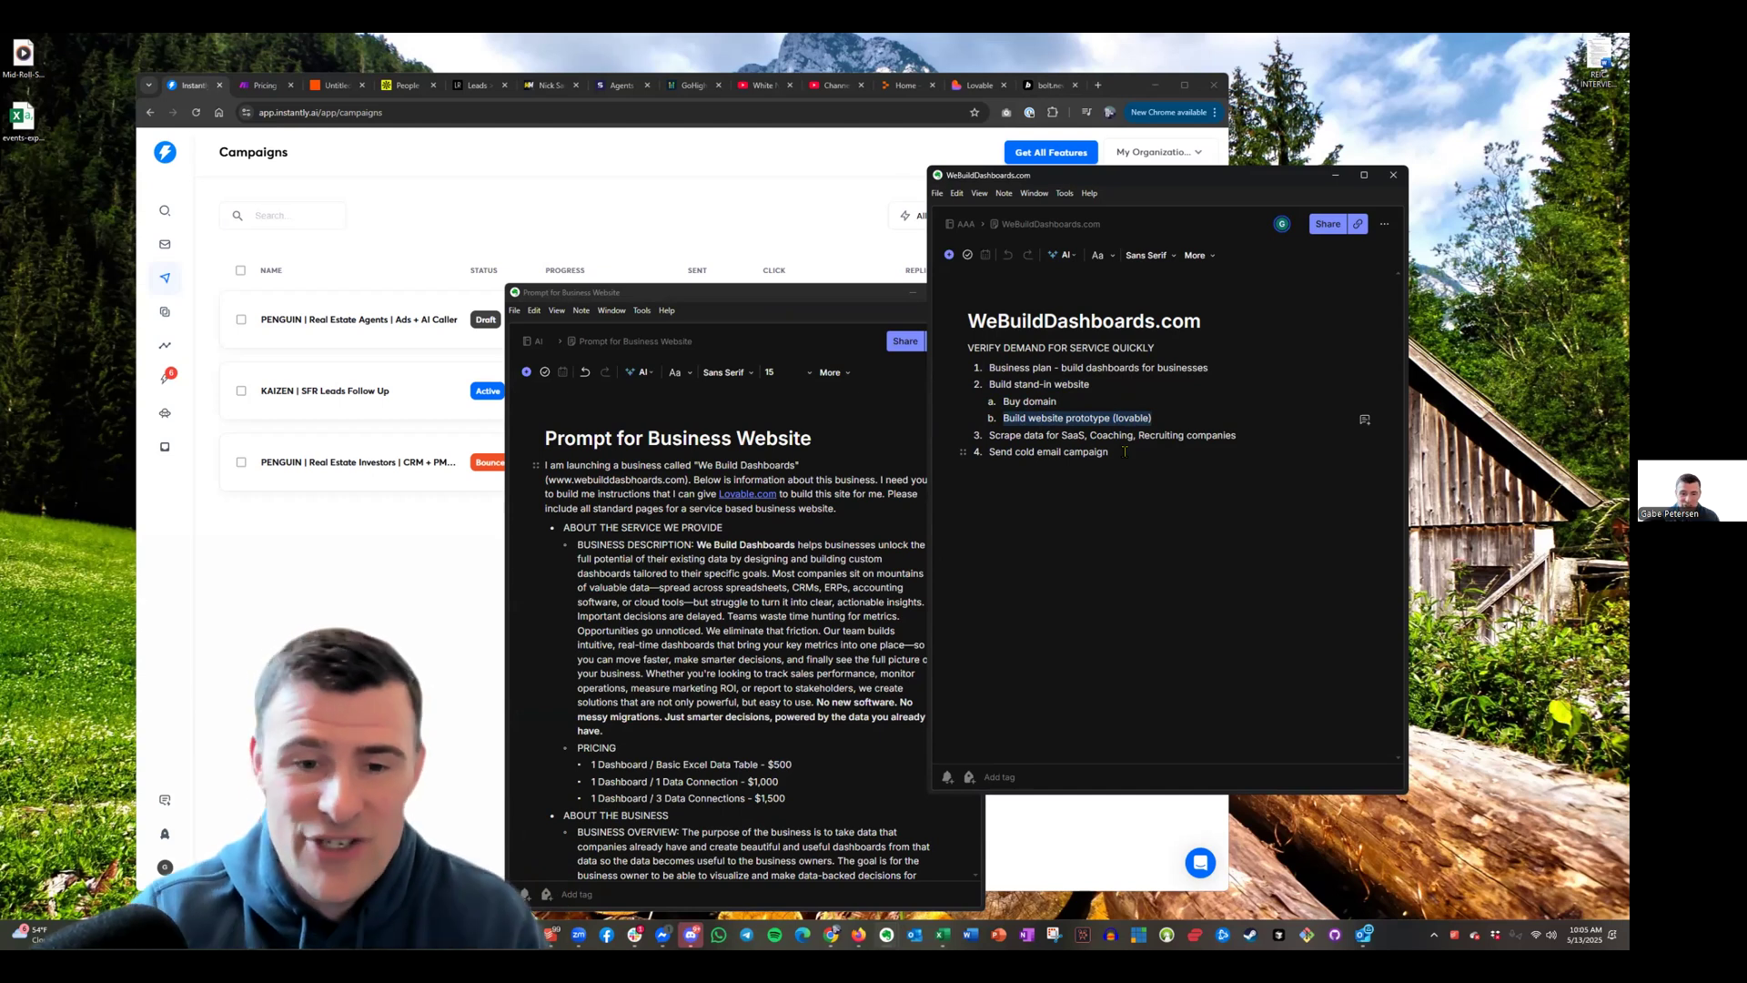
pyautogui.moveTo(1251, 436); pyautogui.dragTo(1183, 436)
pyautogui.click(1087, 436)
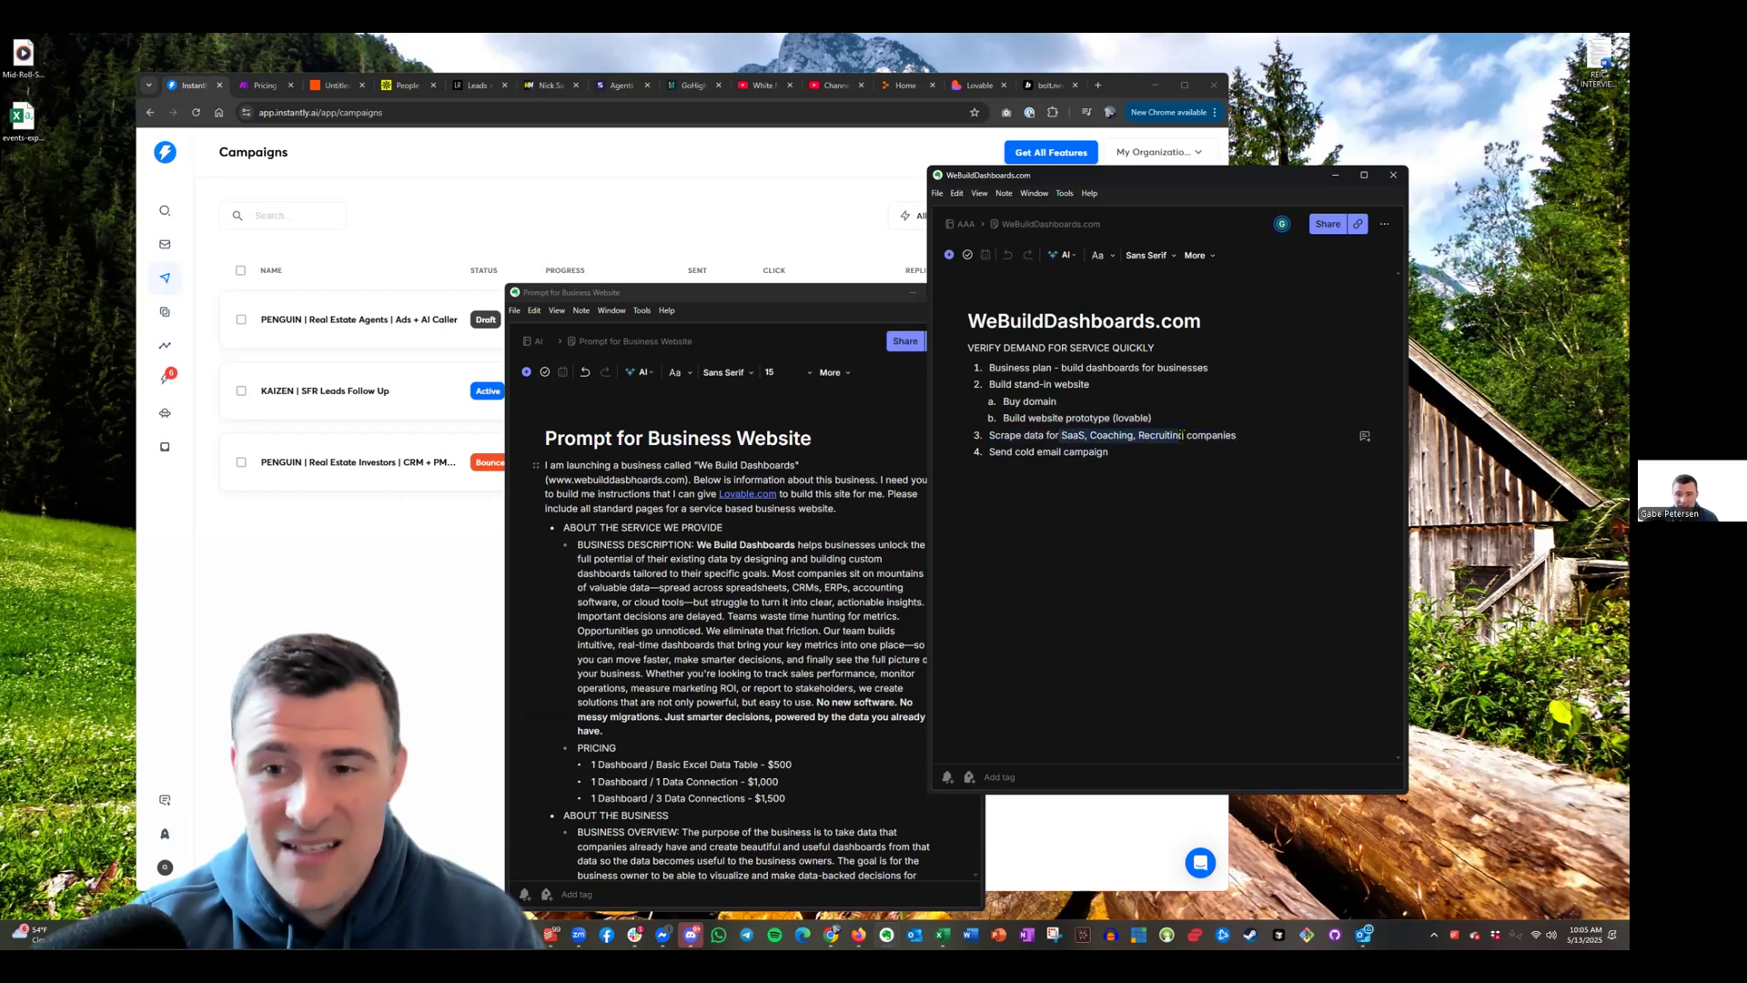
pyautogui.click(1125, 452)
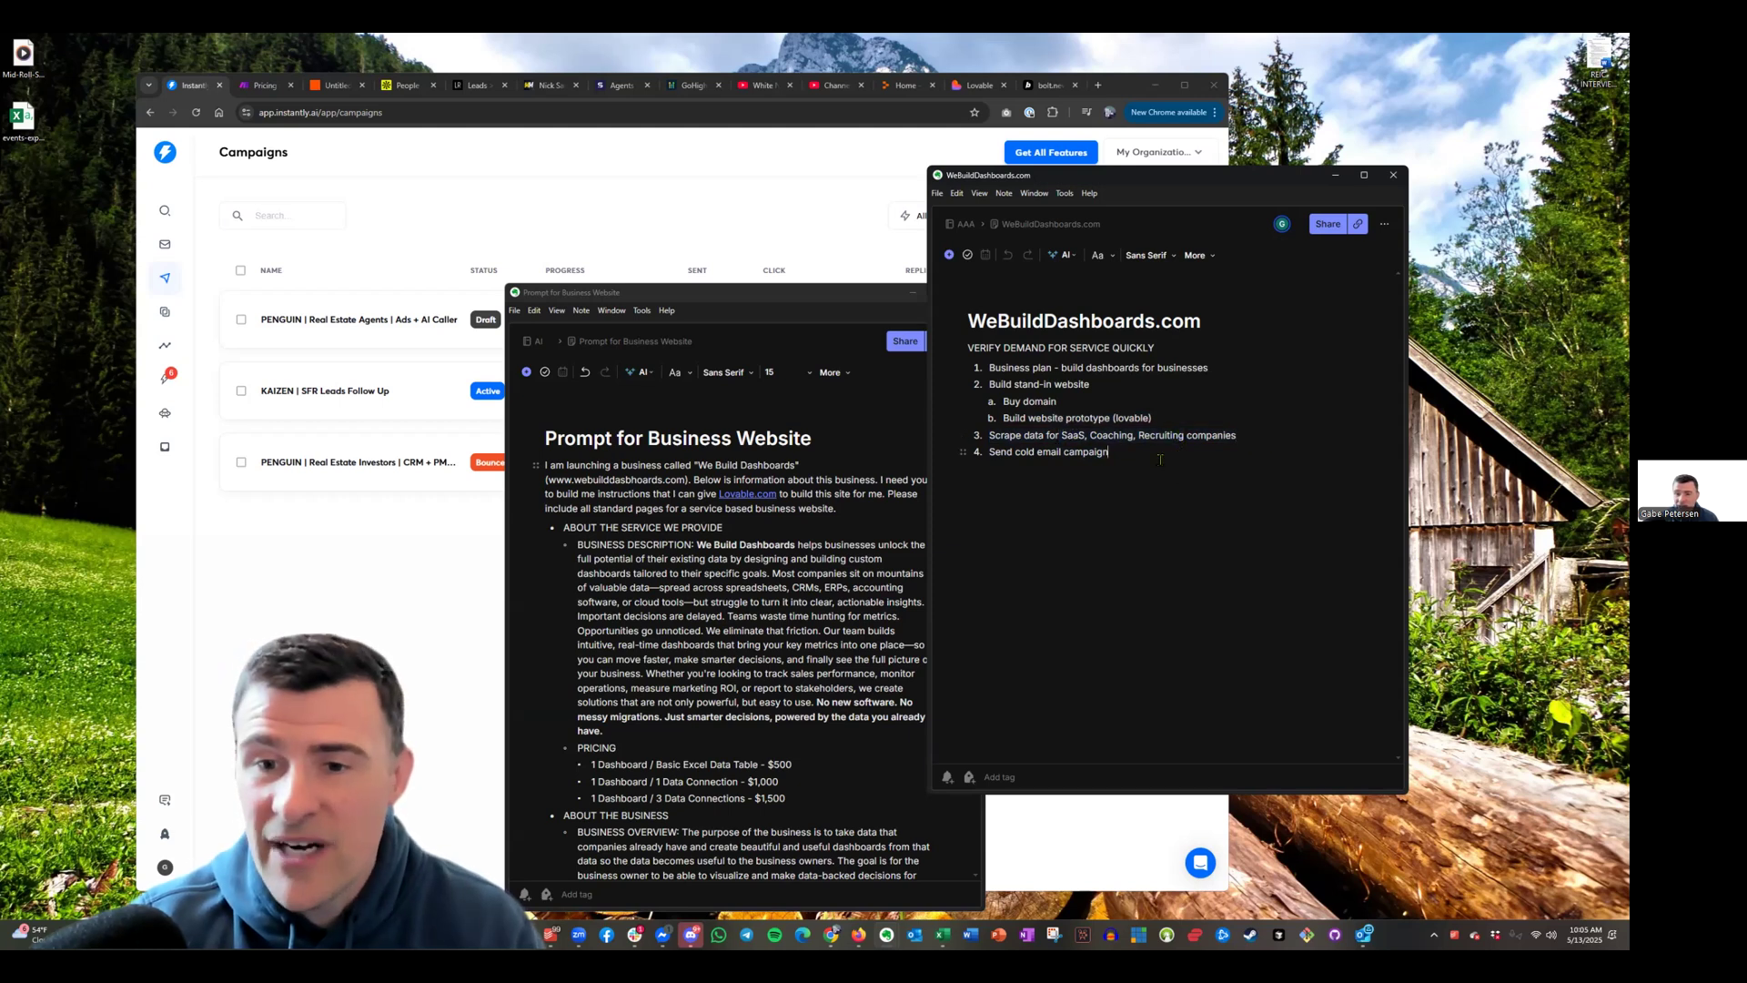
pyautogui.click(934, 43)
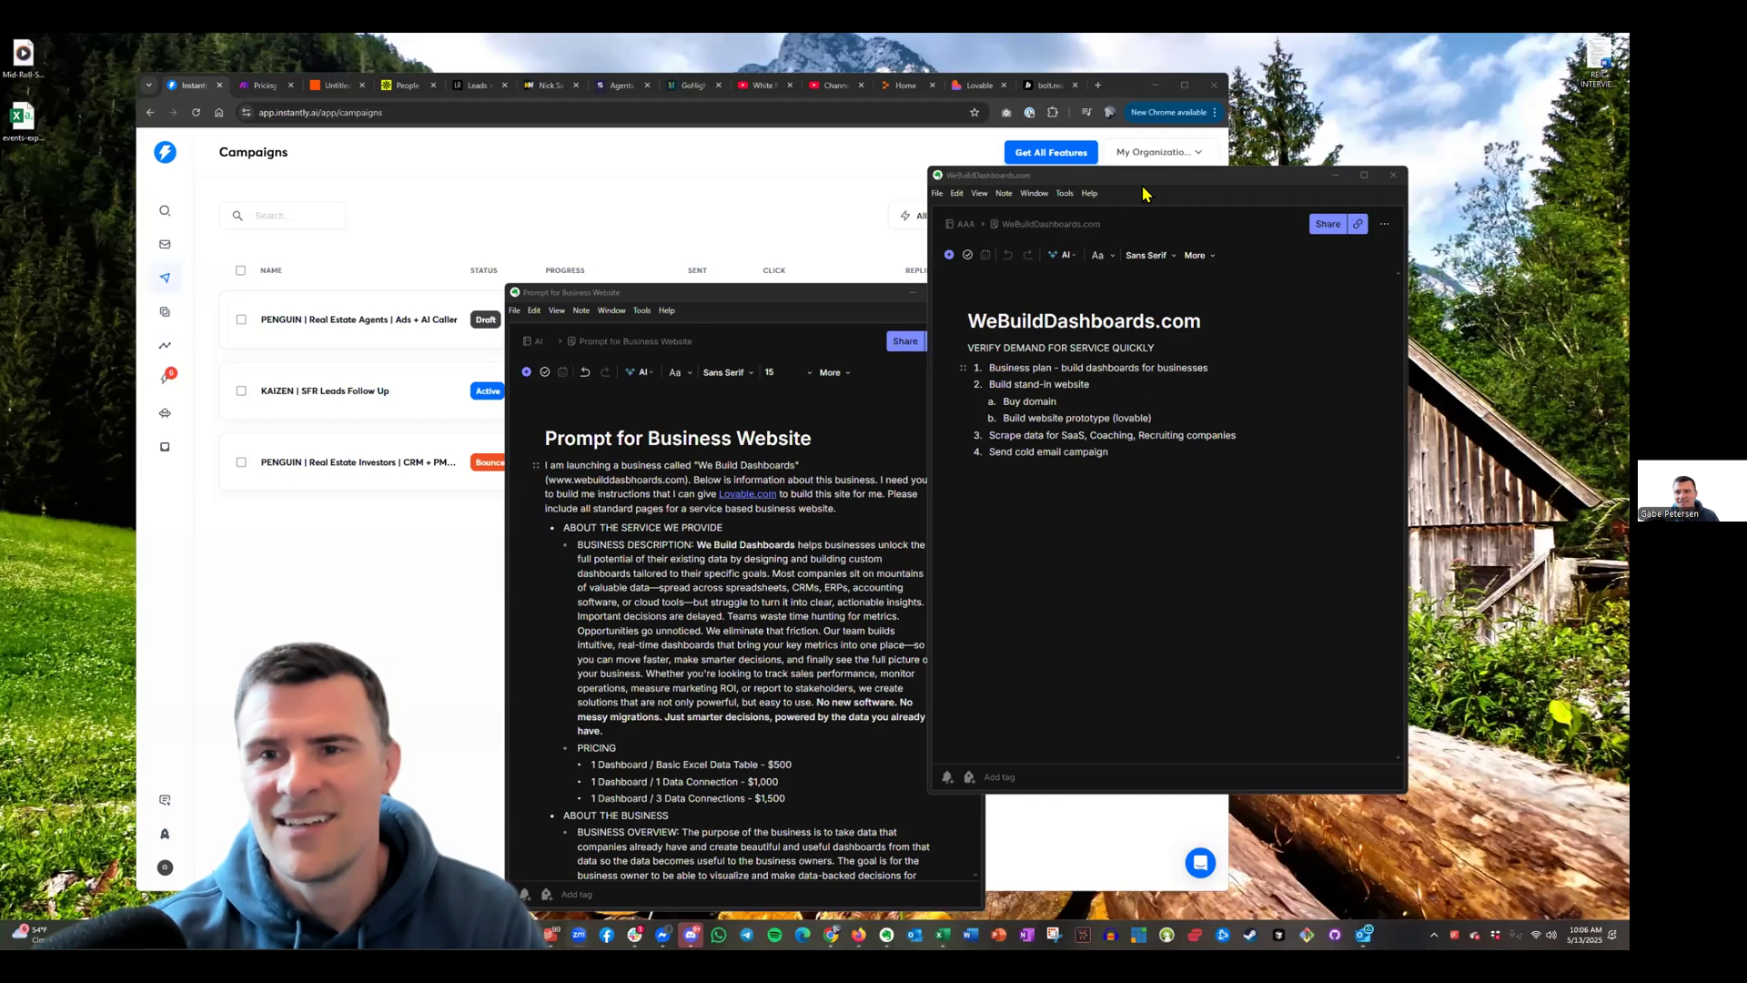
pyautogui.moveTo(1176, 179); pyautogui.dragTo(1219, 177)
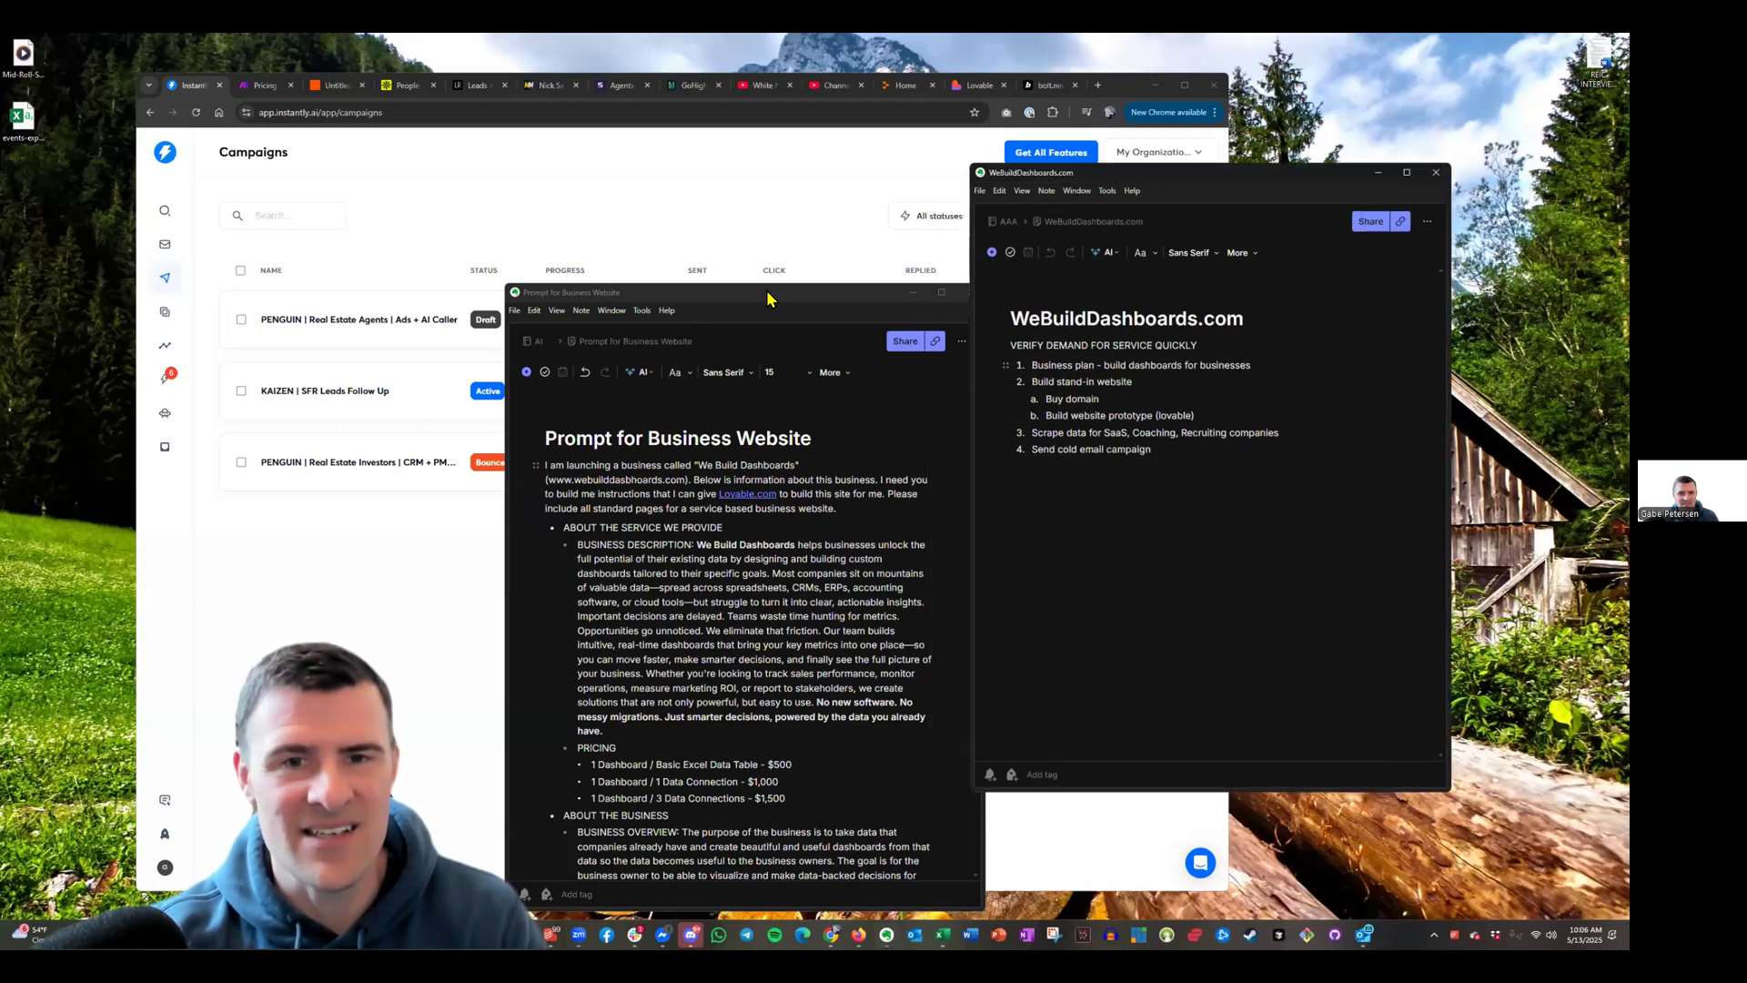
pyautogui.moveTo(767, 298); pyautogui.dragTo(699, 234)
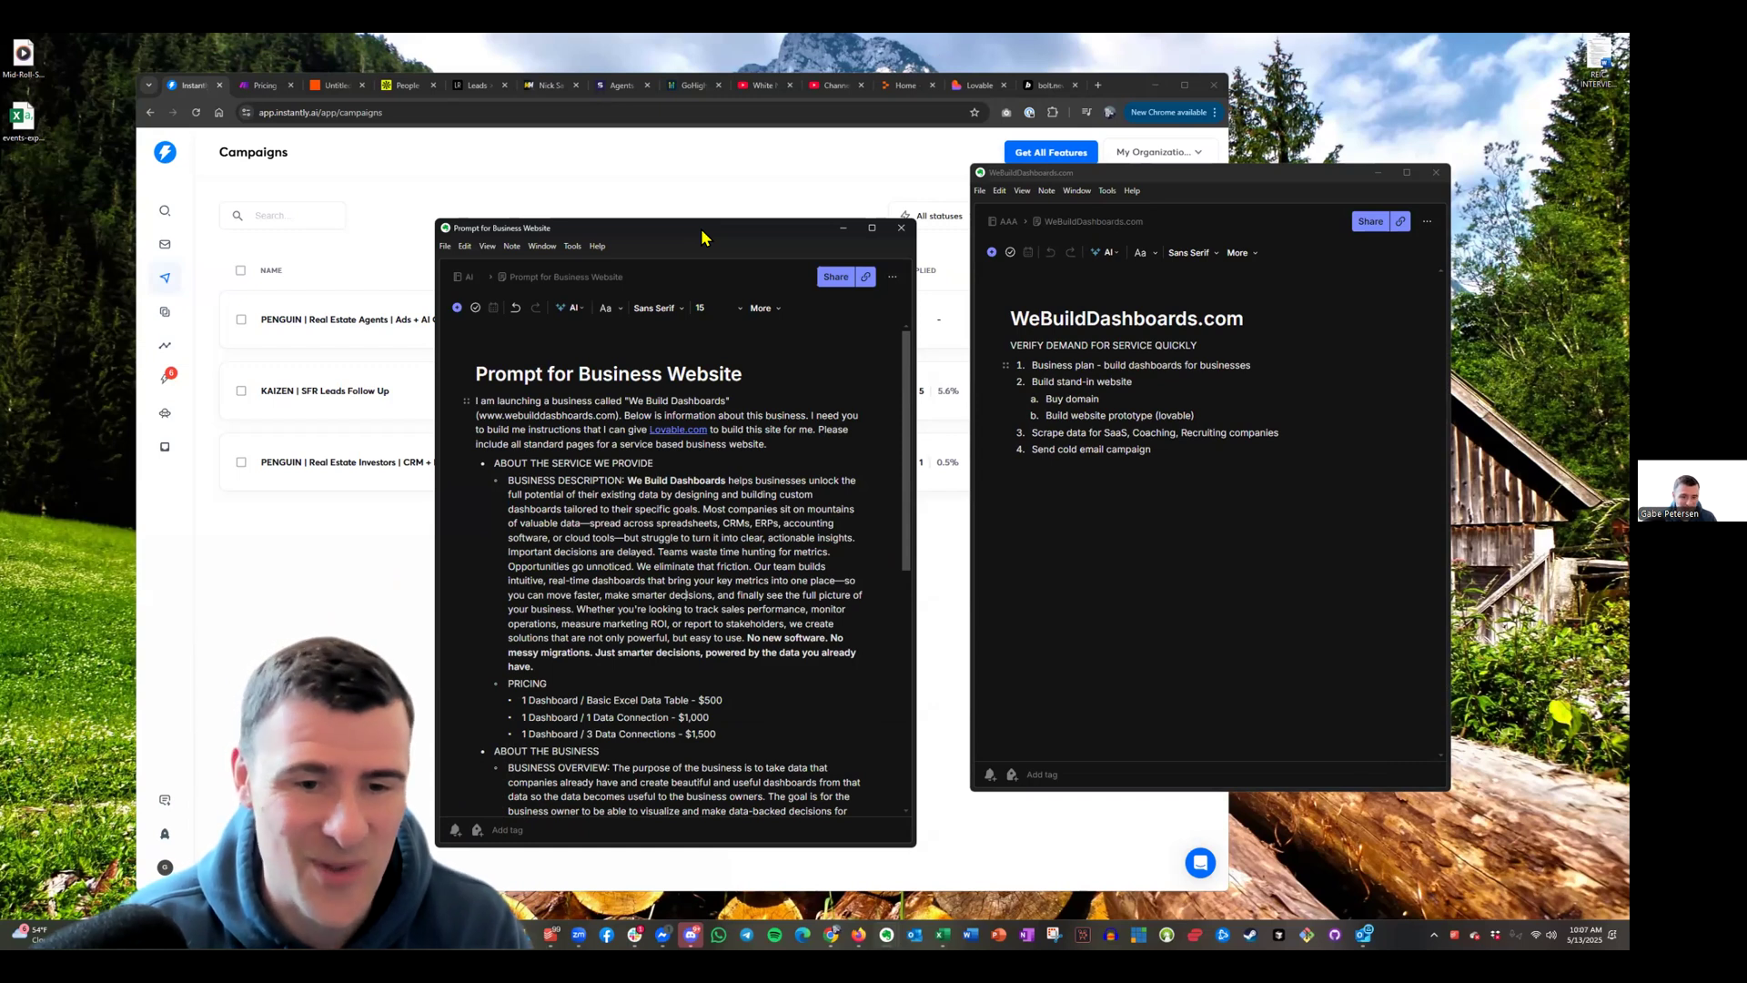
pyautogui.moveTo(701, 231); pyautogui.dragTo(645, 201)
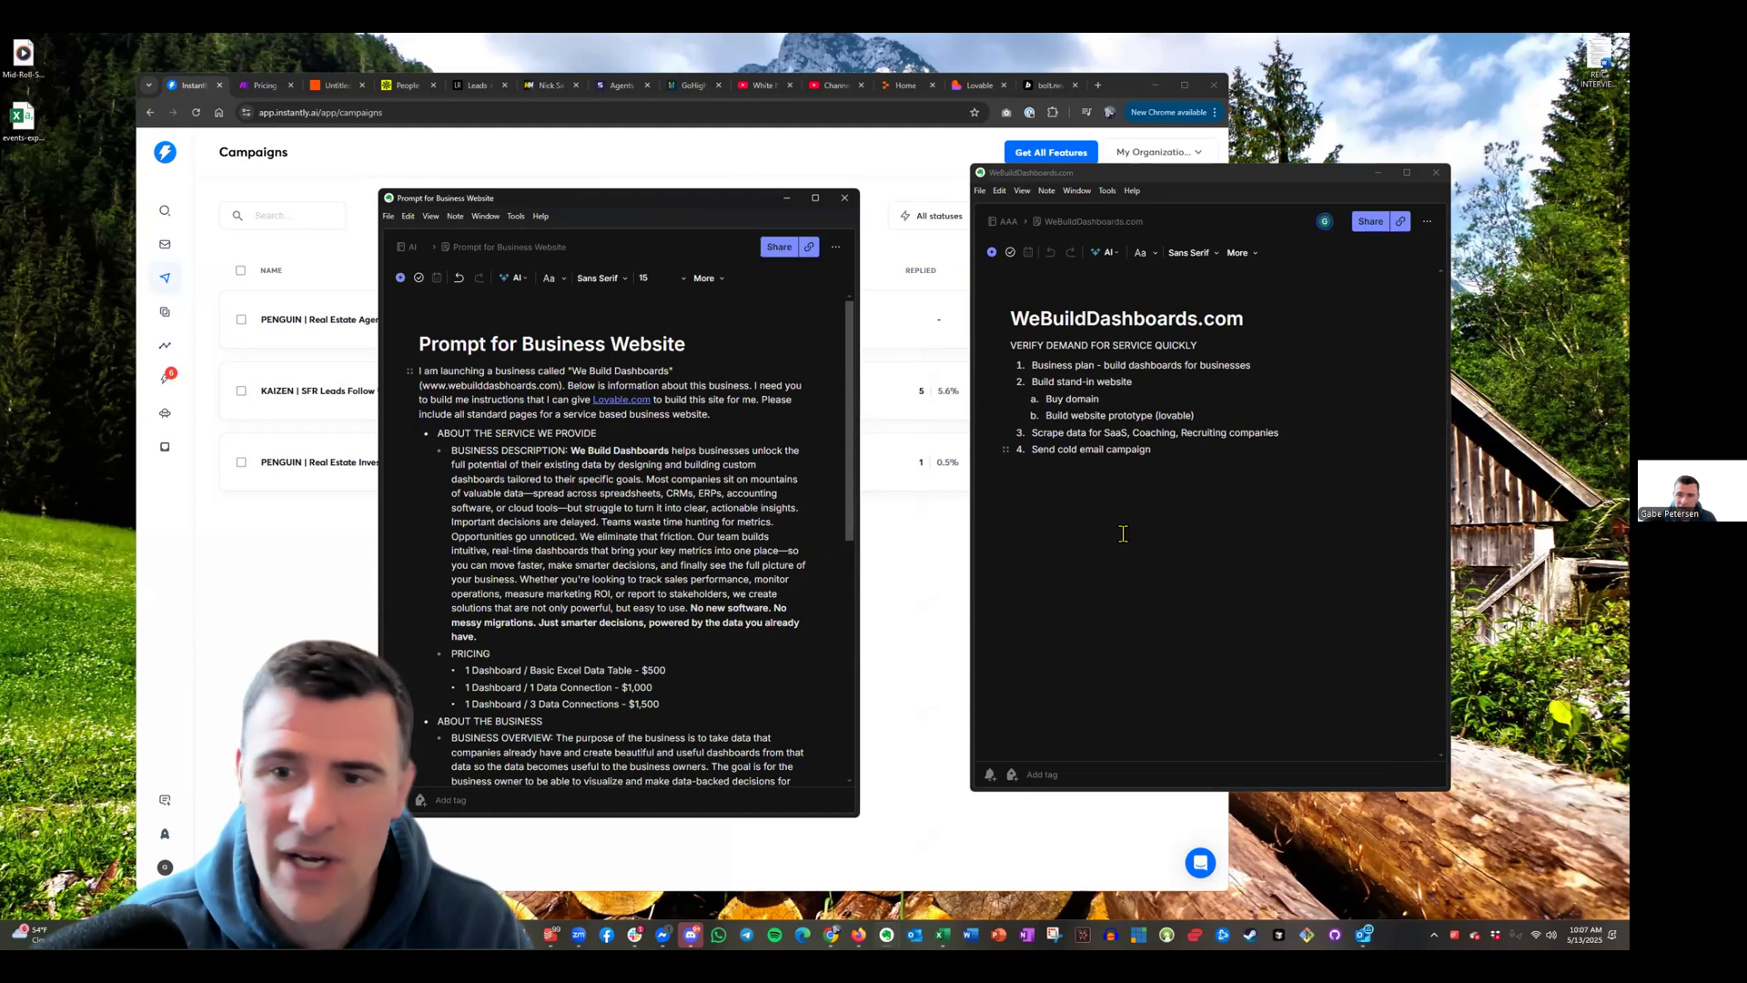
pyautogui.moveTo(1032, 433); pyautogui.dragTo(1288, 435)
pyautogui.click(1134, 464)
pyautogui.click(1172, 450)
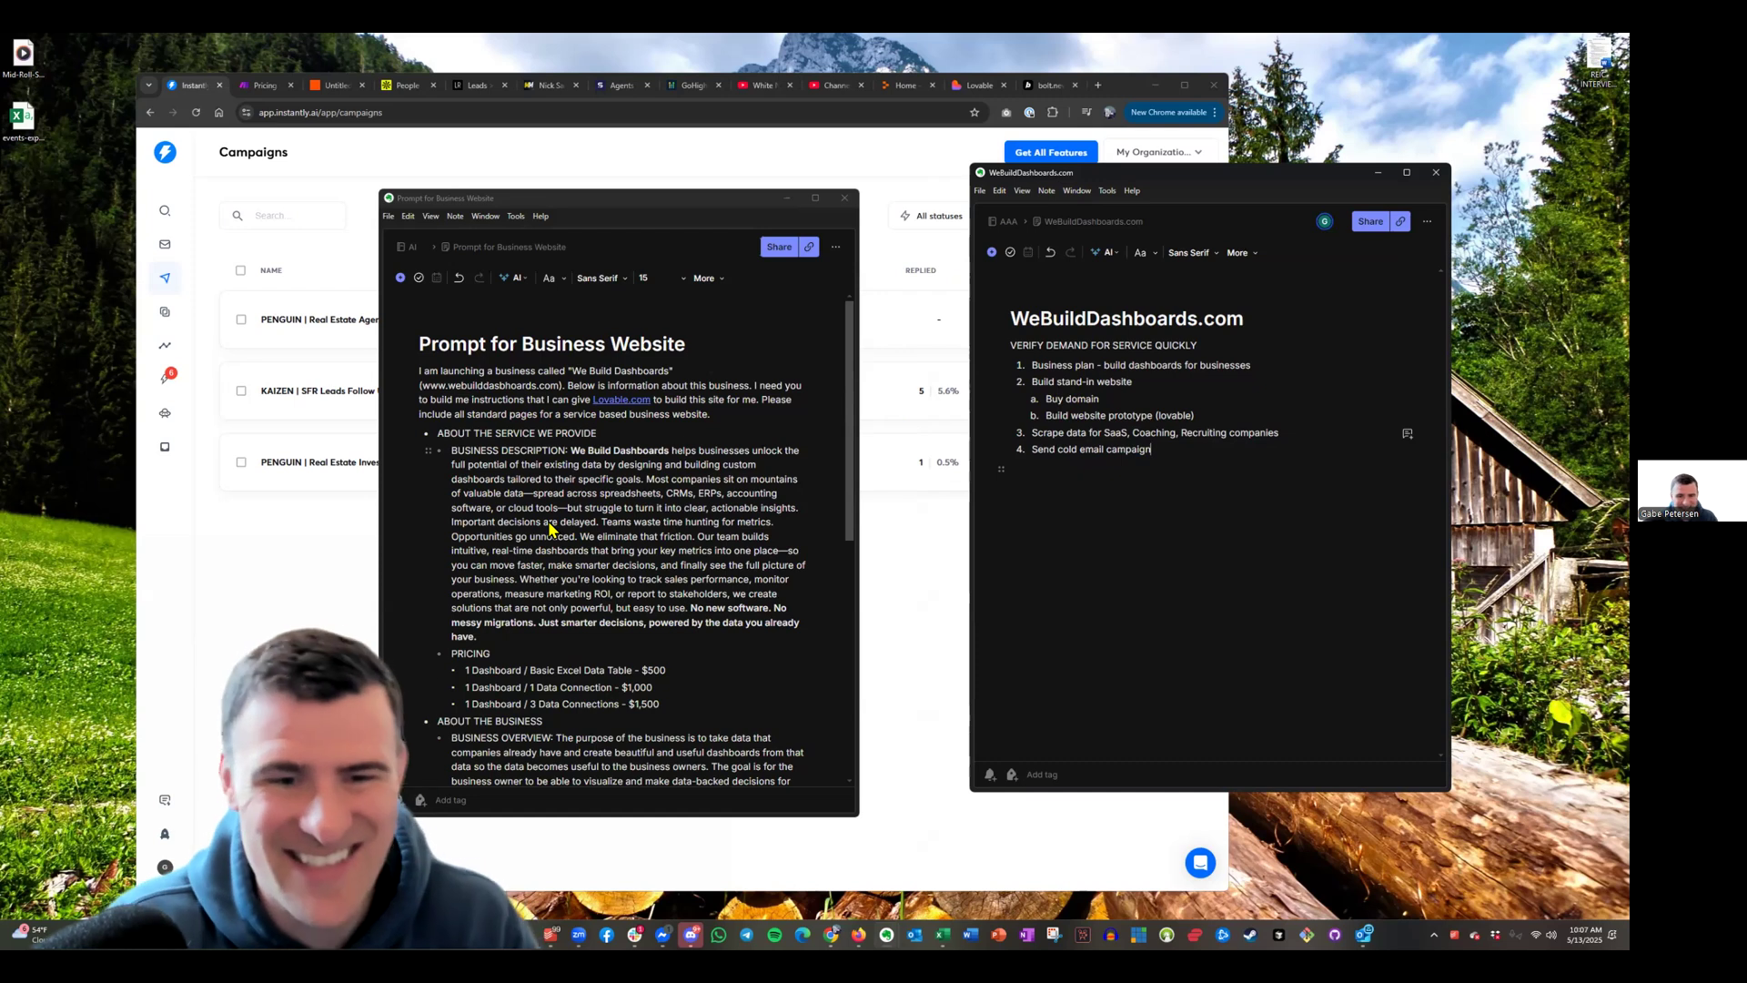
pyautogui.click(699, 213)
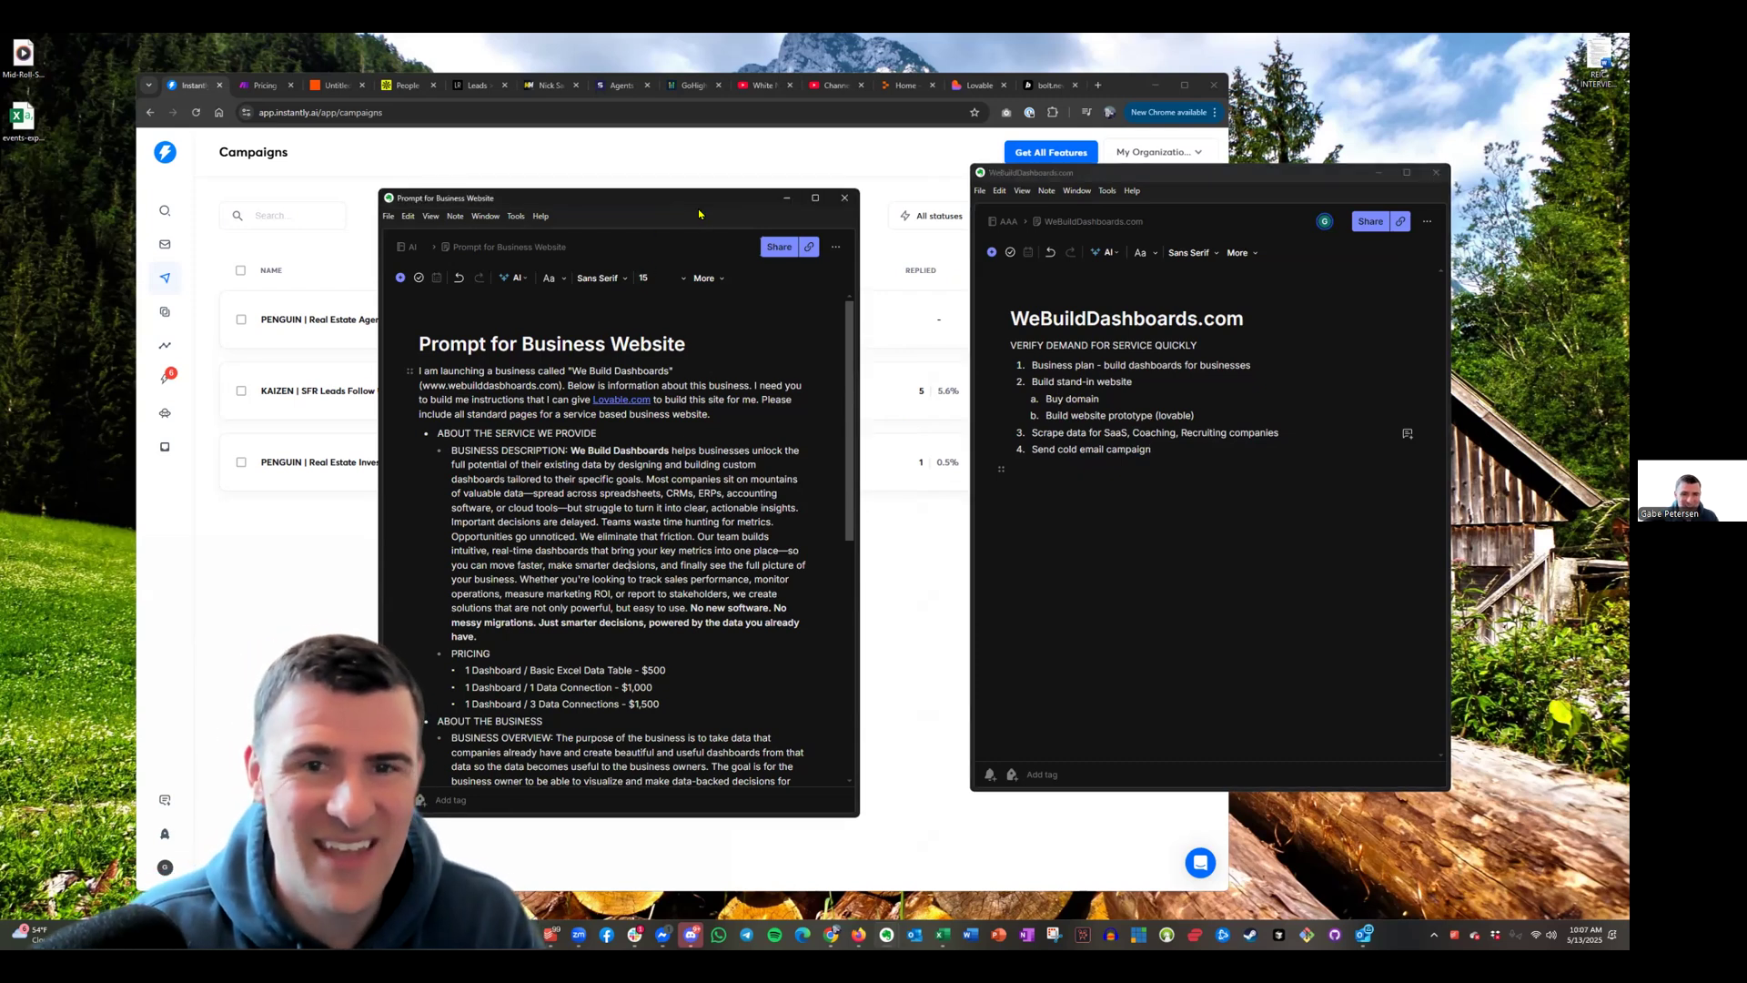
pyautogui.moveTo(697, 209); pyautogui.dragTo(804, 235)
pyautogui.scroll(-5, 784, 586)
pyautogui.scroll(5, 784, 587)
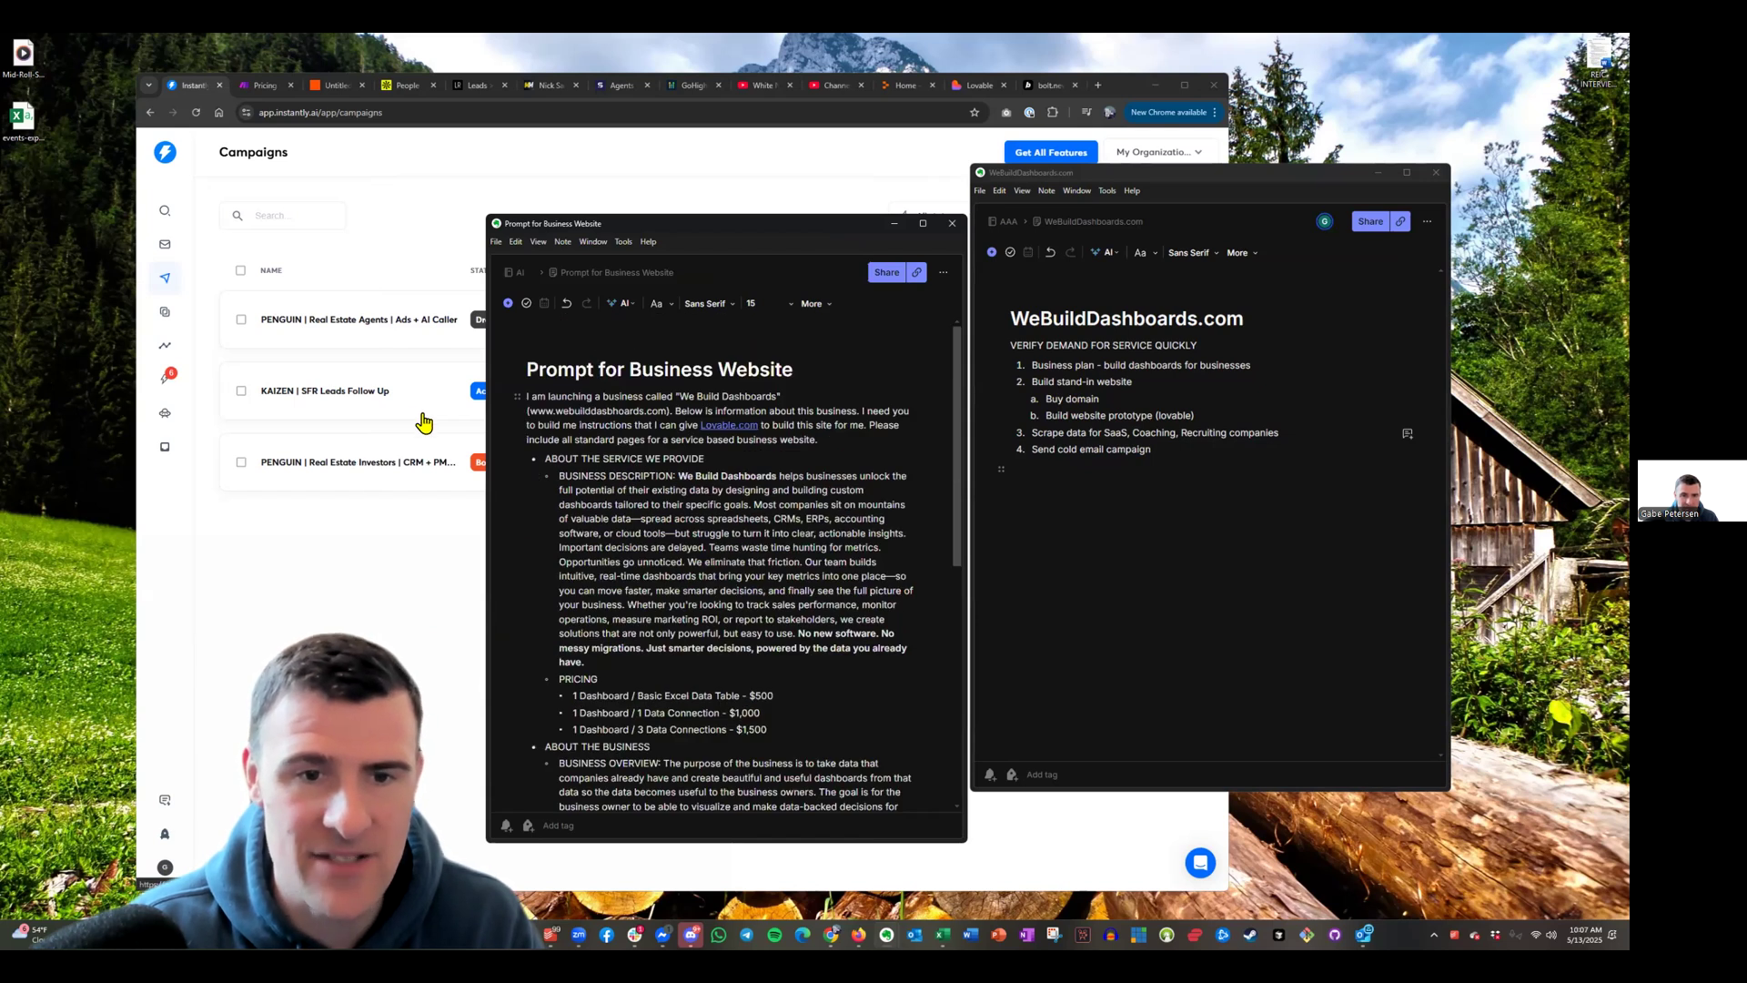
pyautogui.scroll(-2, 716, 595)
pyautogui.scroll(1, 716, 595)
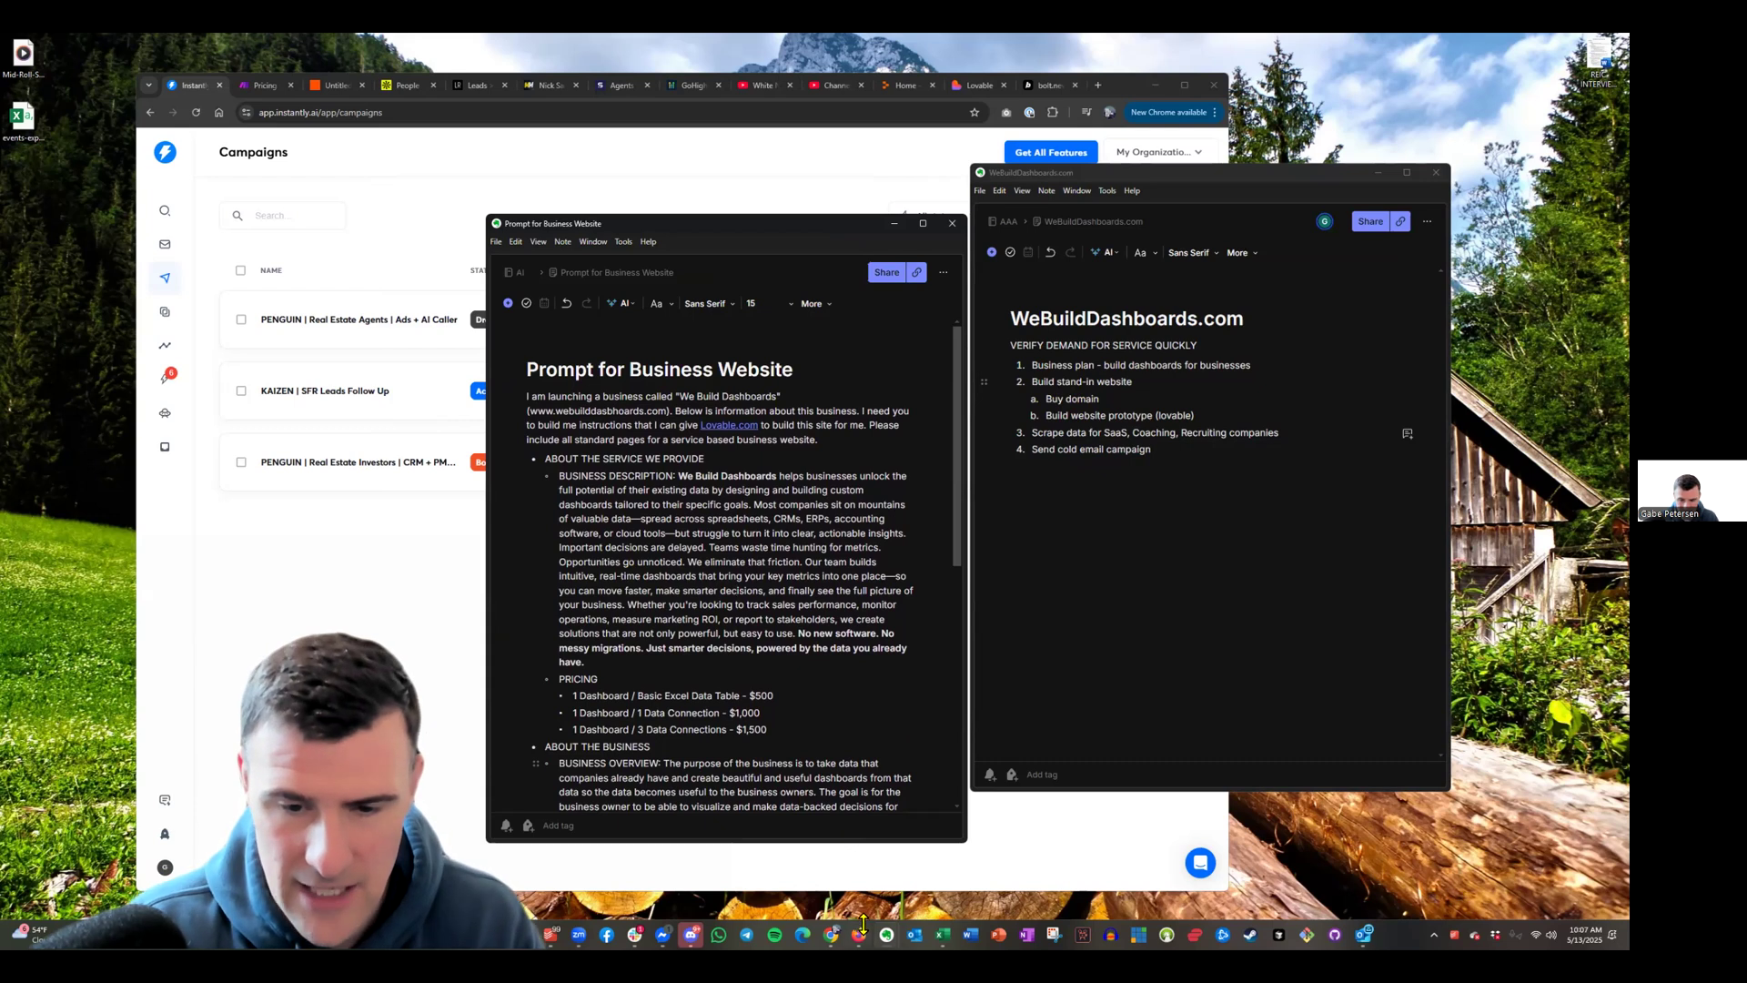
pyautogui.moveTo(836, 928)
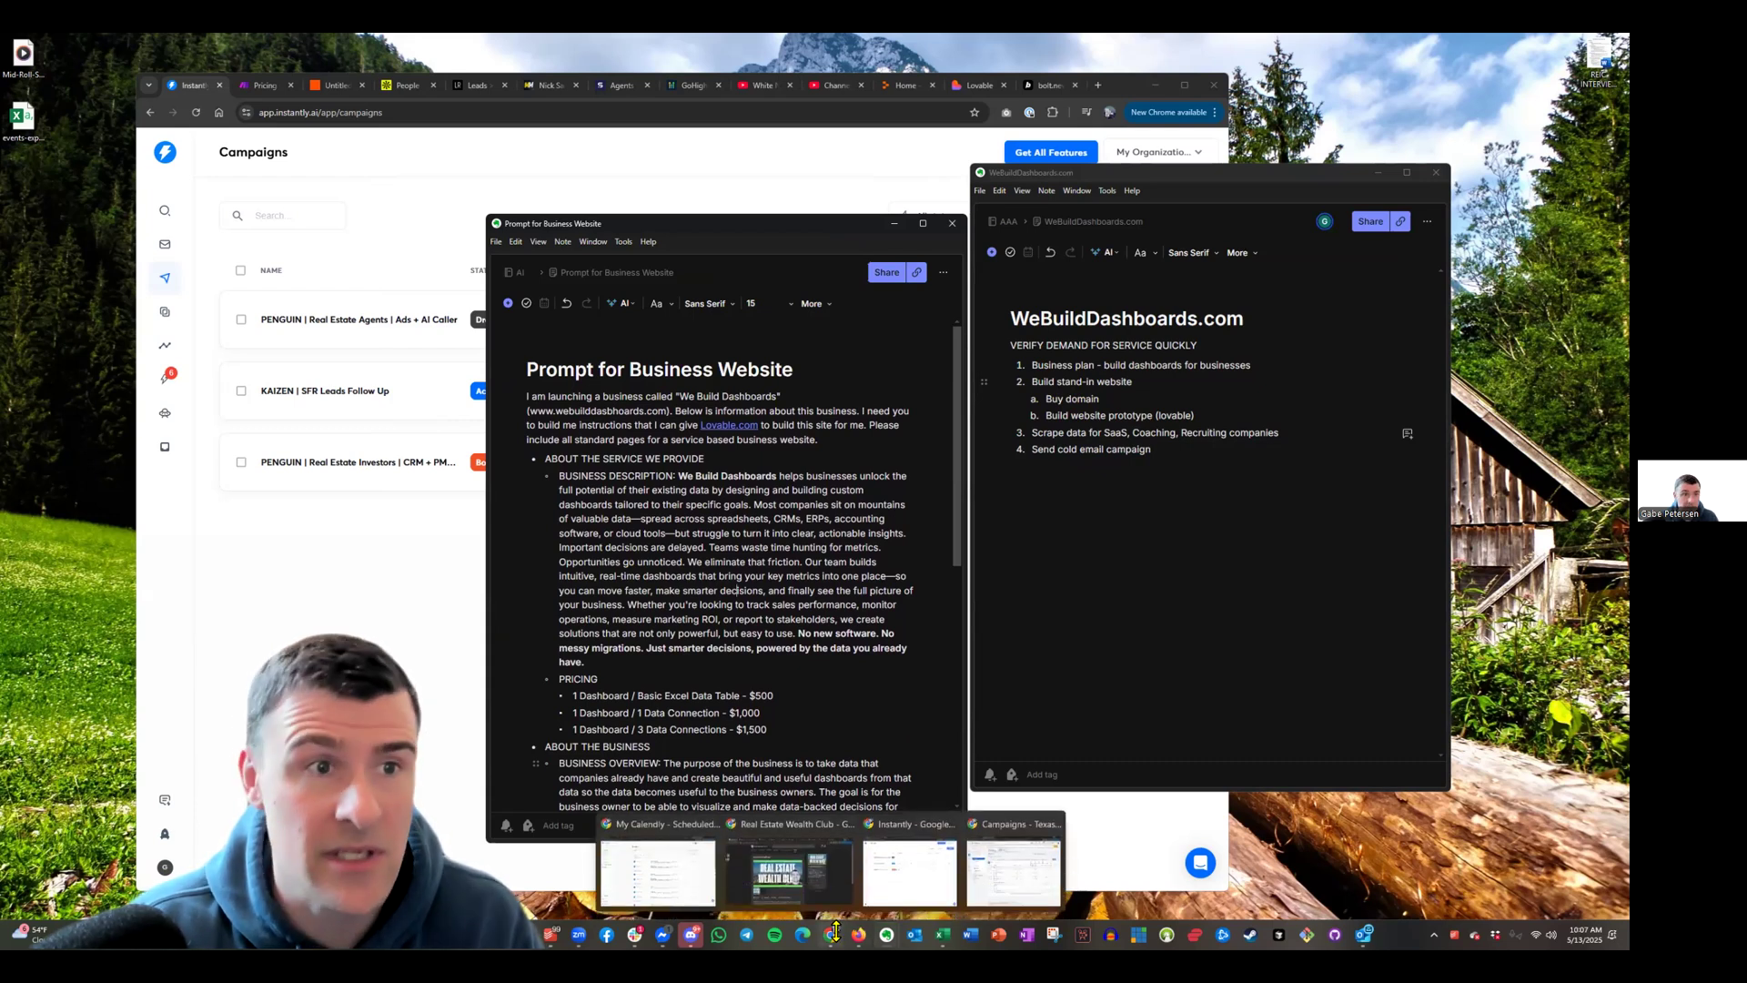
# Show Lovable's home page and move the Evernote prompt note to the right beside it
pyautogui.click(981, 86)
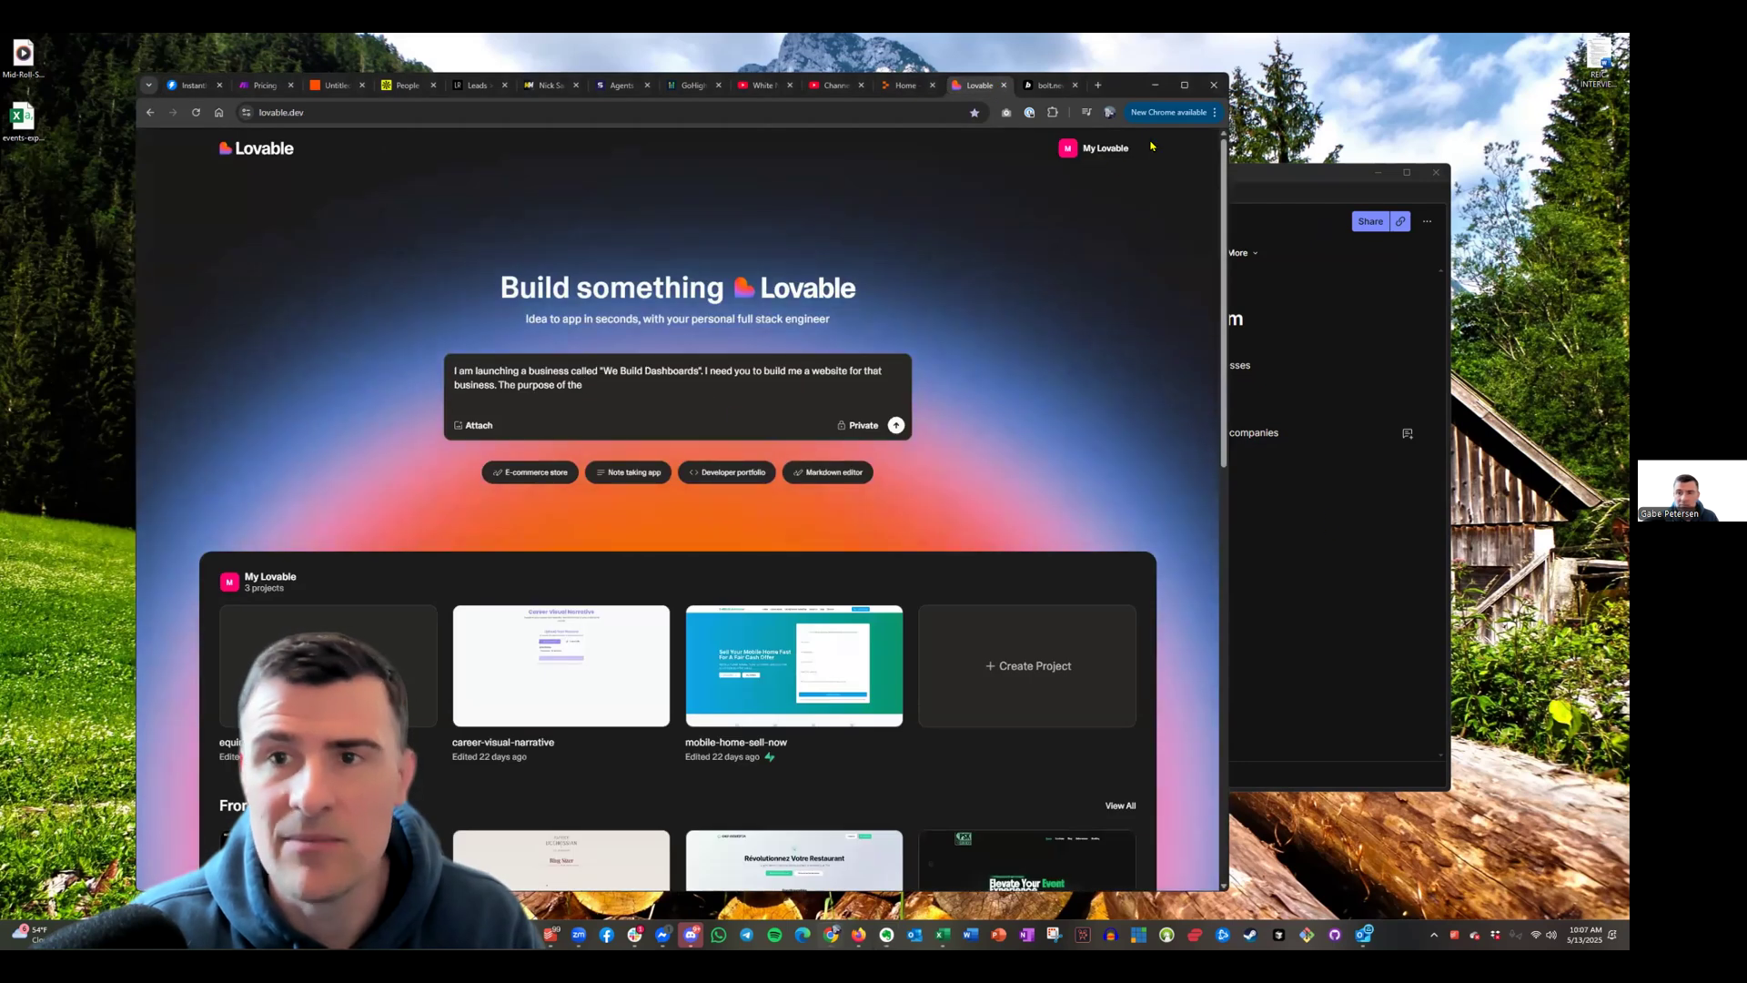
pyautogui.hotkey('alt', 'Tab')
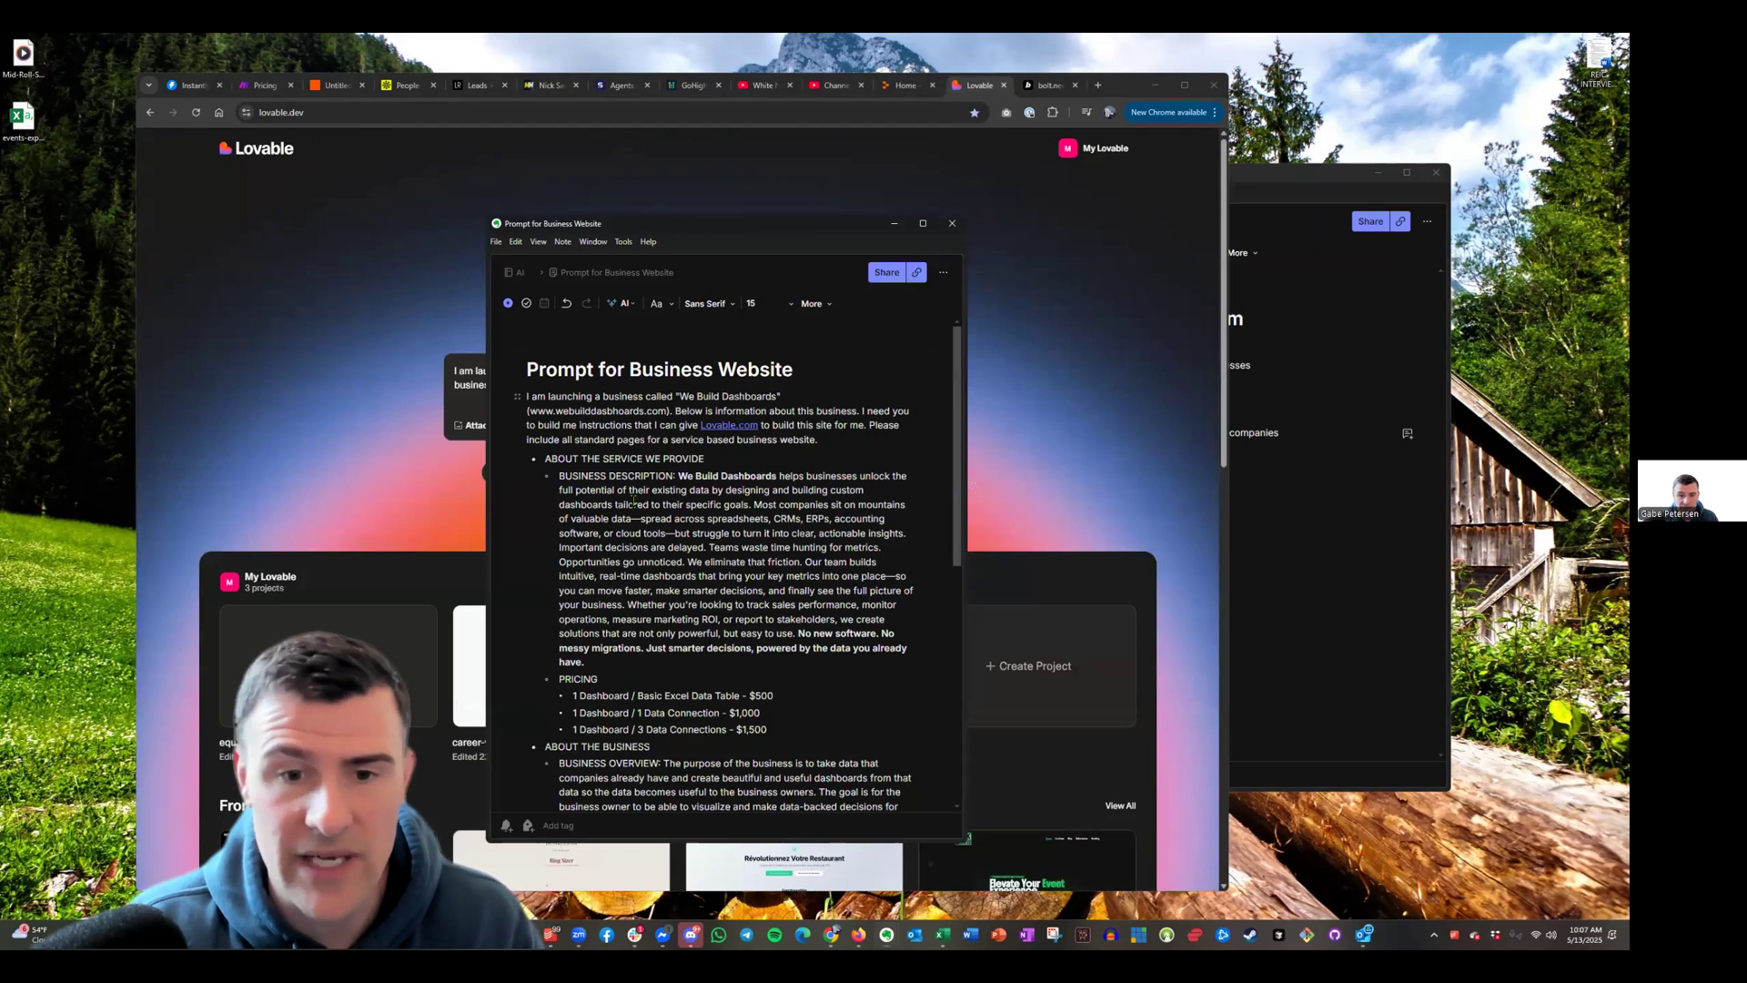
pyautogui.scroll(-3, 634, 499)
pyautogui.scroll(3, 634, 500)
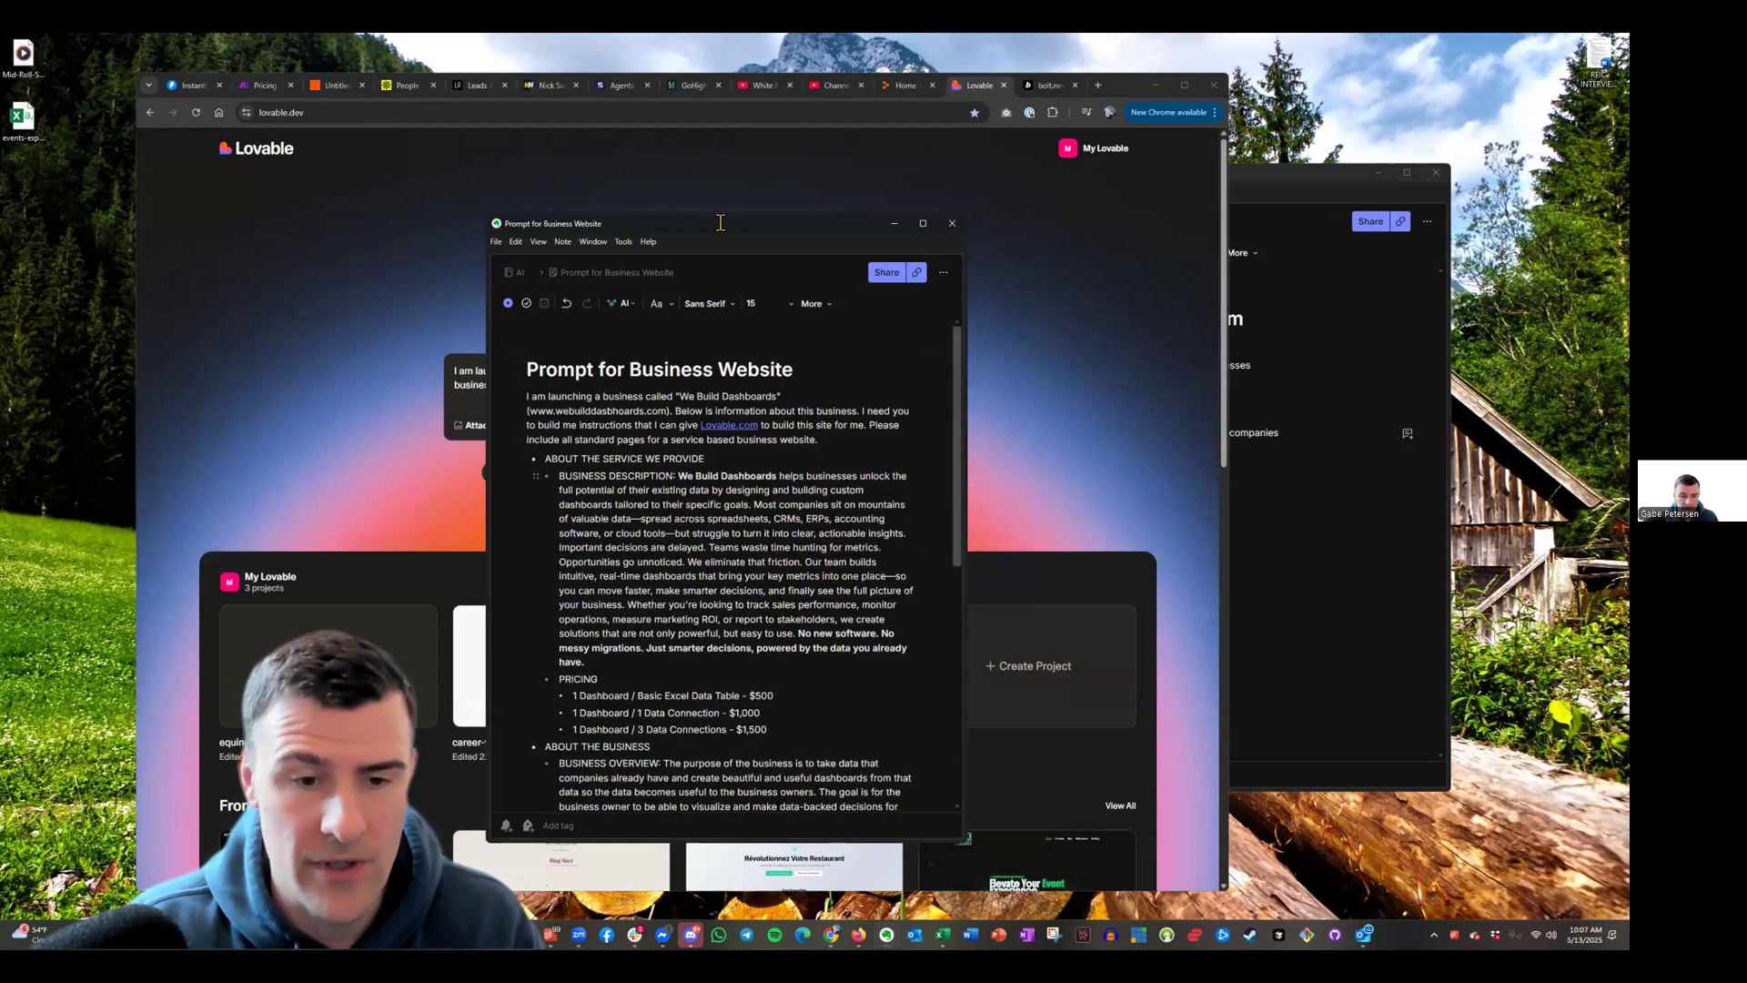
pyautogui.moveTo(720, 222); pyautogui.dragTo(549, 161)
pyautogui.scroll(-3, 499, 523)
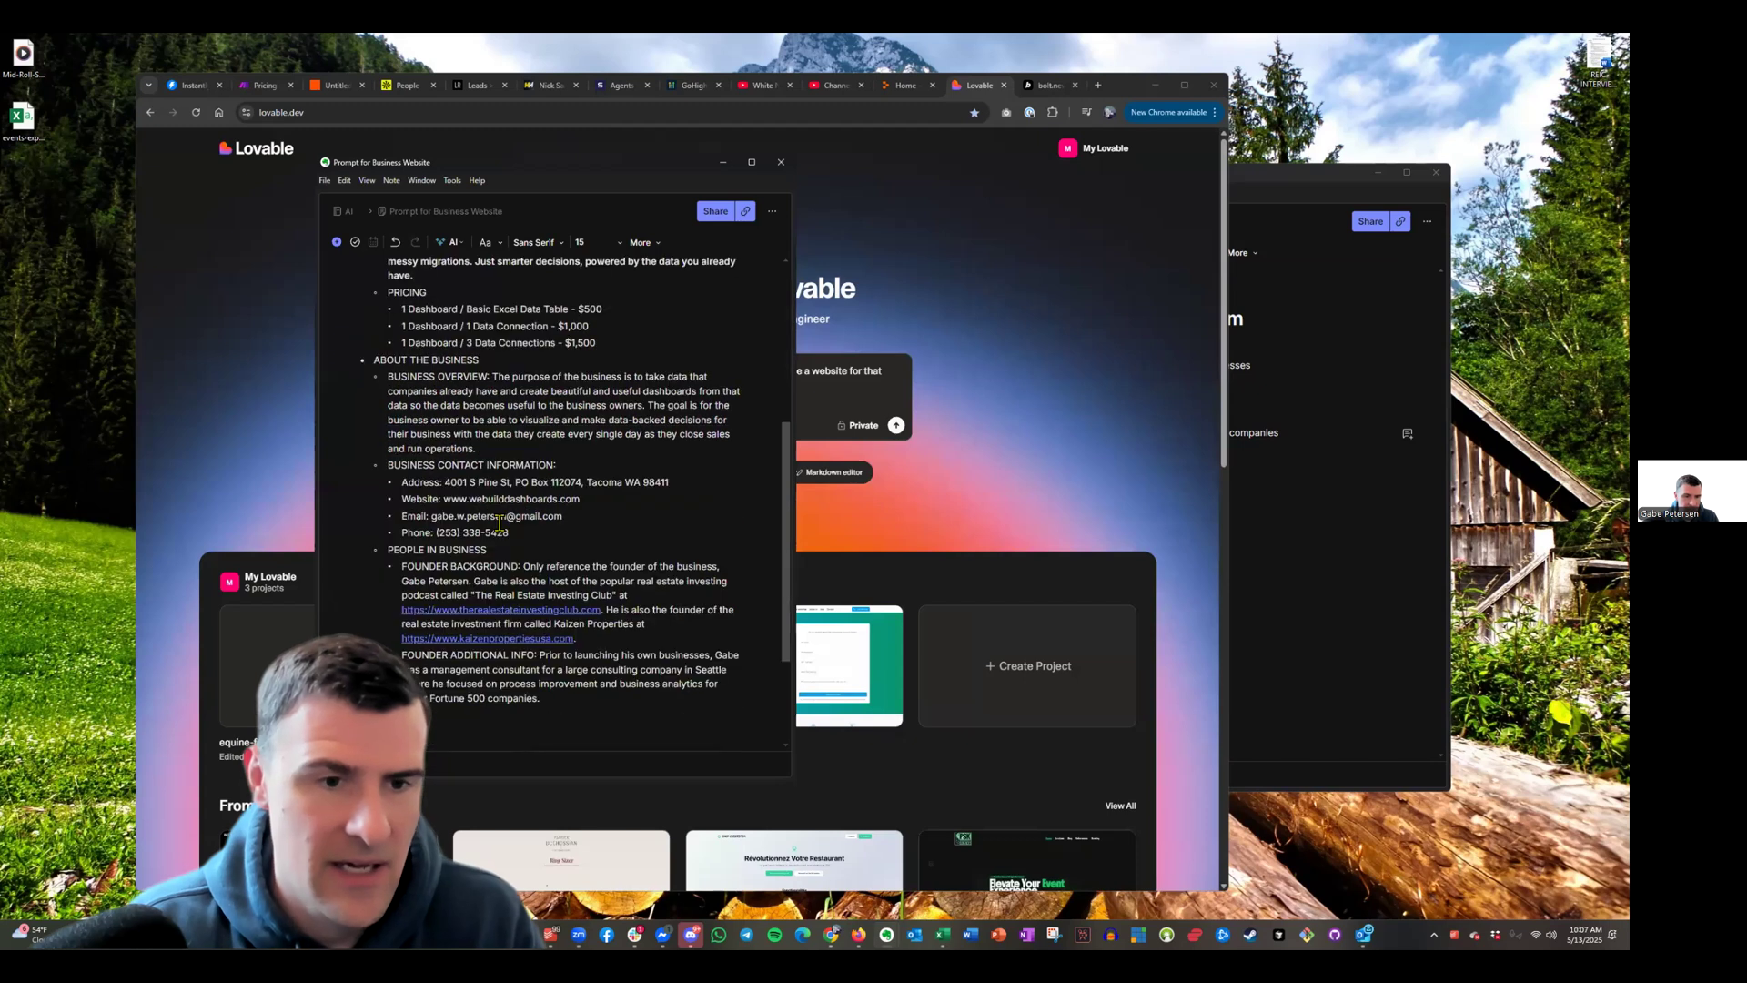
pyautogui.scroll(5, 618, 526)
pyautogui.scroll(-3, 618, 526)
pyautogui.scroll(3, 617, 526)
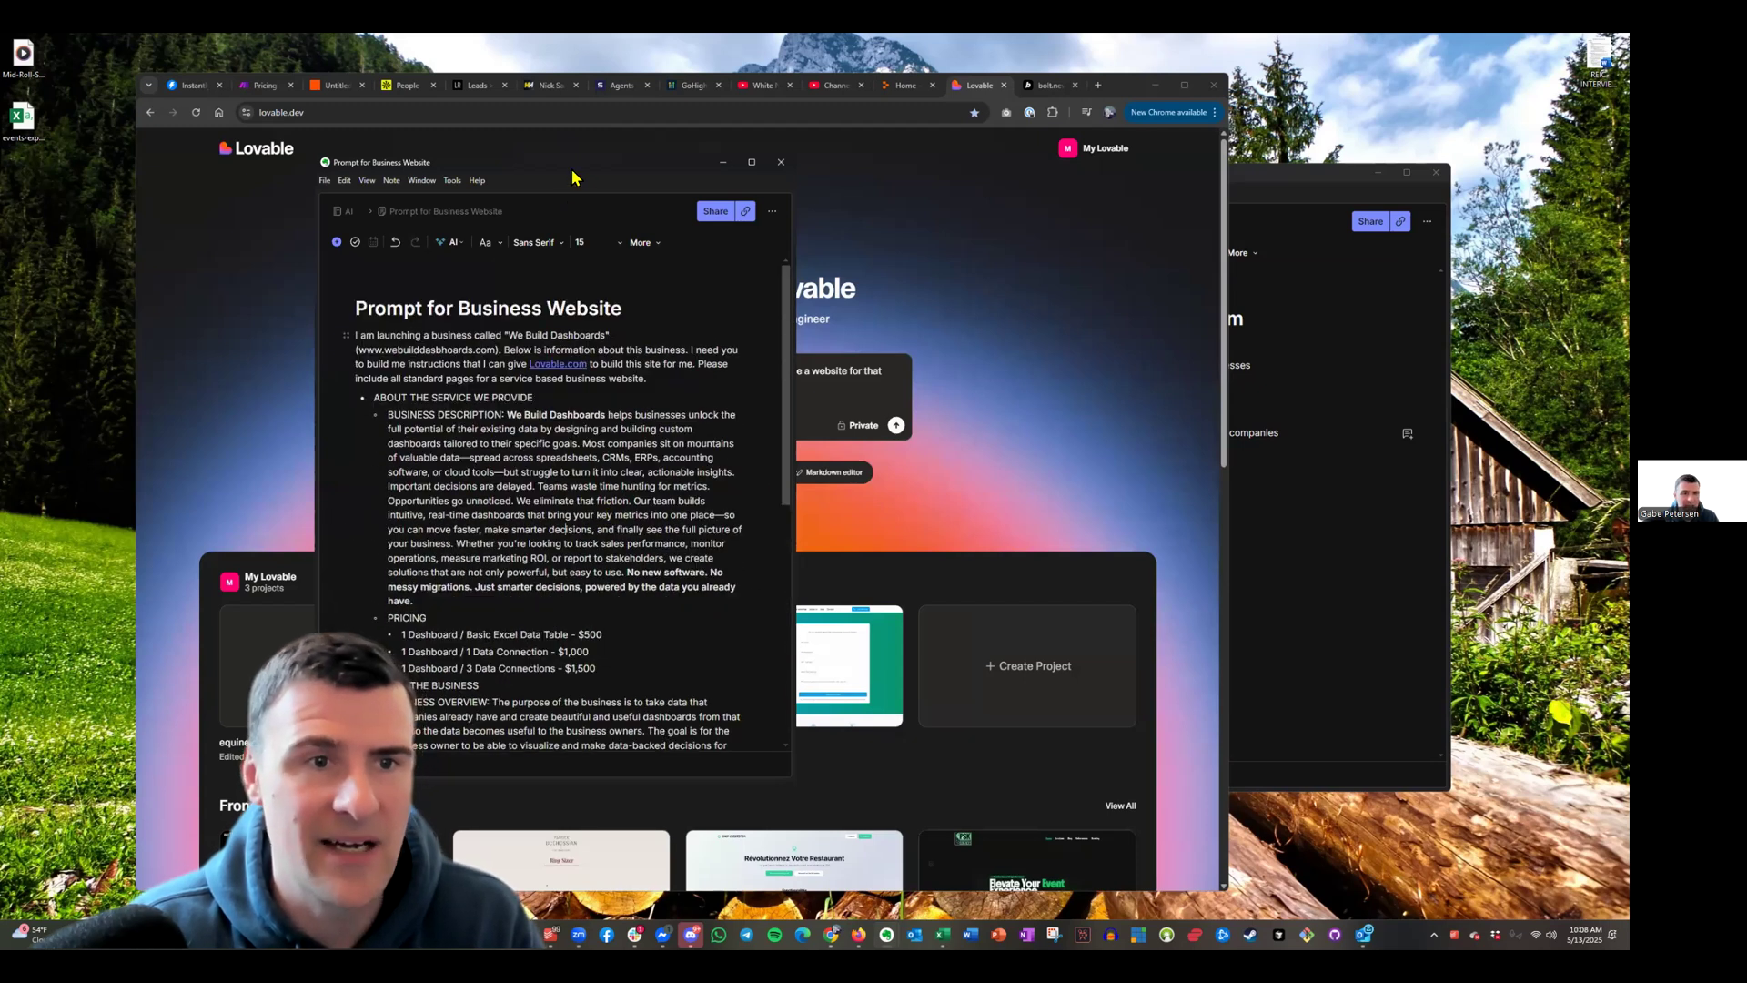
pyautogui.moveTo(549, 172); pyautogui.dragTo(682, 197)
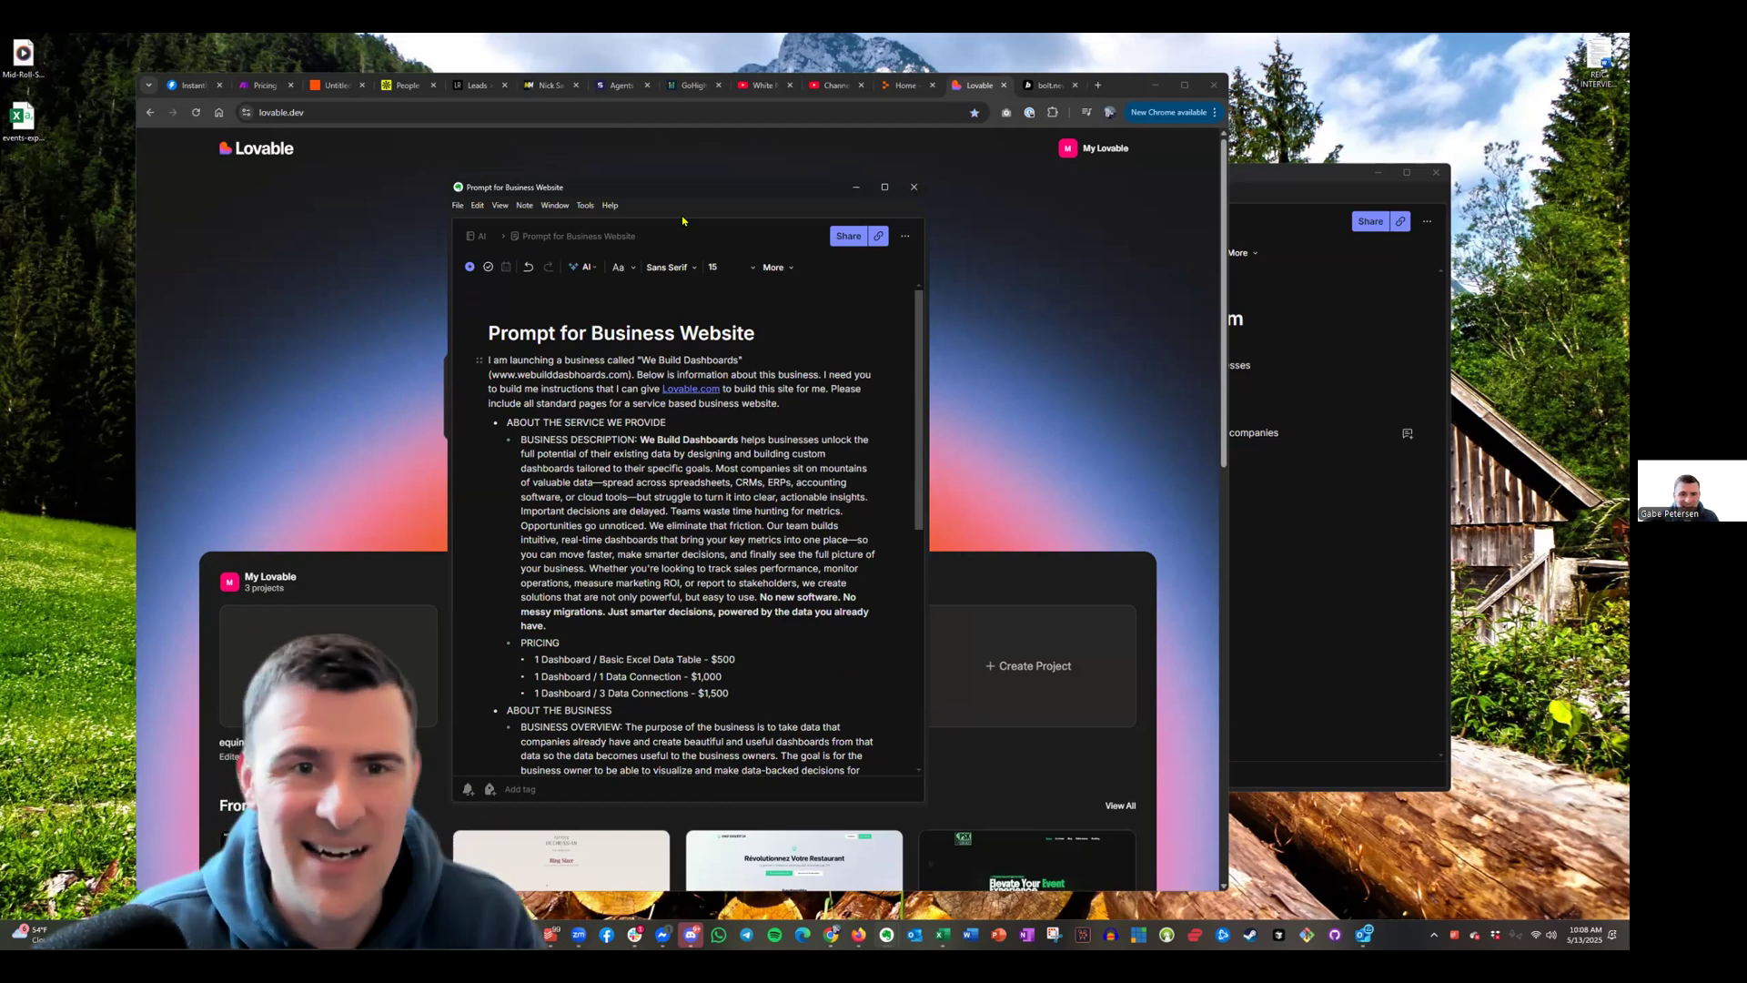
pyautogui.moveTo(658, 191); pyautogui.dragTo(1311, 160)
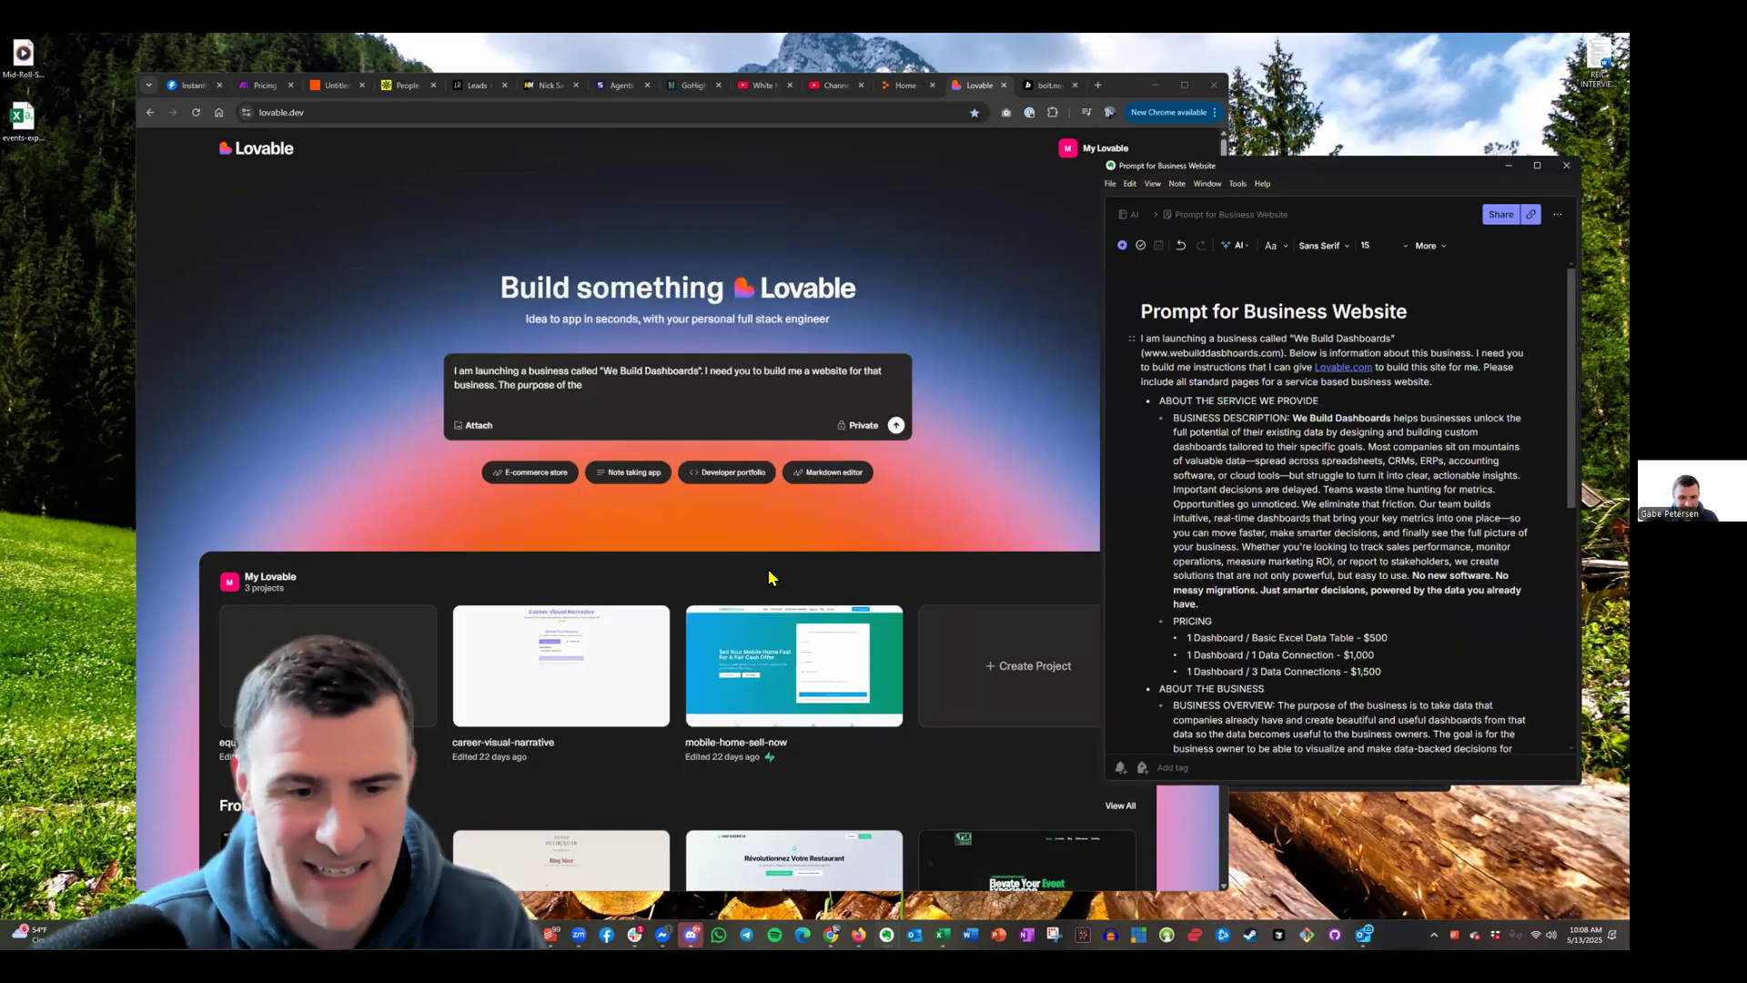
# Return Lovable to its home dashboard from the project menu and bring the prompt note forward
pyautogui.click(795, 675)
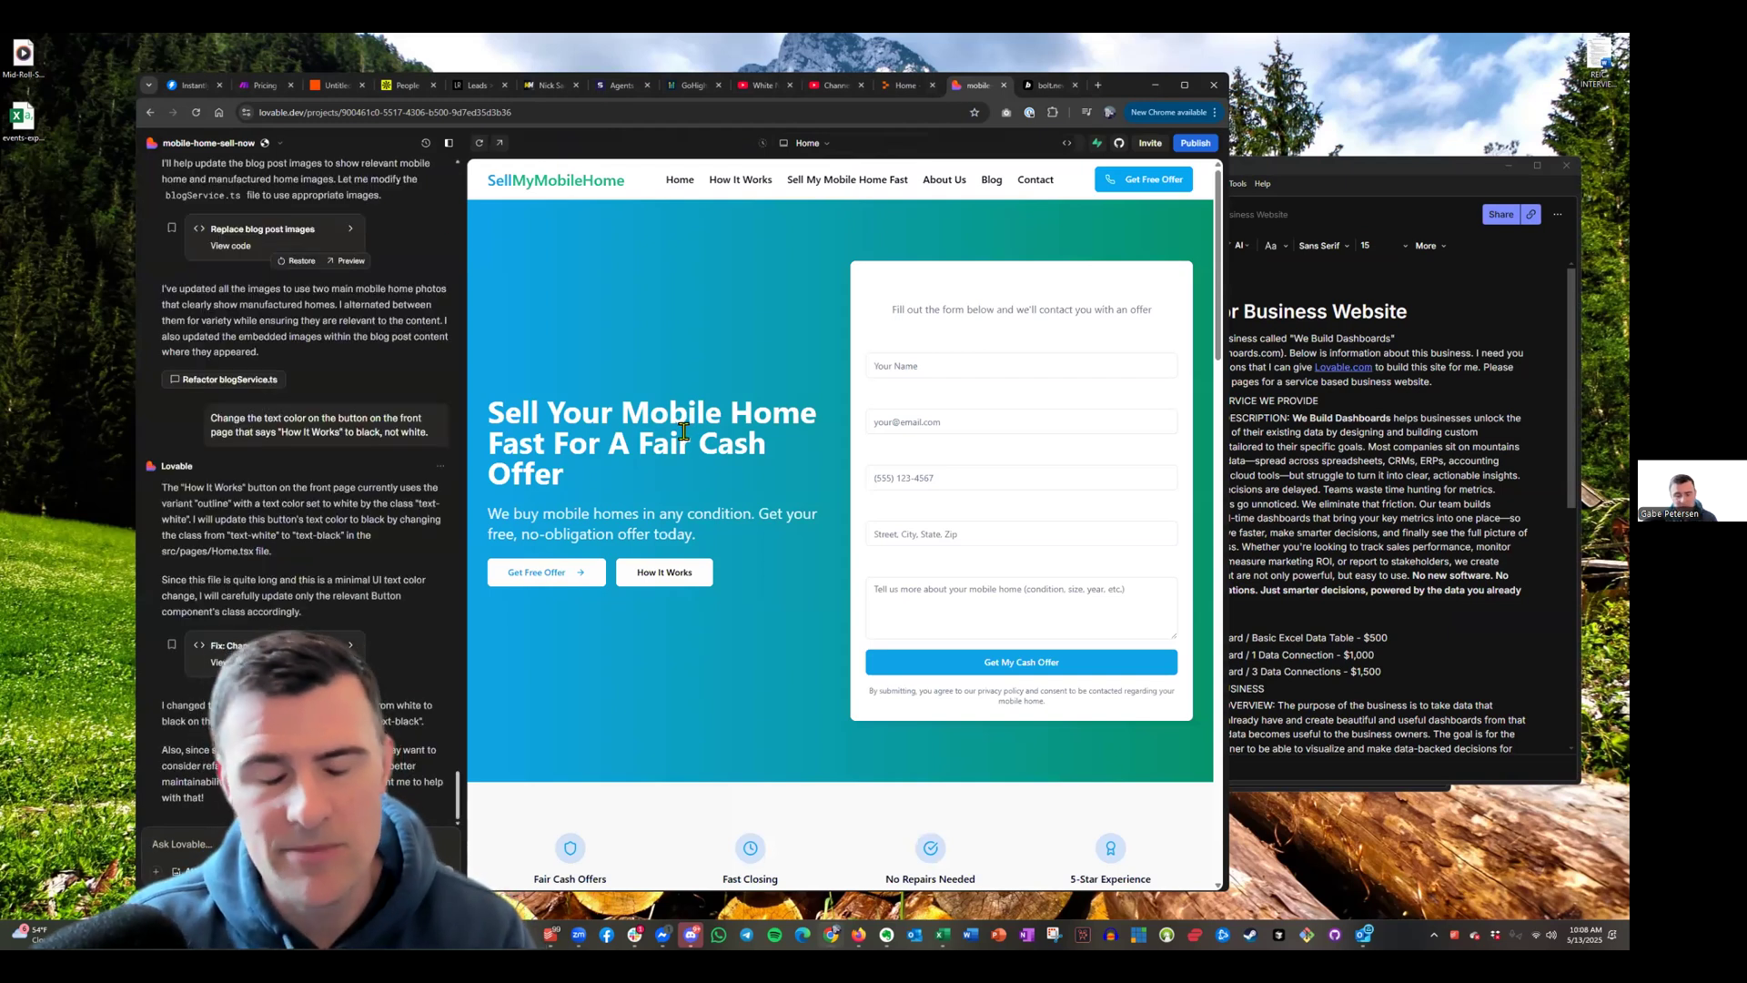
pyautogui.scroll(-10, 691, 437)
pyautogui.scroll(-15, 952, 632)
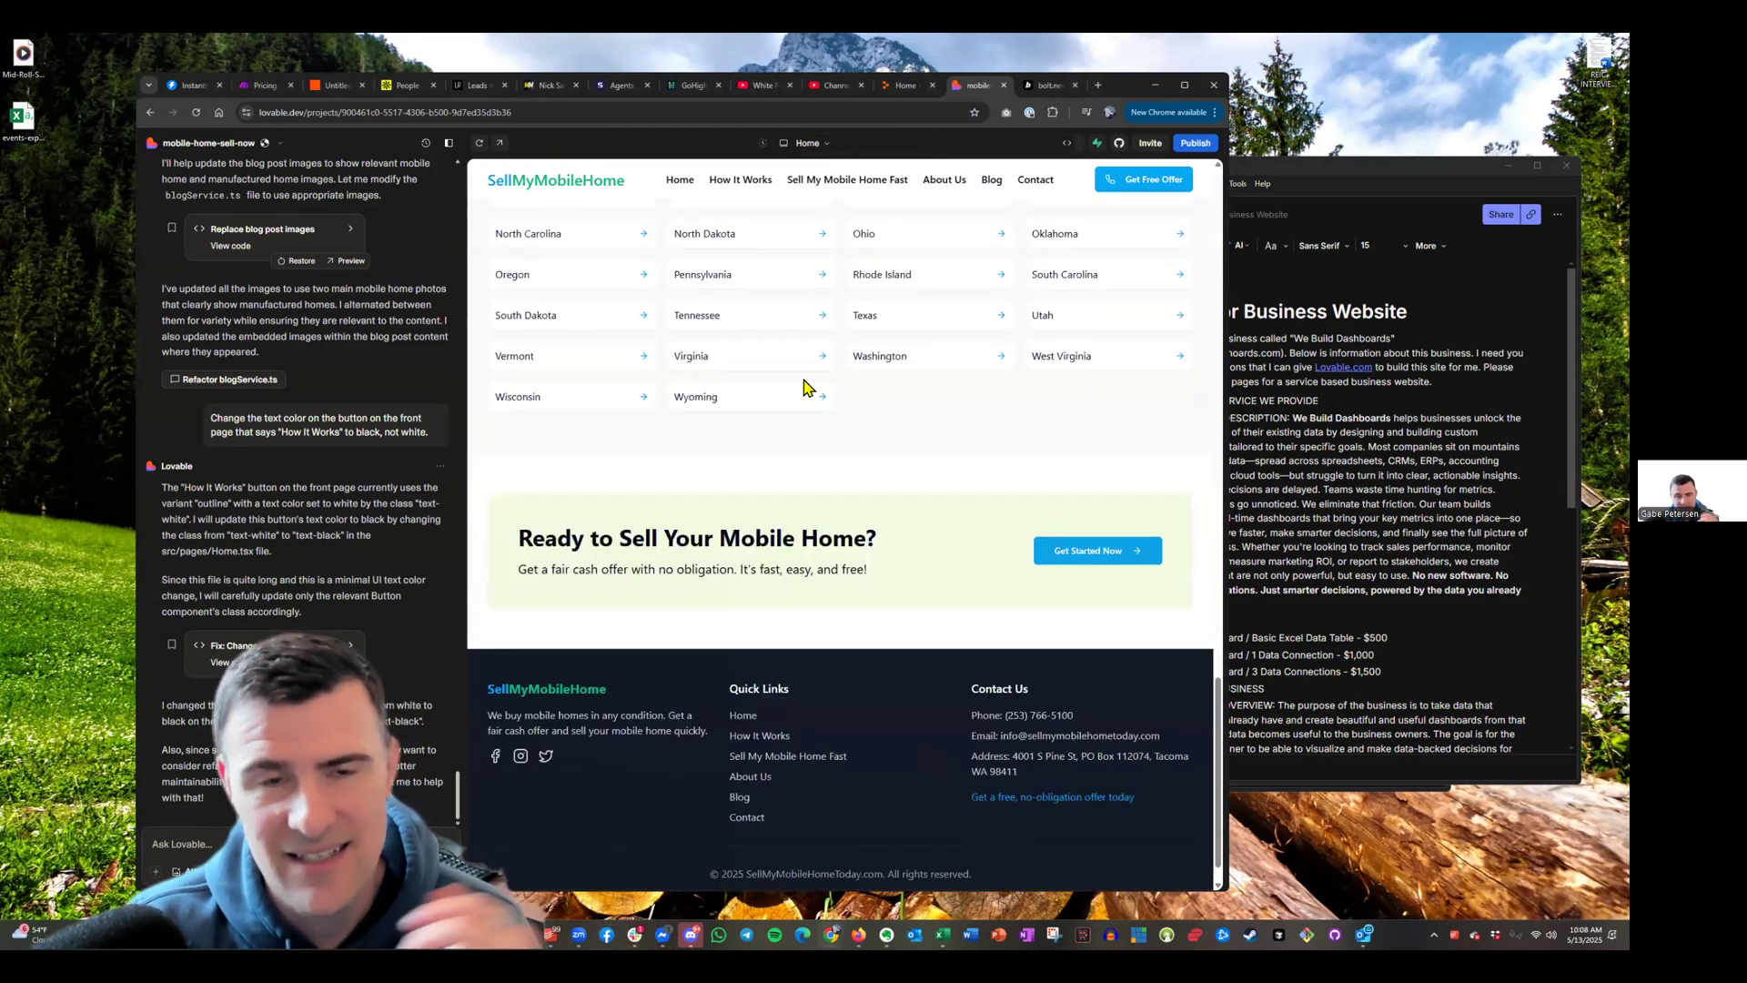
pyautogui.click(155, 142)
pyautogui.click(196, 169)
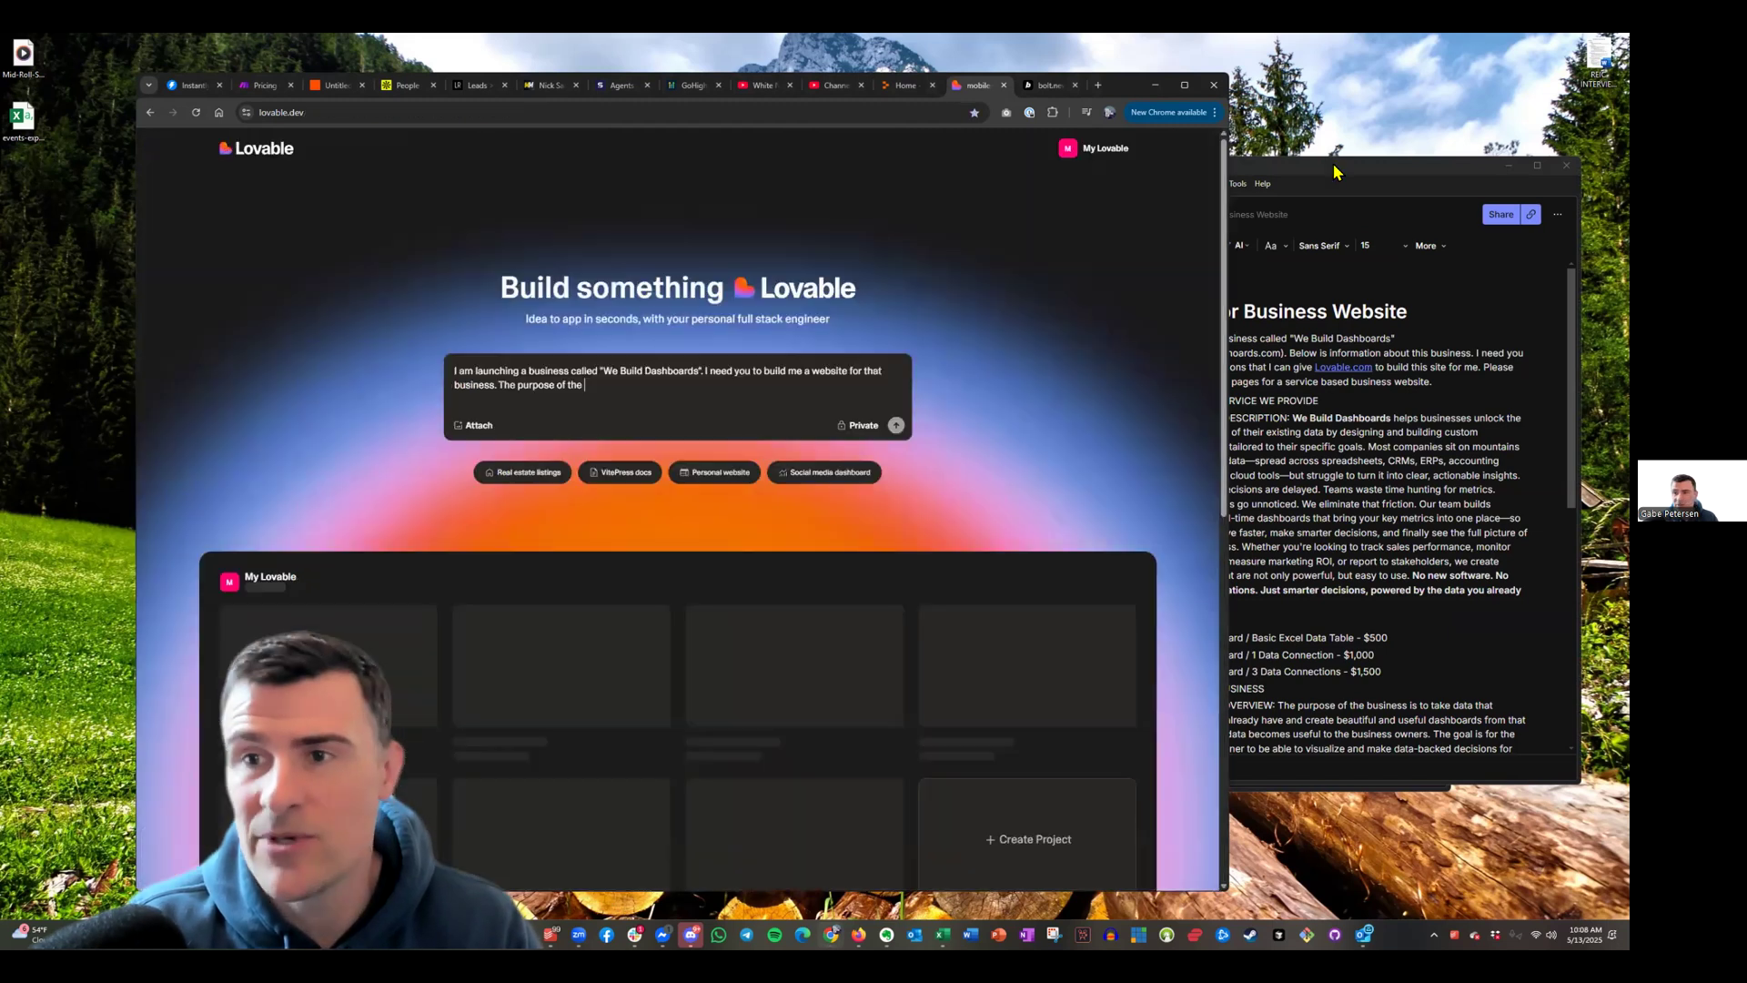
pyautogui.click(1327, 175)
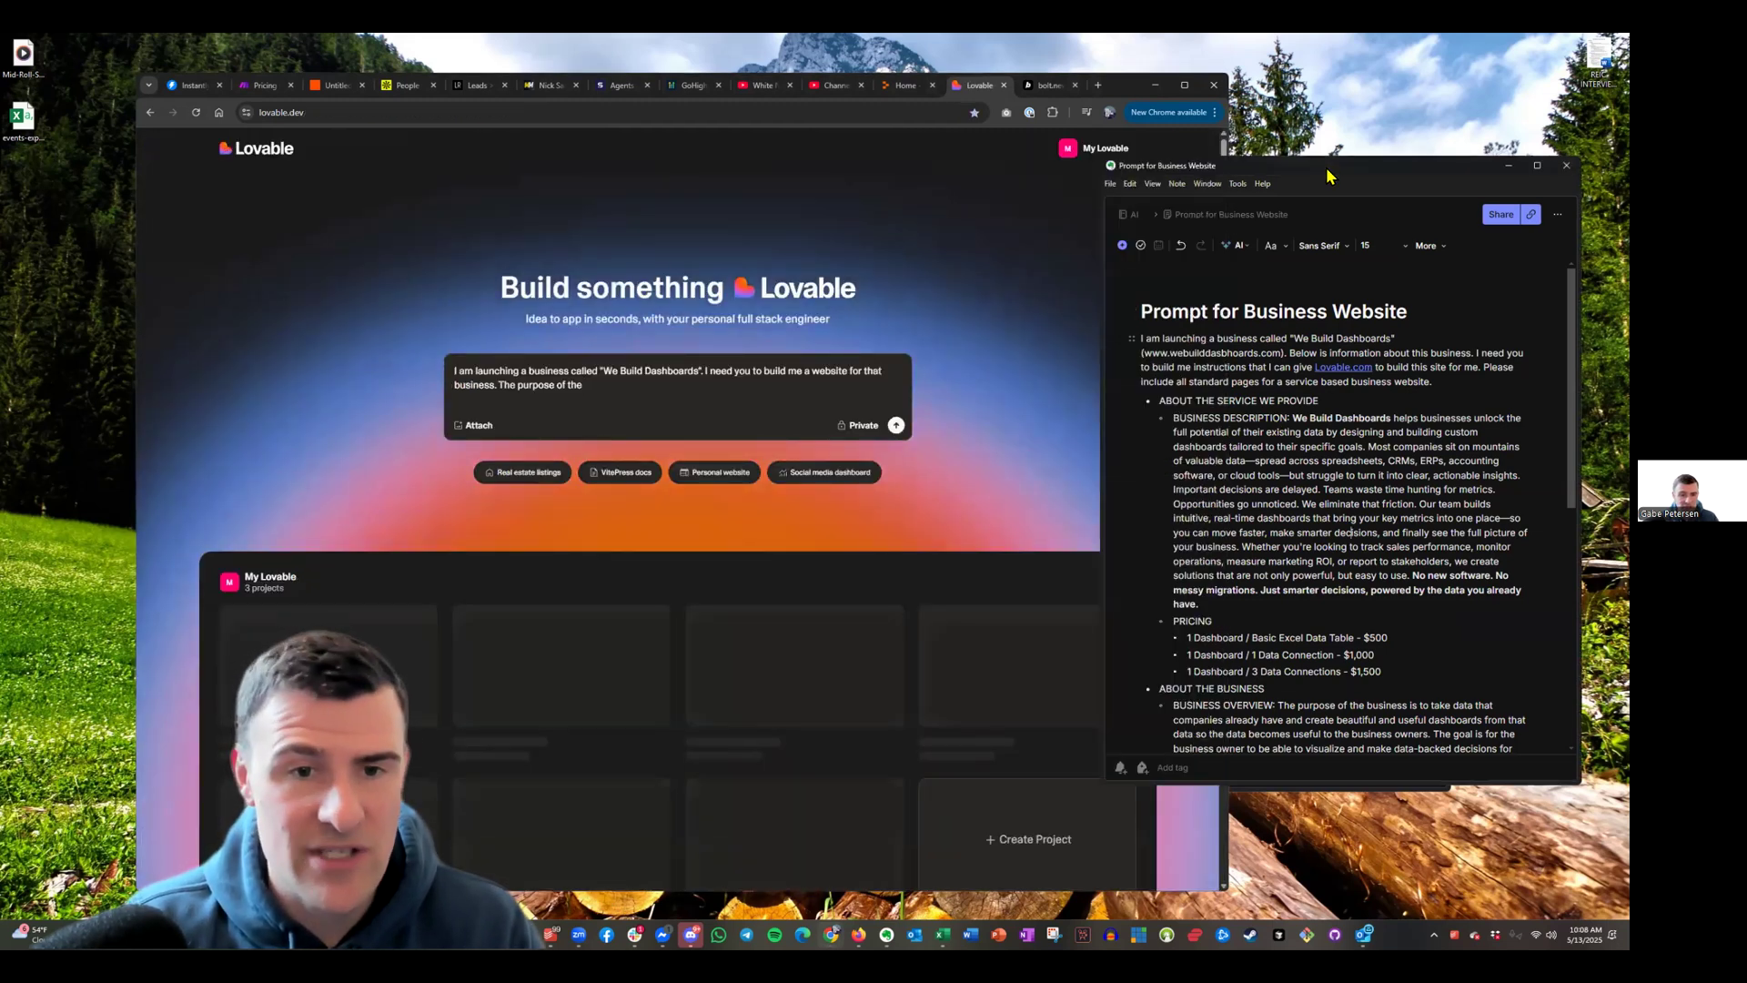
pyautogui.moveTo(1327, 176); pyautogui.dragTo(815, 206)
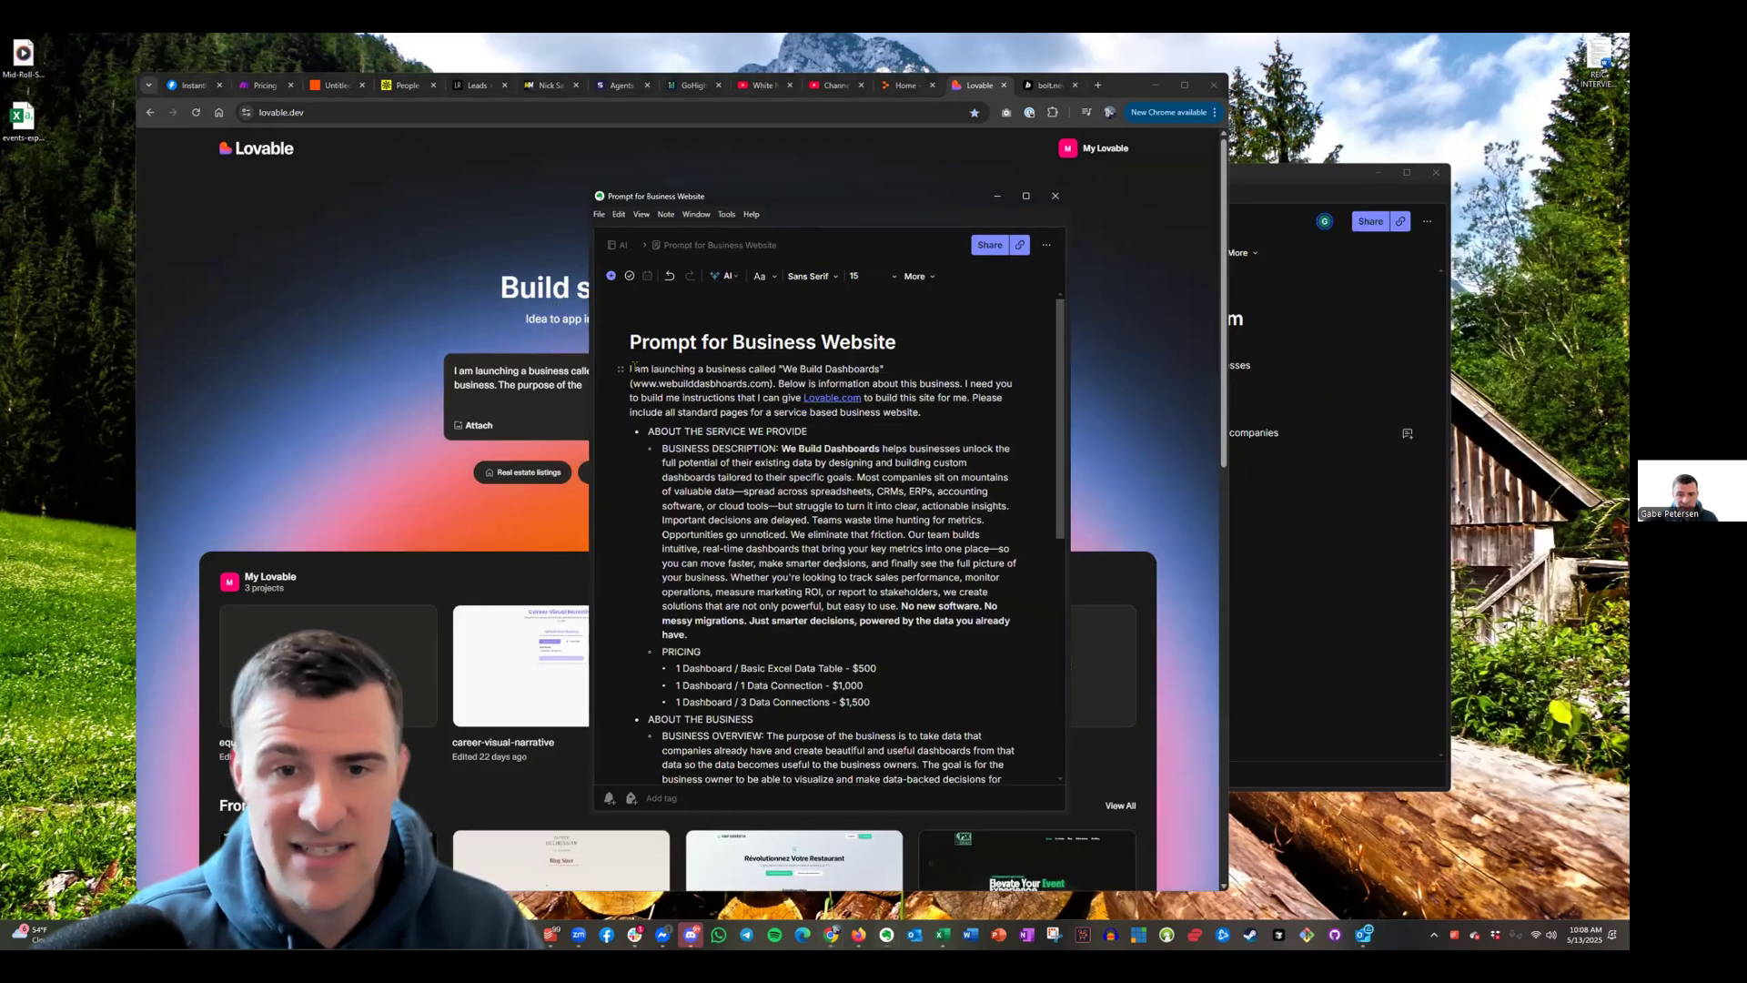
pyautogui.moveTo(769, 383); pyautogui.dragTo(635, 385)
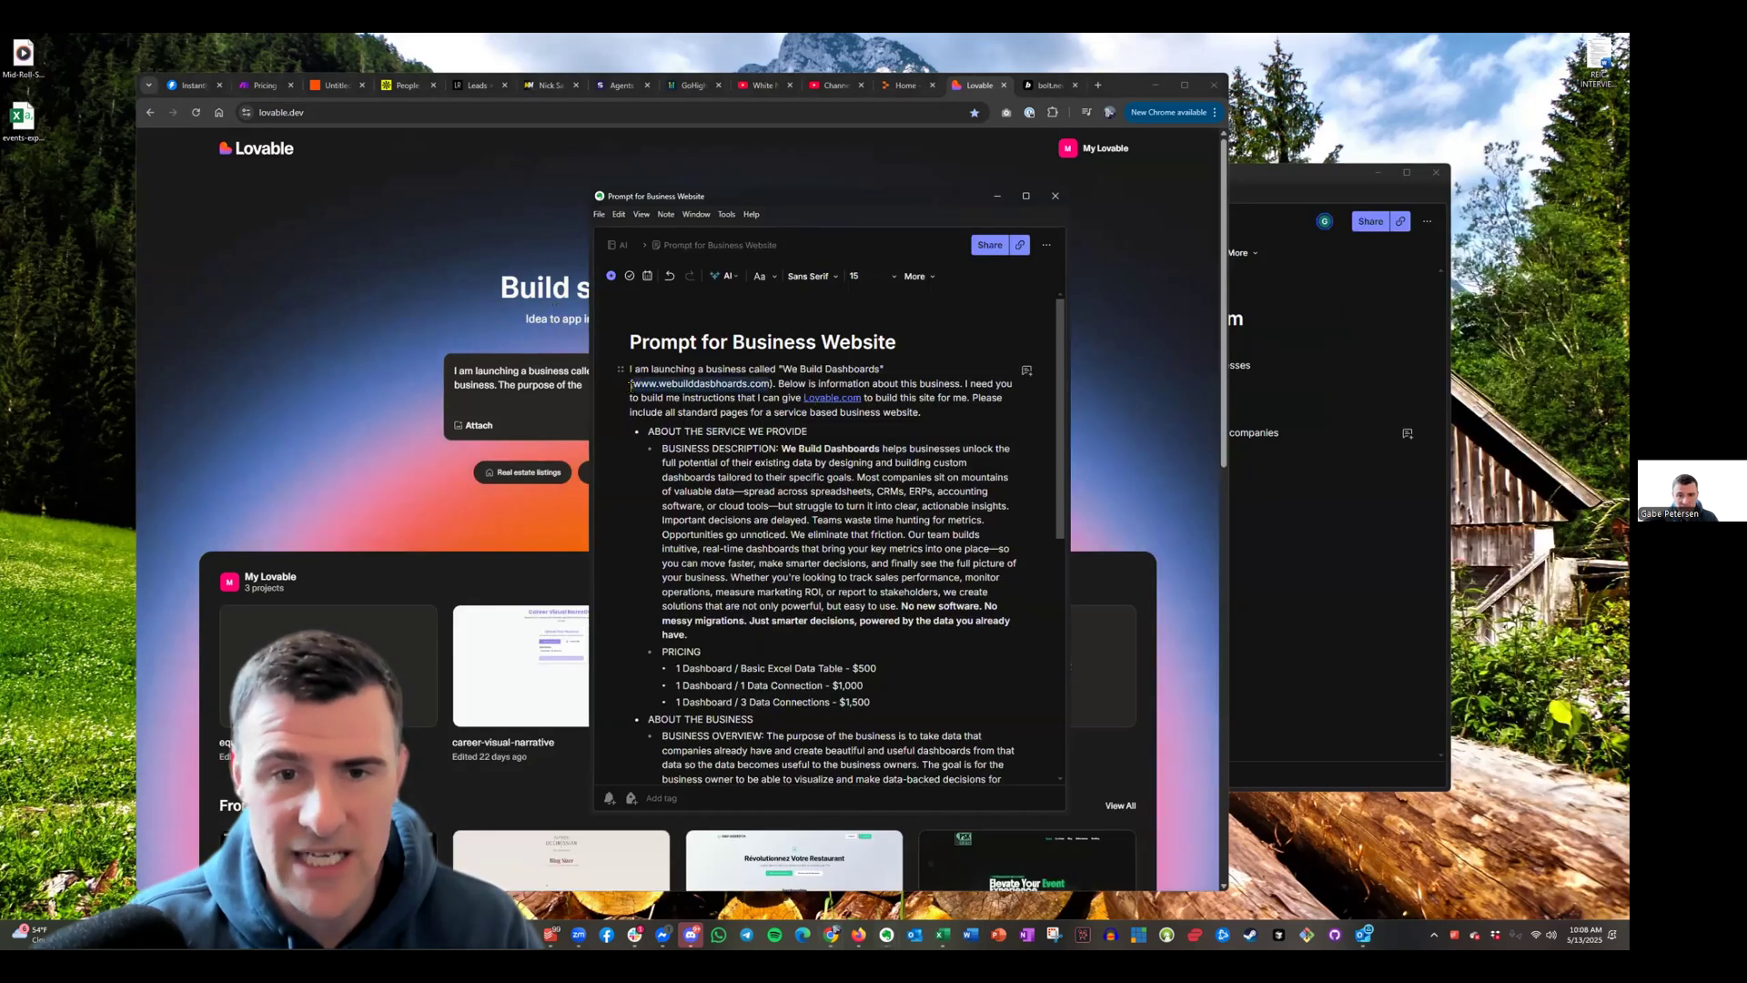
pyautogui.click(734, 391)
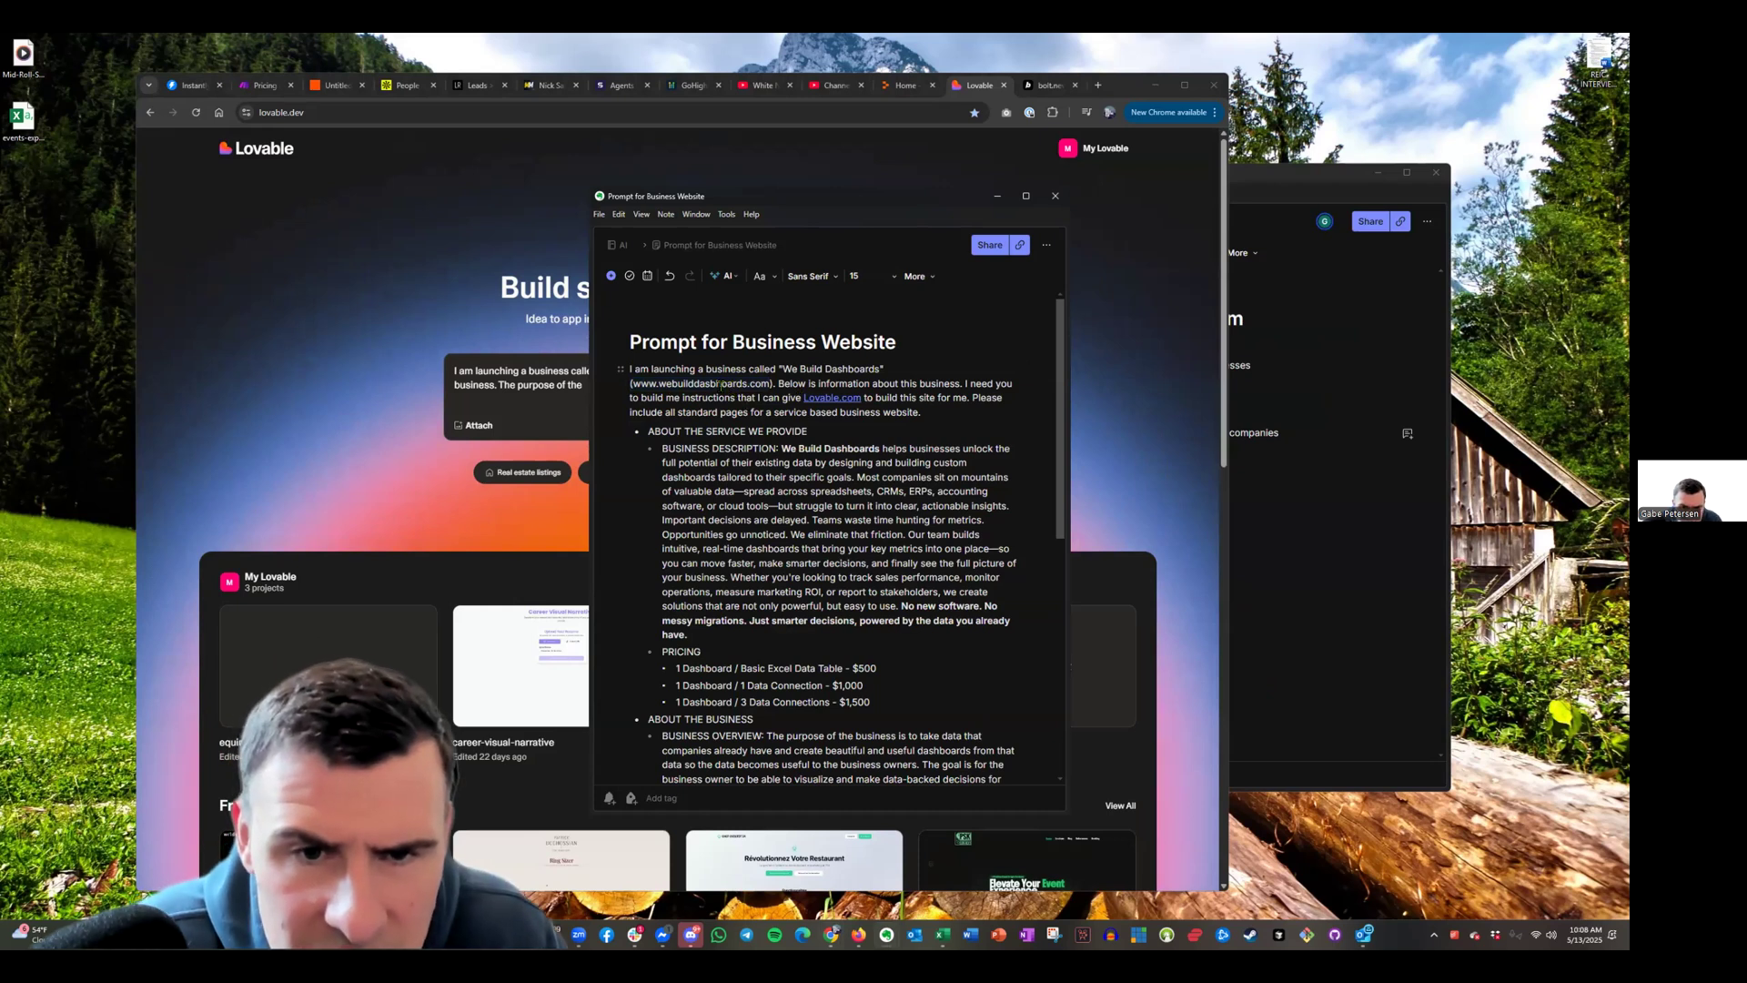
pyautogui.press('BackSpace')
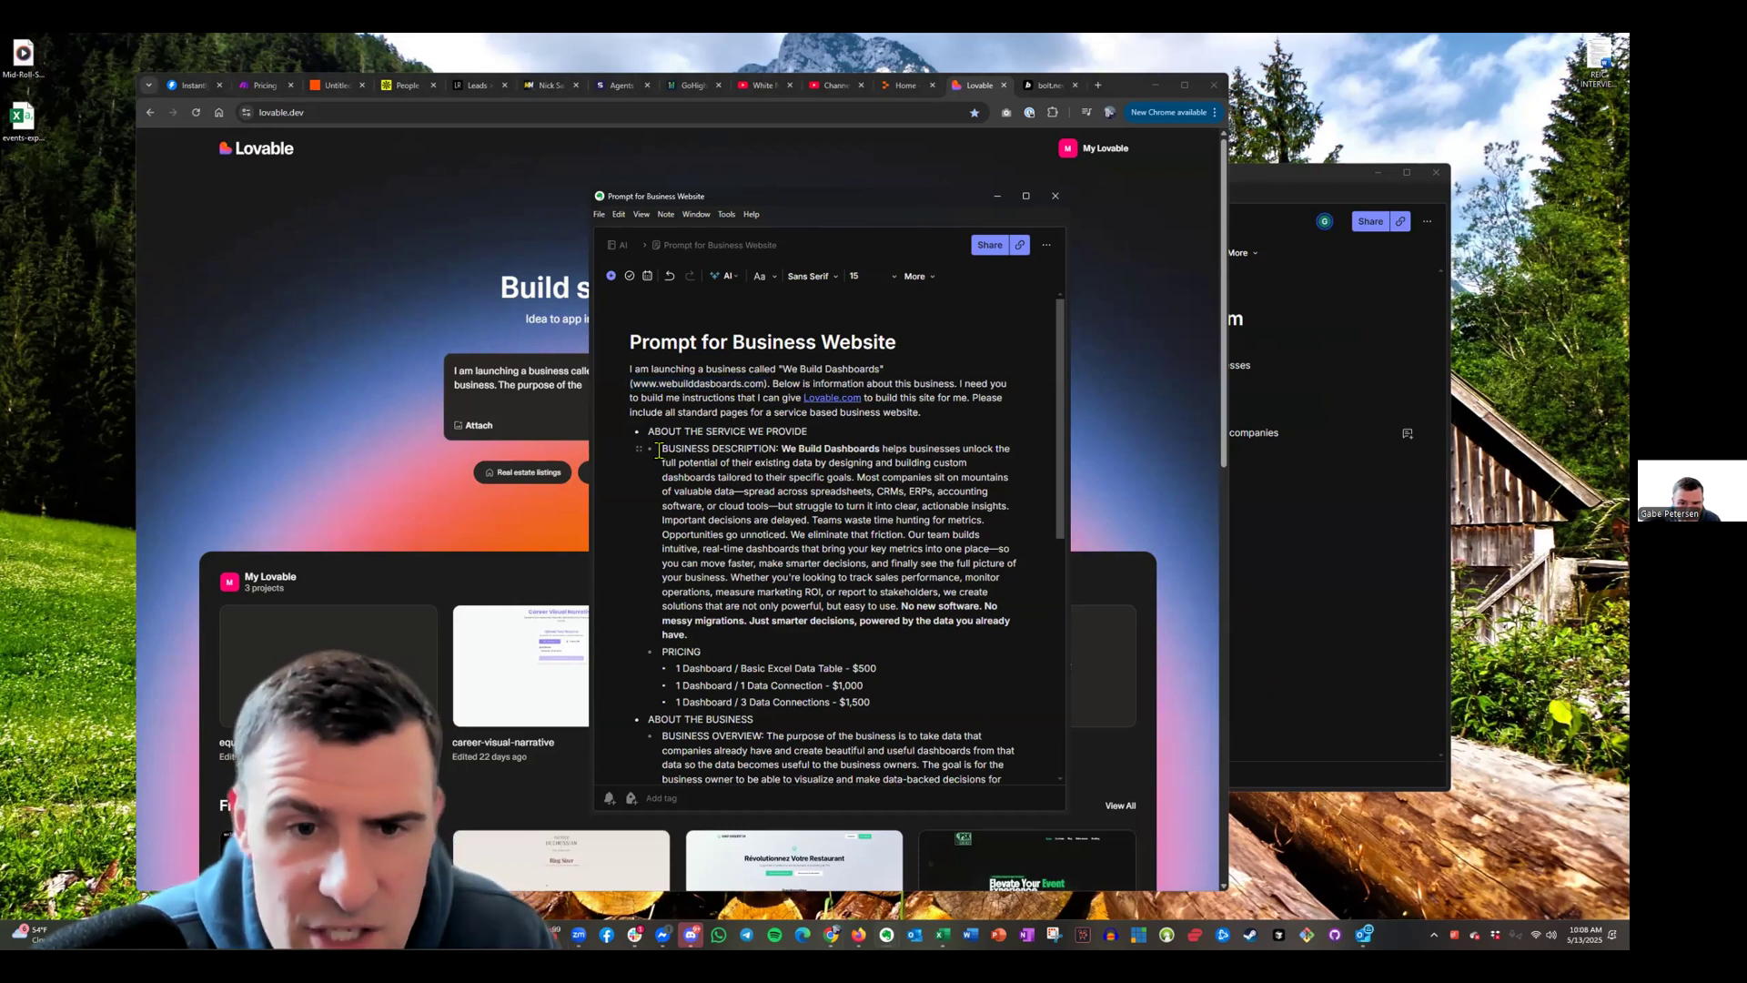
pyautogui.click(713, 380)
pyautogui.write('h')
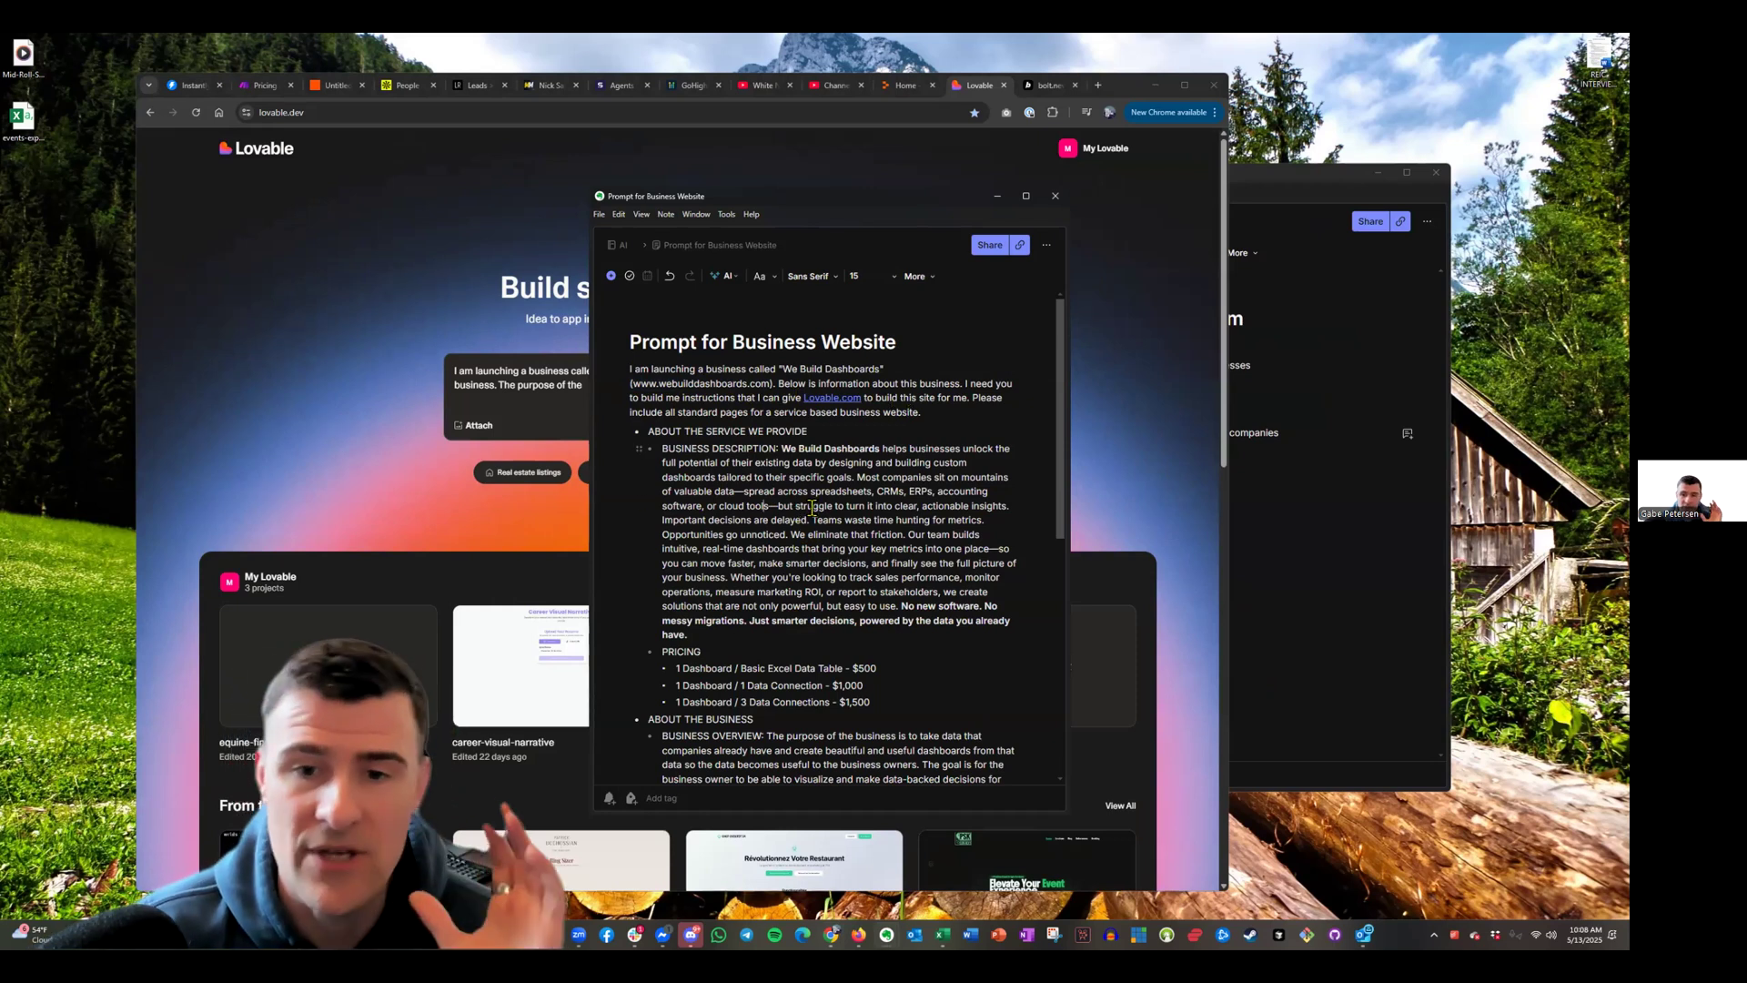
# Review the rest of the note's business description and Lovable.com request
pyautogui.scroll(-3, 811, 505)
pyautogui.scroll(3, 811, 505)
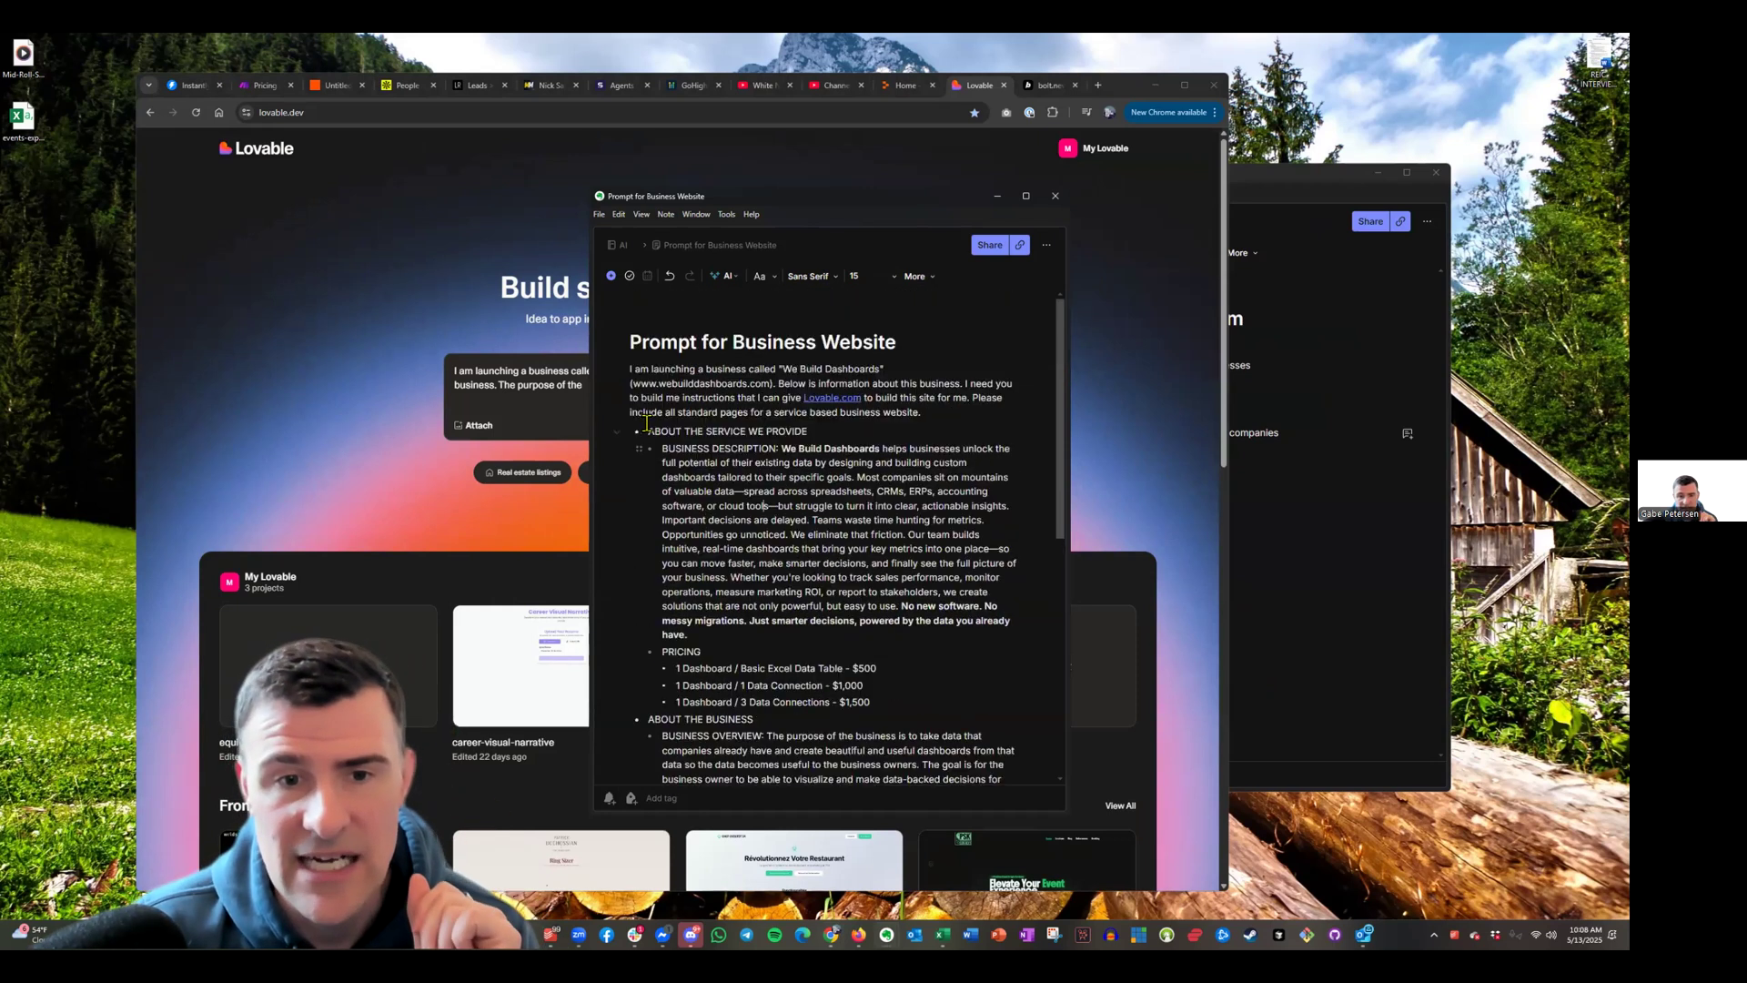
pyautogui.moveTo(646, 431); pyautogui.dragTo(678, 491)
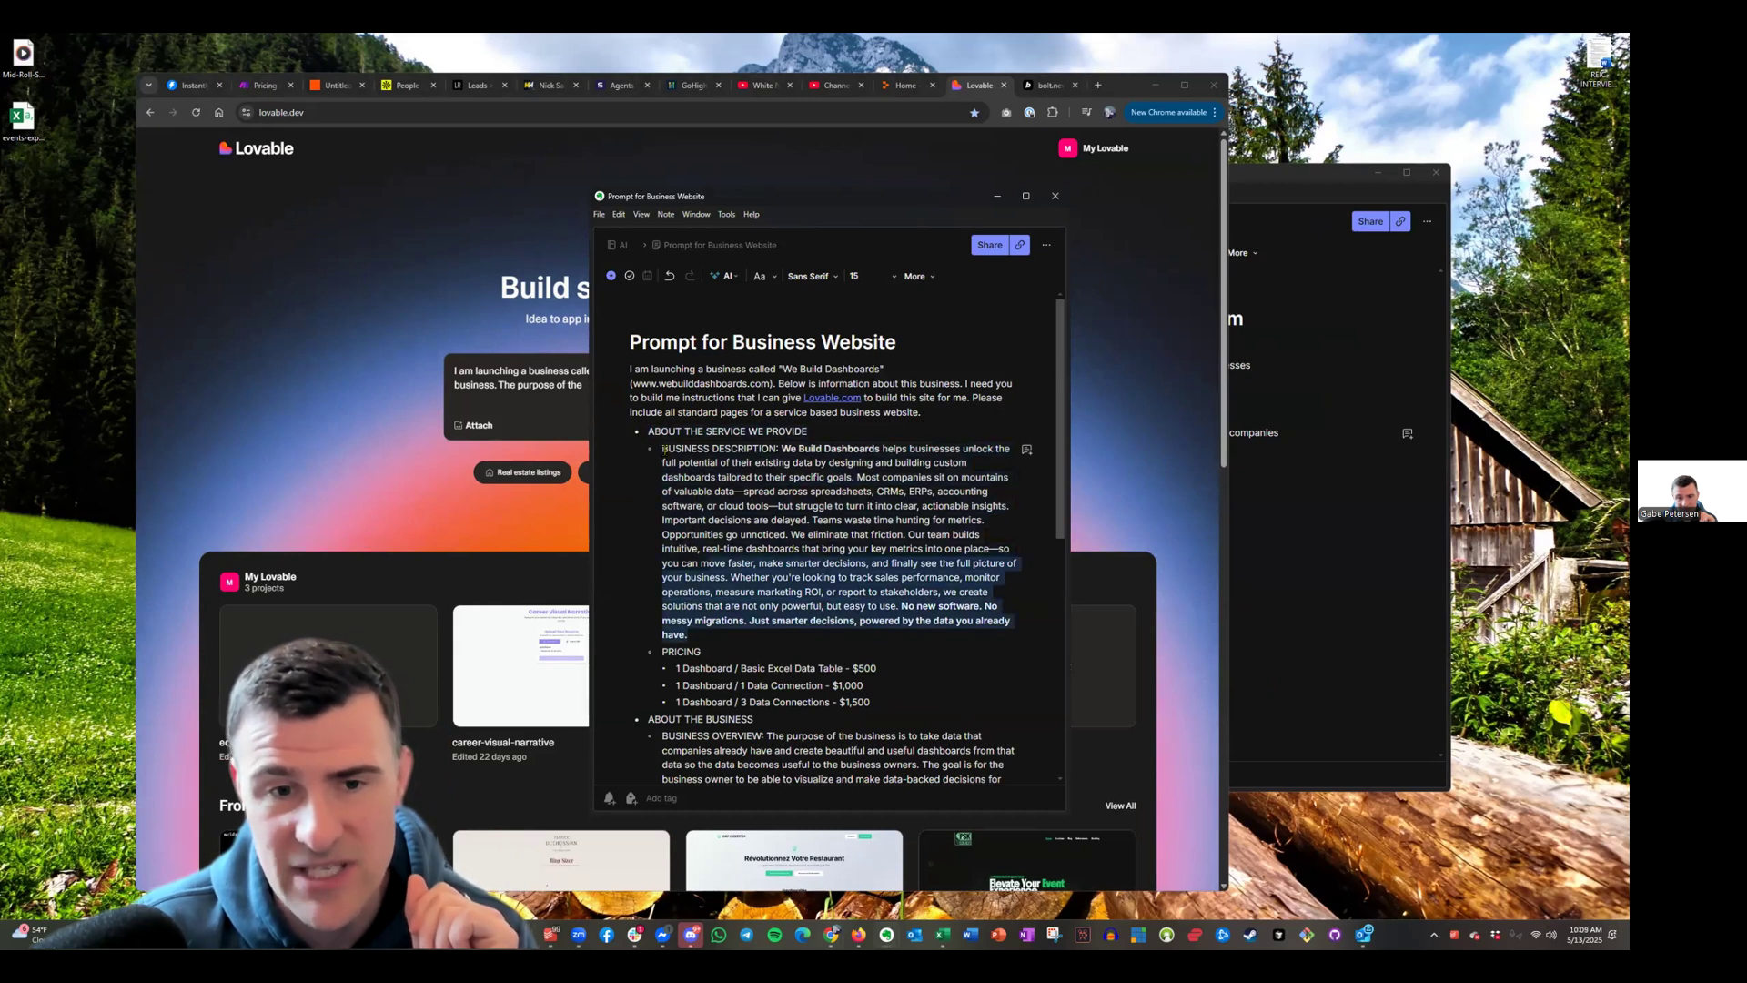
pyautogui.click(890, 361)
pyautogui.moveTo(870, 246); pyautogui.dragTo(1157, 266)
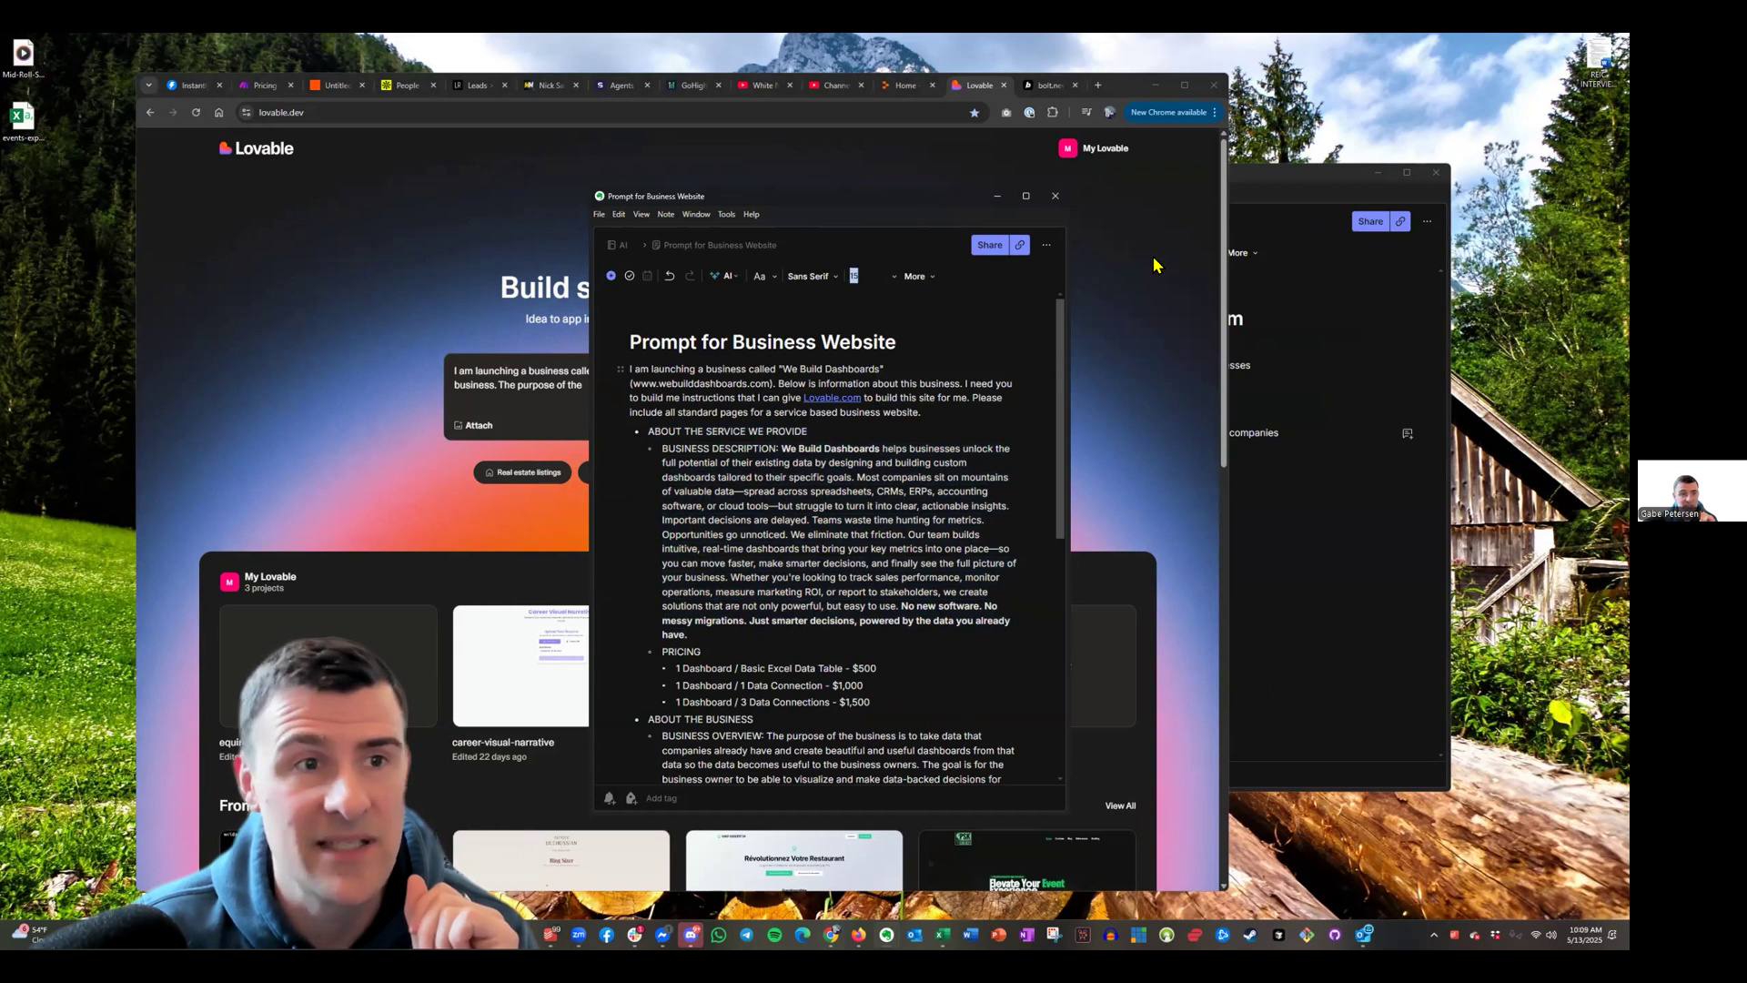
pyautogui.moveTo(831, 933)
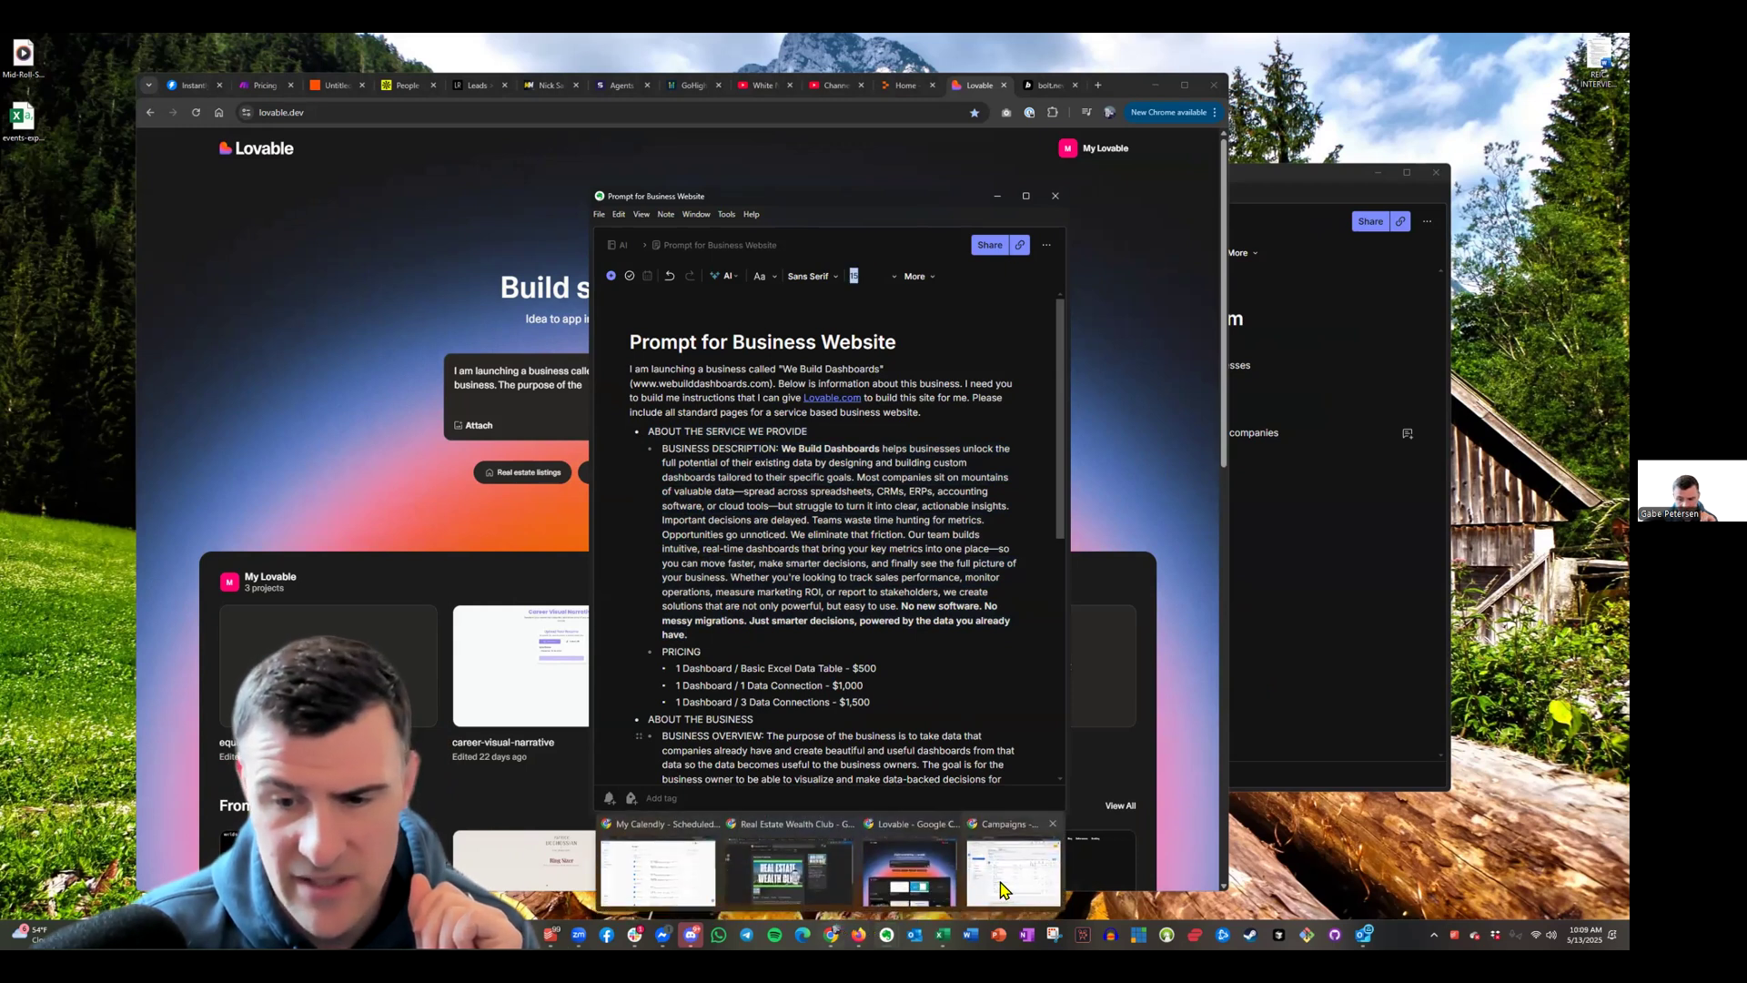
pyautogui.click(607, 878)
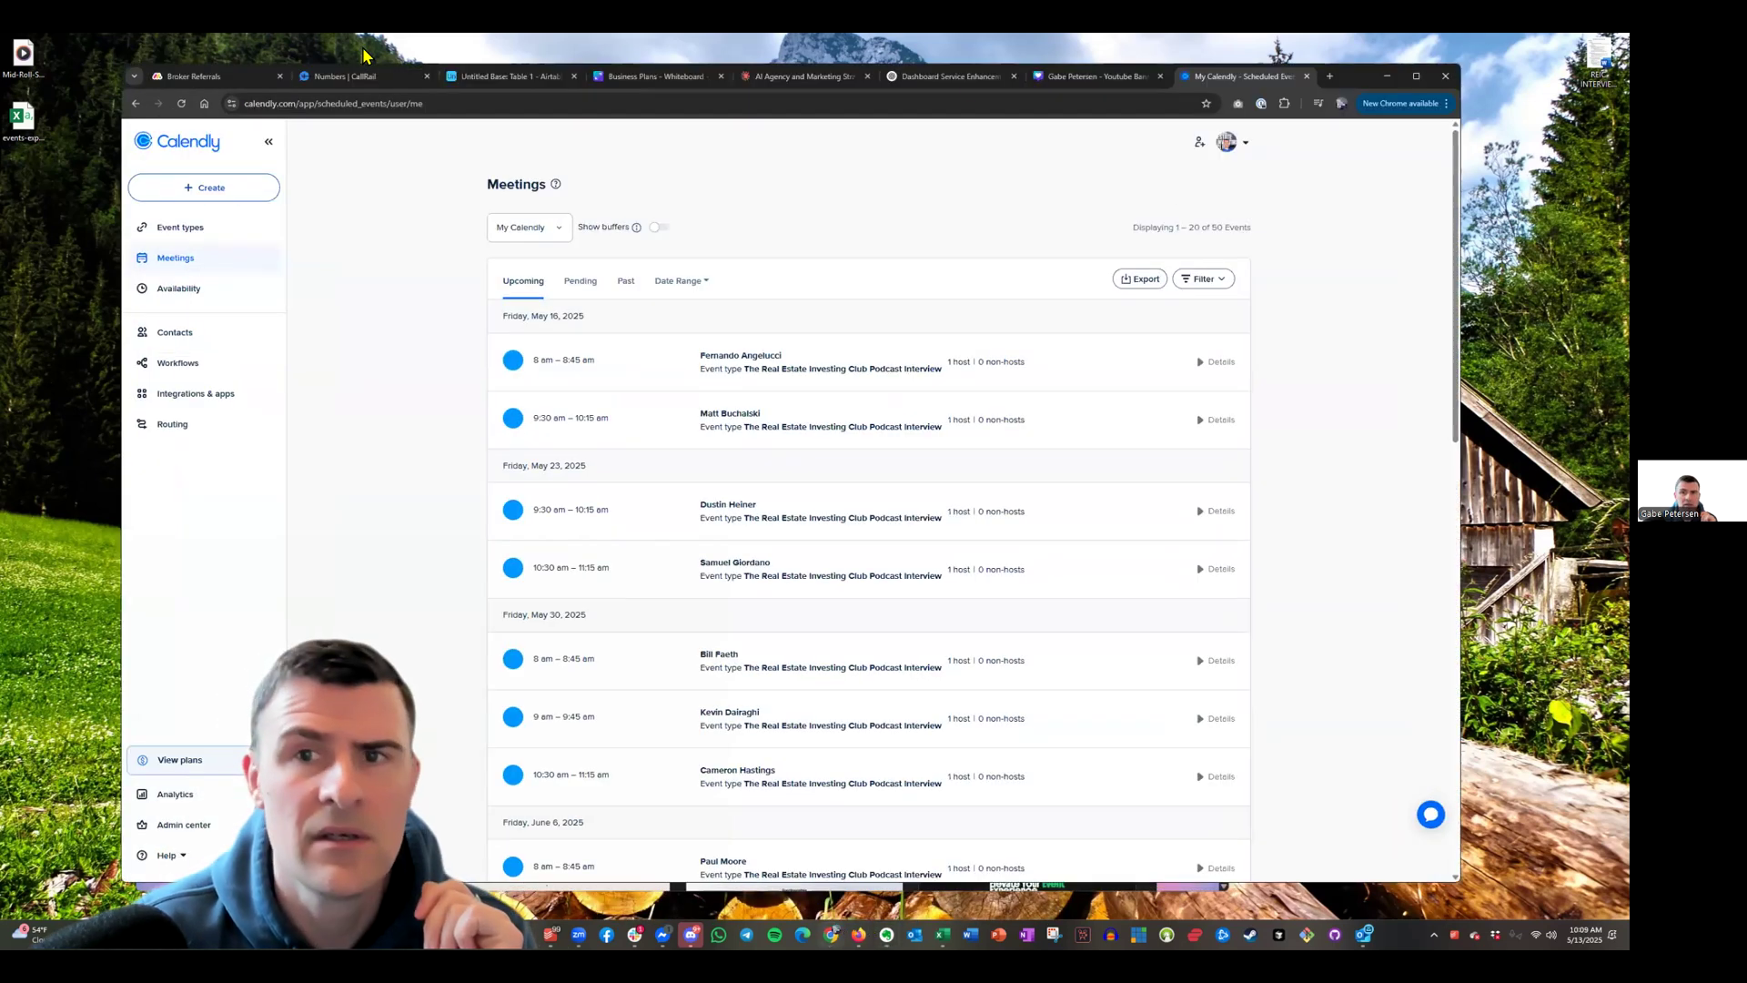
pyautogui.click(1133, 77)
pyautogui.click(937, 89)
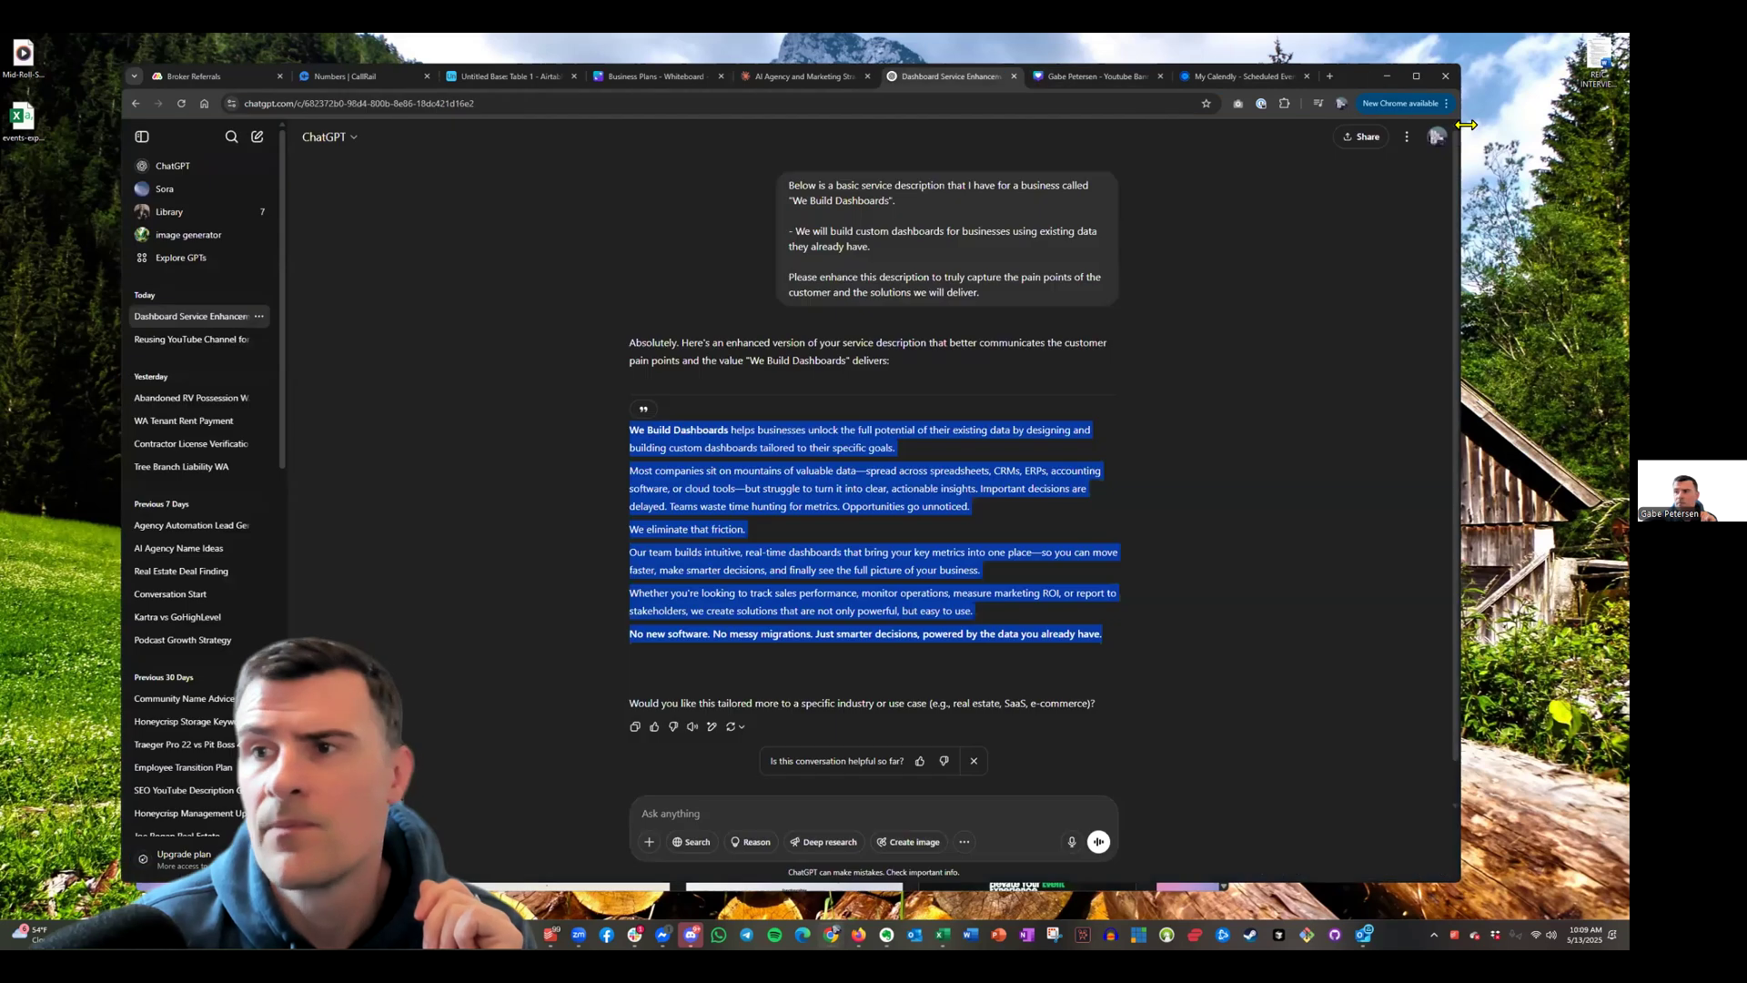
pyautogui.moveTo(1461, 112); pyautogui.dragTo(1111, 112)
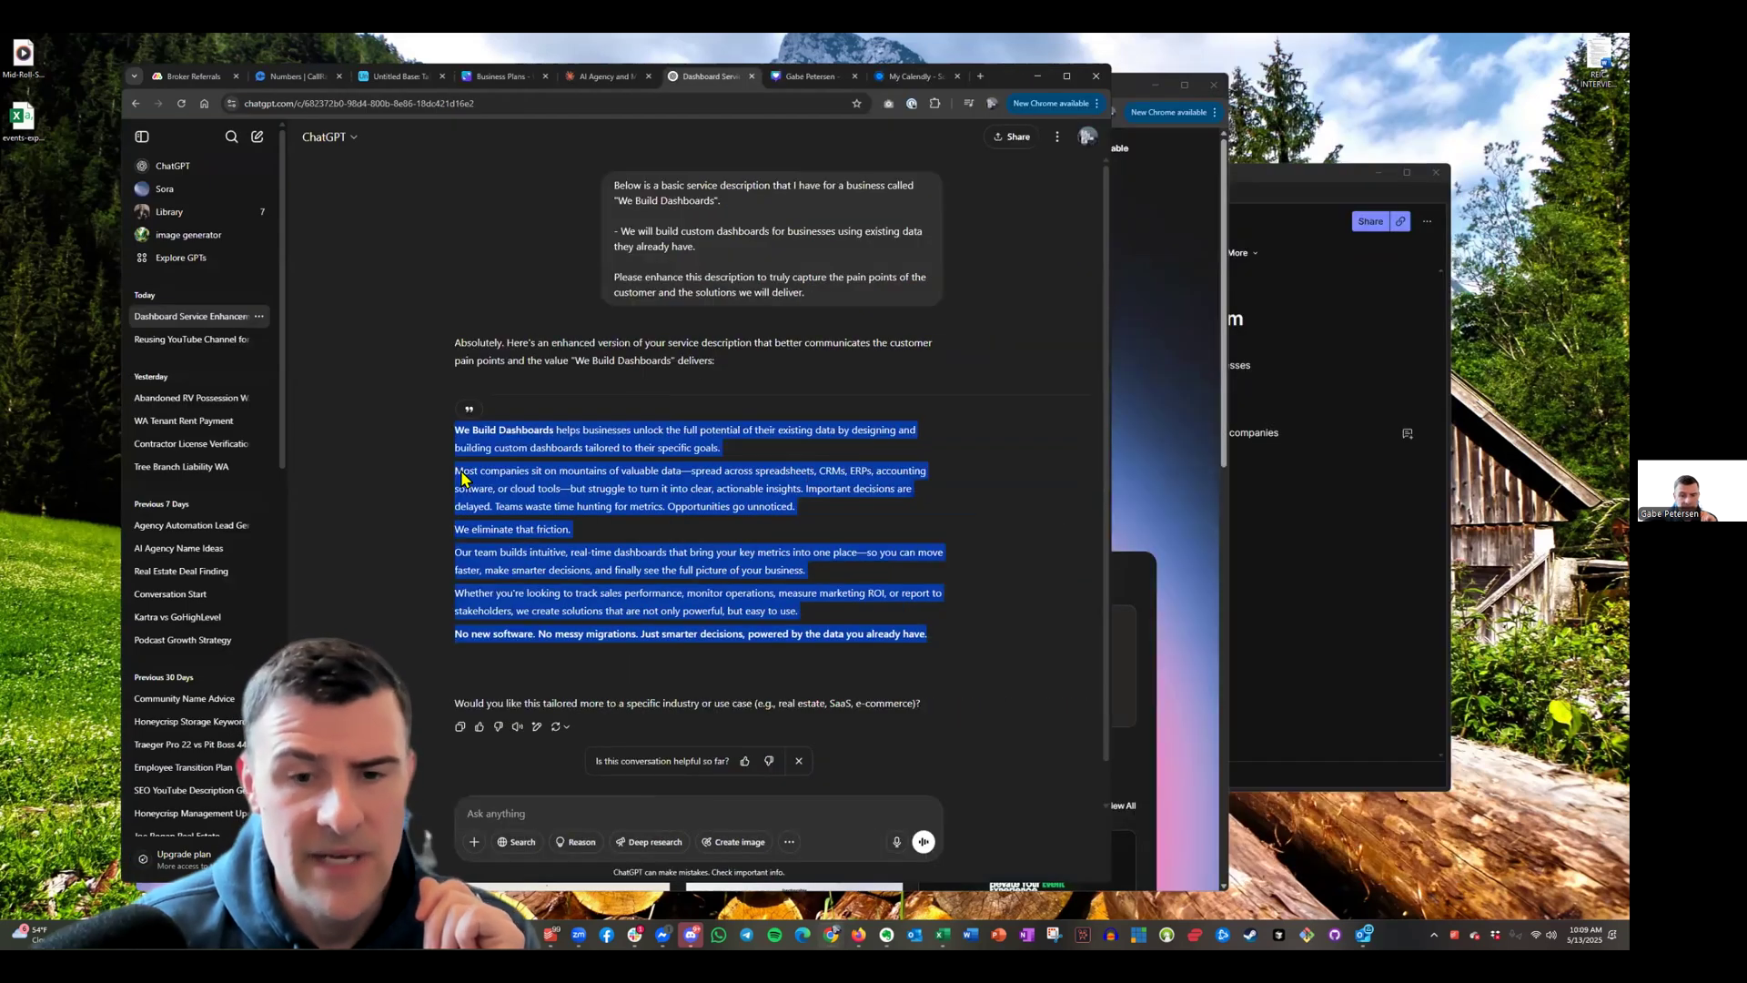
pyautogui.click(533, 514)
pyautogui.moveTo(697, 248); pyautogui.dragTo(631, 232)
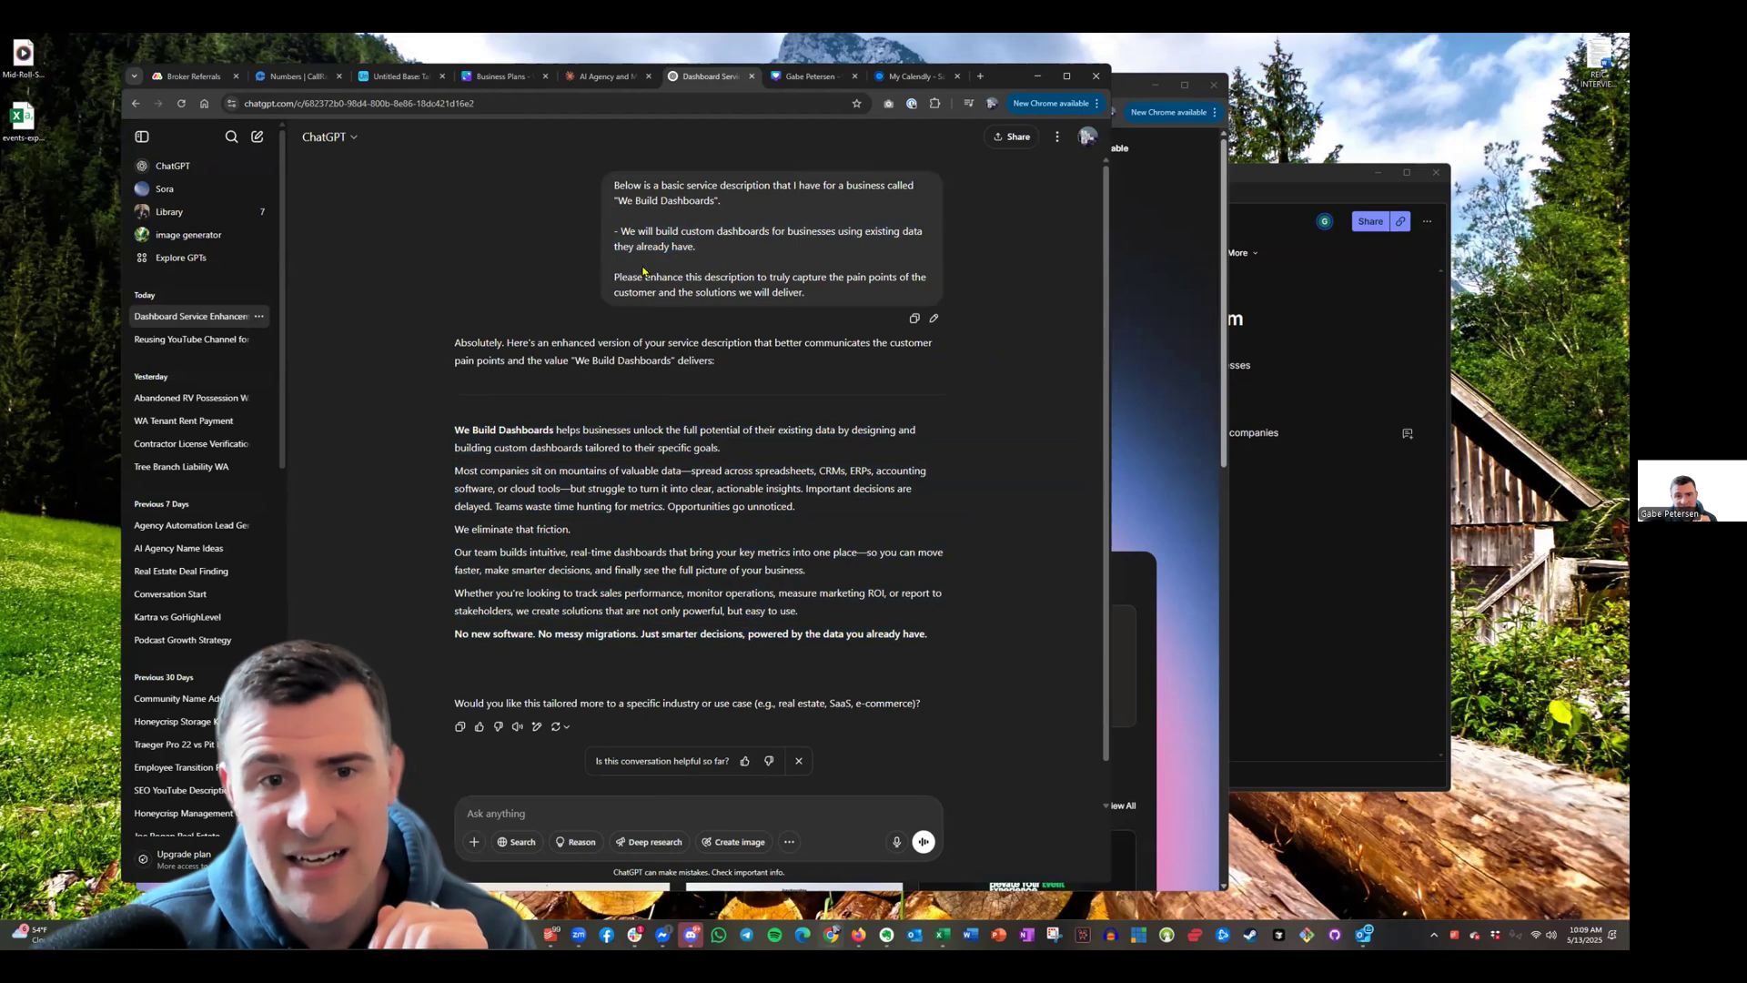
pyautogui.moveTo(929, 635); pyautogui.dragTo(455, 466)
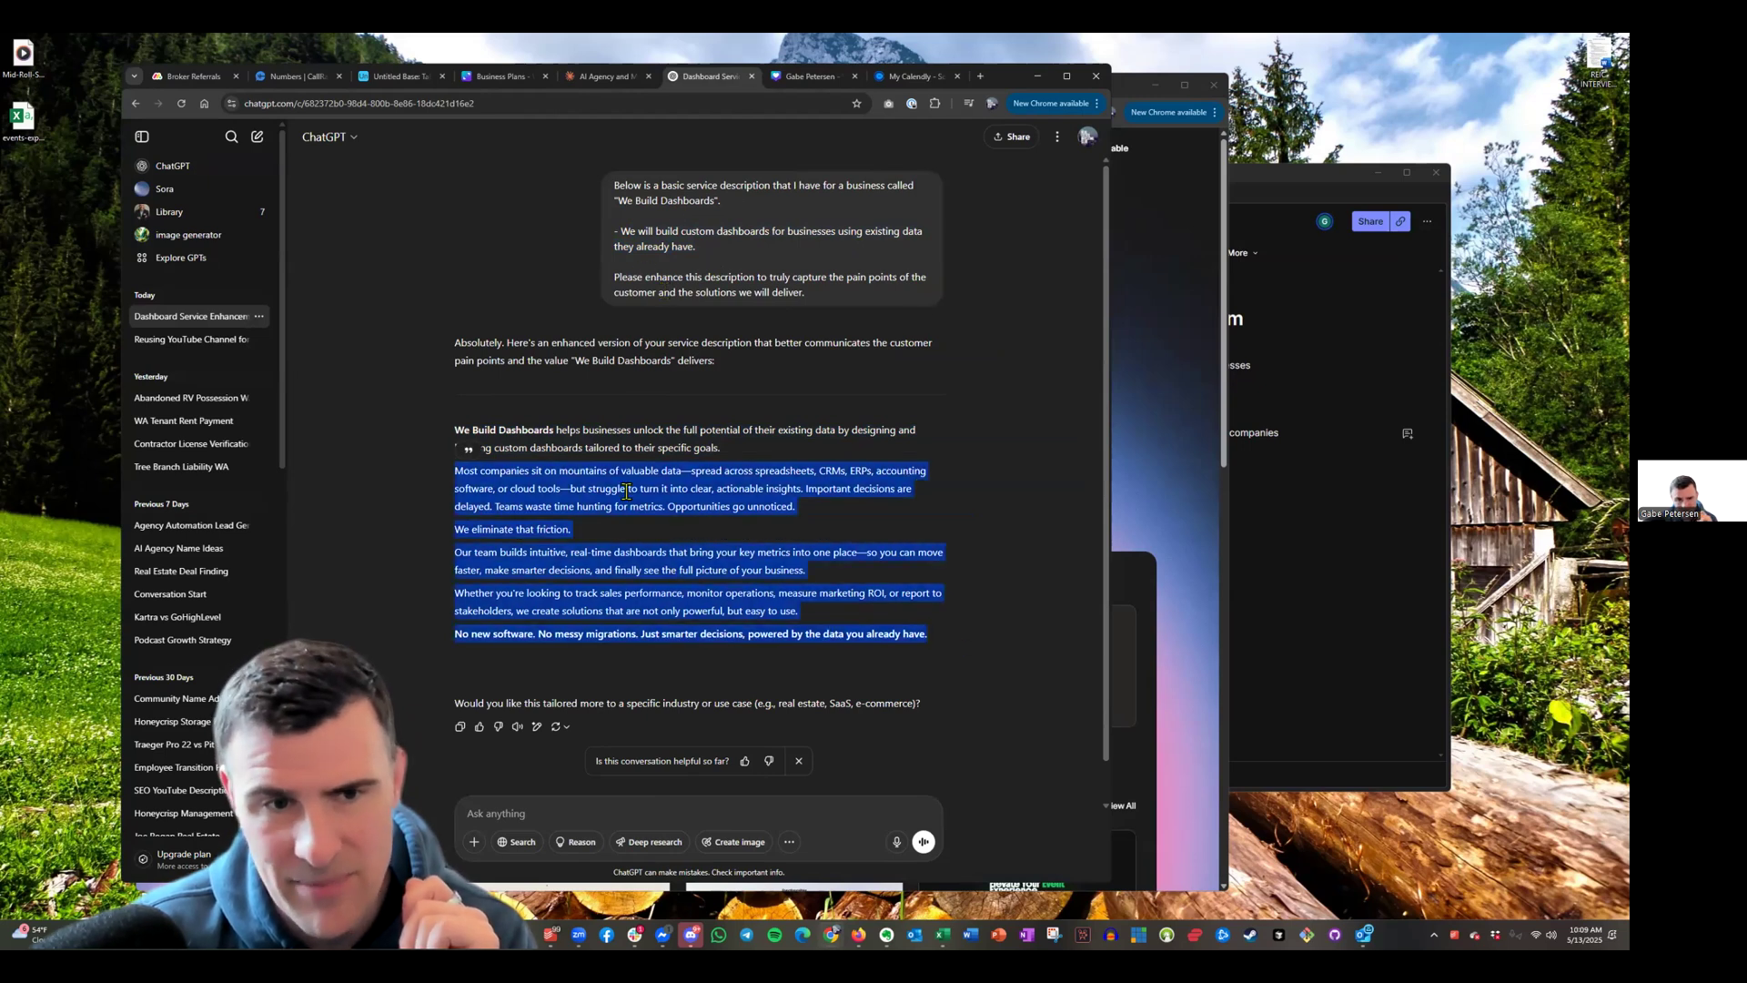
pyautogui.click(1038, 75)
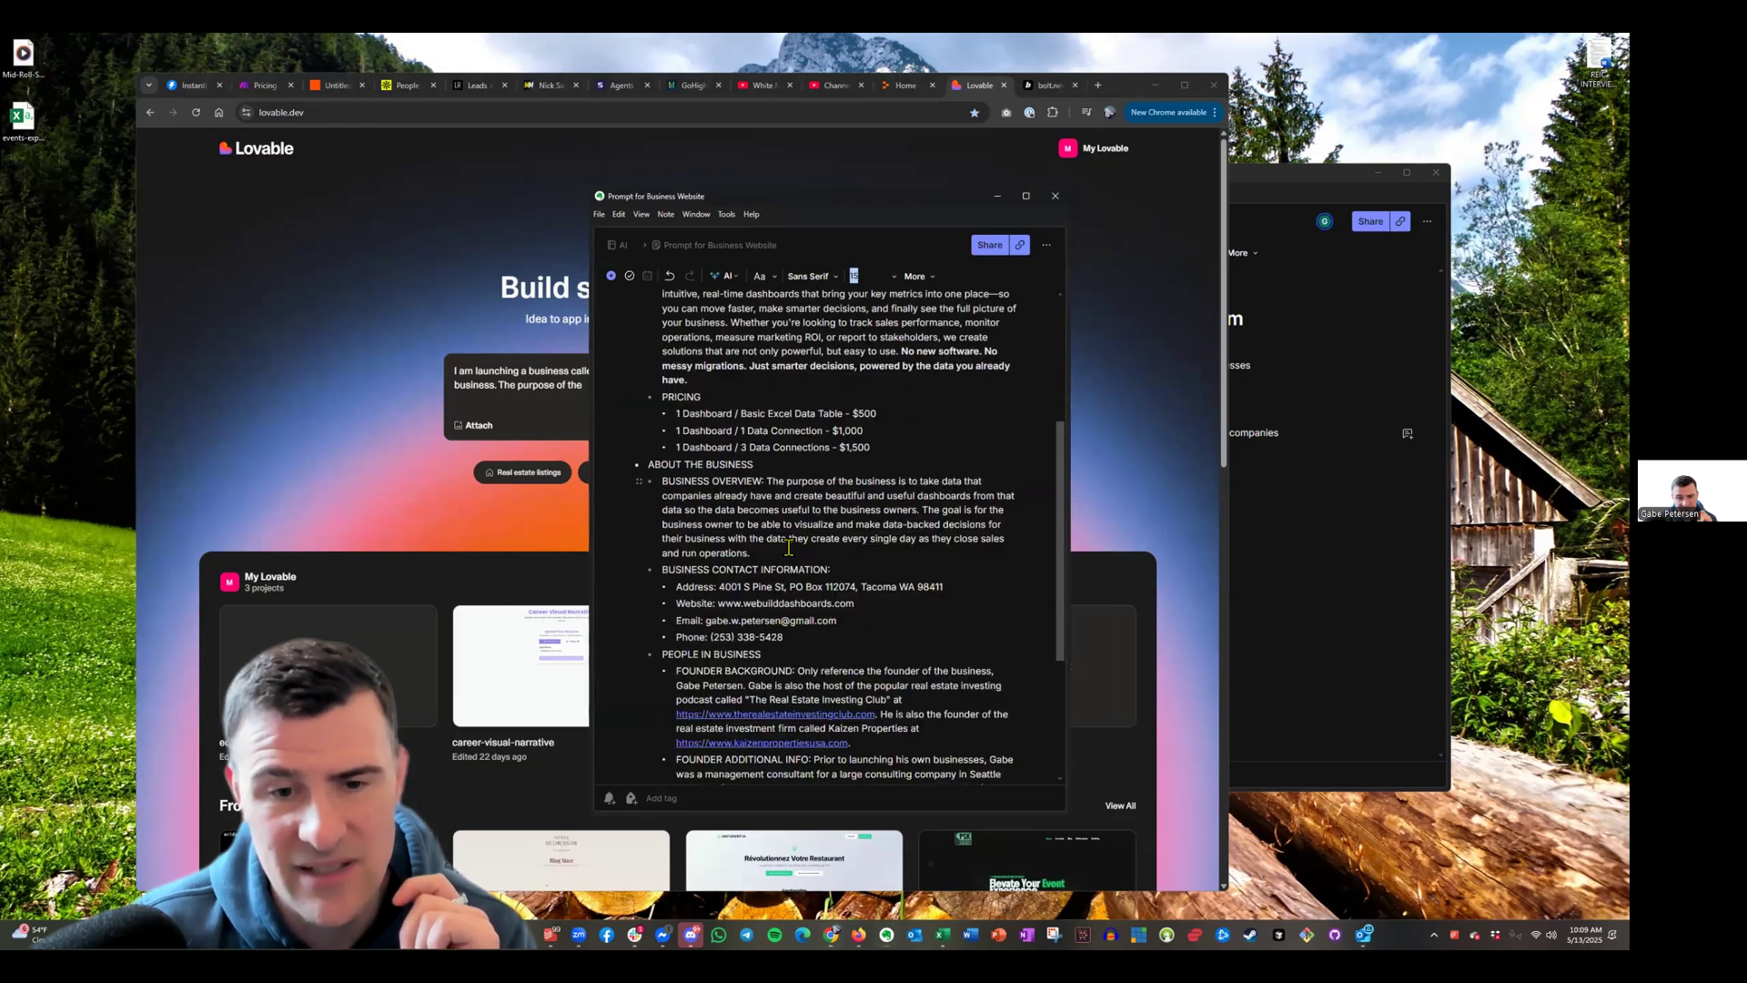
# Scroll to Business Contact Information and highlight the contact block and e-mail address
pyautogui.scroll(3, 789, 546)
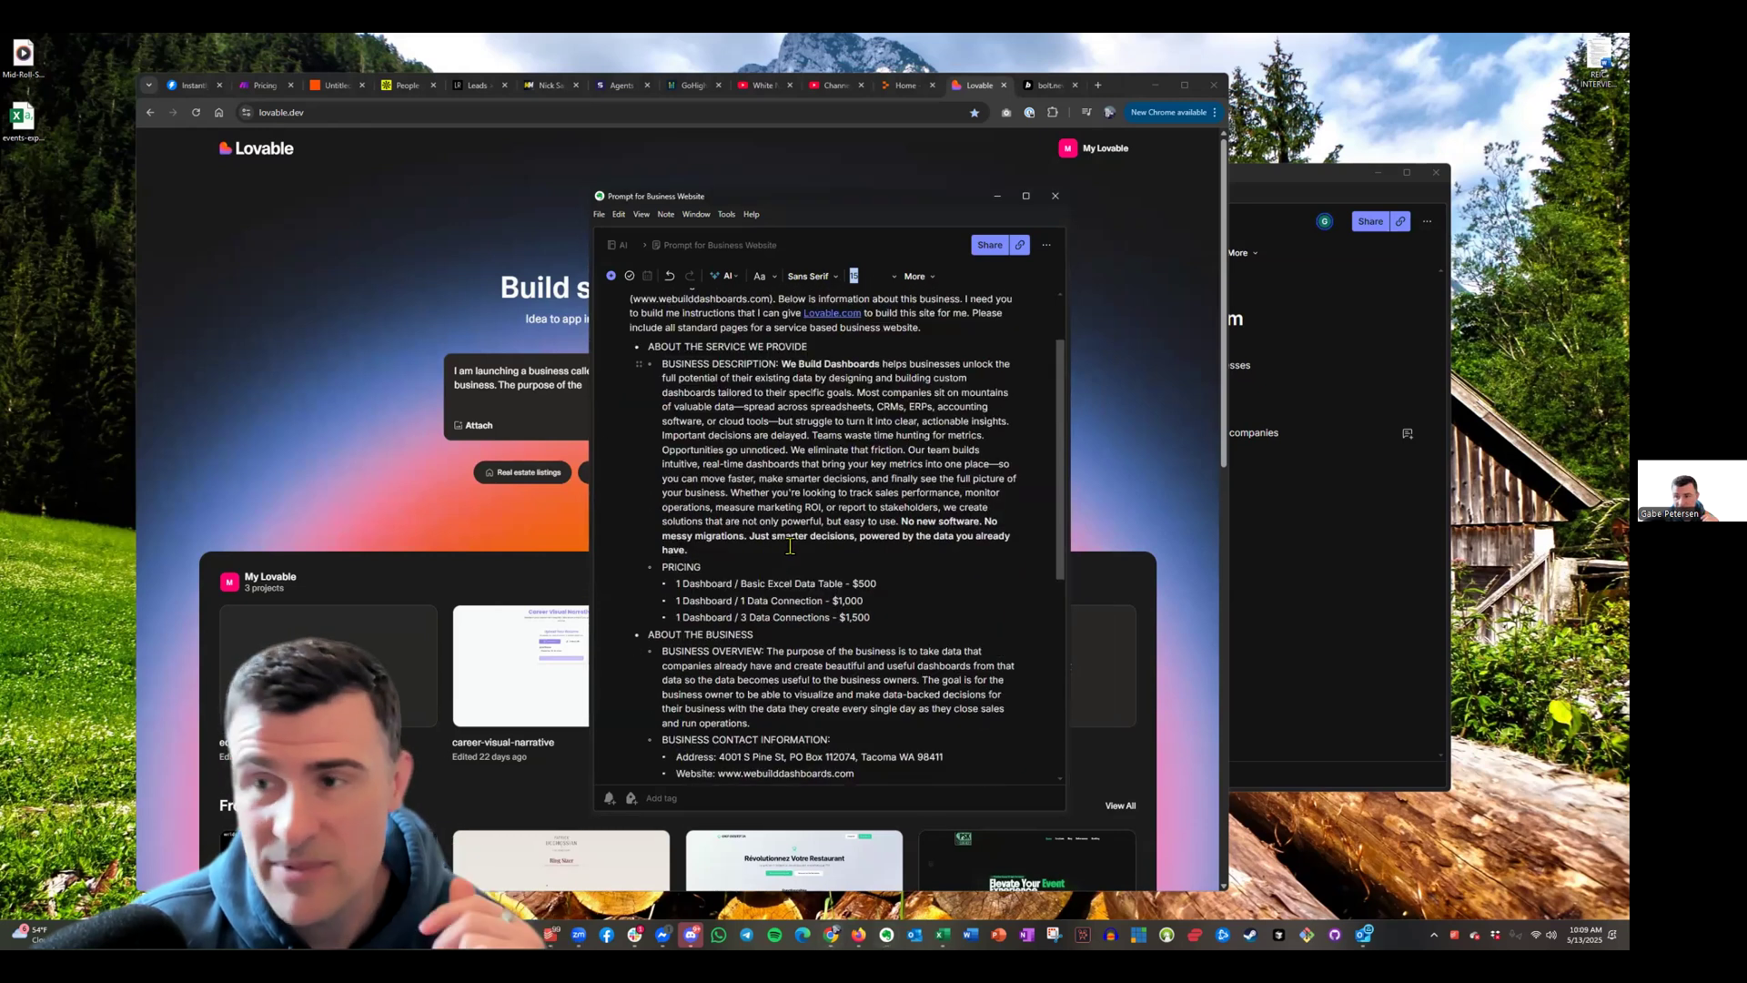
pyautogui.scroll(-2, 637, 469)
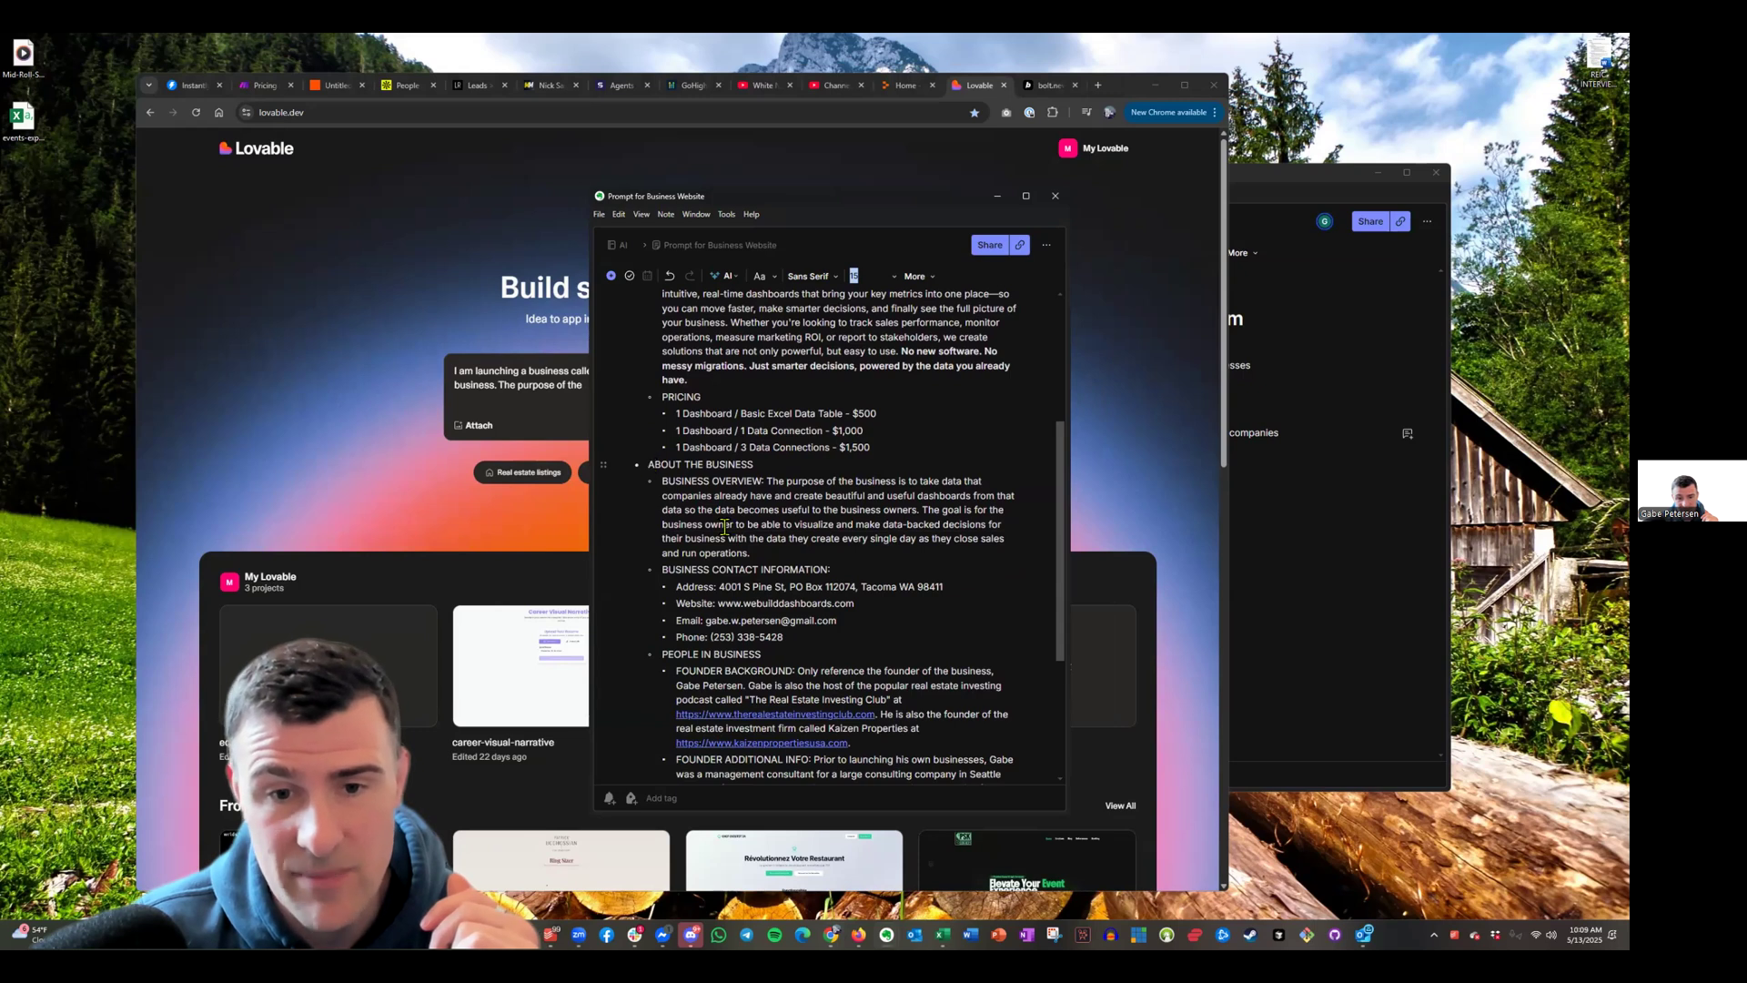
pyautogui.scroll(2, 833, 596)
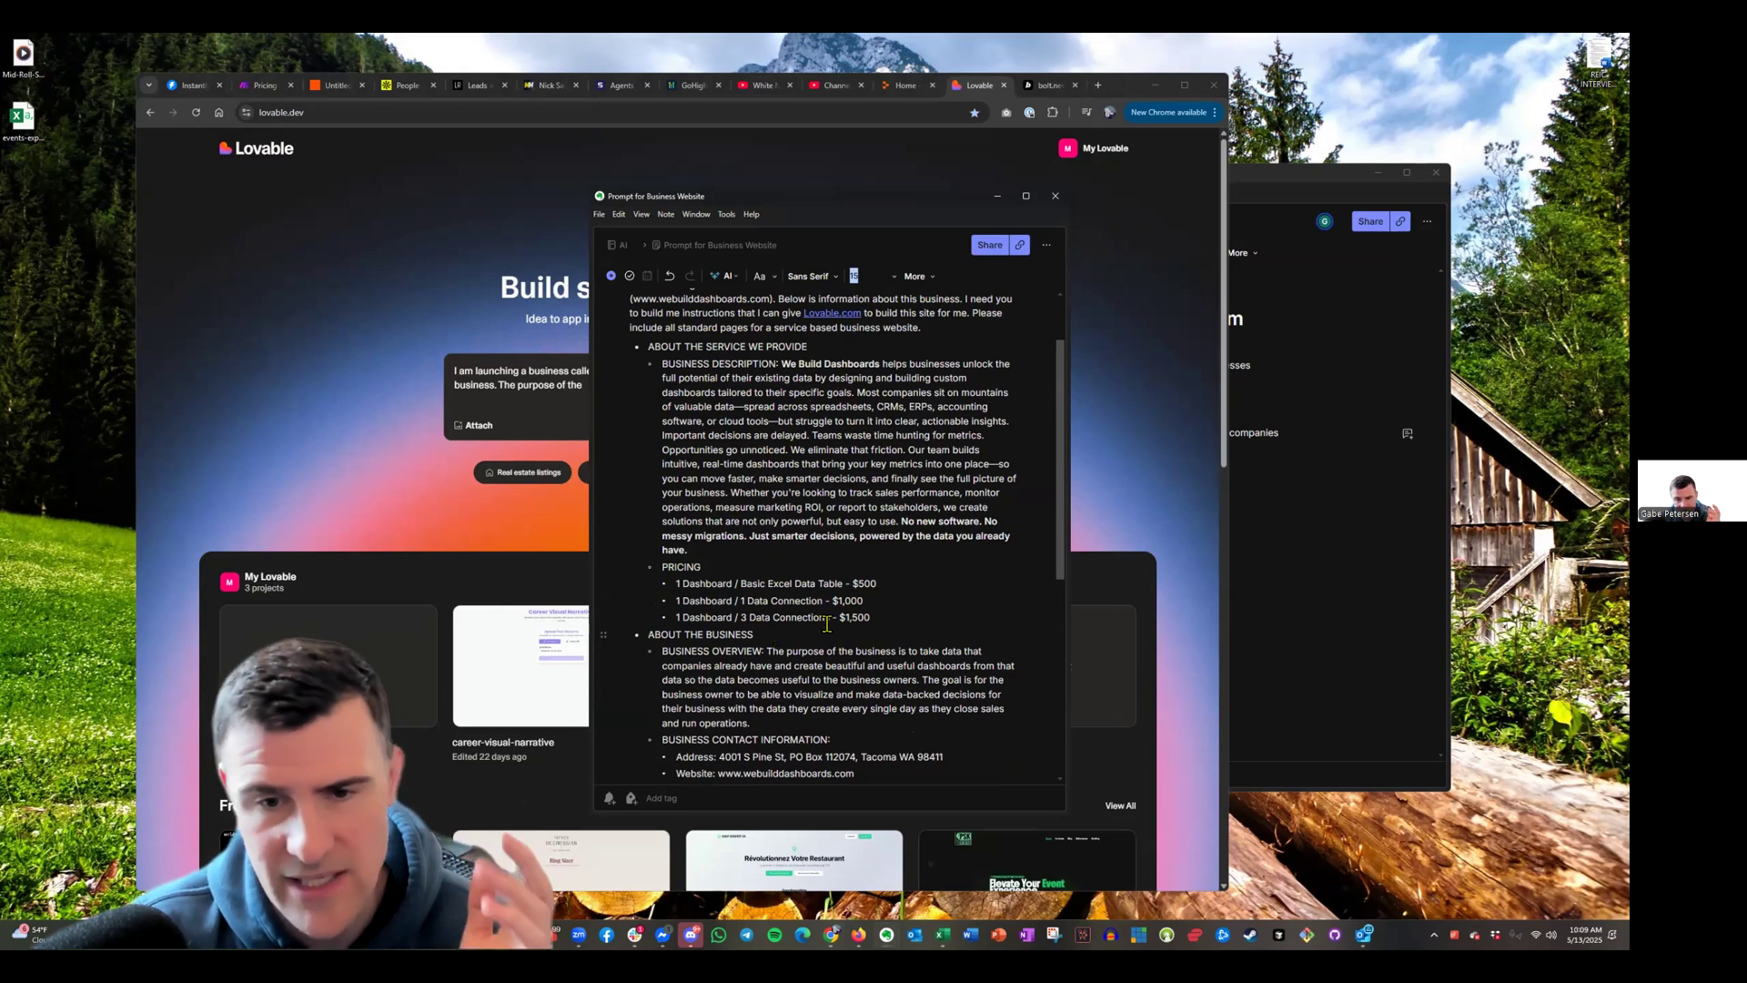
pyautogui.scroll(-3, 775, 634)
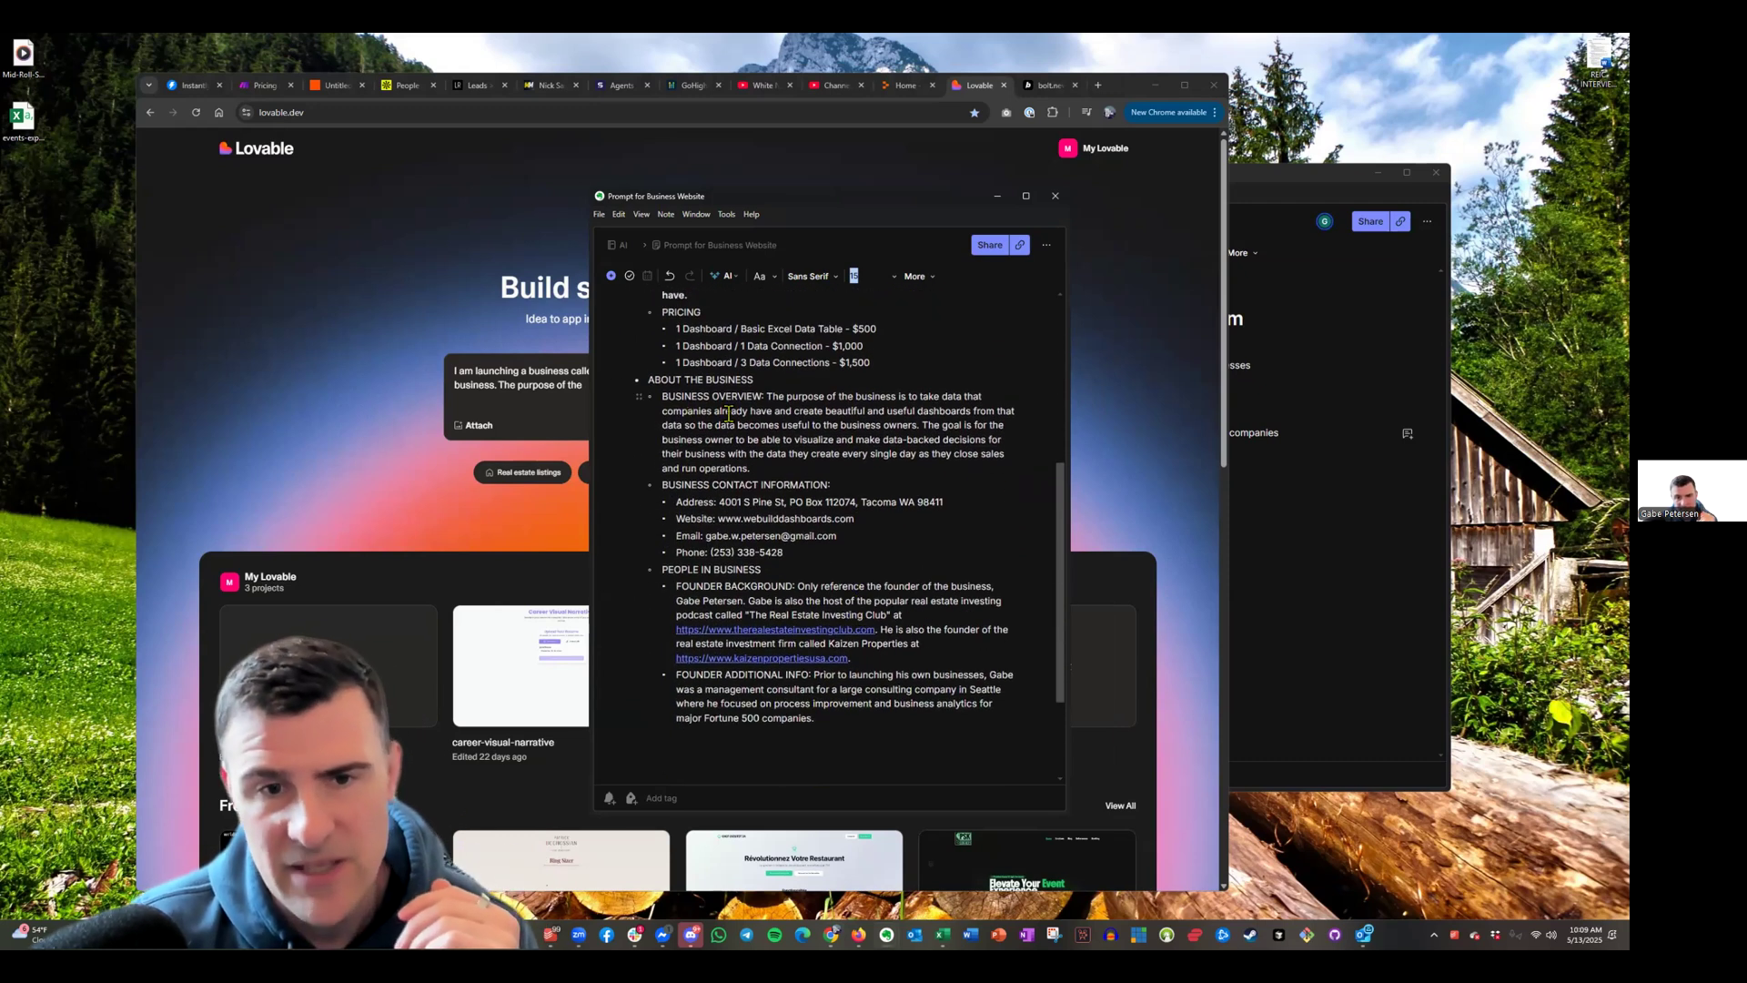
pyautogui.scroll(1, 673, 391)
pyautogui.moveTo(665, 571); pyautogui.dragTo(703, 588)
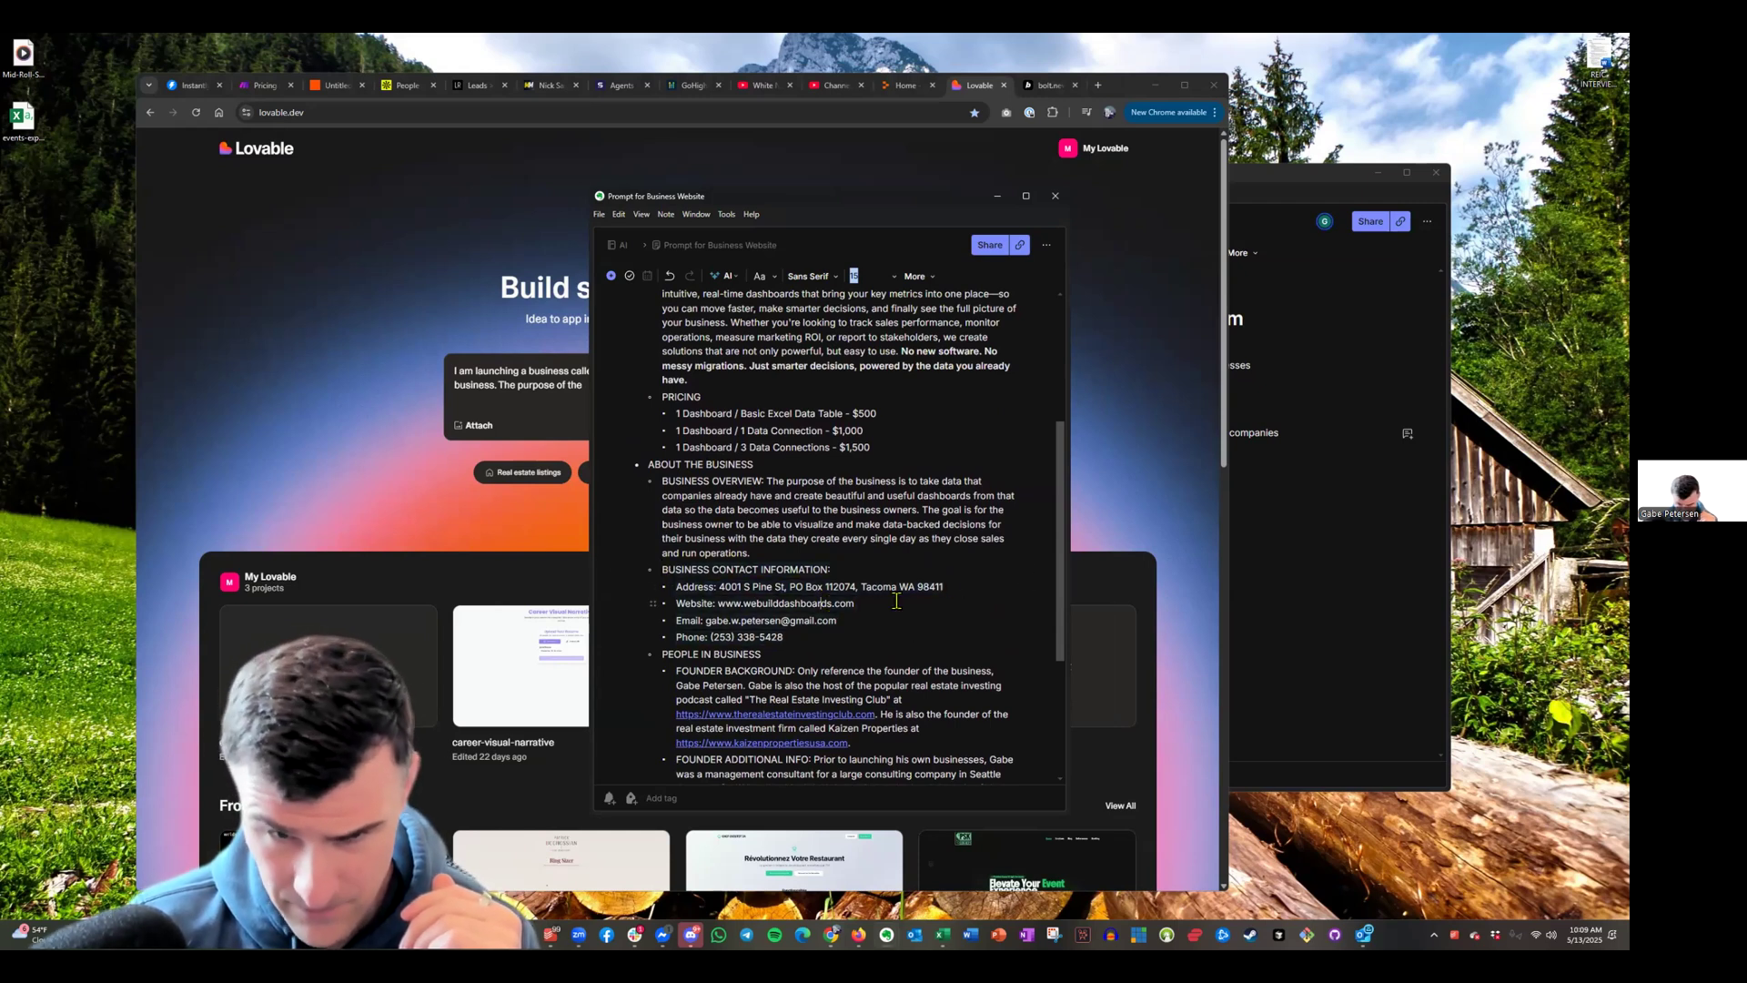
pyautogui.click(850, 619)
pyautogui.moveTo(850, 619); pyautogui.dragTo(692, 622)
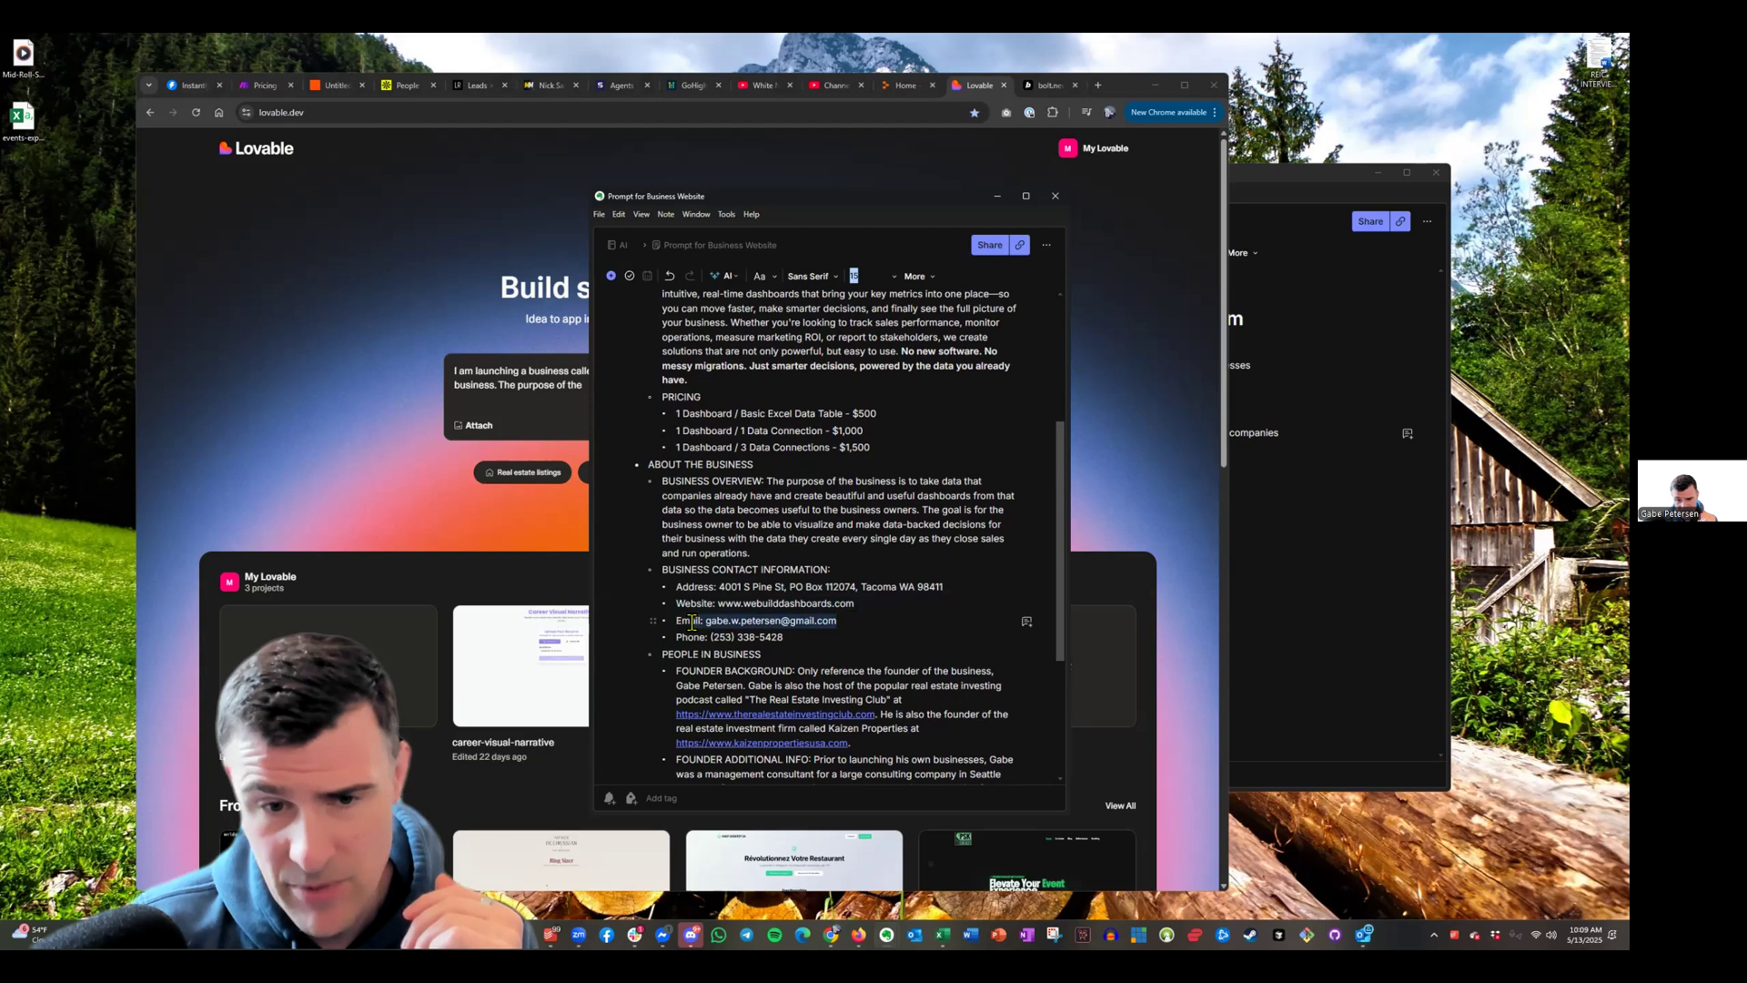
pyautogui.click(787, 630)
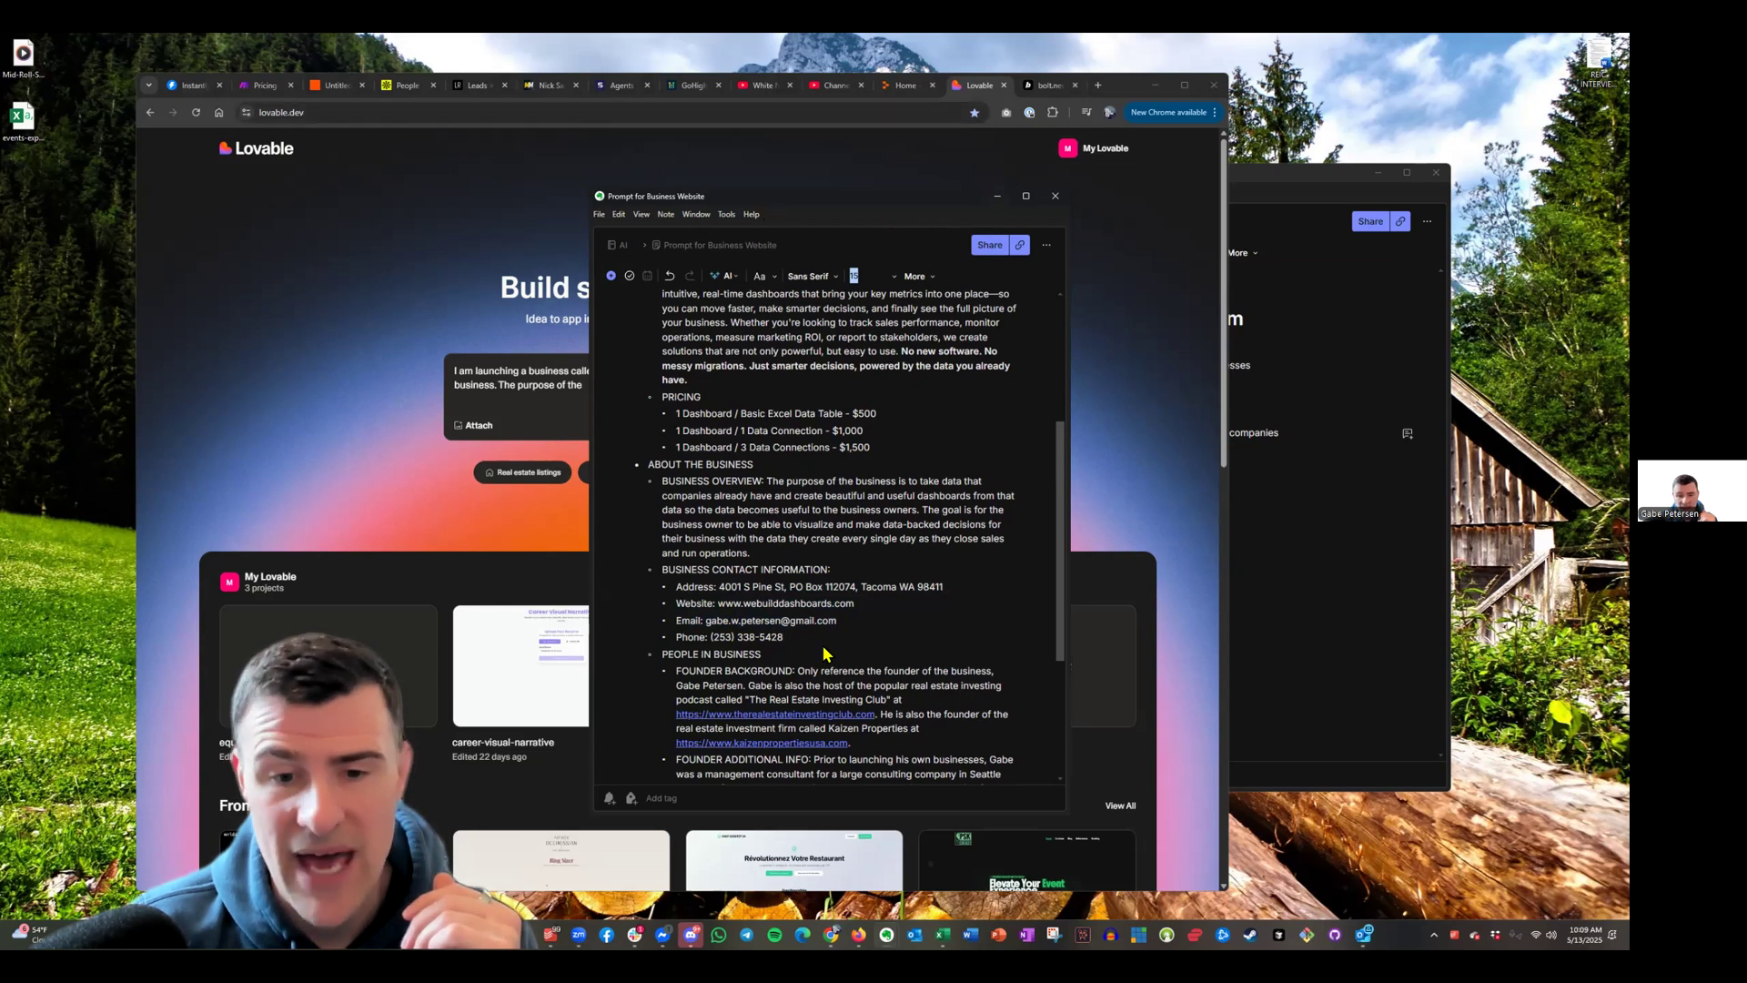
# Select the contact phone number, set the cursor after it, and check the founder background section
pyautogui.moveTo(789, 637); pyautogui.dragTo(722, 639)
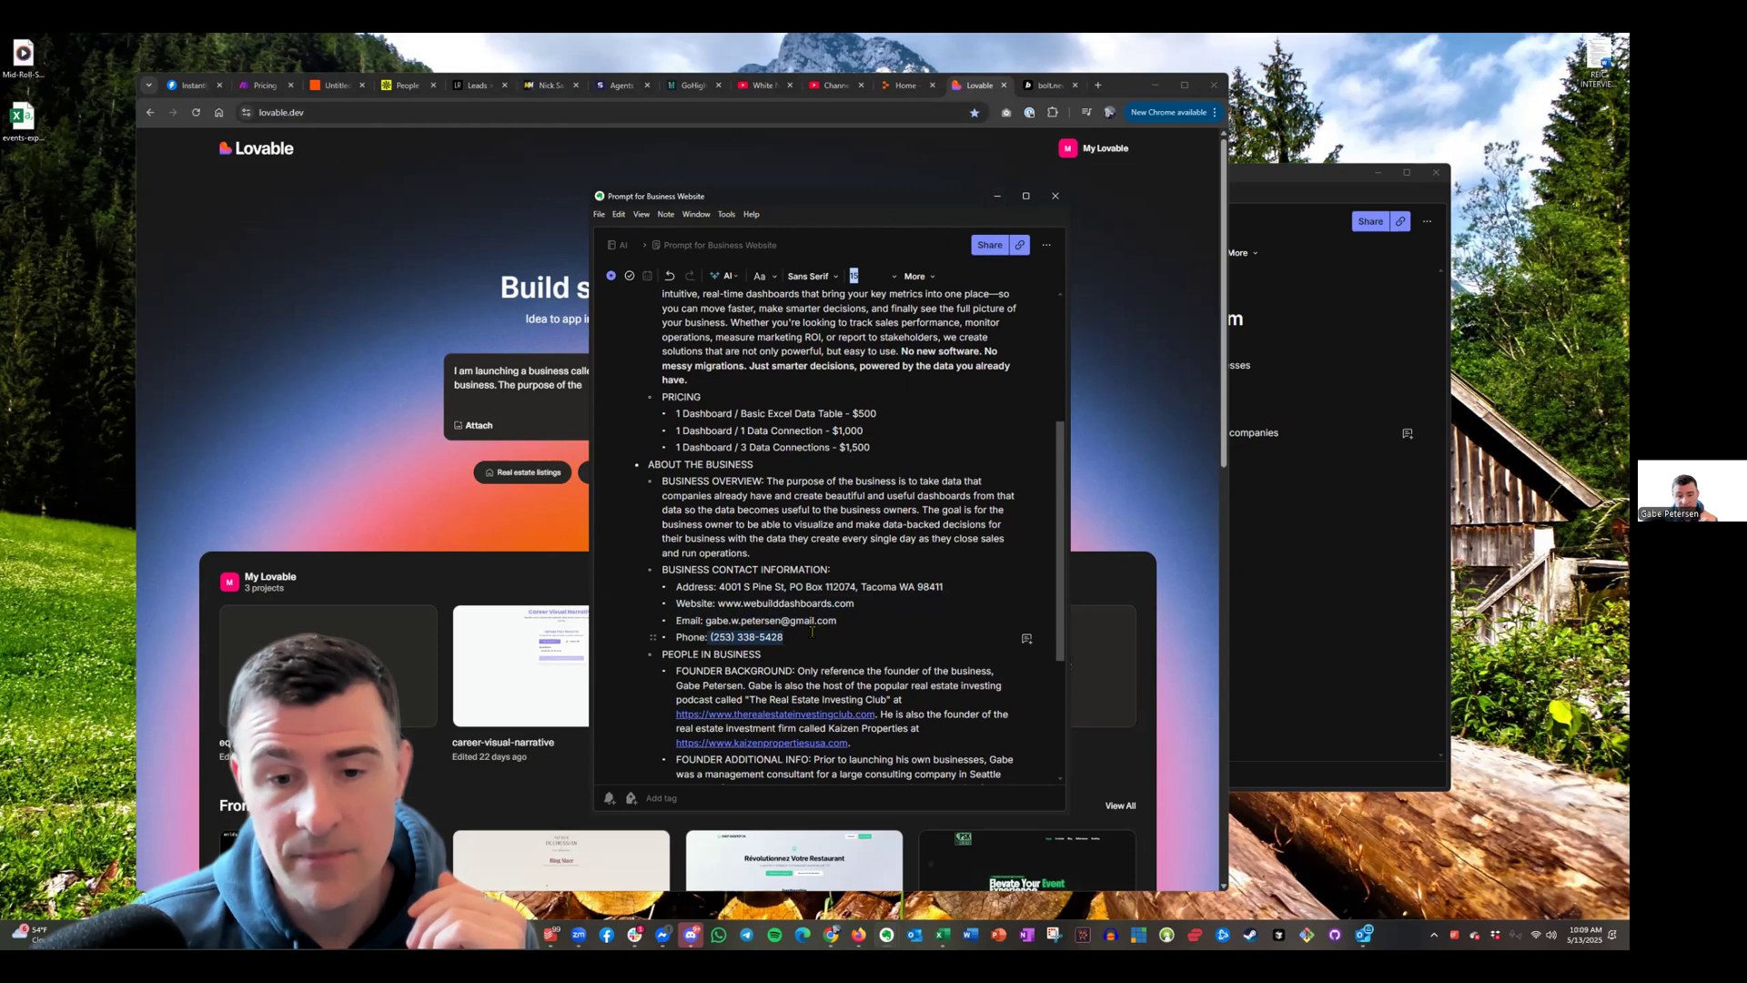
pyautogui.moveTo(792, 634); pyautogui.dragTo(707, 637)
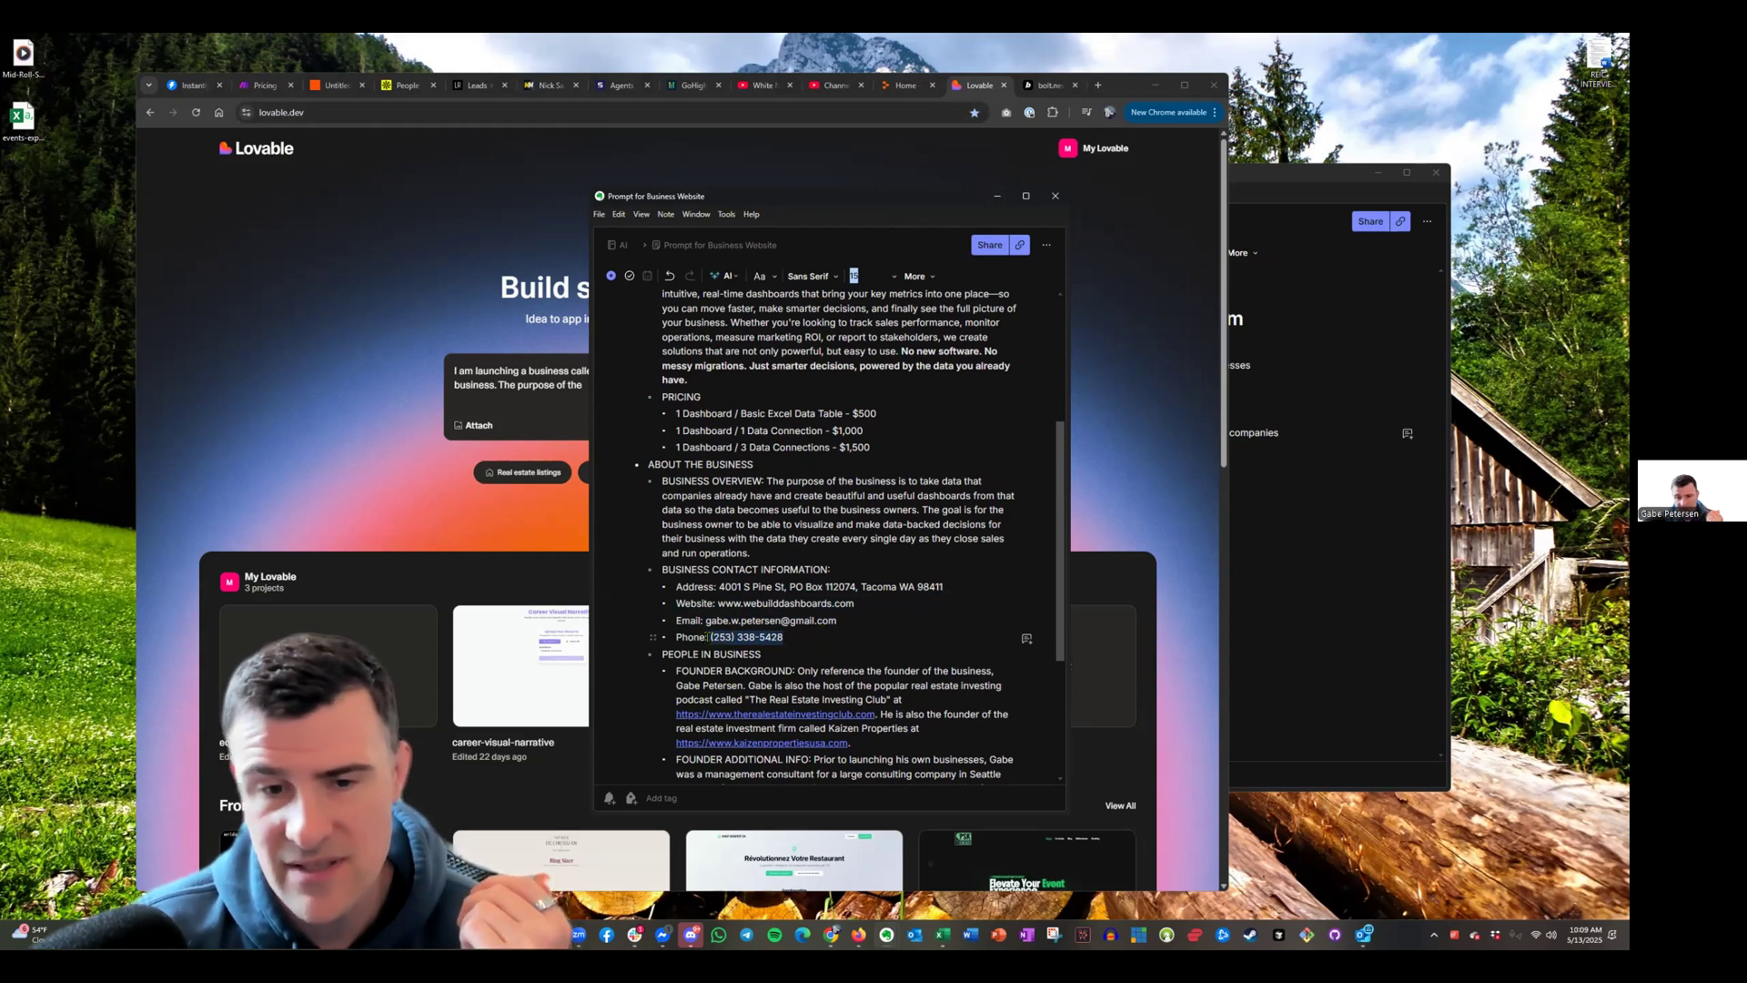
pyautogui.click(816, 640)
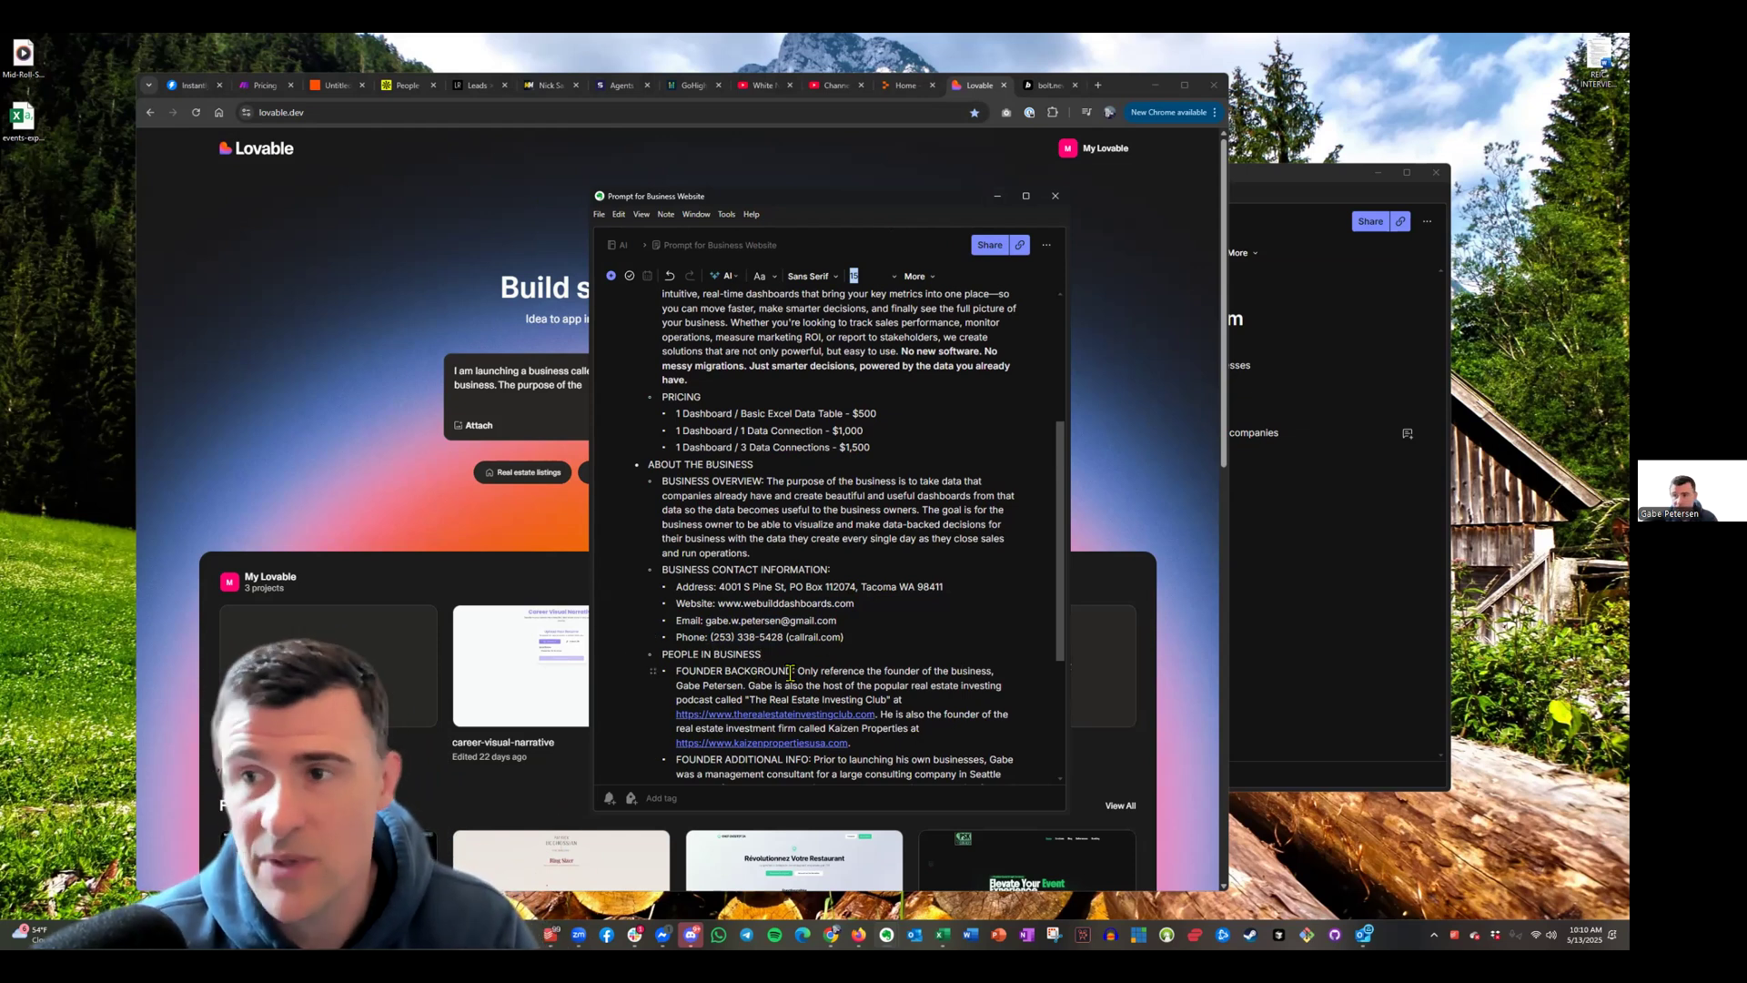
pyautogui.scroll(-1, 789, 673)
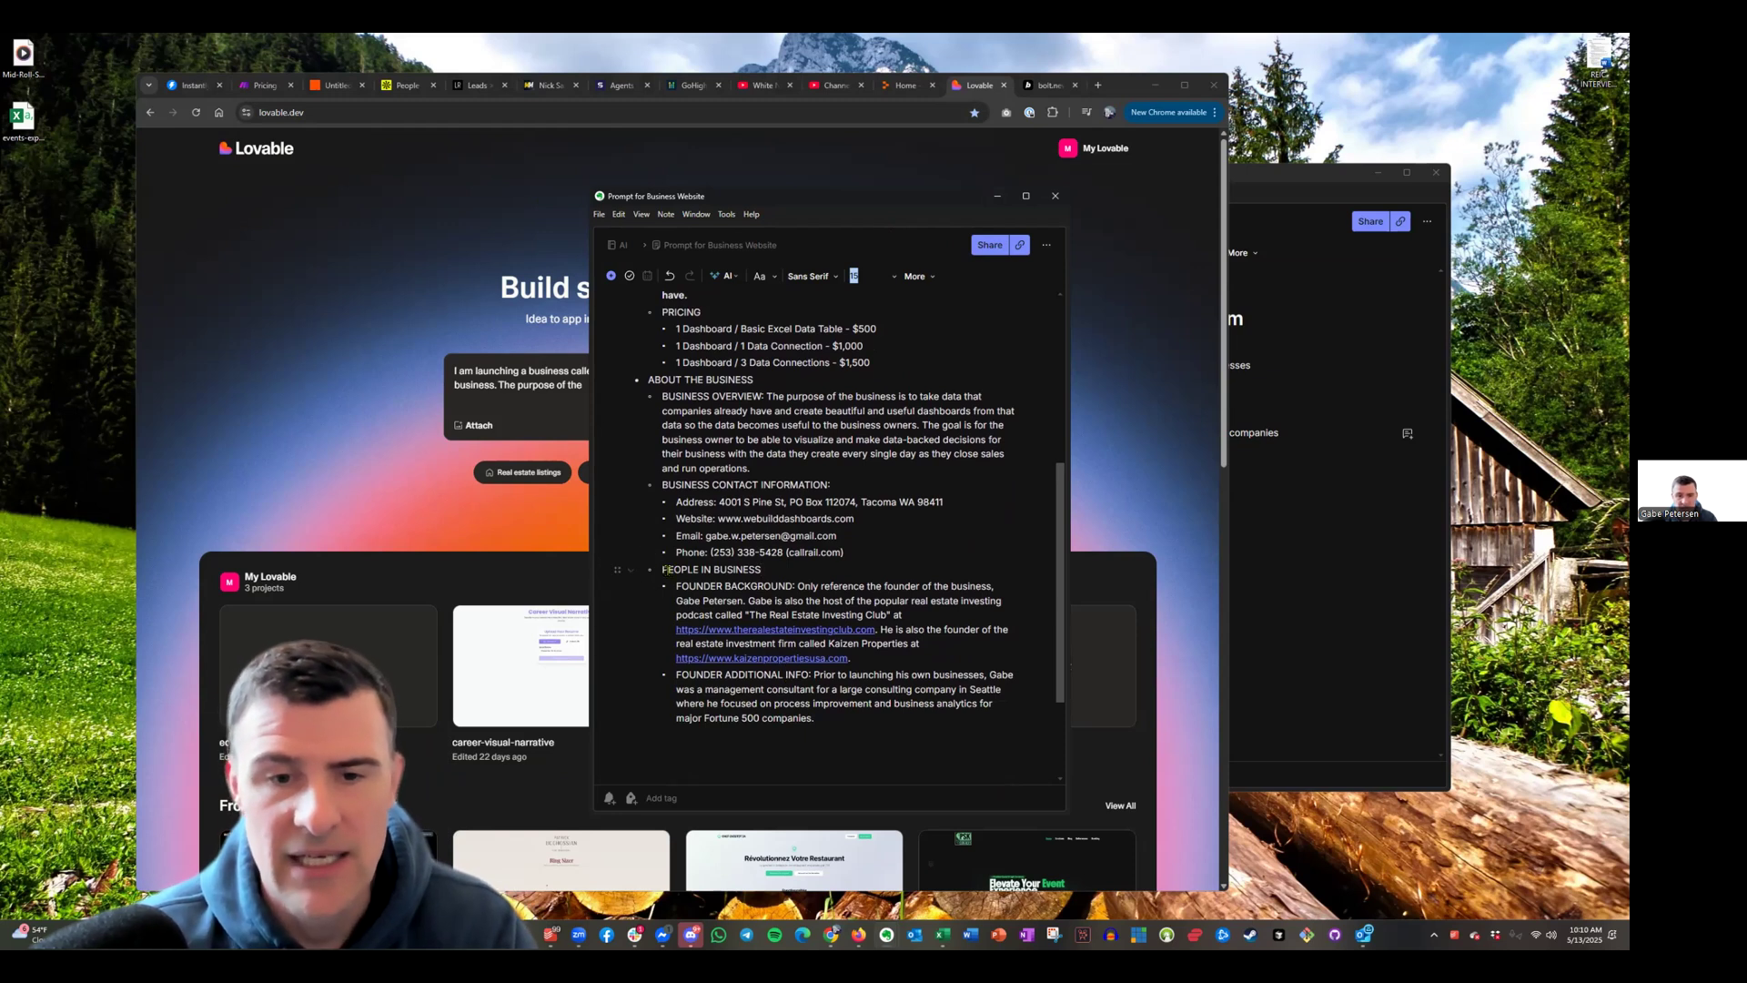
pyautogui.moveTo(660, 565); pyautogui.dragTo(883, 612)
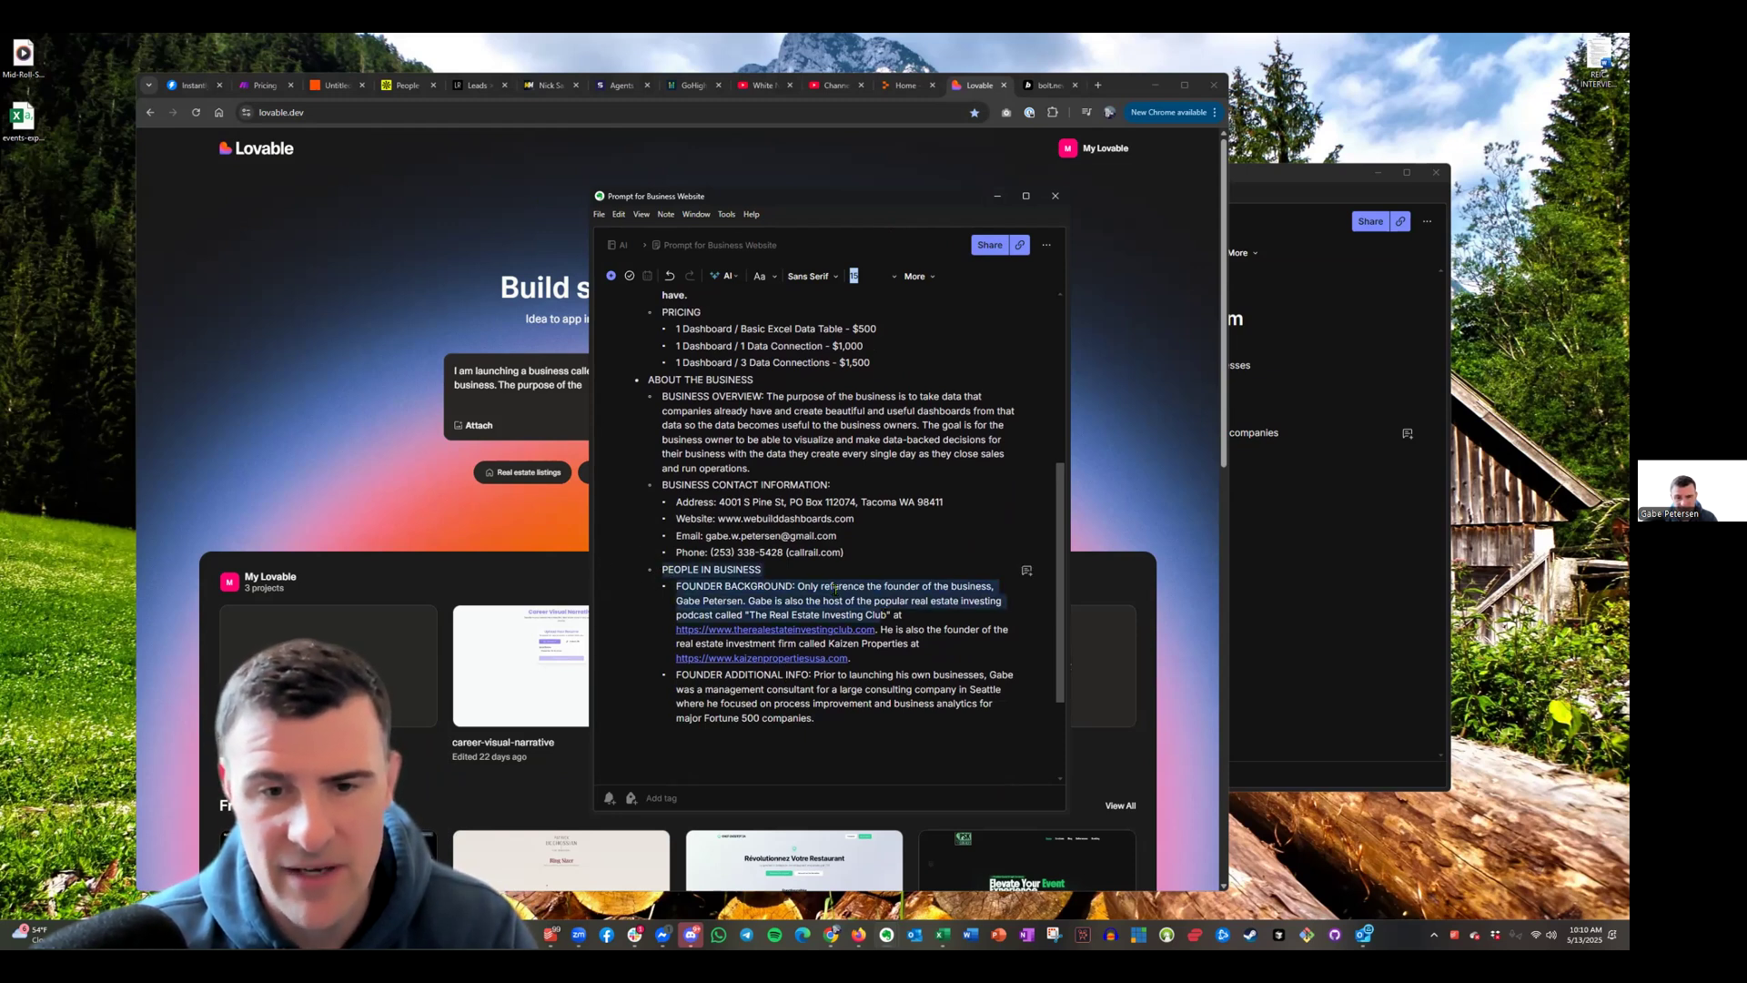
pyautogui.click(833, 588)
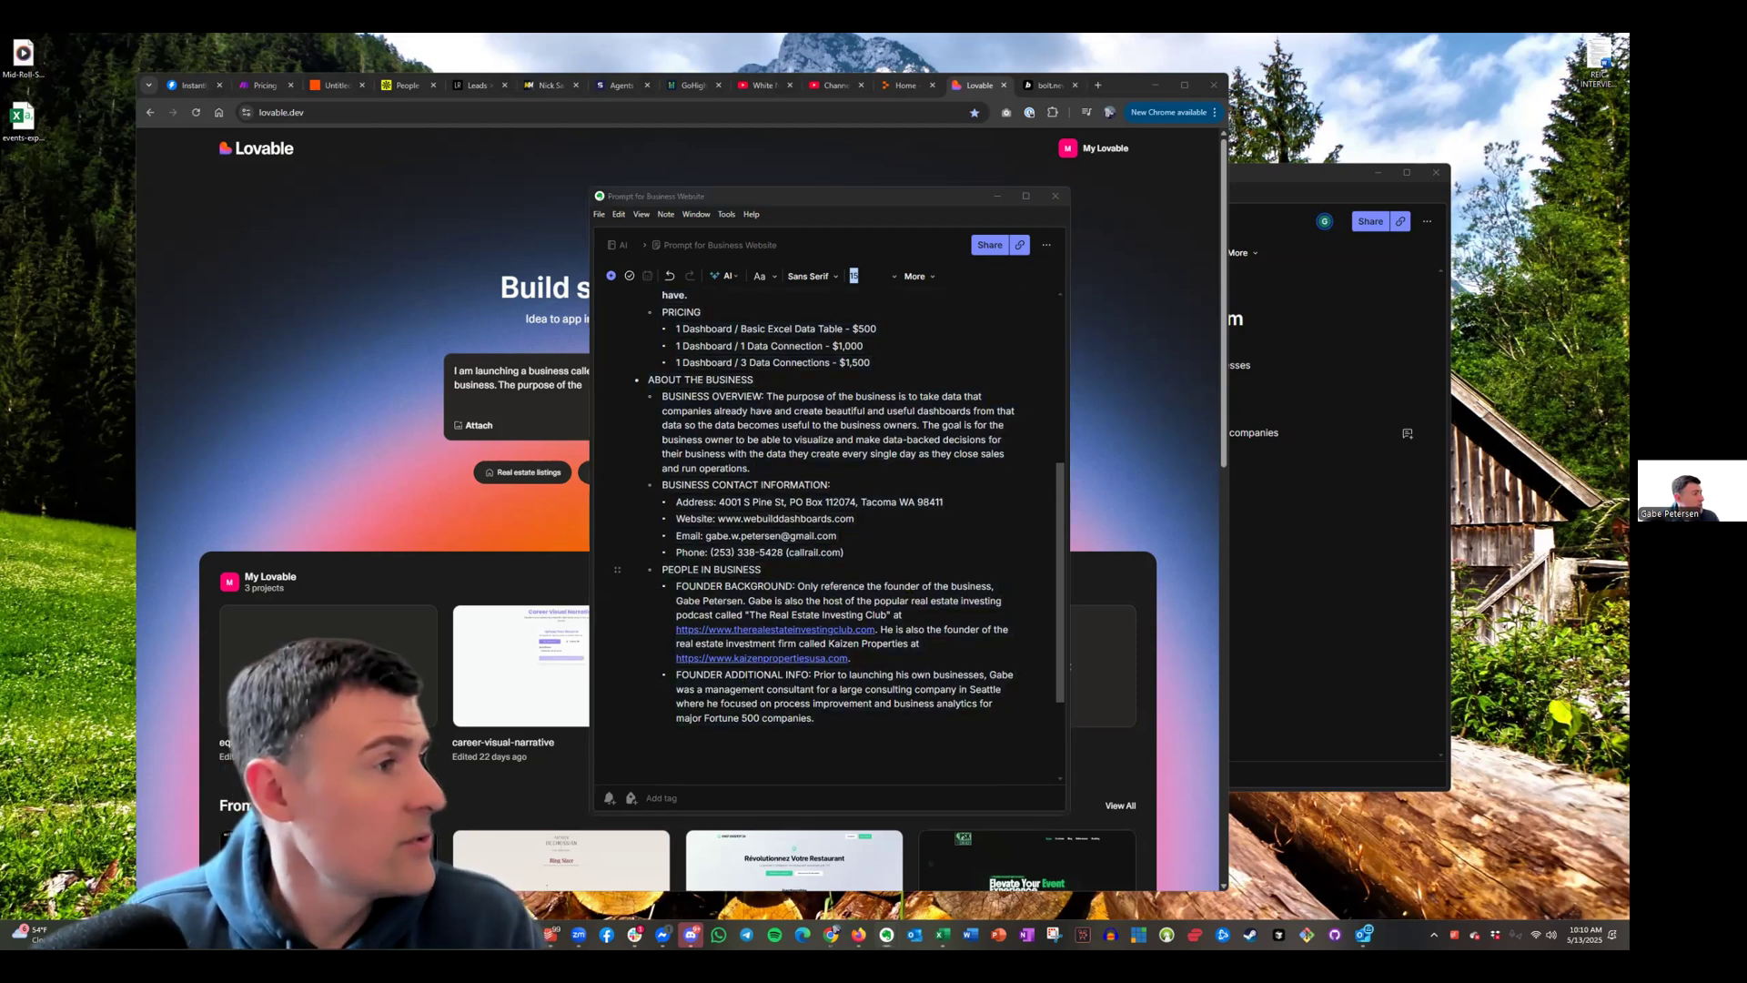
# Paste the business website prompt into ChatGPT, add a blank line after the first paragraph, and send it
pyautogui.hotkey('alt', 'Tab')
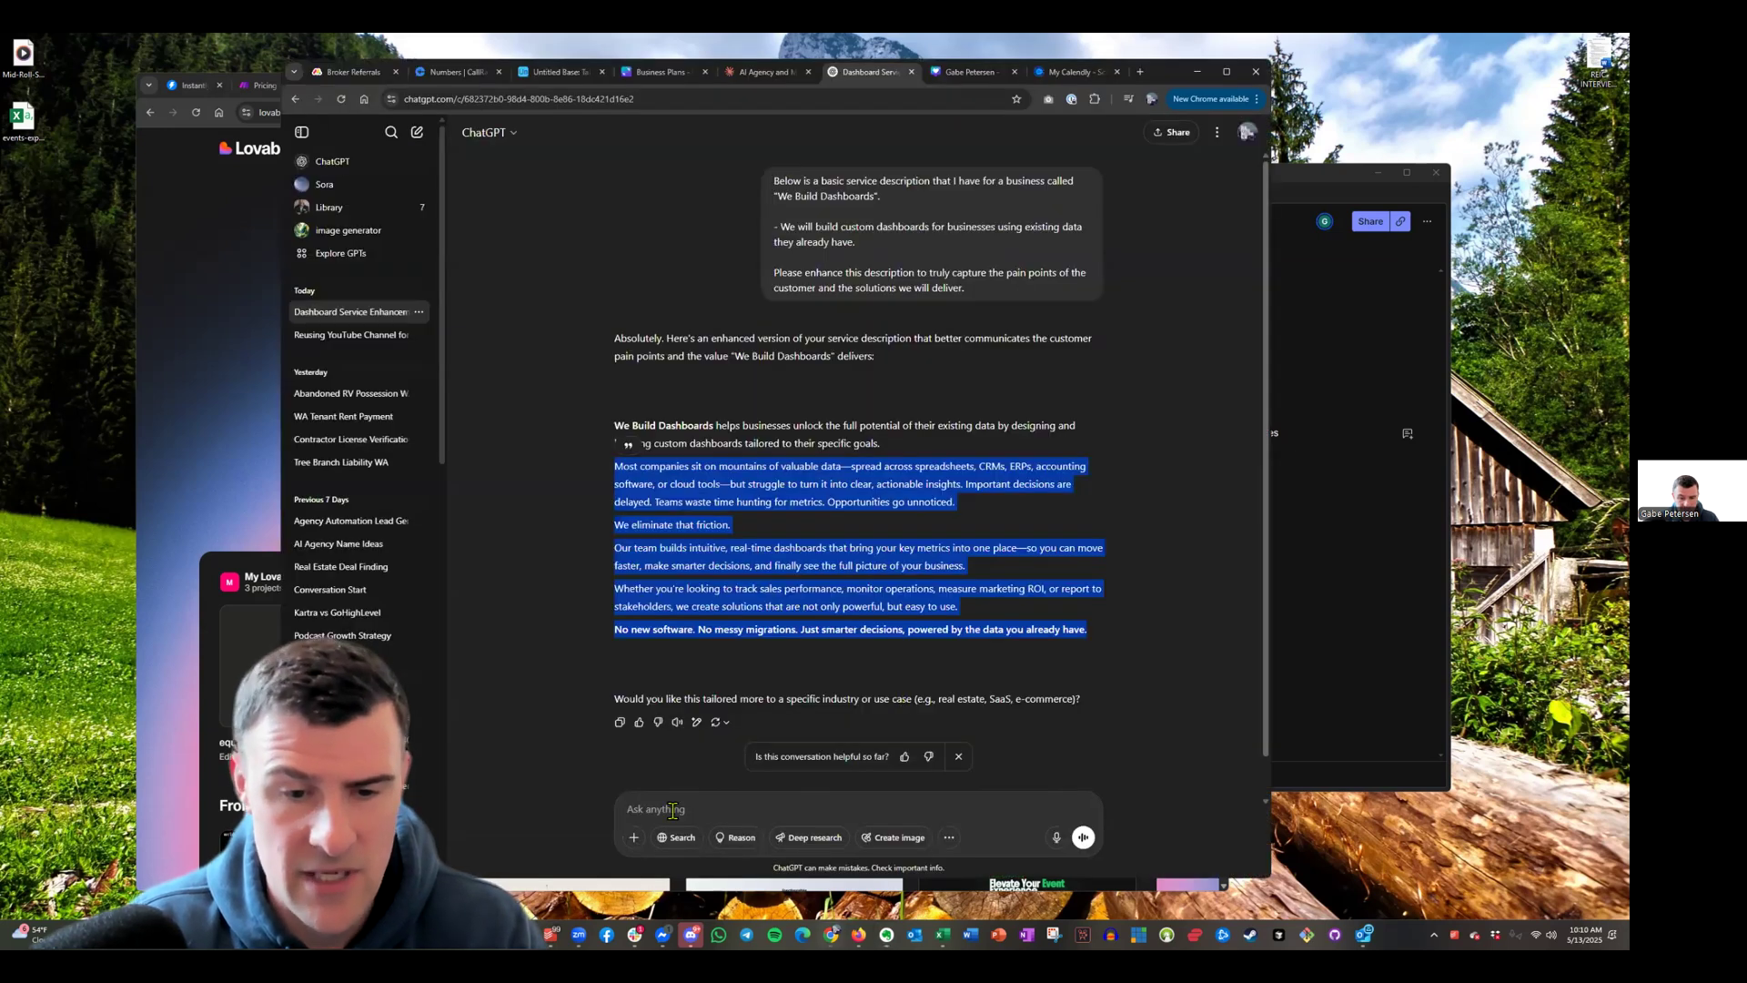
pyautogui.click(673, 809)
pyautogui.hotkey('ctrl', 'v')
pyautogui.scroll(-5, 935, 757)
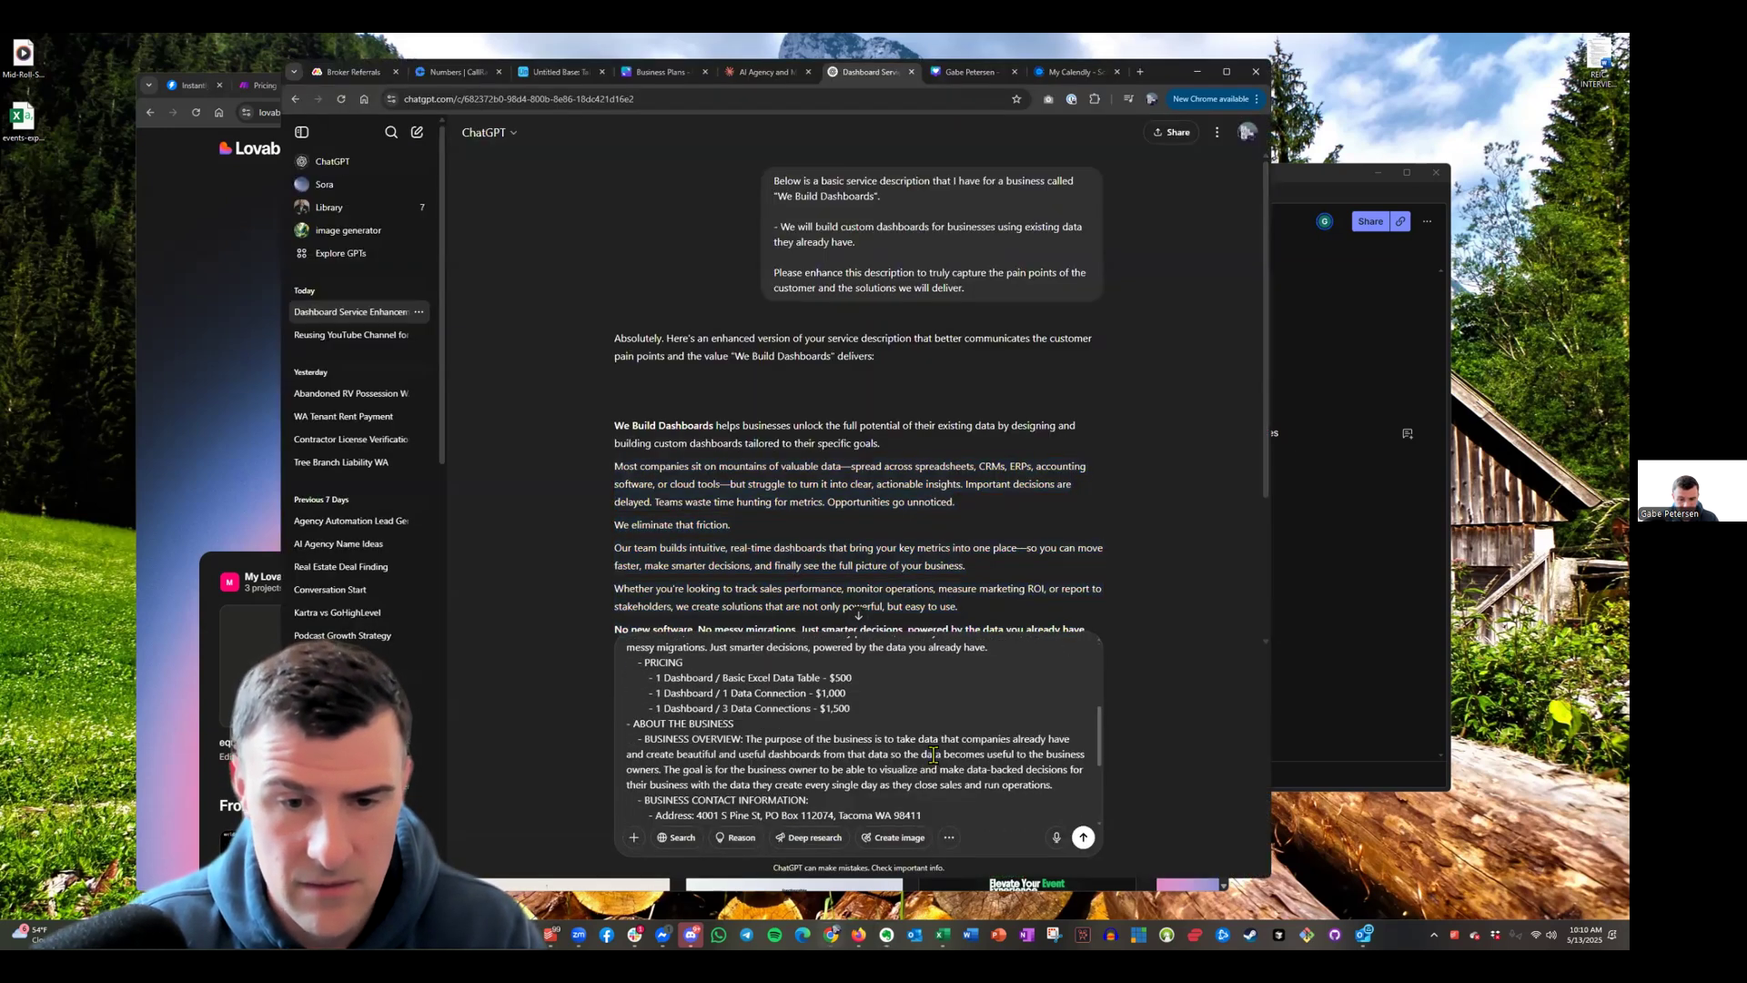
pyautogui.scroll(6, 934, 756)
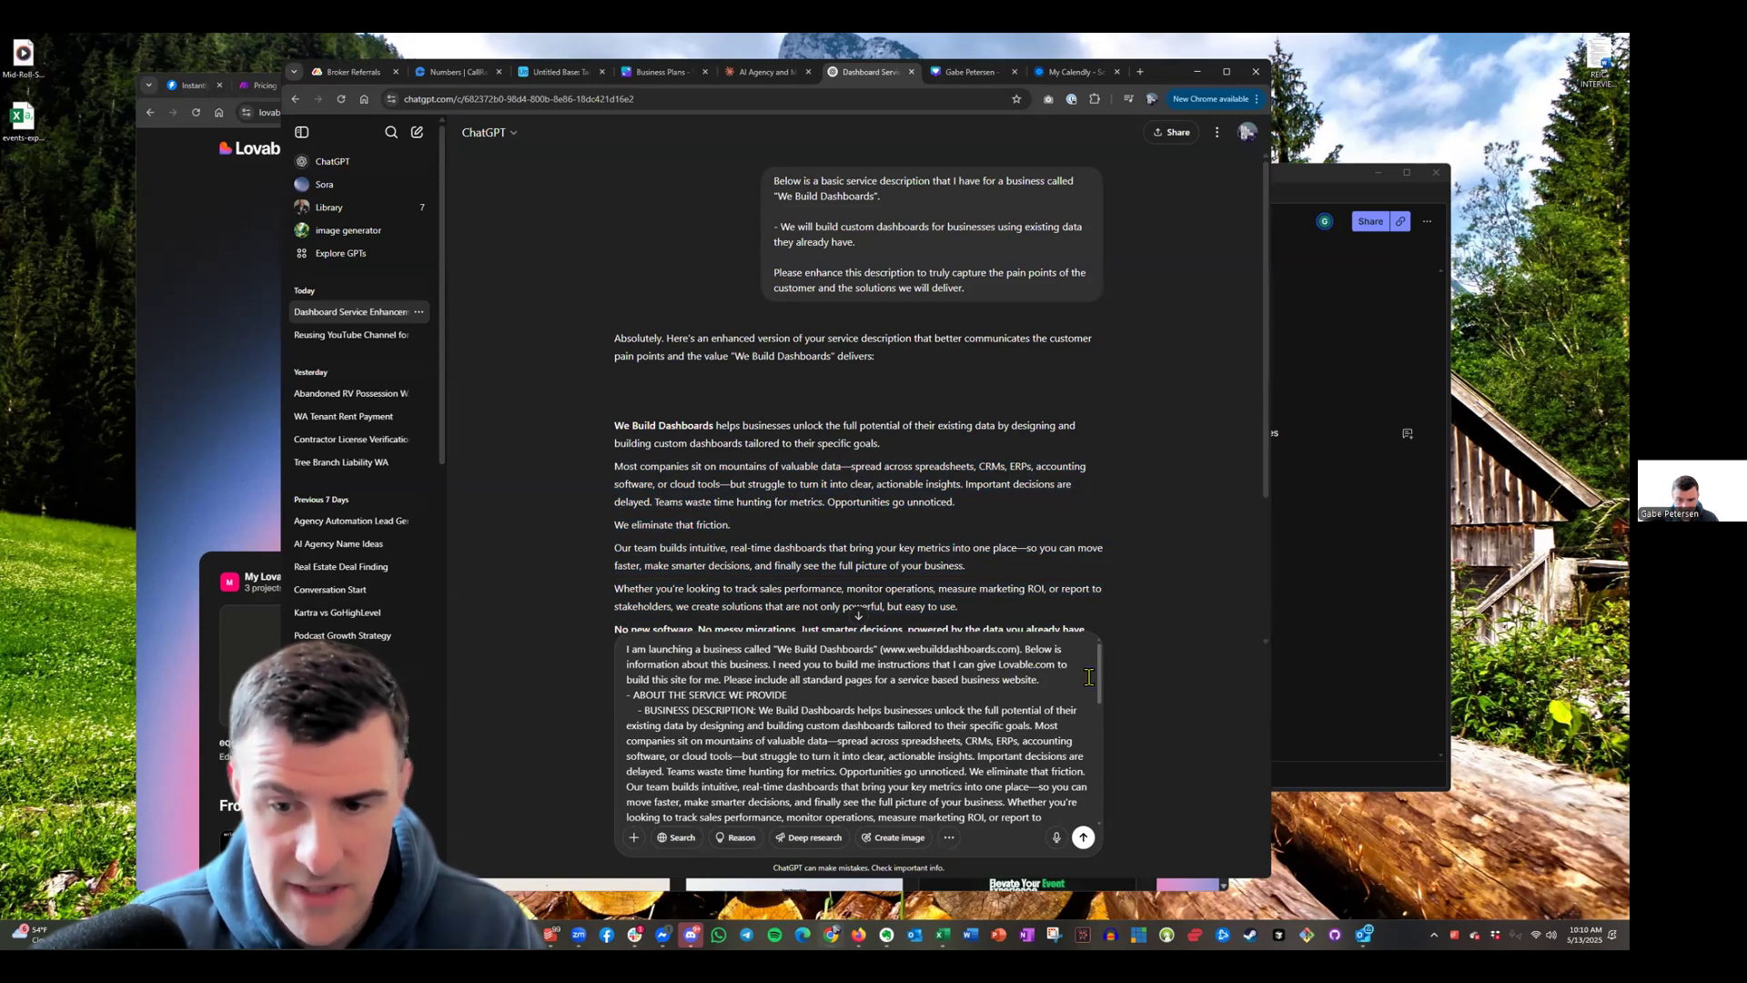
pyautogui.click(1042, 680)
pyautogui.hotkey('shift', 'Return')
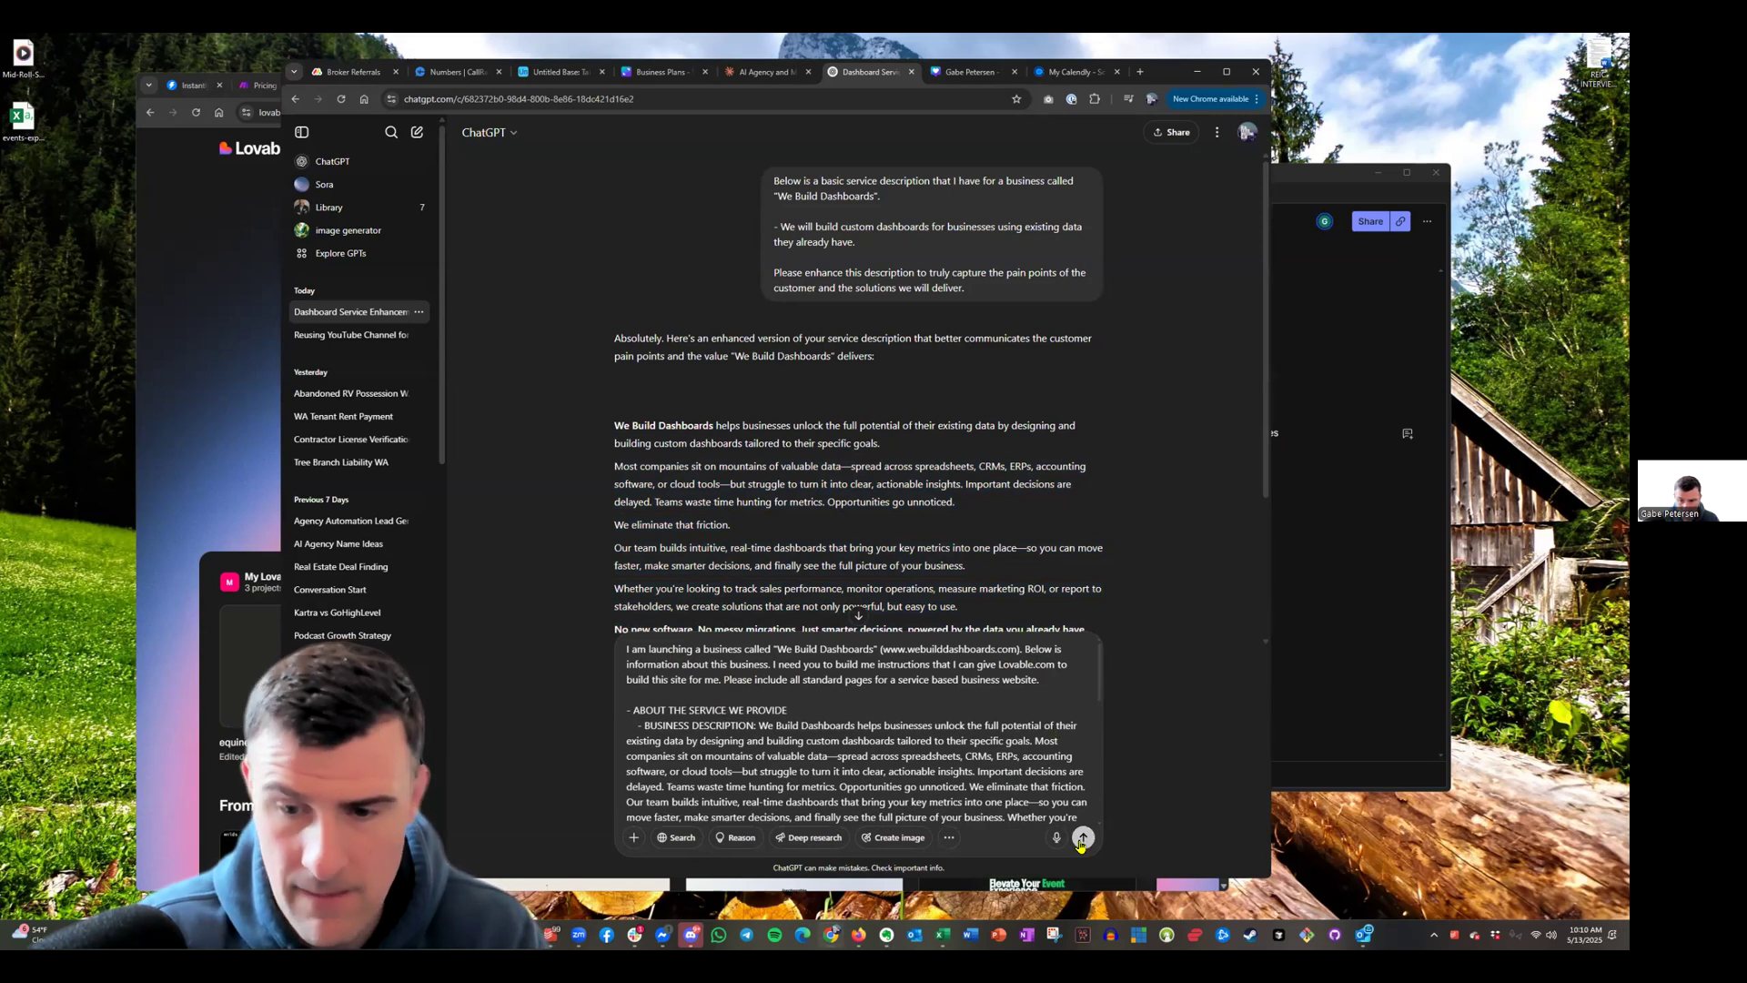
pyautogui.click(1082, 839)
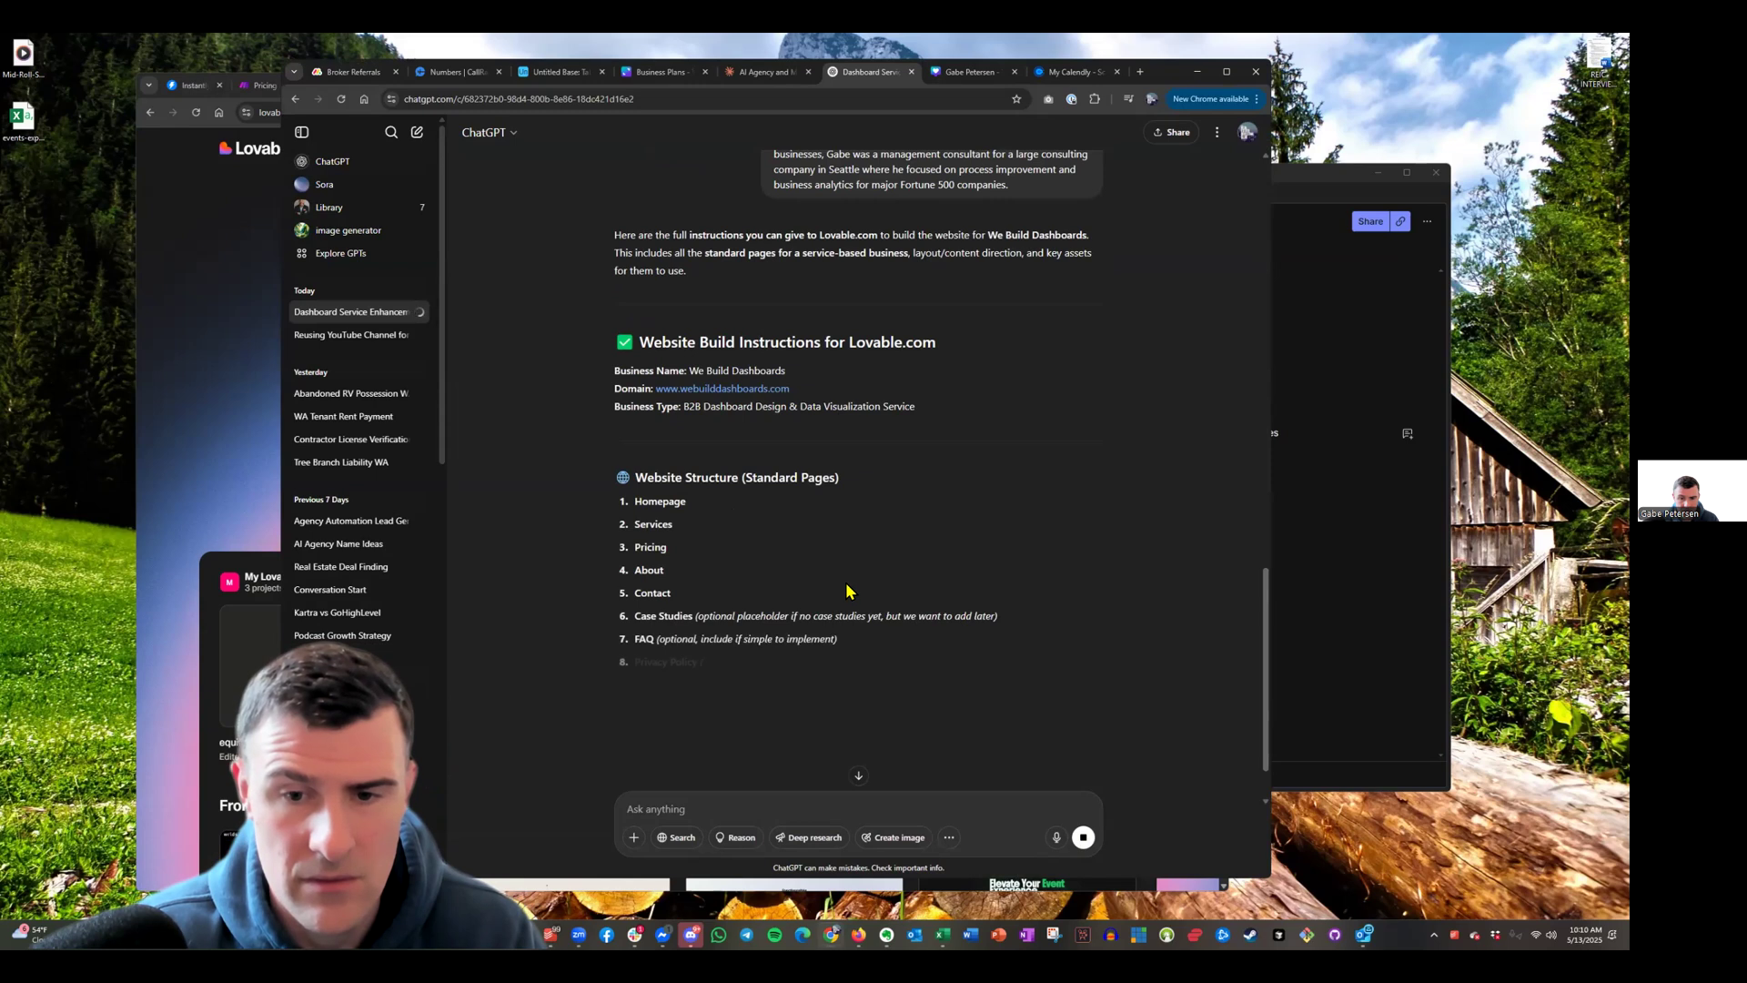
# Skim ChatGPT's Lovable.com build instructions, then minimize the ChatGPT window
pyautogui.scroll(-1, 794, 526)
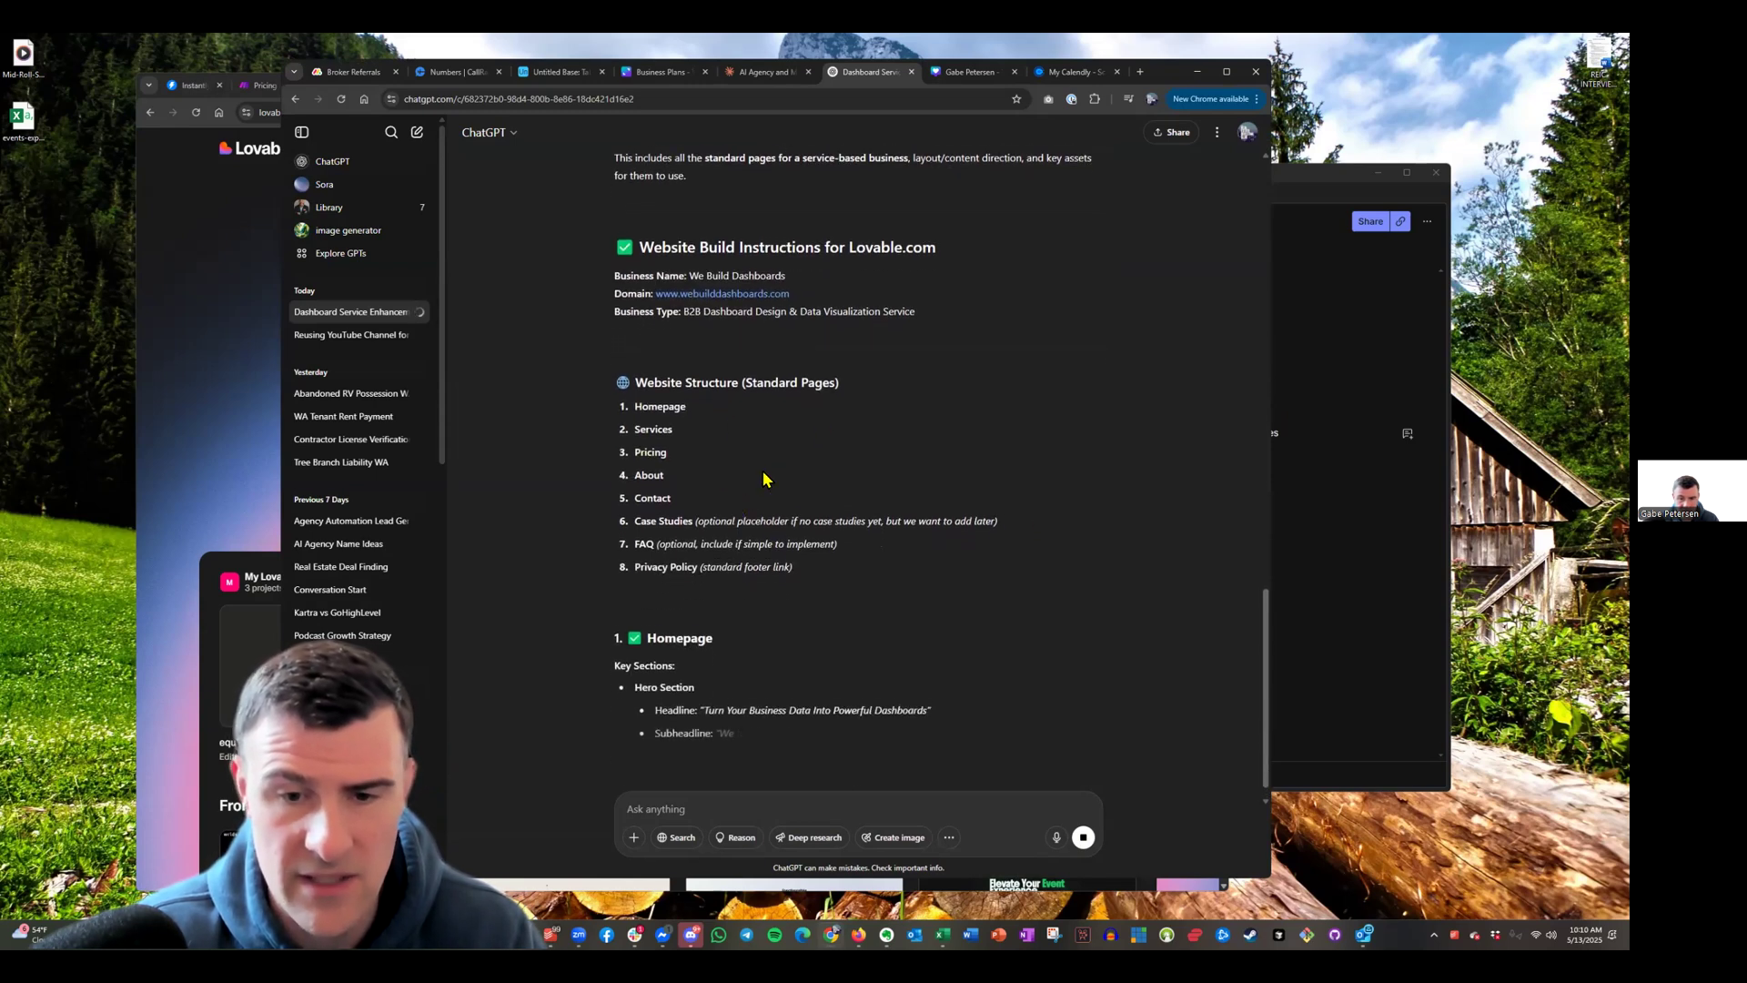
pyautogui.scroll(2, 837, 517)
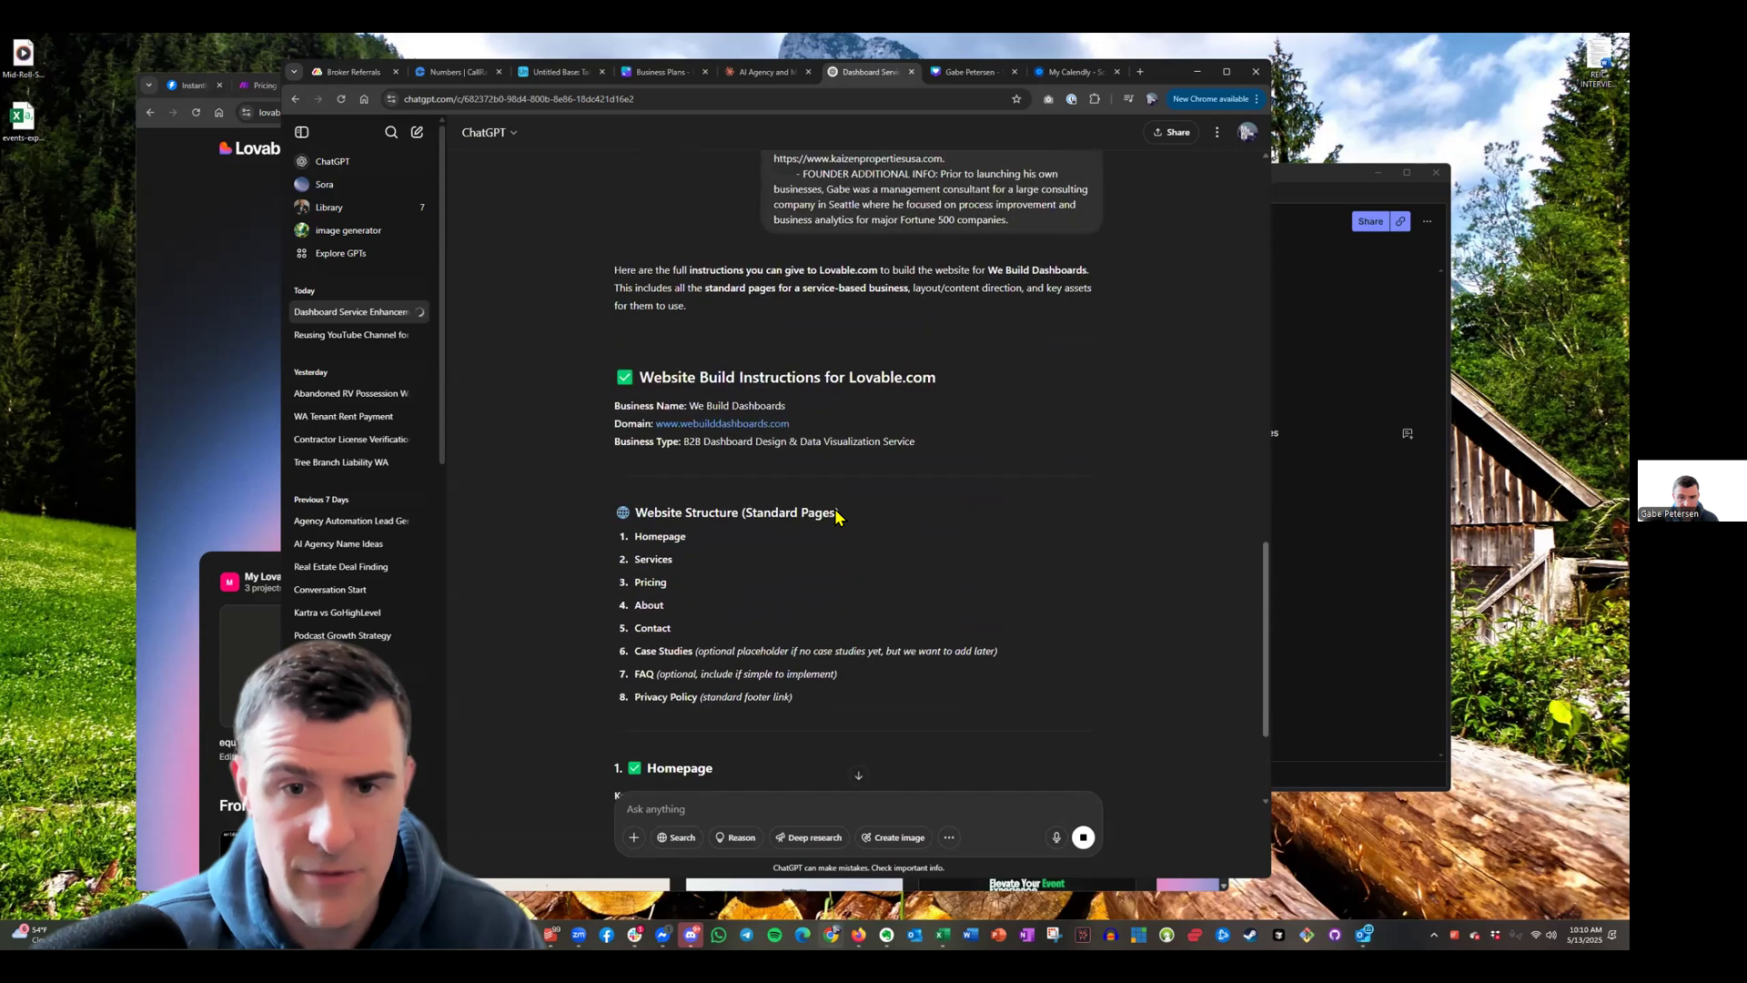
pyautogui.scroll(1, 838, 517)
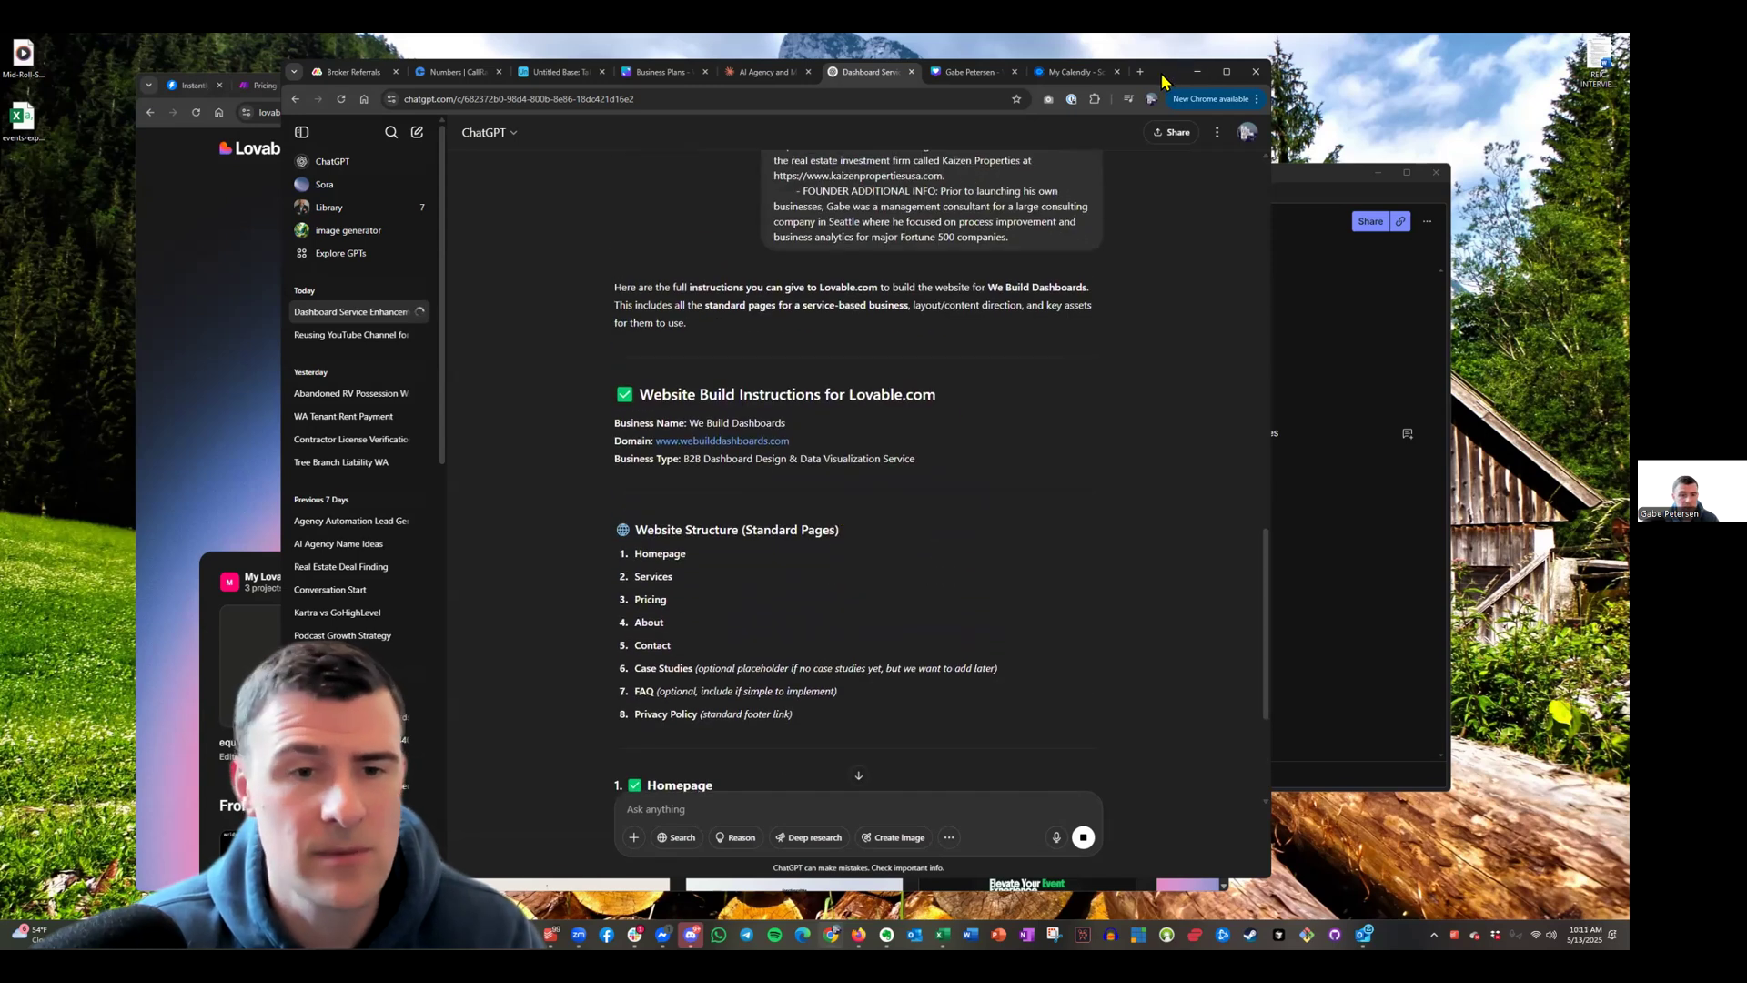
pyautogui.click(1197, 71)
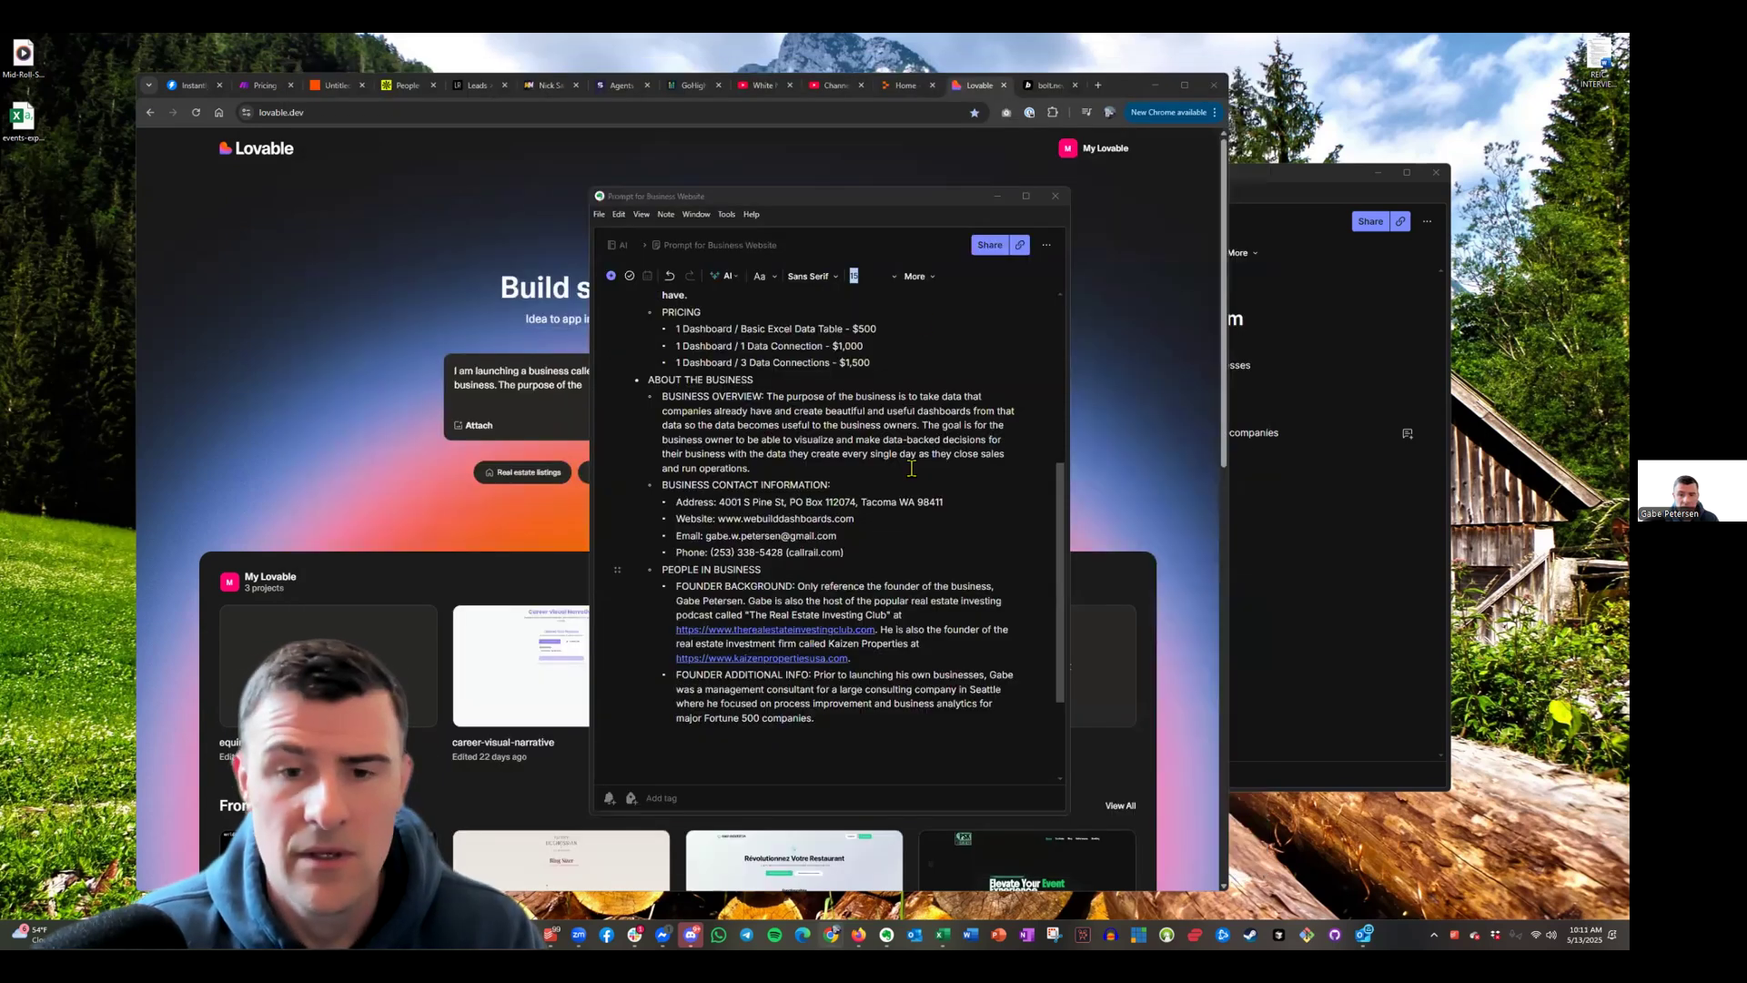
# Move the prompt note aside and delete the draft text from Lovable's prompt box
pyautogui.scroll(6, 797, 555)
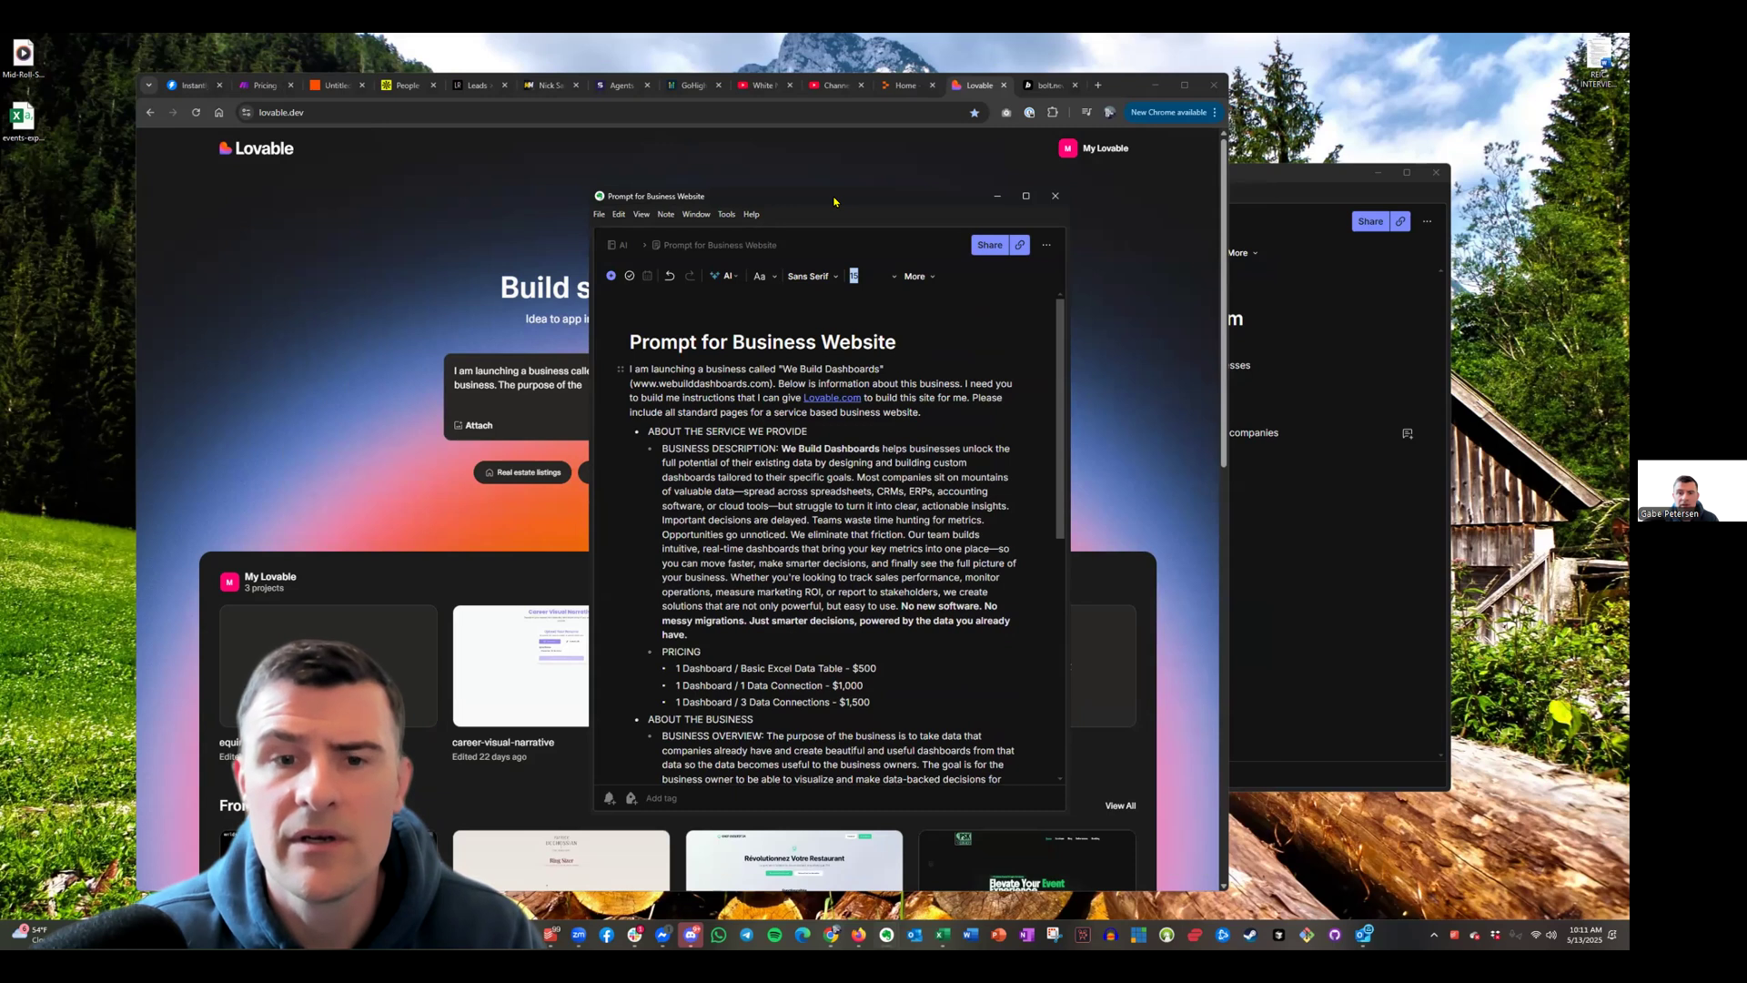
pyautogui.moveTo(834, 202); pyautogui.dragTo(1420, 244)
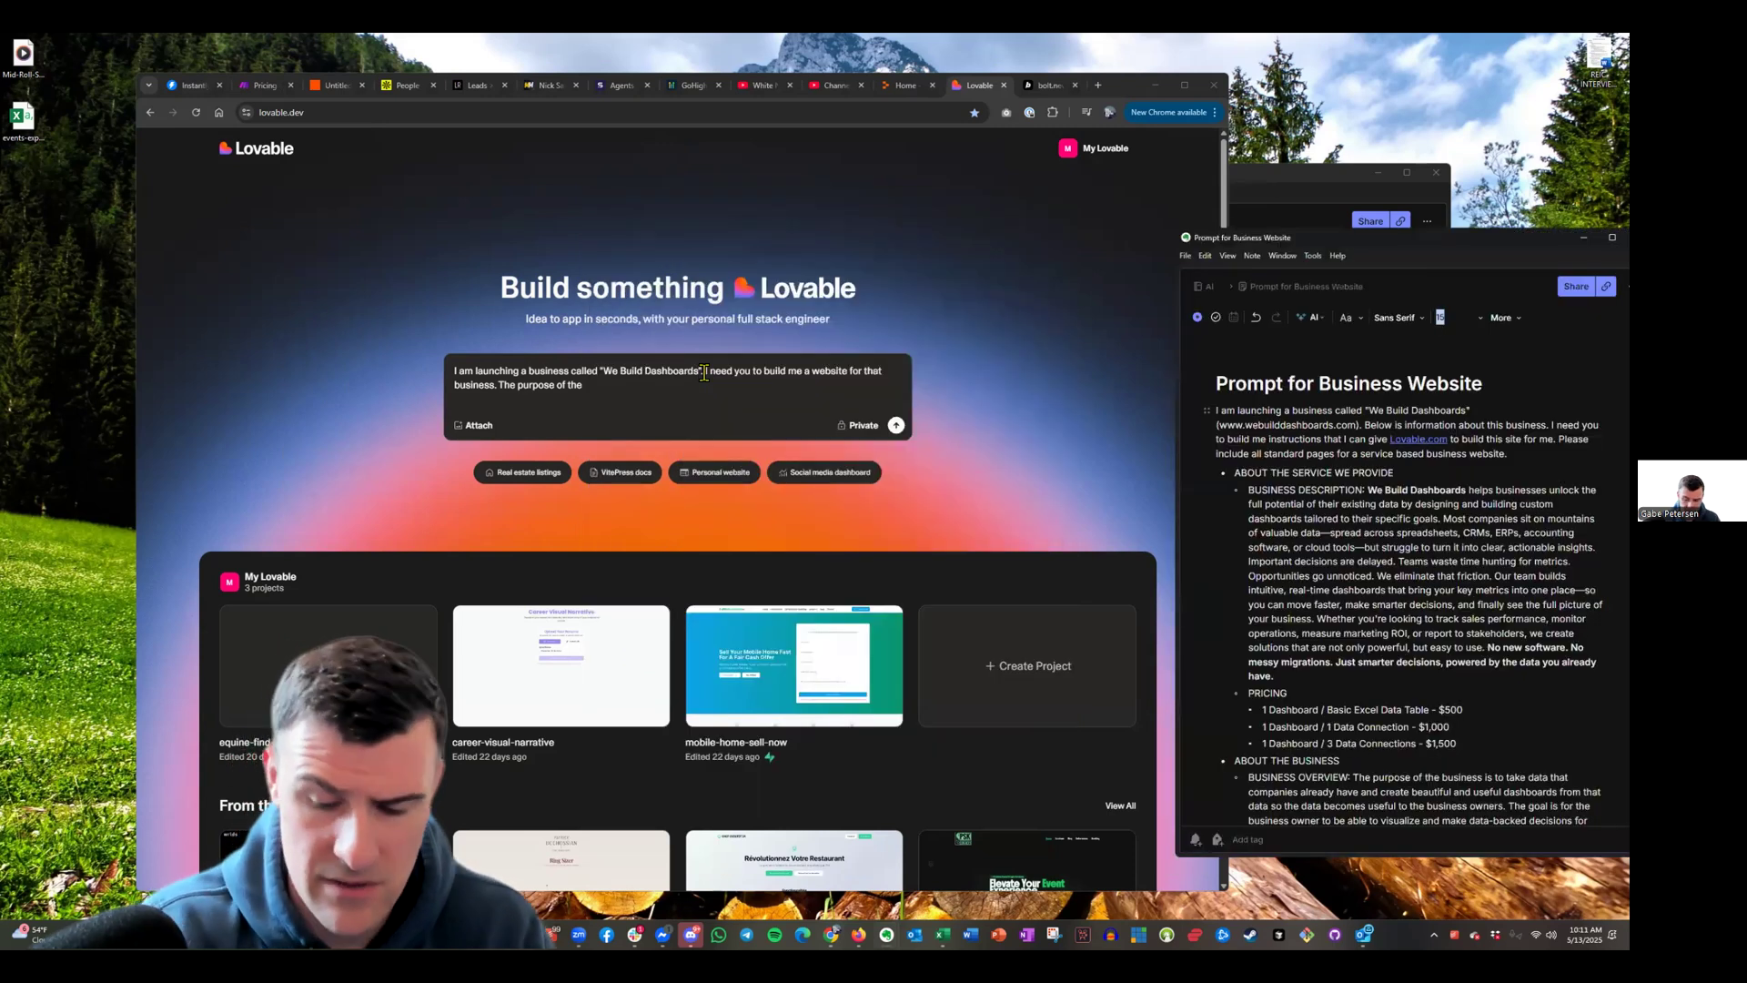
pyautogui.hotkey('ctrl', 'a')
pyautogui.press('BackSpace')
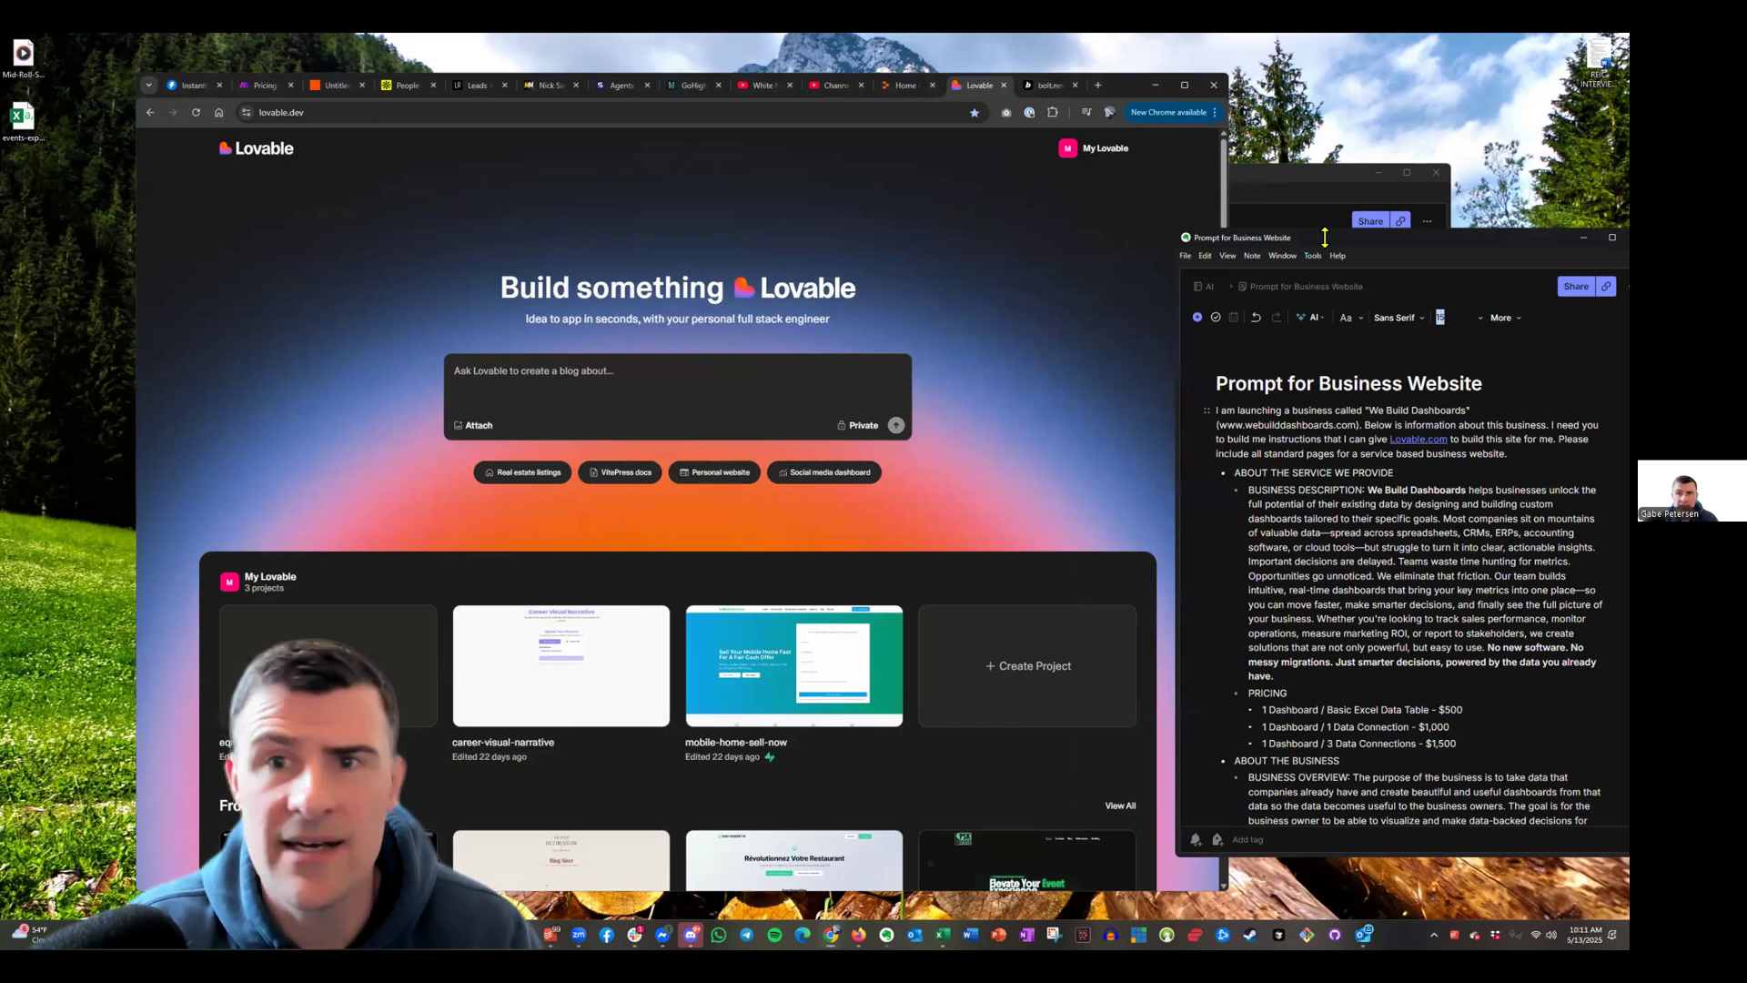
# Rearrange the windows and review plan steps 3 and 4, including the cold email campaign
pyautogui.moveTo(1325, 237); pyautogui.dragTo(181, 303)
pyautogui.click(1129, 88)
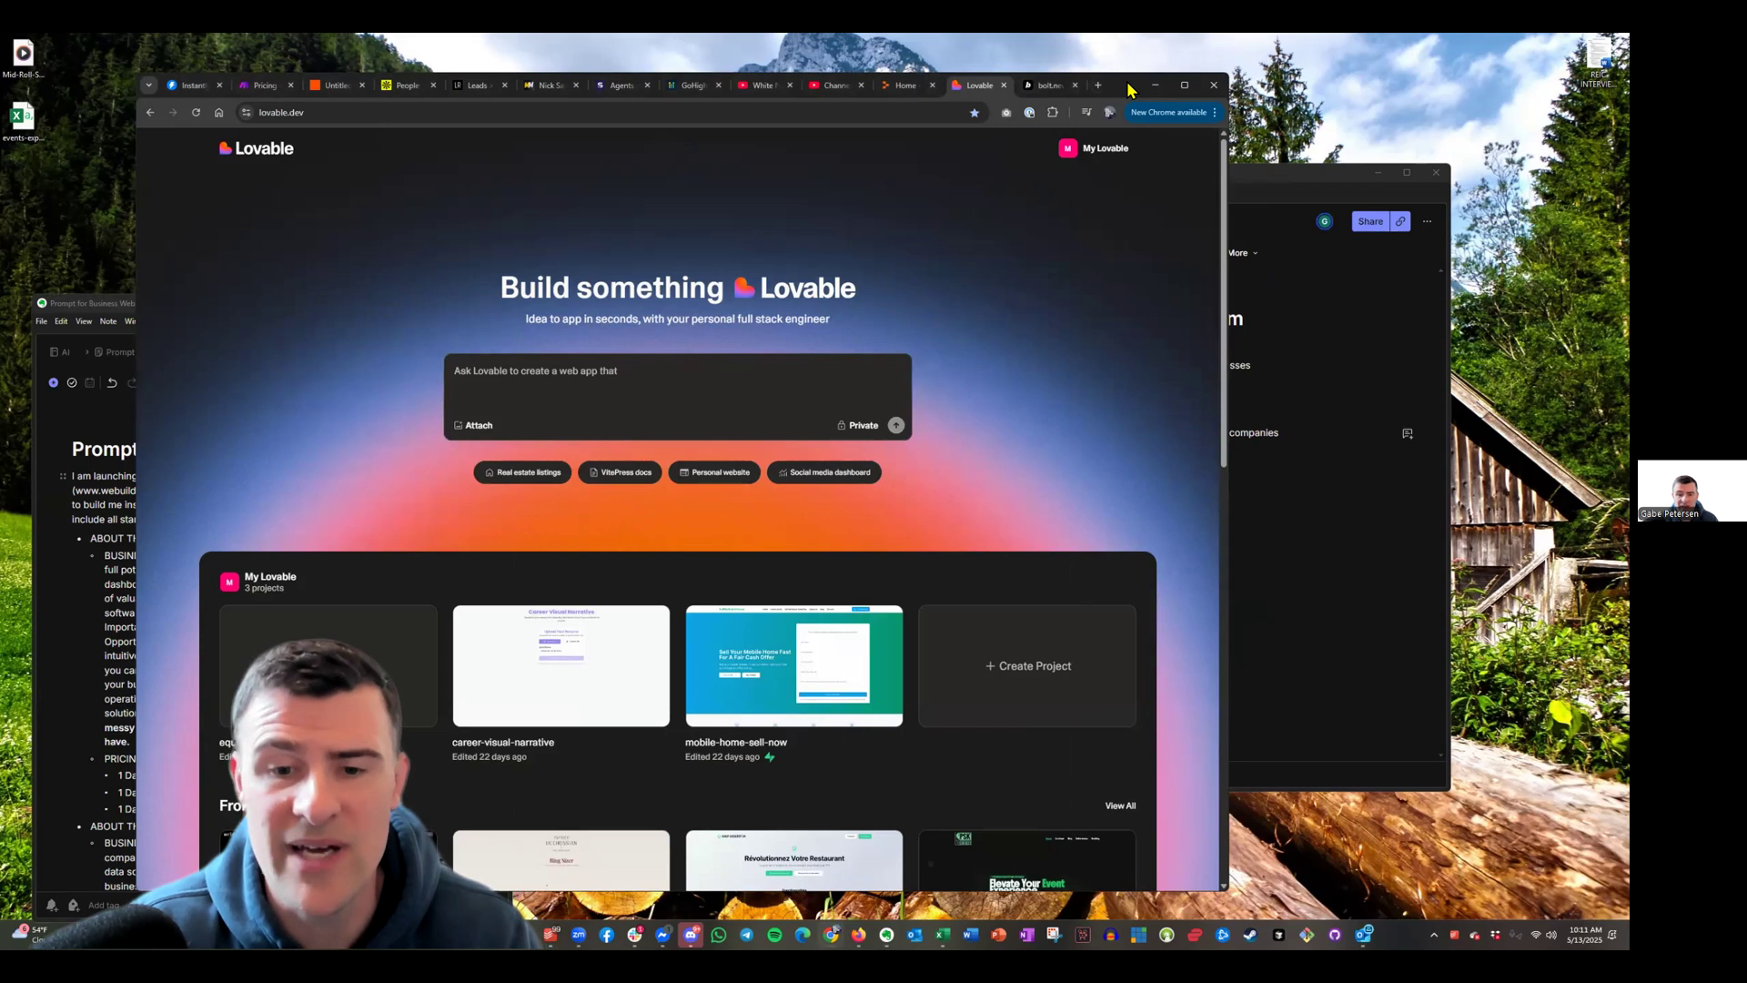
pyautogui.moveTo(1128, 87); pyautogui.dragTo(1206, 73)
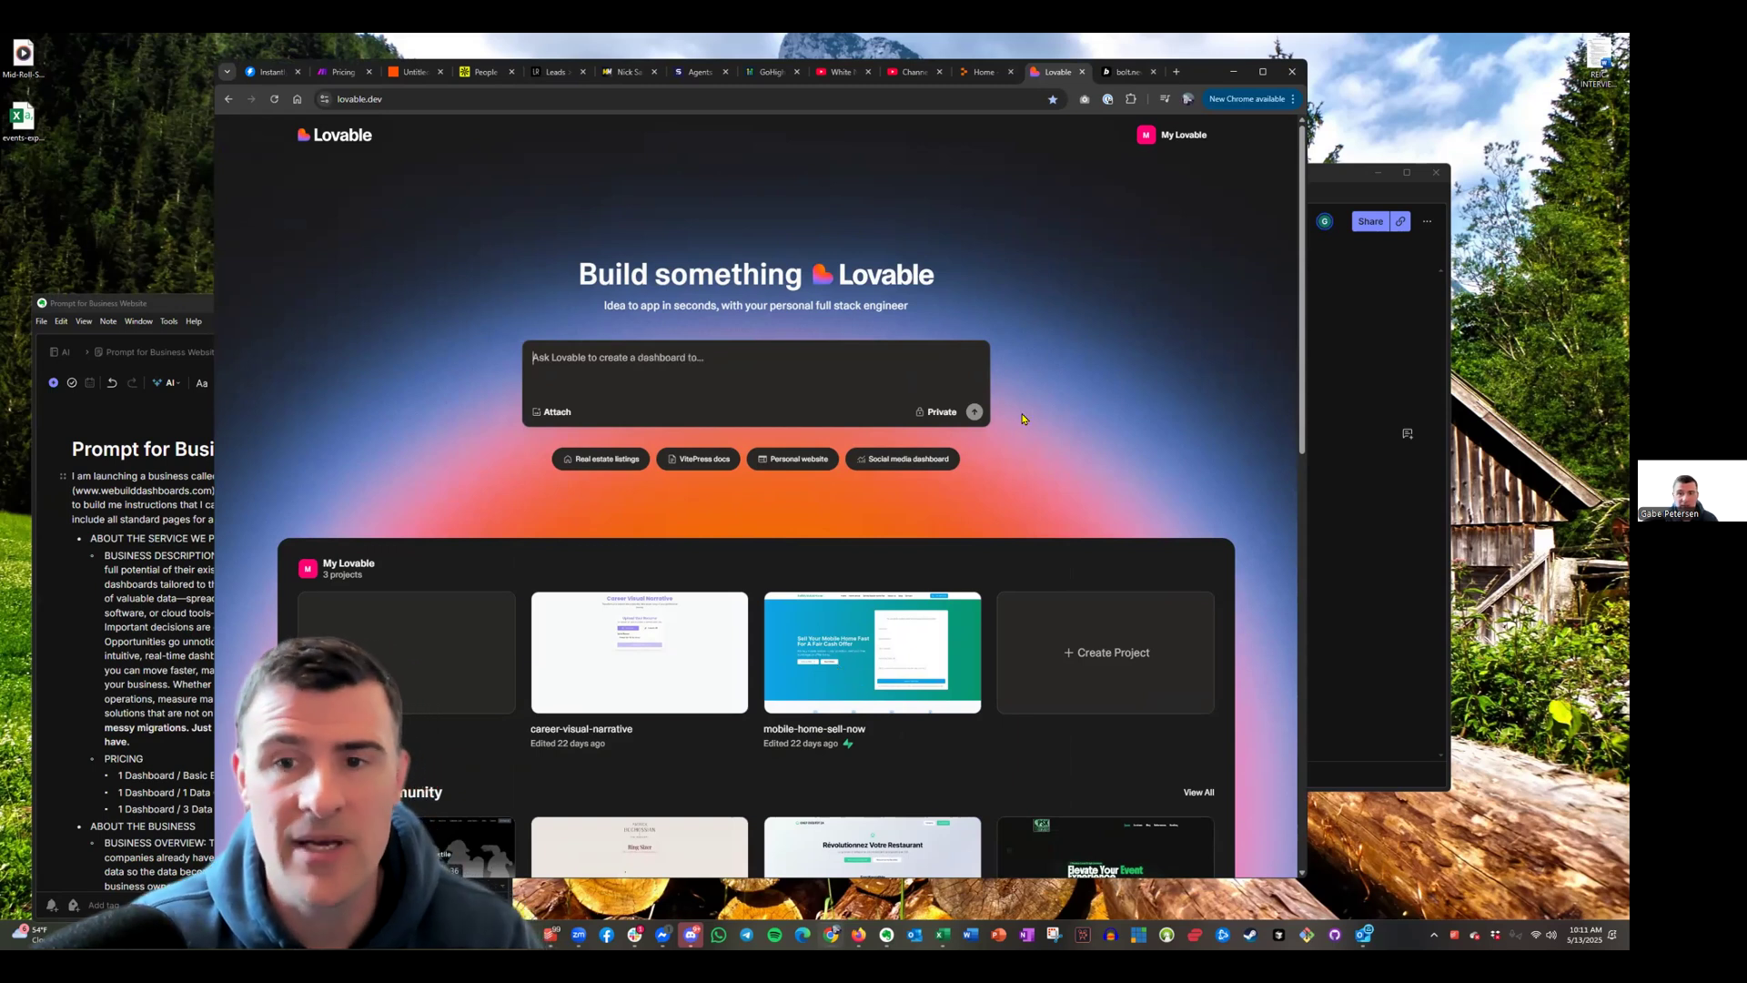
pyautogui.click(1371, 428)
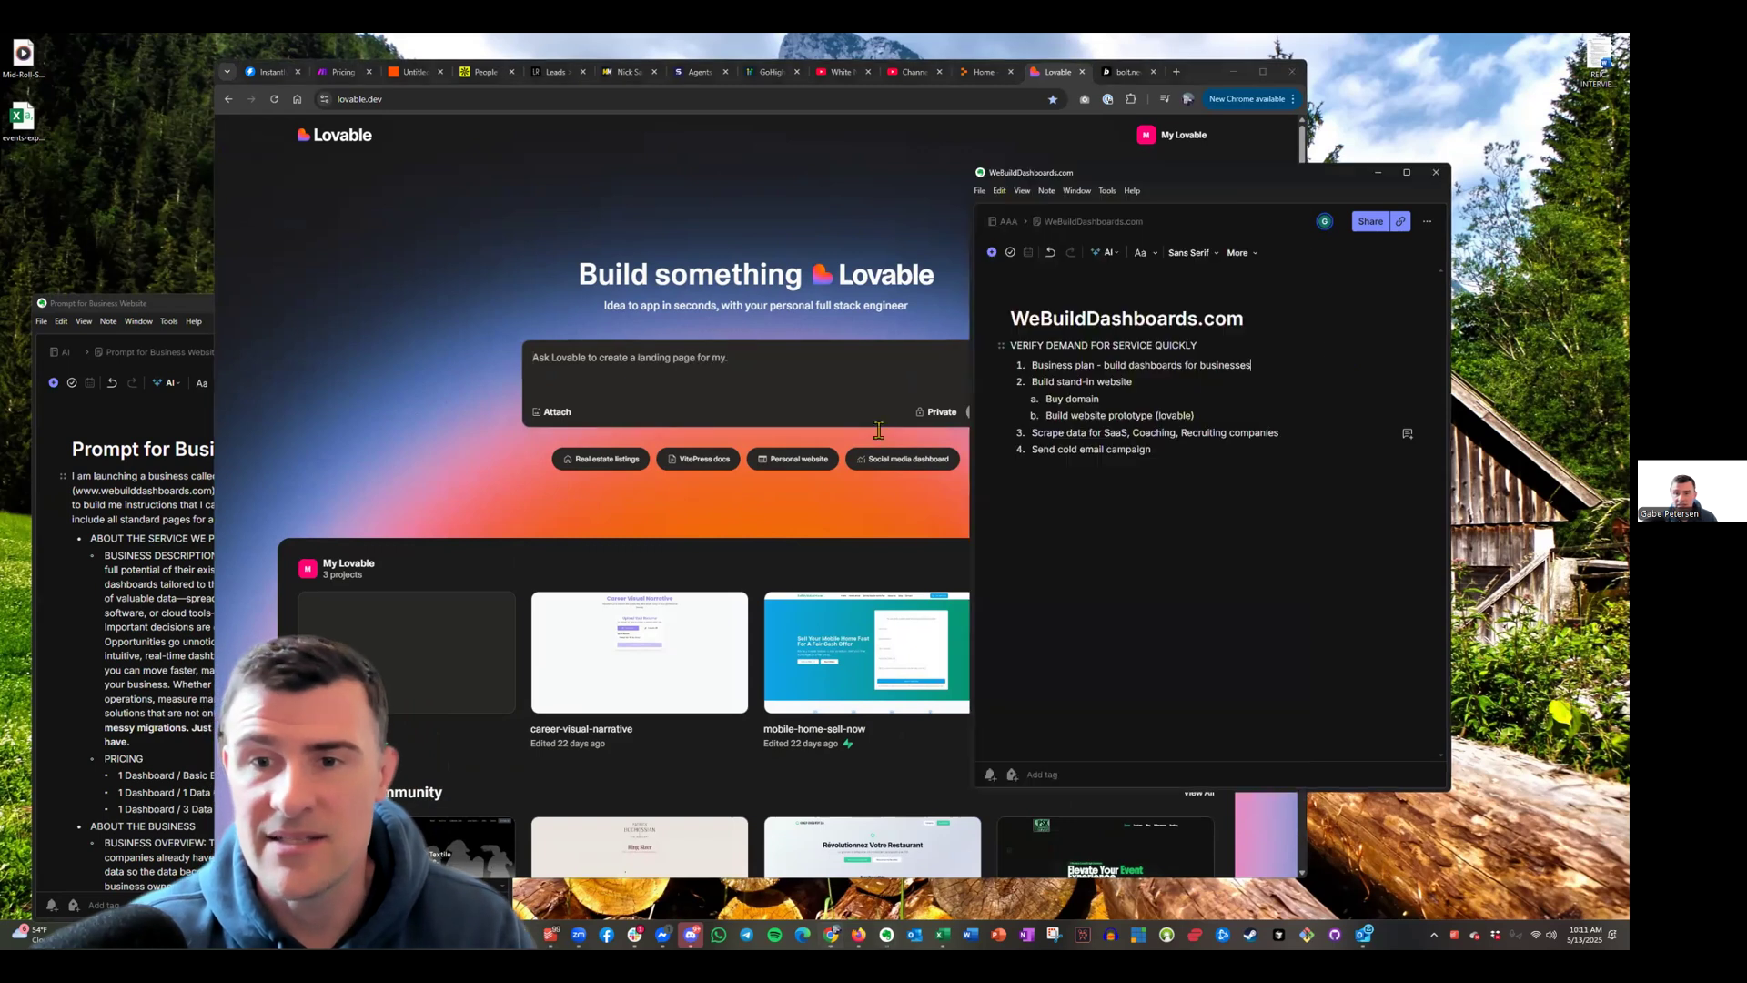
pyautogui.moveTo(1036, 432); pyautogui.dragTo(1172, 451)
pyautogui.click(1123, 491)
pyautogui.moveTo(1063, 450); pyautogui.dragTo(1104, 509)
pyautogui.click(1152, 449)
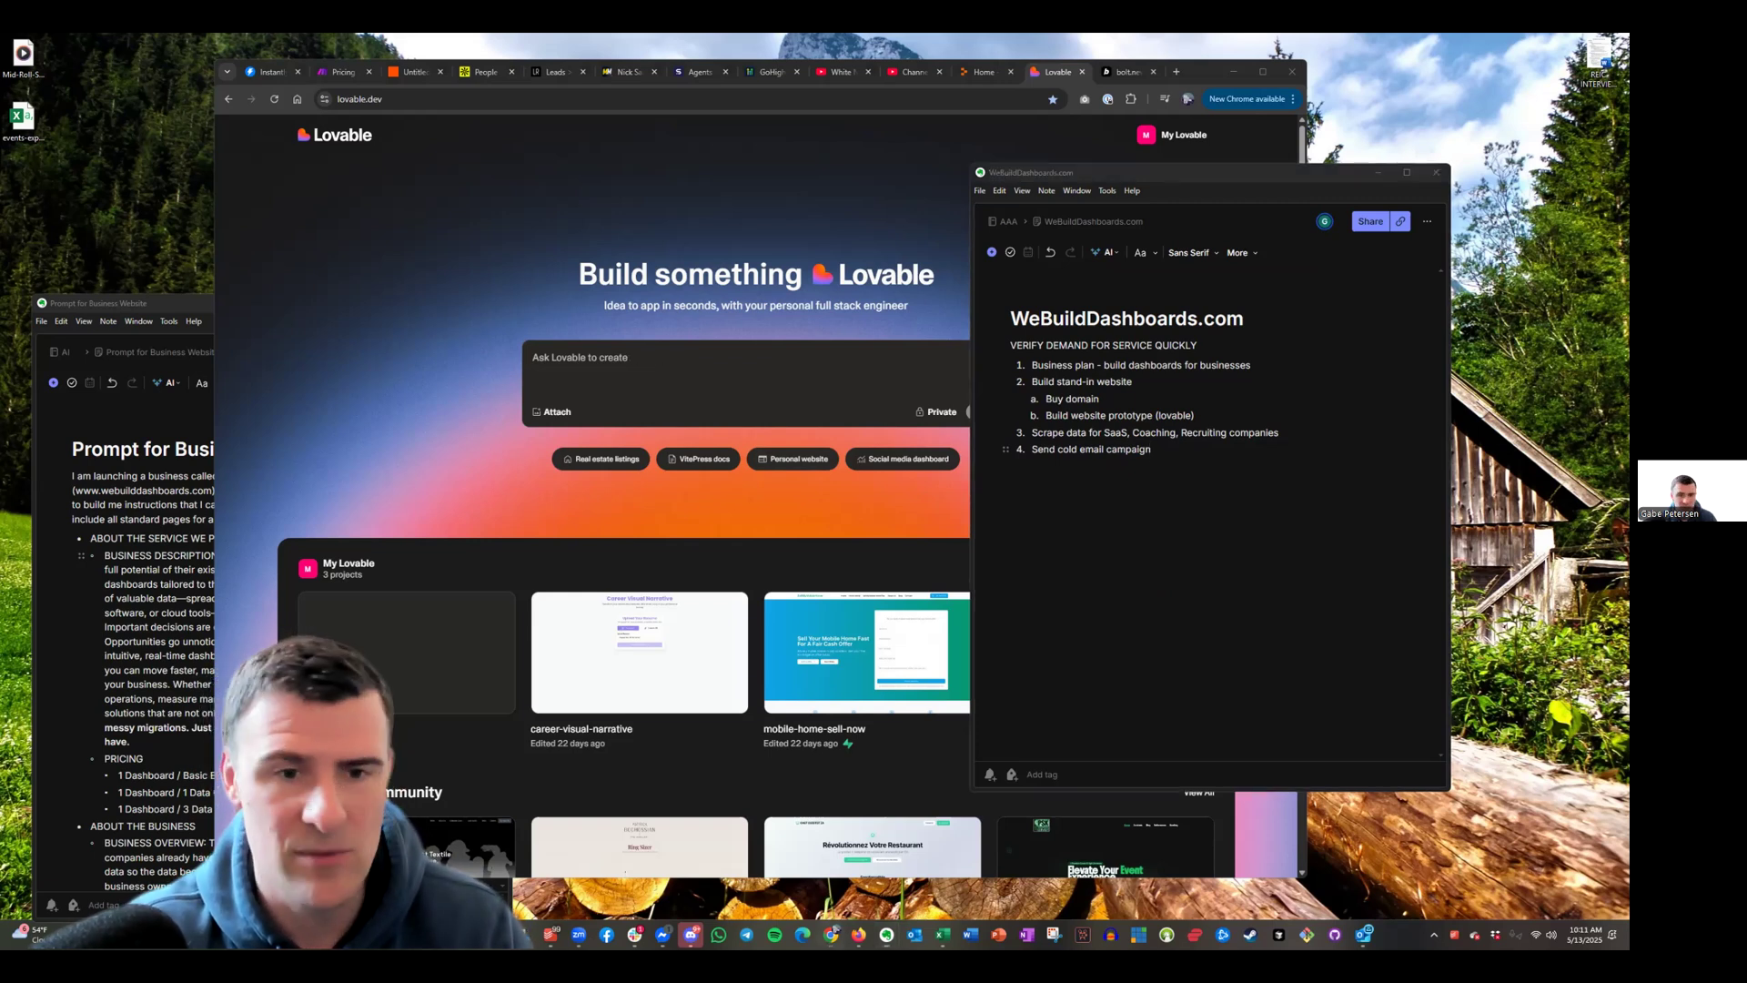
pyautogui.hotkey('alt', 'Tab')
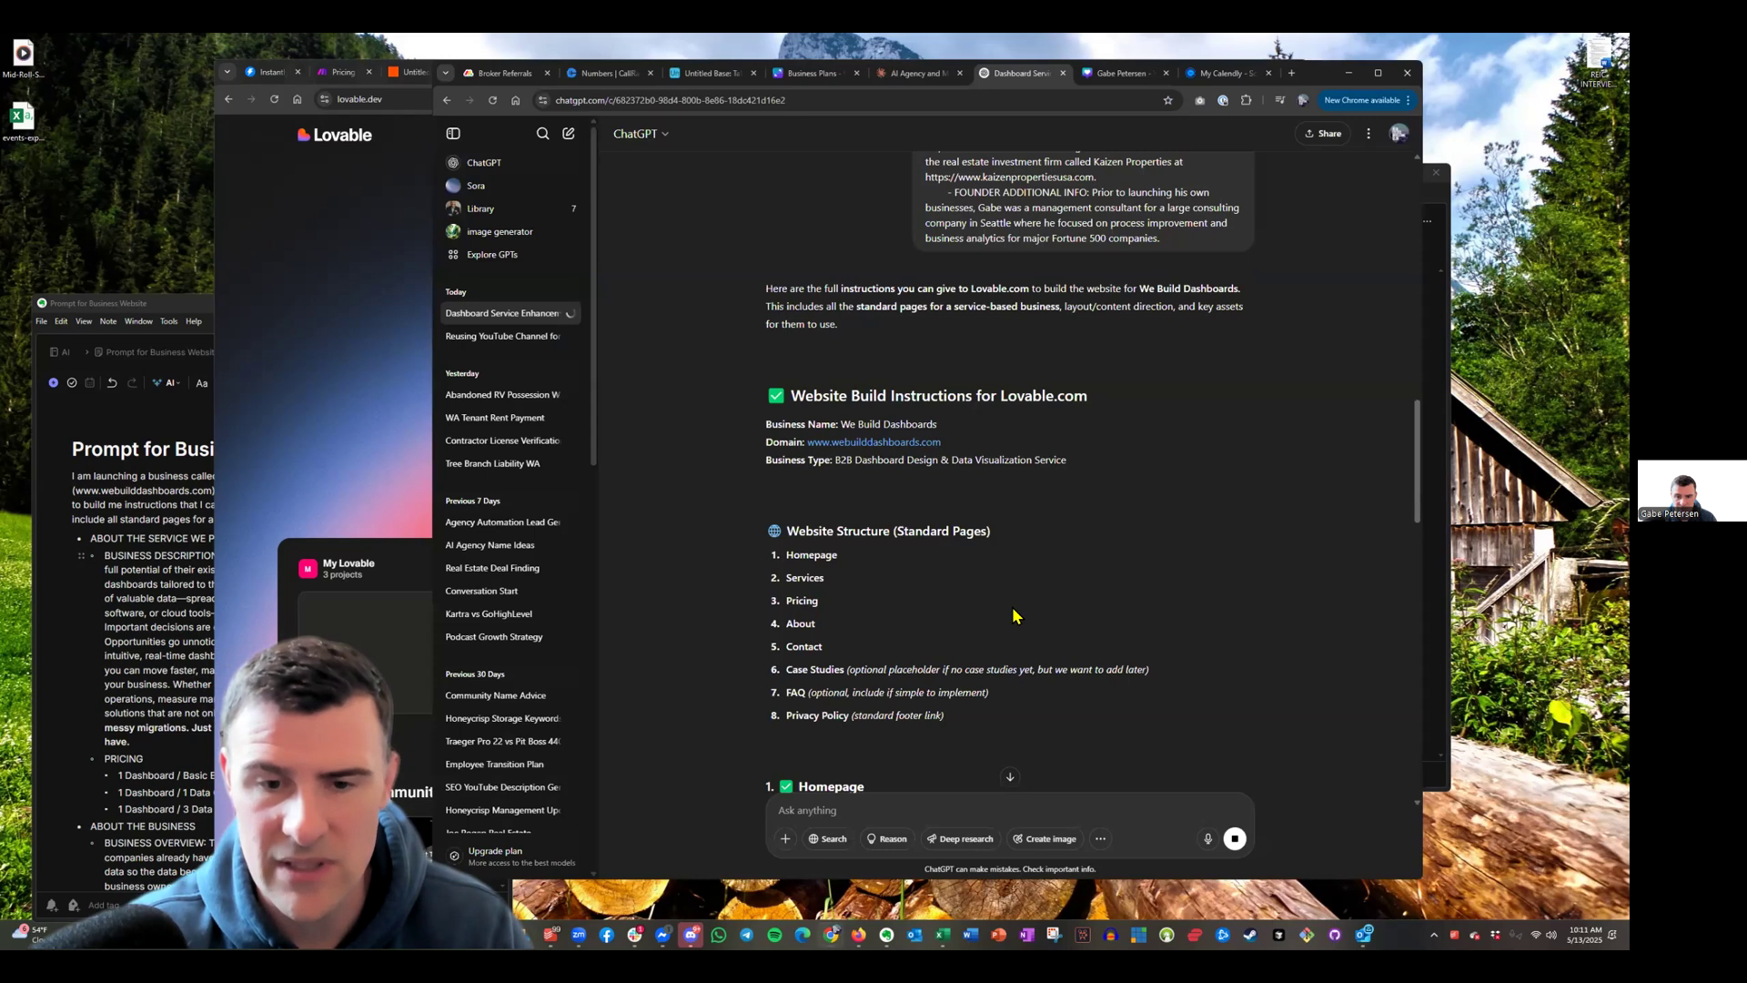
# Scroll through ChatGPT's reply to Pricing, About, FAQ and Privacy Policy, then select the original prompt
pyautogui.scroll(-15, 974, 548)
pyautogui.scroll(3, 969, 546)
pyautogui.scroll(-4, 1046, 582)
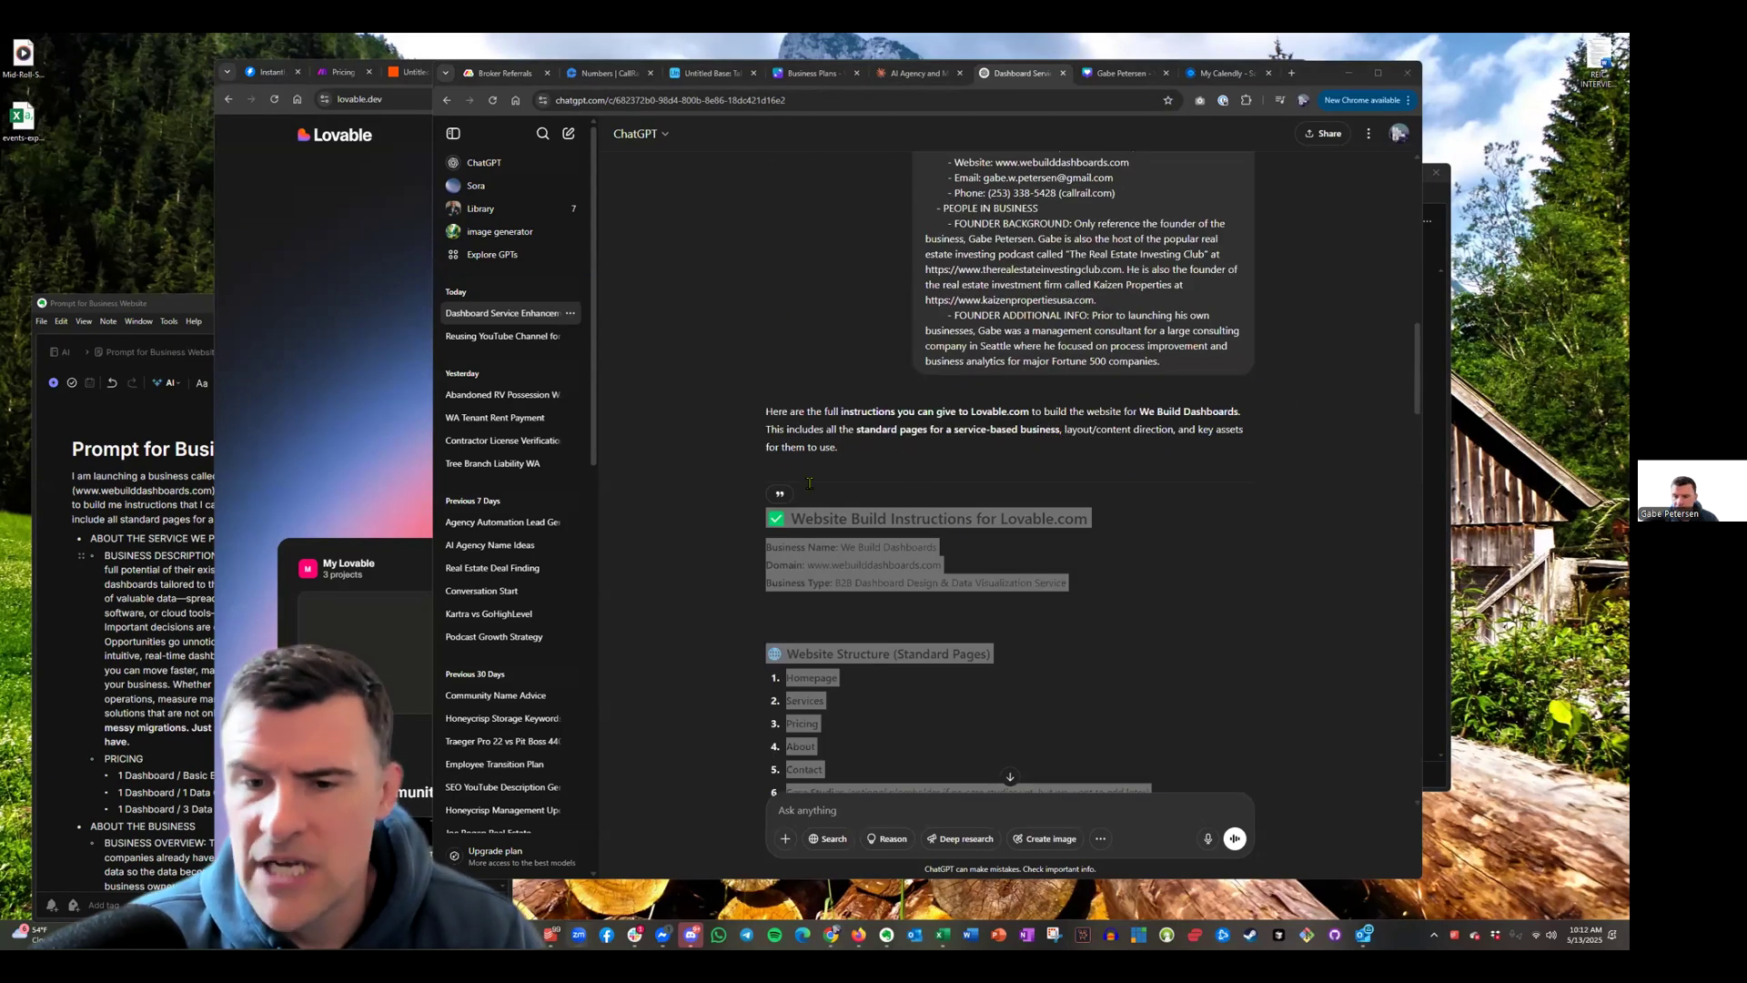
pyautogui.scroll(-8, 971, 514)
pyautogui.scroll(-7, 929, 427)
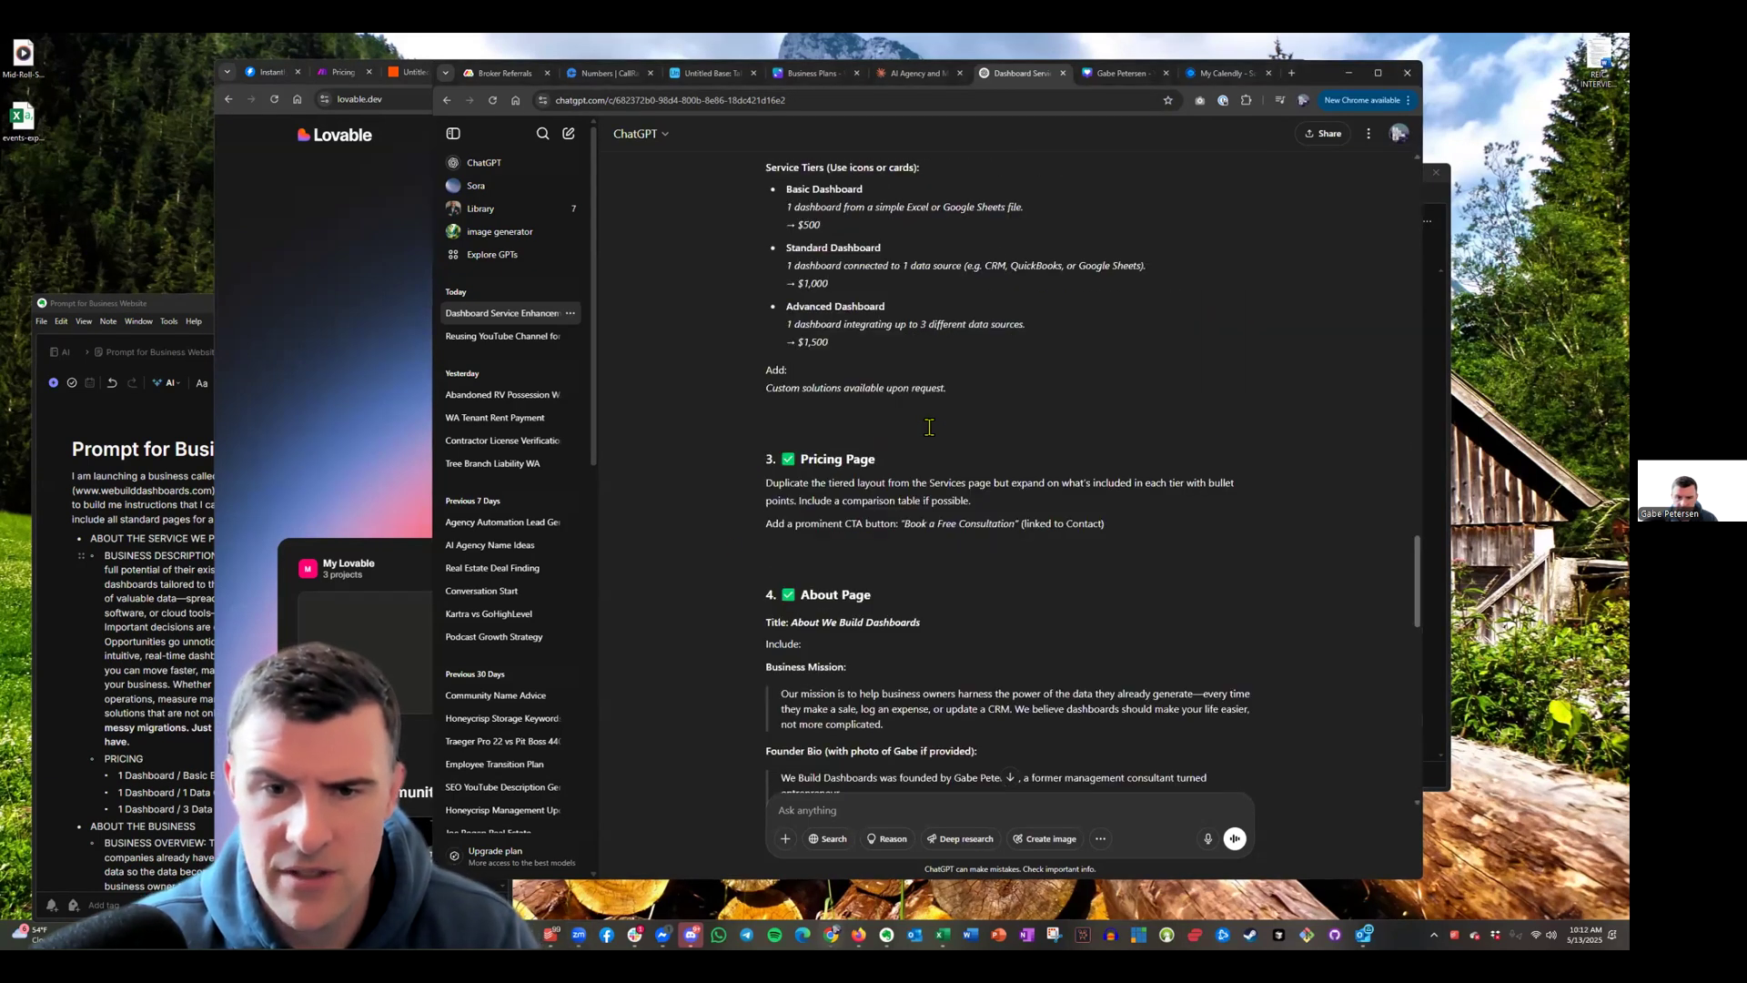
pyautogui.scroll(-10, 1029, 637)
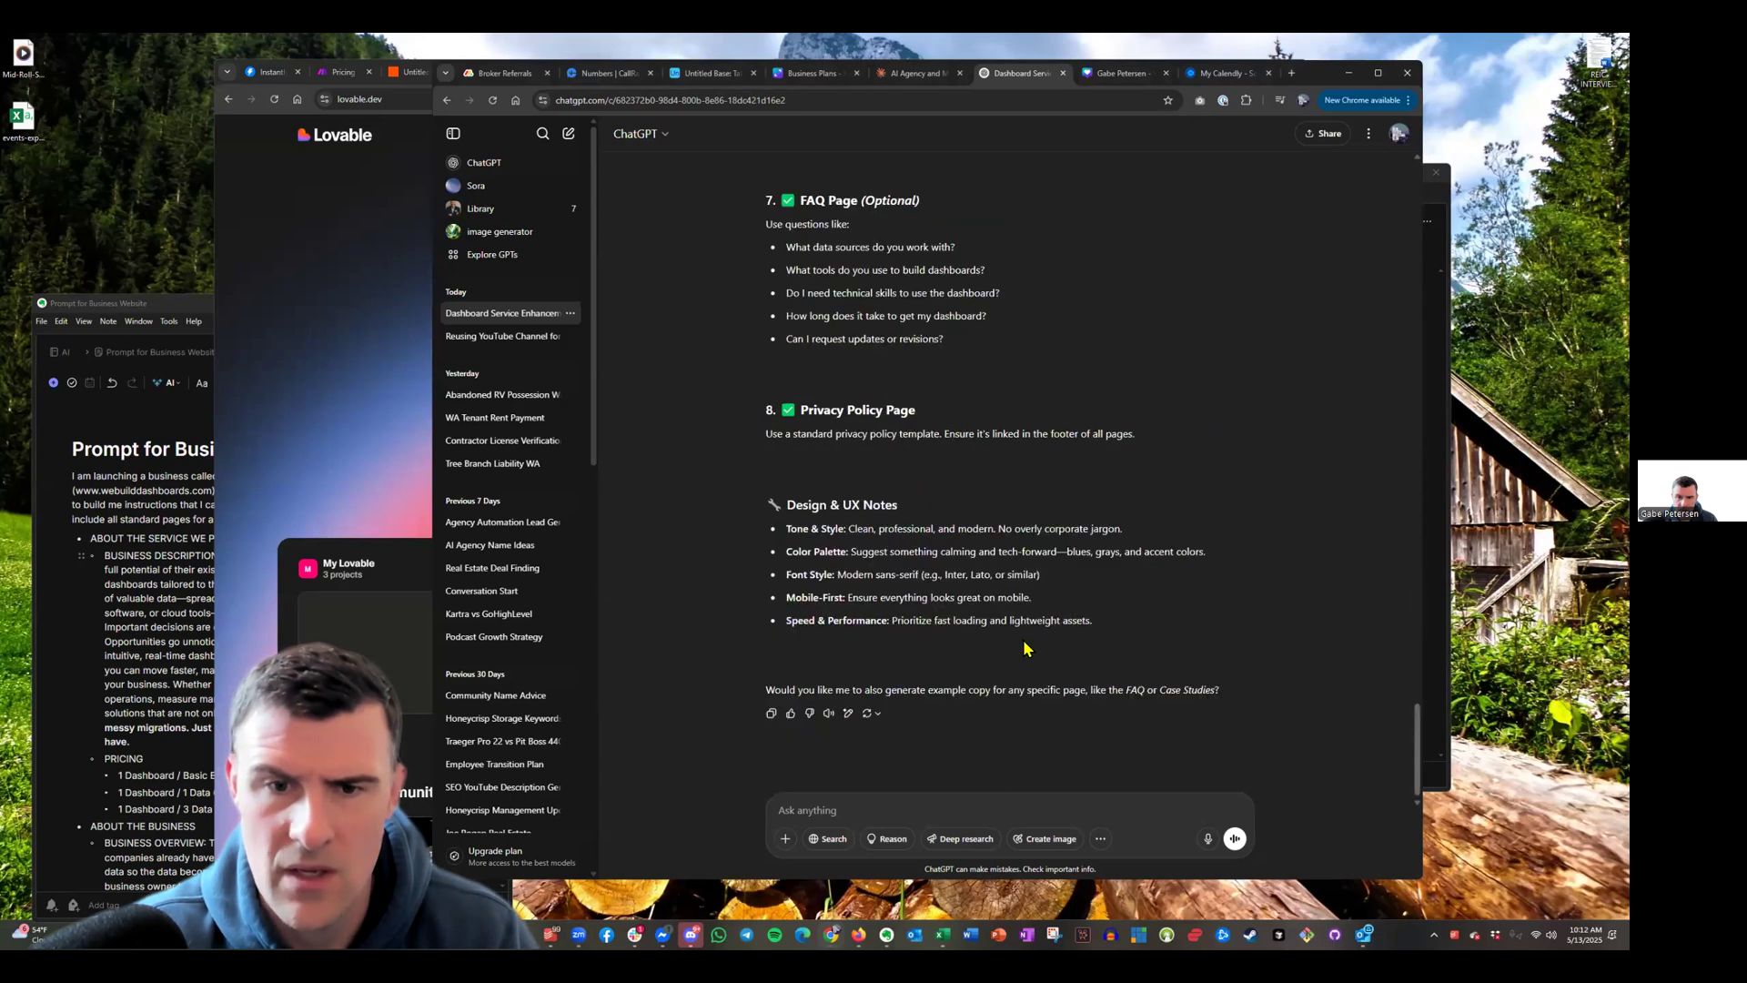
pyautogui.scroll(15, 1025, 648)
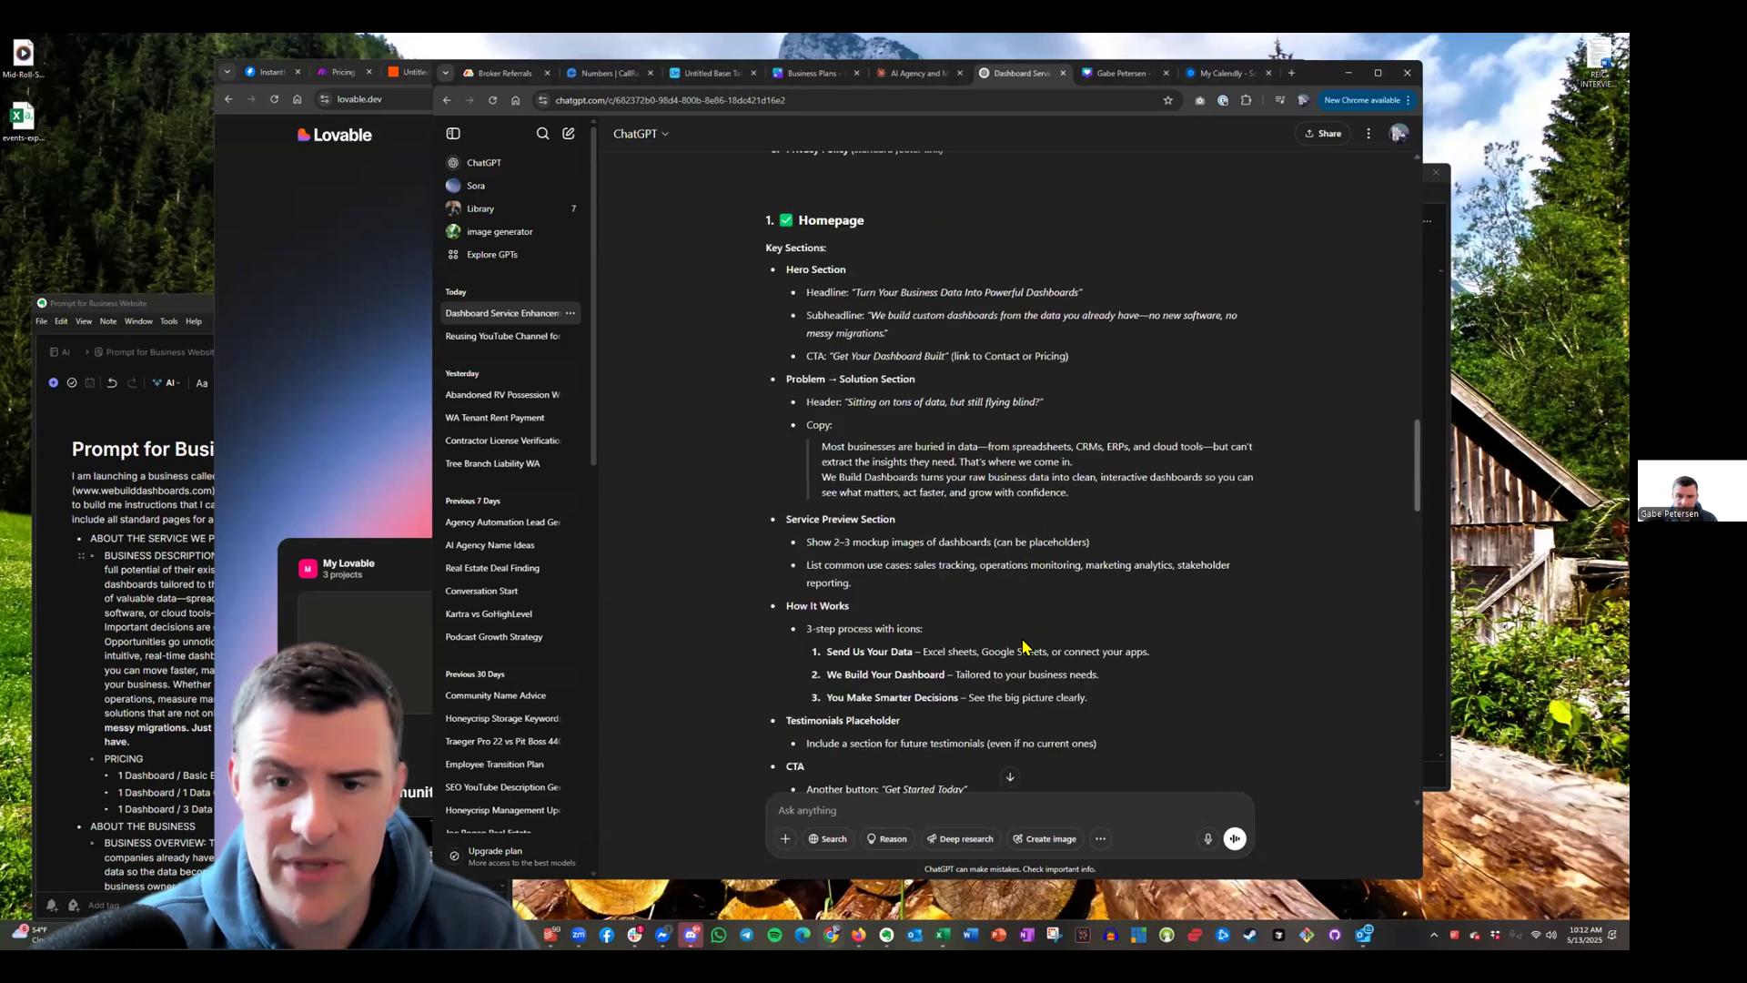
pyautogui.scroll(10, 1026, 642)
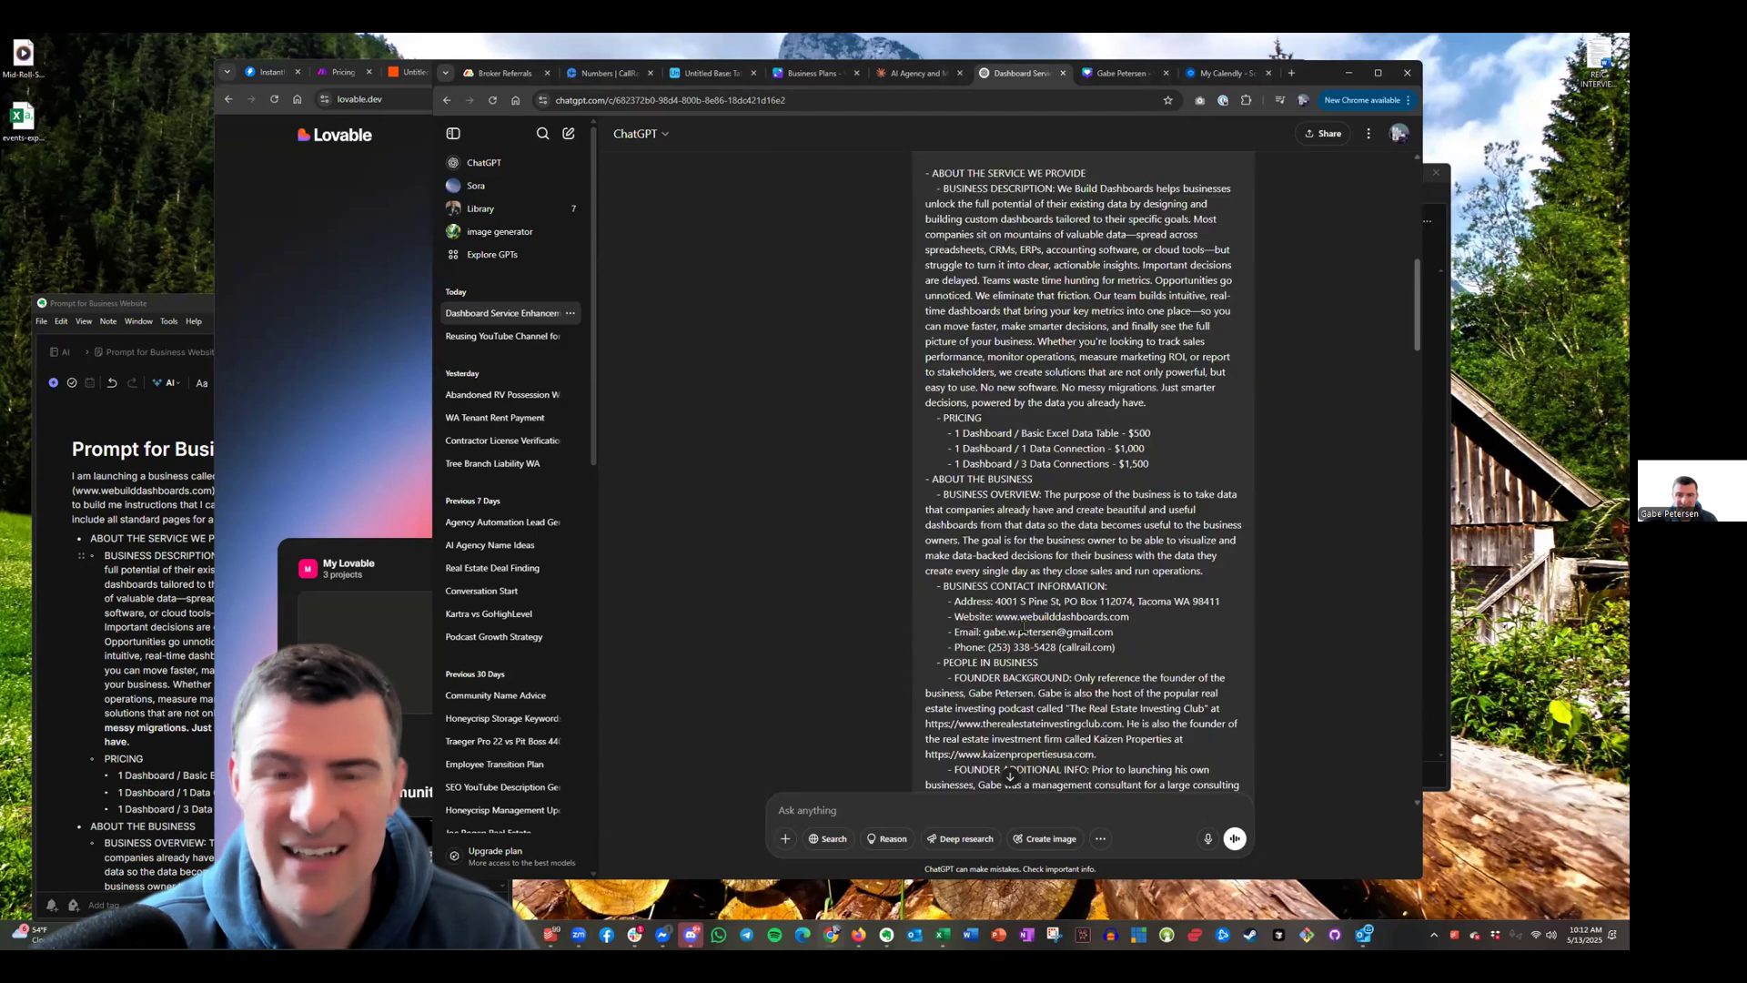
pyautogui.scroll(3, 1010, 546)
pyautogui.scroll(-3, 1004, 503)
pyautogui.scroll(-1, 1004, 505)
pyautogui.scroll(1, 1152, 560)
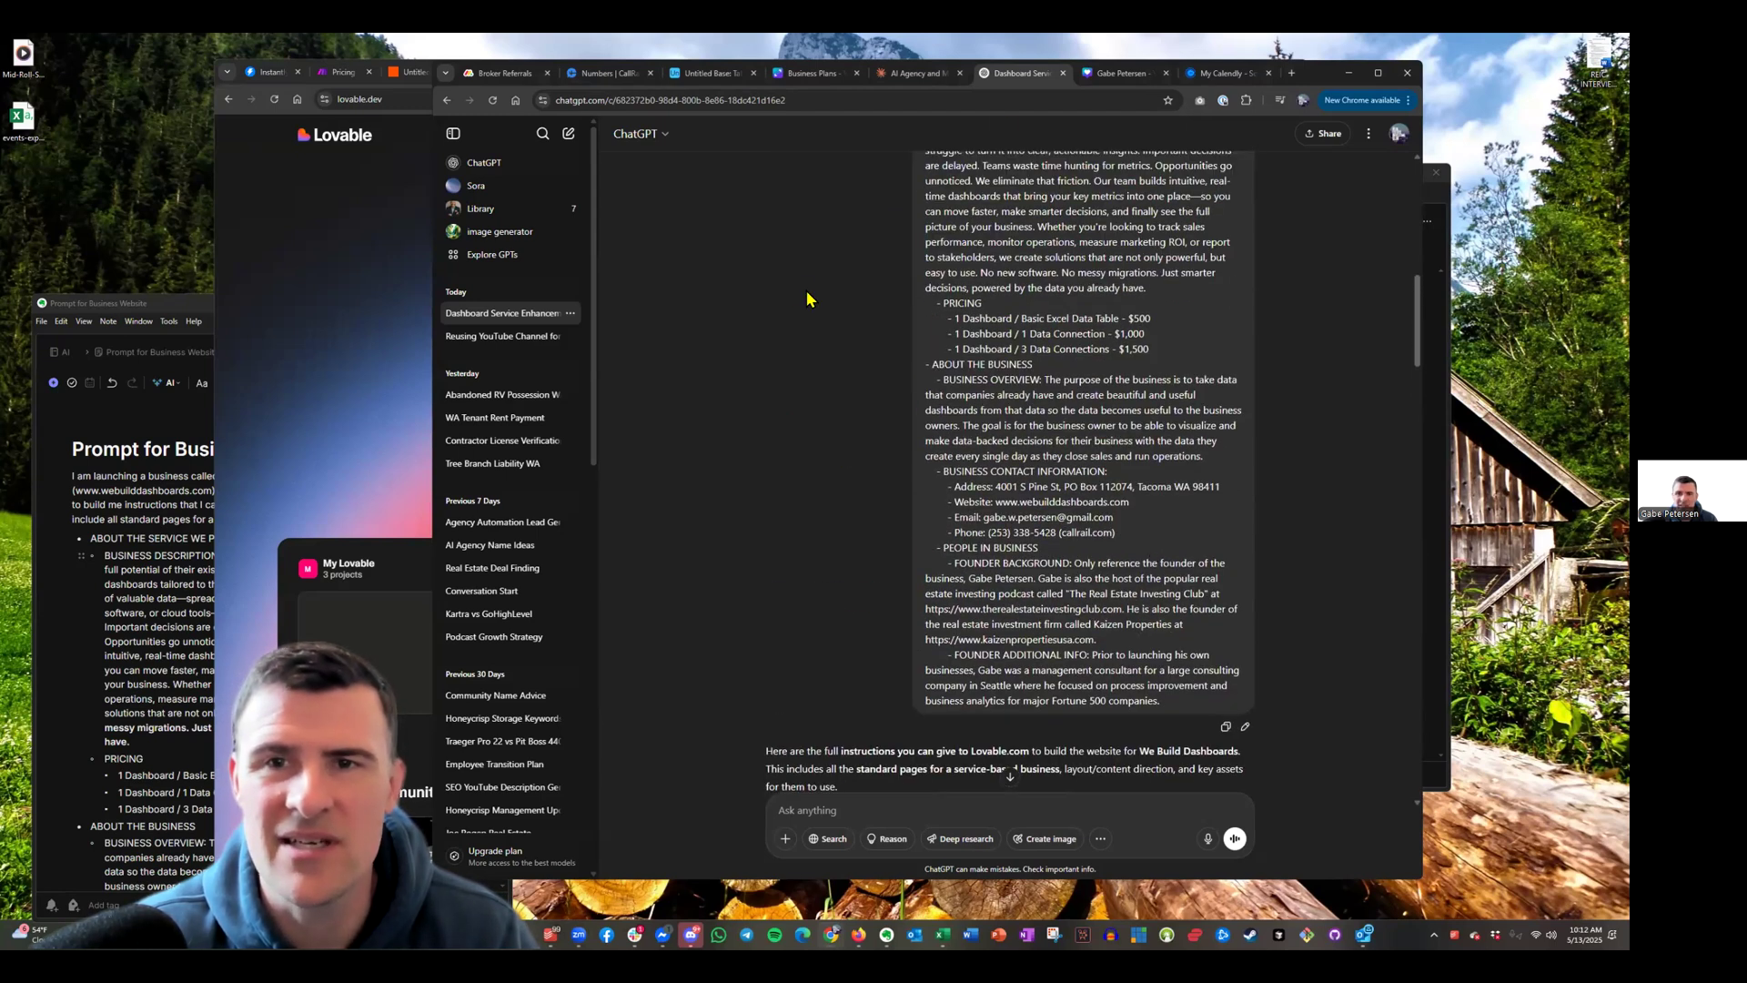
pyautogui.scroll(2, 1111, 405)
pyautogui.scroll(-3, 1110, 405)
pyautogui.moveTo(1065, 470); pyautogui.dragTo(914, 300)
pyautogui.scroll(3, 1054, 424)
pyautogui.scroll(2, 924, 339)
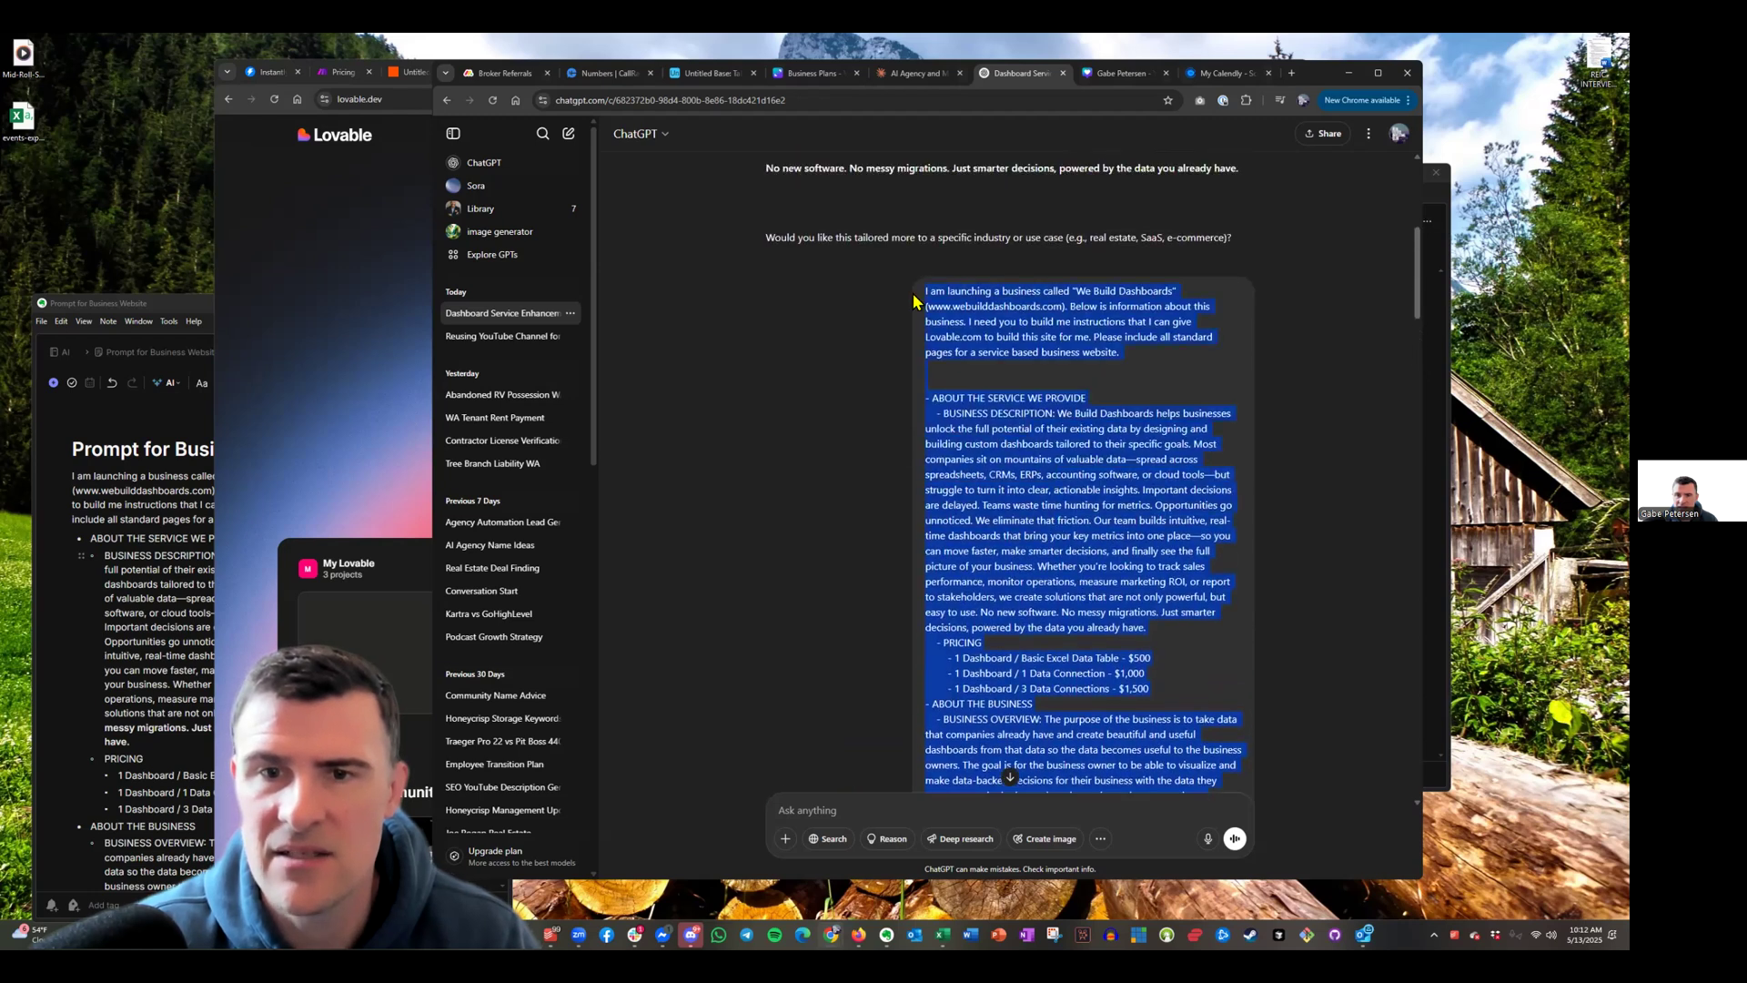
# In Claude, open the AGENCY | Real Estate Lead Generation + AI Caller project
pyautogui.click(919, 73)
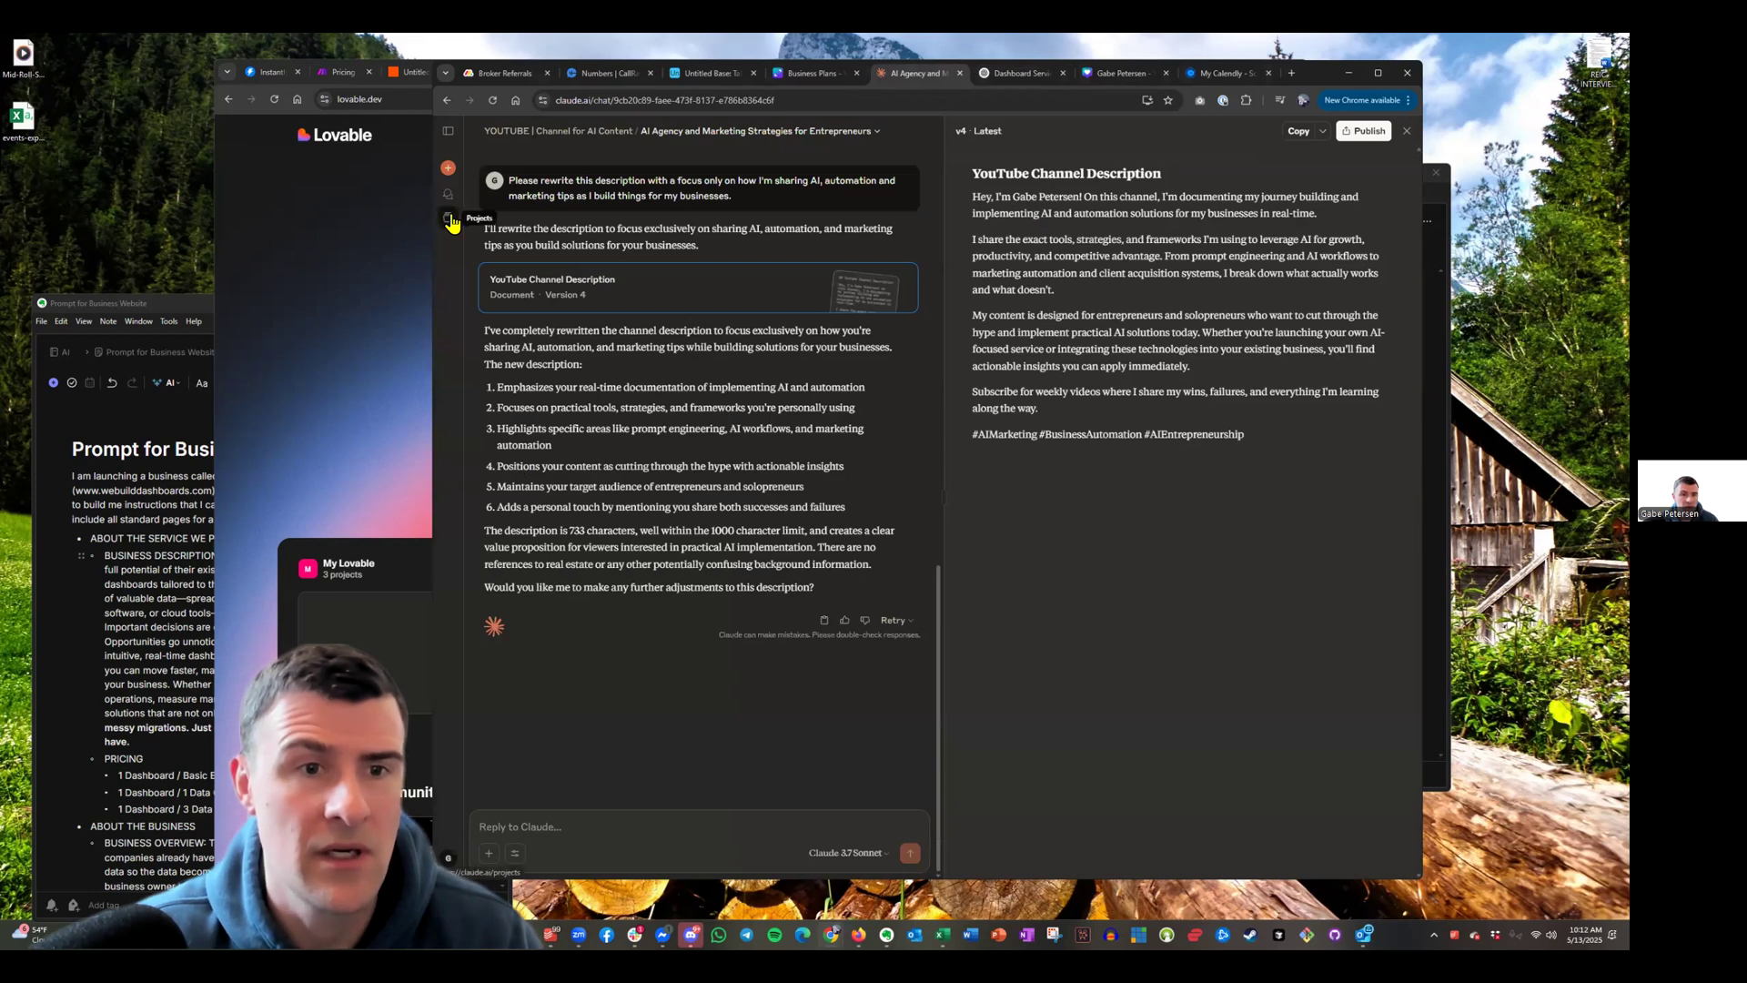
pyautogui.click(449, 220)
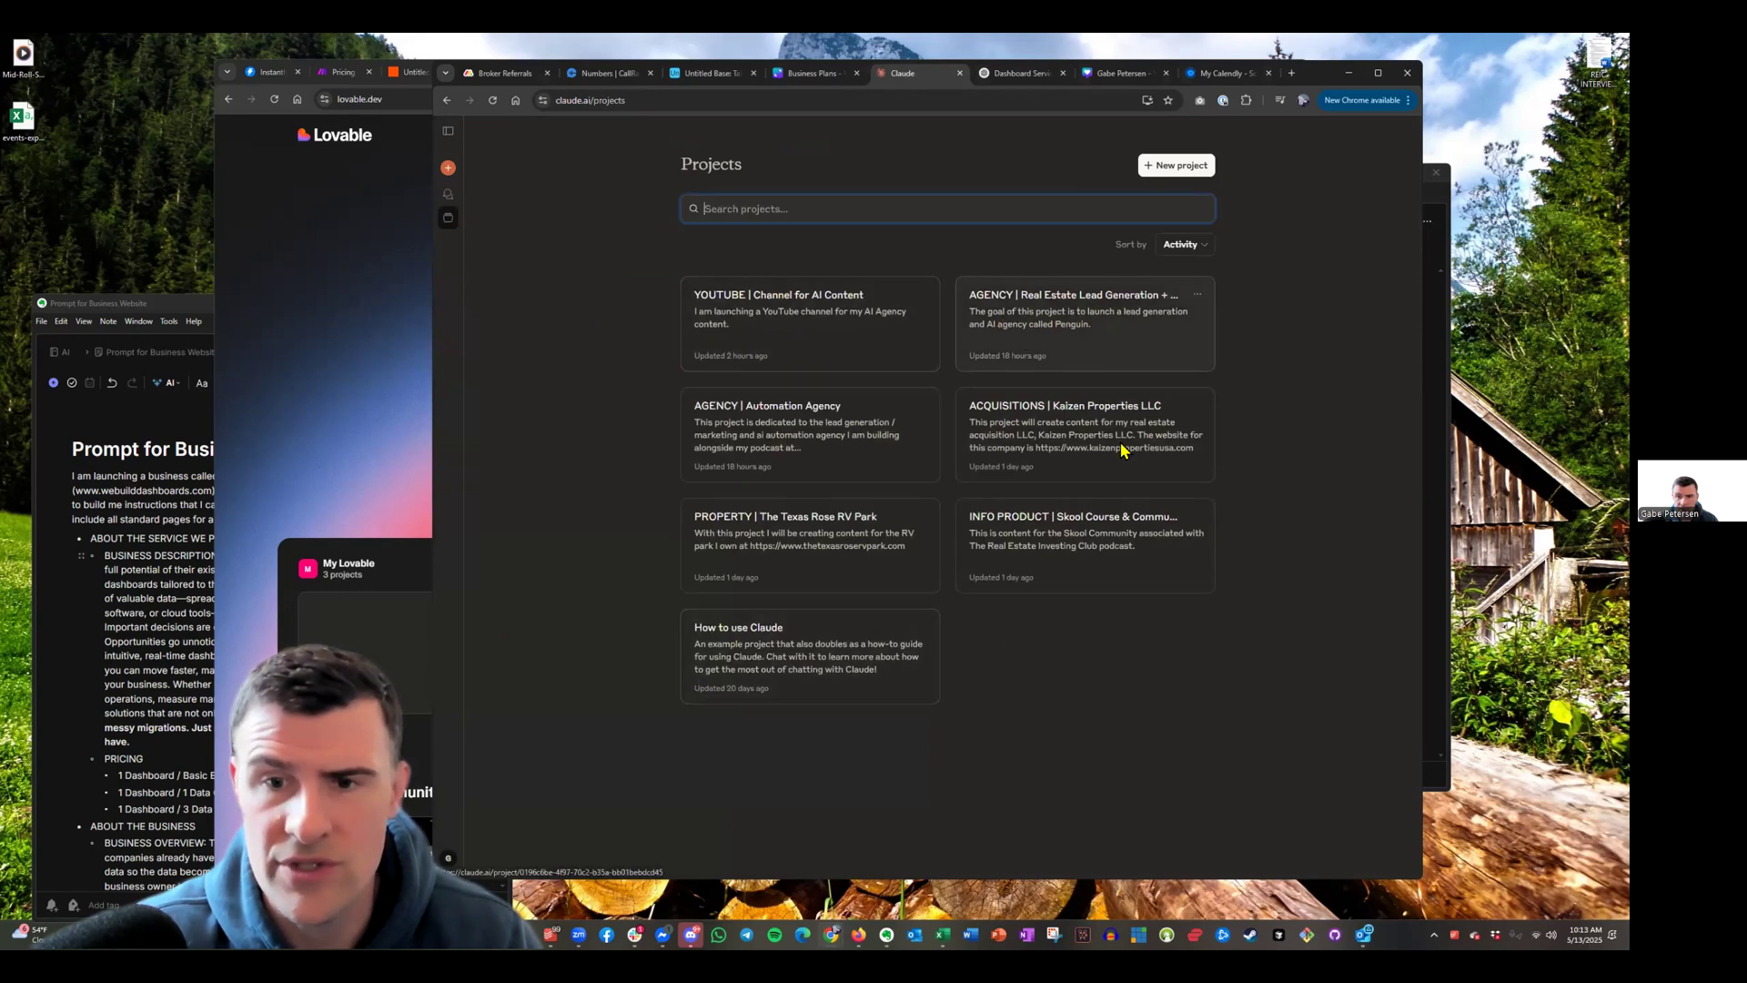
pyautogui.click(619, 442)
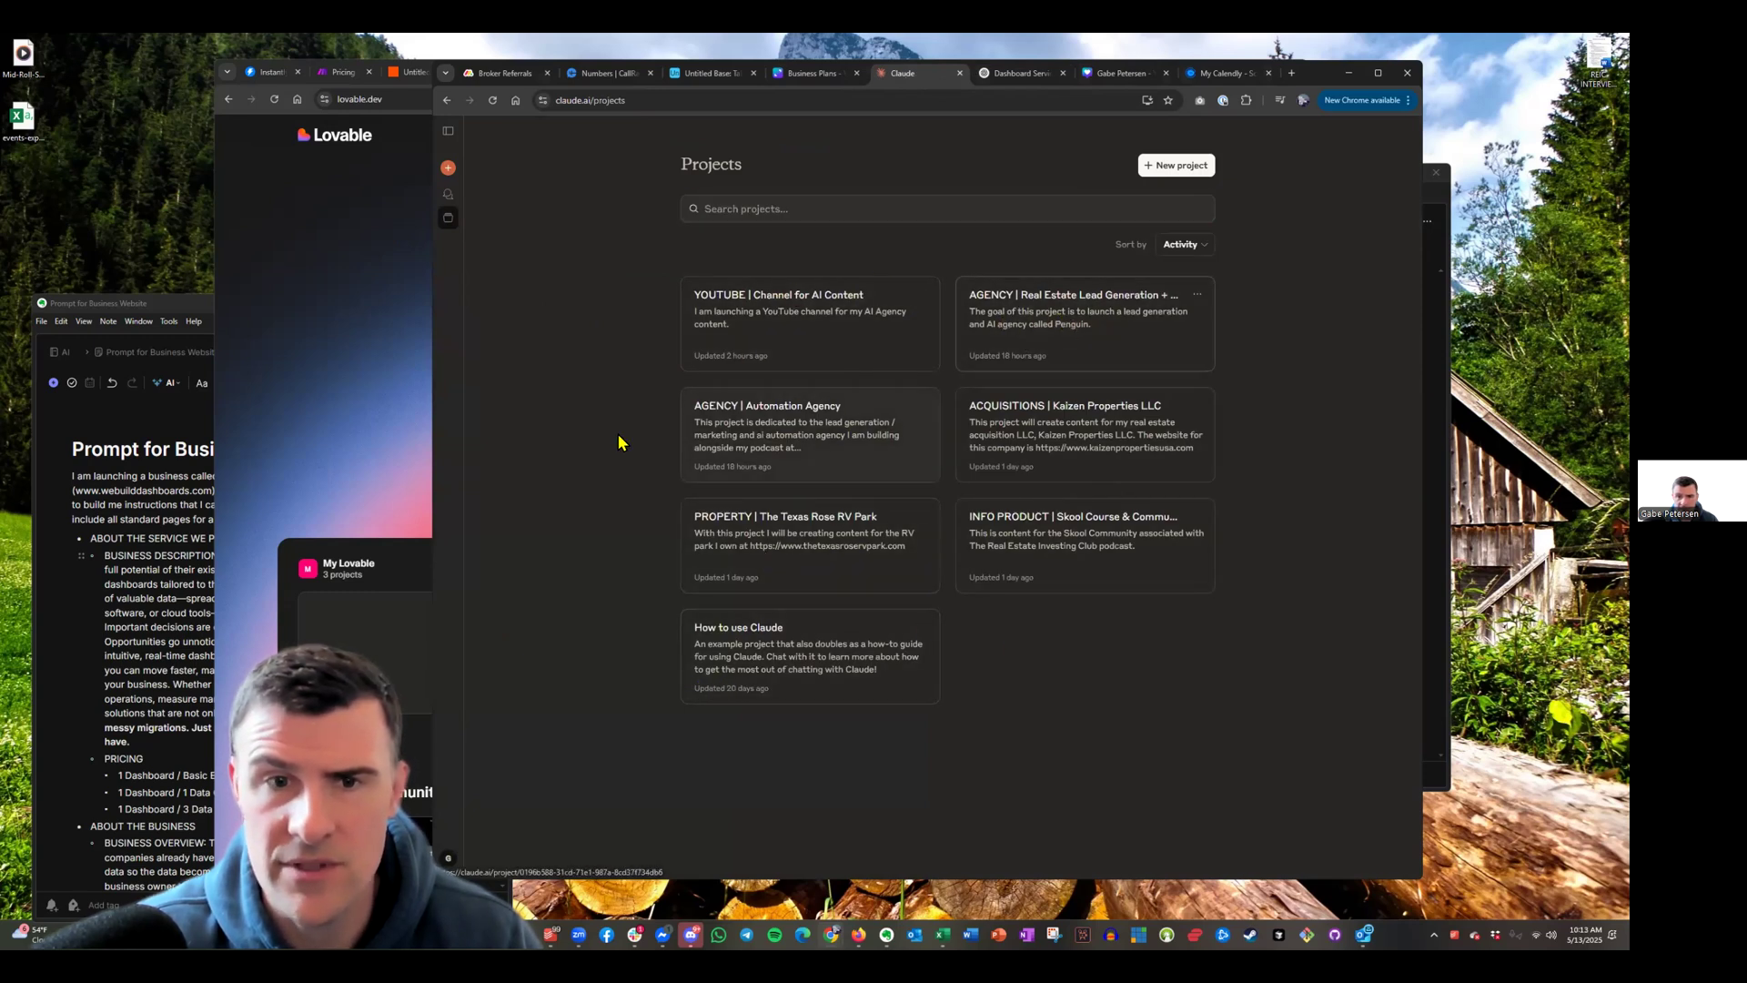
pyautogui.click(1074, 327)
# Paste the We Build Dashboards prompt into the project's message box and send it
pyautogui.click(587, 290)
pyautogui.hotkey('ctrl', 'v')
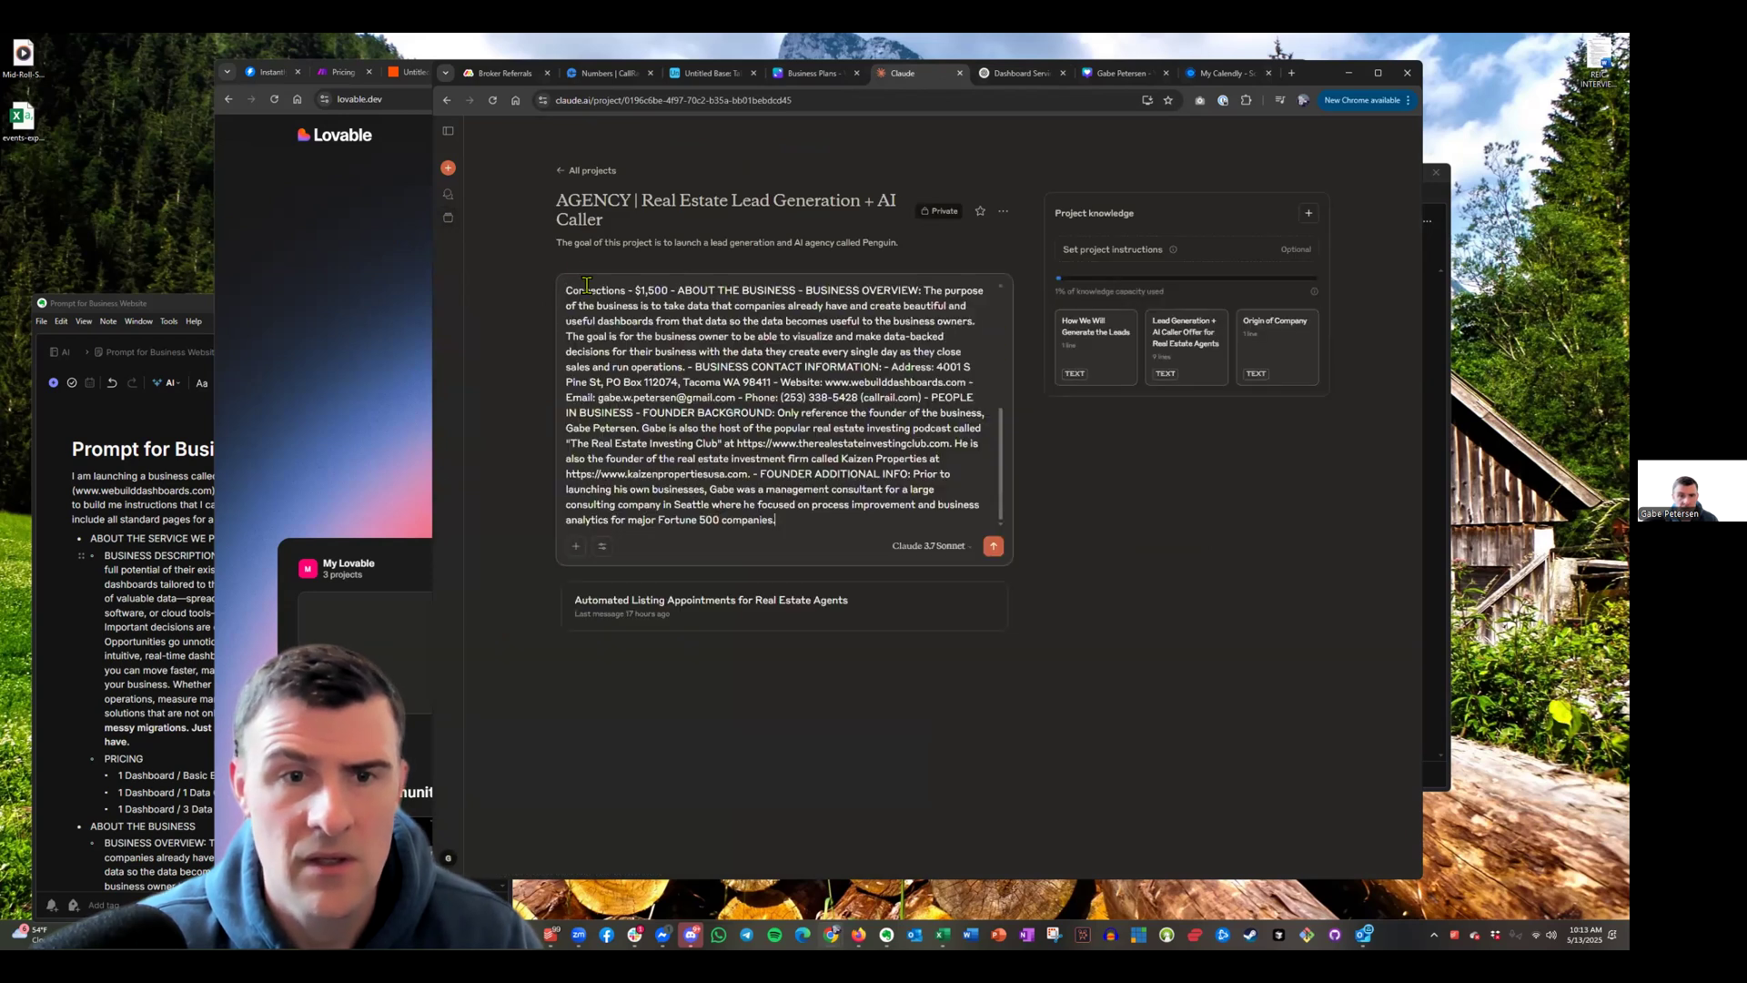
pyautogui.scroll(2, 889, 450)
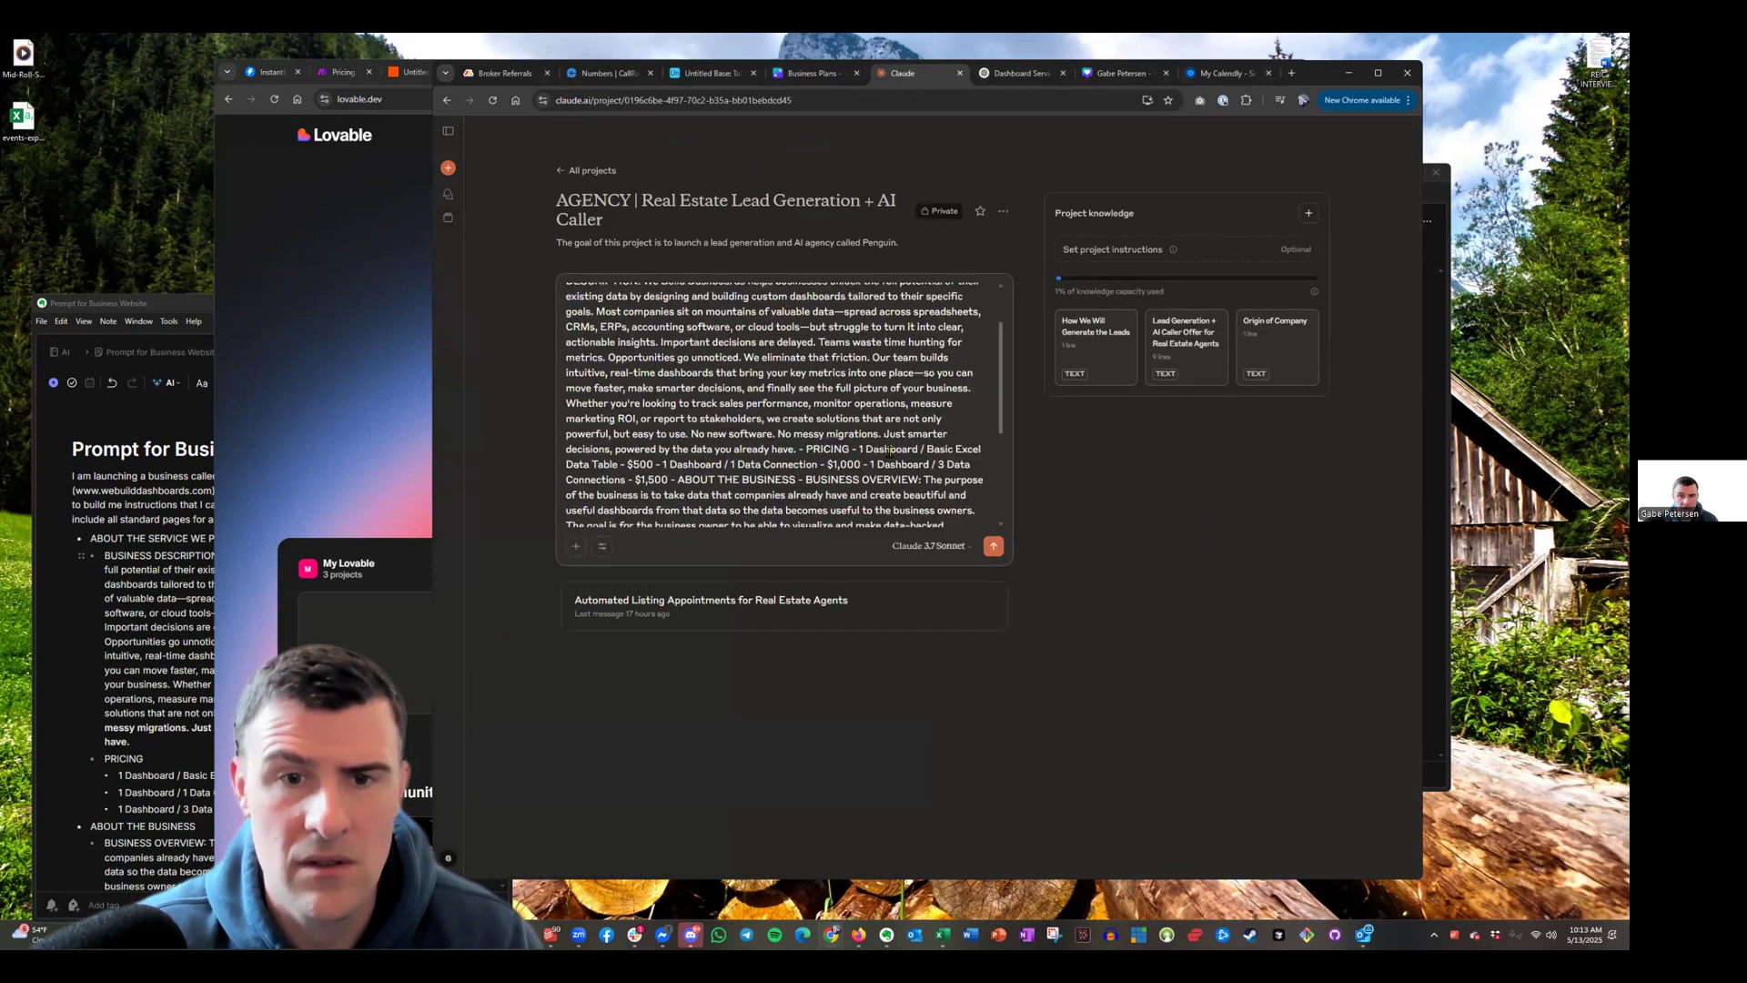
pyautogui.scroll(1, 889, 450)
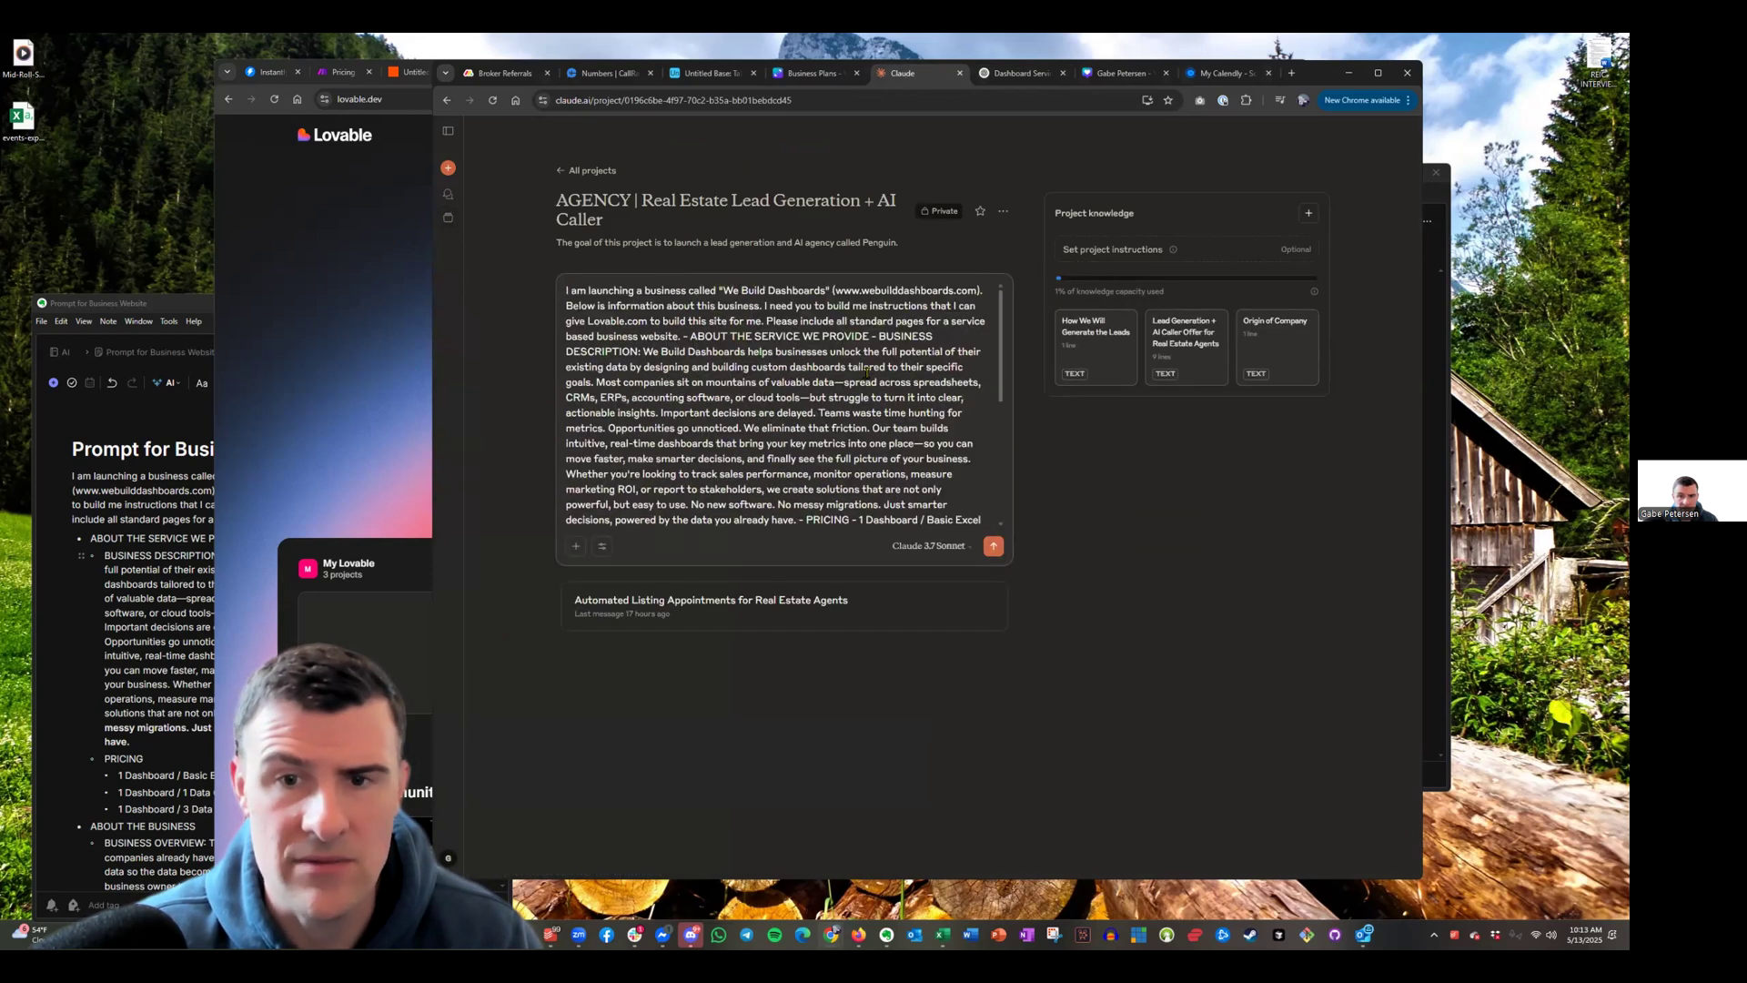
pyautogui.click(994, 546)
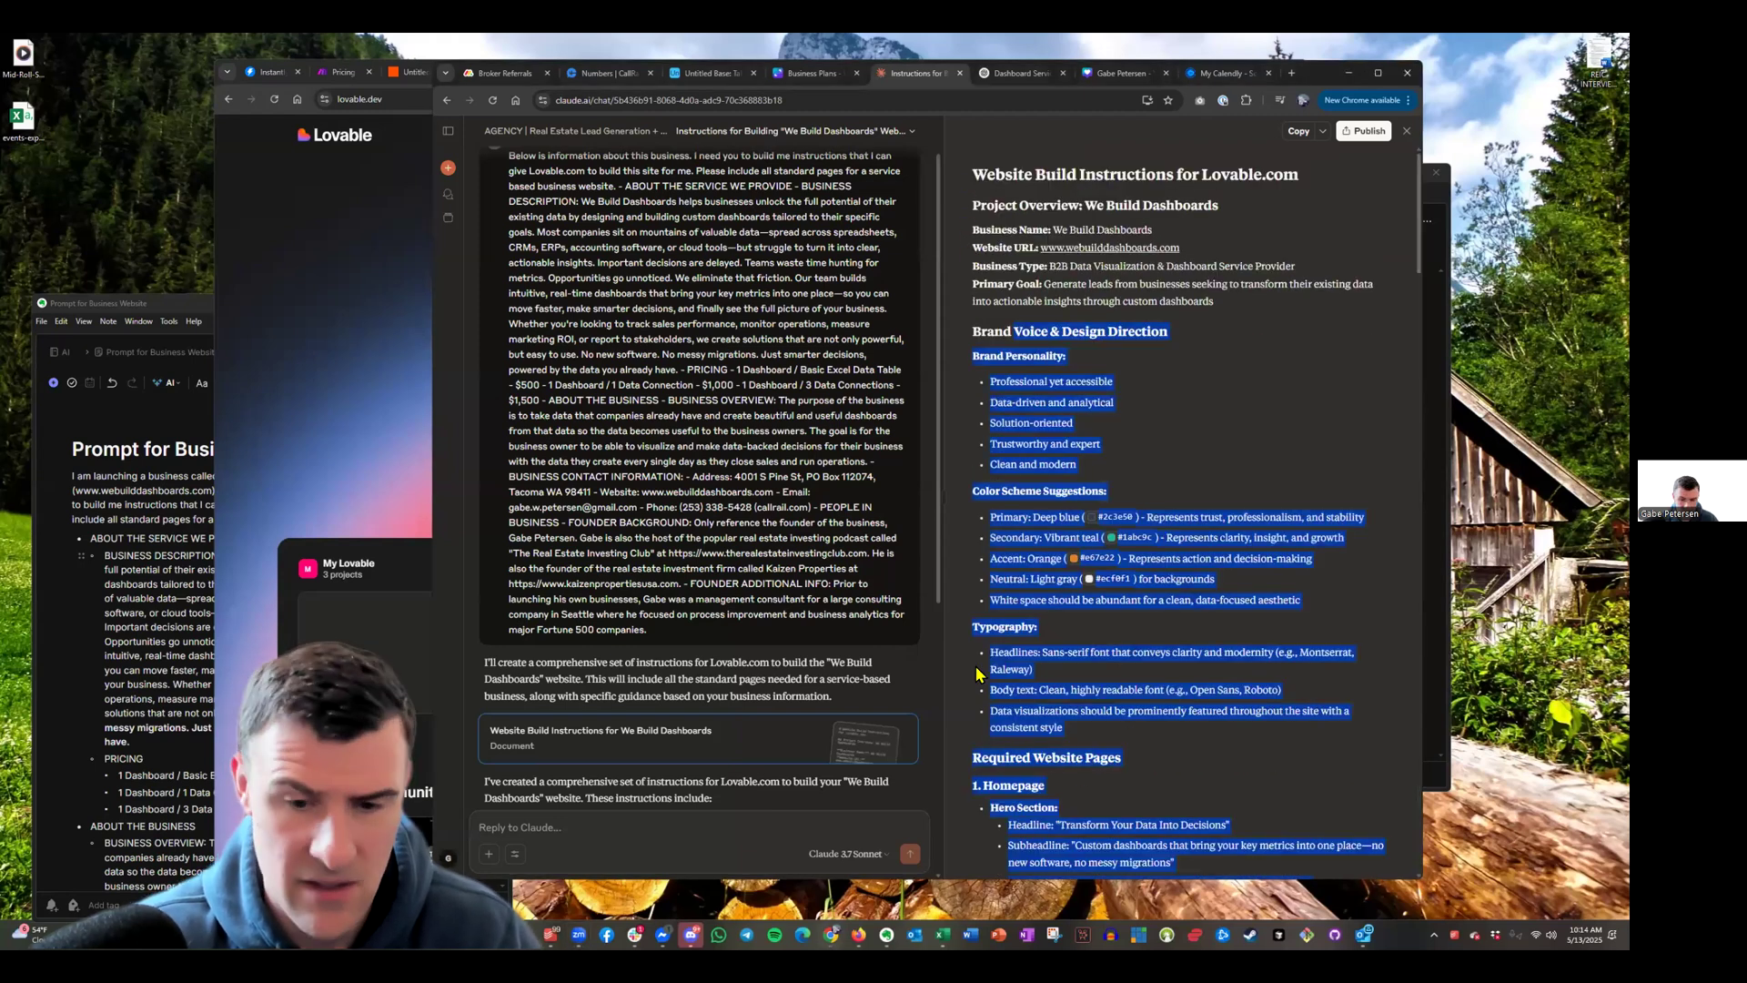
# Select all the text of Claude's Website Build Instructions document with Ctrl+A
pyautogui.hotkey('ctrl', 'a')
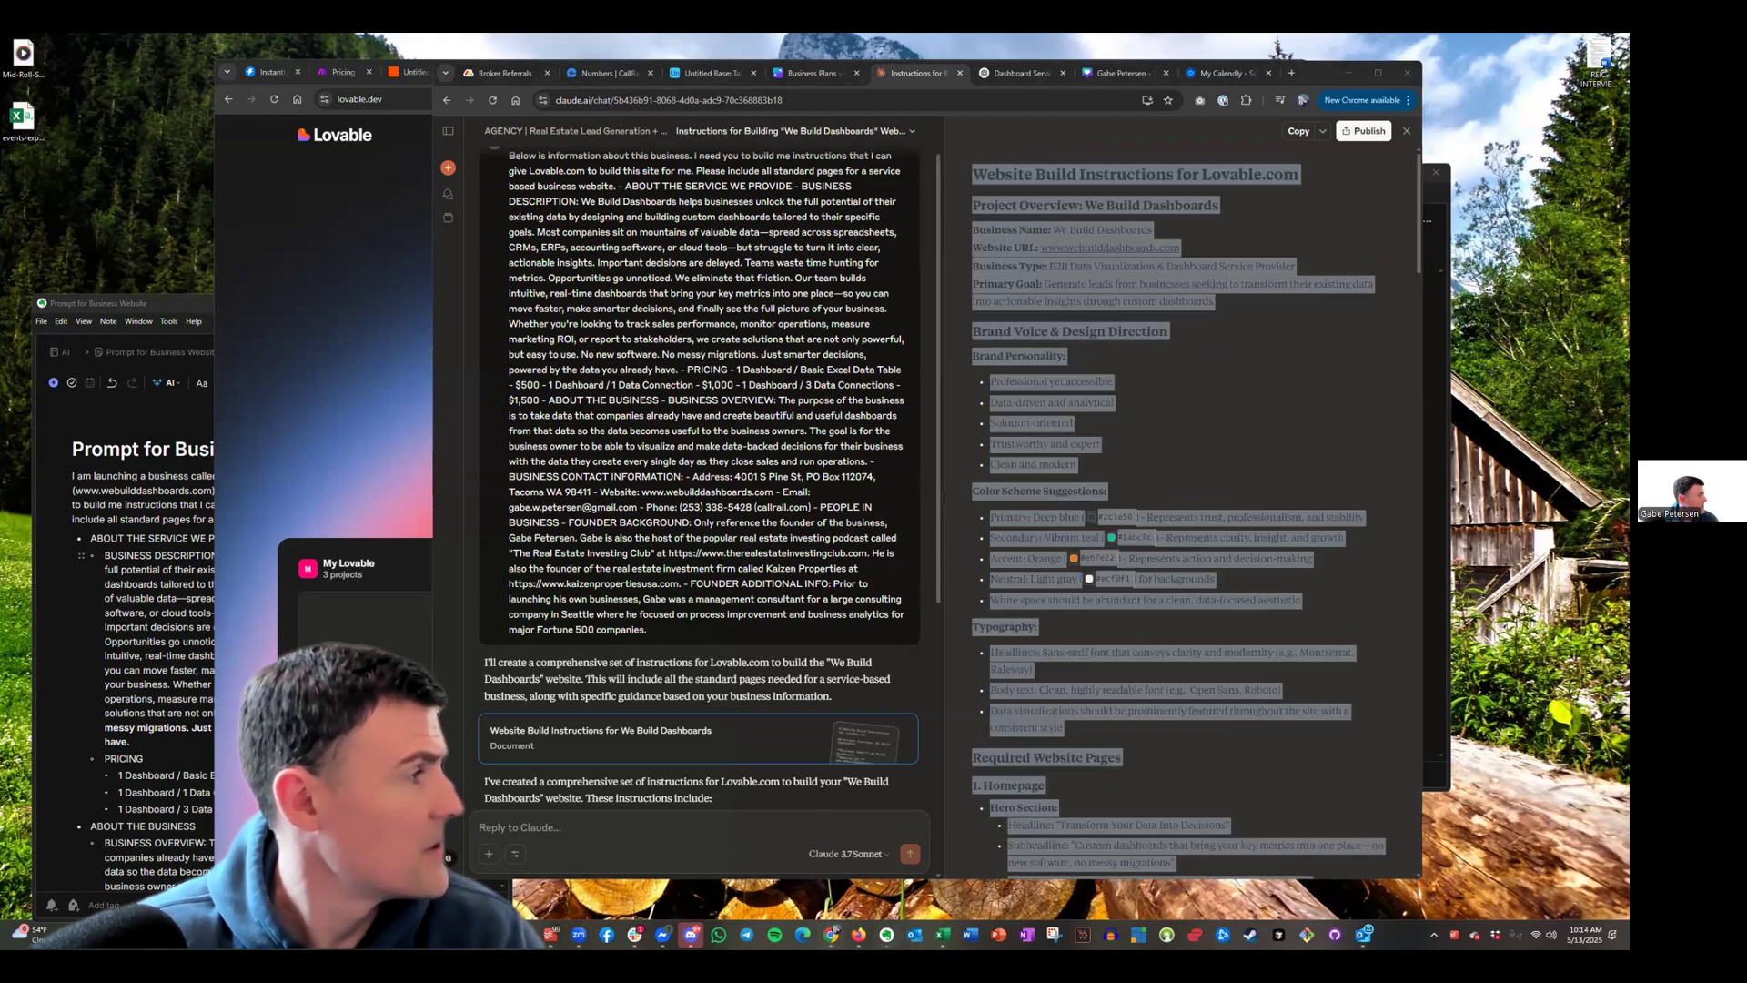
# Create a new note titled 'PROMPT FOR LOVABLE WEBUILDDASHBOARDS' and paste the build instructions into it
pyautogui.hotkey('ctrl', 'alt', 'n')
pyautogui.write('PROMPT FOR LOVABLE WEBUILDDASHBOARDS')
pyautogui.press('Return')
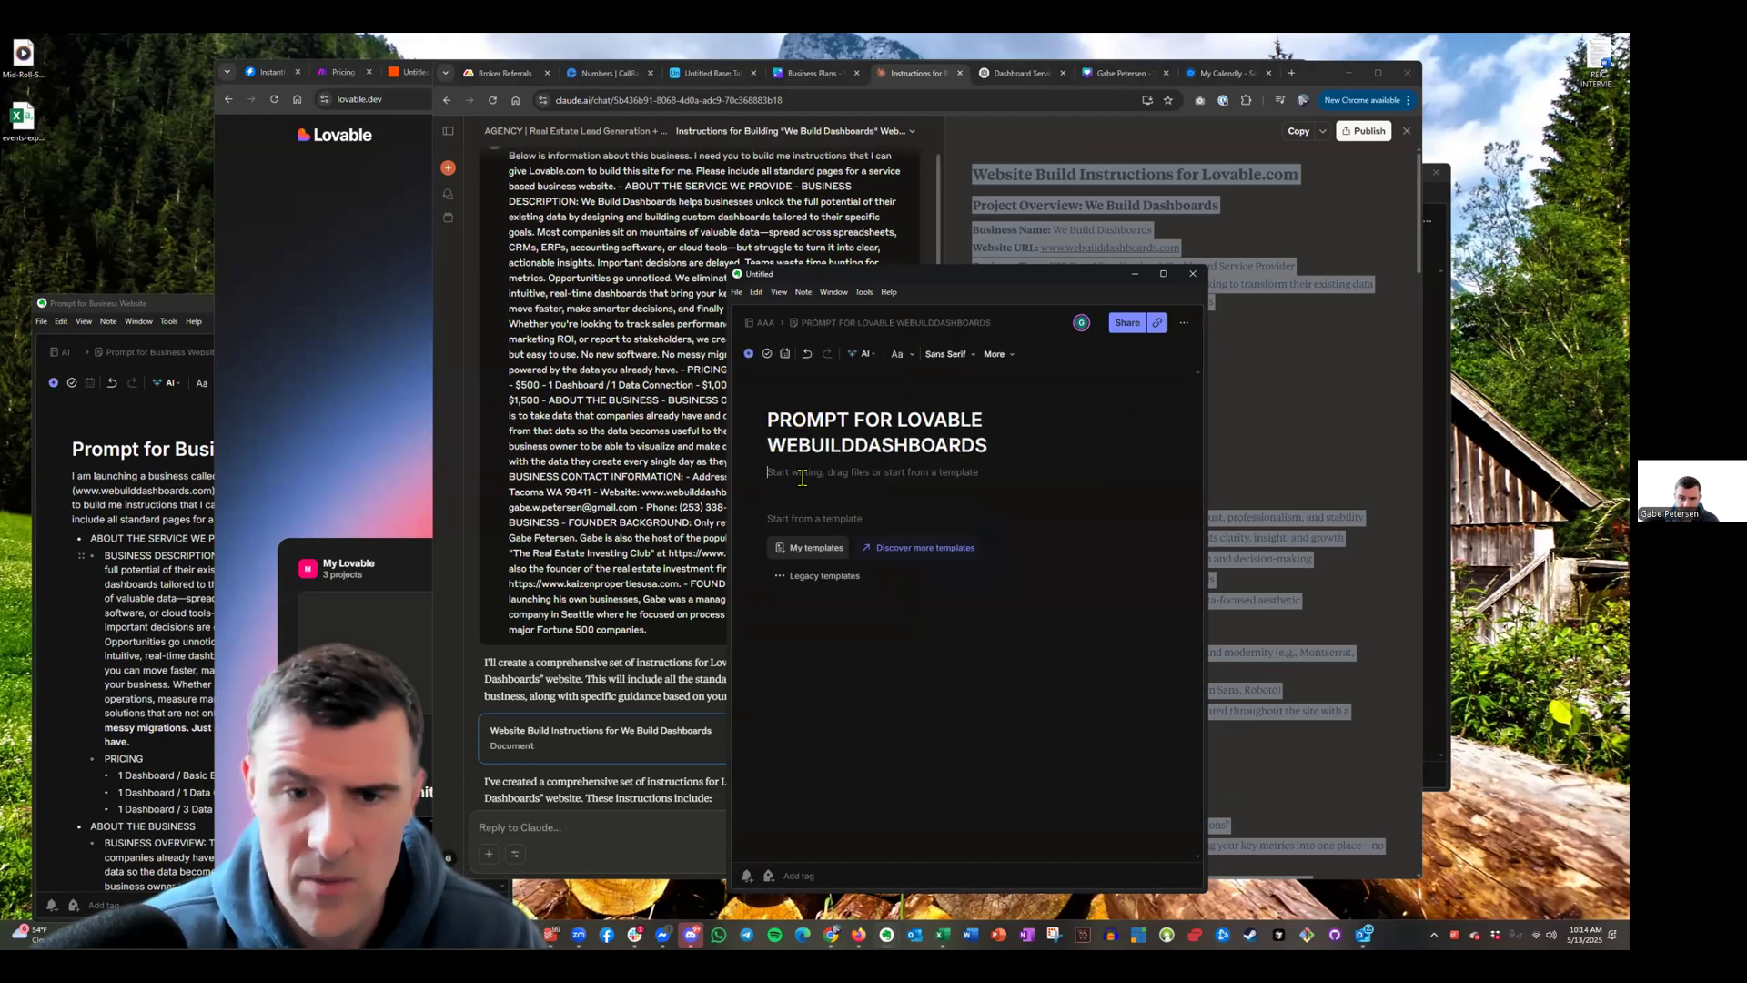
pyautogui.hotkey('ctrl', 'v')
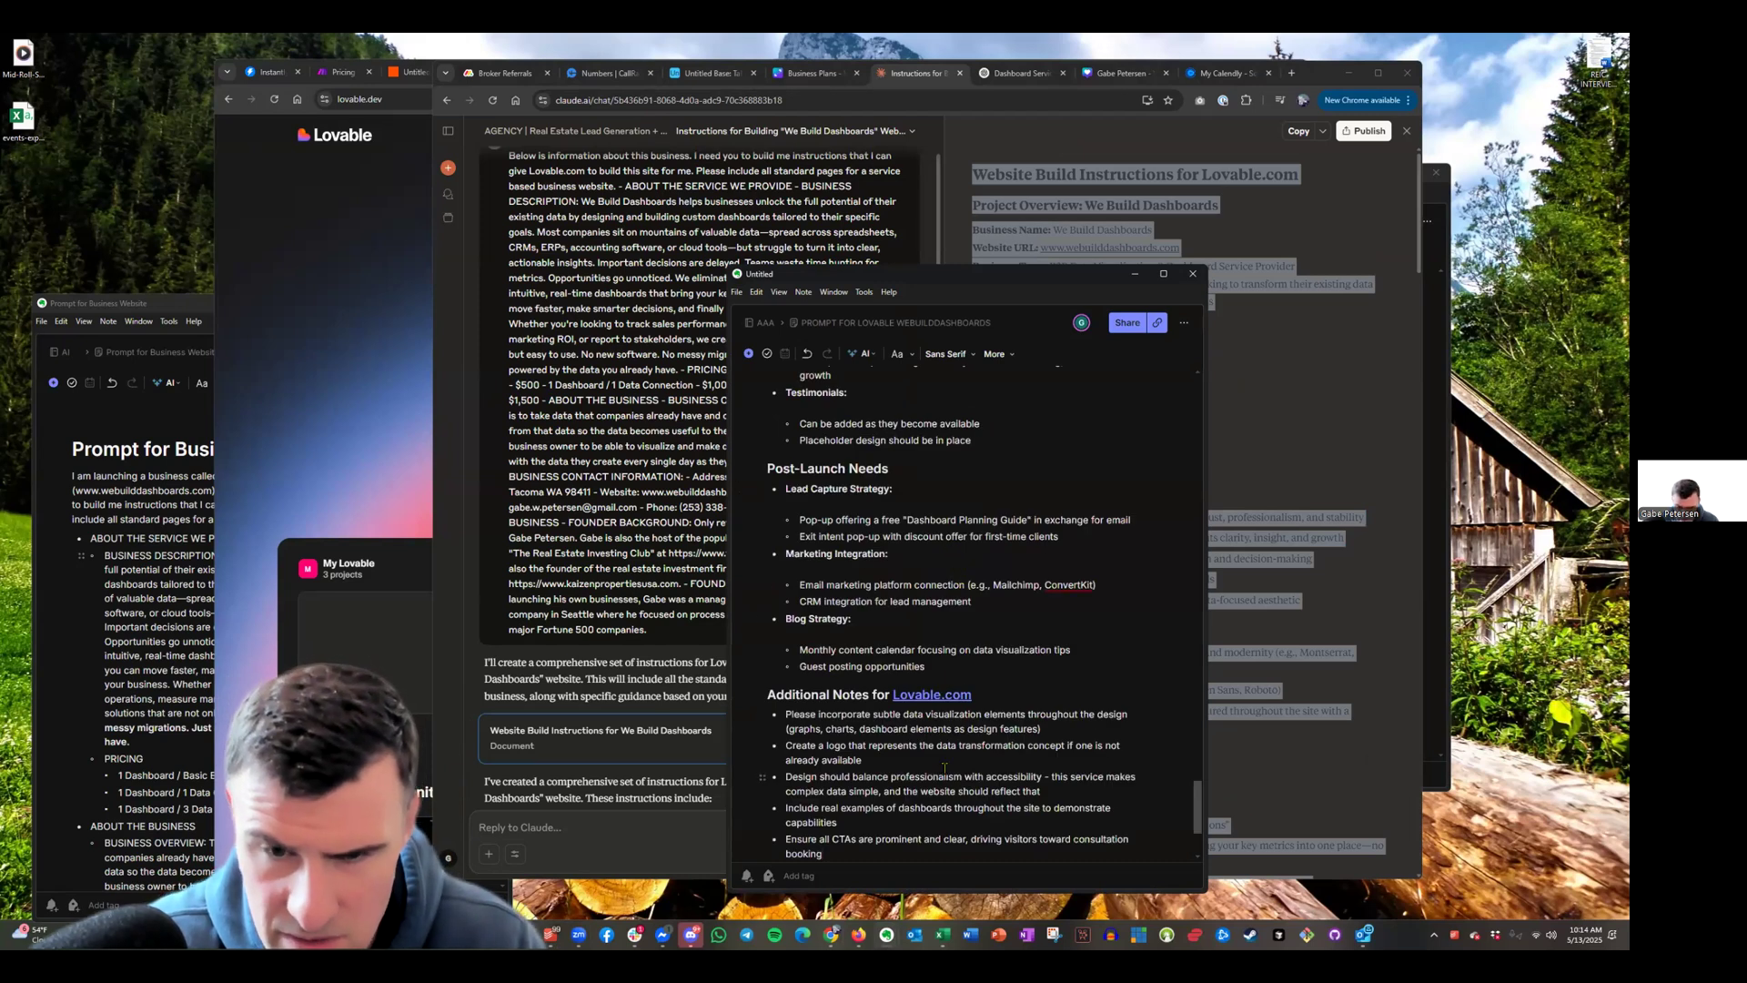
# Look over the pasted instructions down to Homepage, then bring the Claude chat back
pyautogui.scroll(20, 945, 769)
pyautogui.scroll(5, 947, 757)
pyautogui.scroll(5, 881, 629)
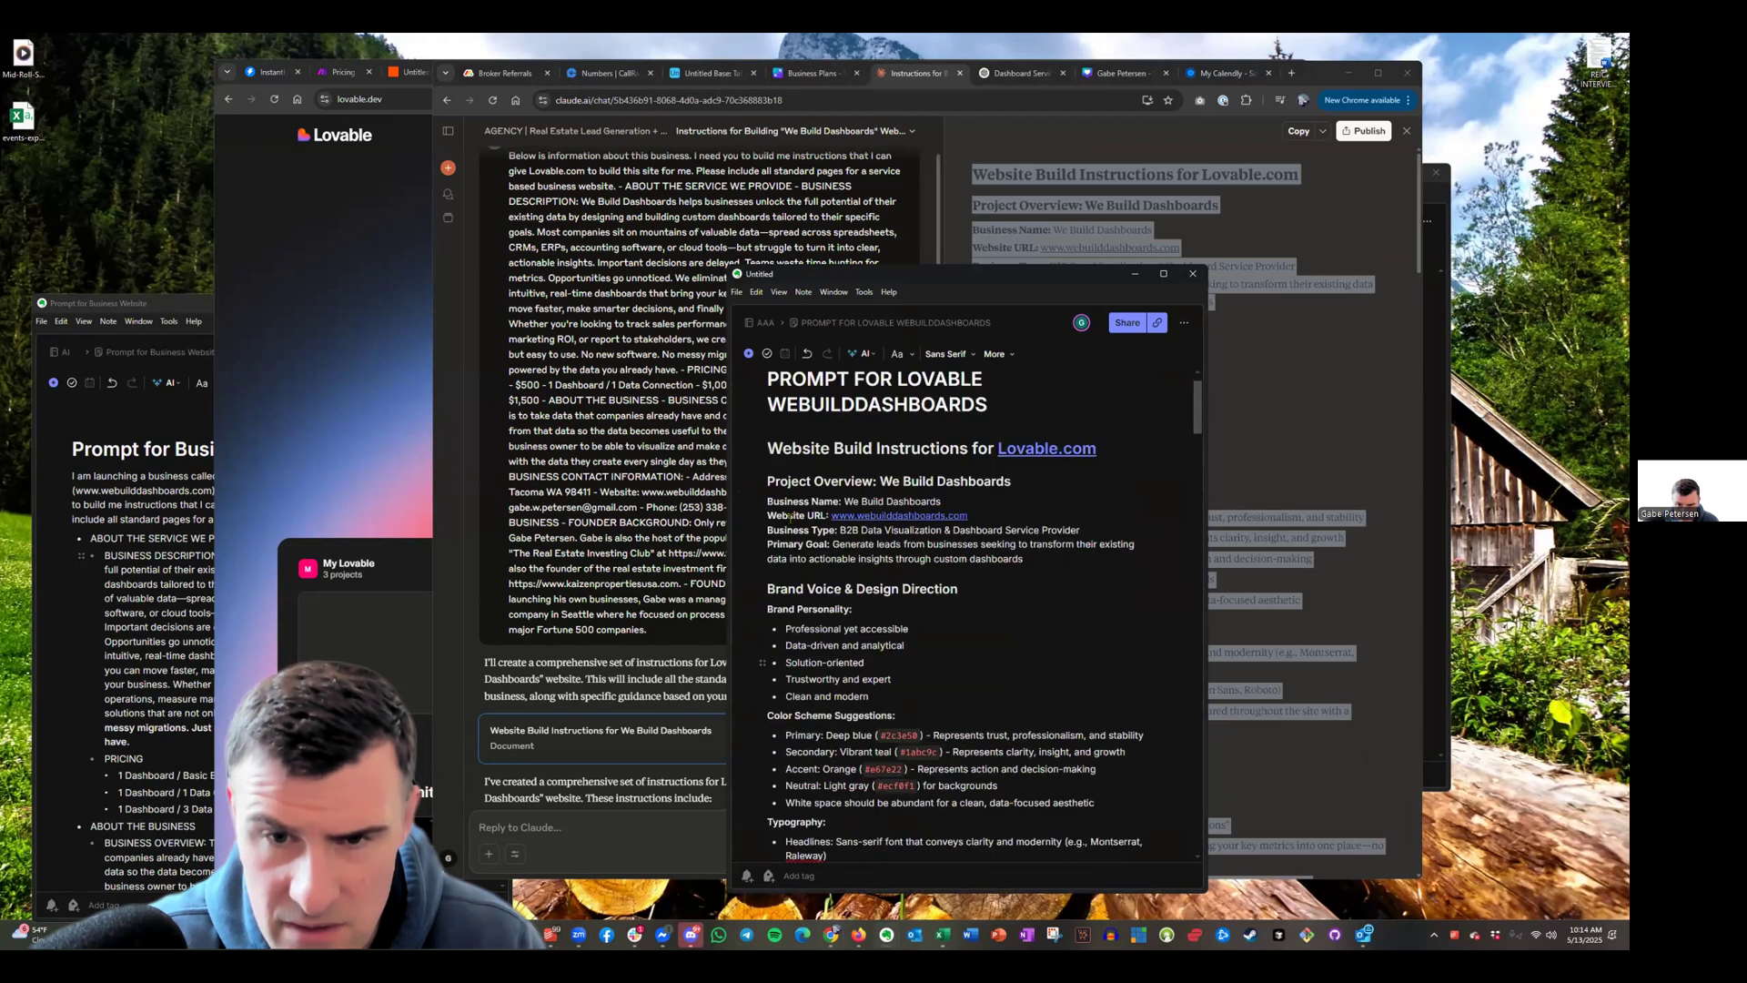
pyautogui.scroll(-3, 880, 625)
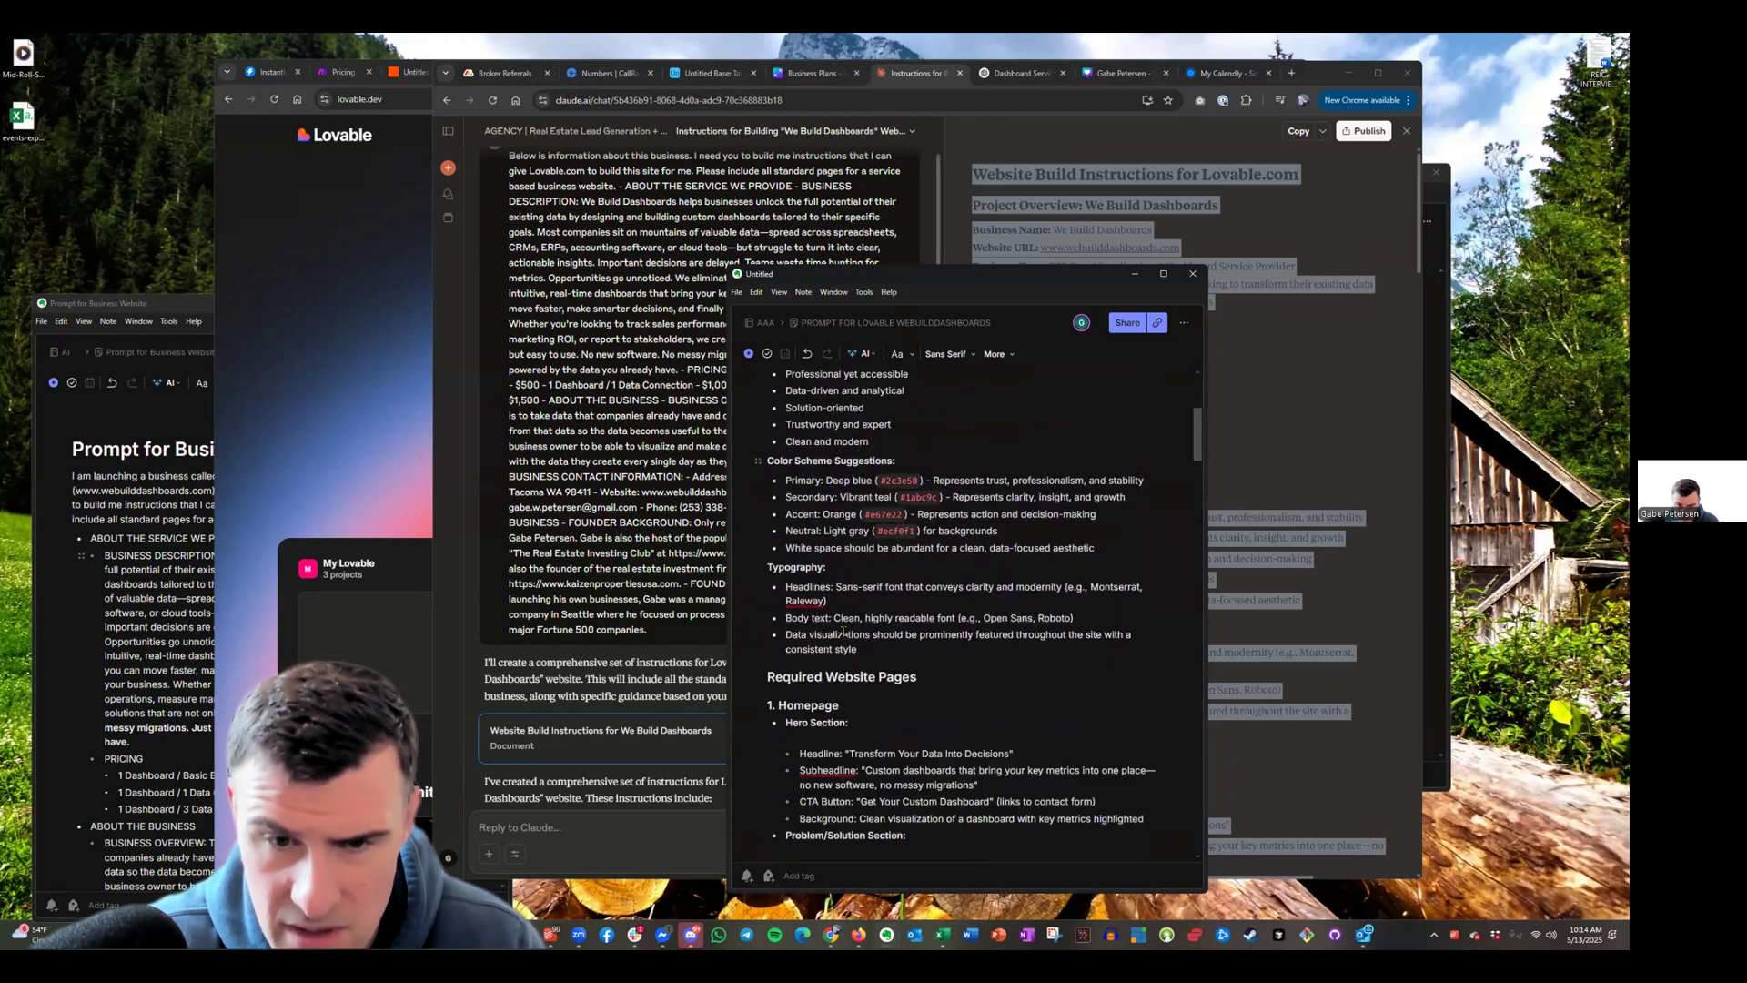
pyautogui.scroll(-1, 878, 617)
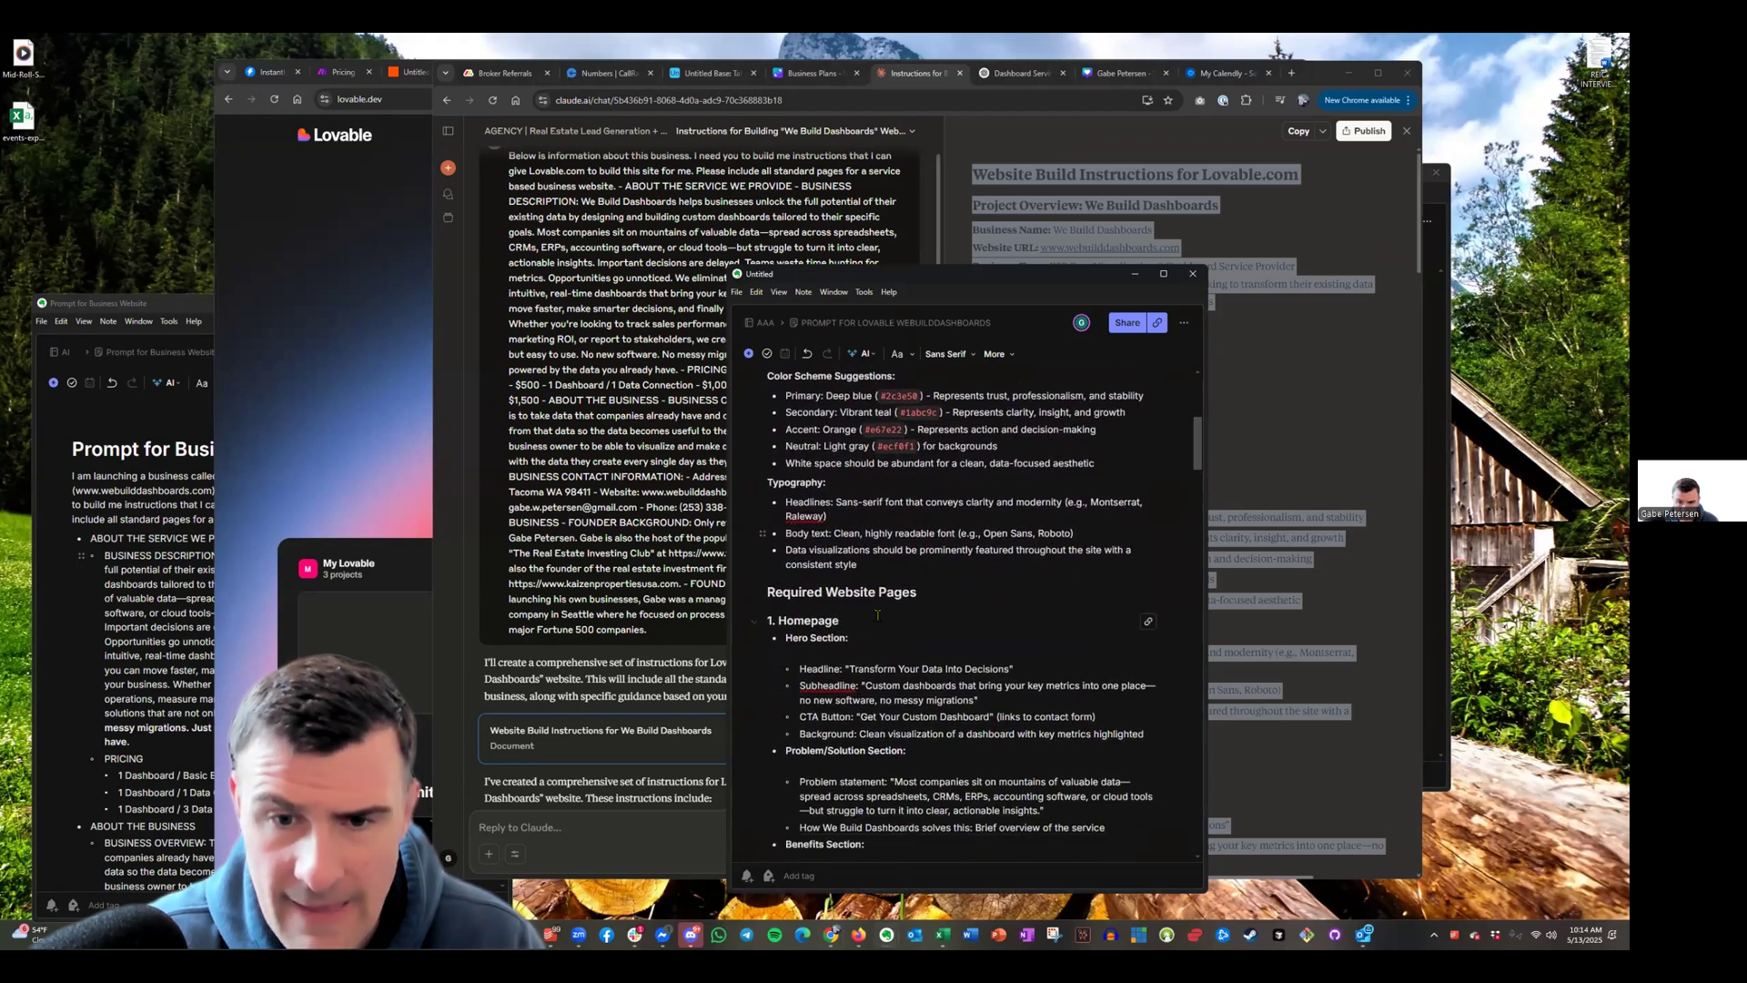
pyautogui.click(791, 123)
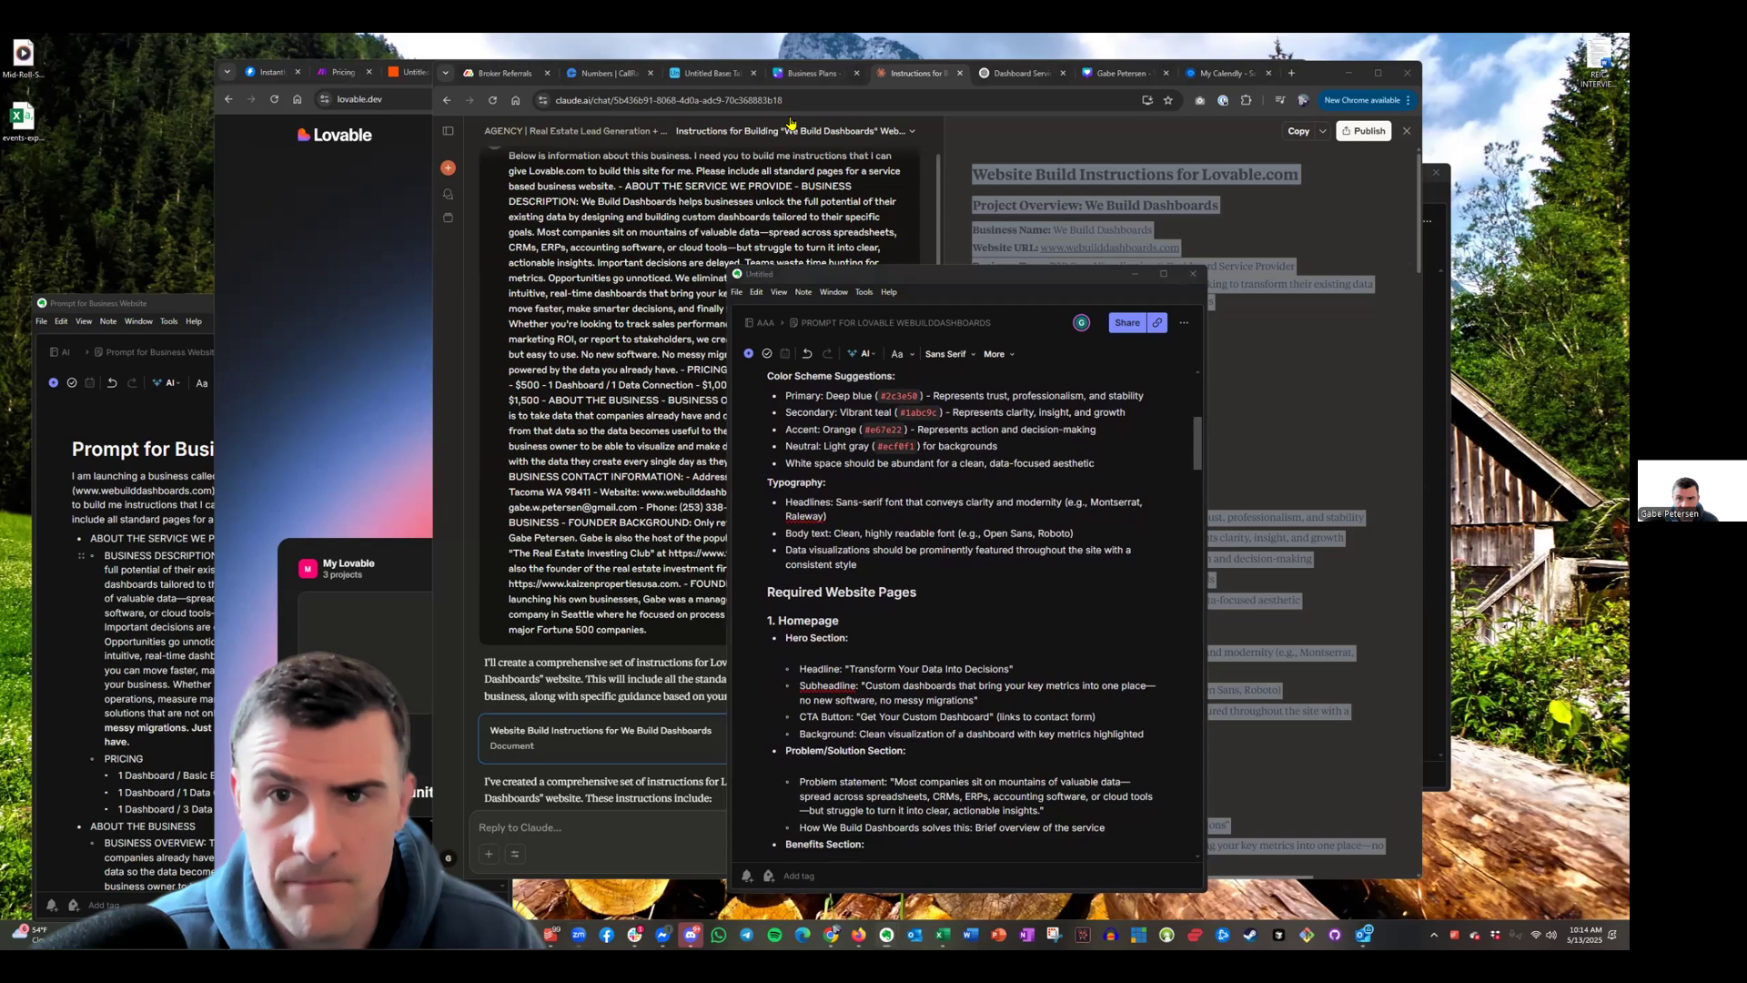
pyautogui.scroll(-1, 953, 595)
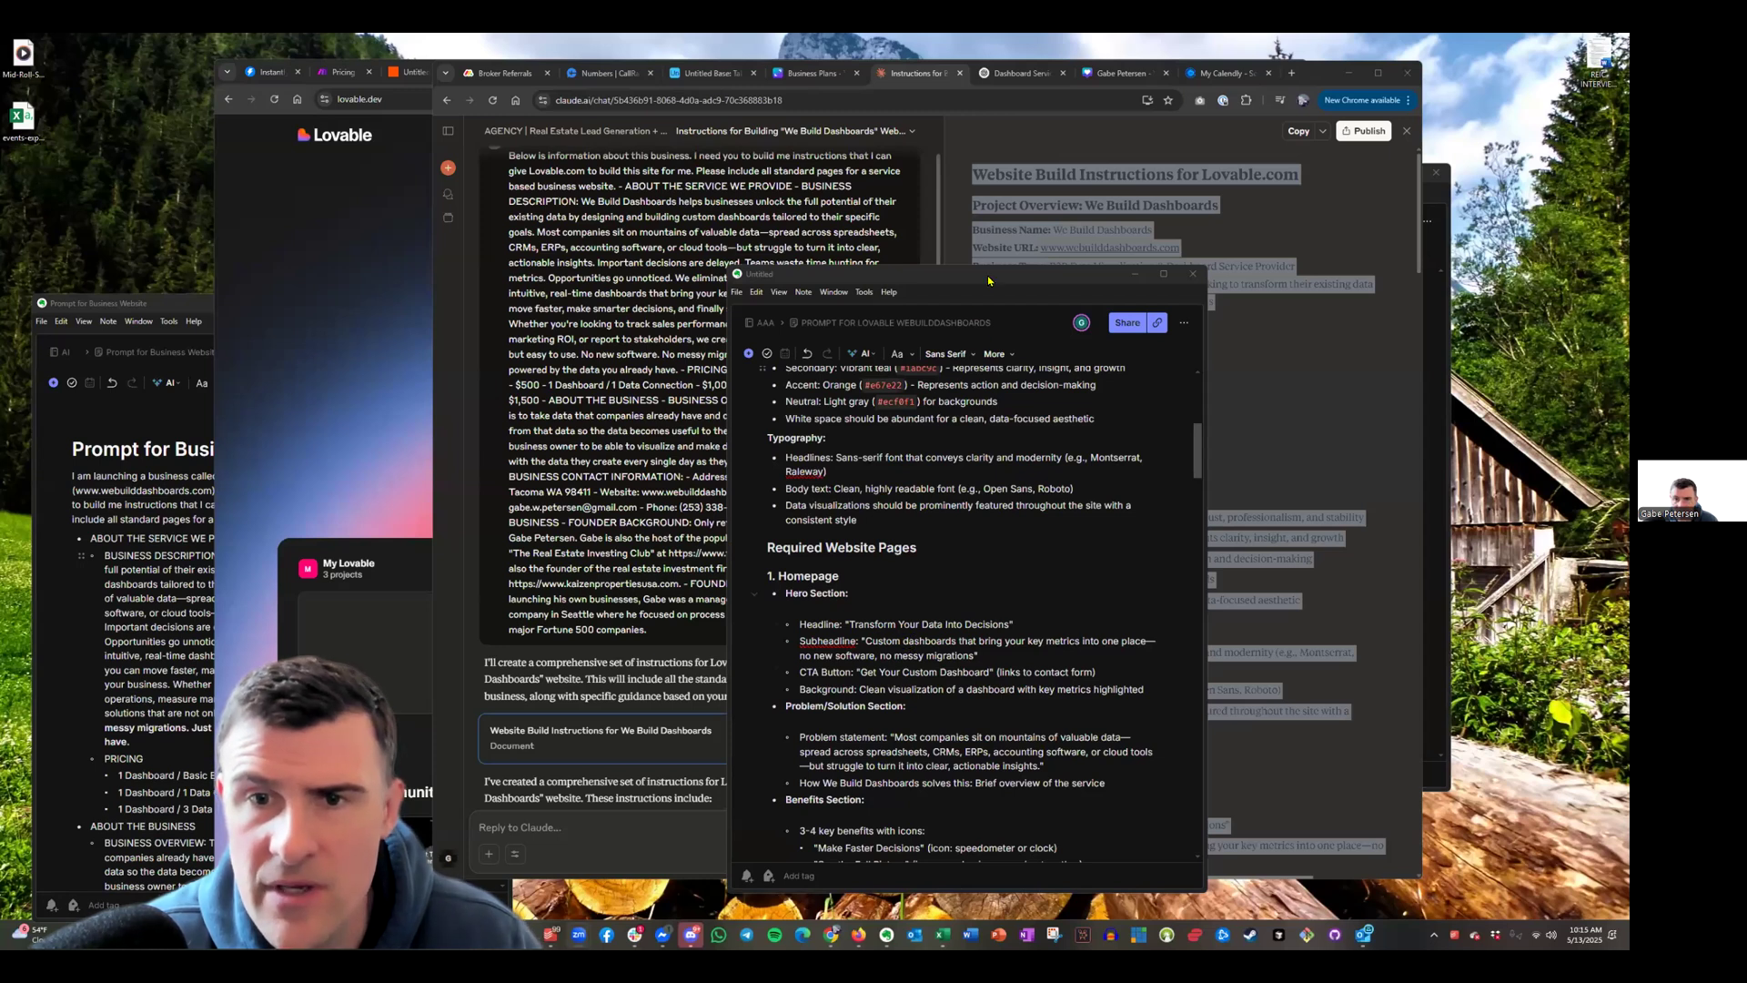
pyautogui.scroll(-2, 988, 280)
pyautogui.click(1215, 823)
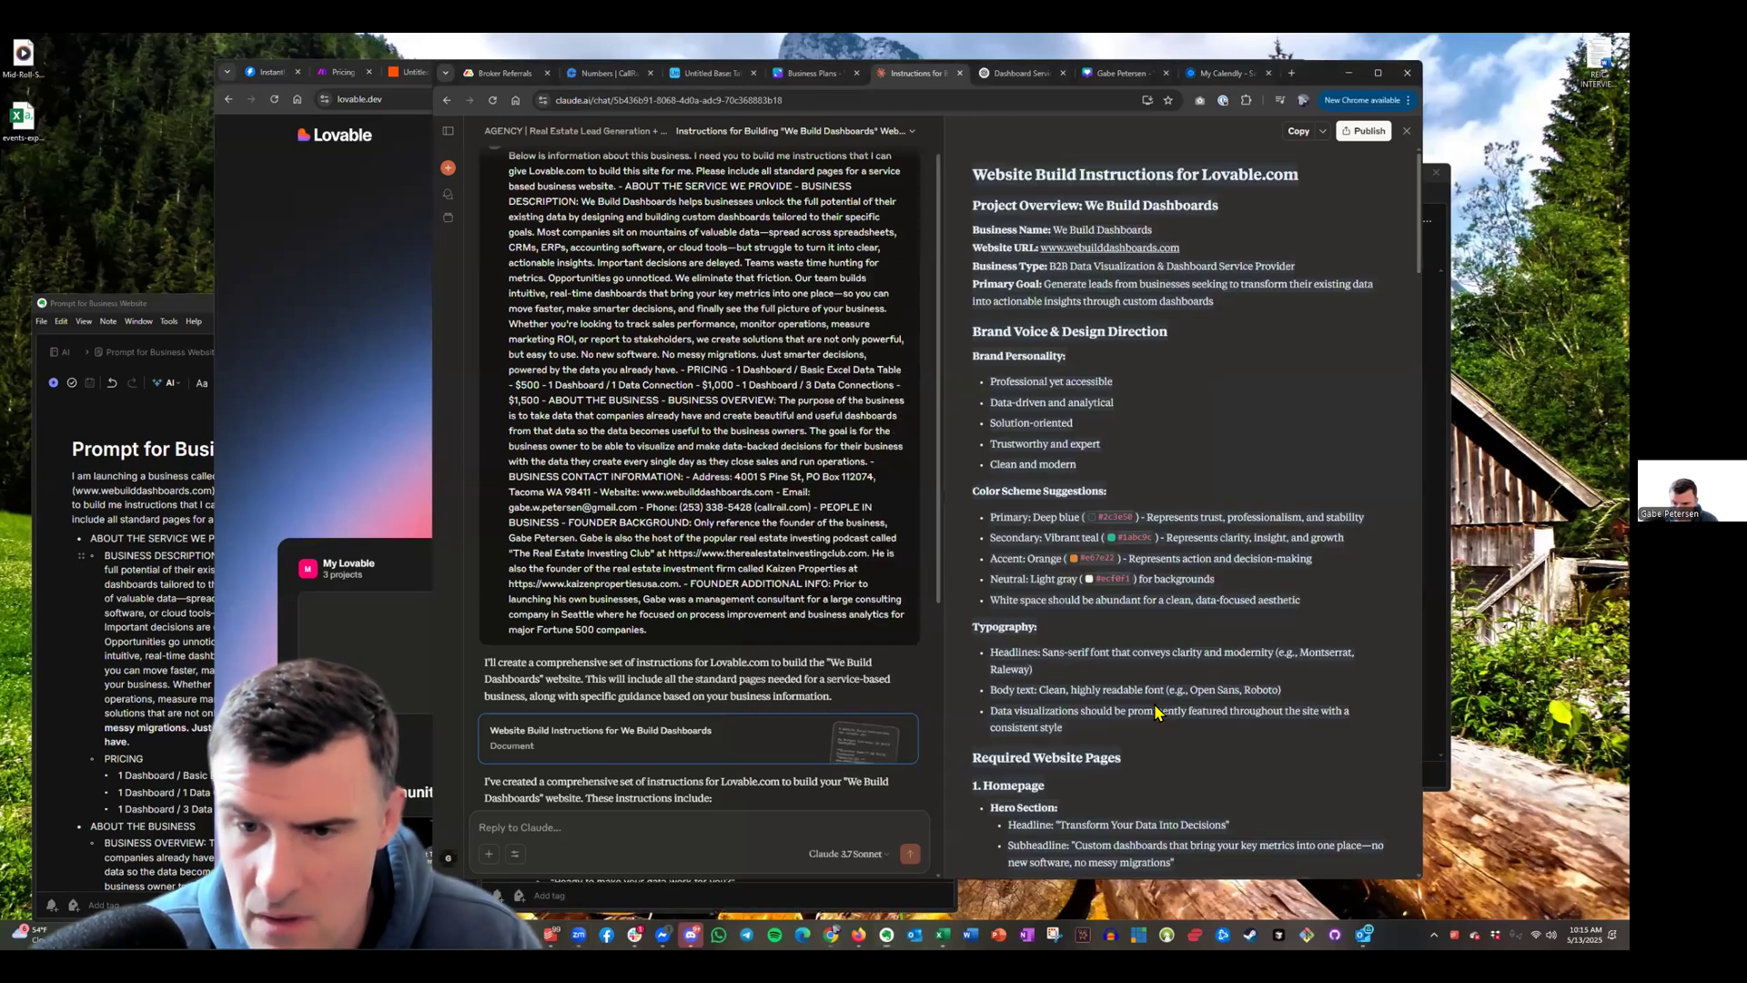
# Select the instructions from the title through Additional Notes, then move Claude aside to reveal Lovable
pyautogui.scroll(-6, 1259, 528)
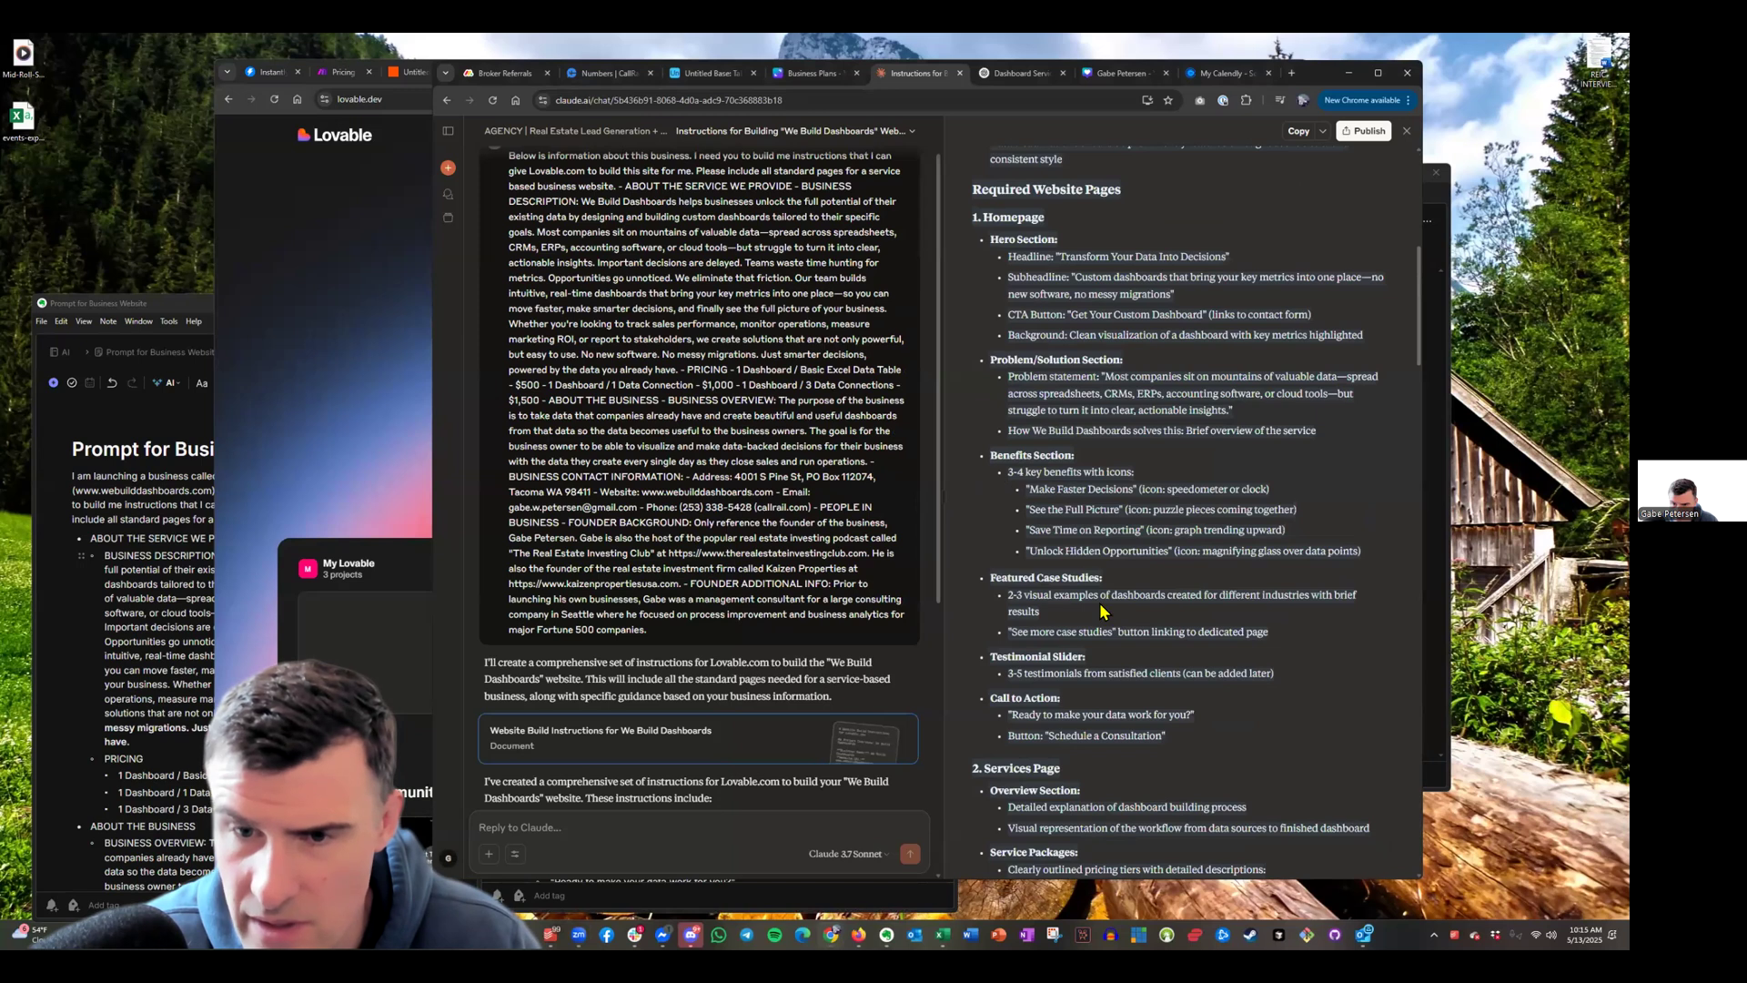
pyautogui.scroll(5, 1101, 609)
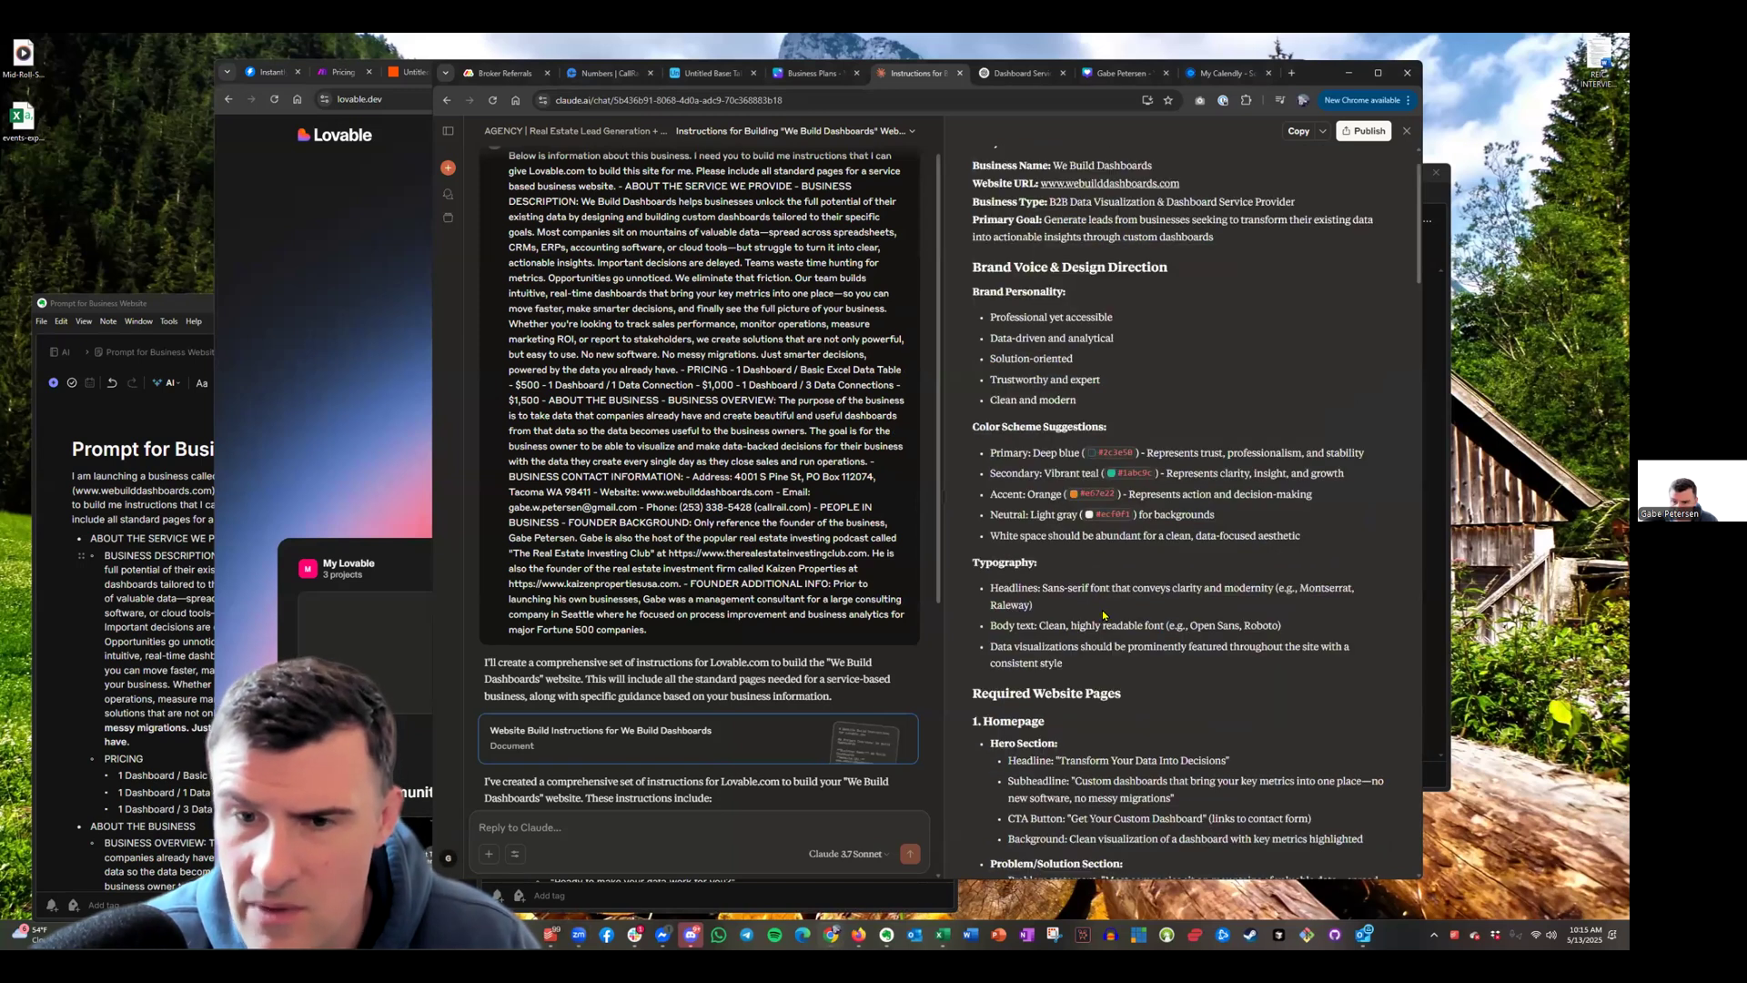
pyautogui.scroll(-2, 1103, 615)
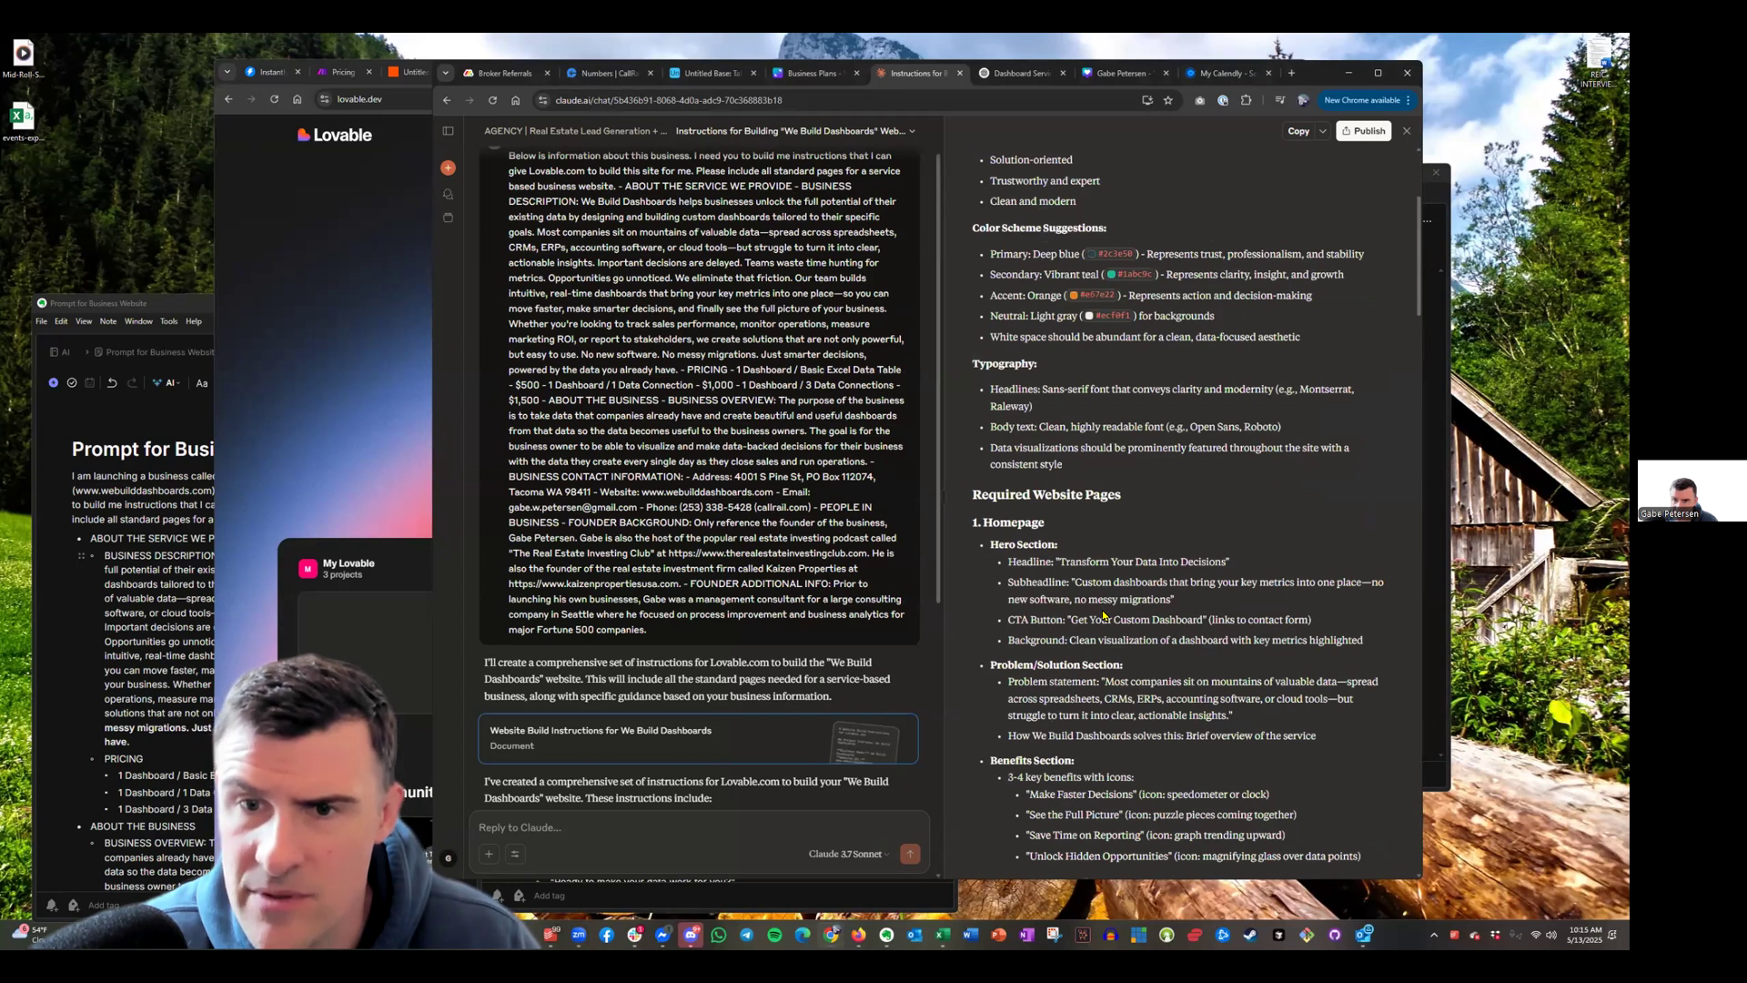
pyautogui.scroll(-6, 1104, 616)
pyautogui.scroll(5, 1105, 613)
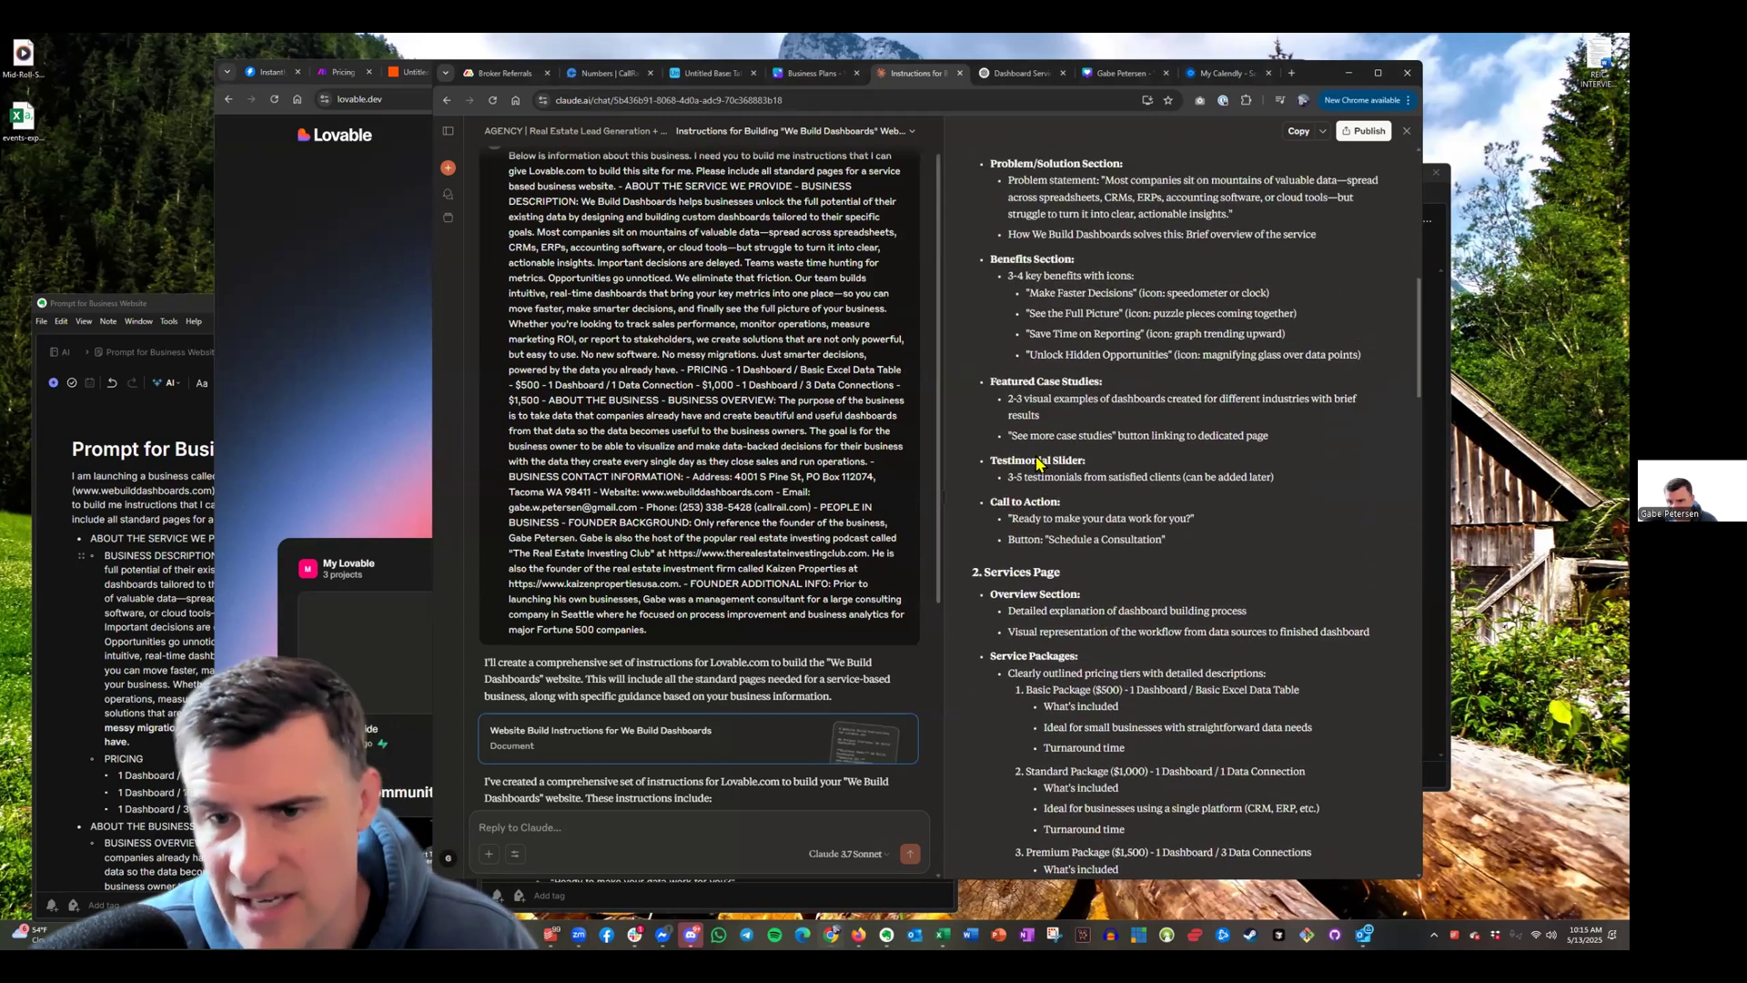
pyautogui.scroll(3, 1192, 452)
pyautogui.moveTo(968, 173); pyautogui.dragTo(1405, 850)
pyautogui.scroll(-3, 1265, 609)
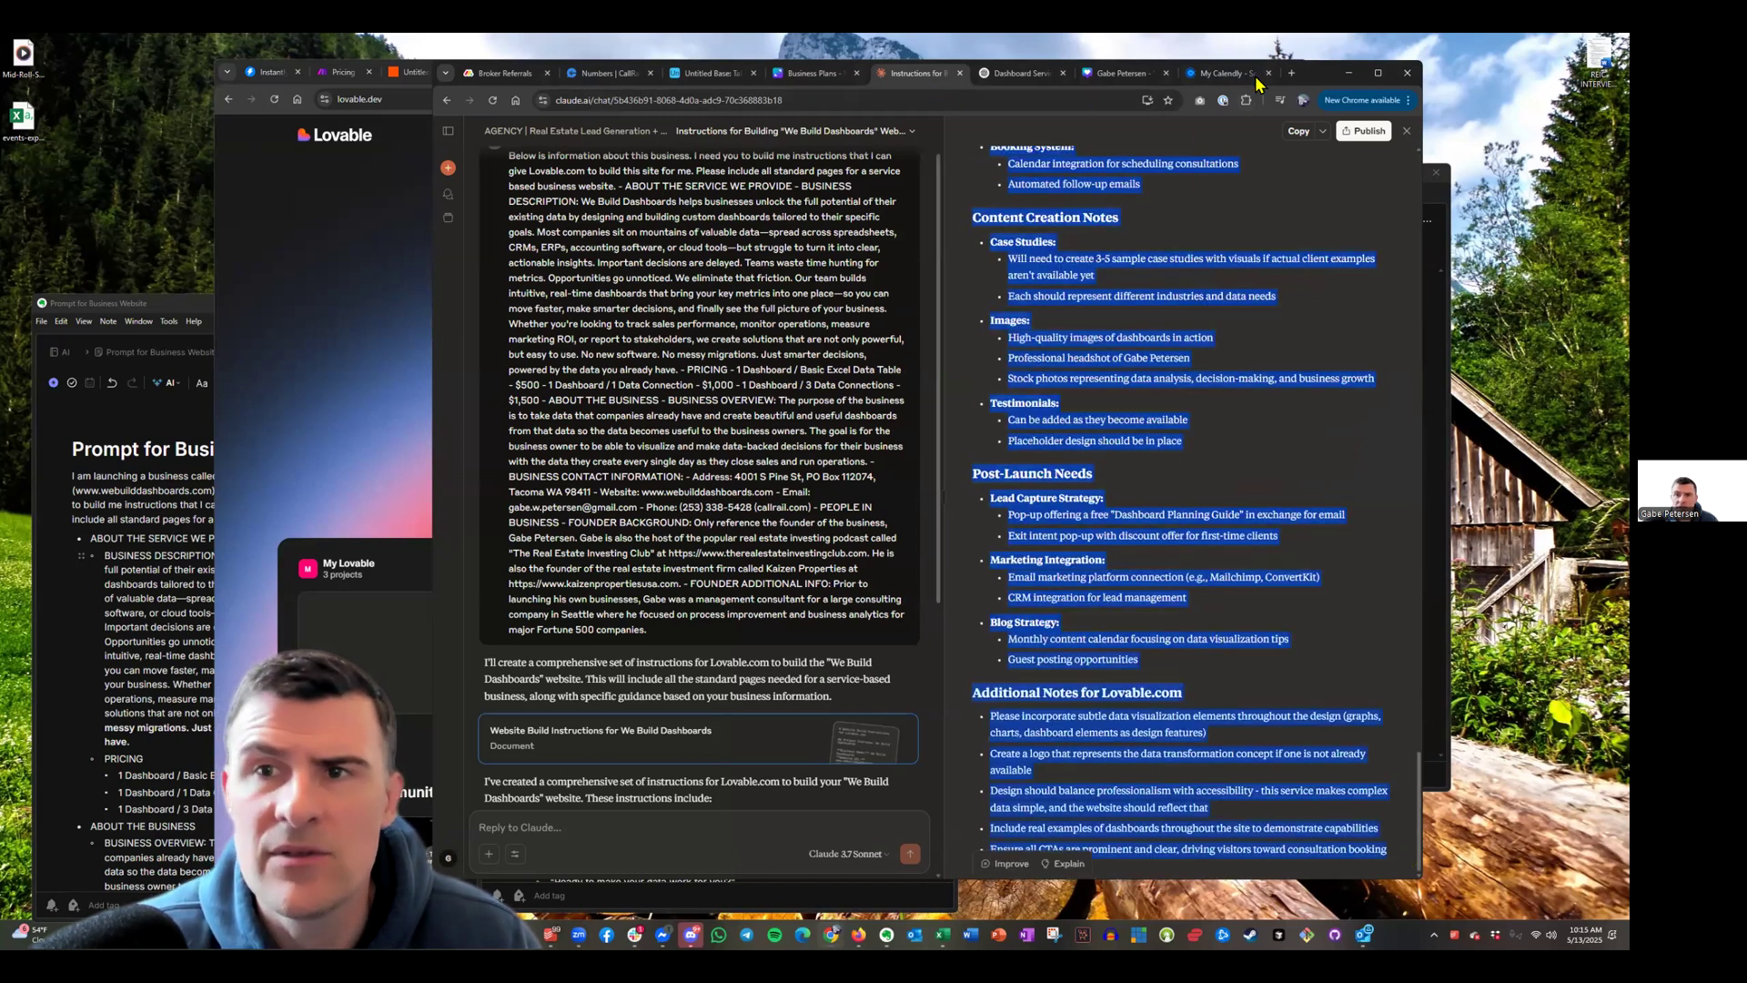
pyautogui.moveTo(1314, 69); pyautogui.dragTo(1322, 135)
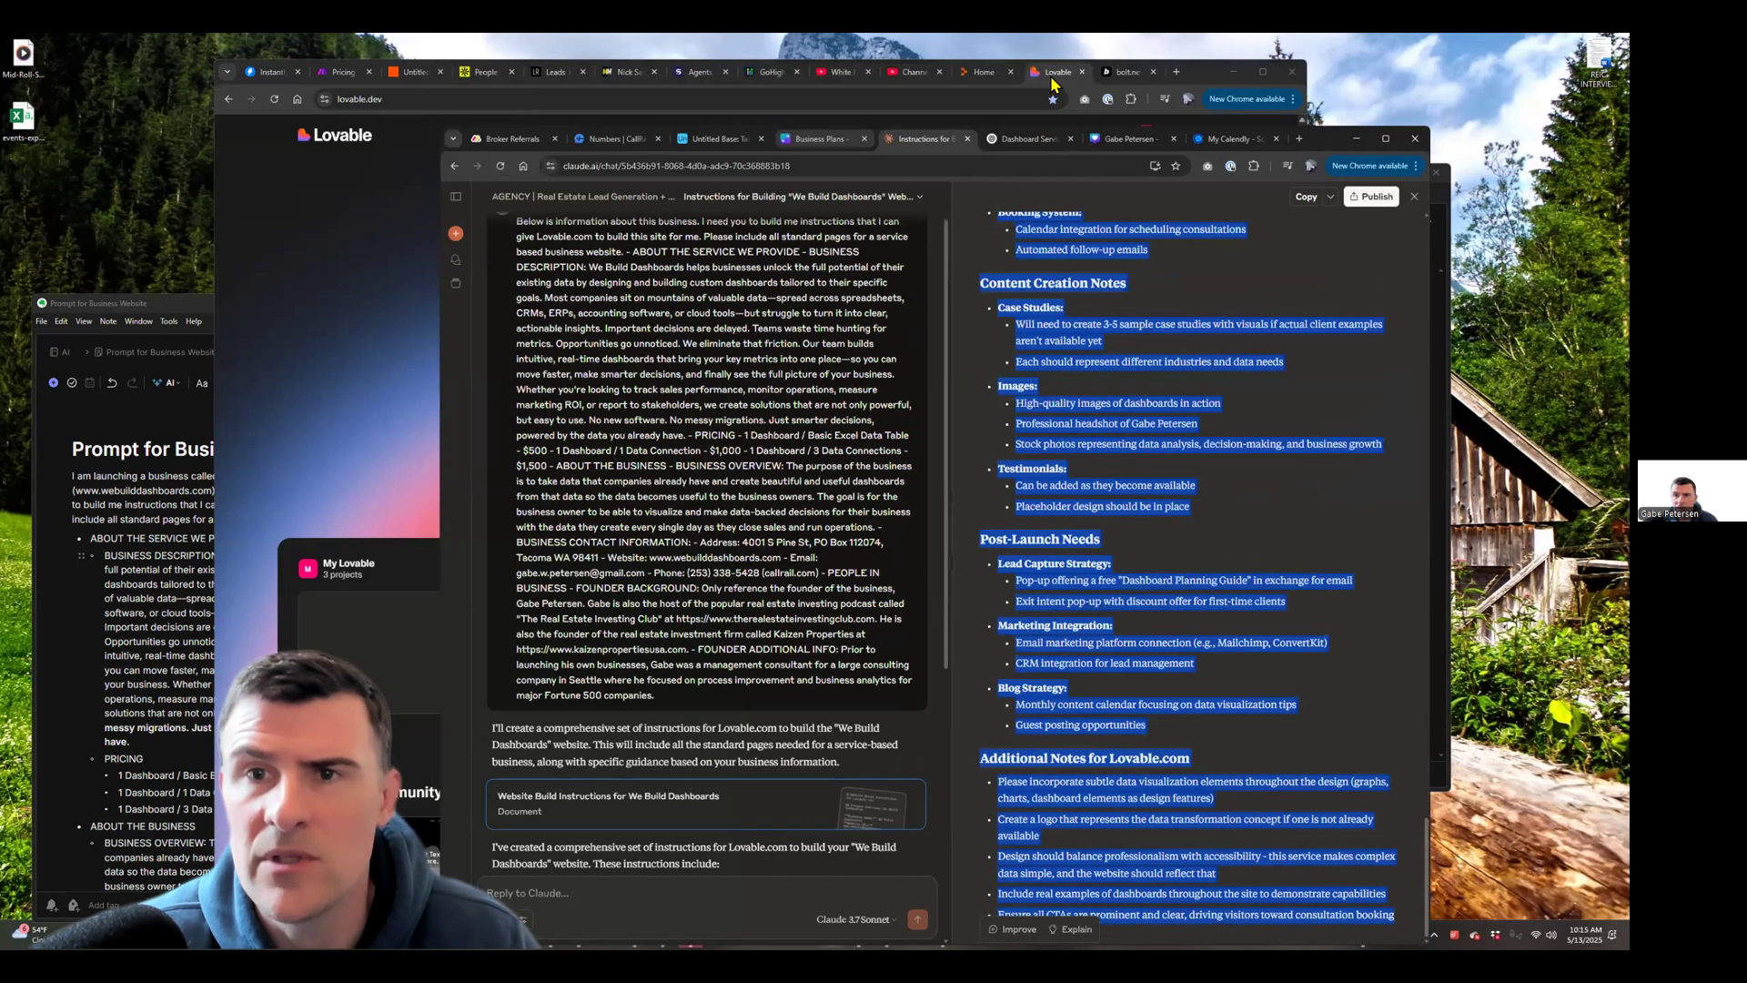
# Paste the We Build Dashboards instructions into Lovable's build prompt and return to Claude
pyautogui.hotkey('alt', 'Tab')
pyautogui.hotkey('ctrl', 'v')
pyautogui.scroll(5, 910, 391)
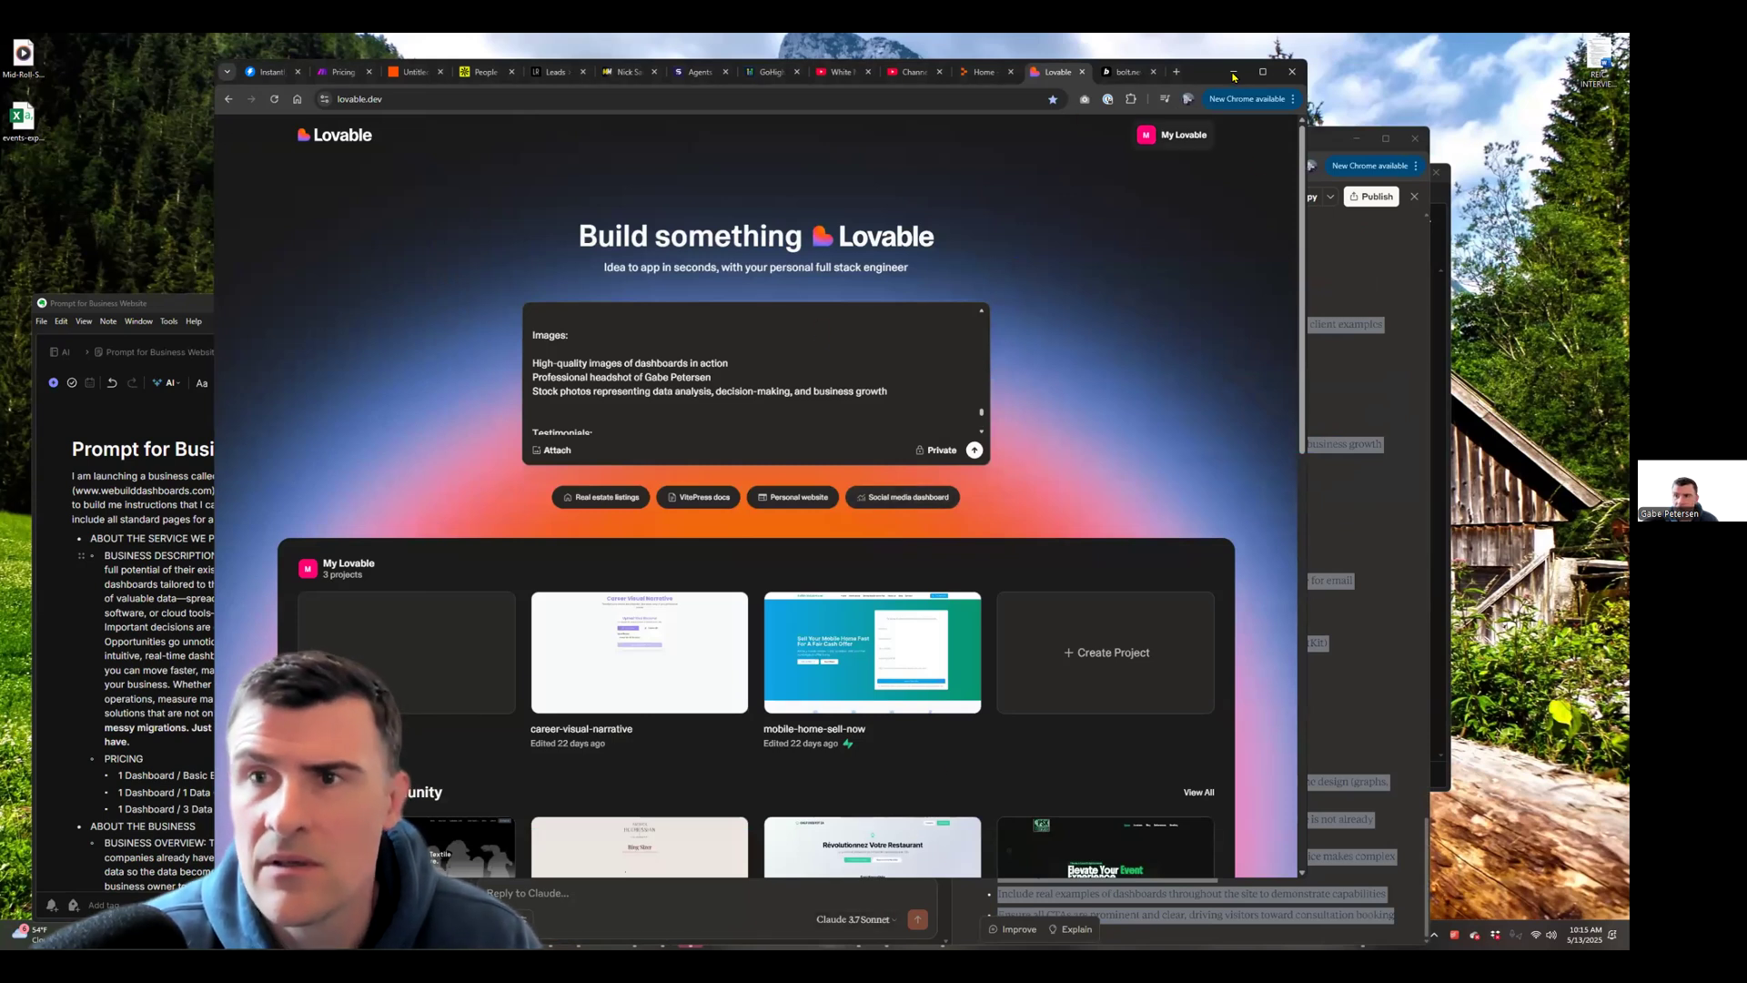
pyautogui.hotkey('alt', 'Tab')
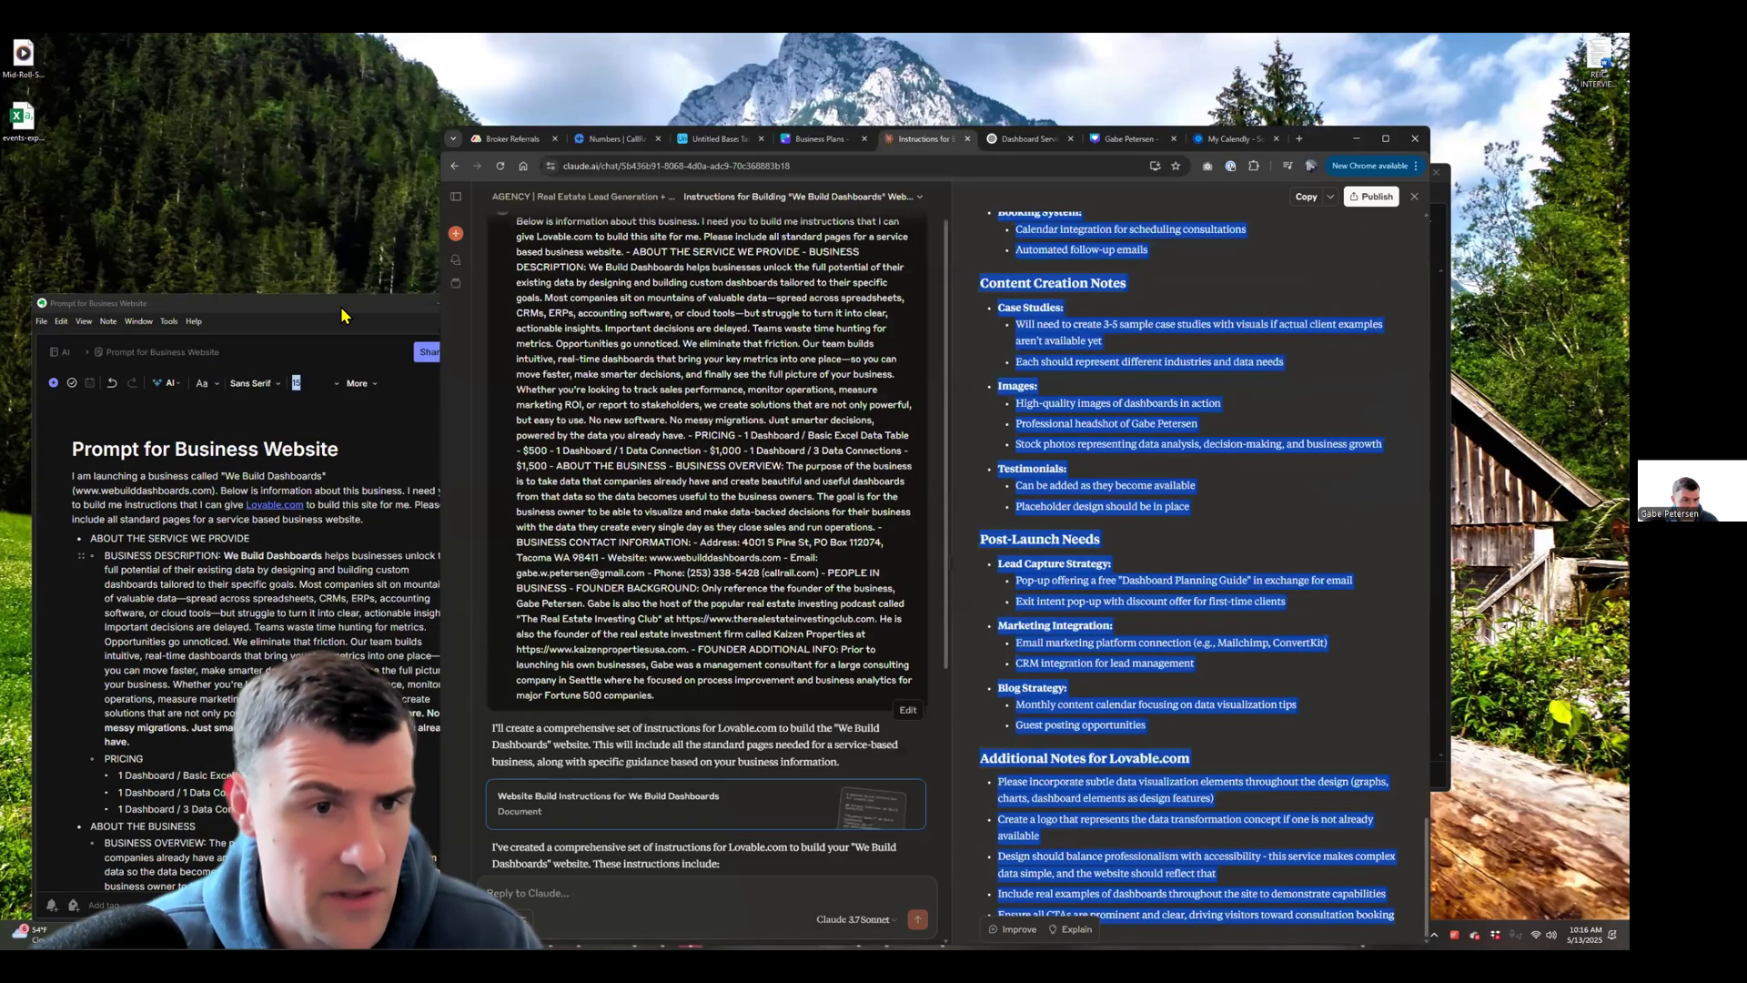
# Review the Lovable prompt note, close the WeBuildDashboards.com note and show the desktop
pyautogui.moveTo(341, 315); pyautogui.dragTo(330, 277)
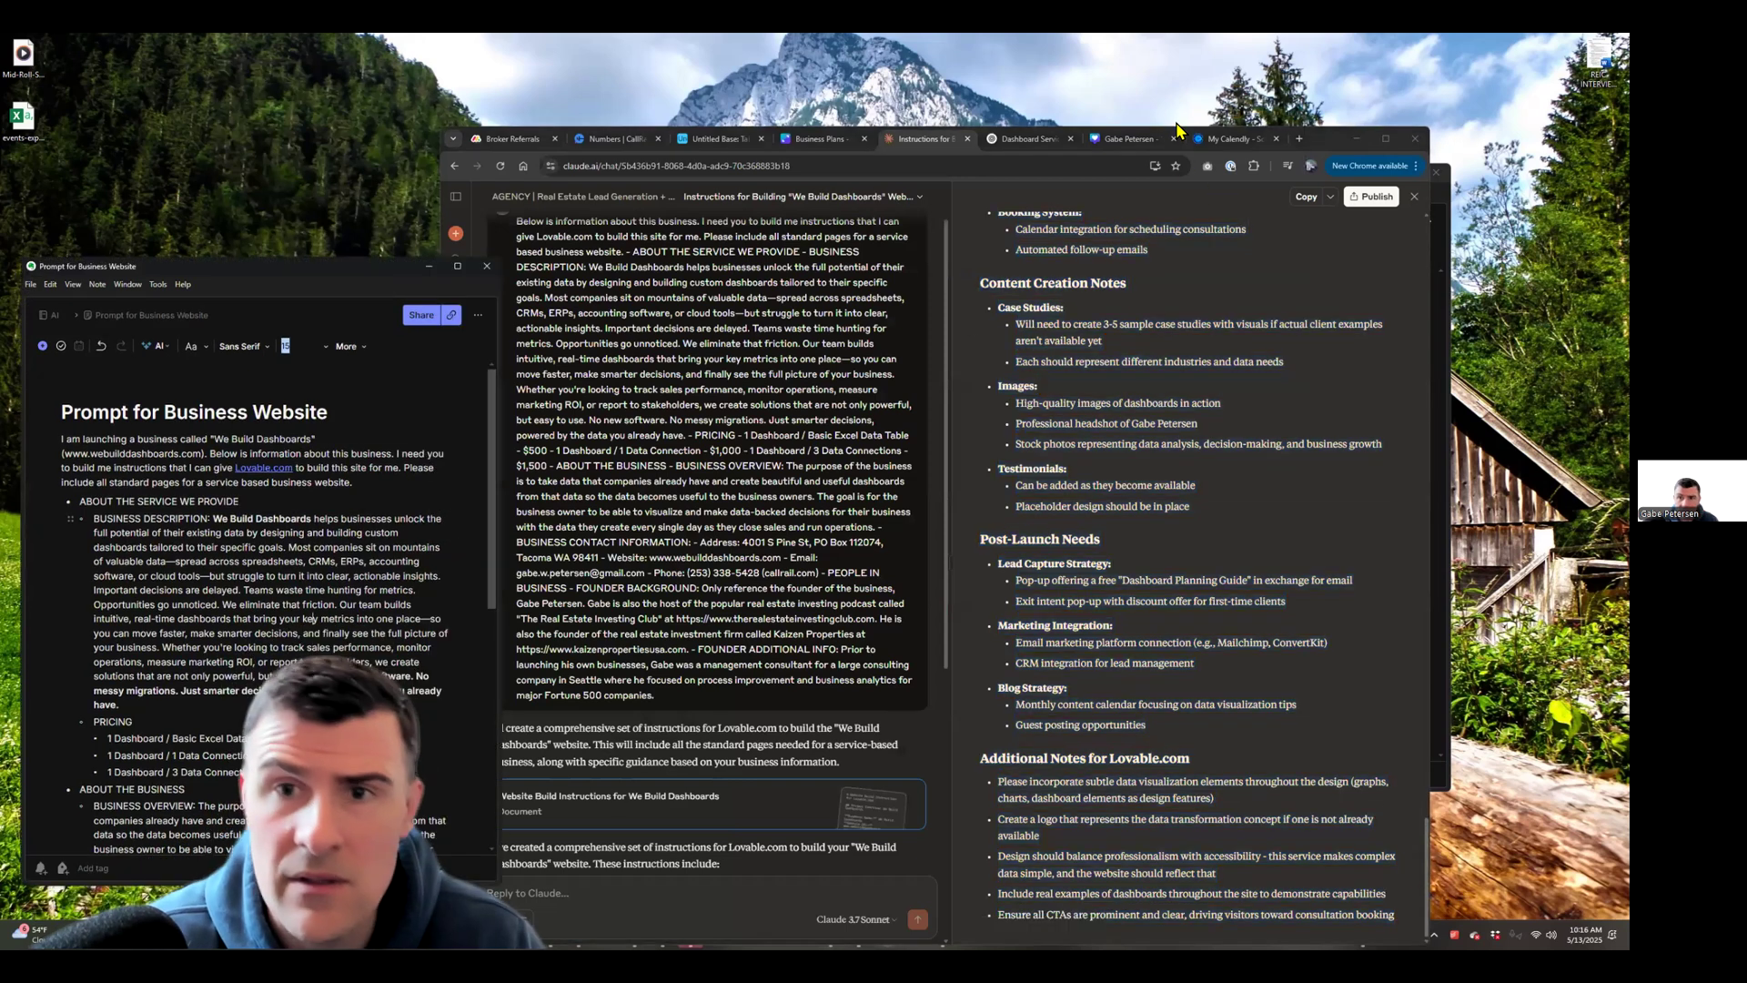
pyautogui.press('super+Down')
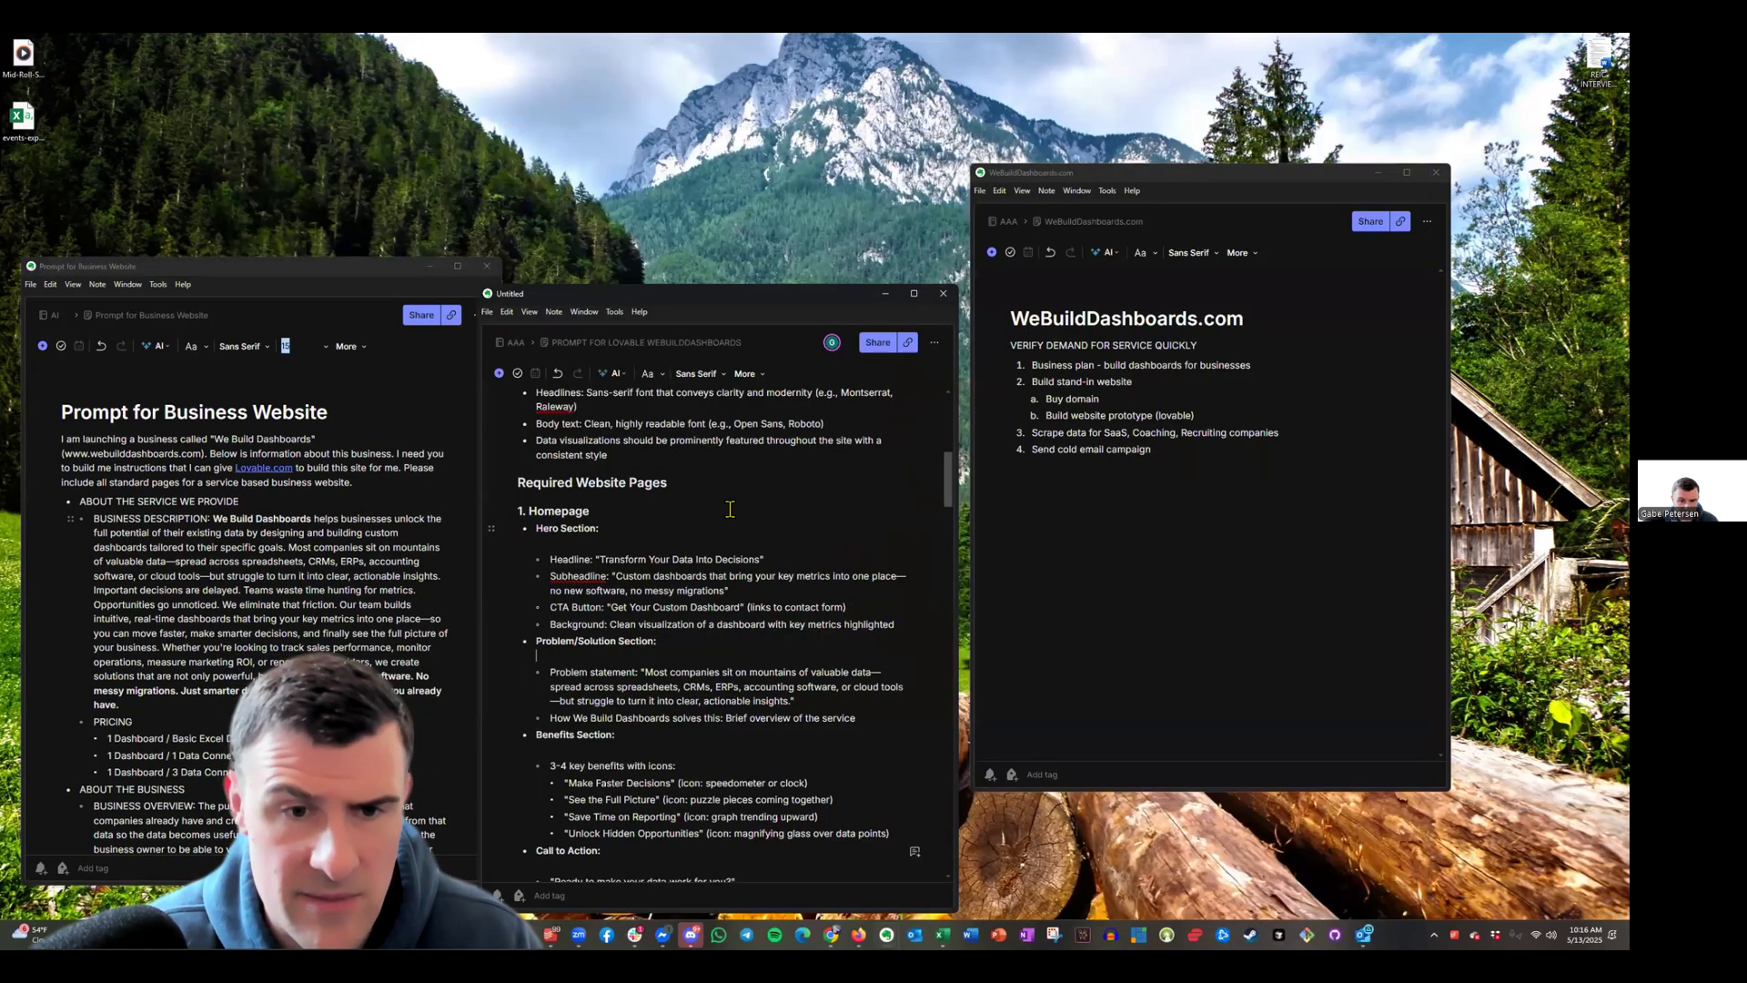
pyautogui.scroll(5, 691, 546)
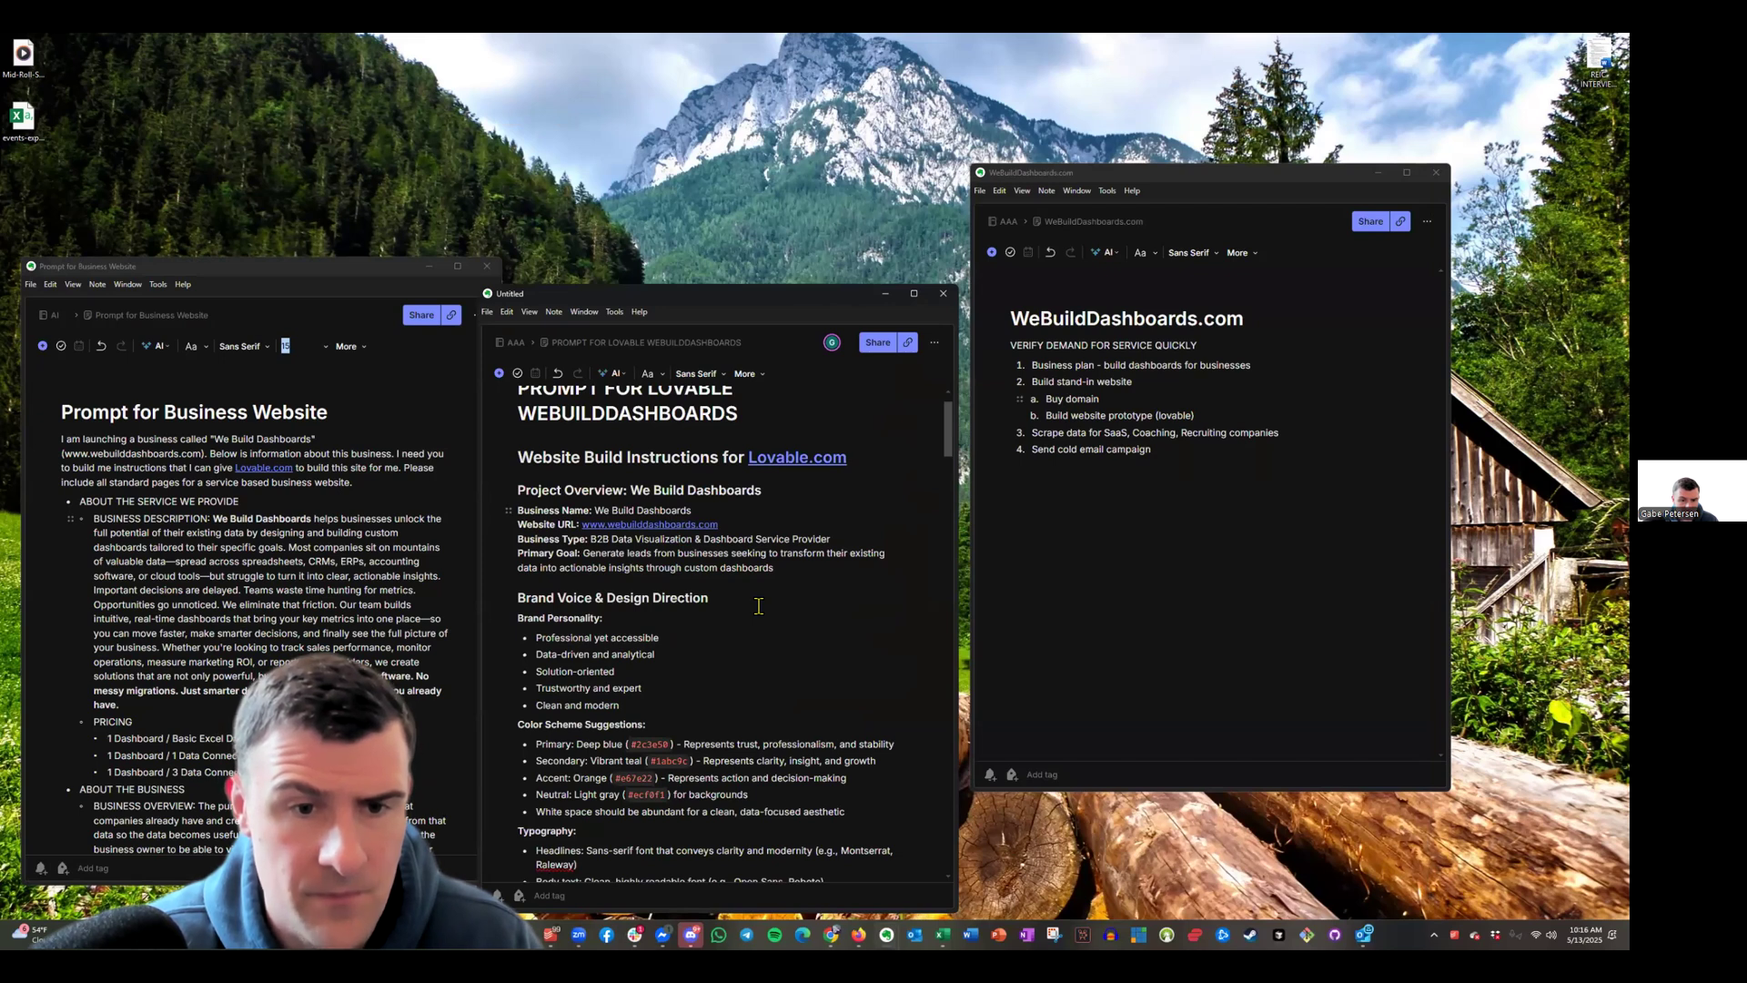
pyautogui.hotkey('ctrl', 'a')
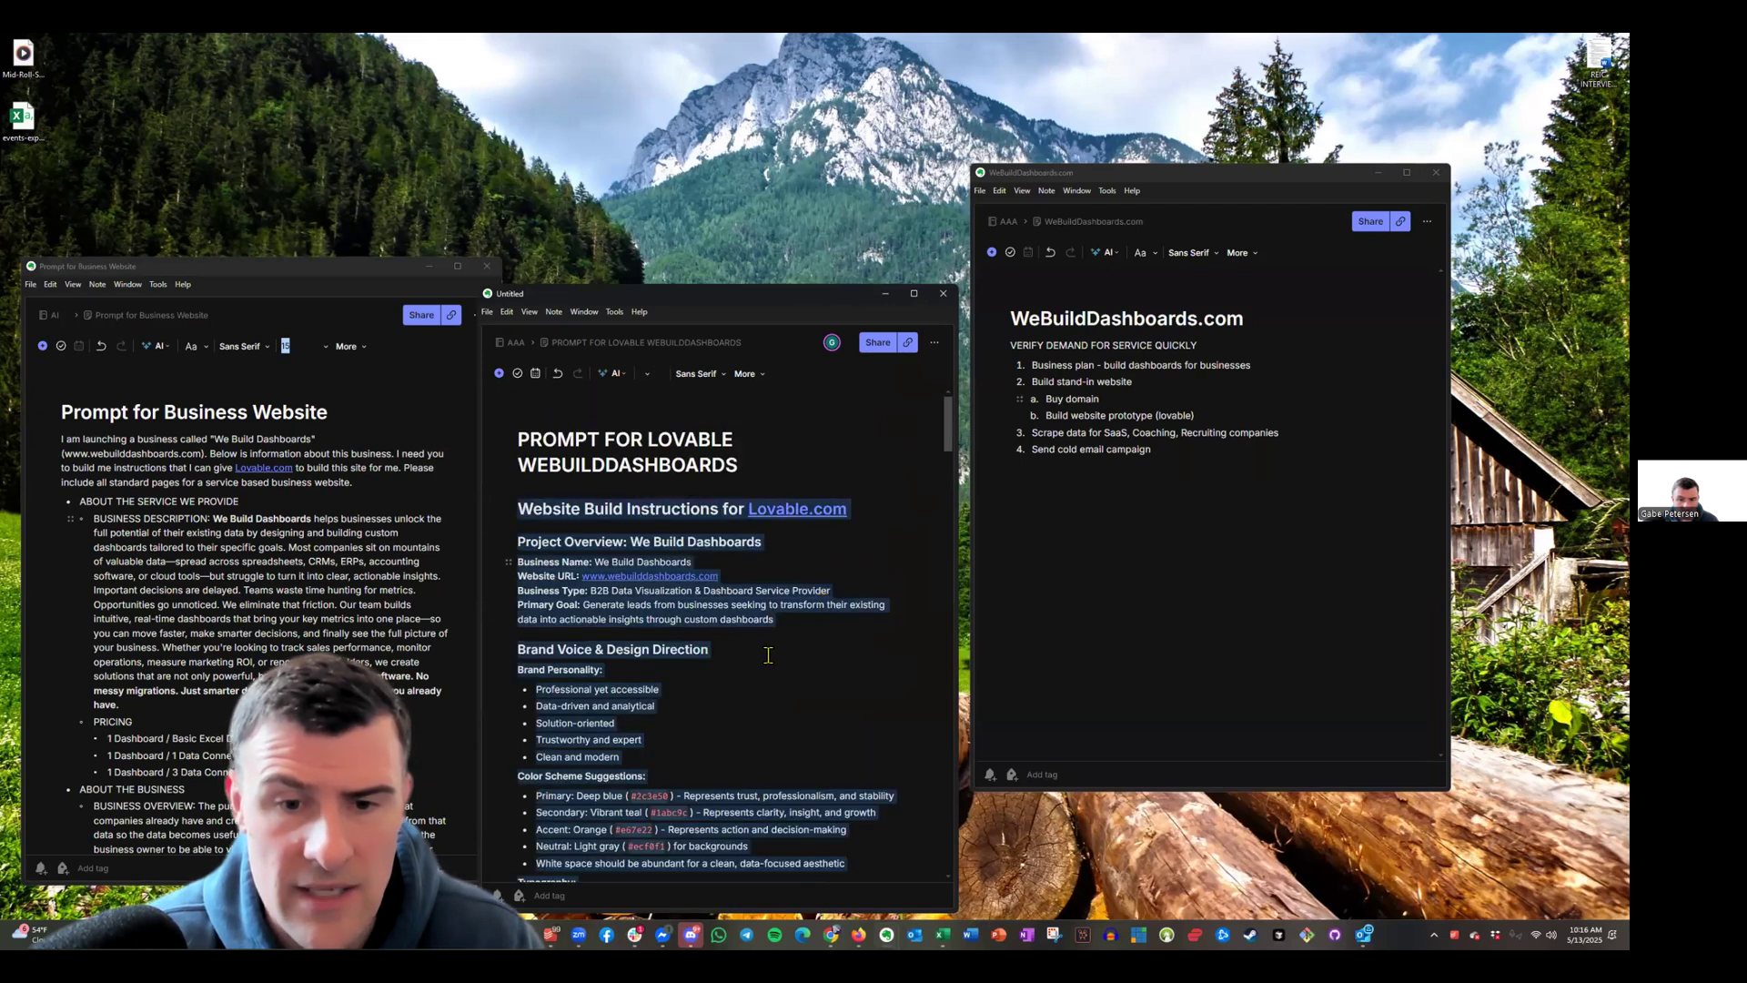
pyautogui.click(793, 628)
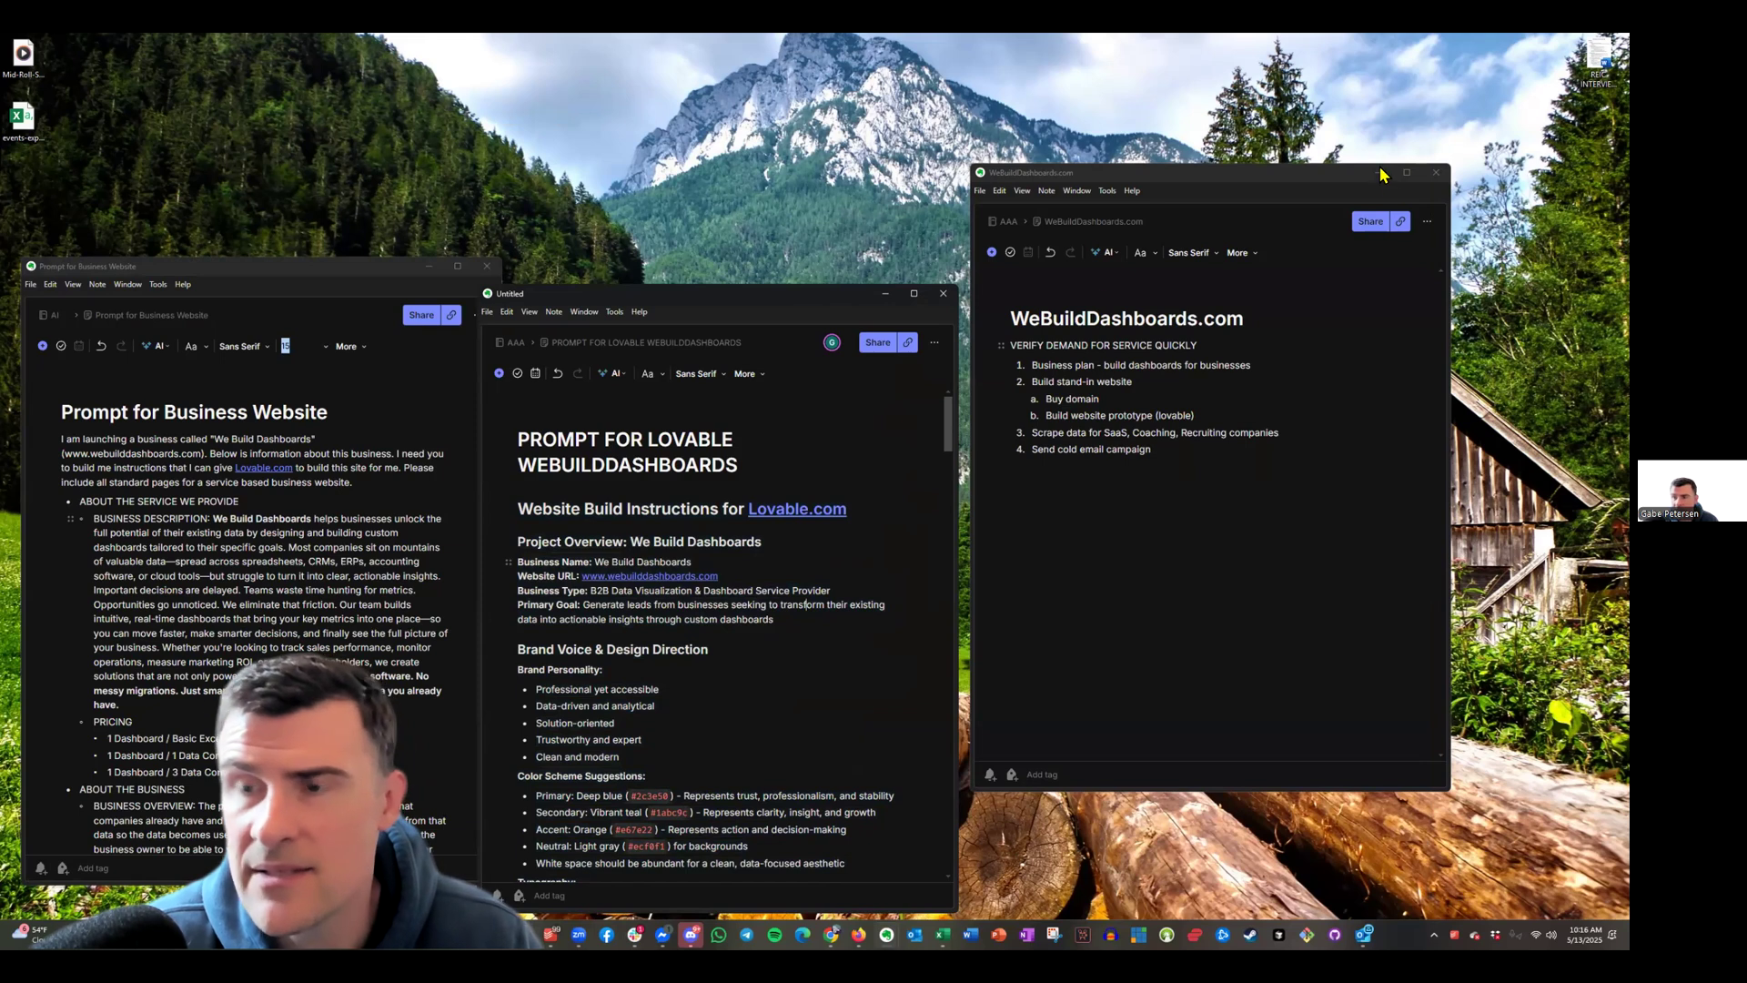
pyautogui.click(1379, 173)
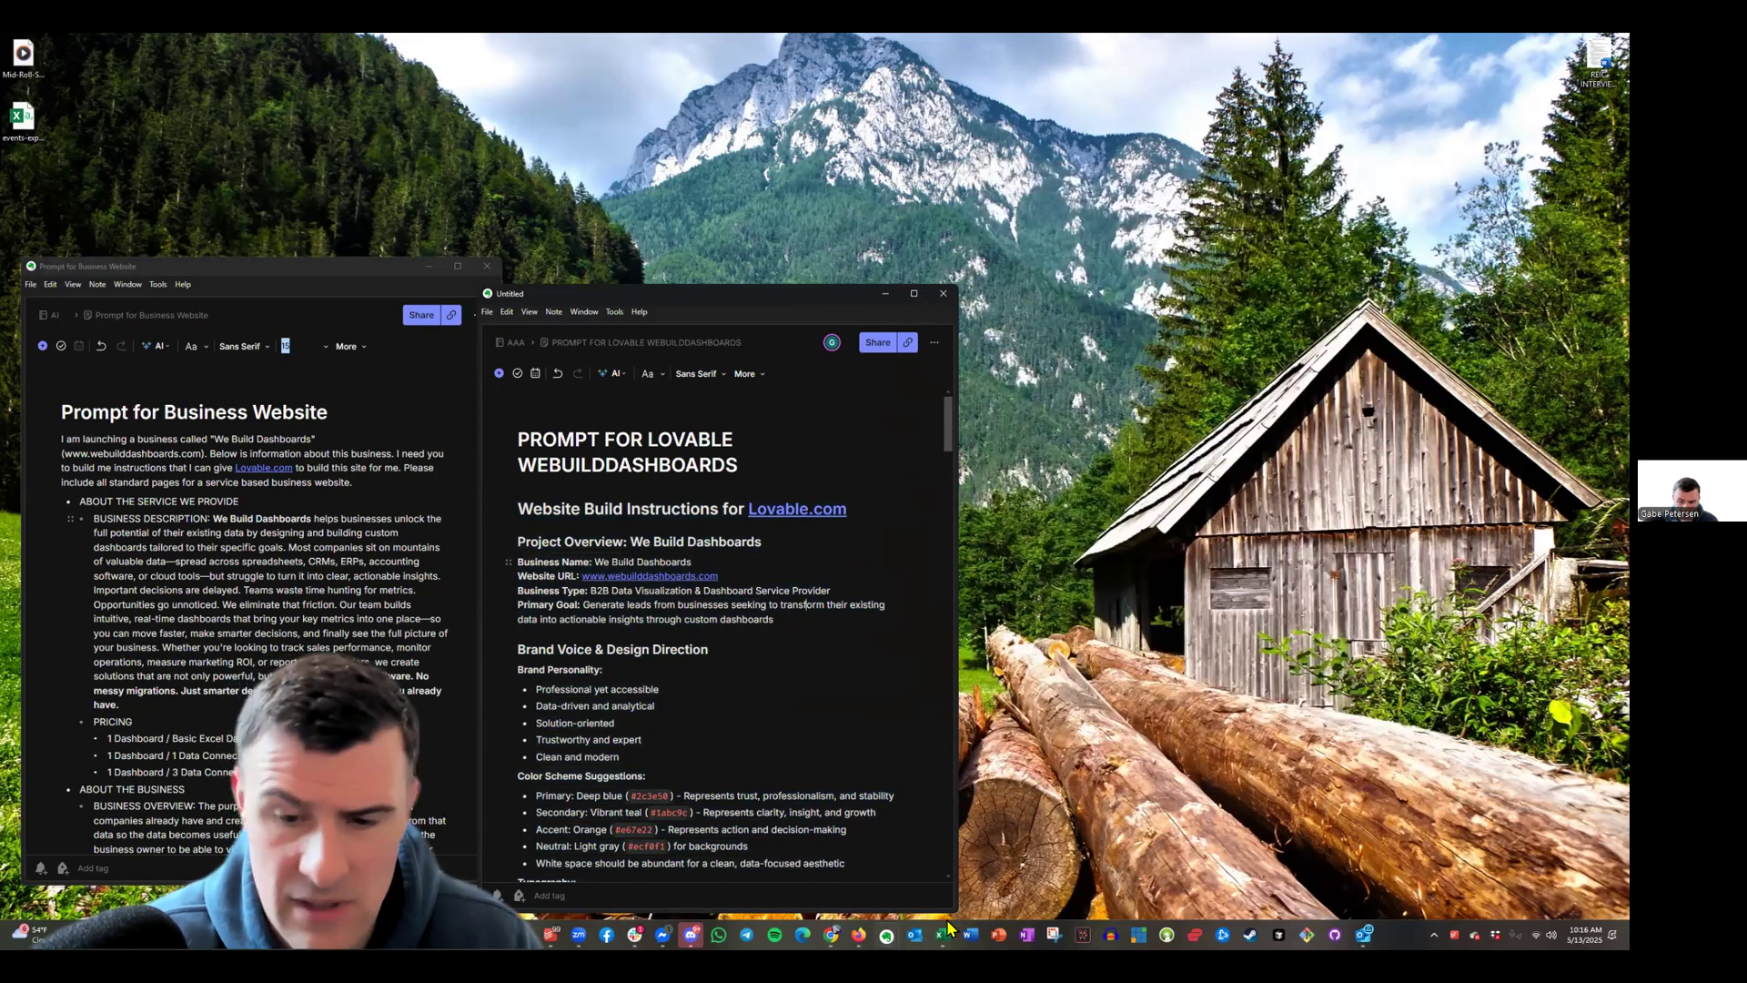
pyautogui.press('super+d')
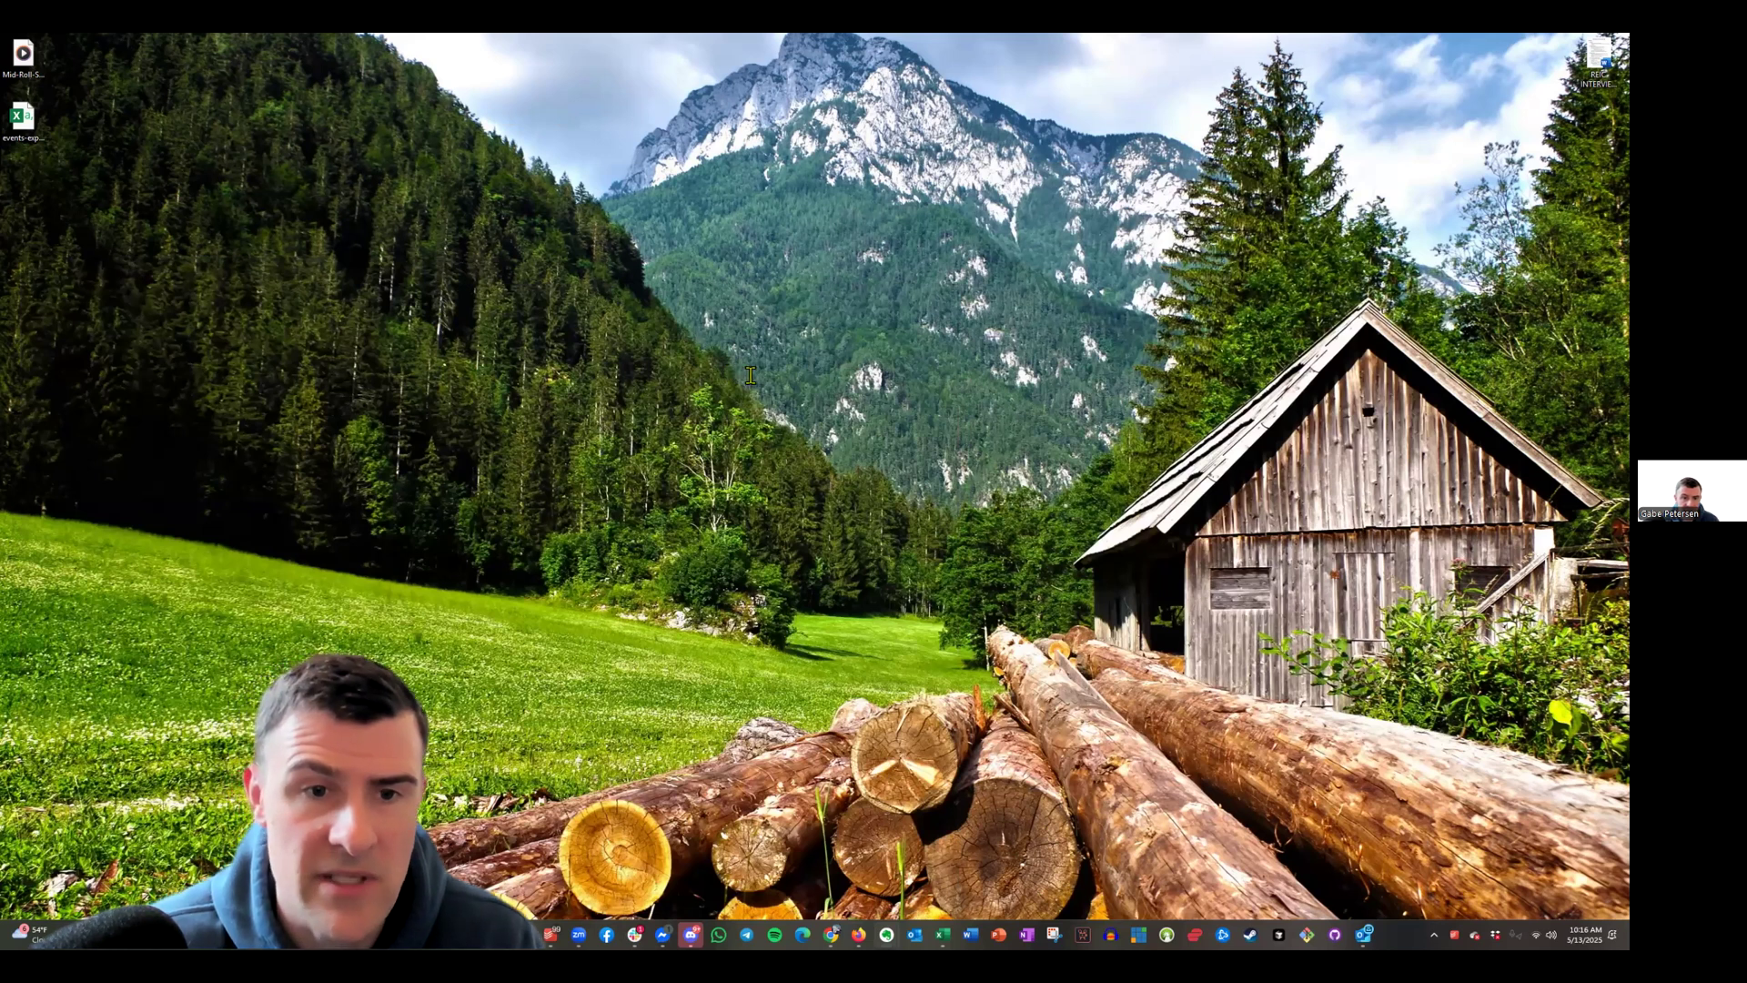
# Type the We Build Dashboards build request and select the business description in the Evernote note
pyautogui.hotkey('alt', 'Tab')
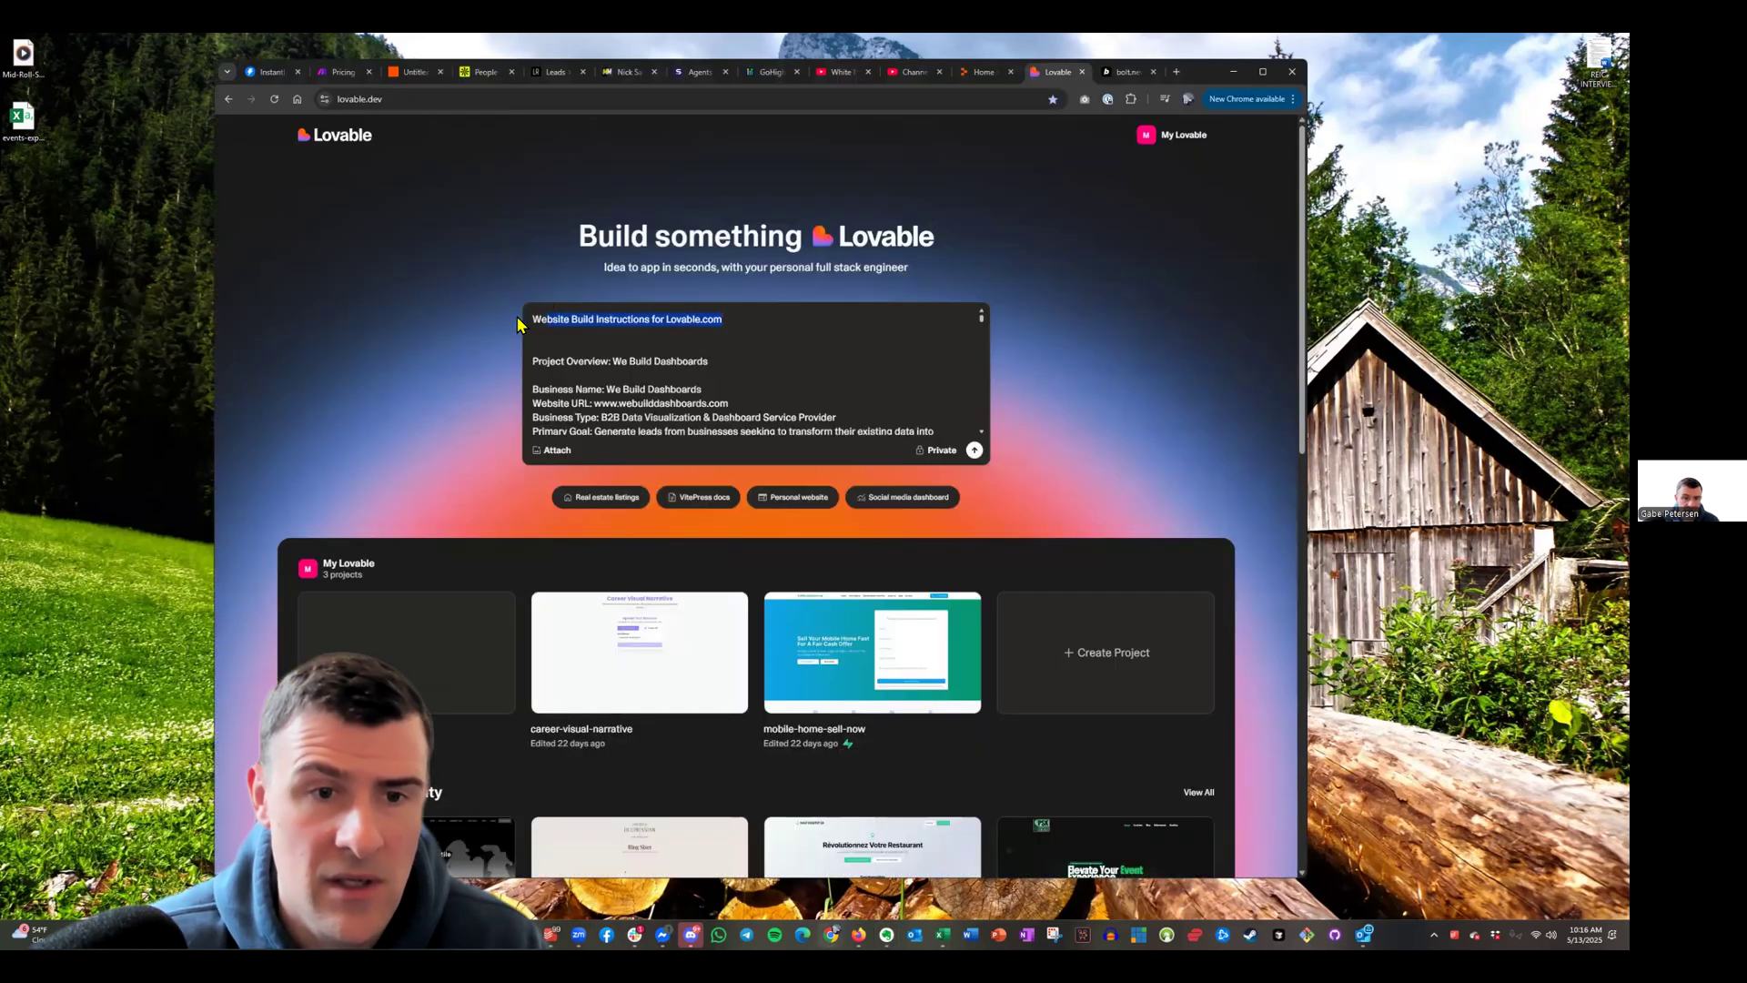
pyautogui.write('Please build')
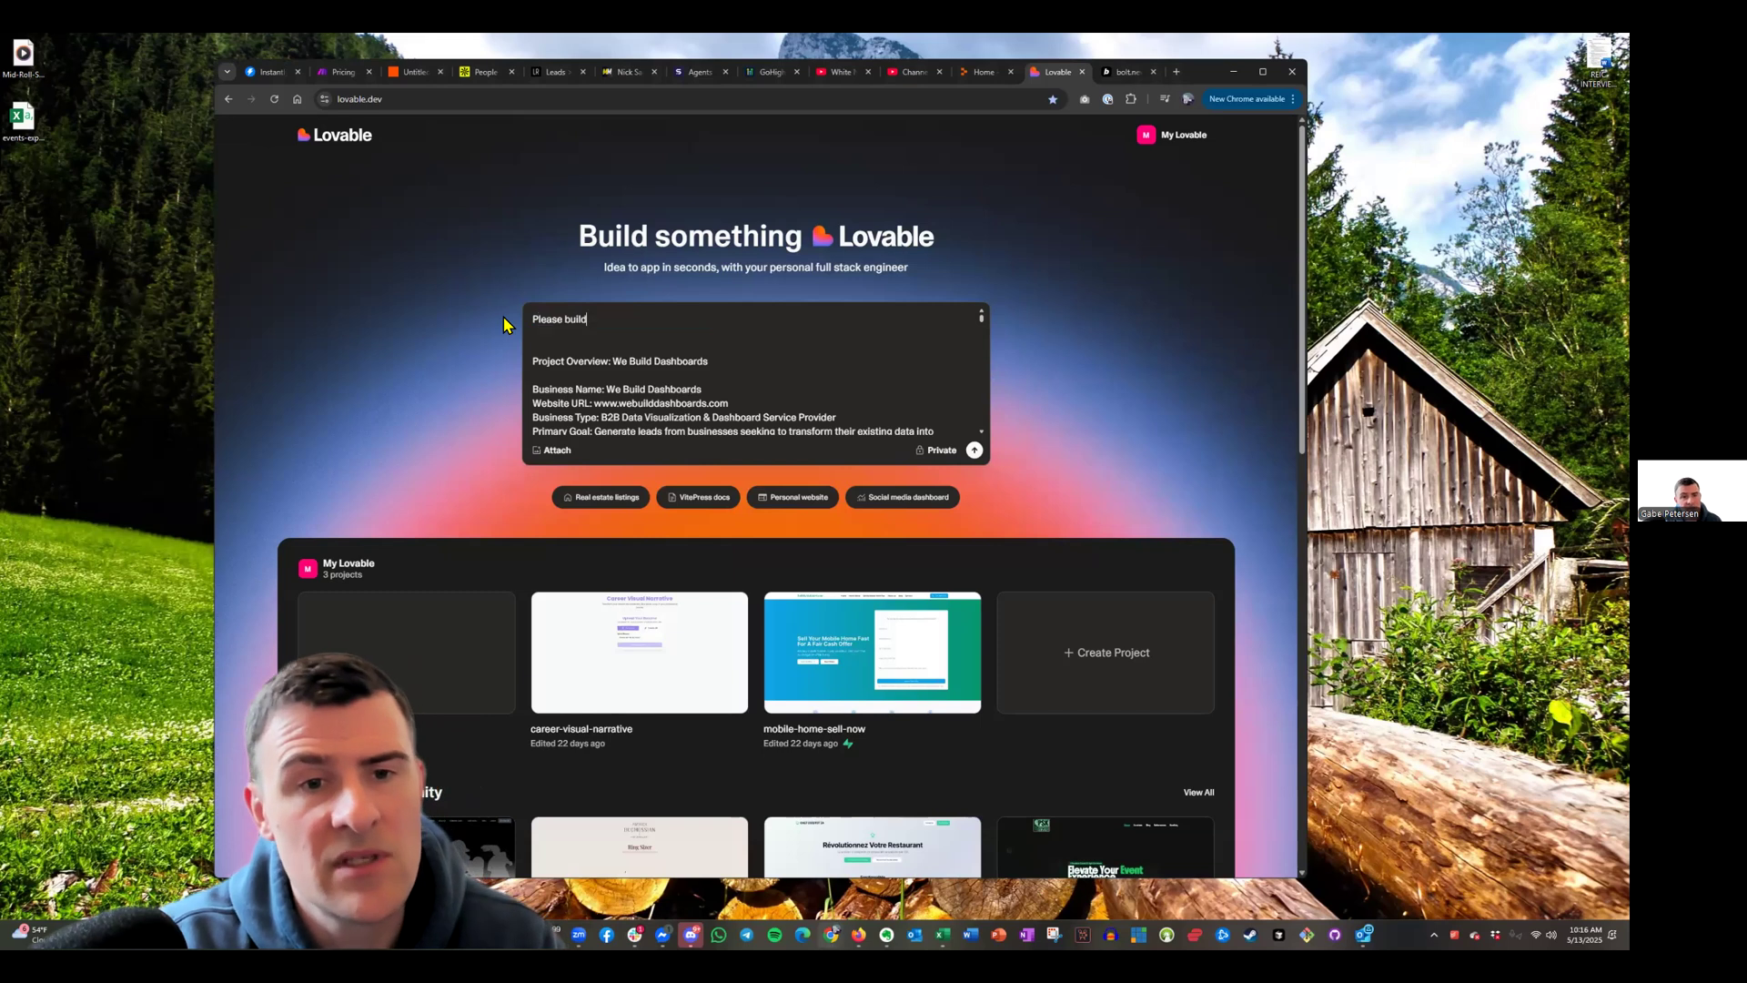
pyautogui.write(' me a w')
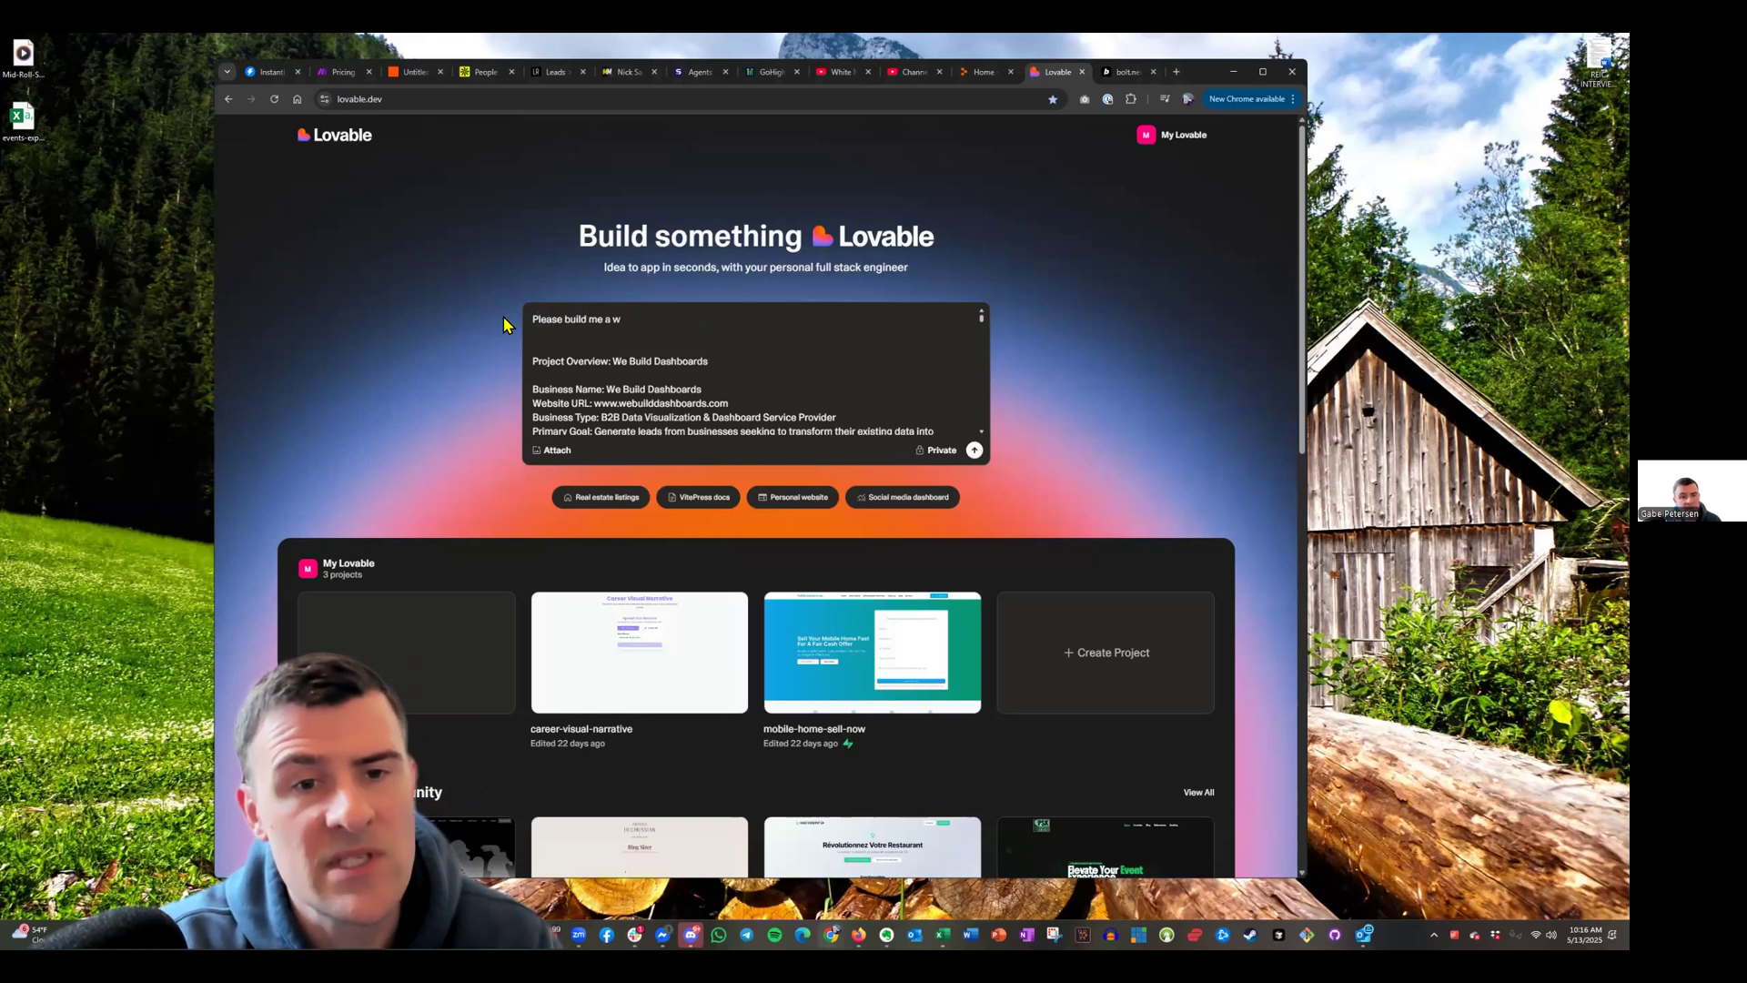
pyautogui.write('ebsite for my serv')
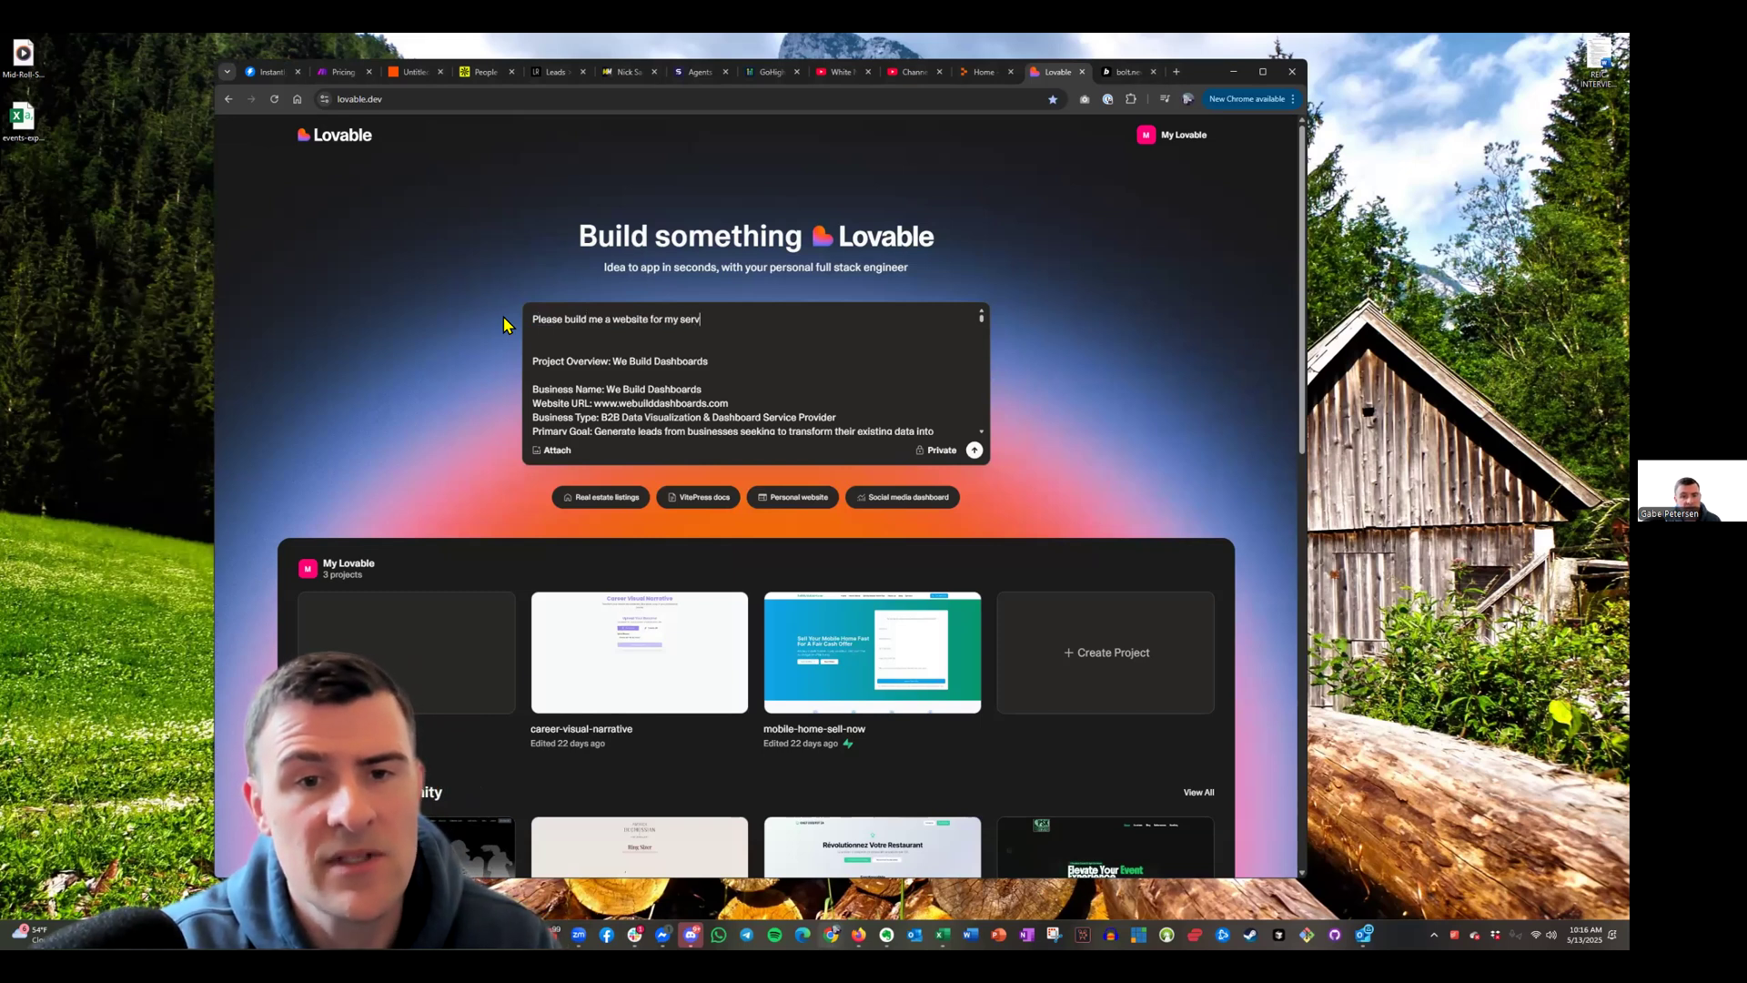
pyautogui.write('ice based business')
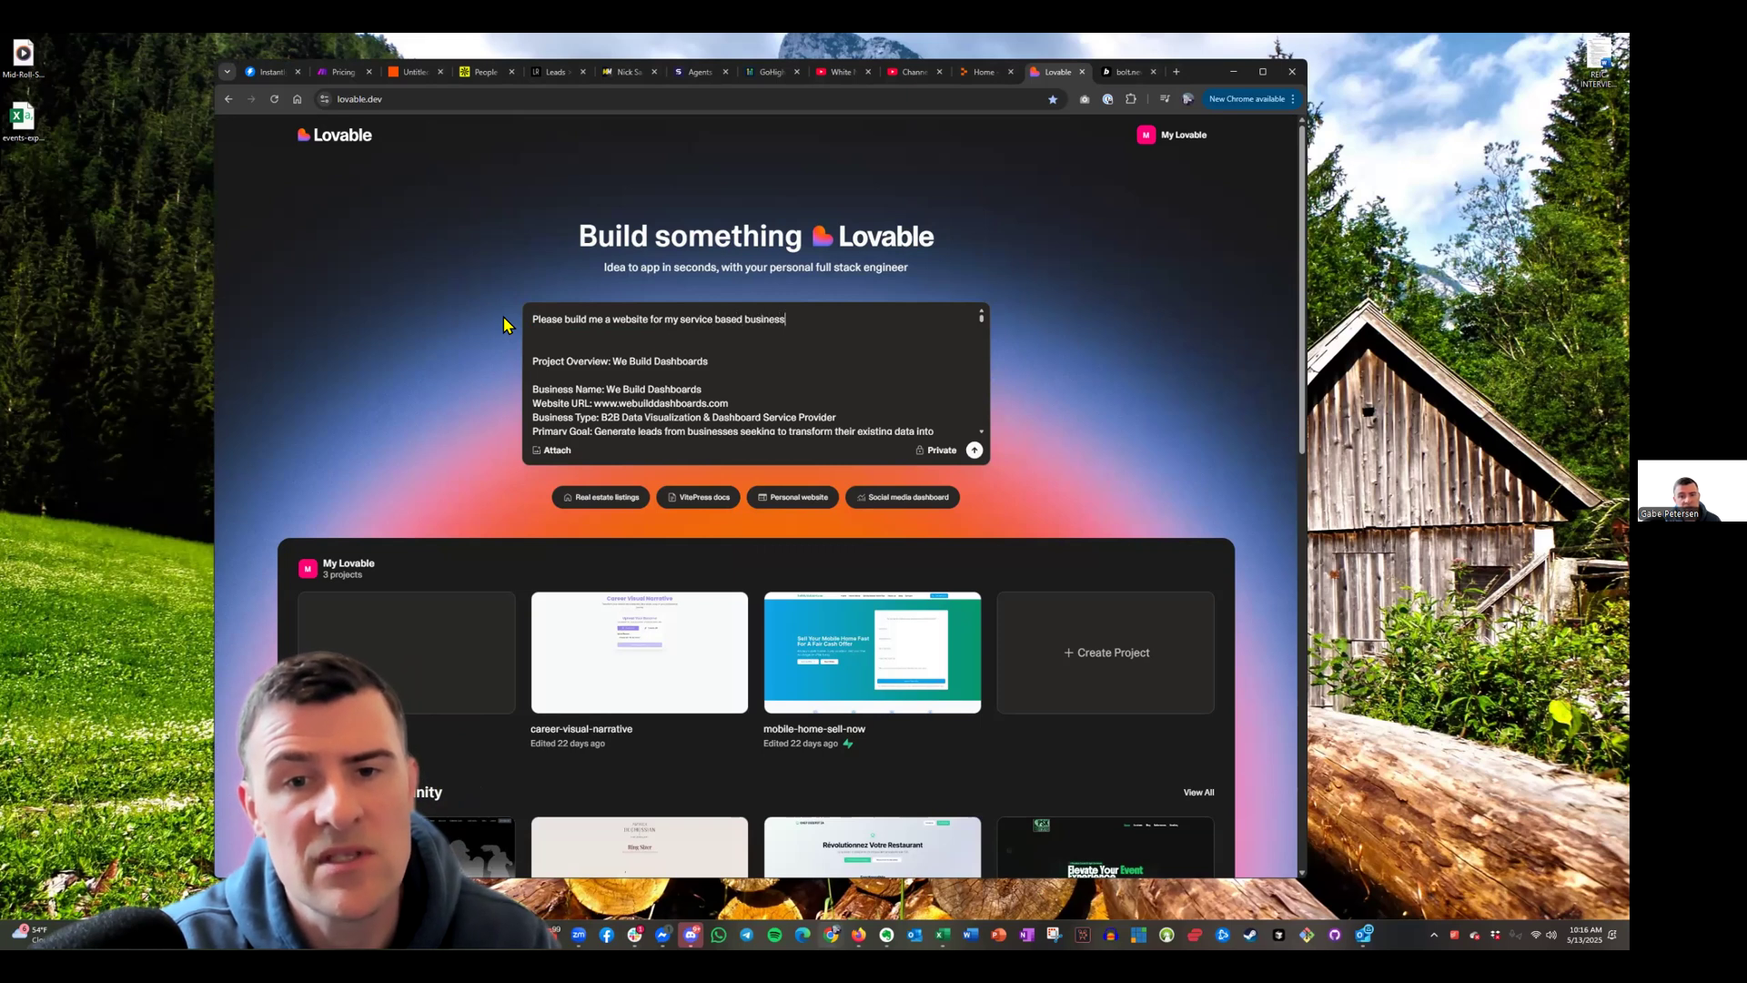
pyautogui.write(' called')
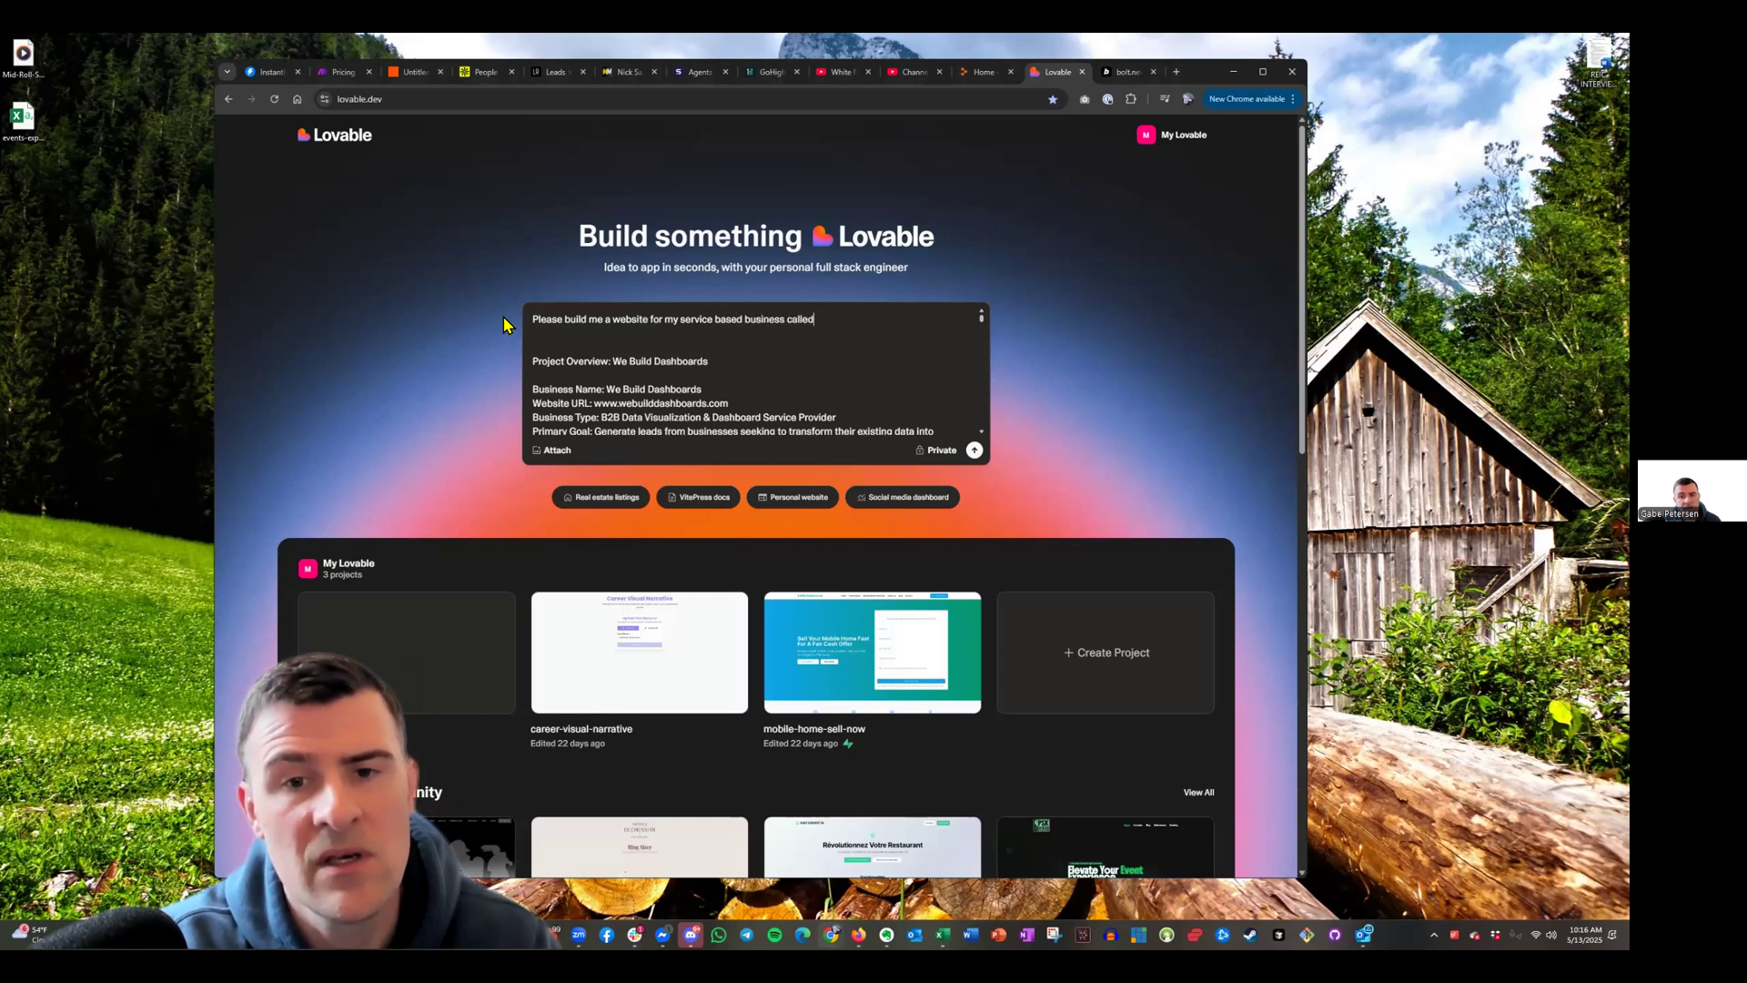
pyautogui.write(' We Build Dashboar')
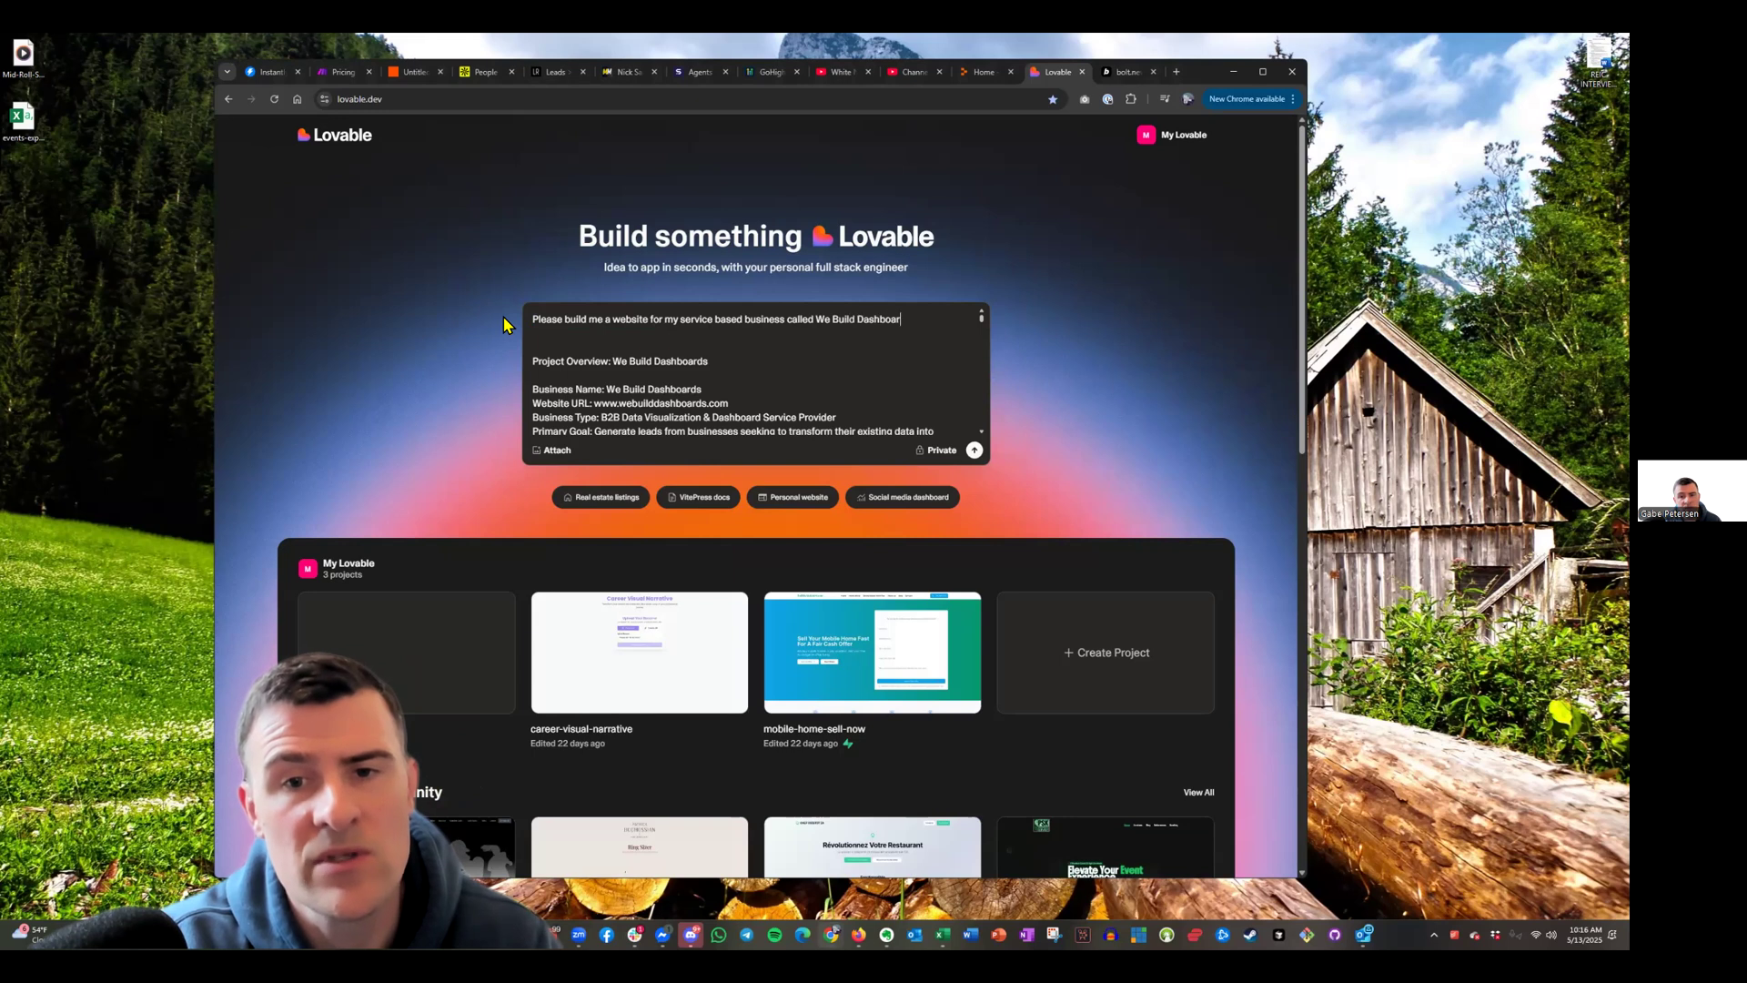
pyautogui.write('ds. Th')
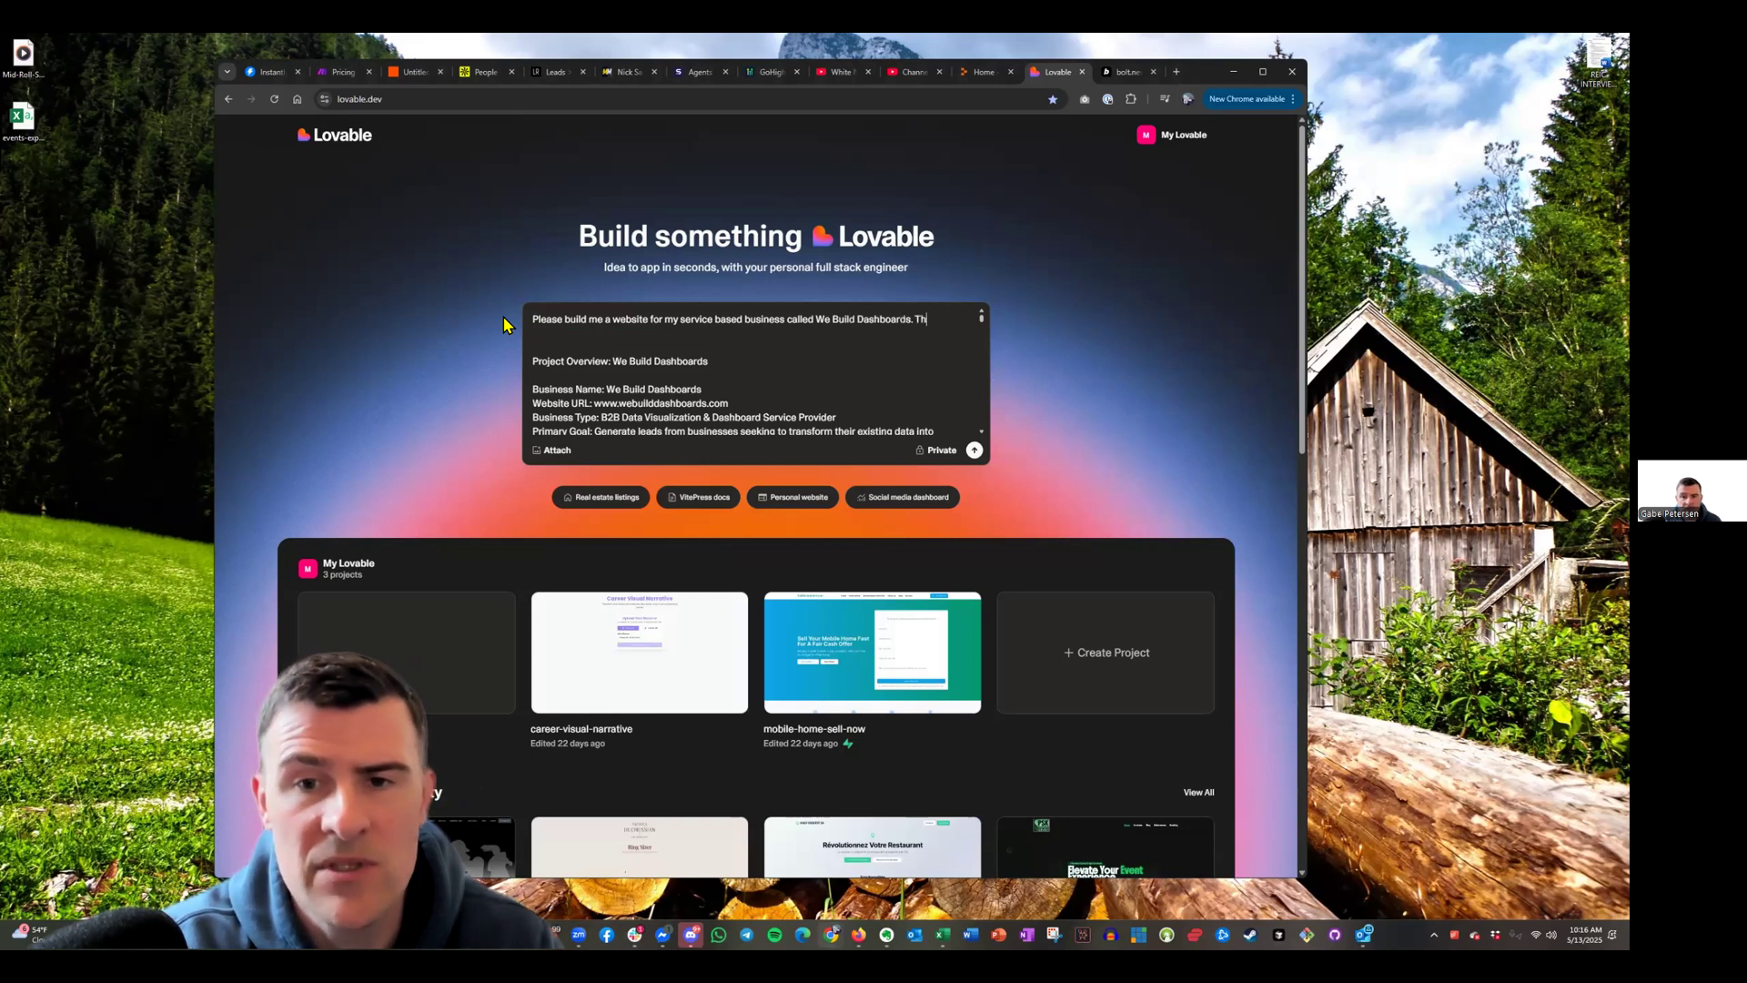
pyautogui.write('e purpose of the business is')
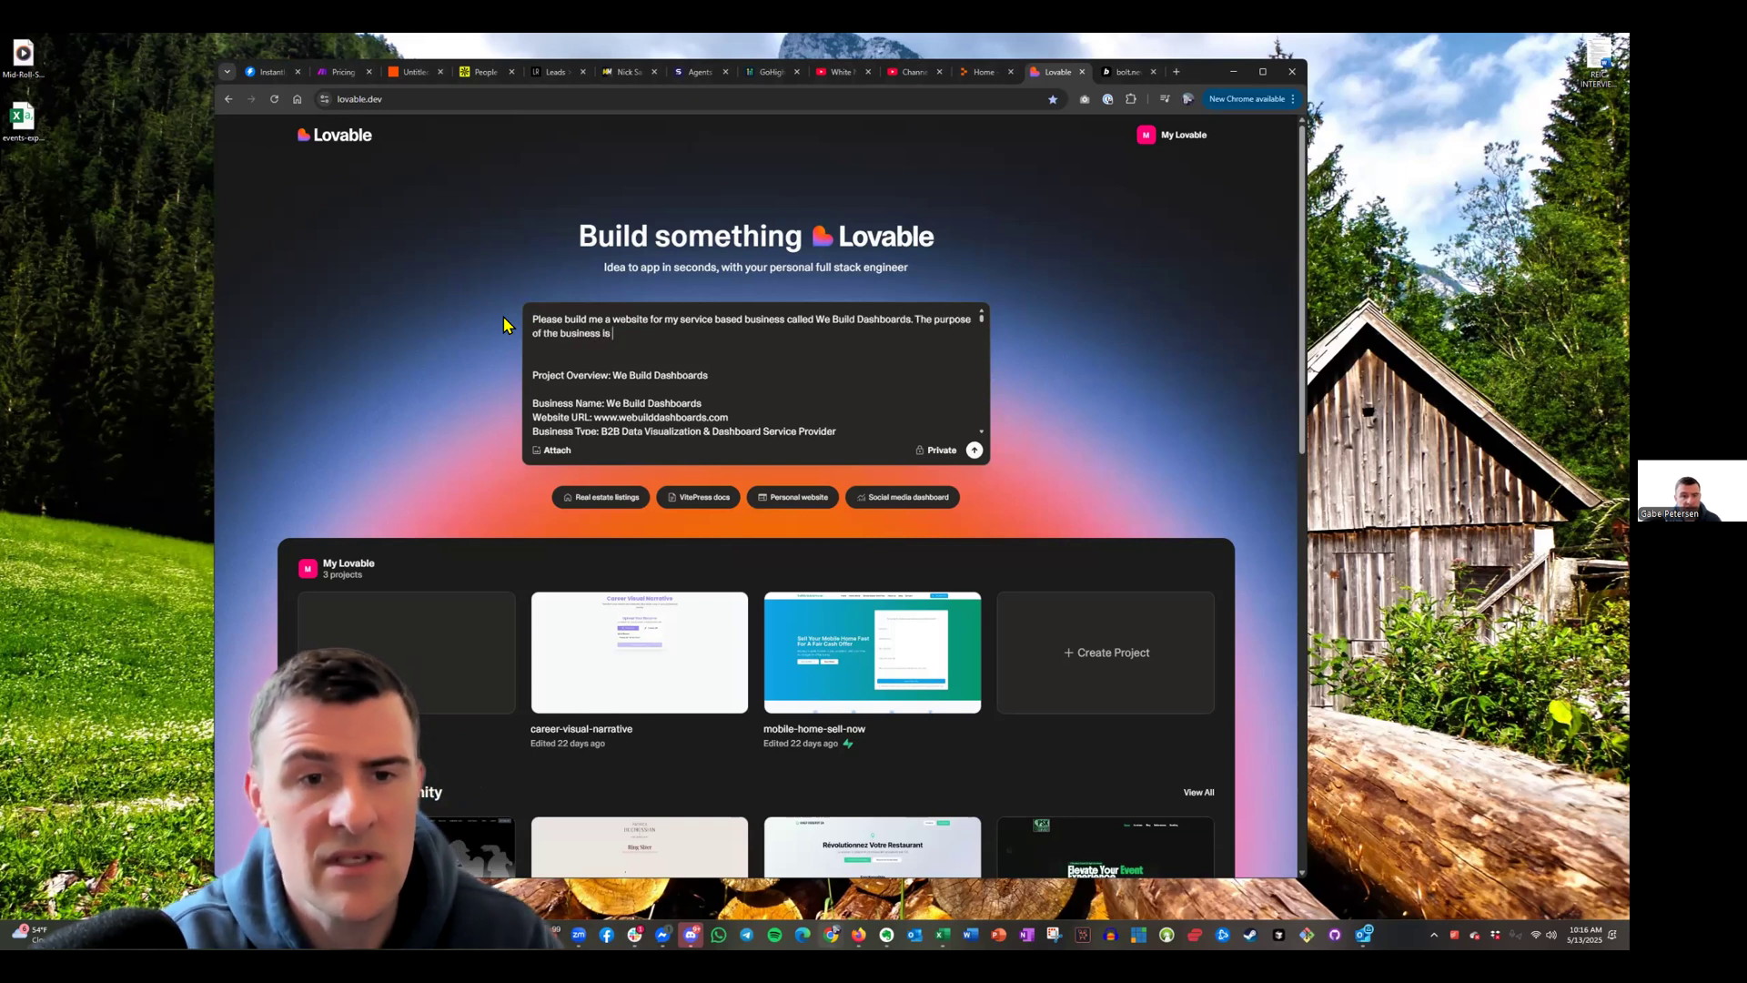
pyautogui.moveTo(892, 928)
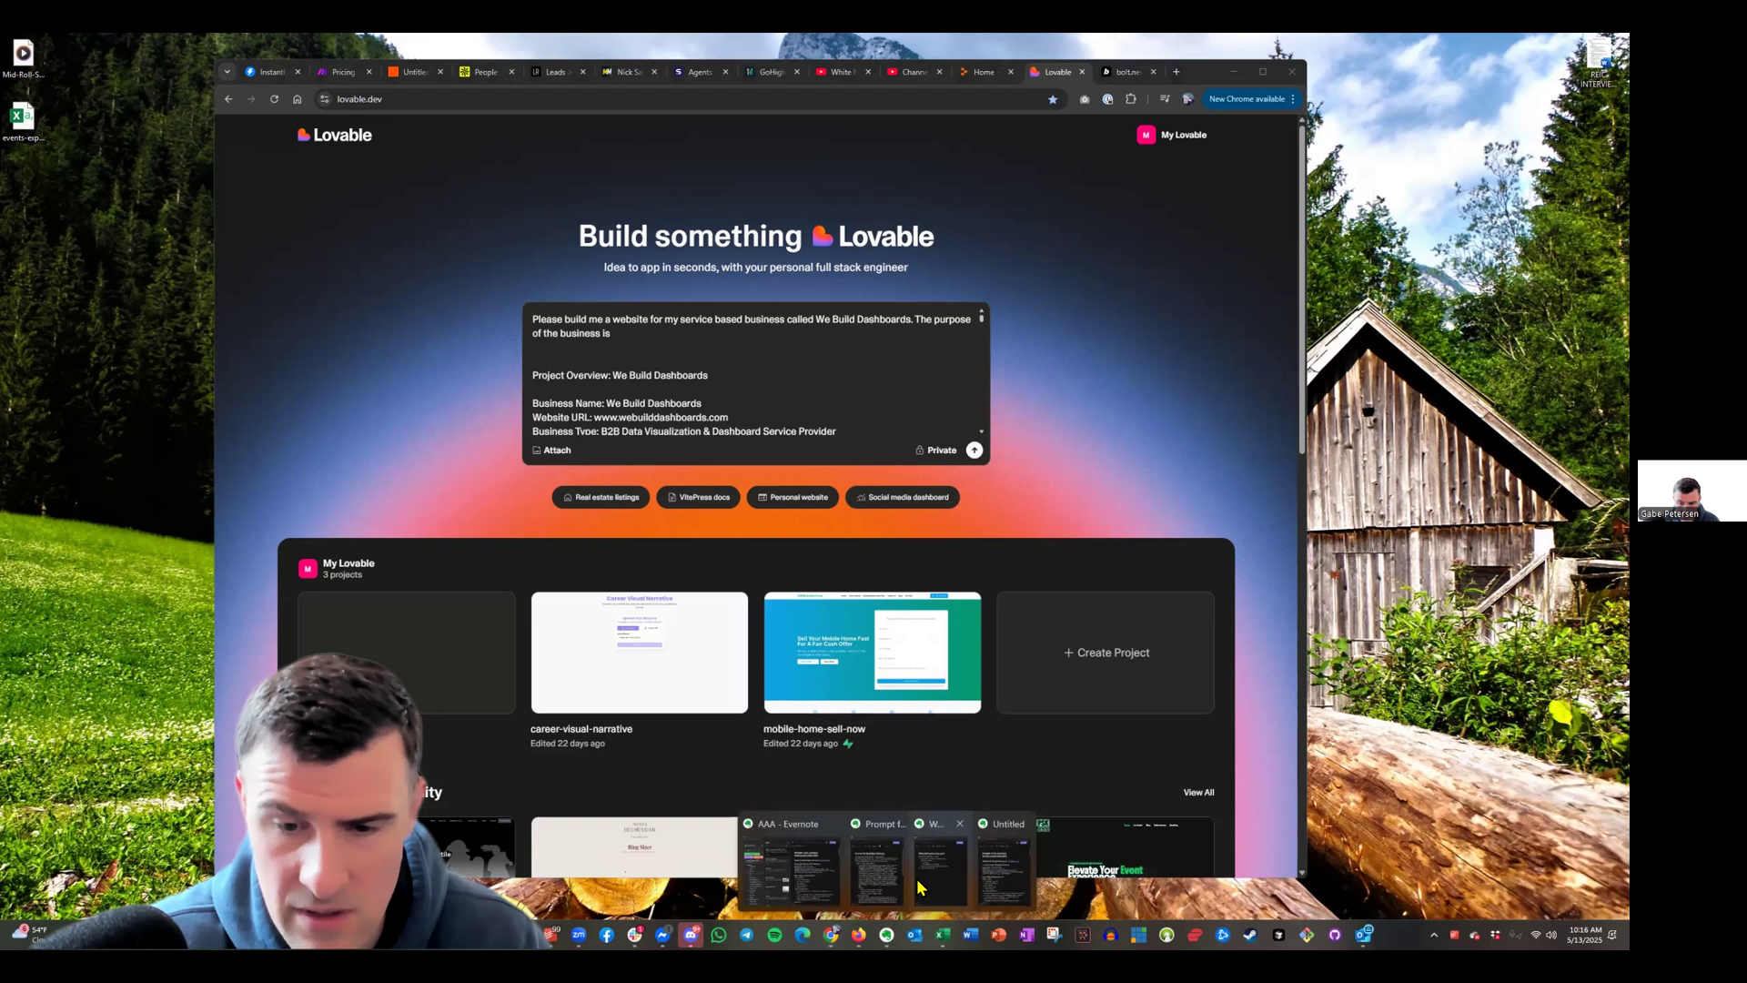
pyautogui.click(910, 869)
pyautogui.moveTo(120, 705); pyautogui.dragTo(213, 526)
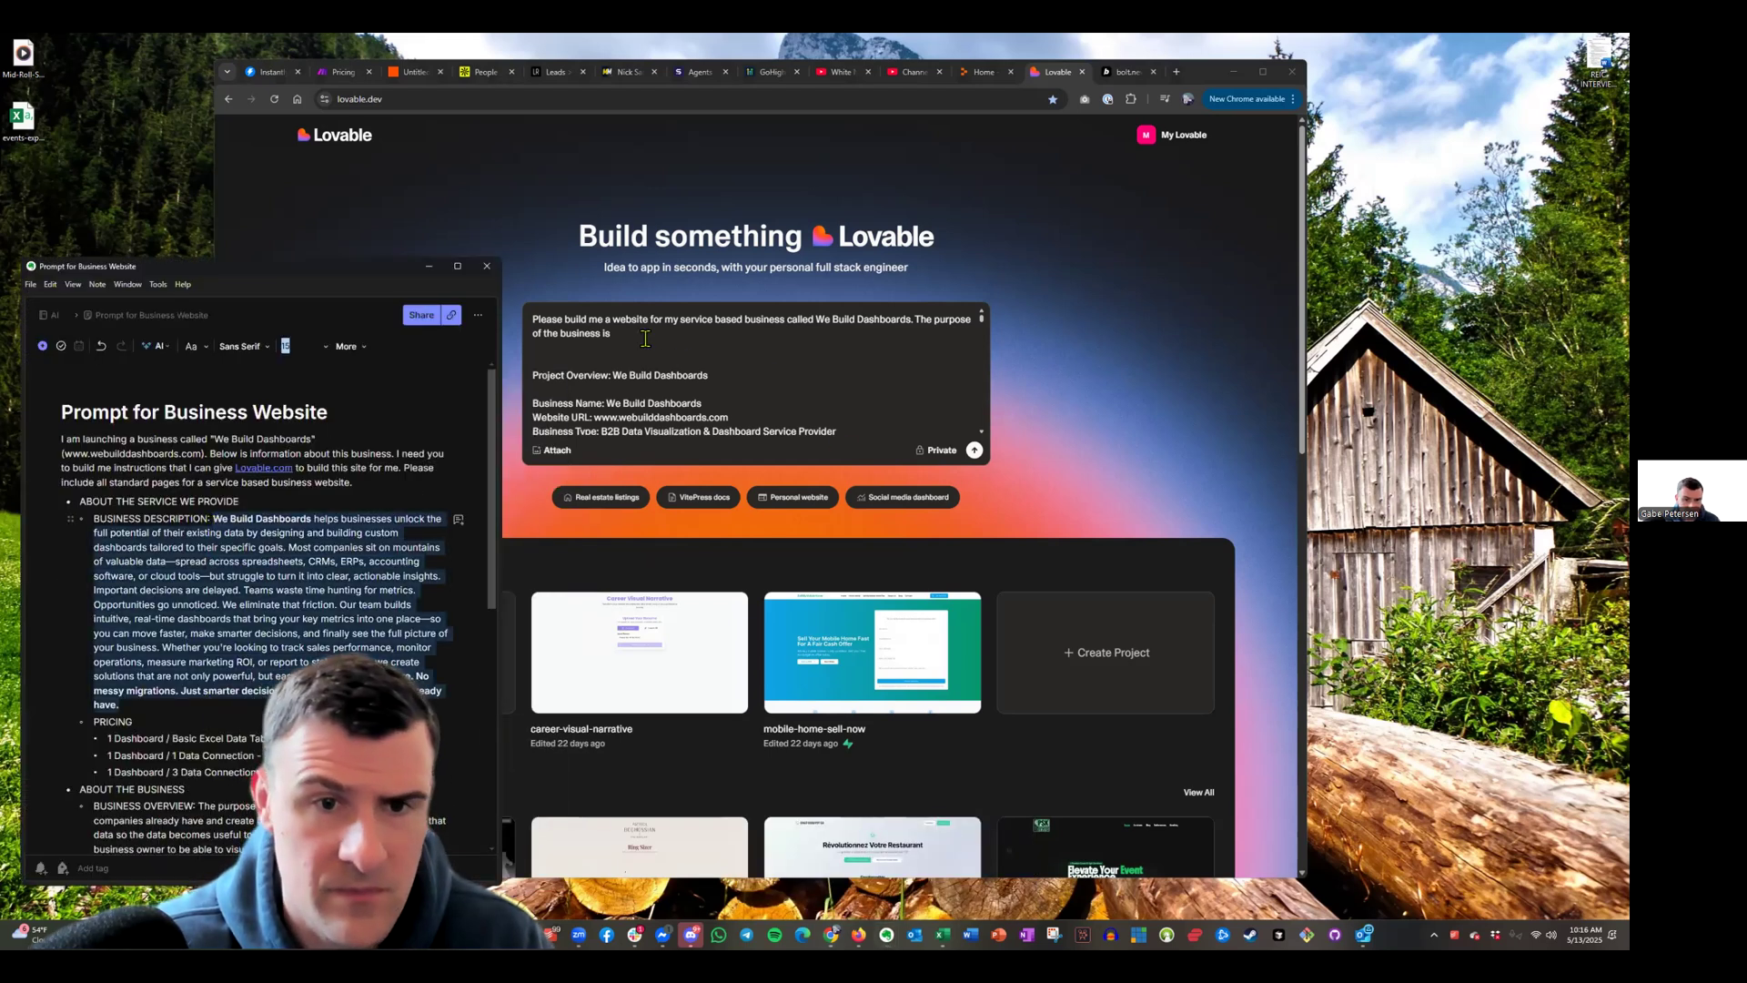
# Add 'business service description is:' to the Lovable prompt and paste the business description after it
pyautogui.click(646, 337)
pyautogui.keyDown('shift'); pyautogui.click(916, 320); pyautogui.keyUp('shift')
pyautogui.moveTo(921, 320); pyautogui.dragTo(939, 321)
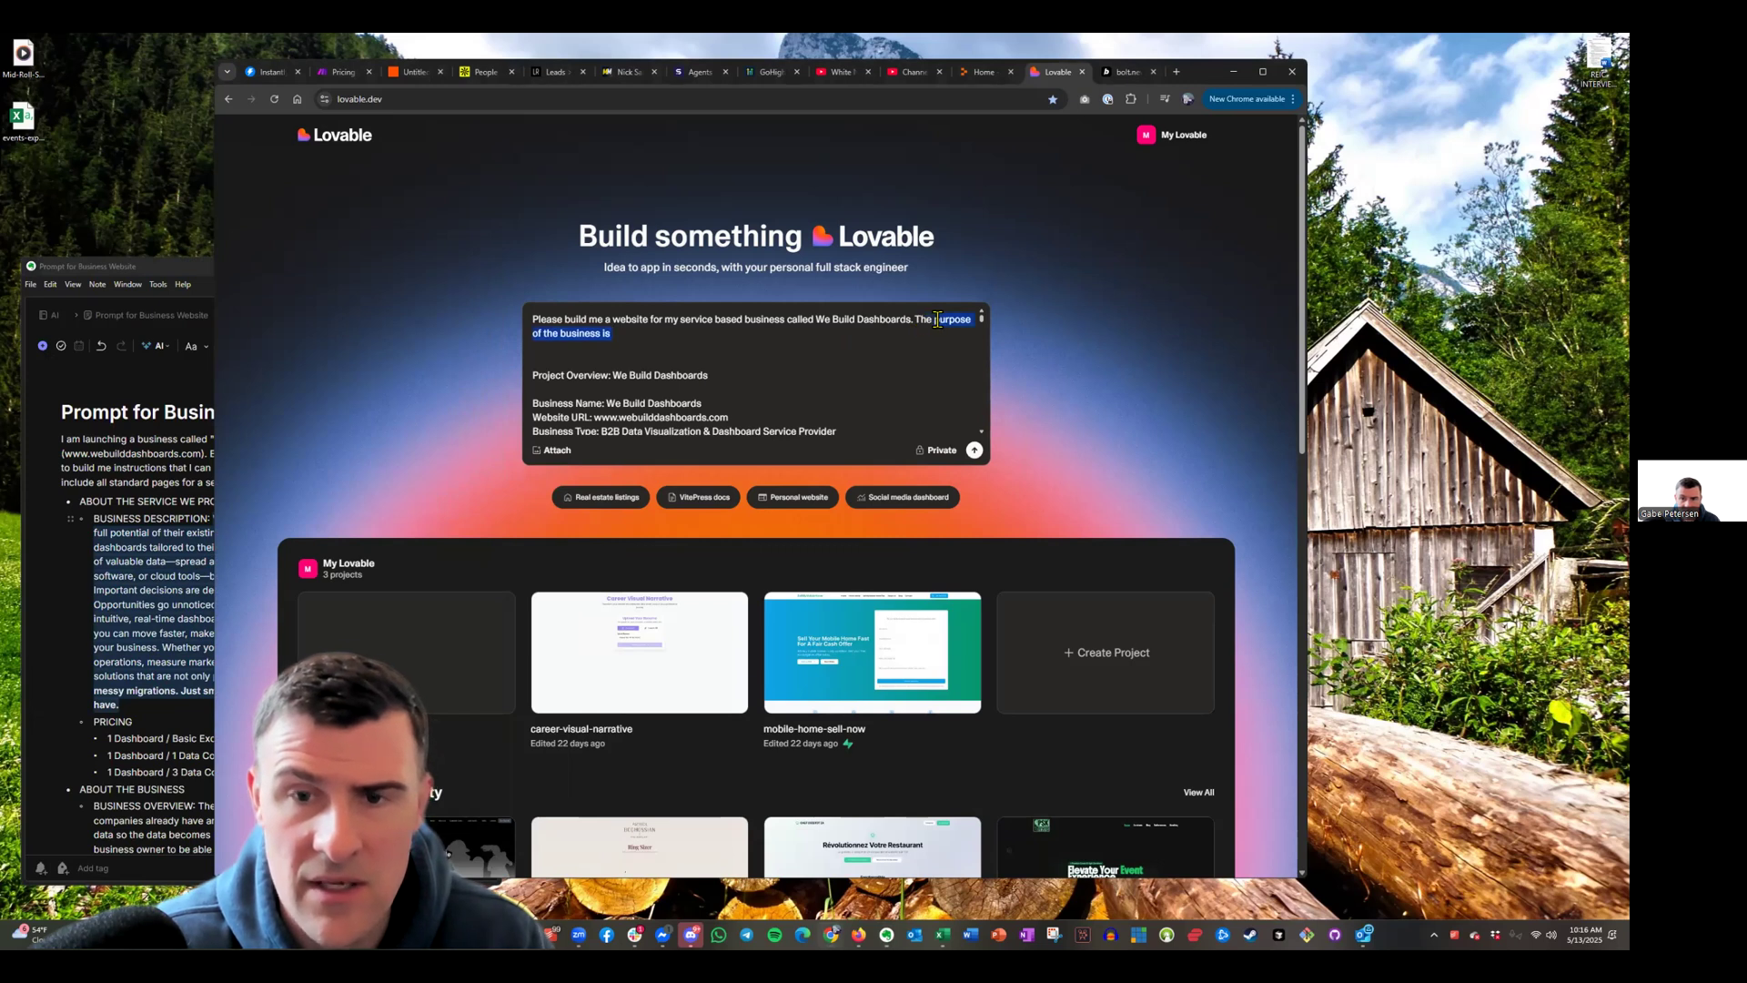
pyautogui.write('business service descripti')
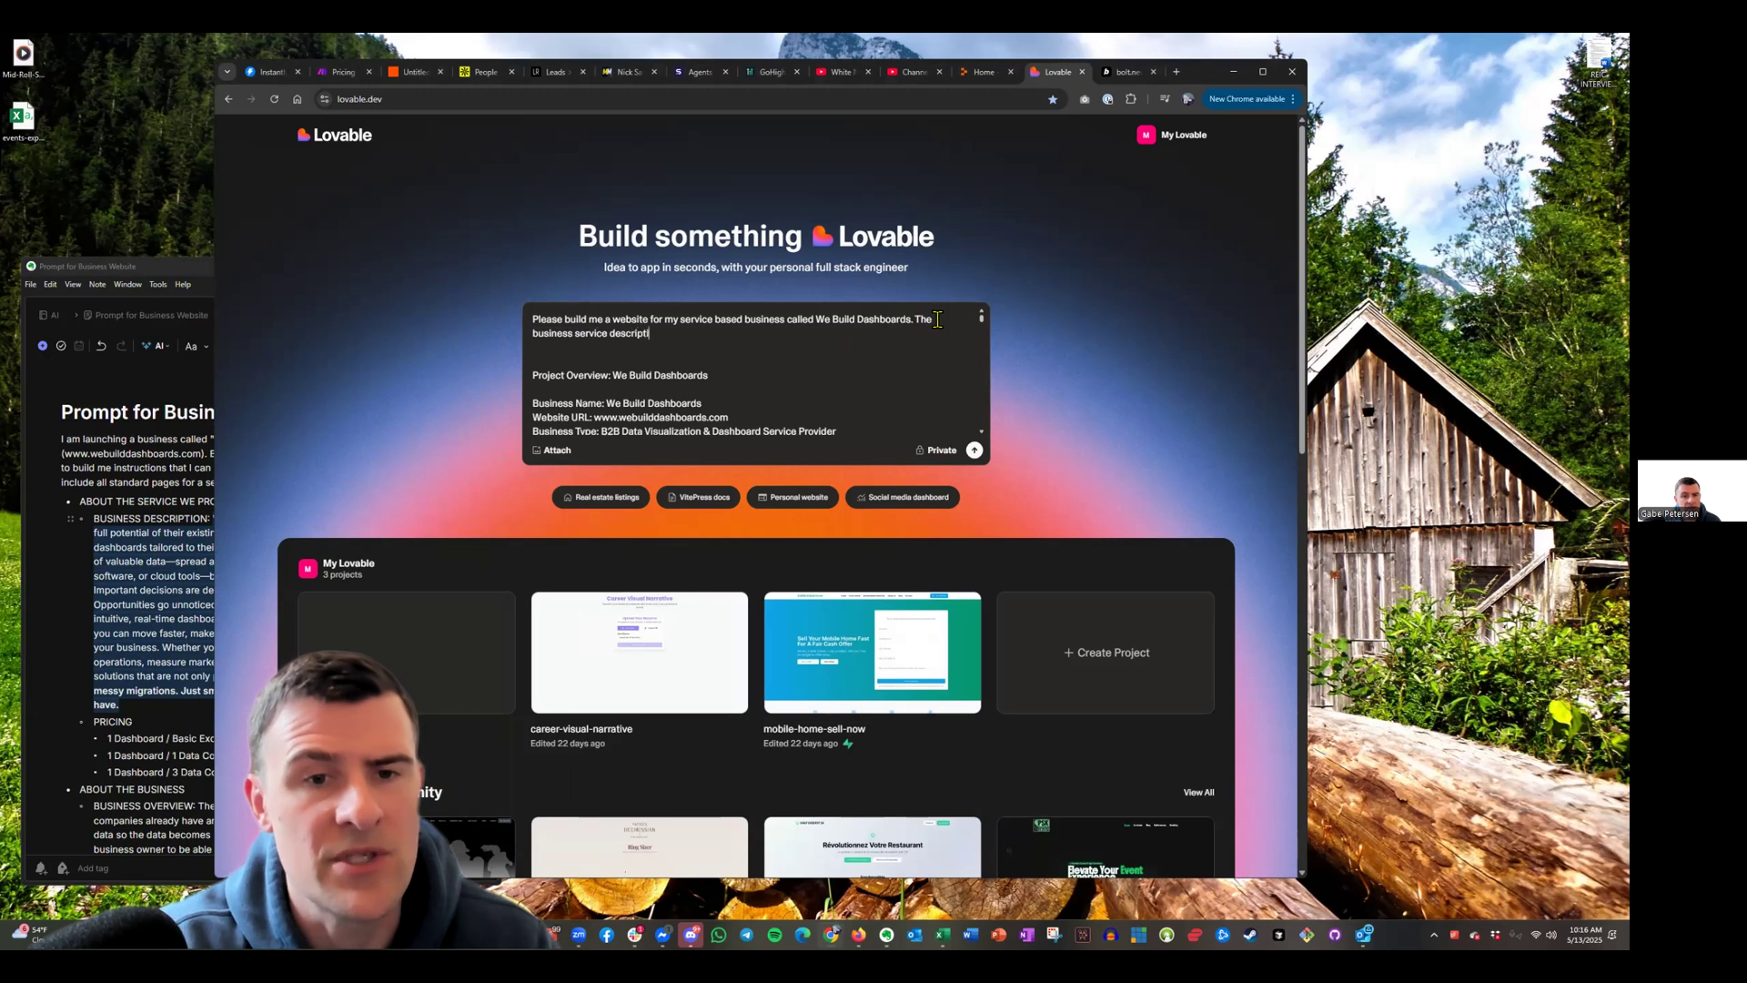
pyautogui.write('on is:')
pyautogui.hotkey('ctrl', 'v')
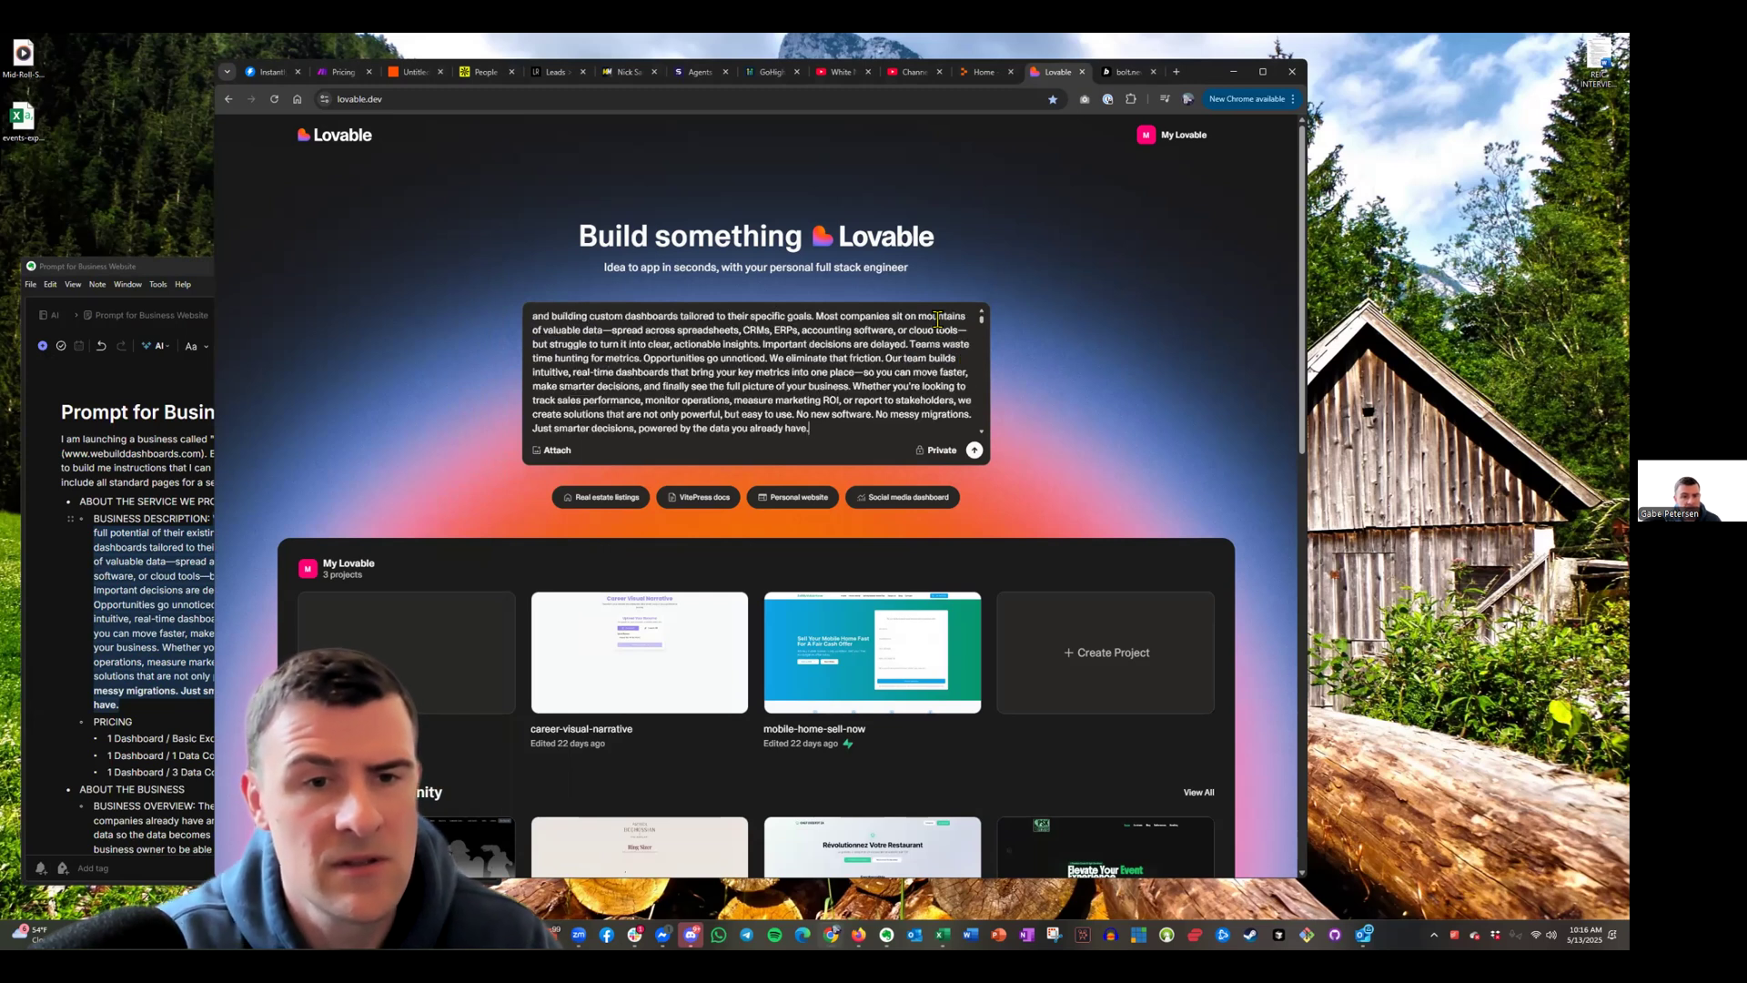
pyautogui.scroll(-1, 904, 370)
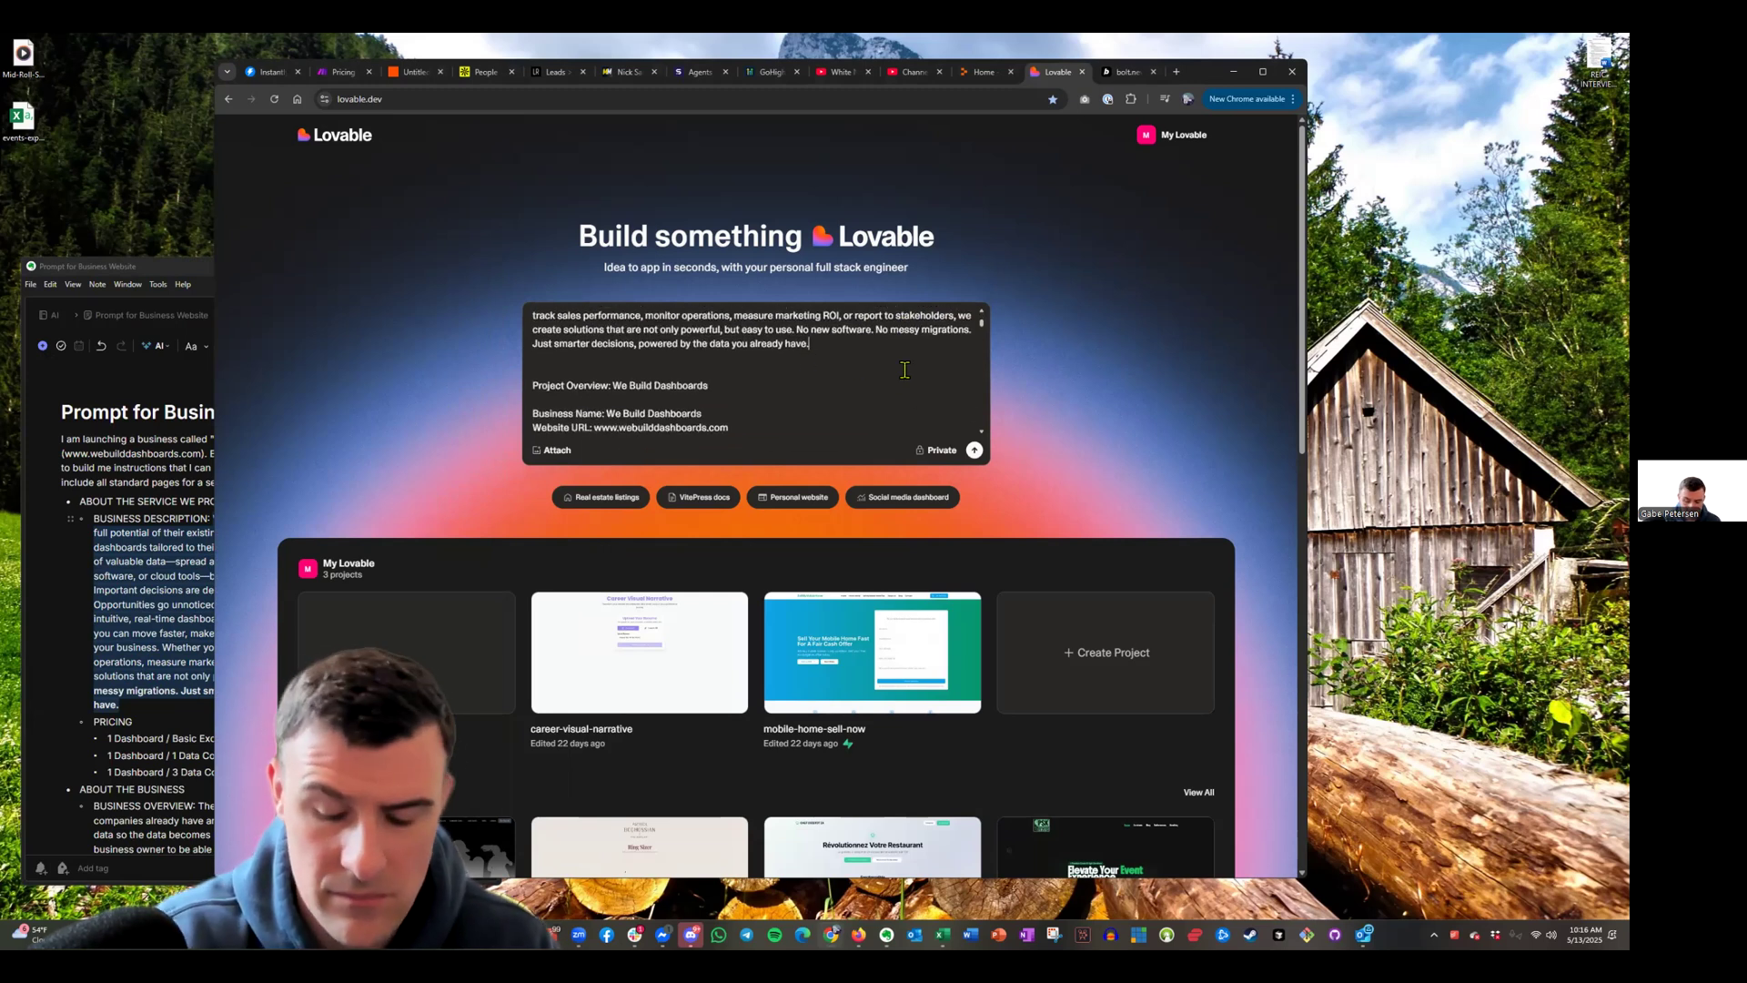
# Replace the prompt's opening with 'Here are additional details about the website I would like...'
pyautogui.hotkey('ctrl', 'shift', 'Home')
pyautogui.press('BackSpace')
pyautogui.write('Here')
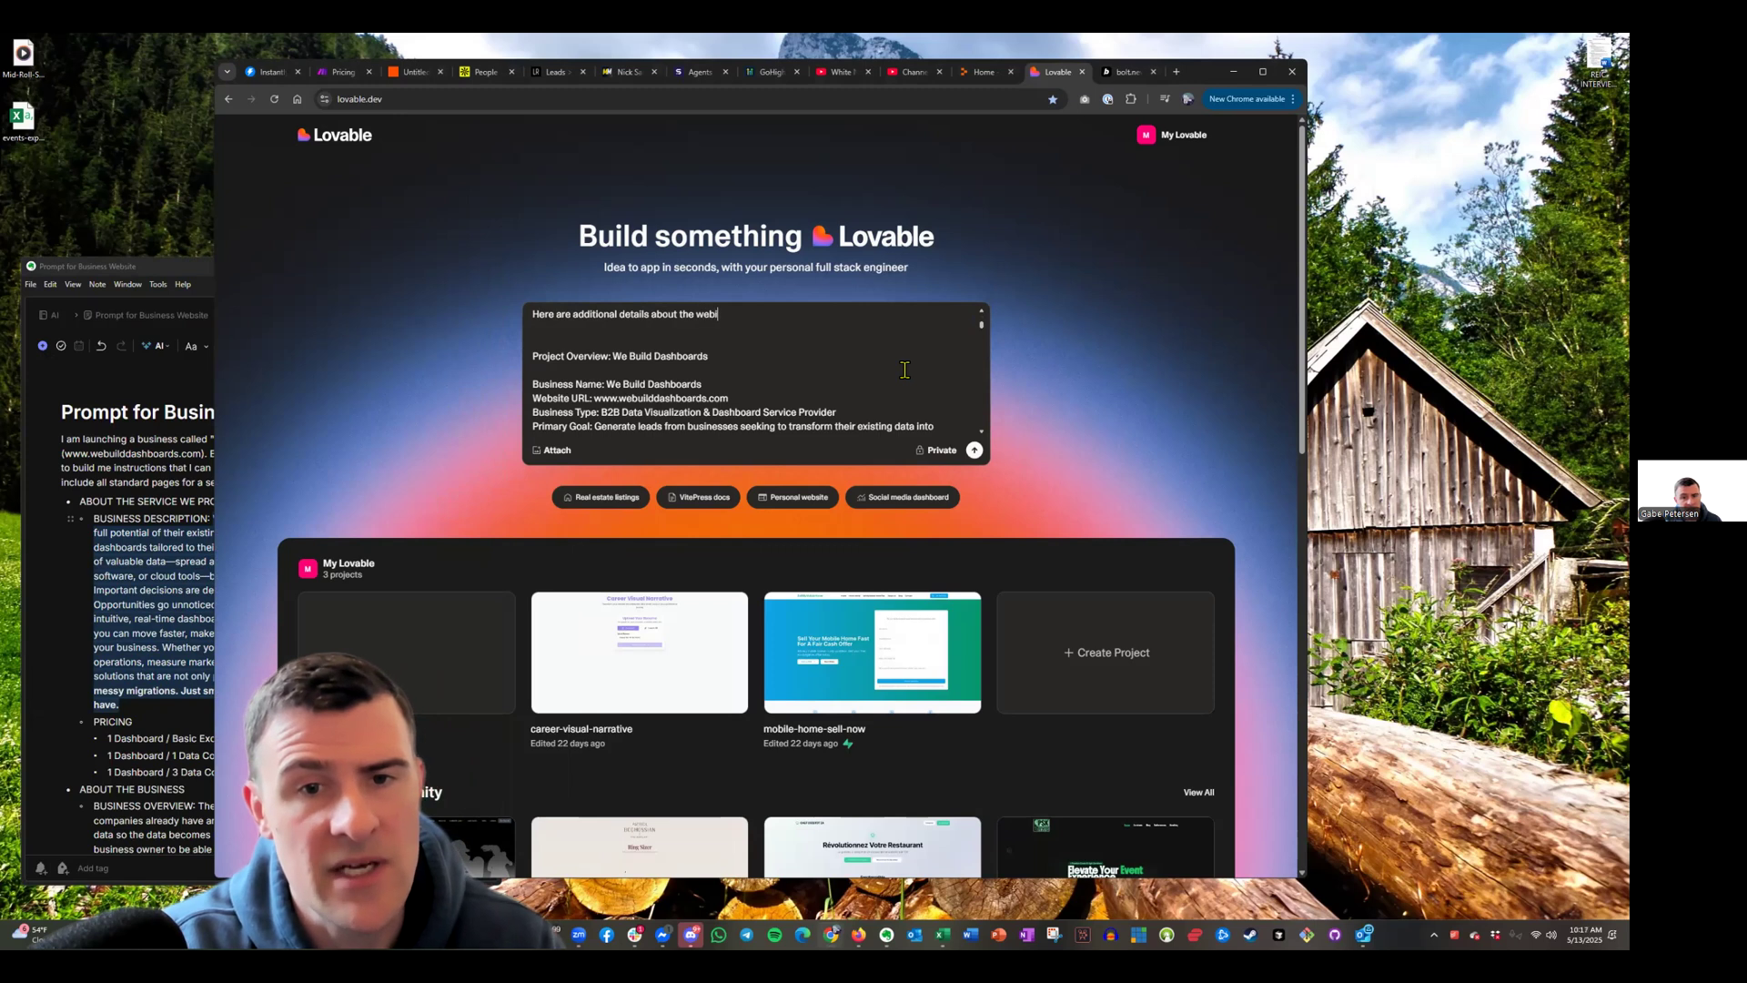
pyautogui.write('are additional details about the website I would like for you to build.')
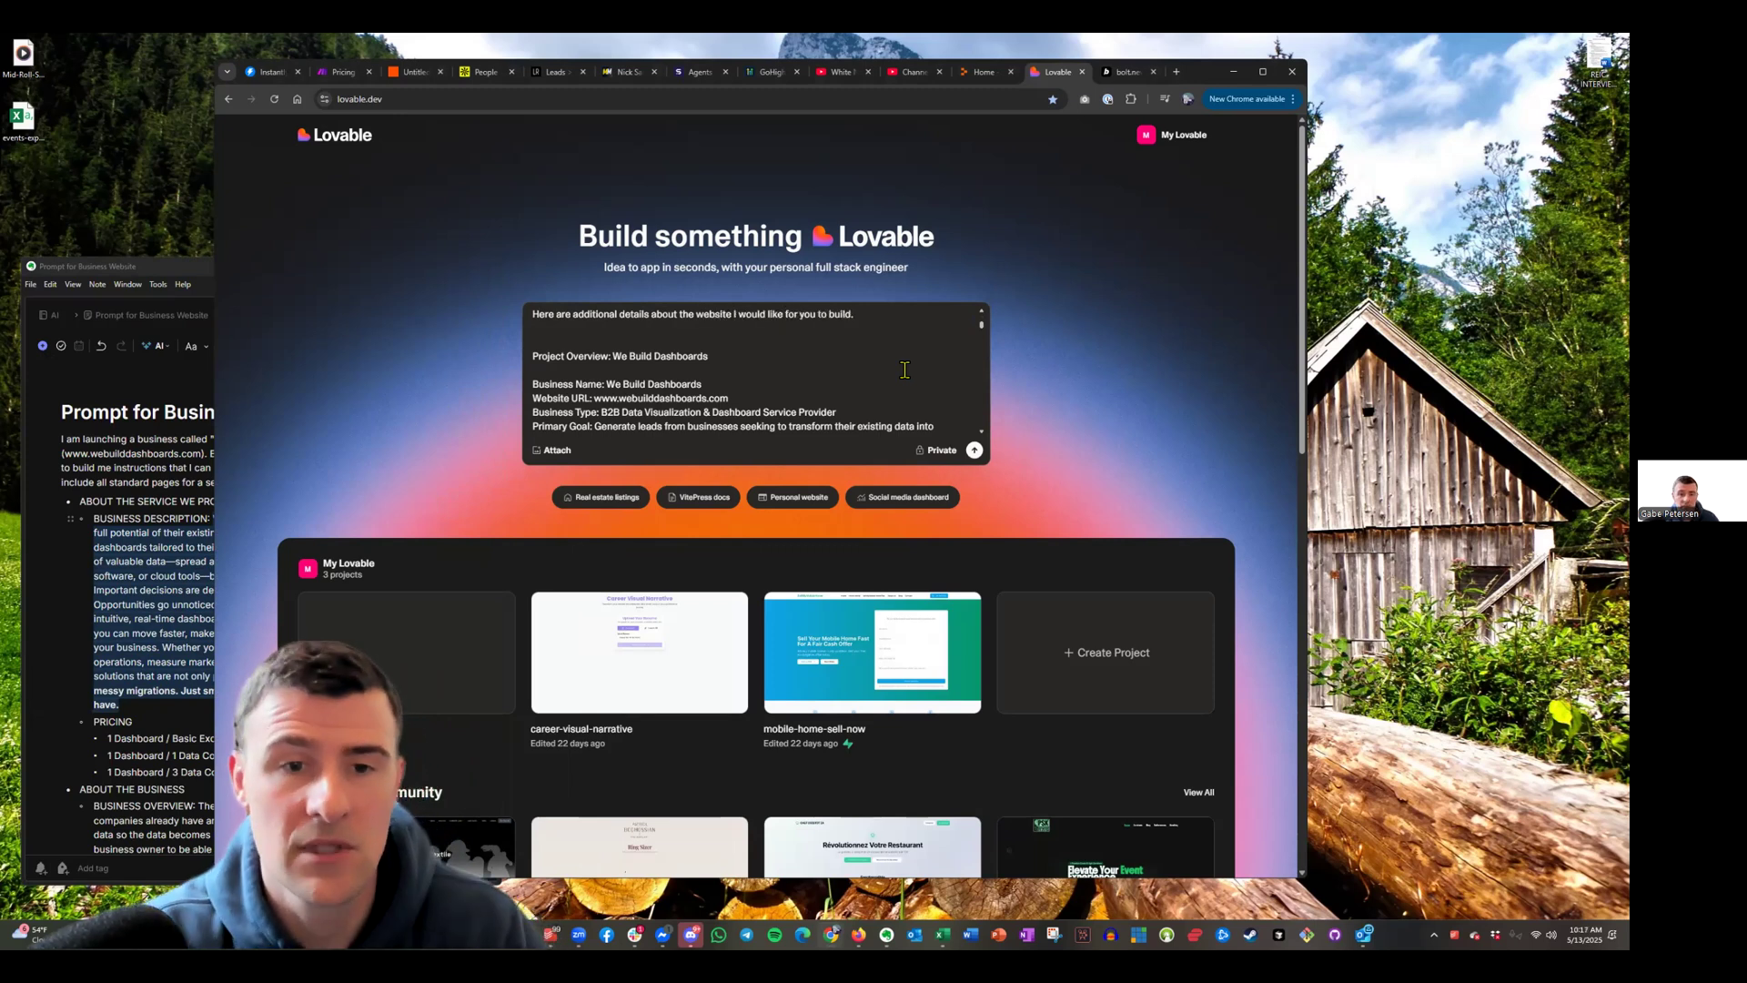
pyautogui.press('Delete')
pyautogui.tripleClick(711, 345)
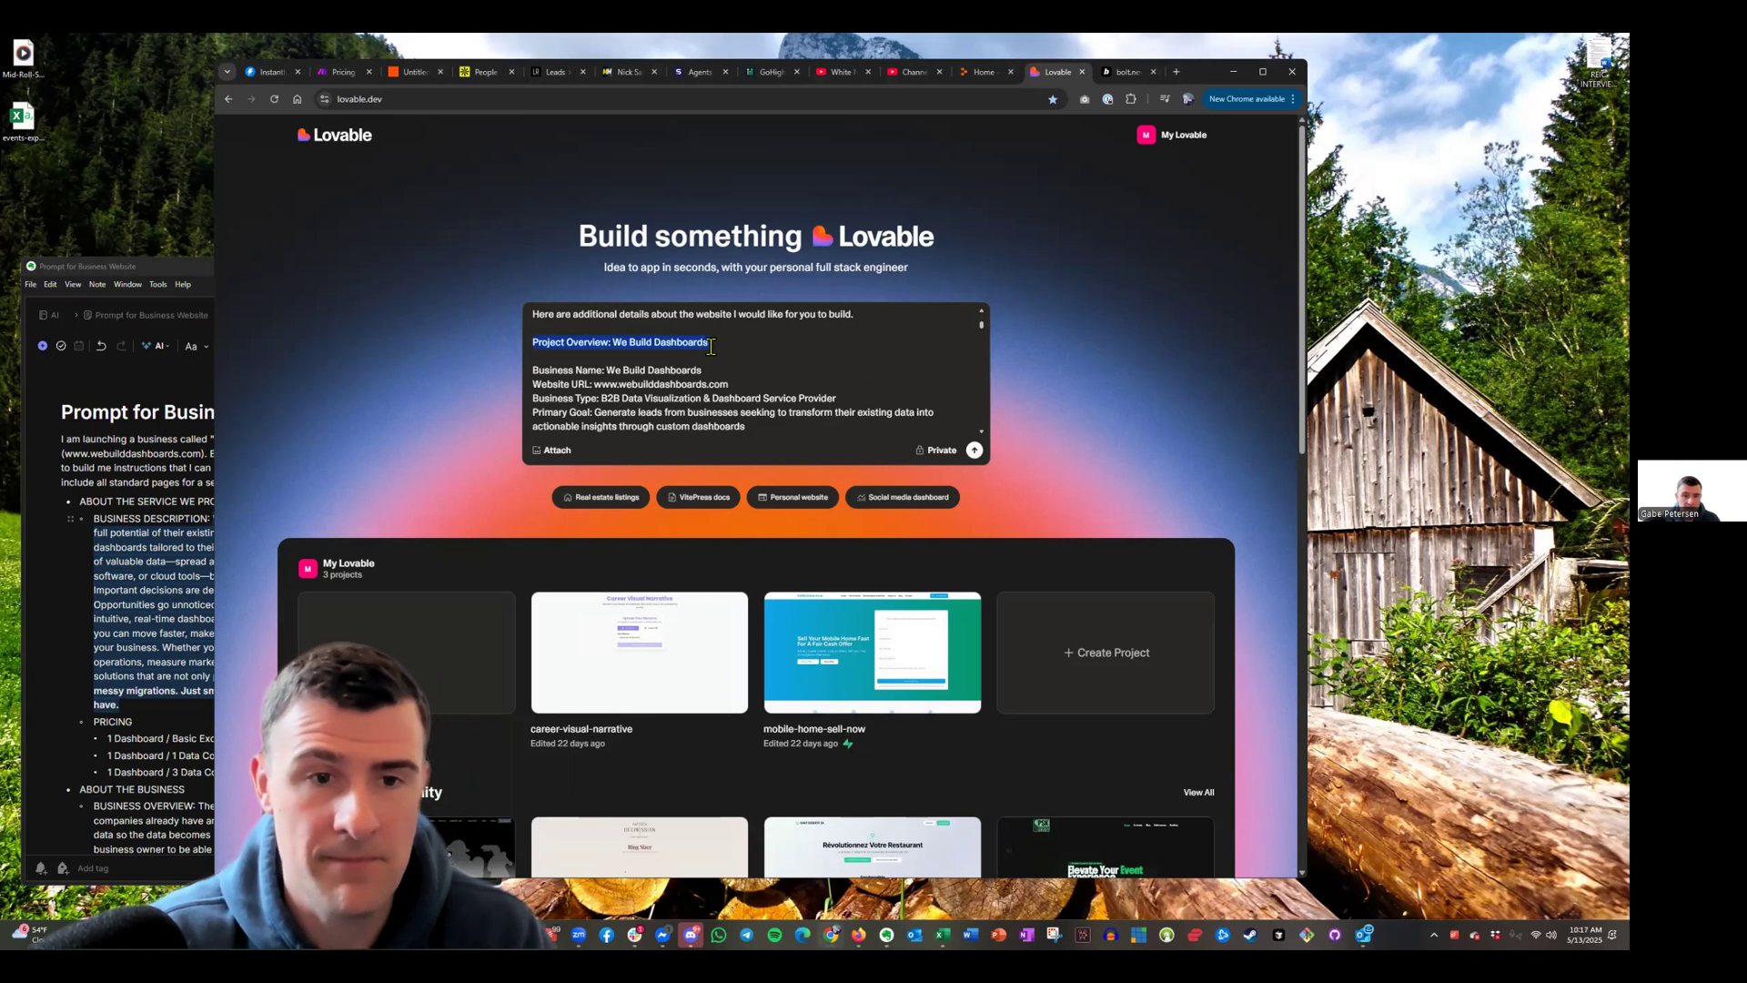
pyautogui.press('Down')
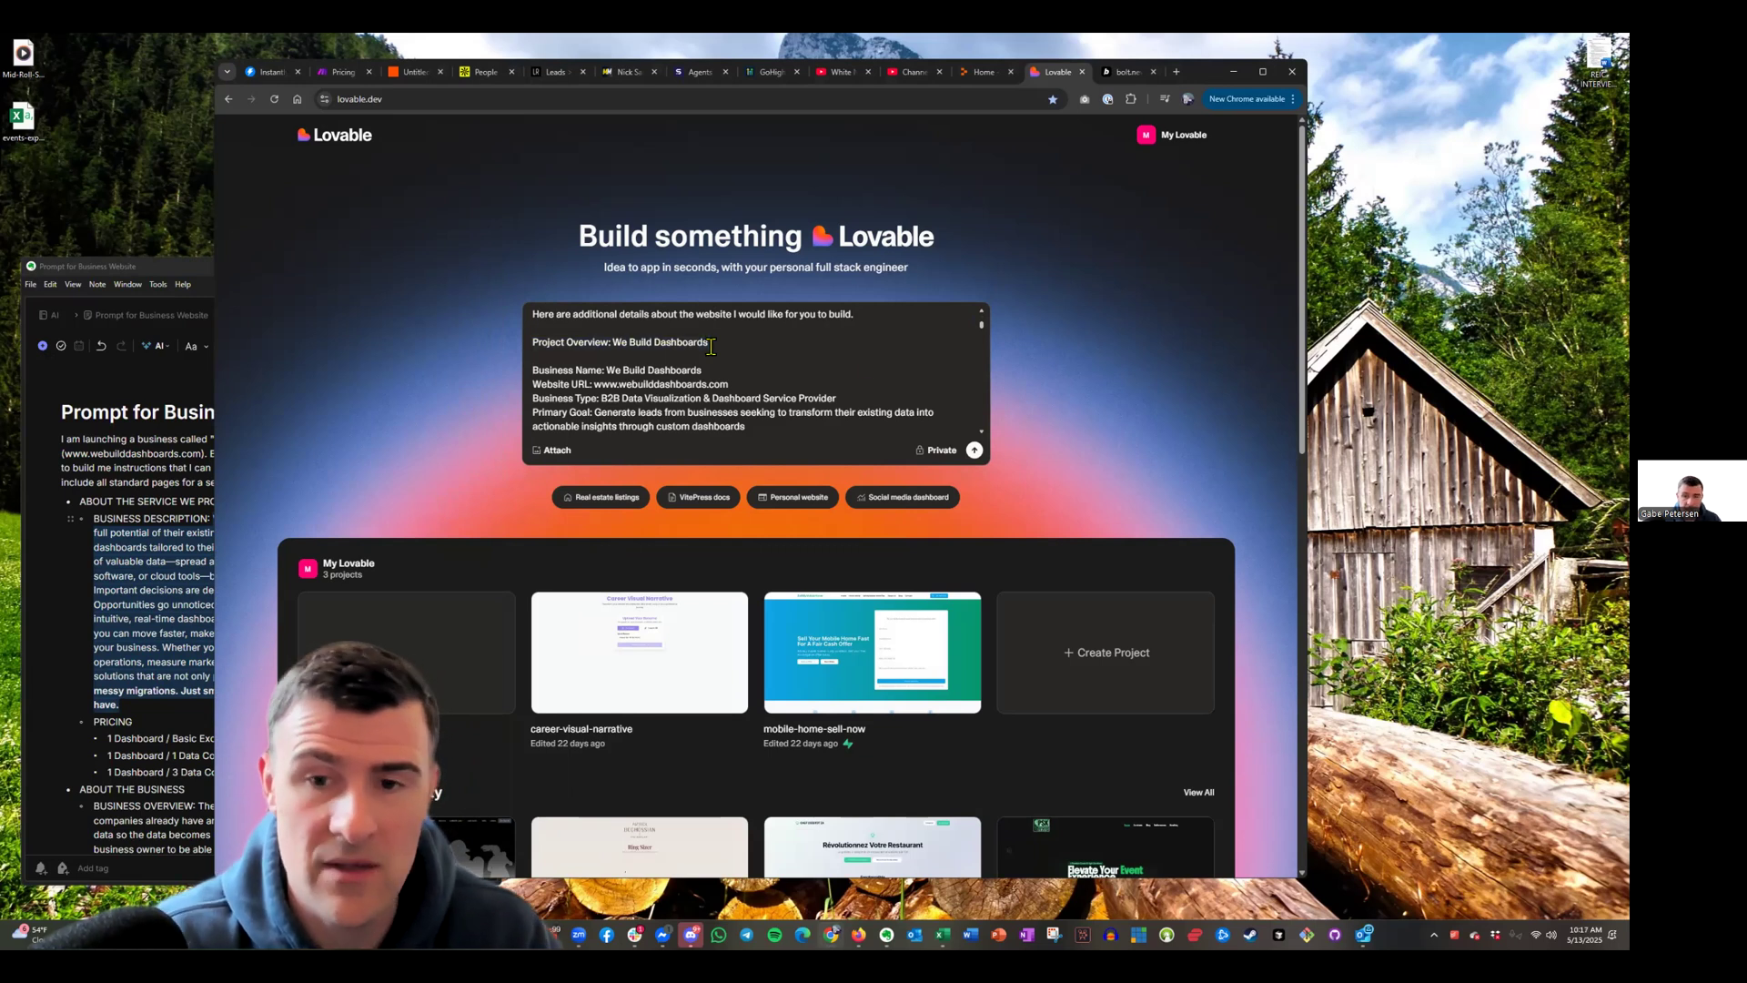
# Send the website brief to Lovable to generate the project
pyautogui.click(974, 451)
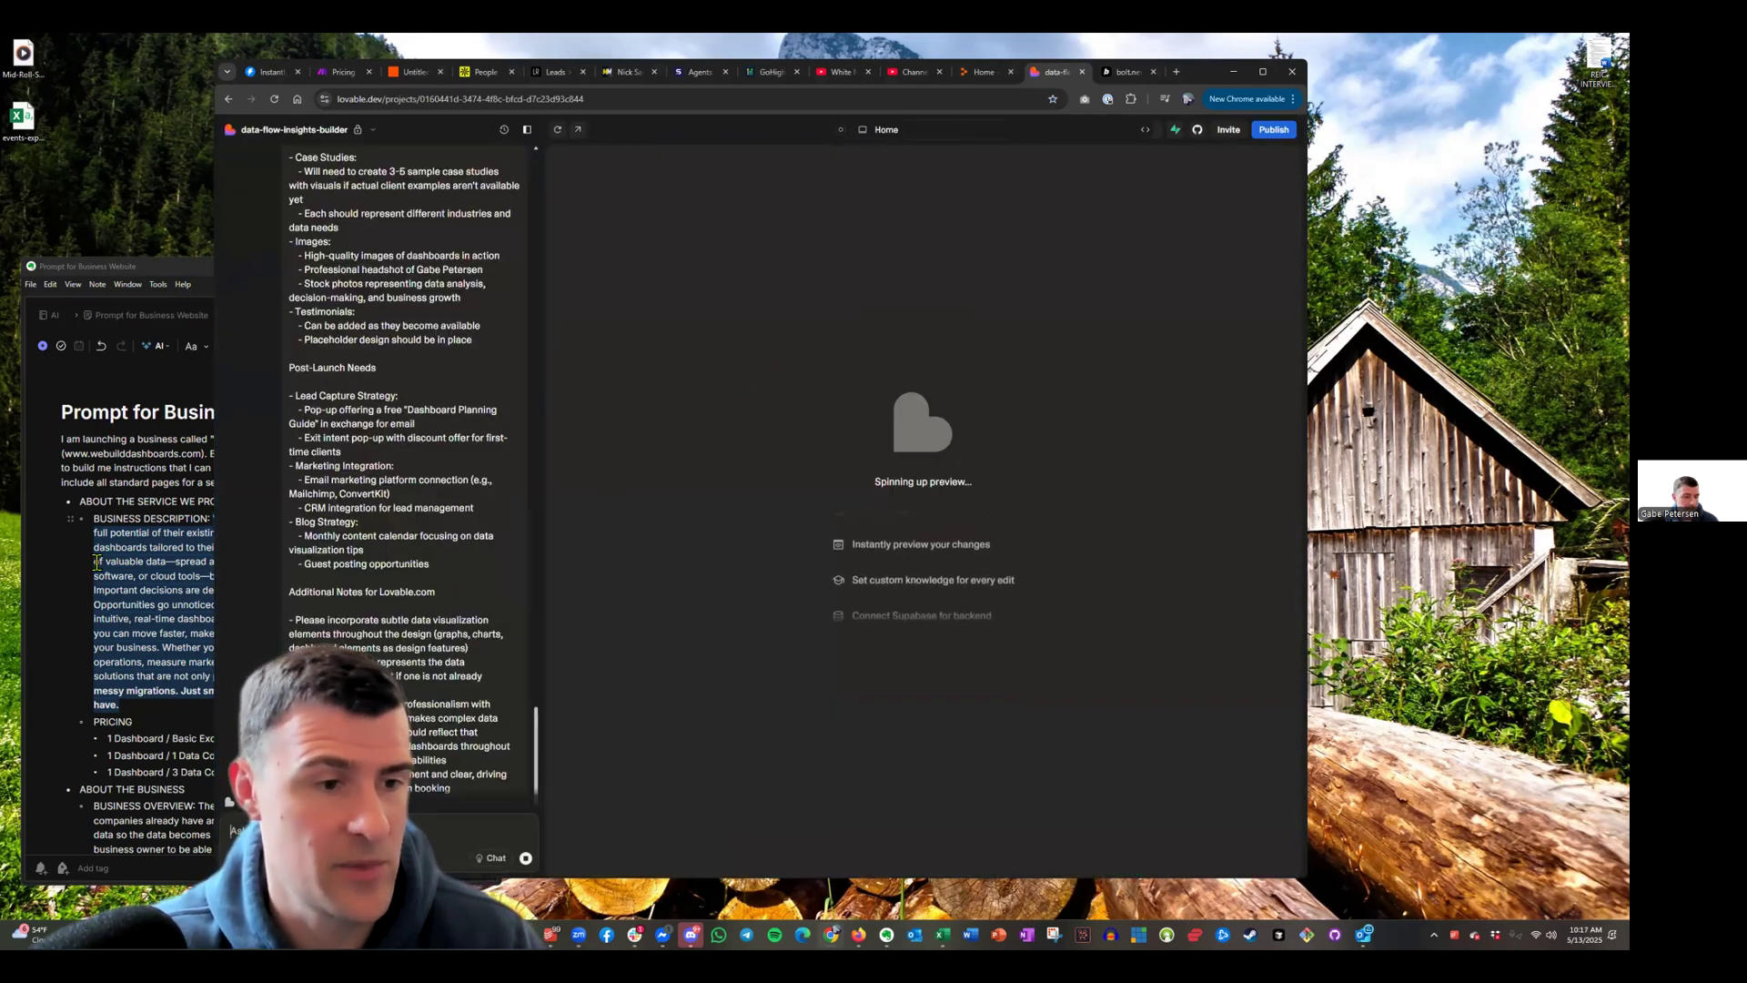
pyautogui.hotkey('alt', 'Tab')
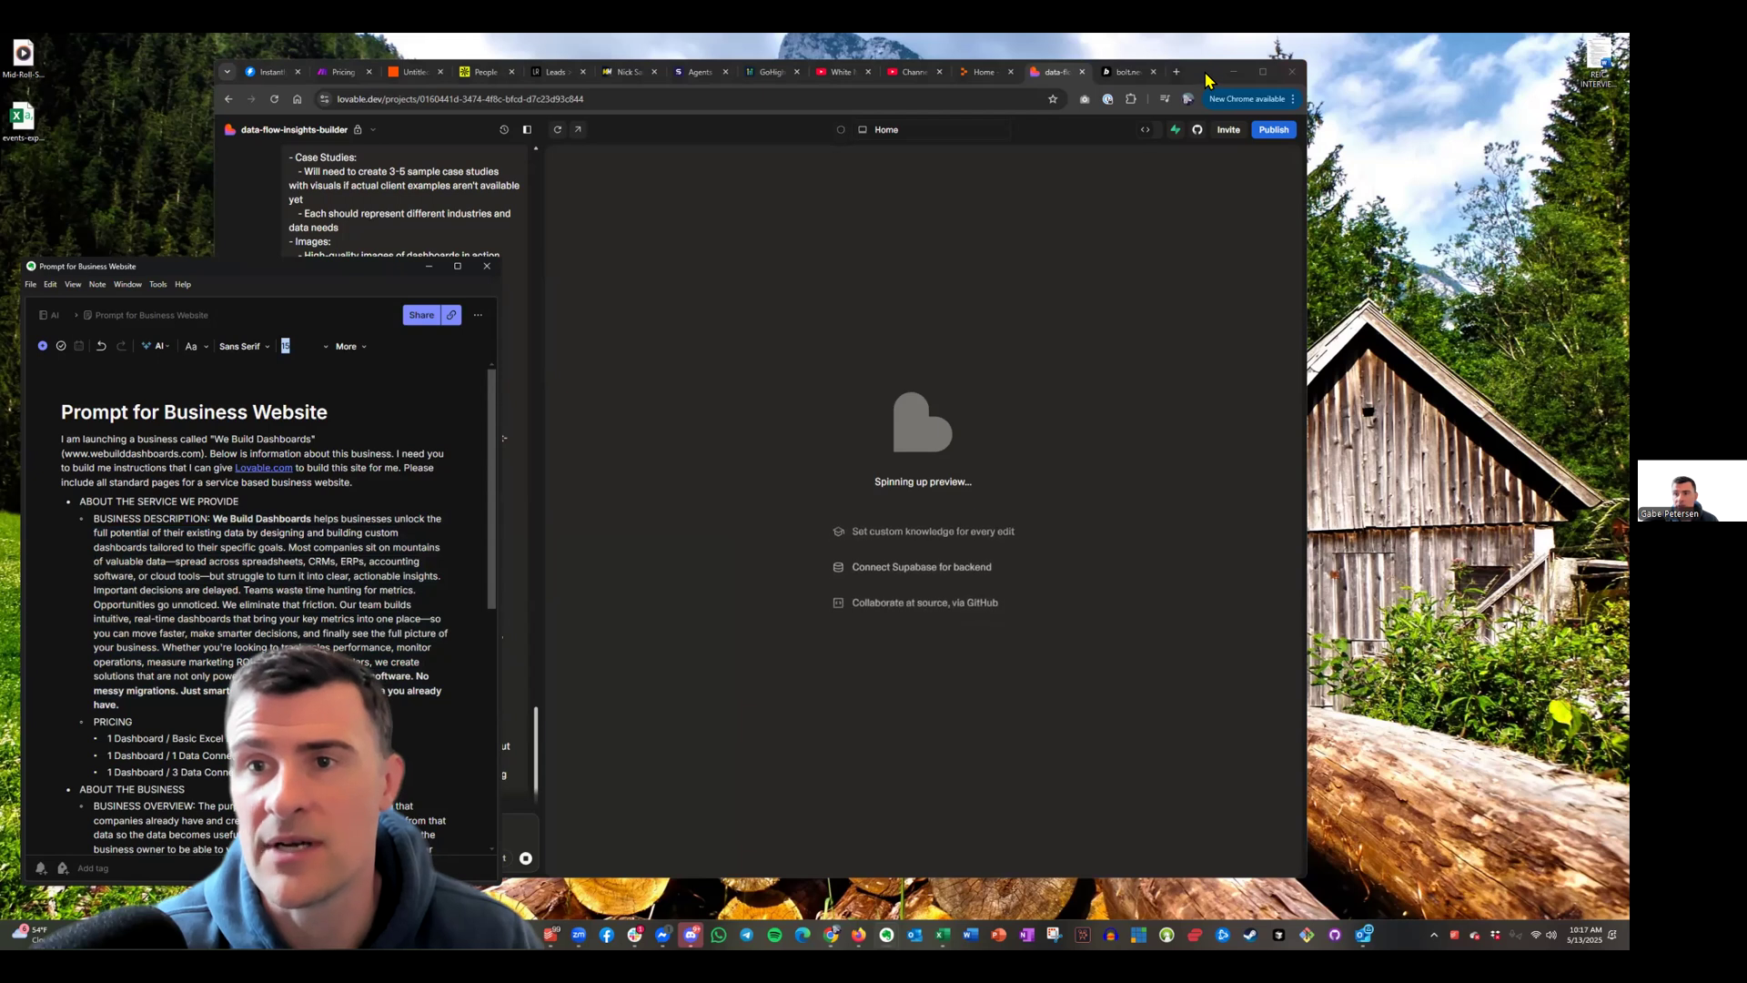
pyautogui.click(1210, 82)
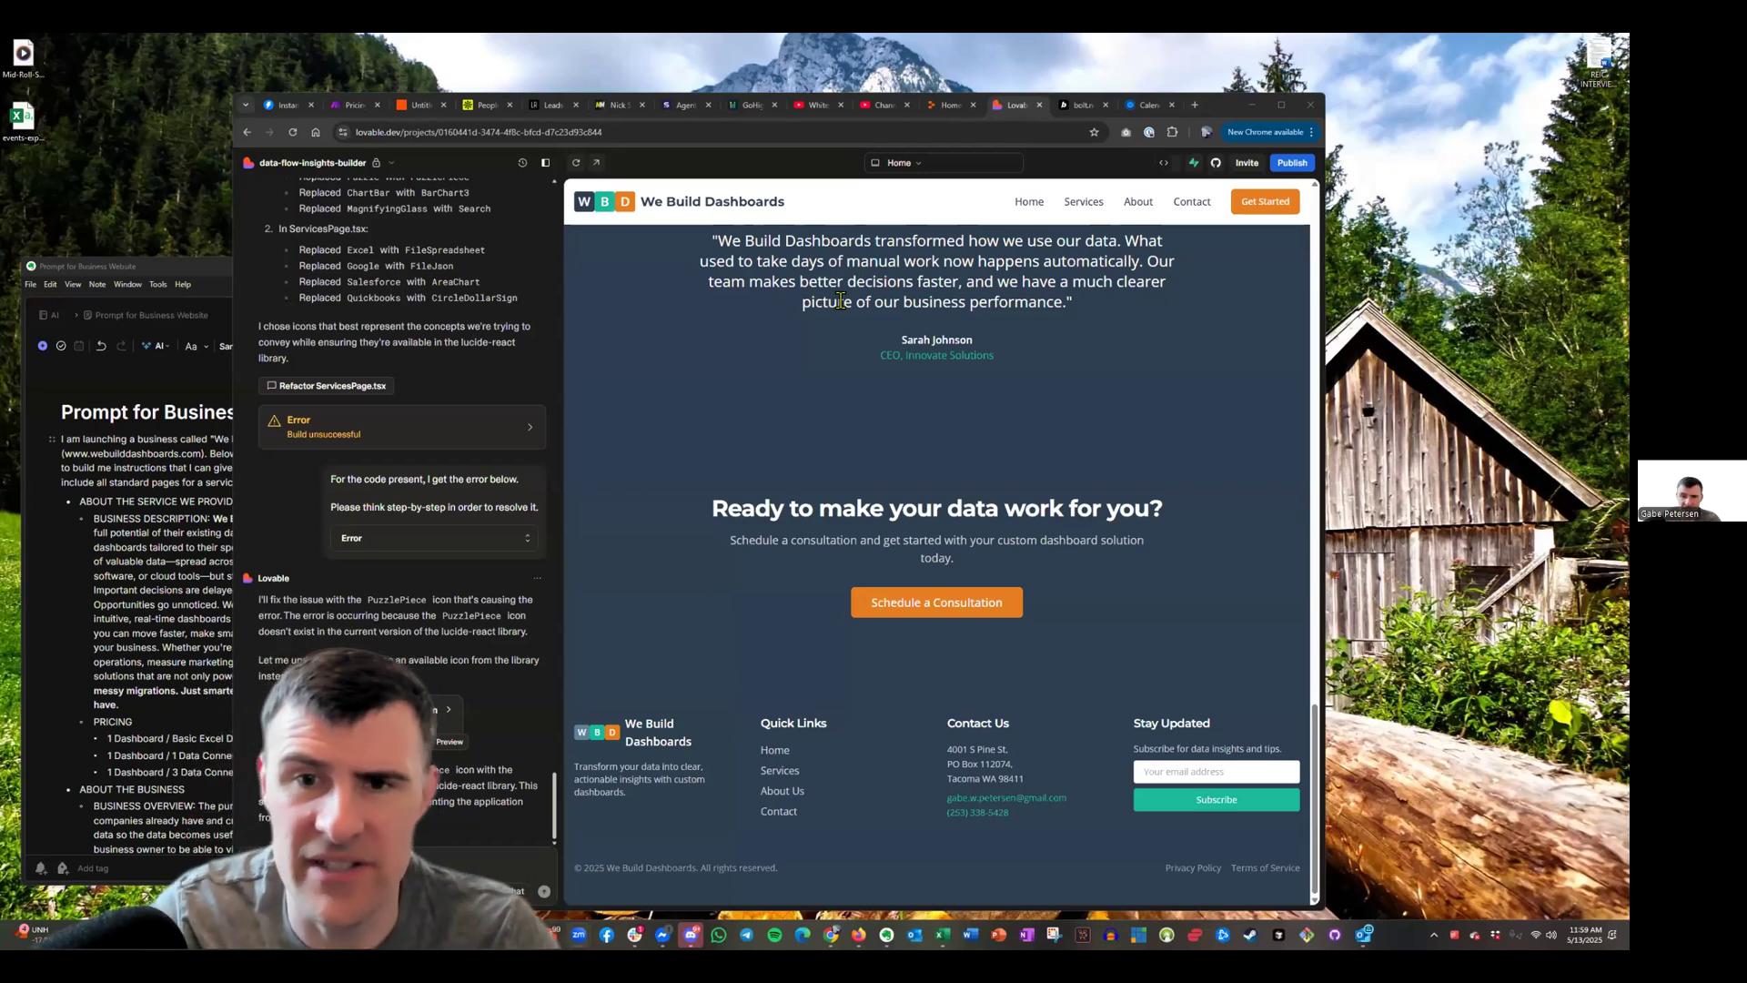
# Scroll through the generated homepage preview headed 'Transform Your Data Into Decisions'
pyautogui.scroll(1, 893, 466)
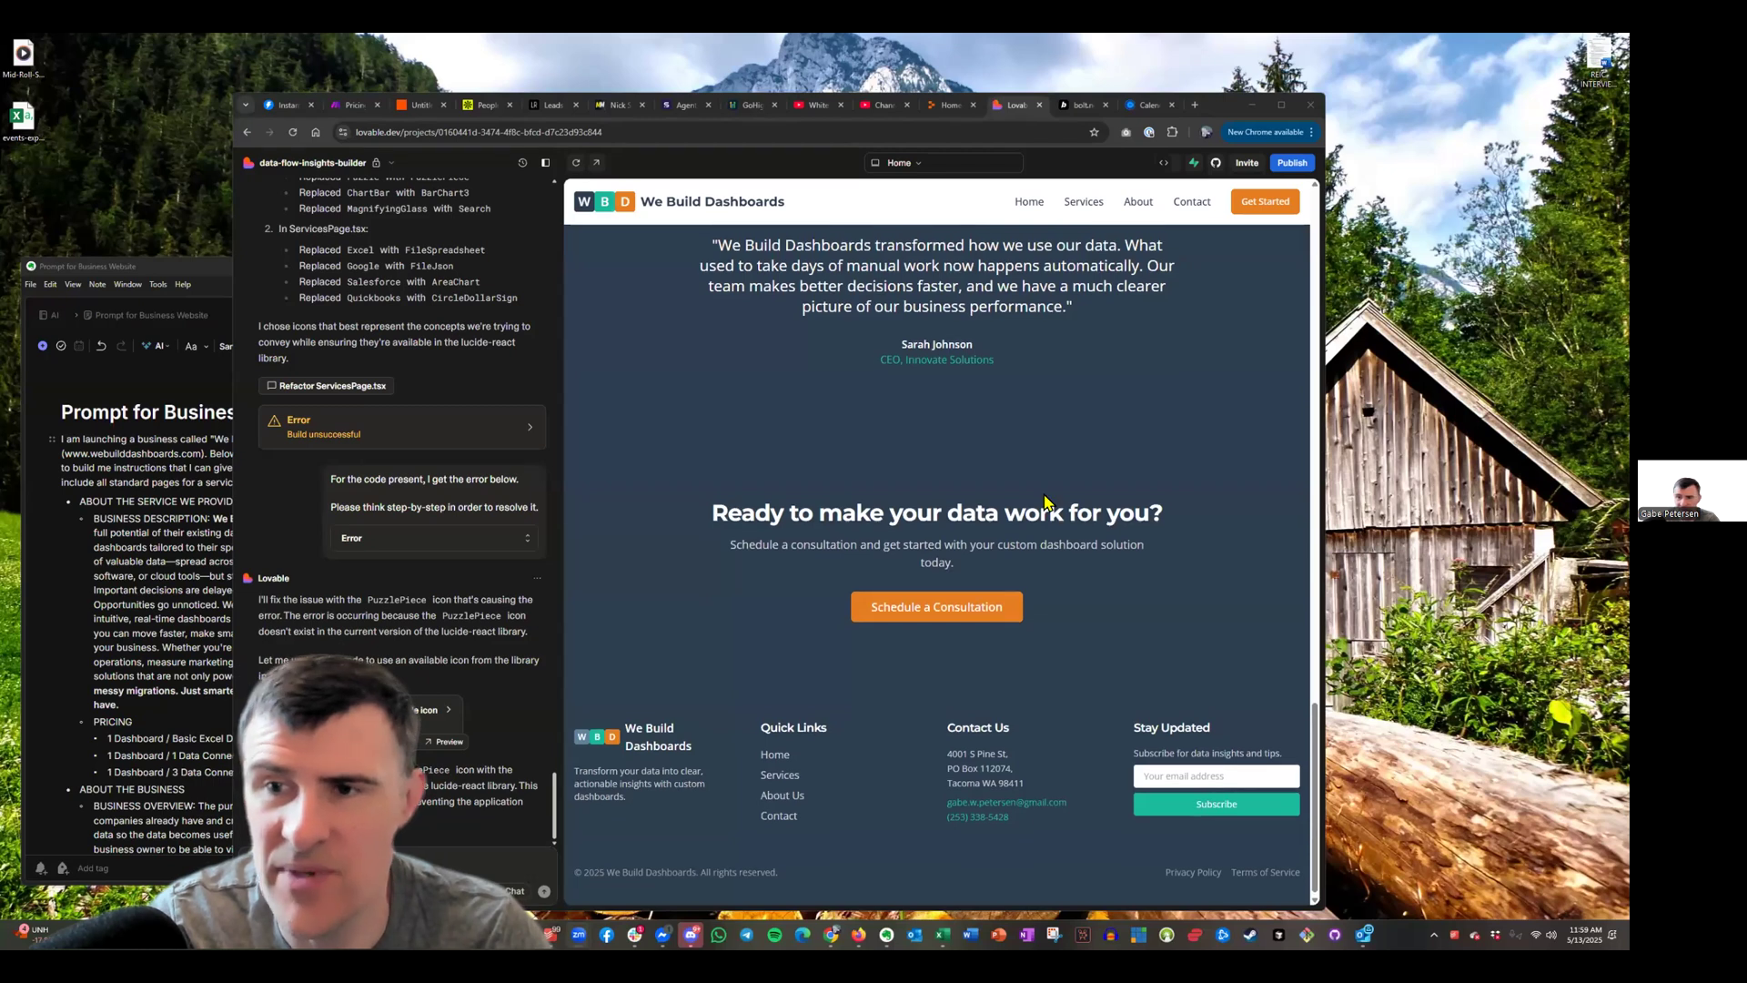
pyautogui.scroll(15, 1001, 483)
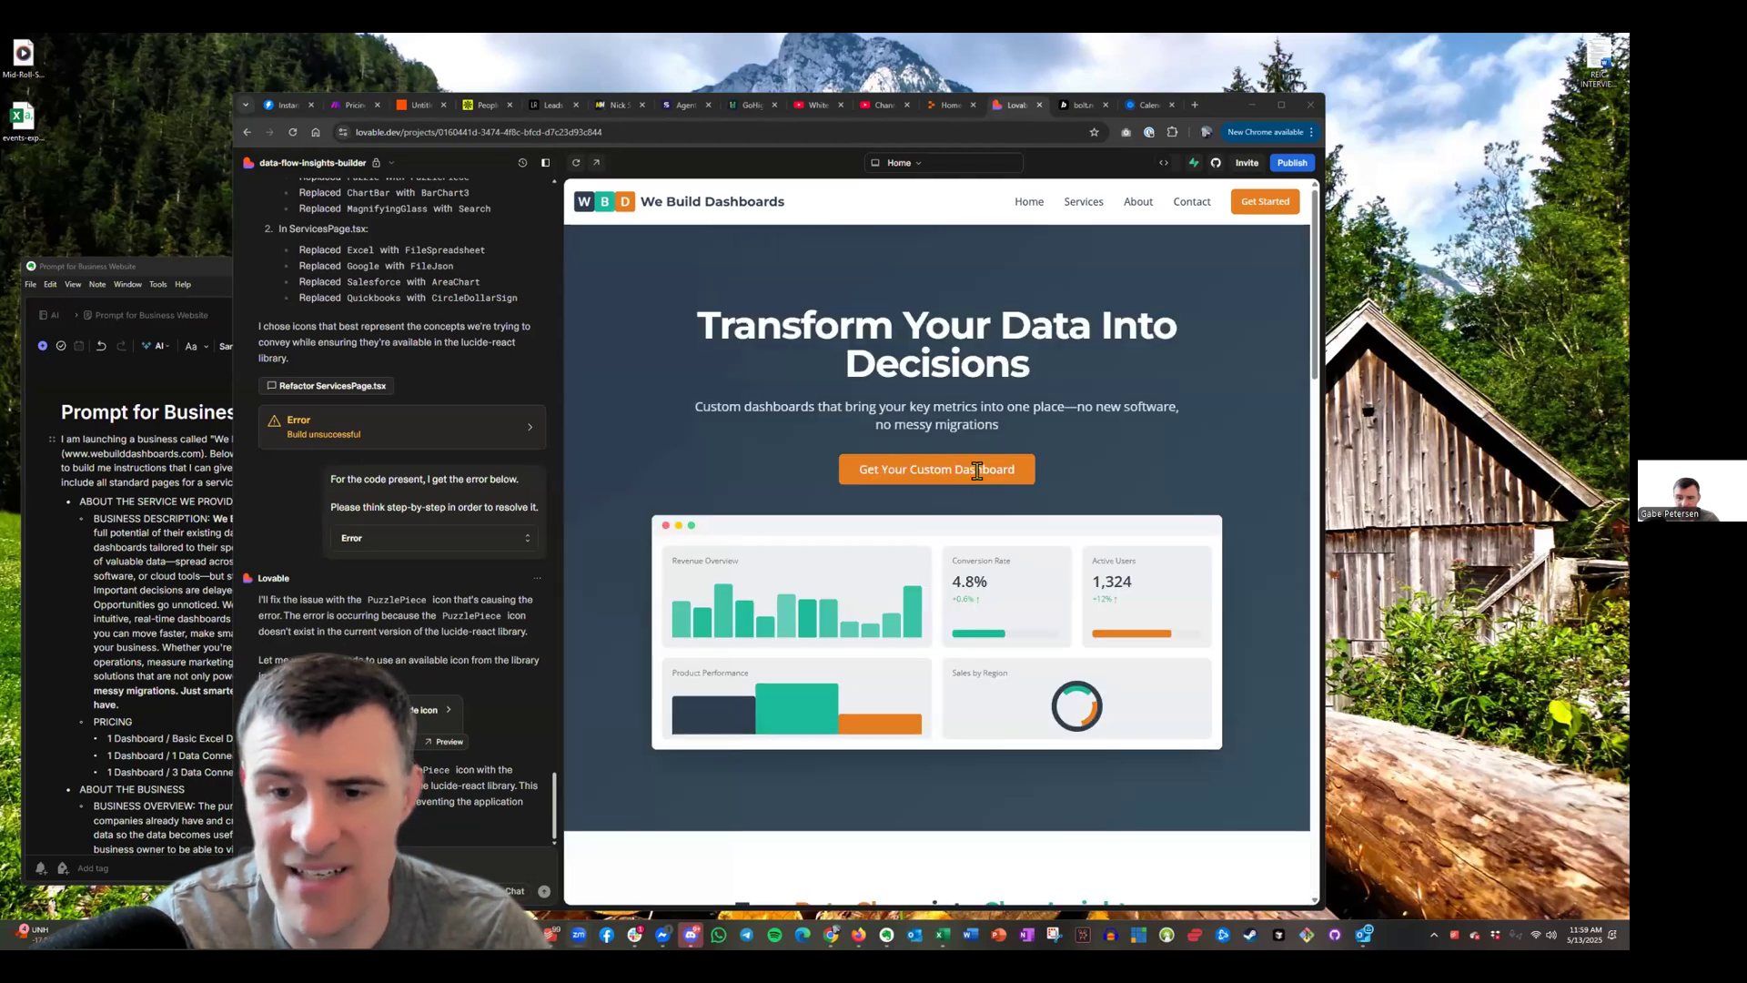
pyautogui.scroll(-15, 983, 464)
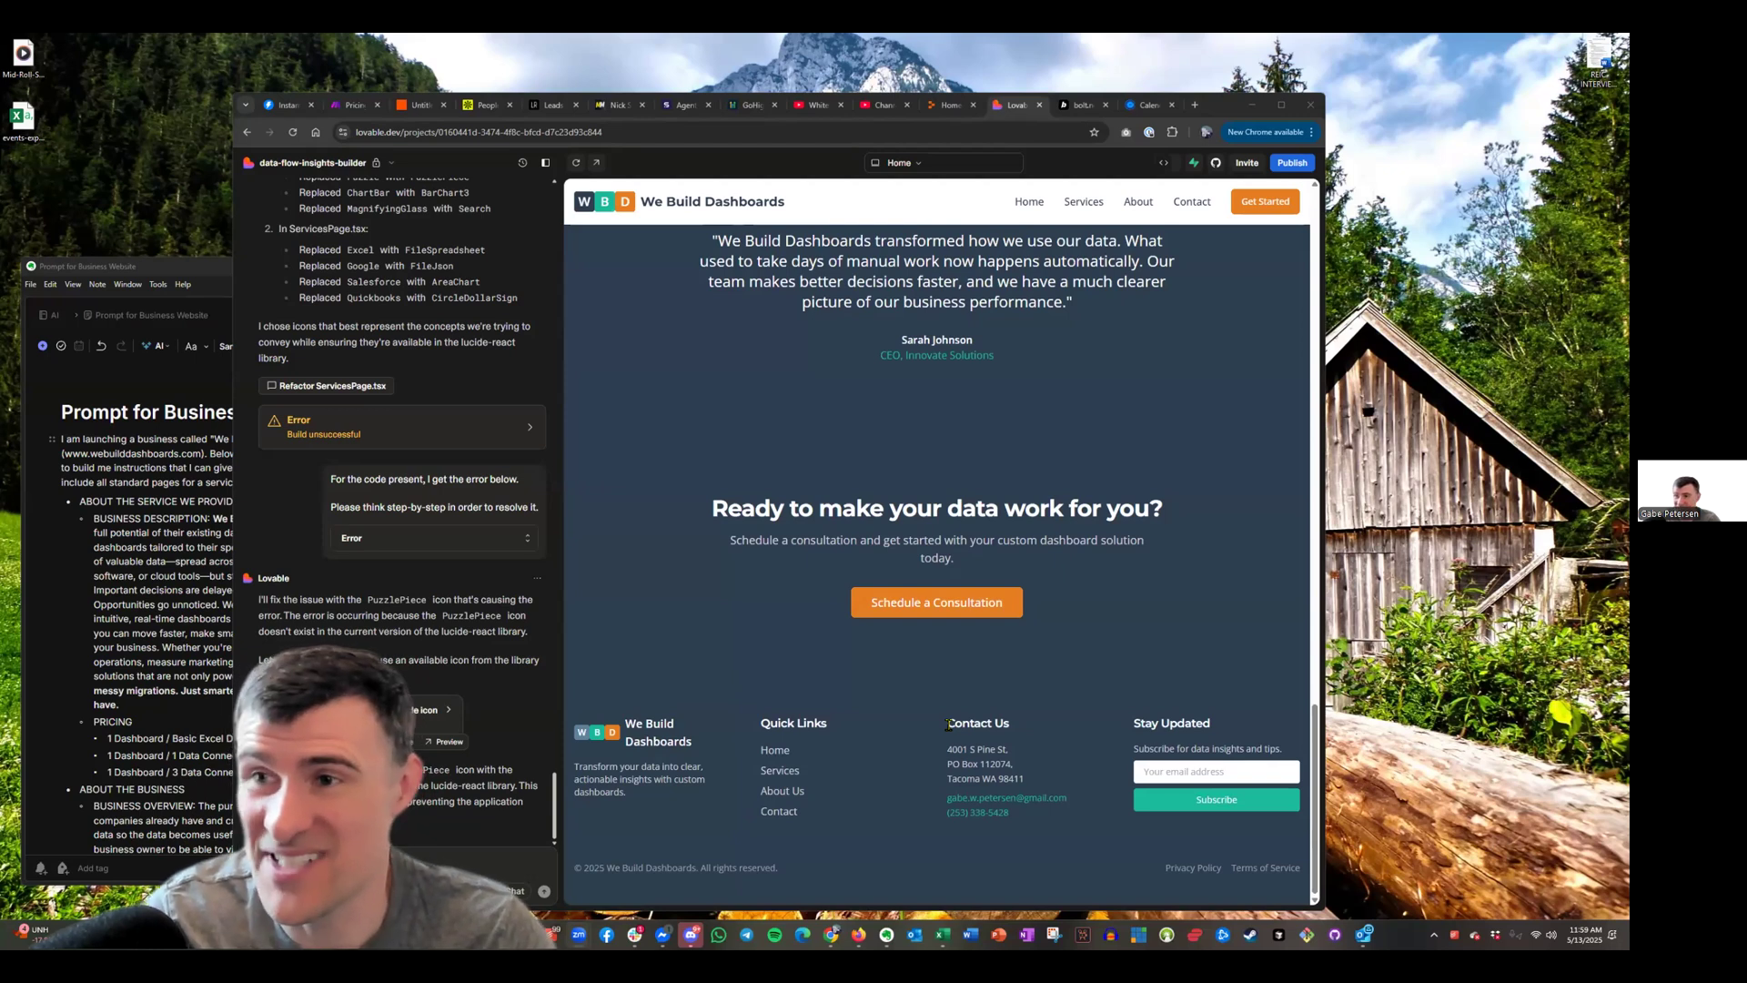
pyautogui.scroll(5, 951, 726)
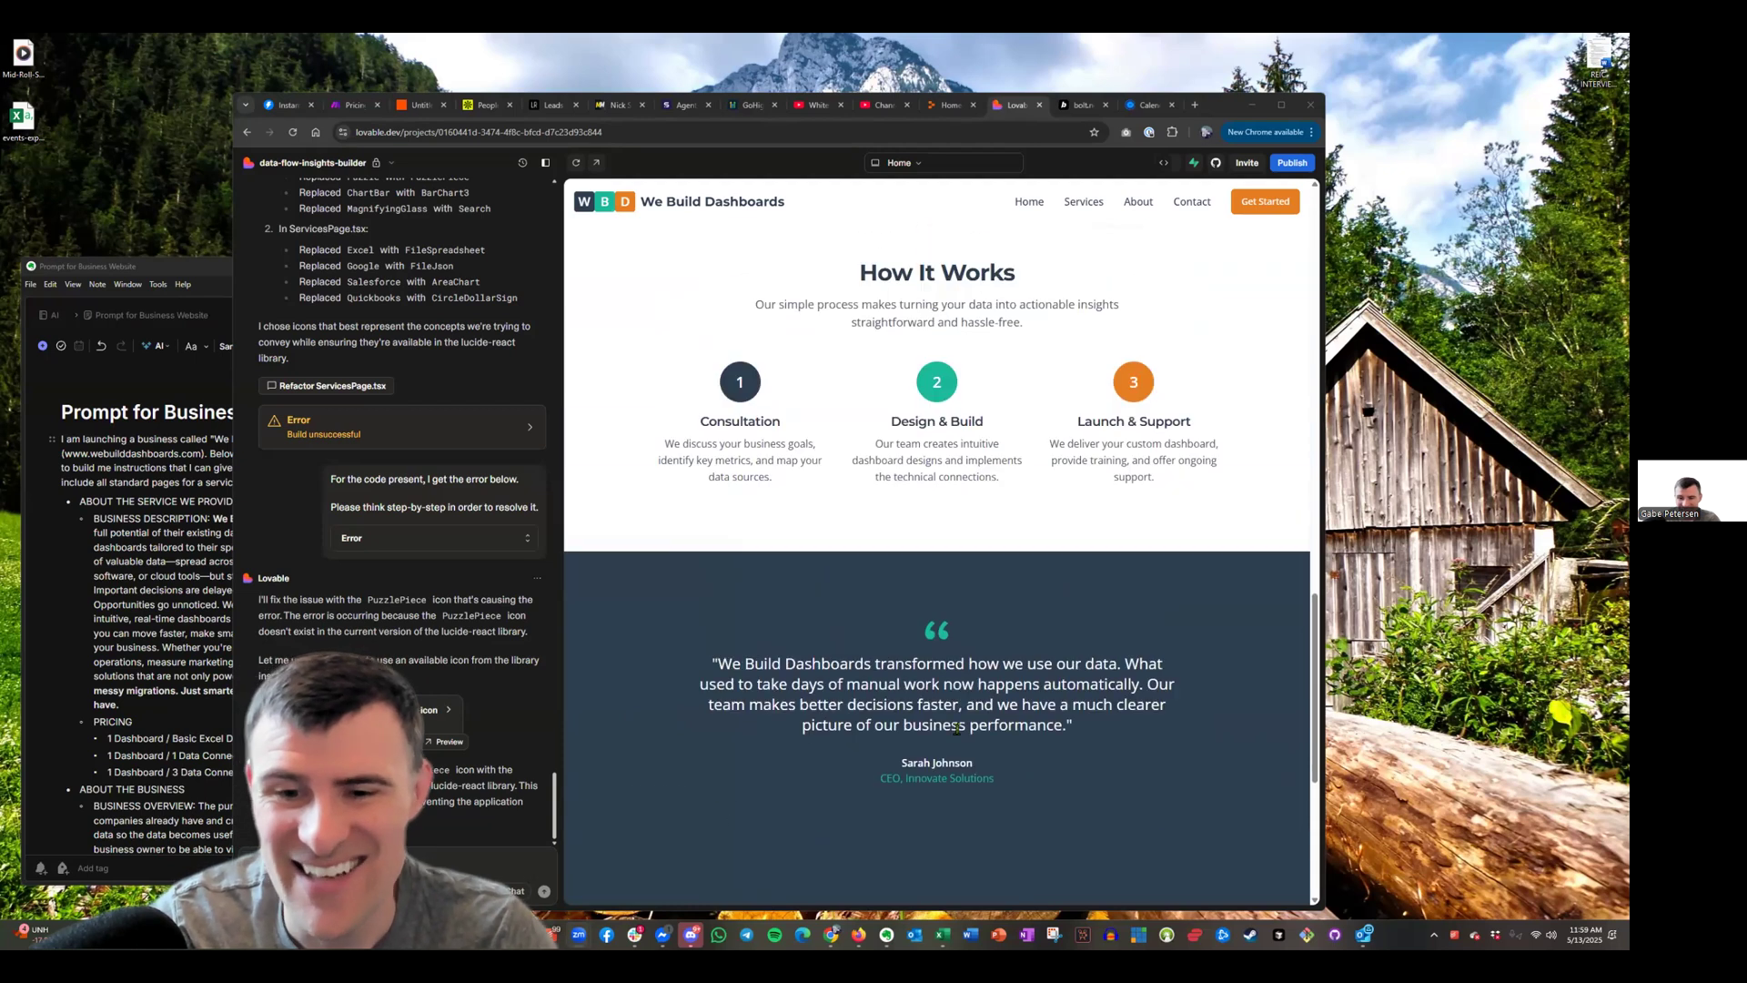
pyautogui.scroll(2, 910, 683)
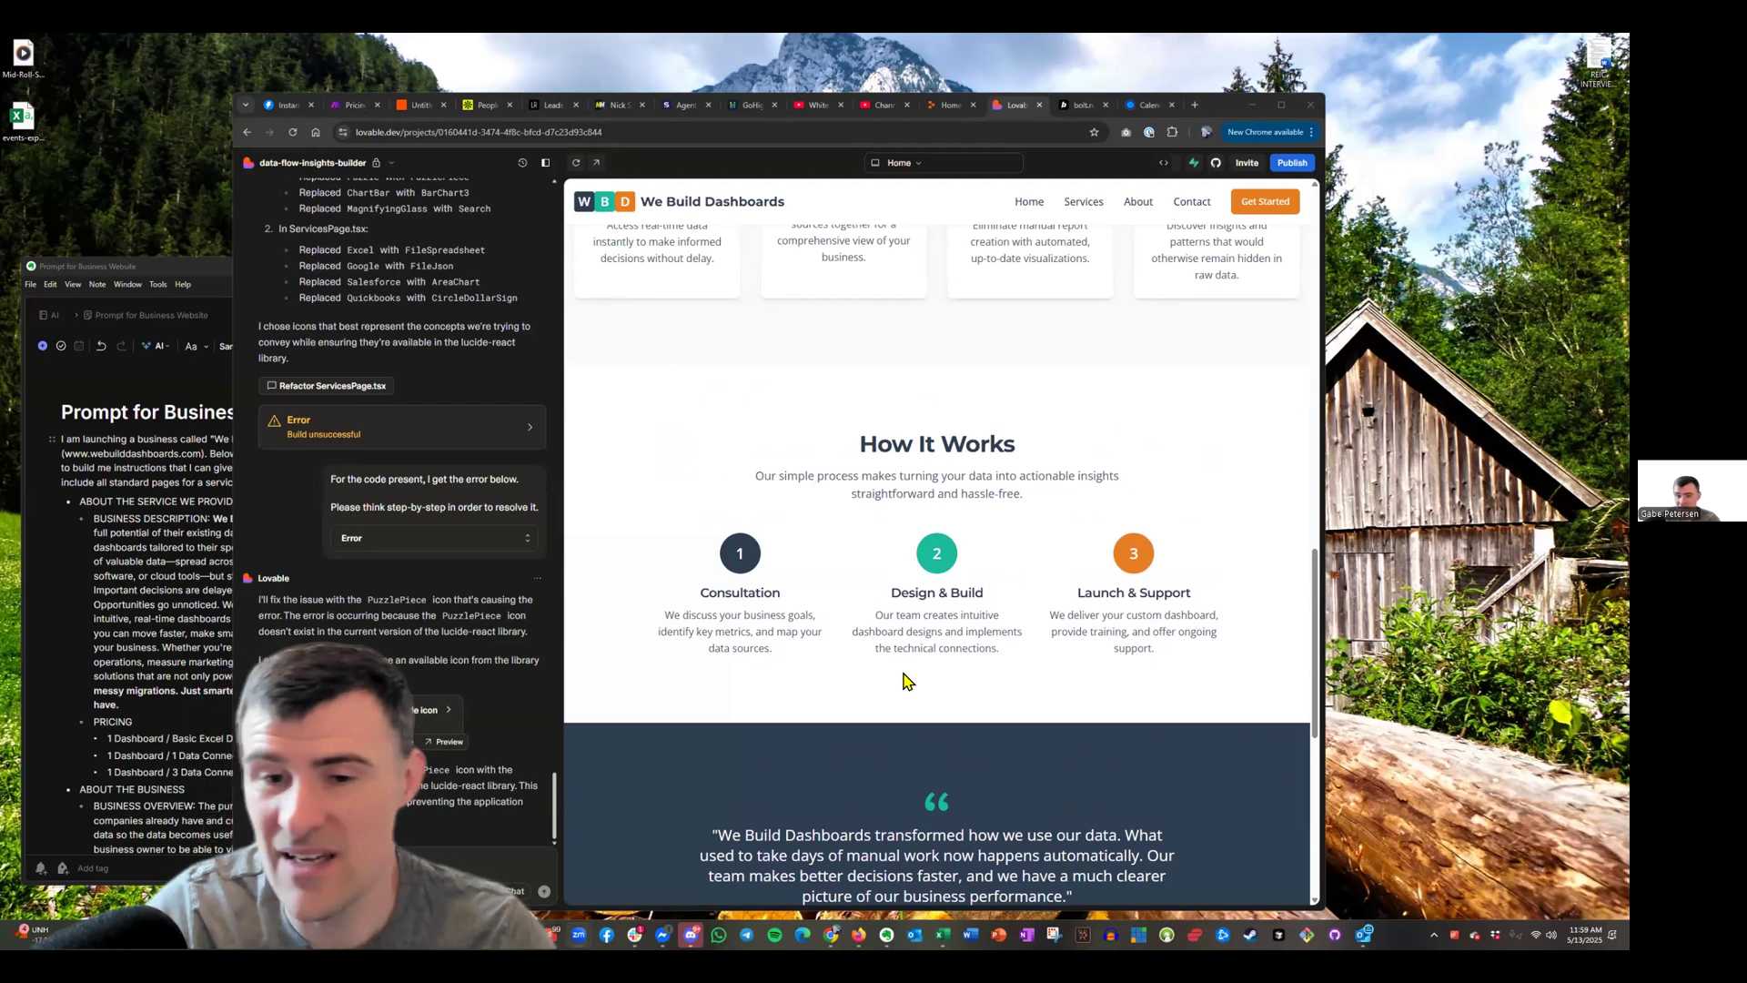
pyautogui.scroll(-5, 905, 681)
pyautogui.scroll(10, 1044, 607)
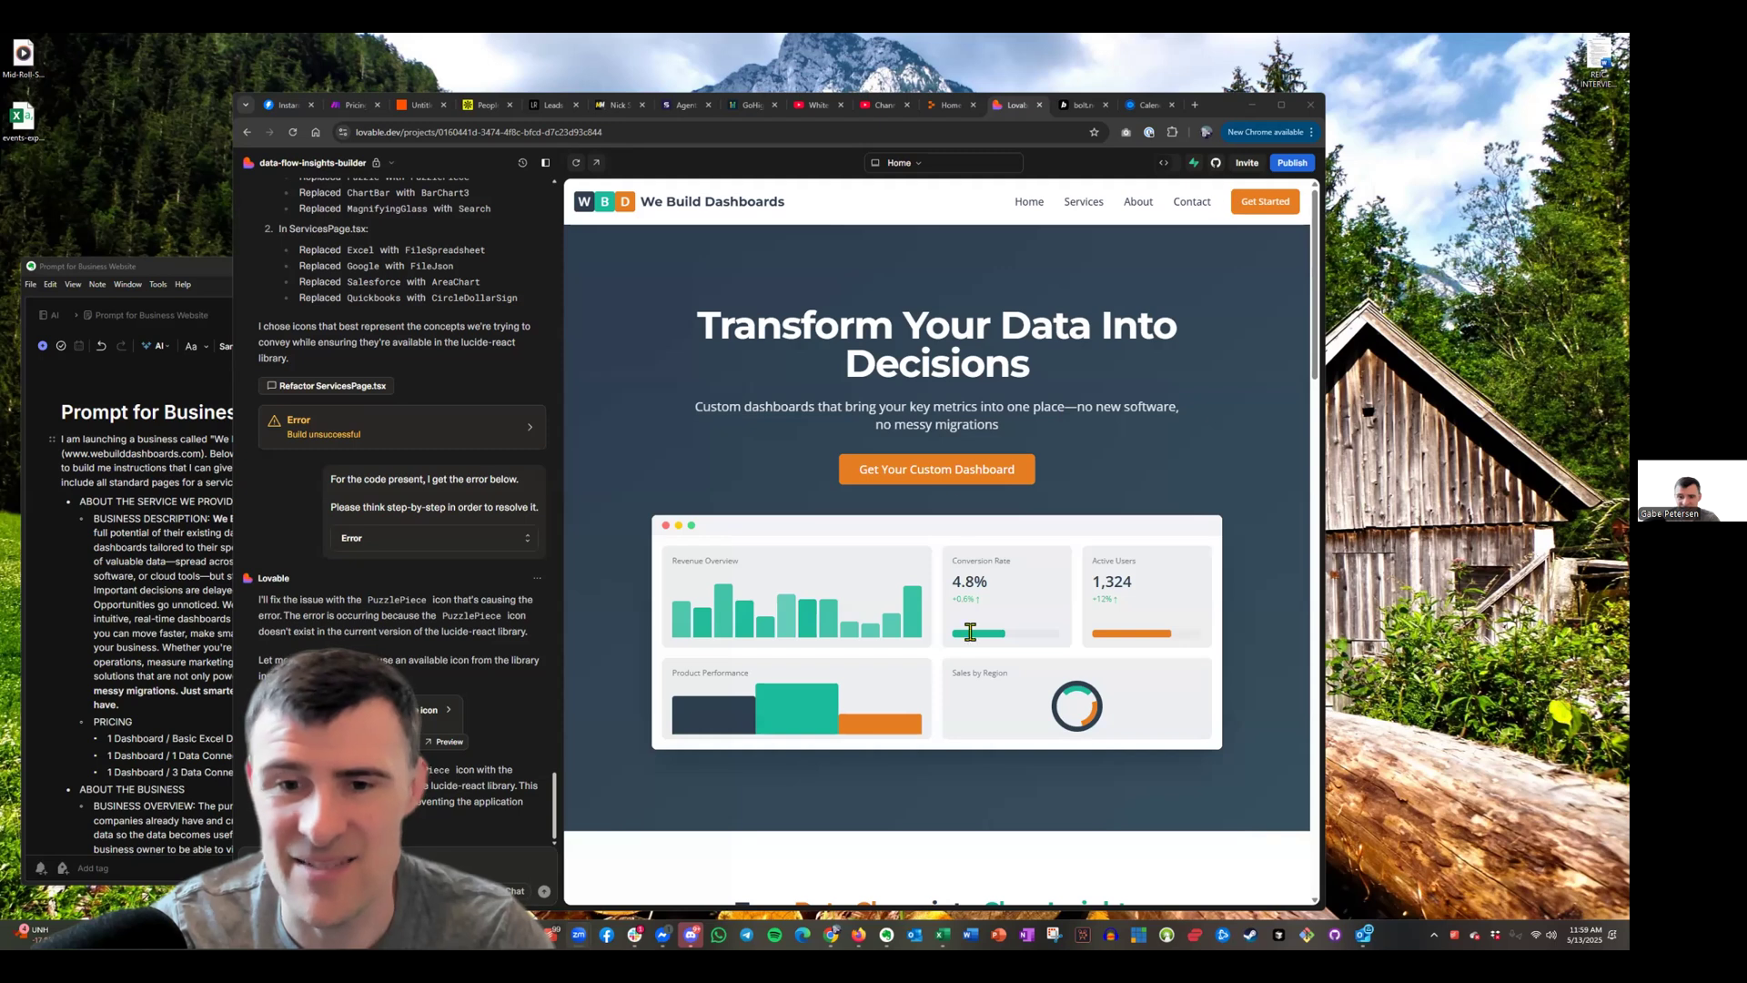
pyautogui.scroll(-4, 946, 666)
# Ask Lovable to link every call-to-action button to the Calendly discovery call booking URL
pyautogui.click(1148, 105)
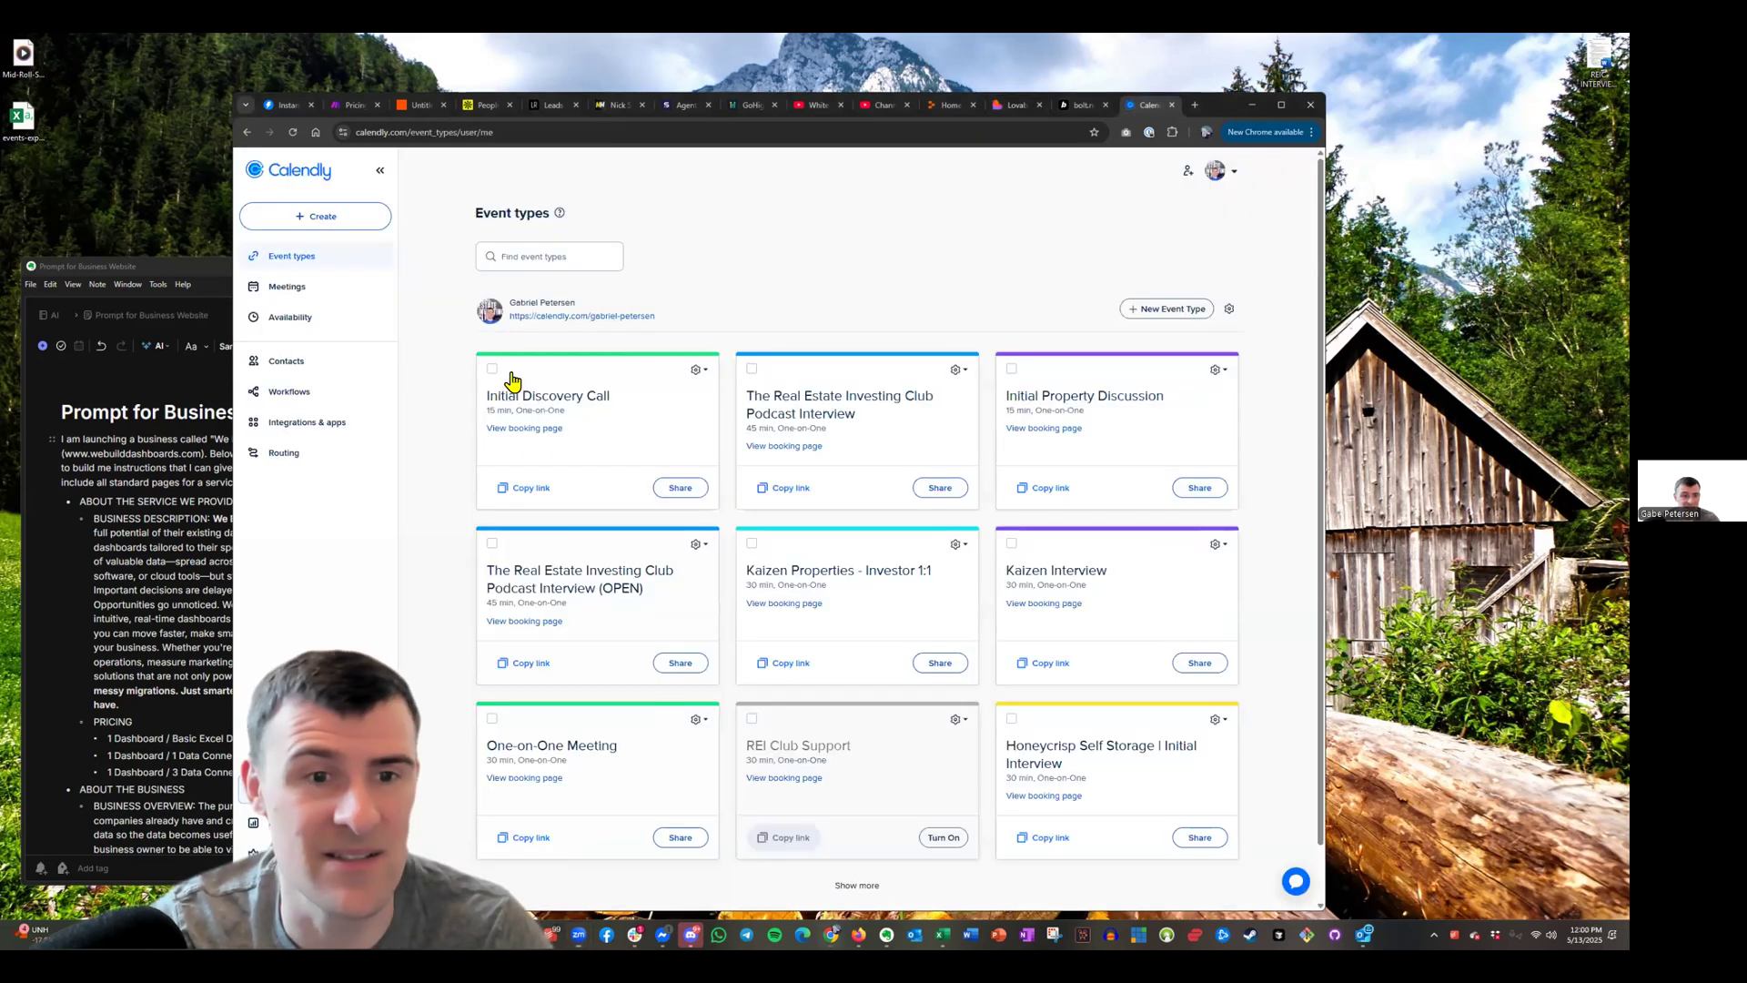
pyautogui.click(1012, 105)
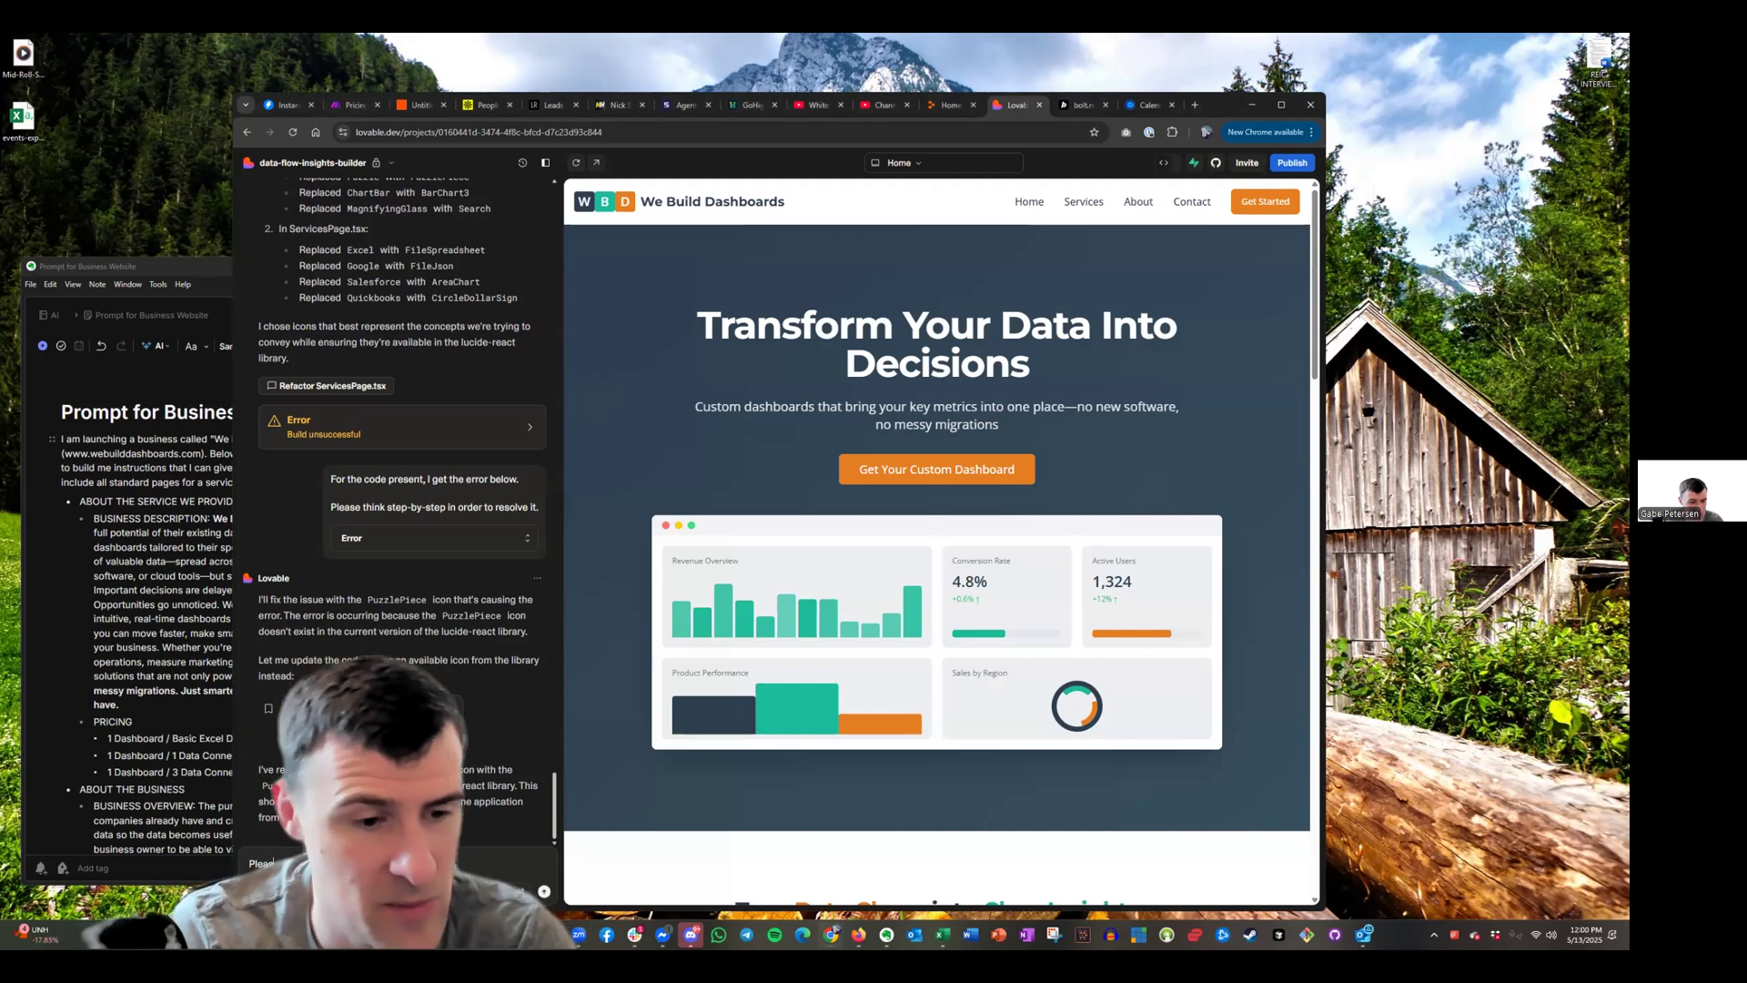
pyautogui.write('Pleas')
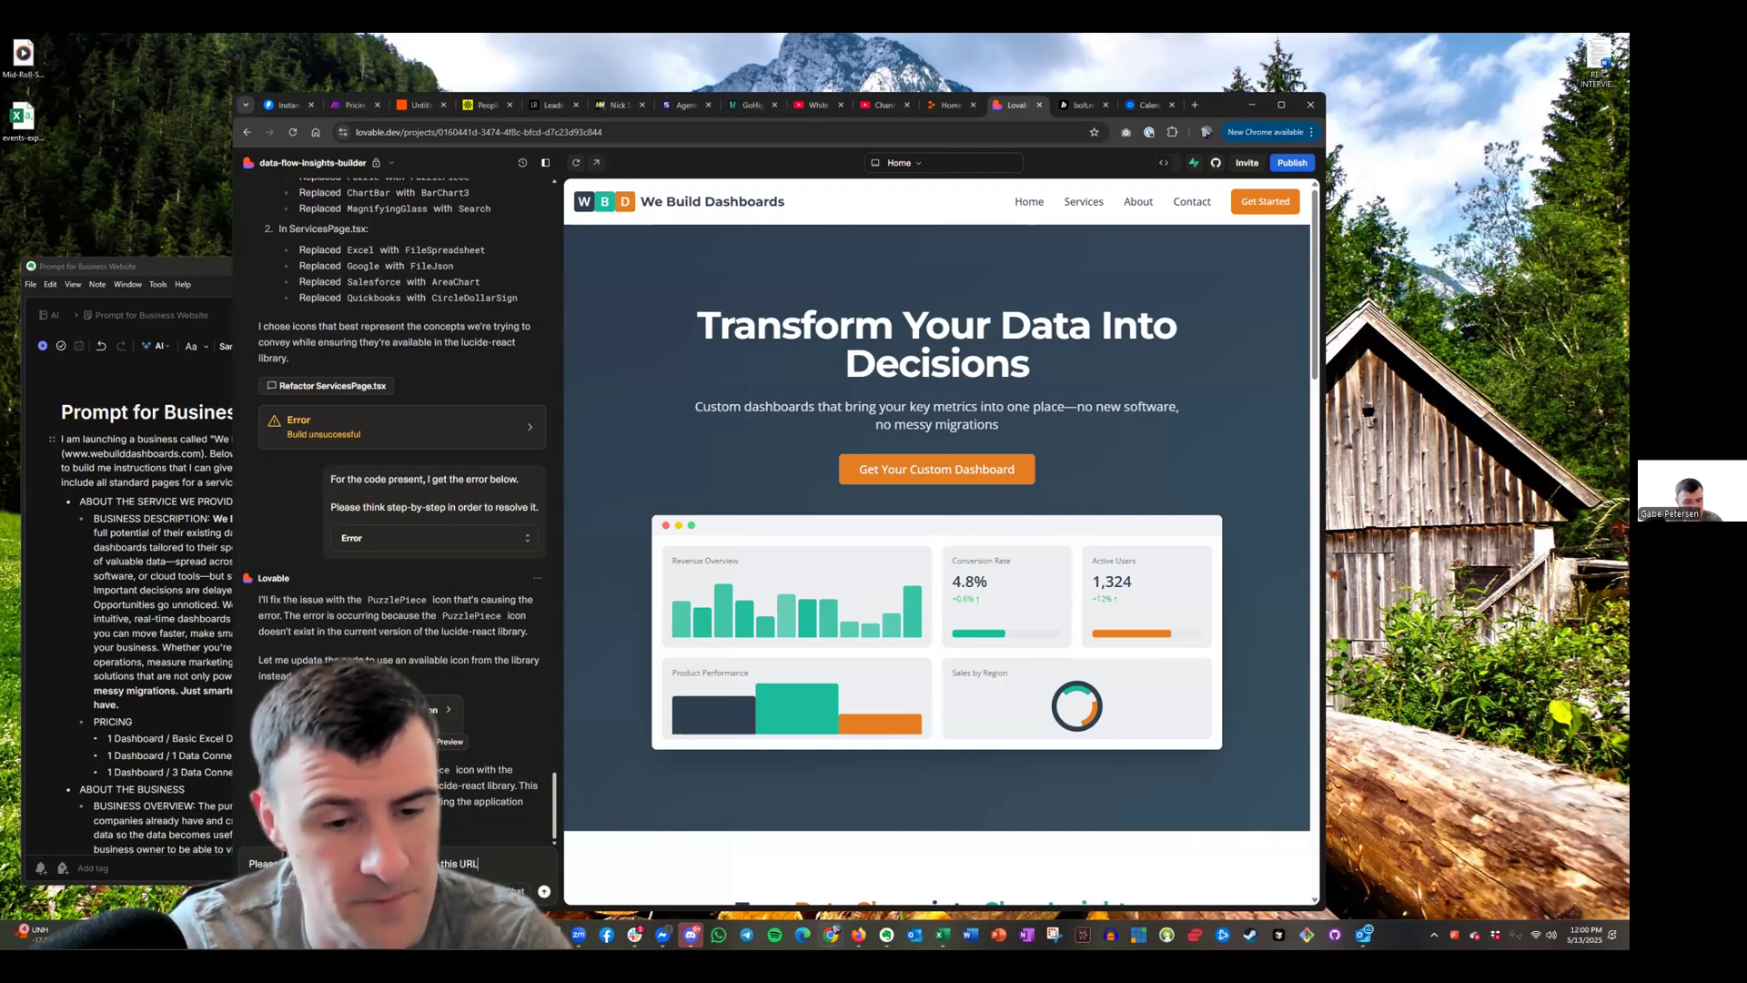
pyautogui.press('Return')
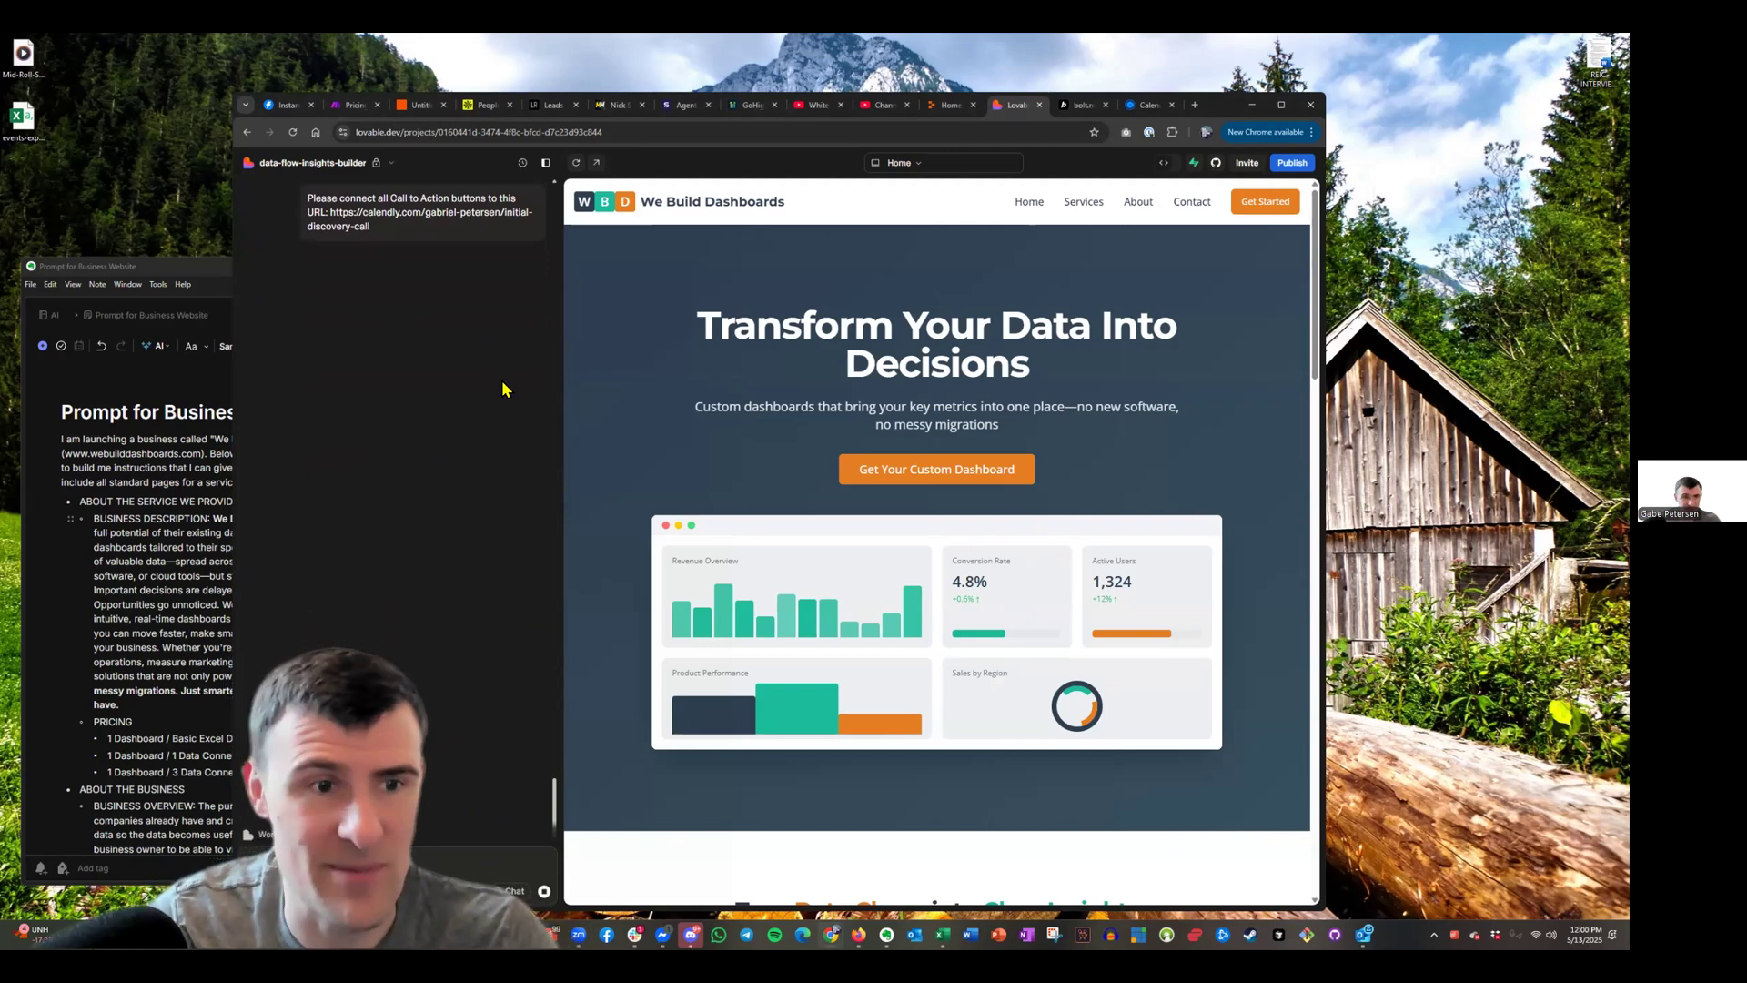
# Scroll through the site preview while Lovable writes CallToAction.tsx with the Calendly link
pyautogui.scroll(-5, 895, 512)
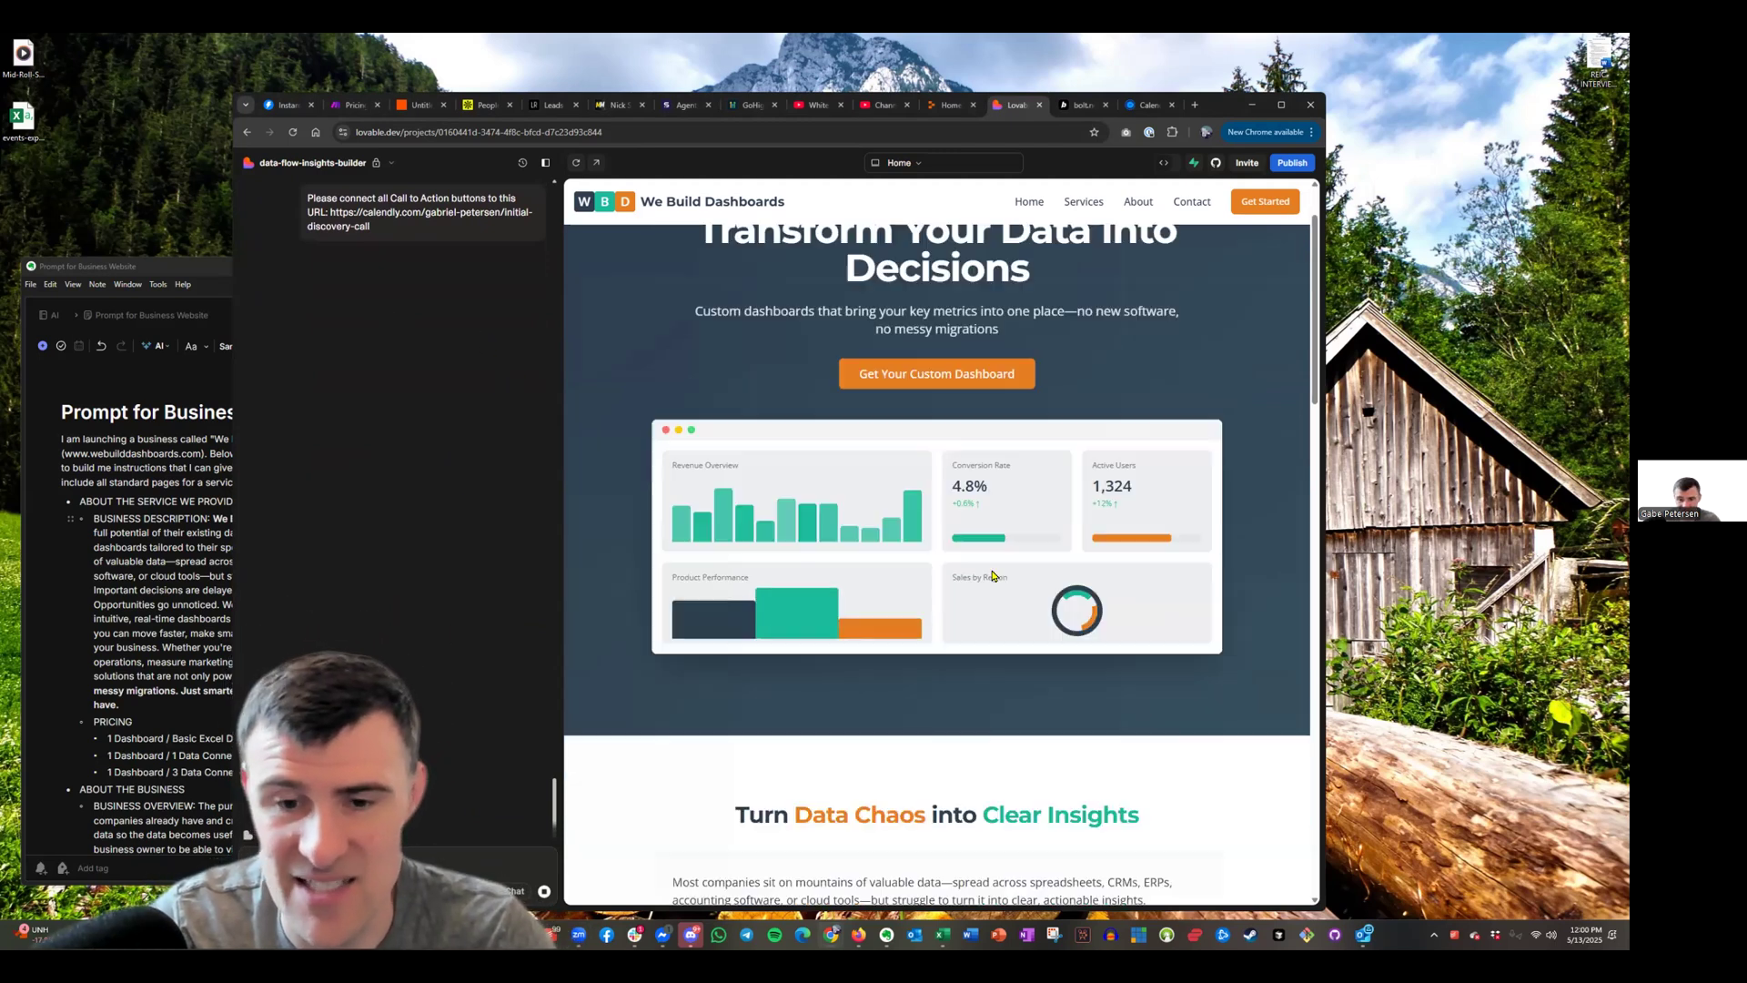
pyautogui.scroll(-10, 899, 712)
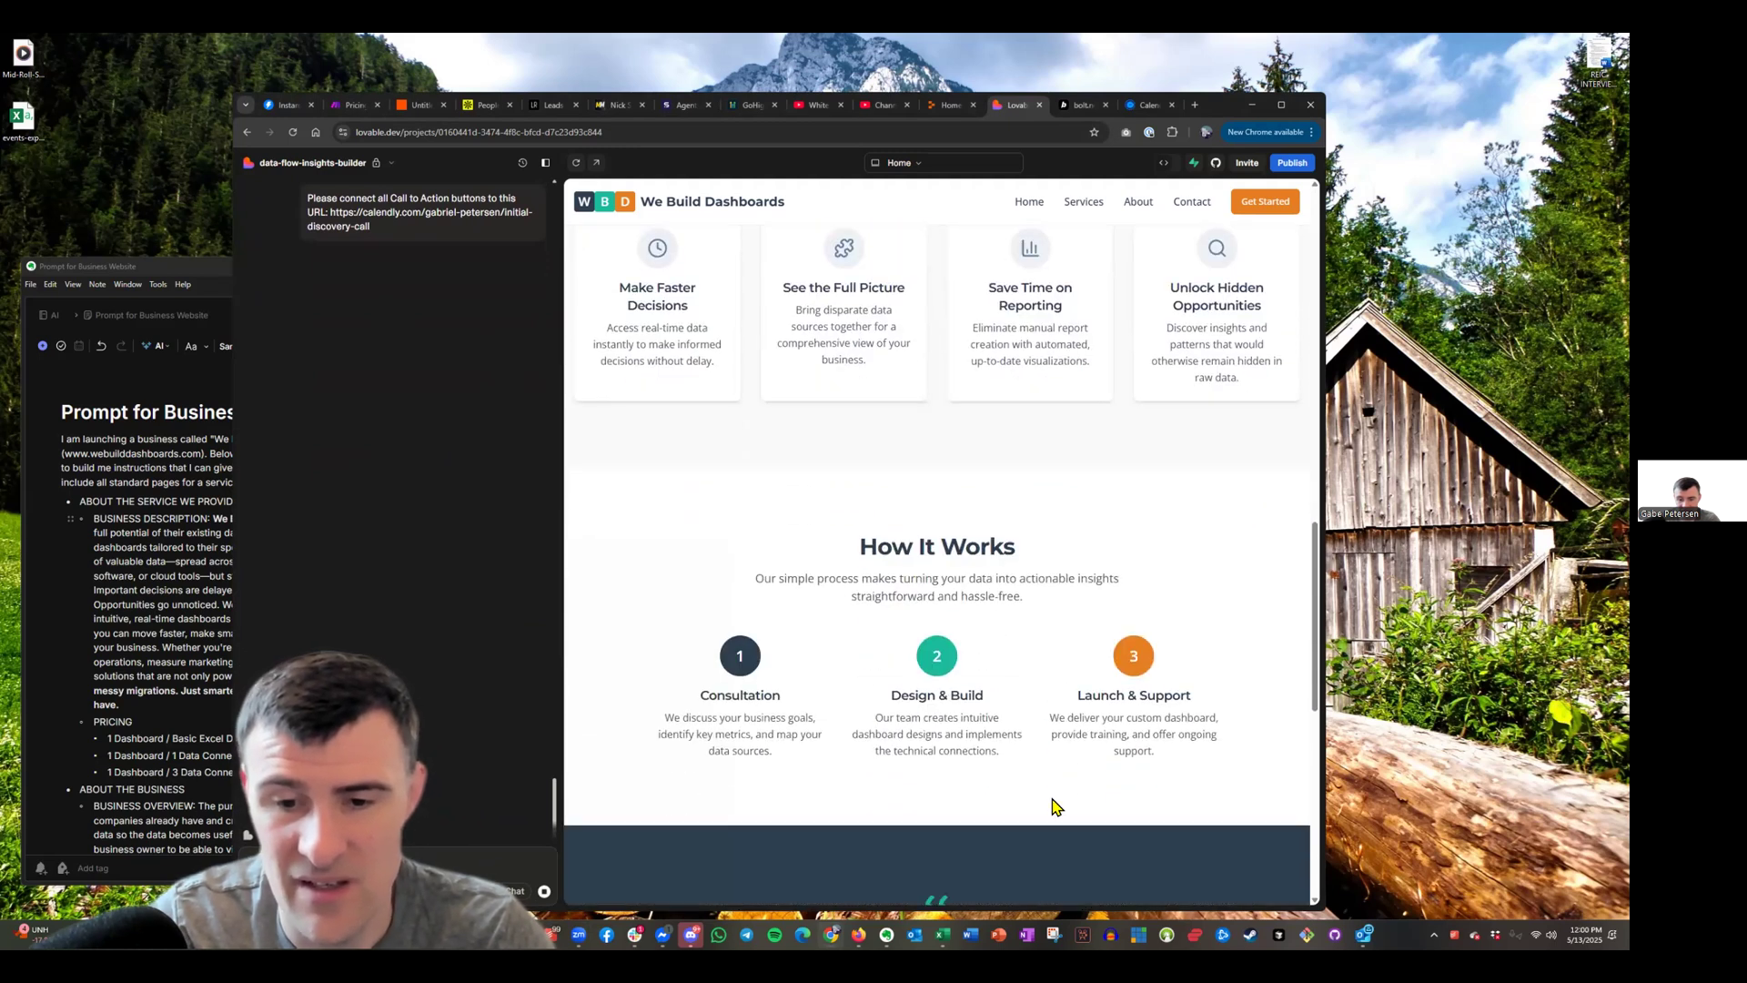
pyautogui.scroll(-3, 718, 718)
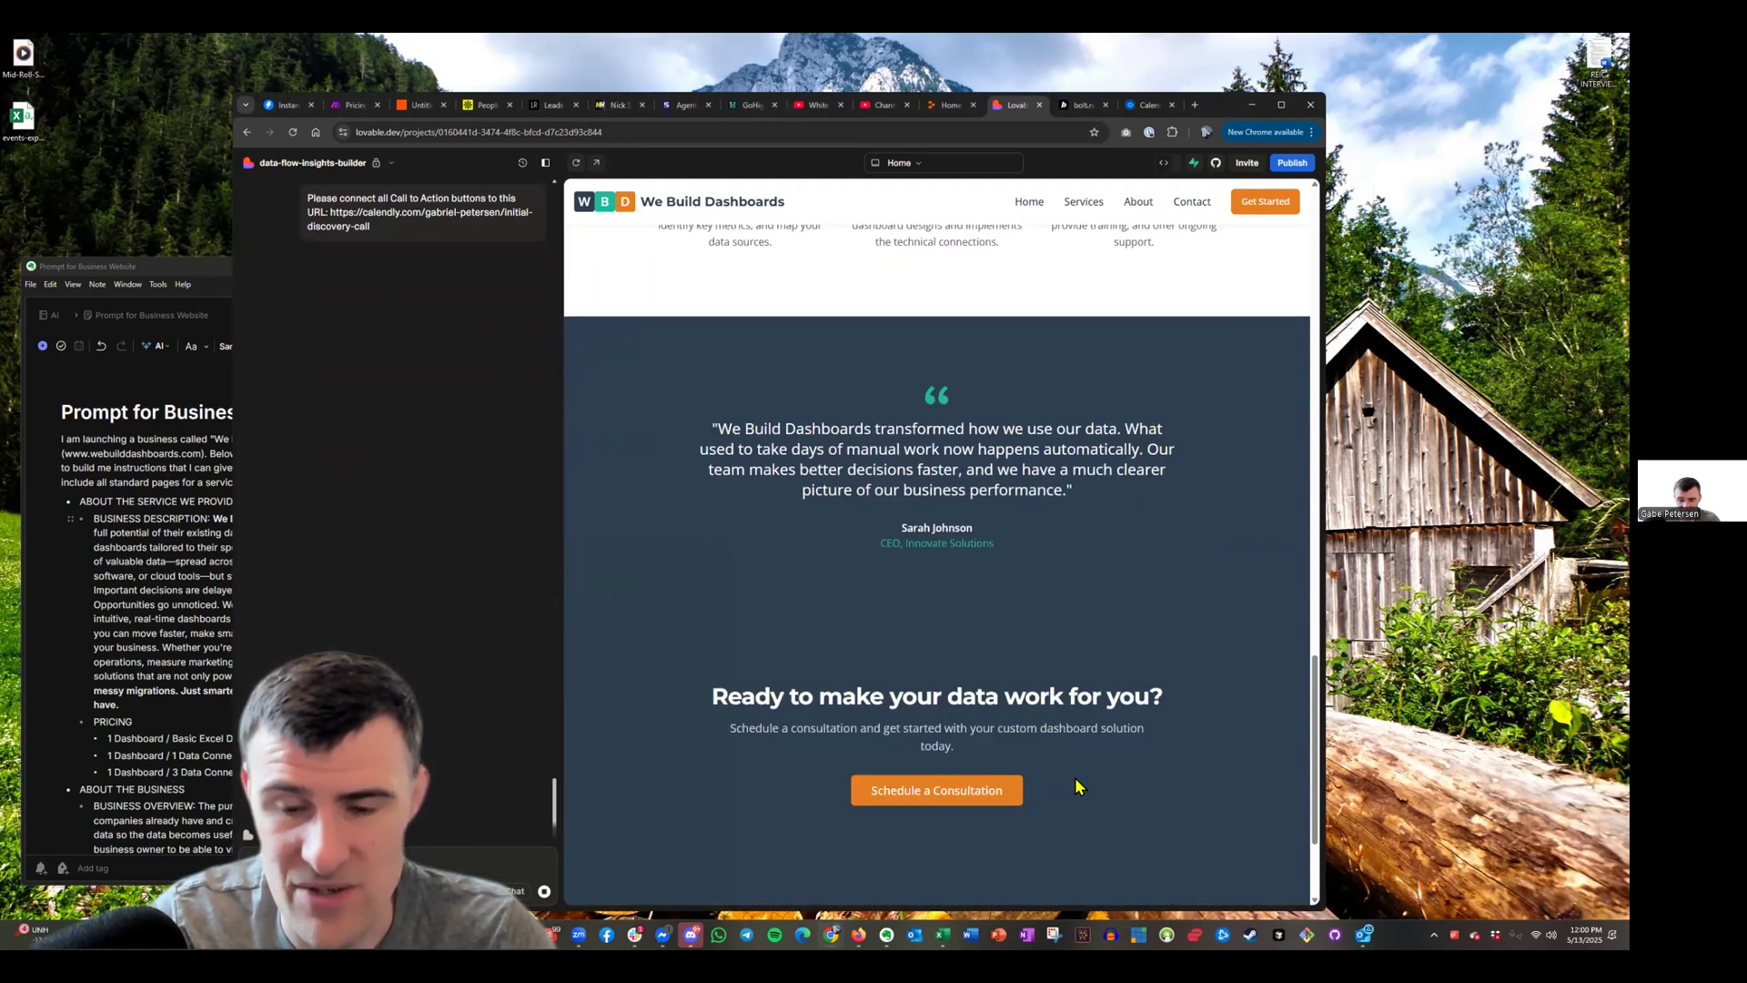
pyautogui.scroll(4, 1046, 692)
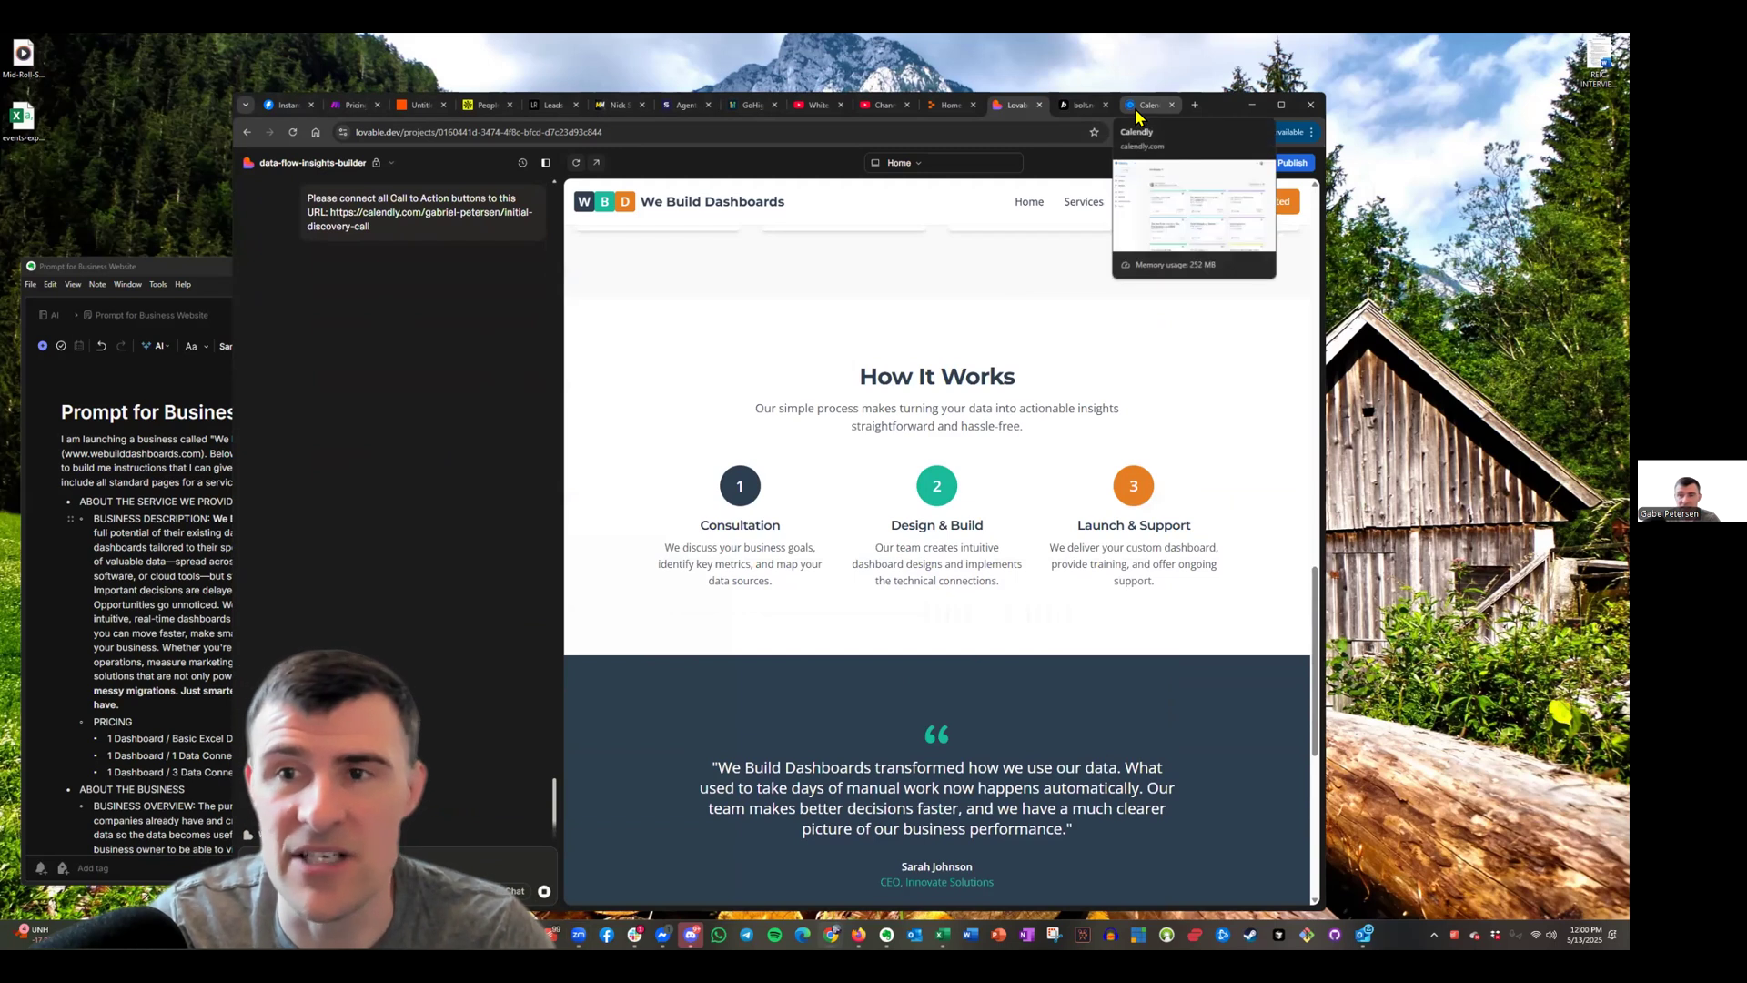
pyautogui.scroll(10, 990, 582)
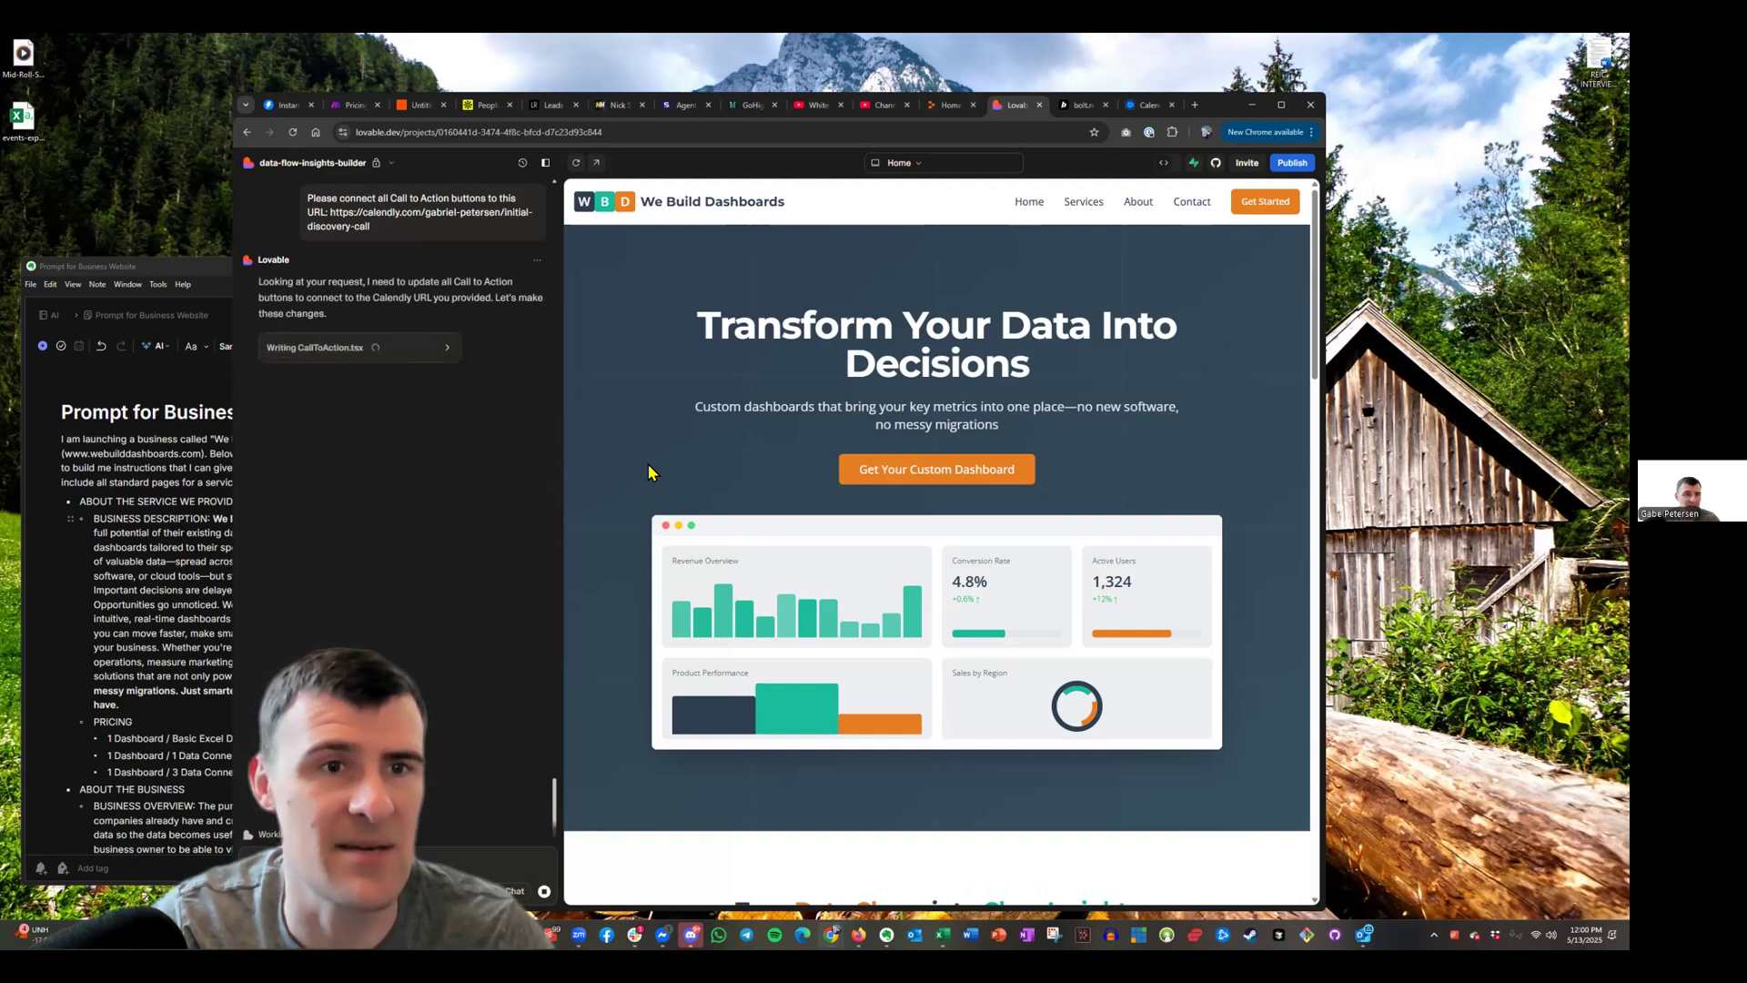
# Return to Apollo's People search and review its recruiting filters and 592 verified-email results
pyautogui.click(474, 107)
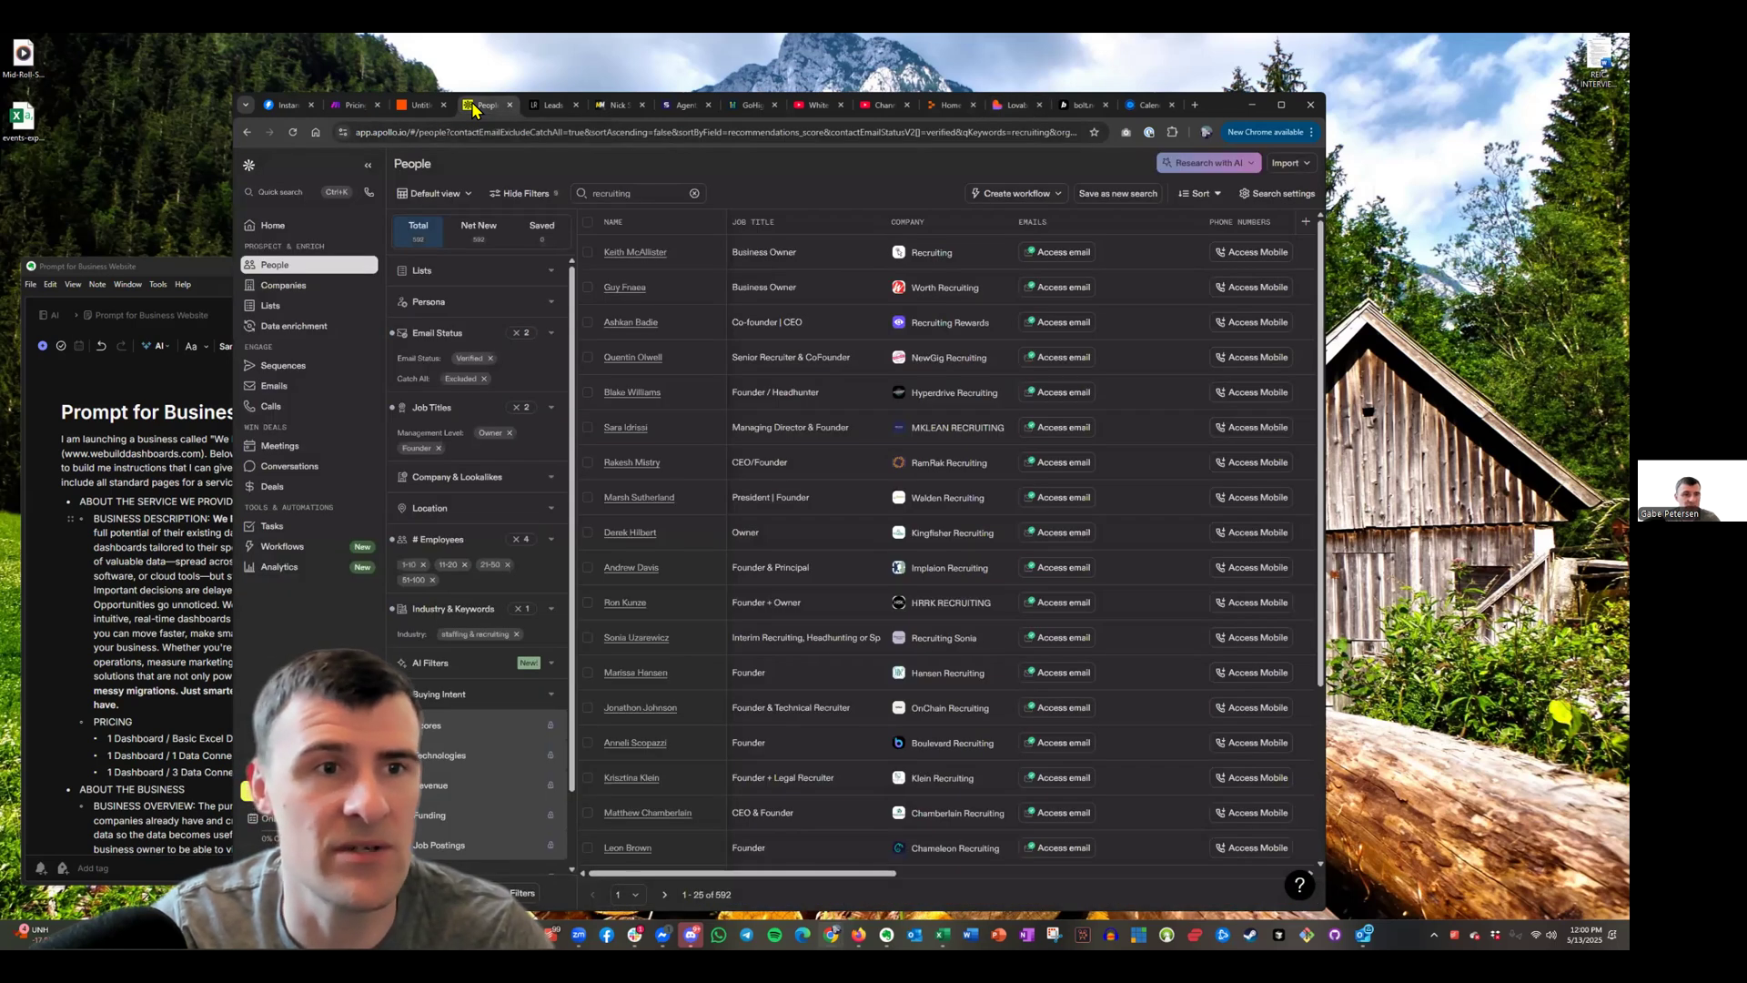
pyautogui.click(552, 104)
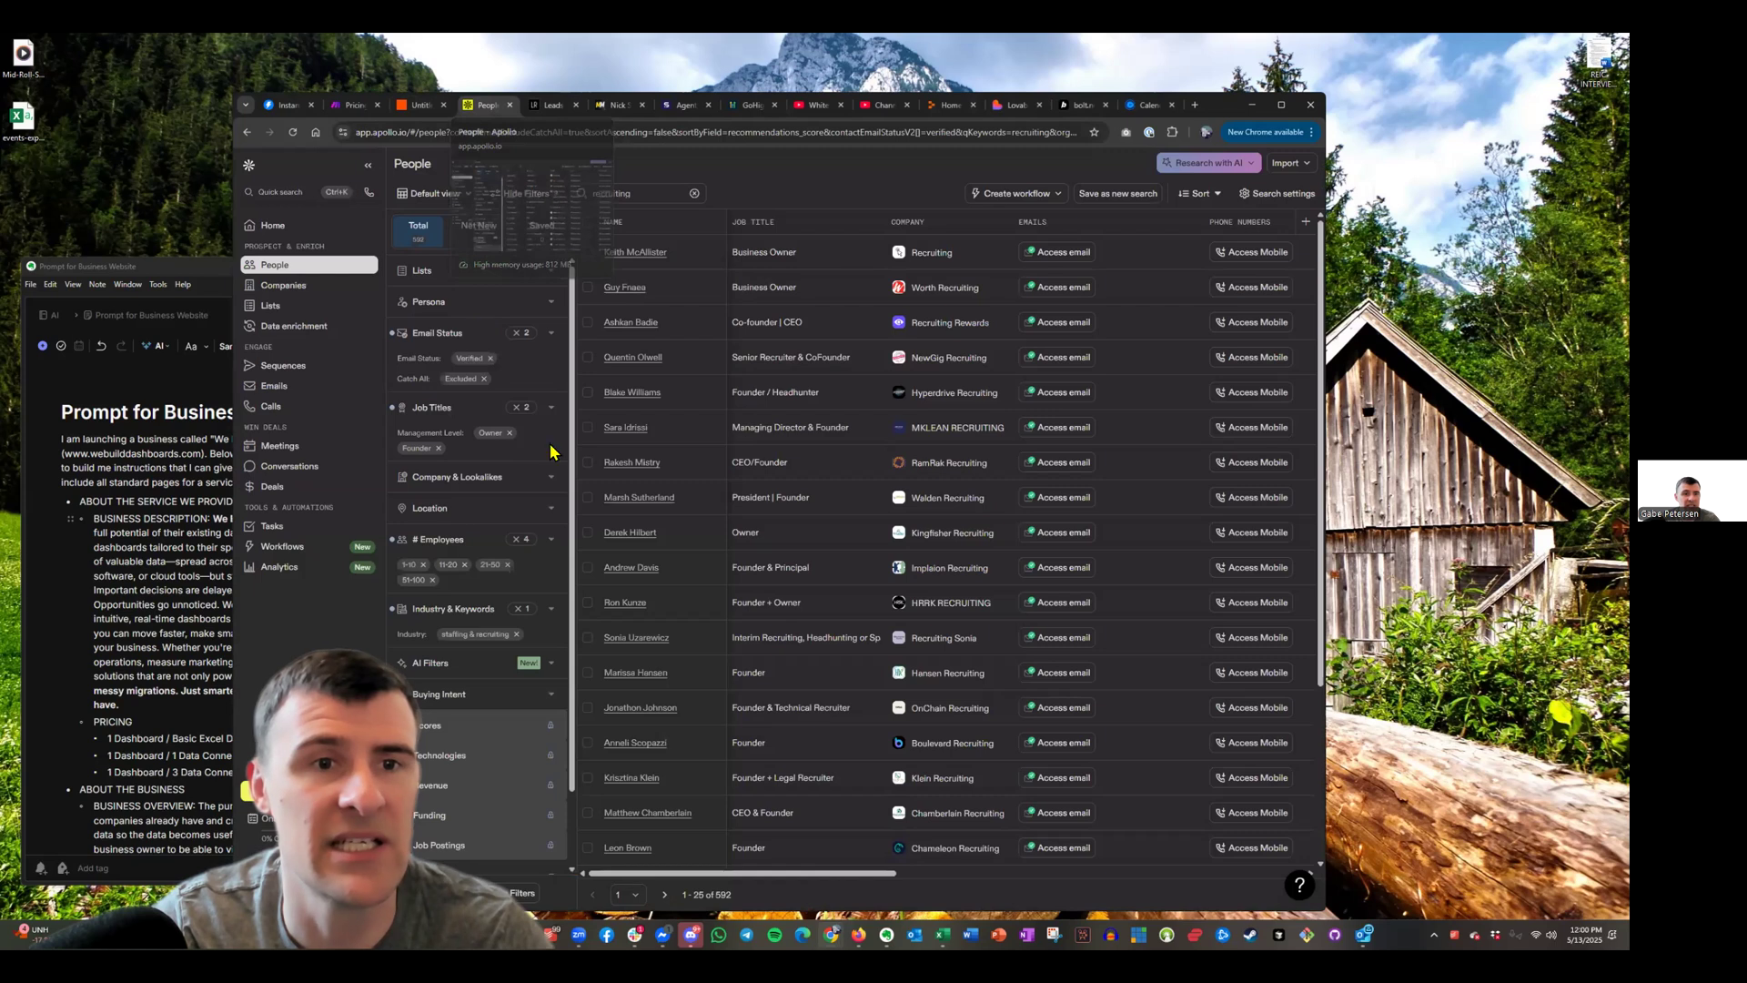
pyautogui.click(470, 107)
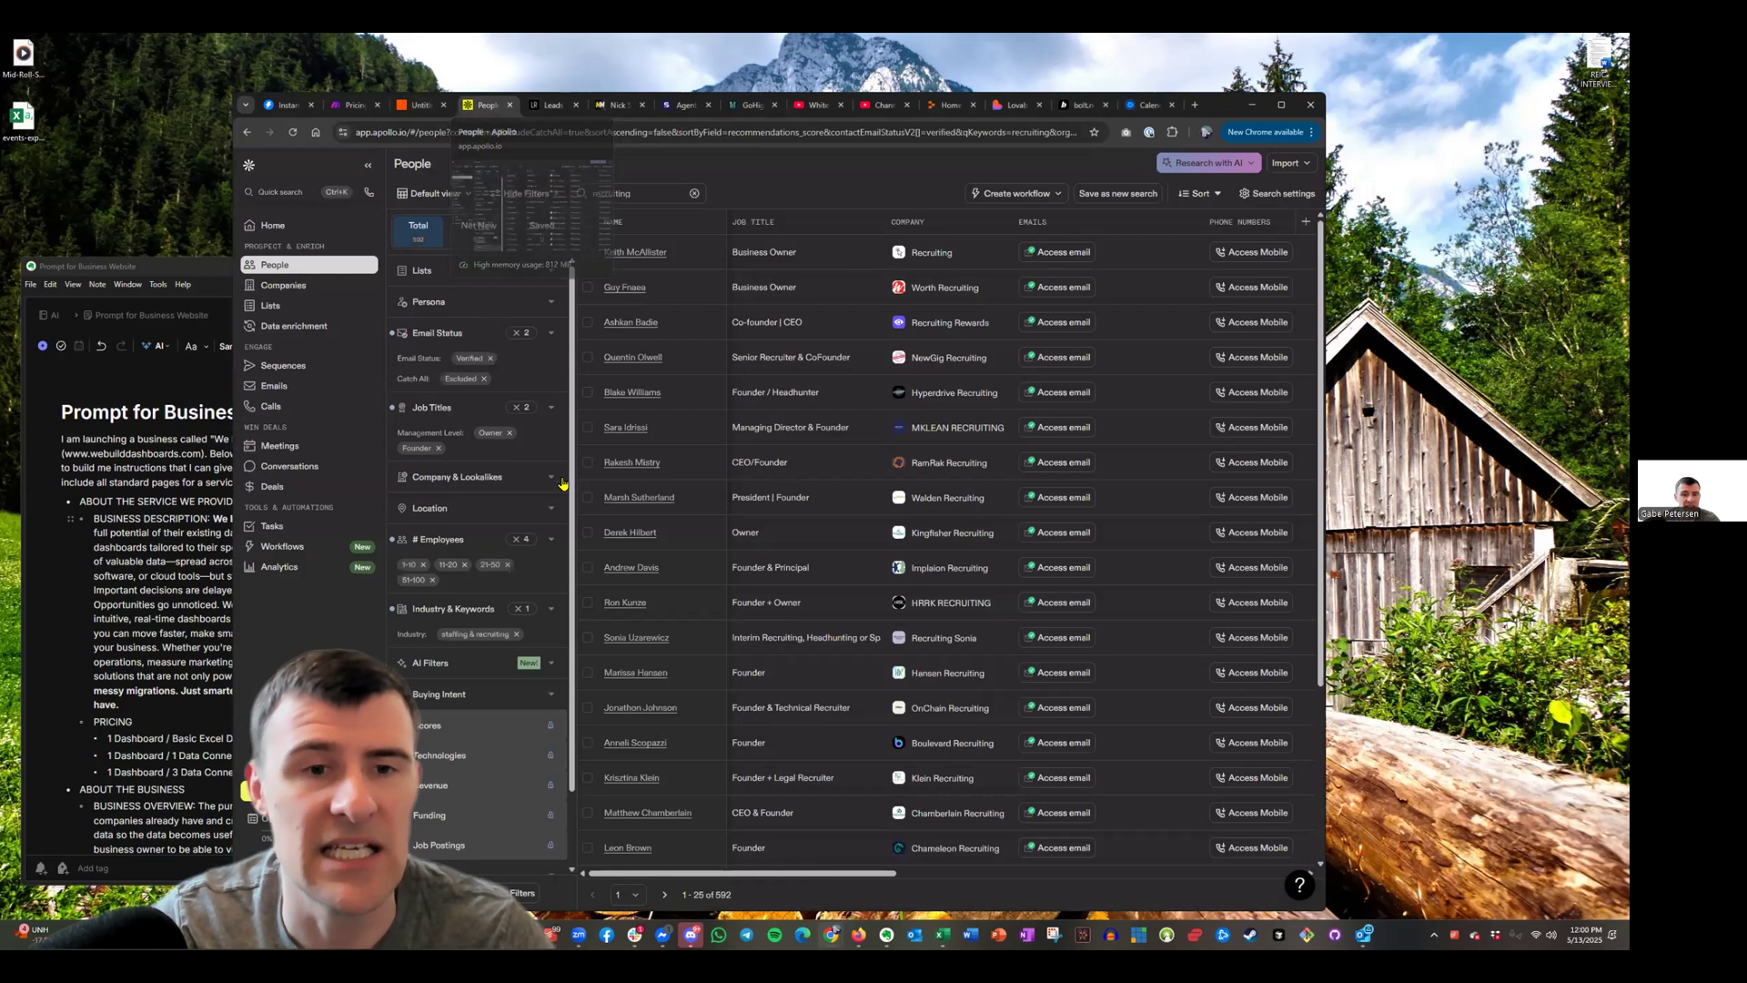
pyautogui.scroll(-1, 558, 528)
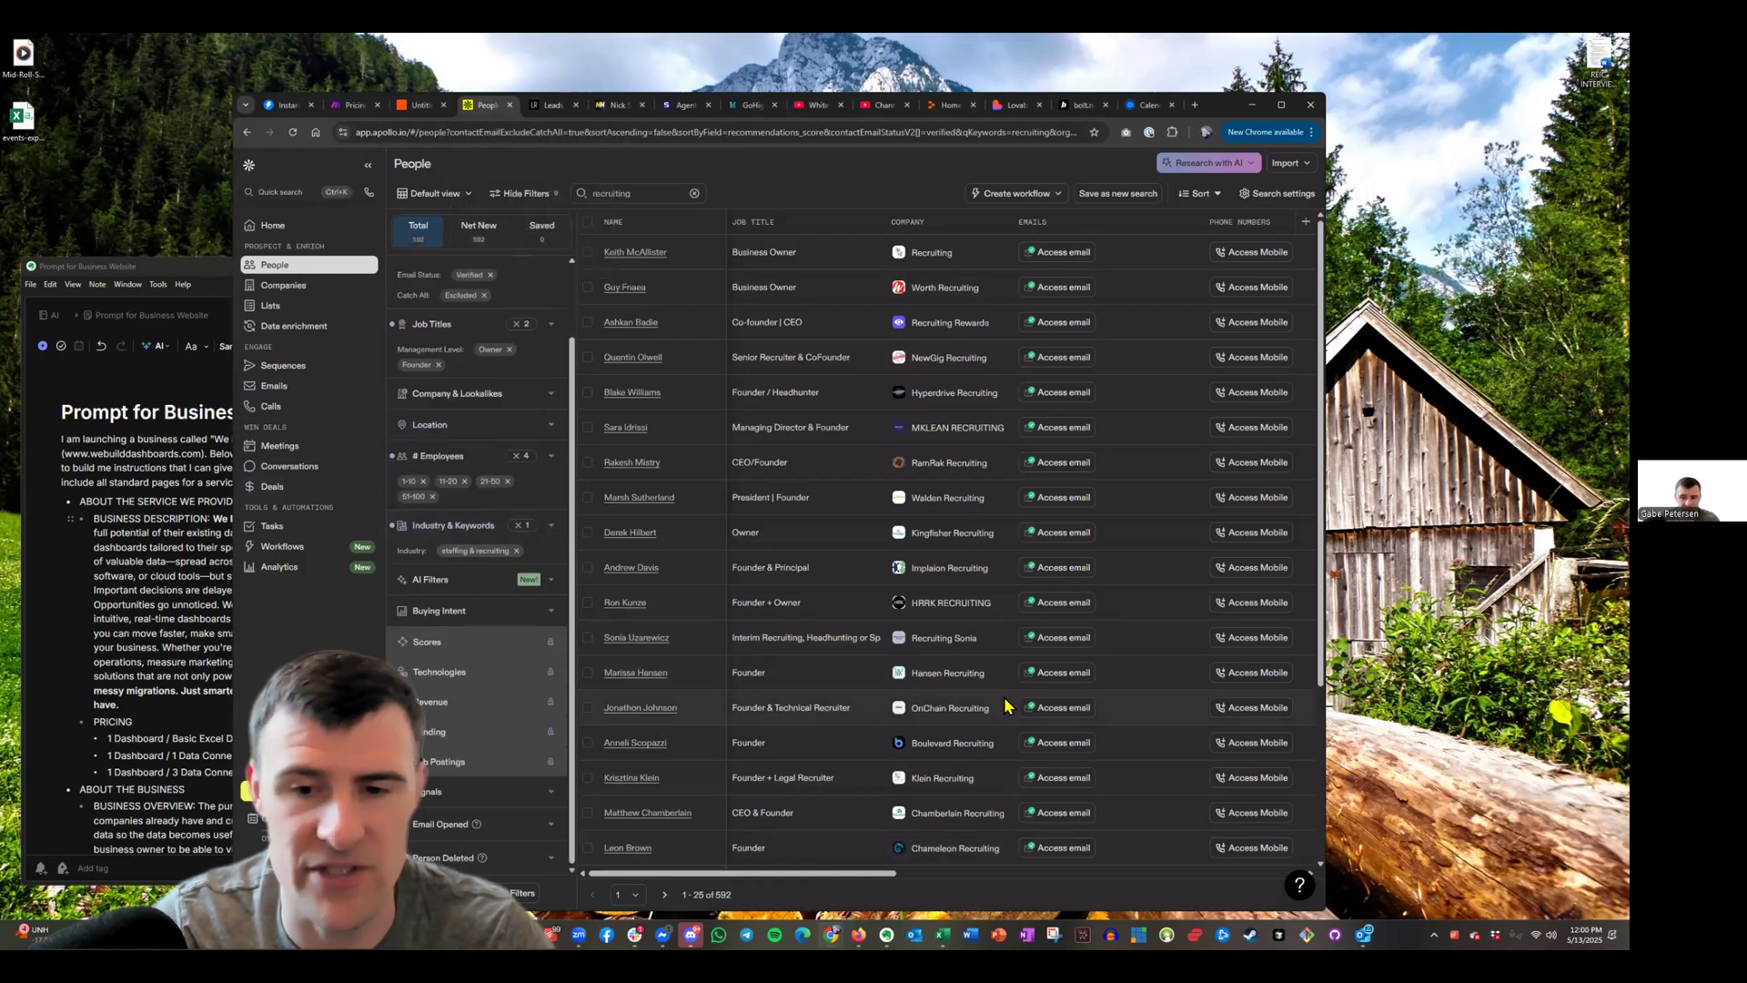
pyautogui.scroll(1, 460, 507)
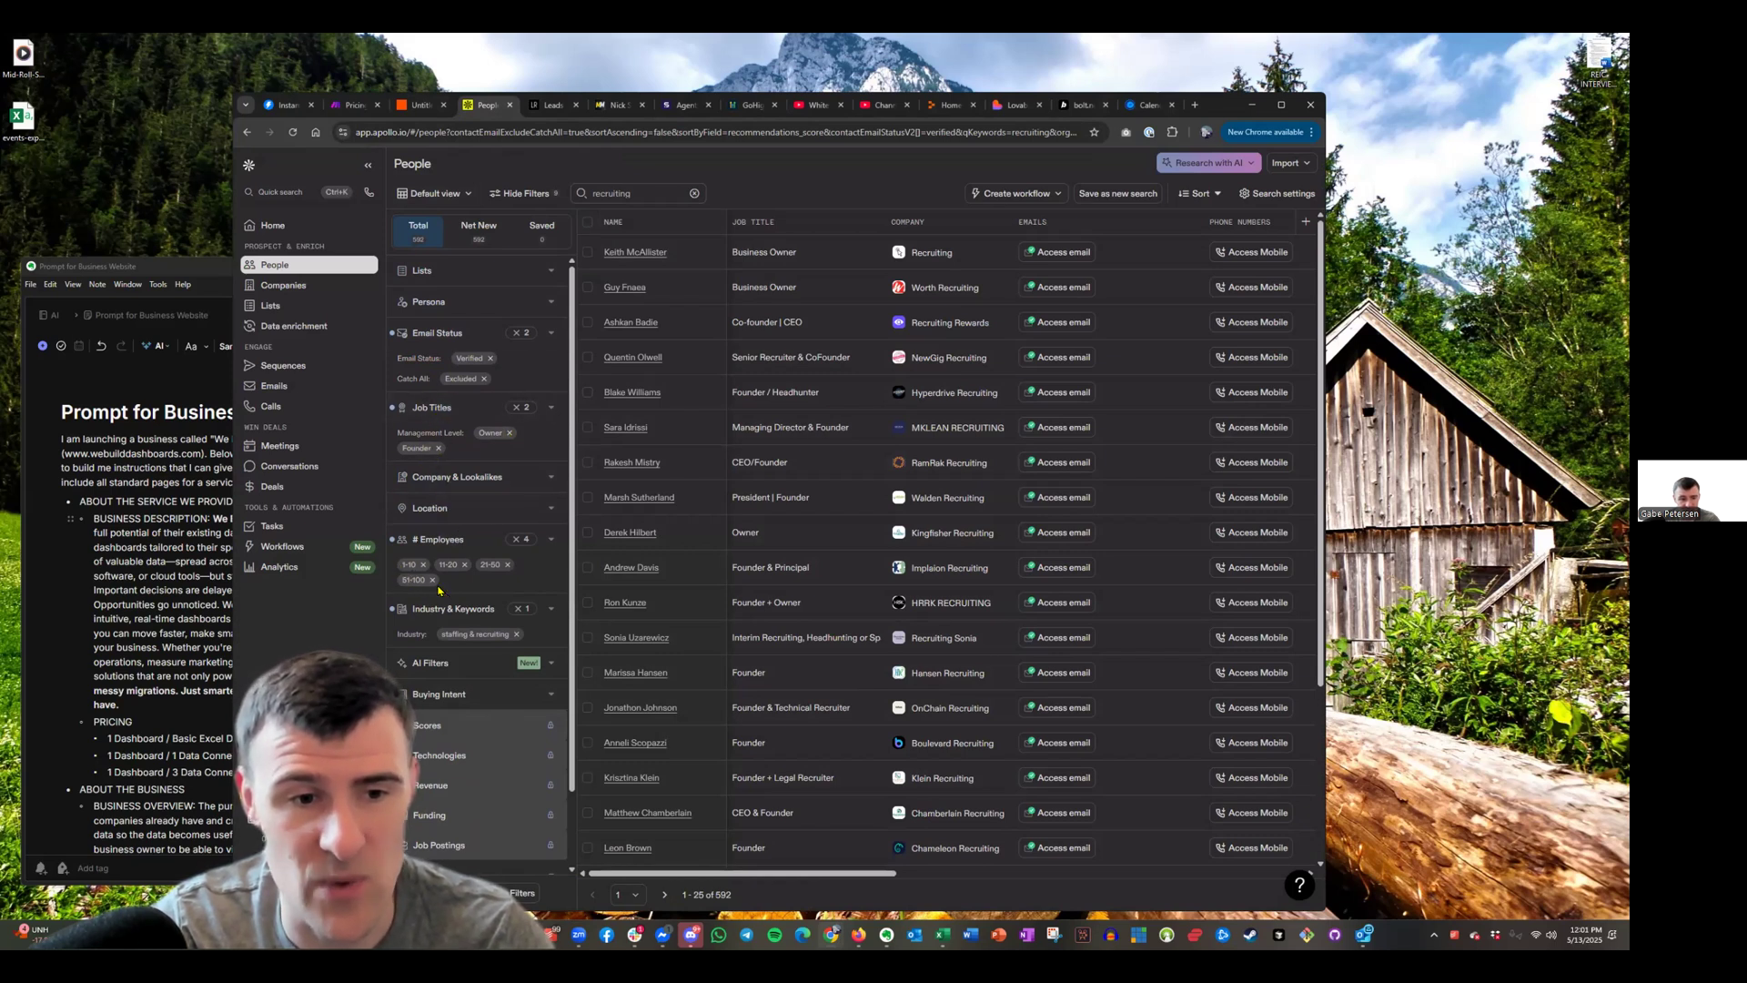
pyautogui.scroll(-1, 532, 564)
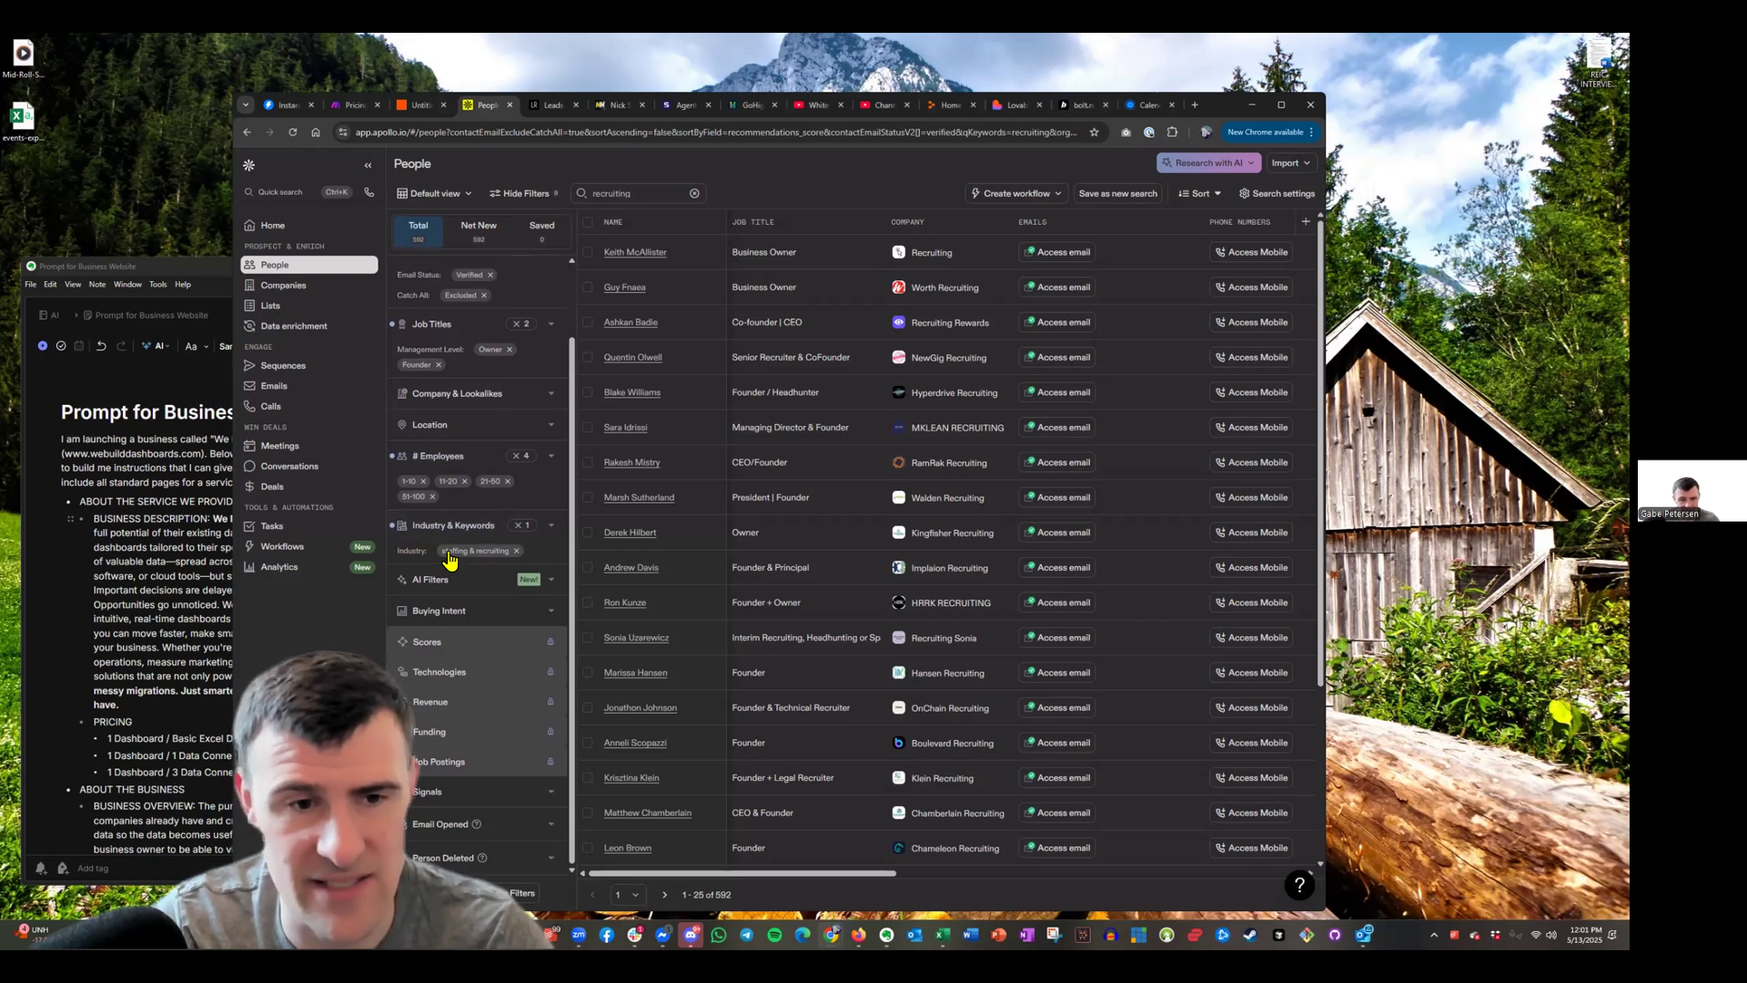
pyautogui.scroll(1, 492, 561)
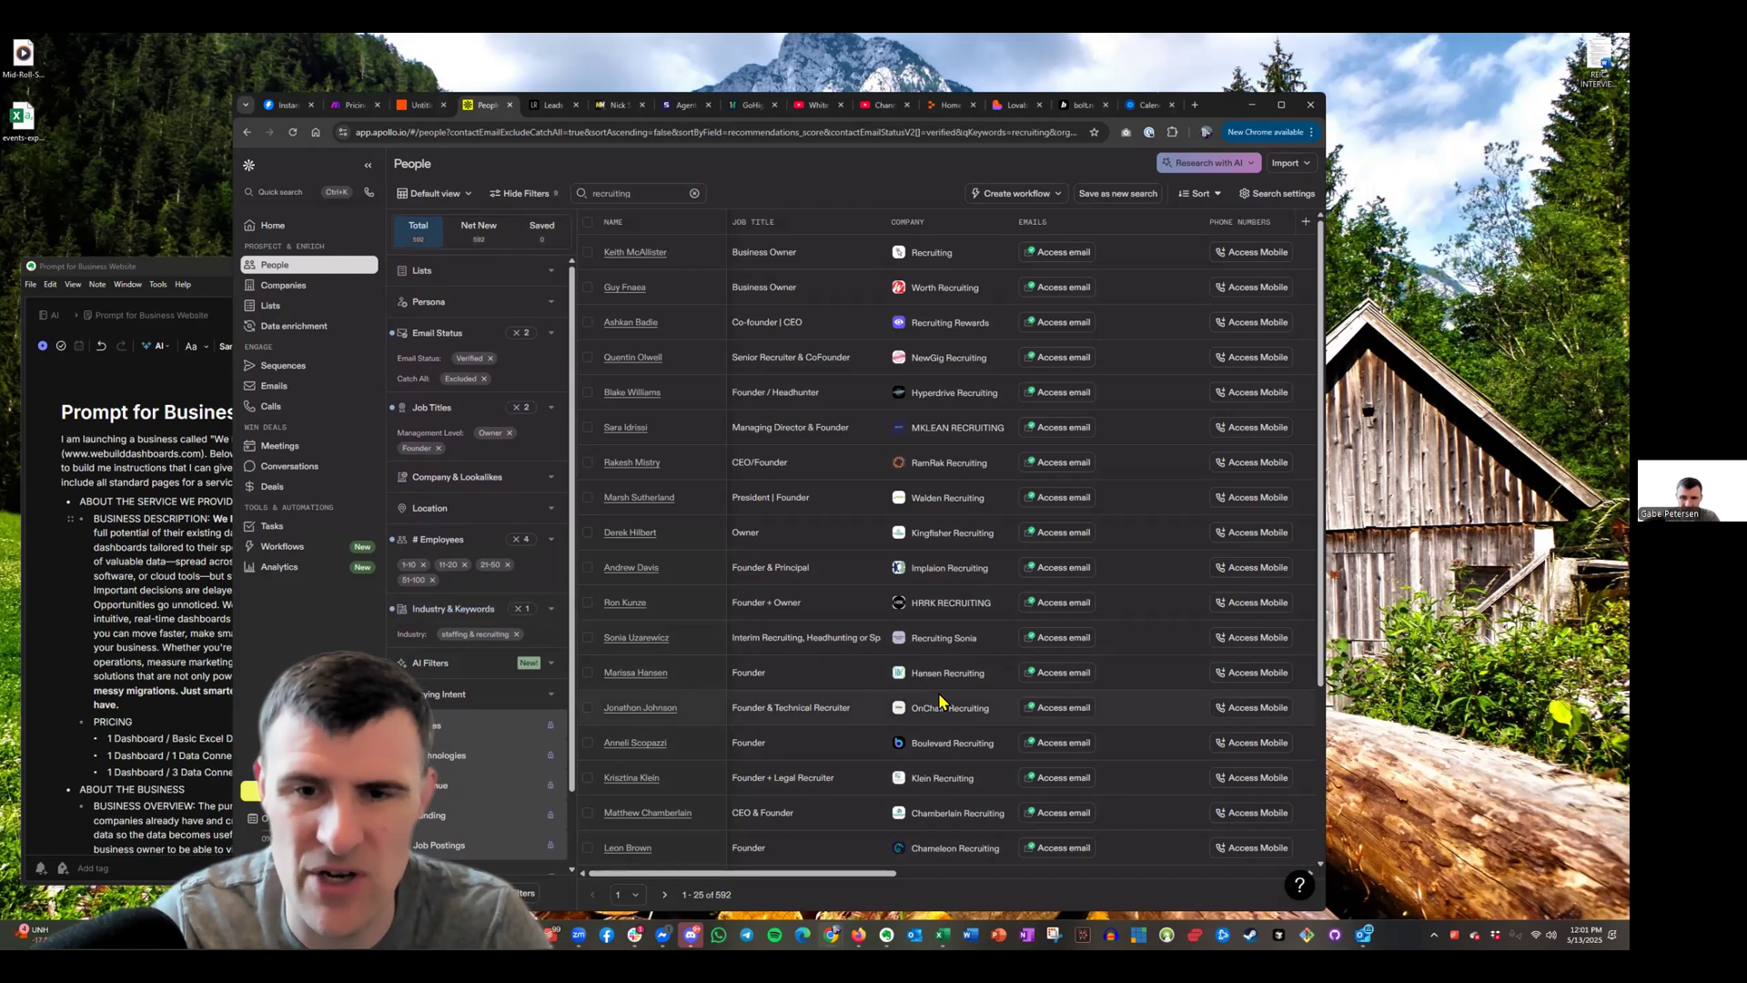
pyautogui.scroll(-3, 923, 707)
pyautogui.scroll(3, 922, 707)
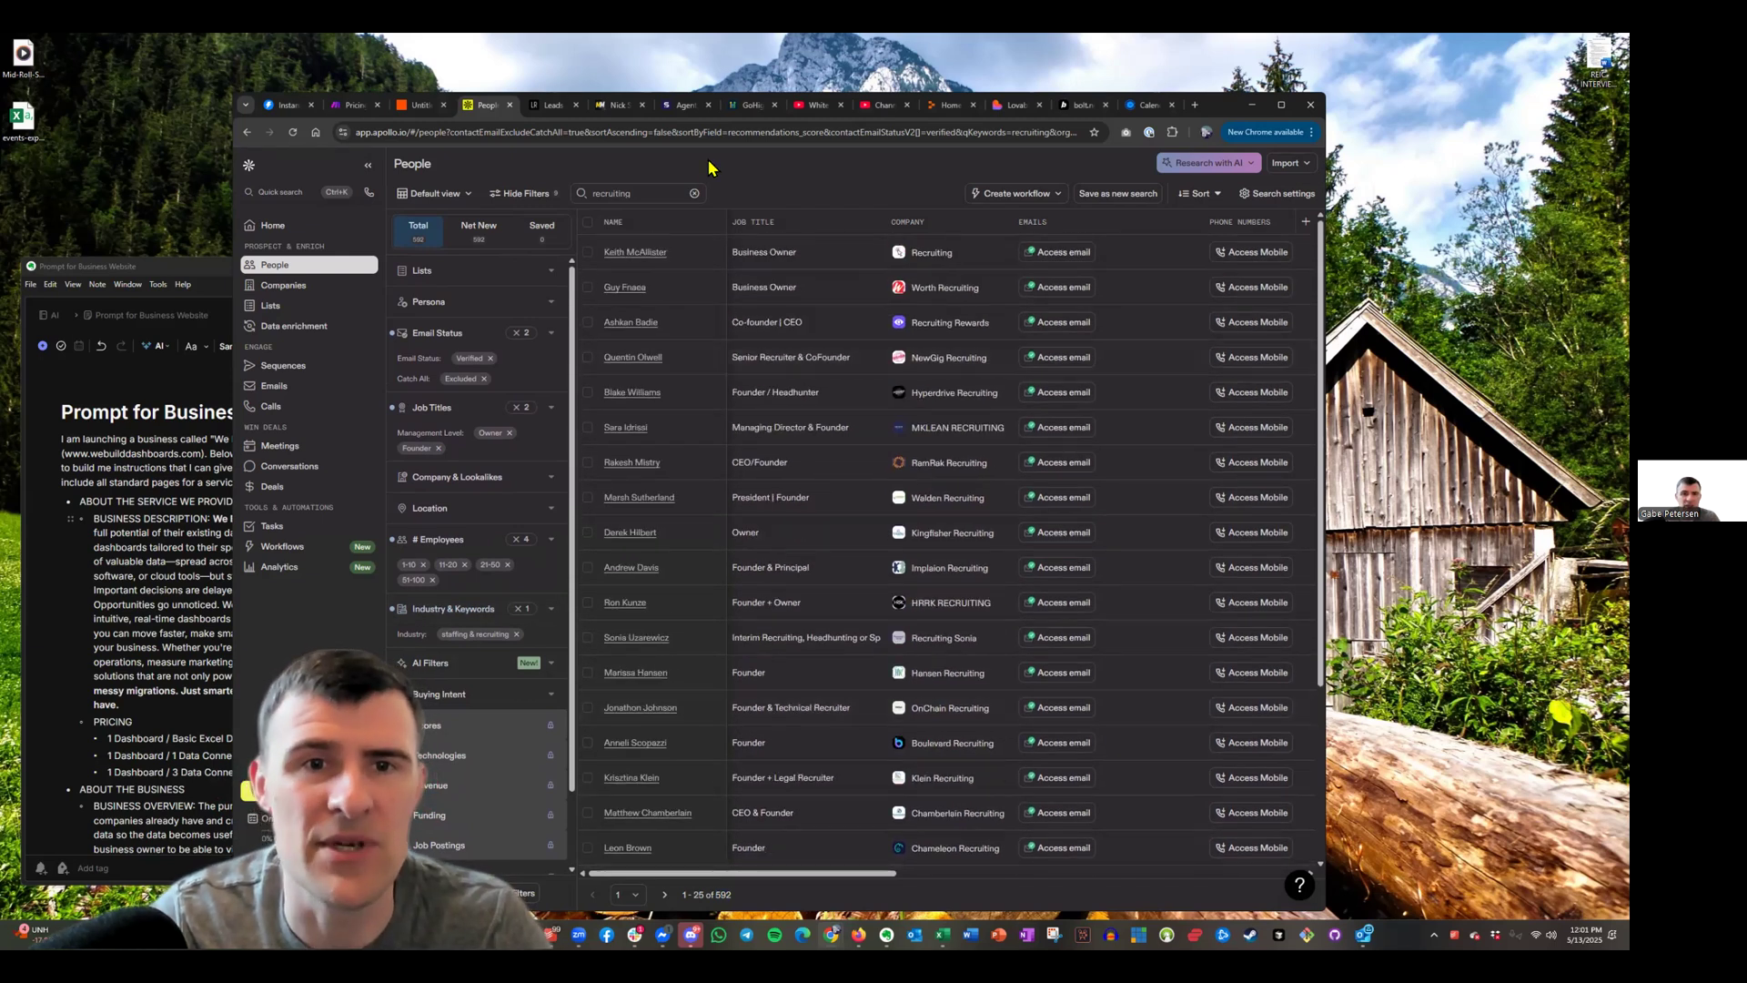
# Paste the copied Apollo recruiting search URL into a new LeadsRapidly lead request
pyautogui.click(692, 133)
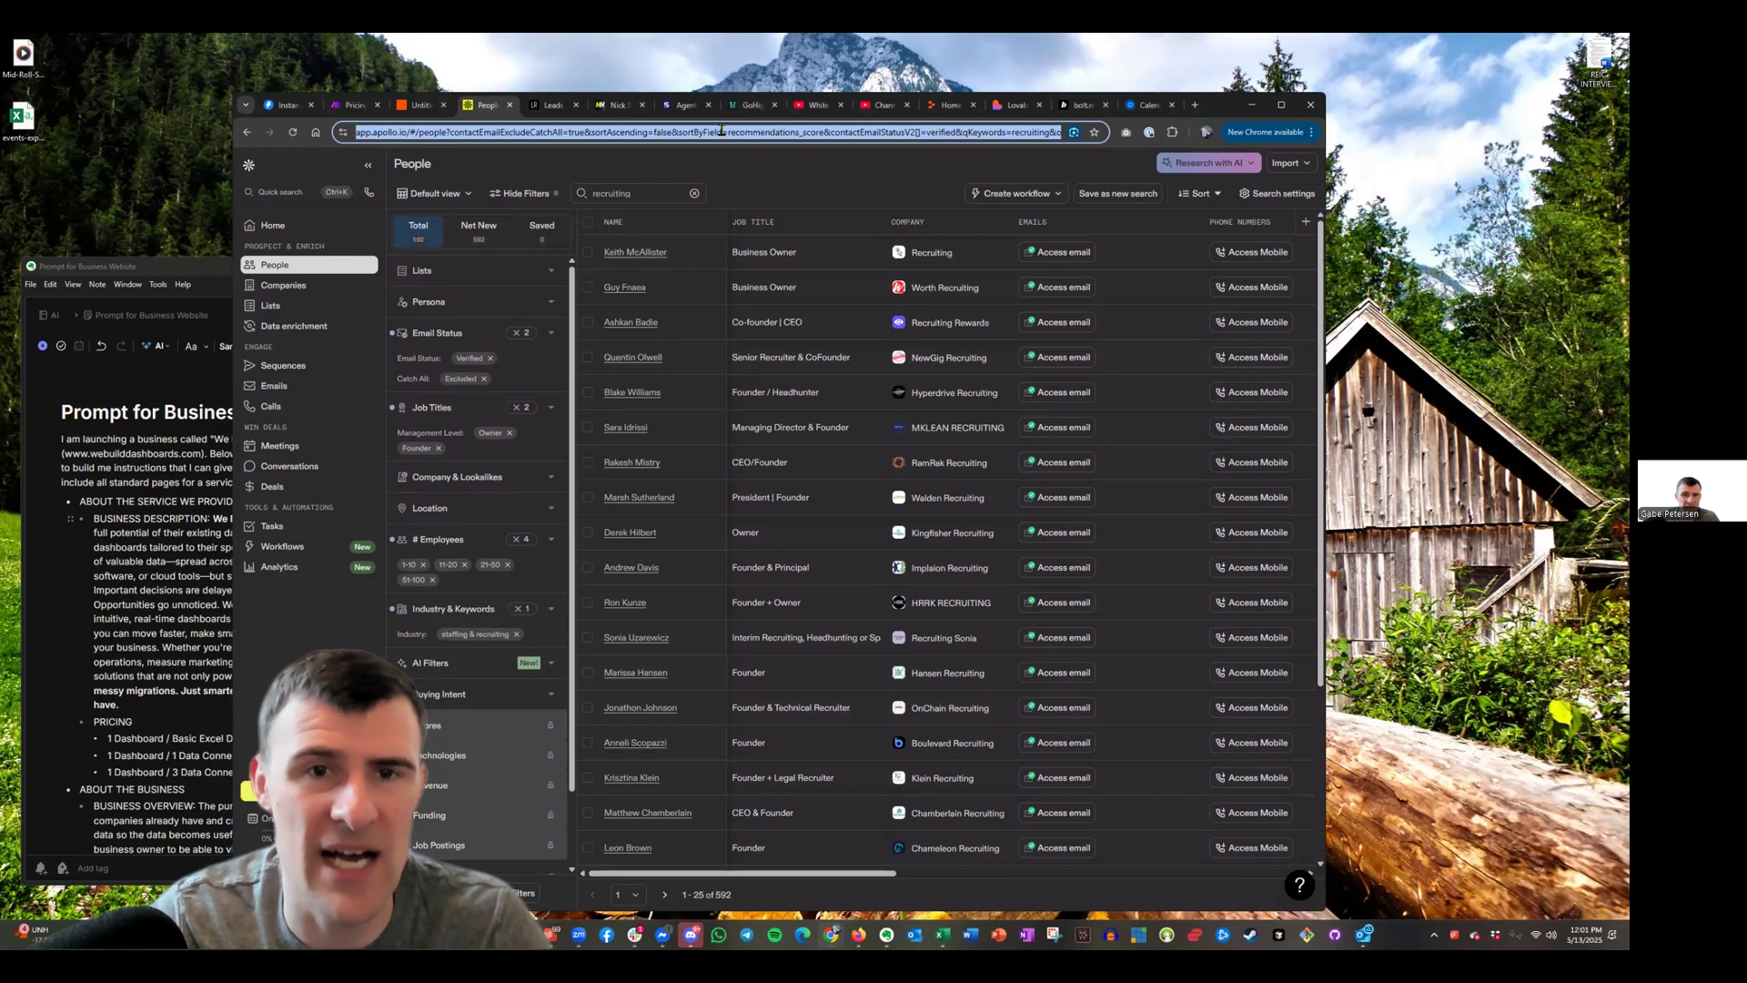
pyautogui.click(555, 106)
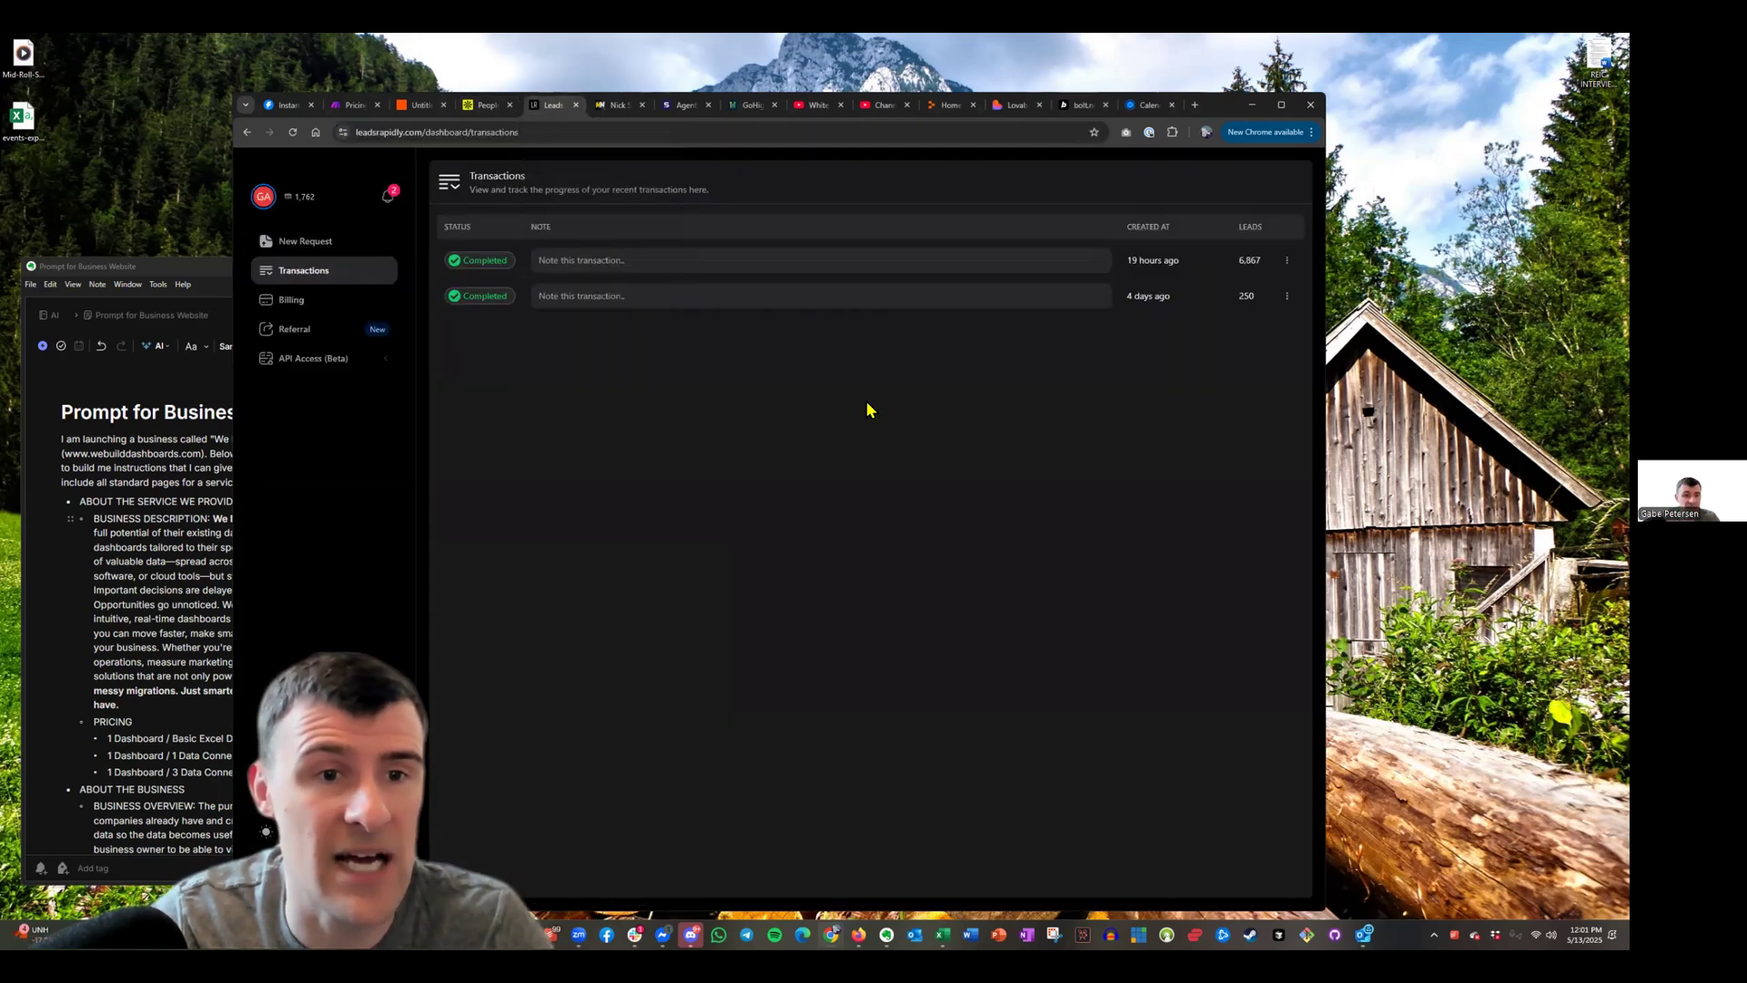
pyautogui.click(302, 254)
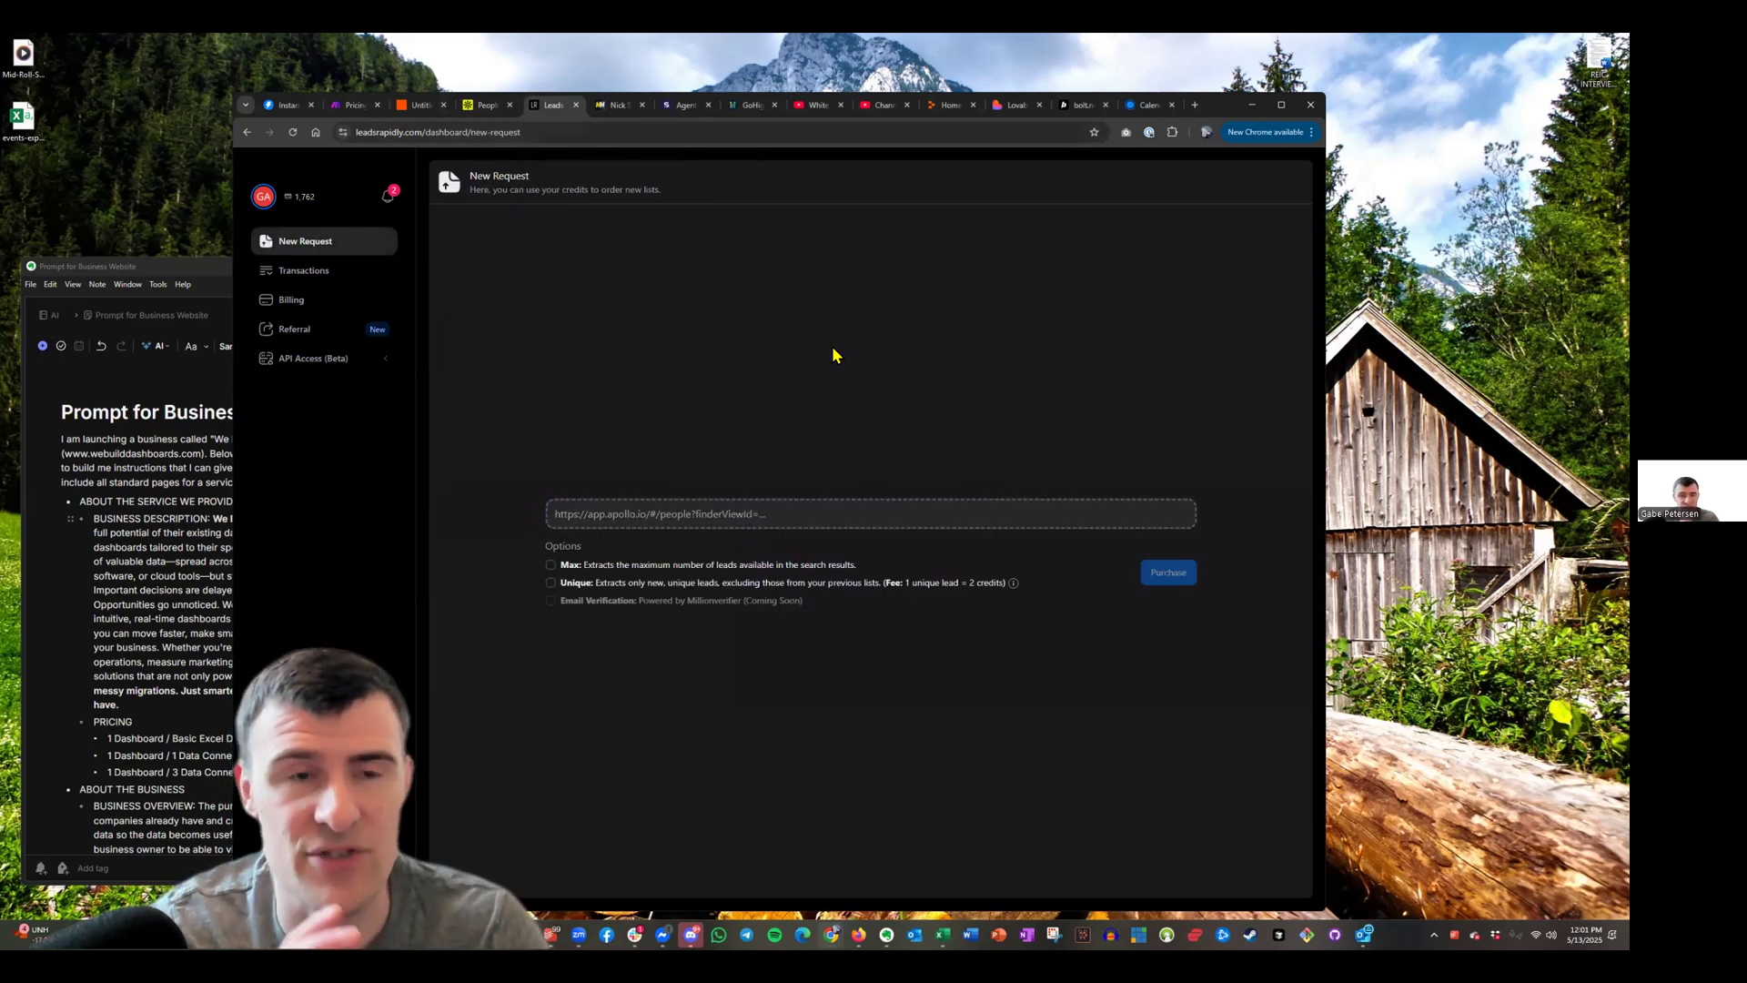
pyautogui.click(481, 107)
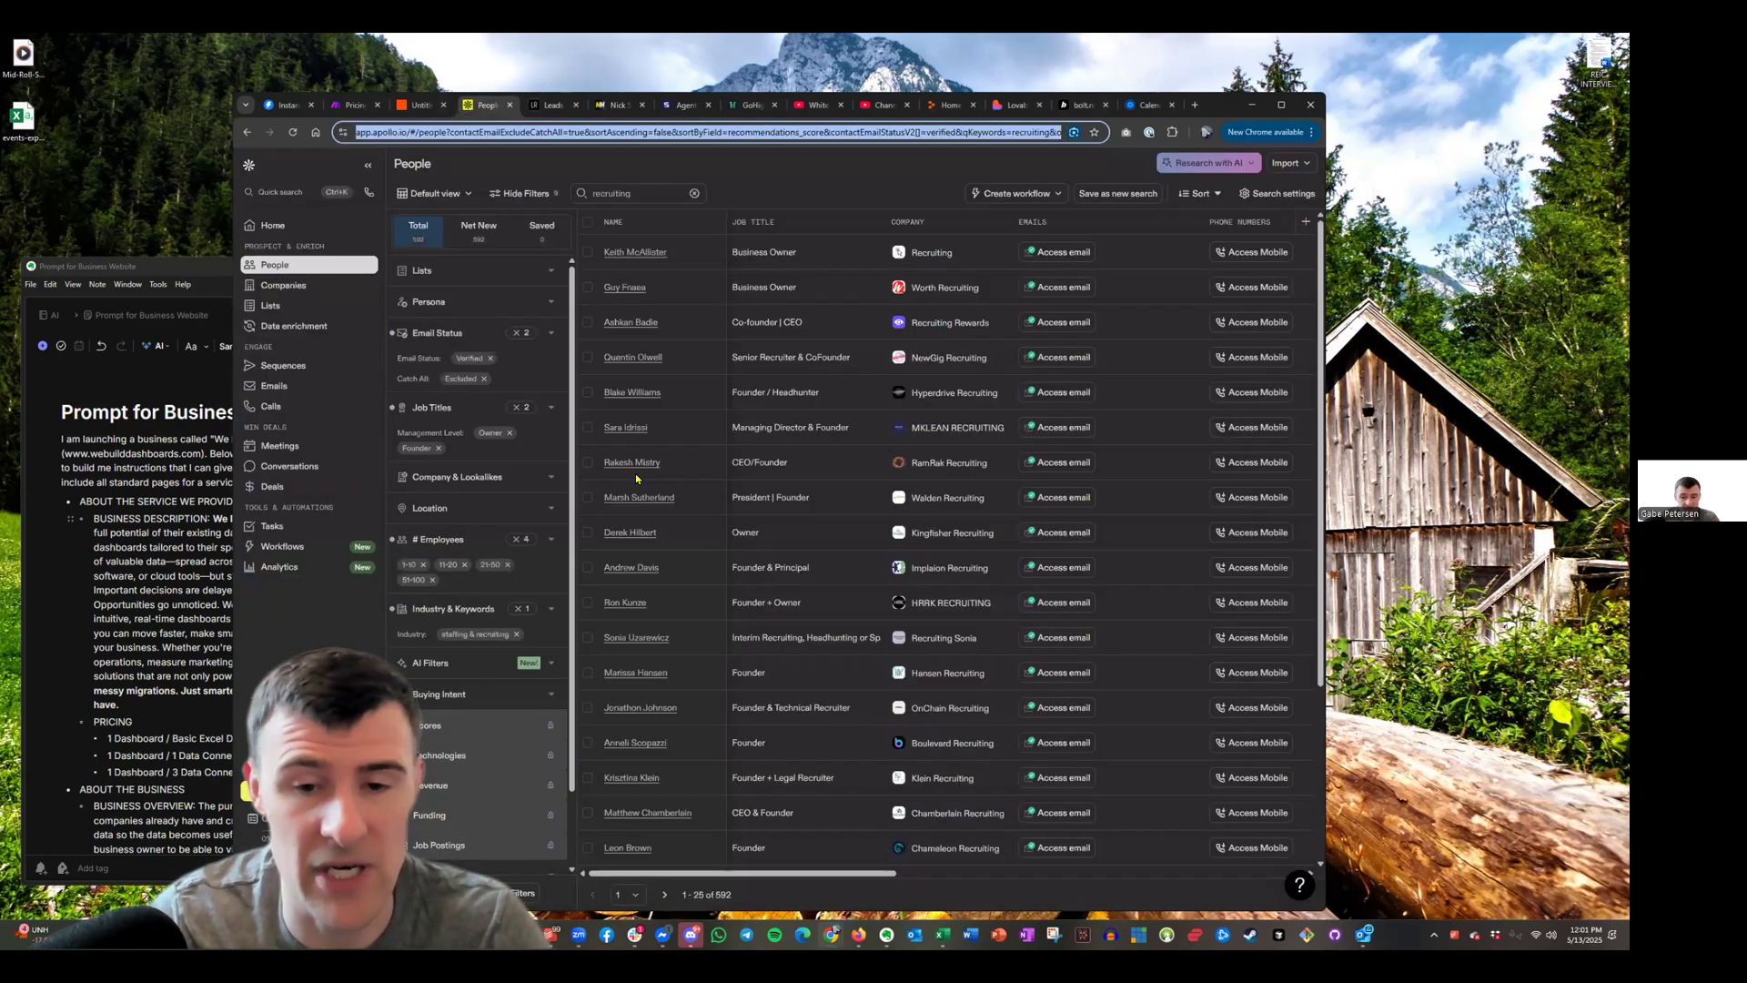
pyautogui.hotkey('ctrl', 'Tab')
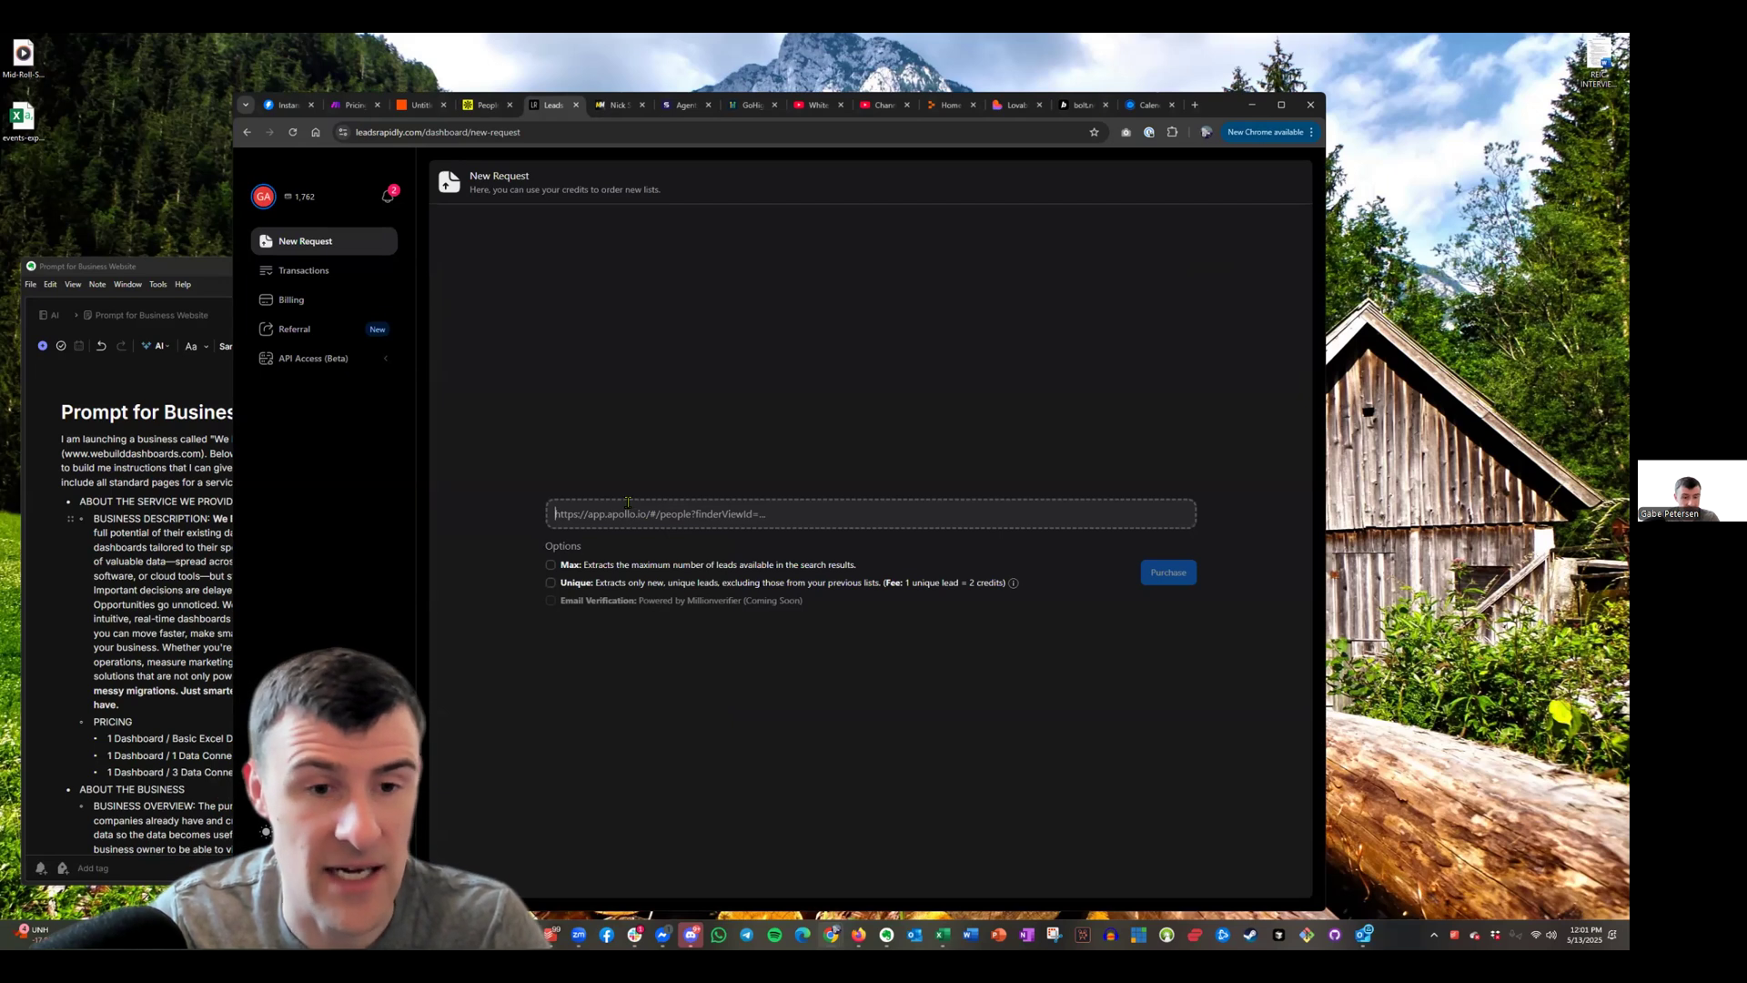
pyautogui.hotkey('ctrl', 'v')
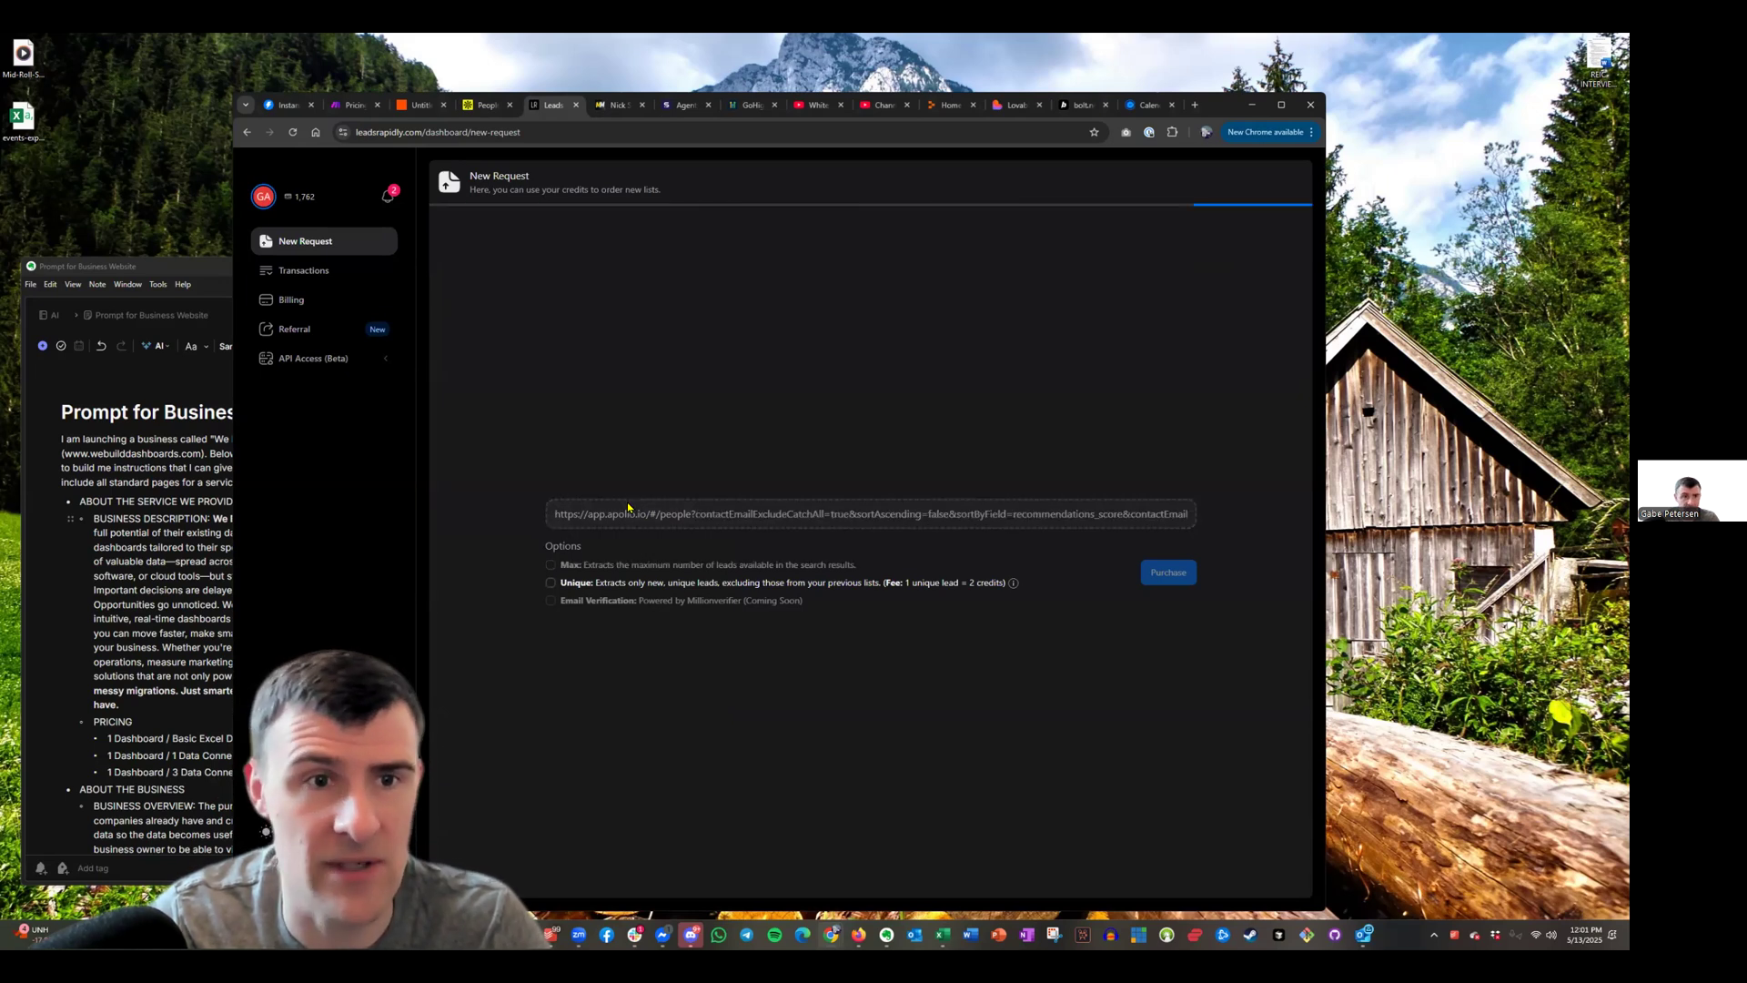
# Purchase the maximum 594 leads and confirm spending 594 credits
pyautogui.click(487, 105)
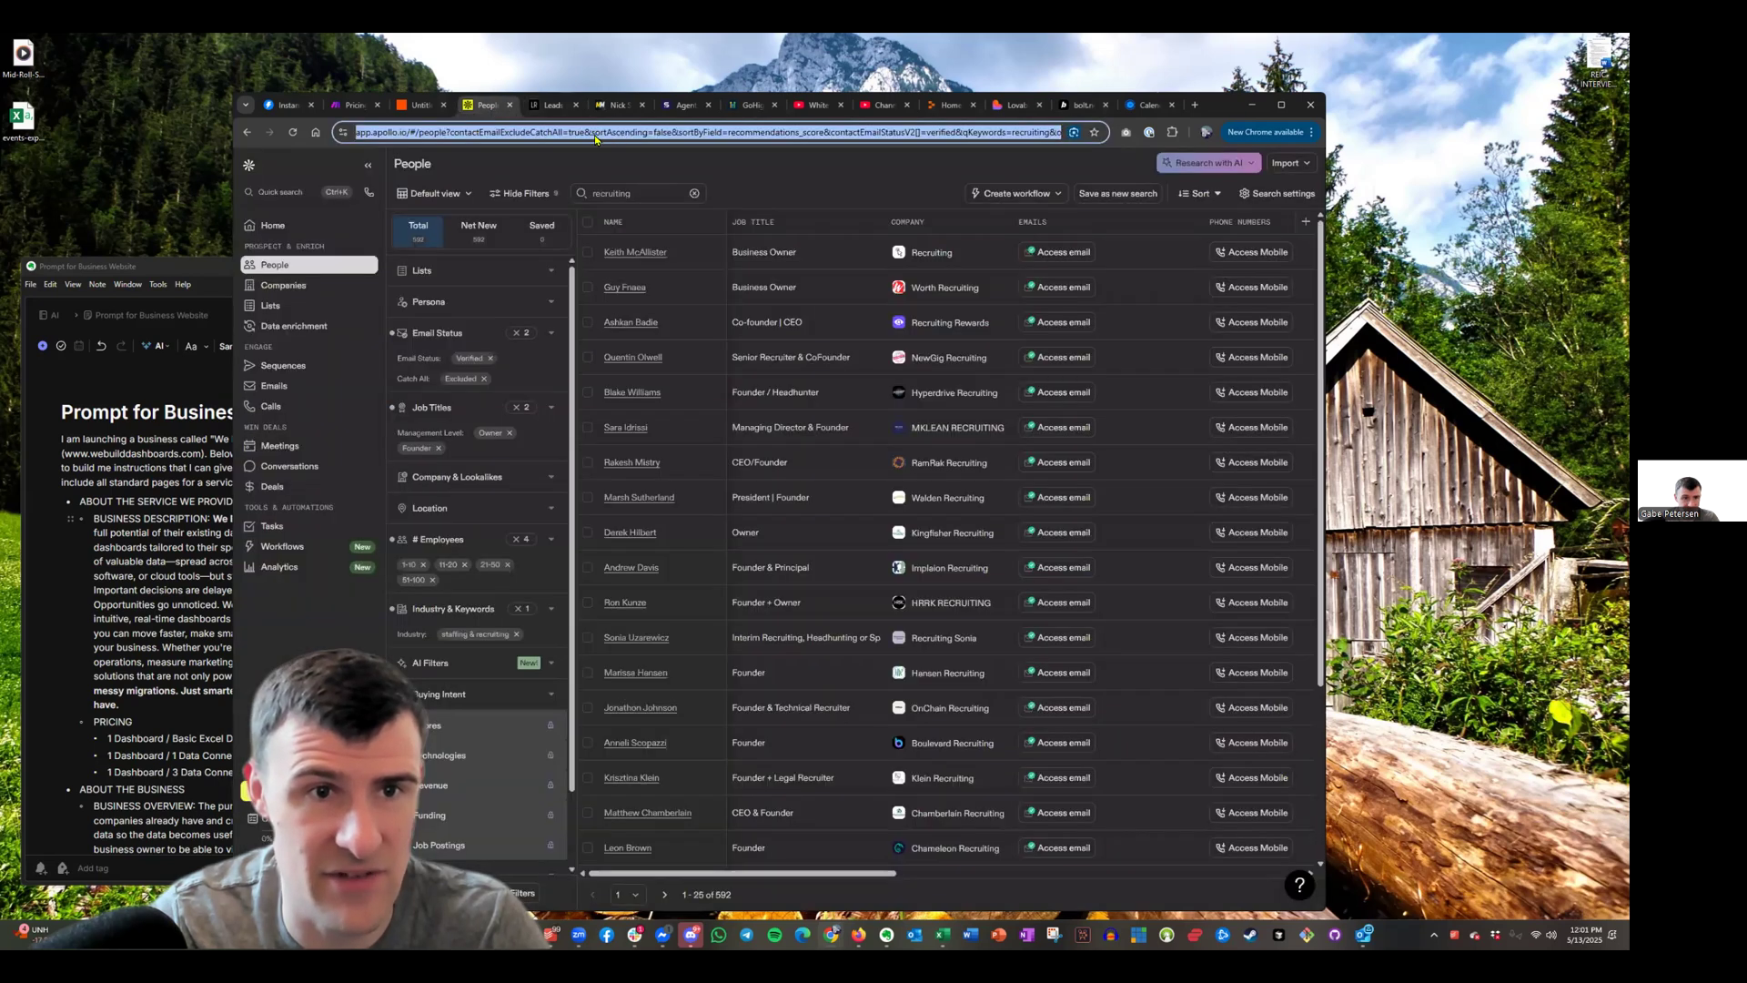
pyautogui.click(539, 107)
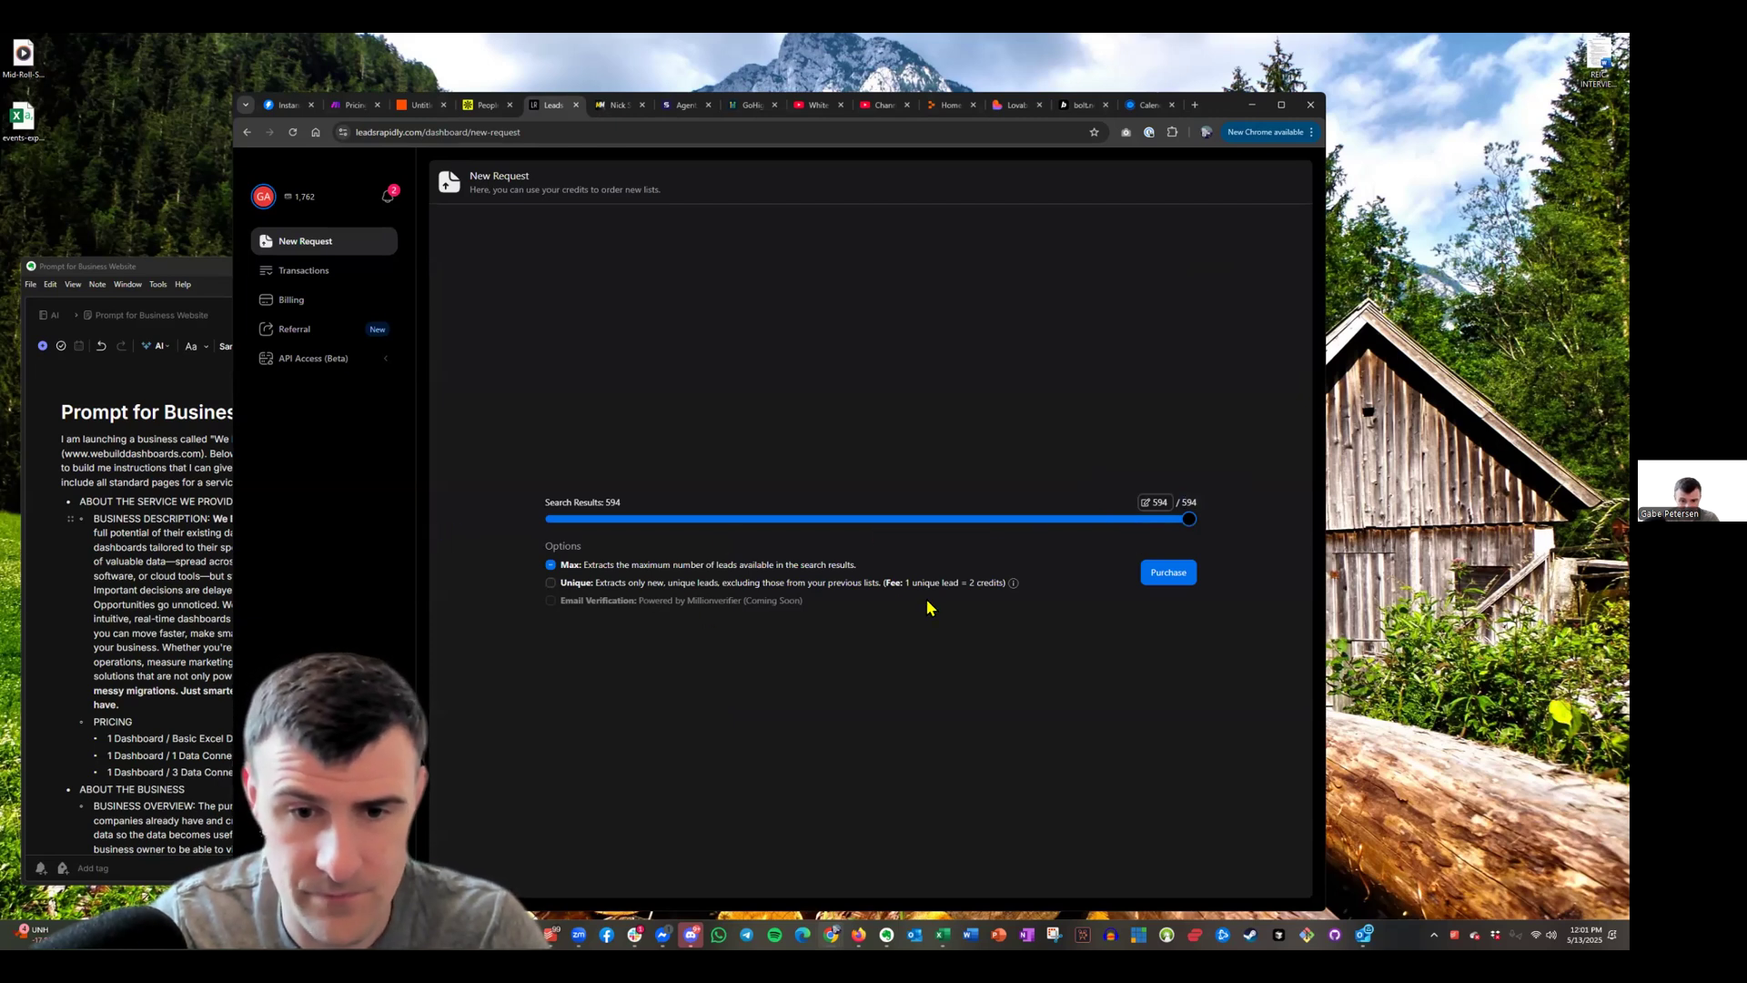
pyautogui.click(1182, 581)
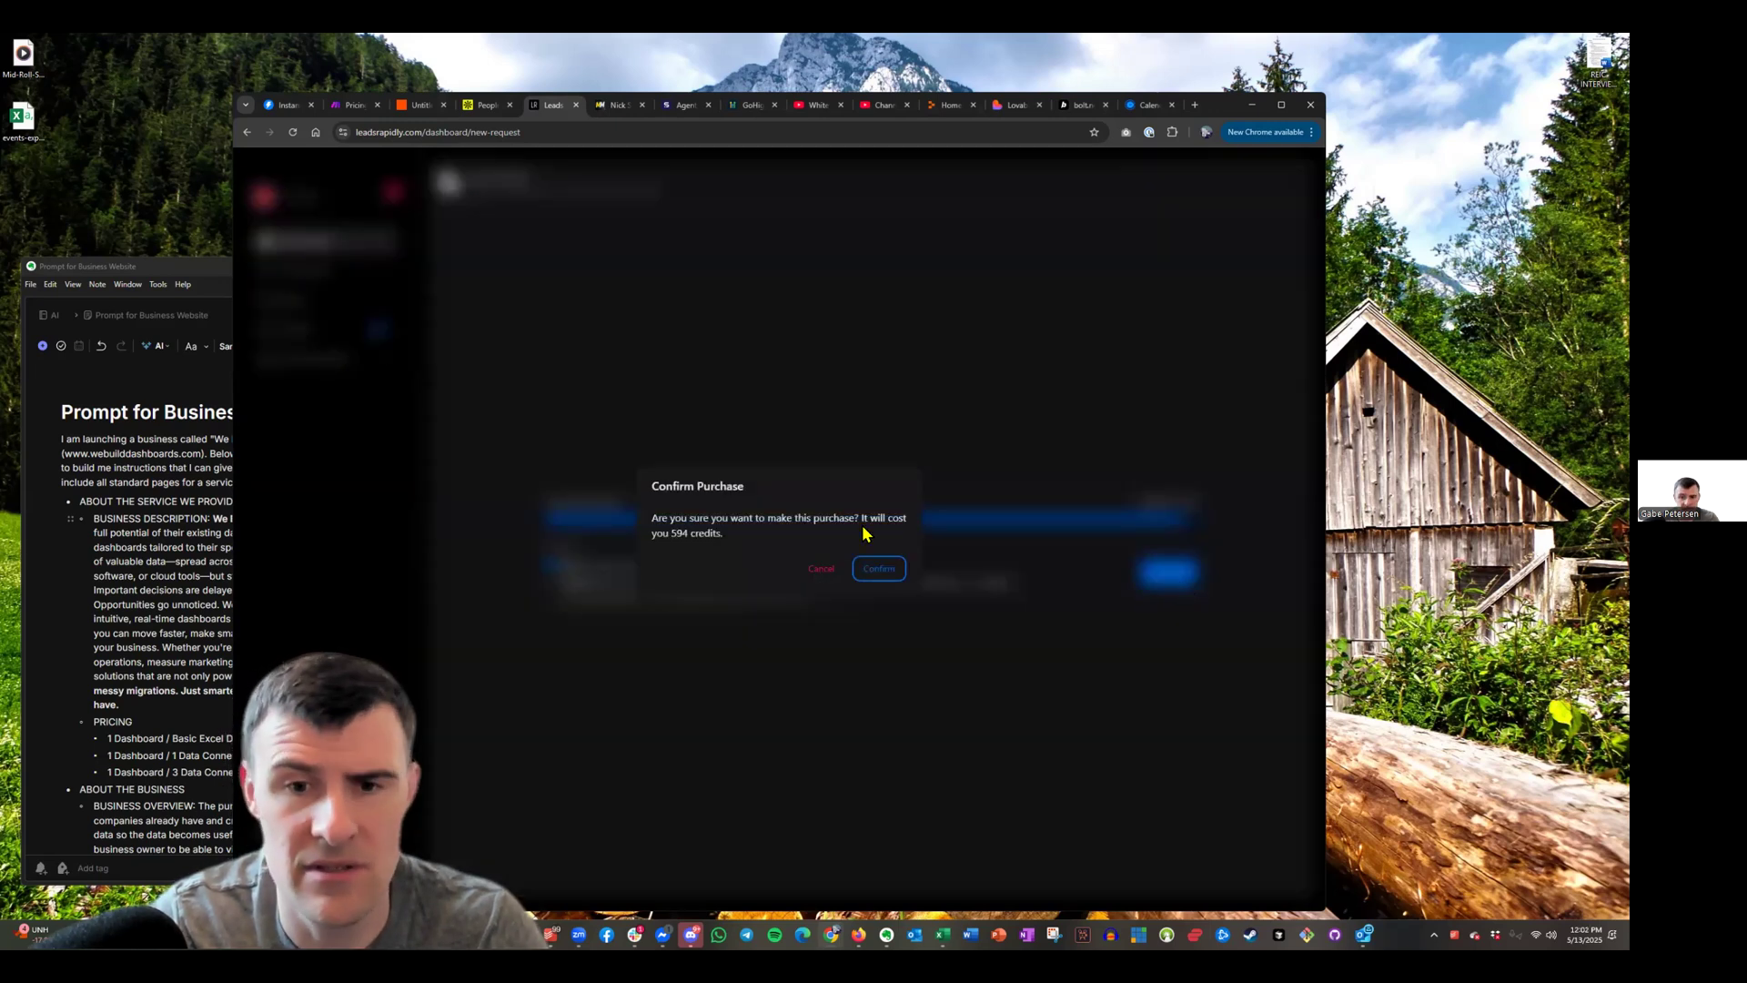
pyautogui.click(879, 573)
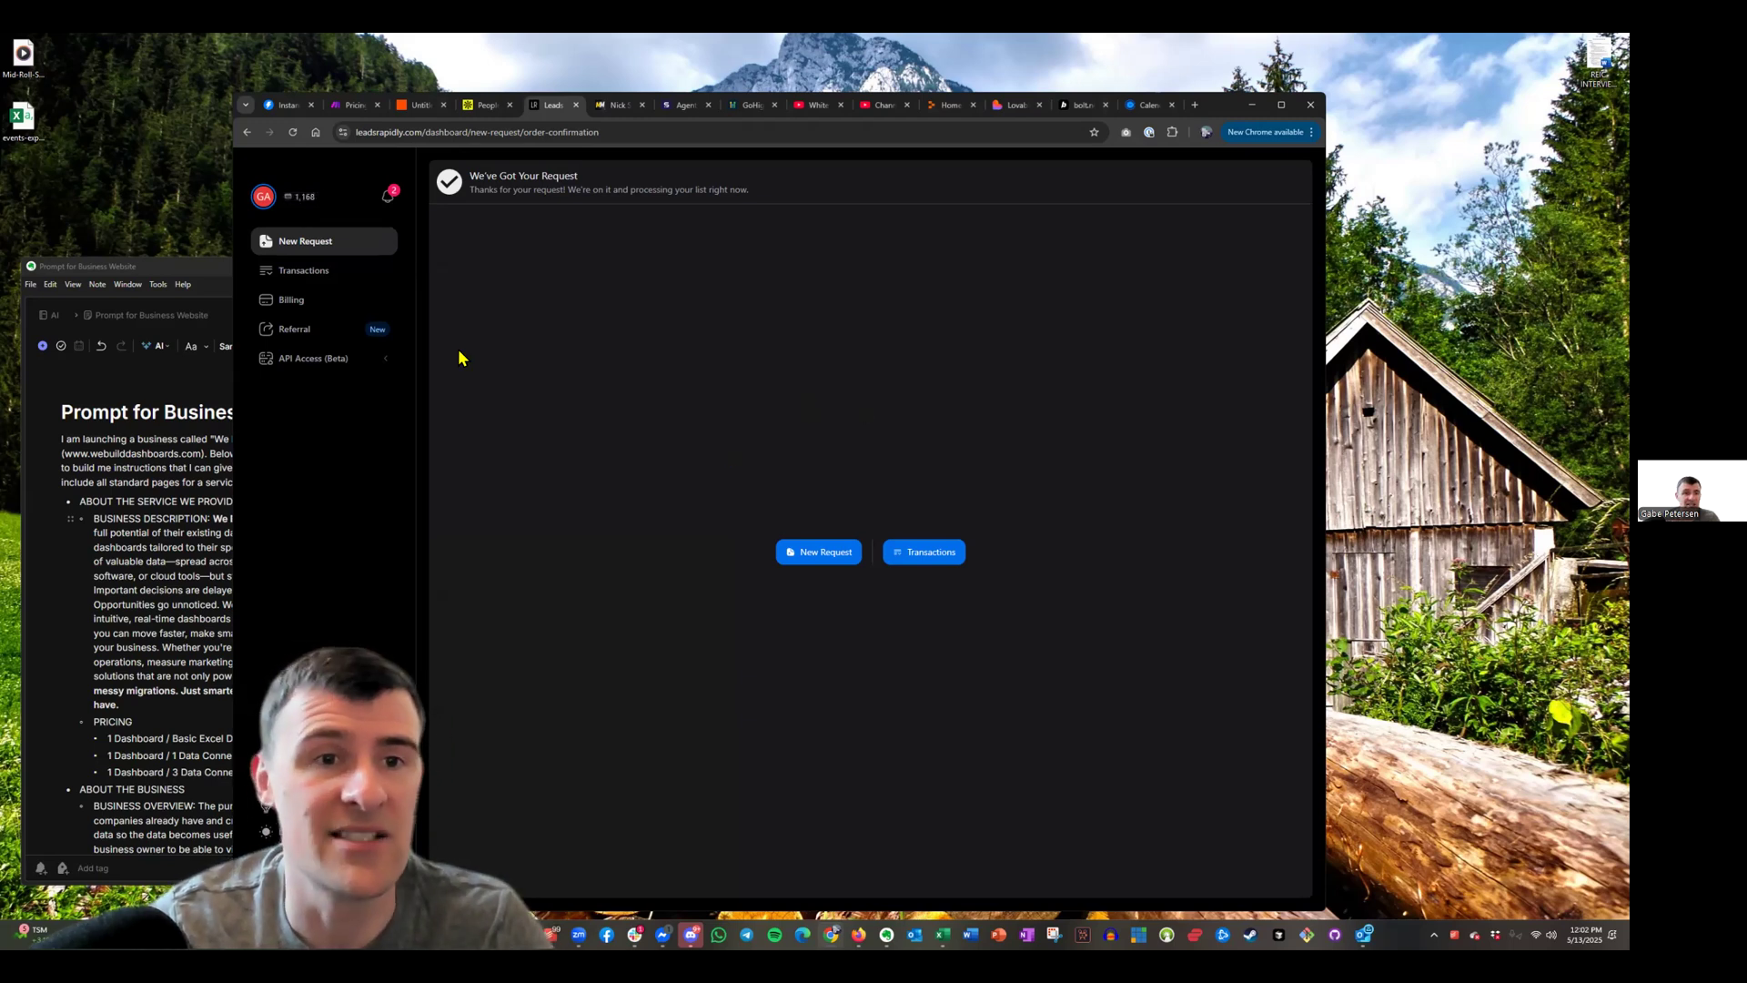
# Check Transactions for the 594-lead order marked Processing, then leave LeadsRapidly
pyautogui.click(280, 271)
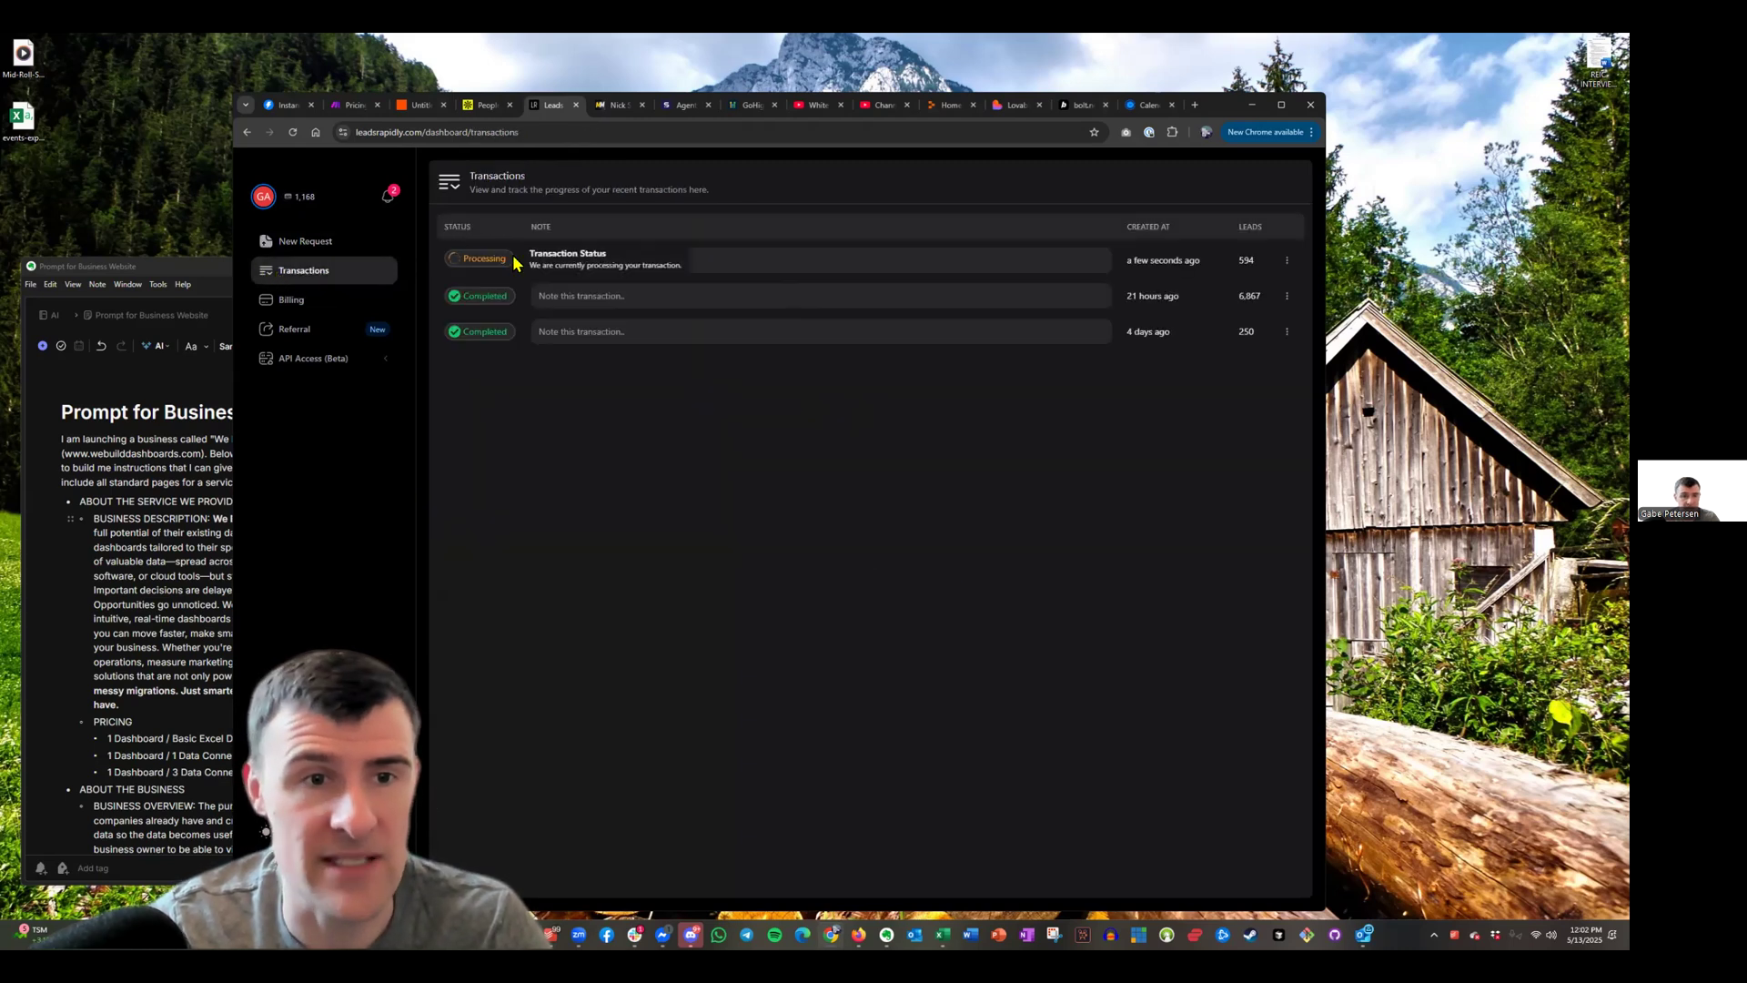
pyautogui.click(488, 107)
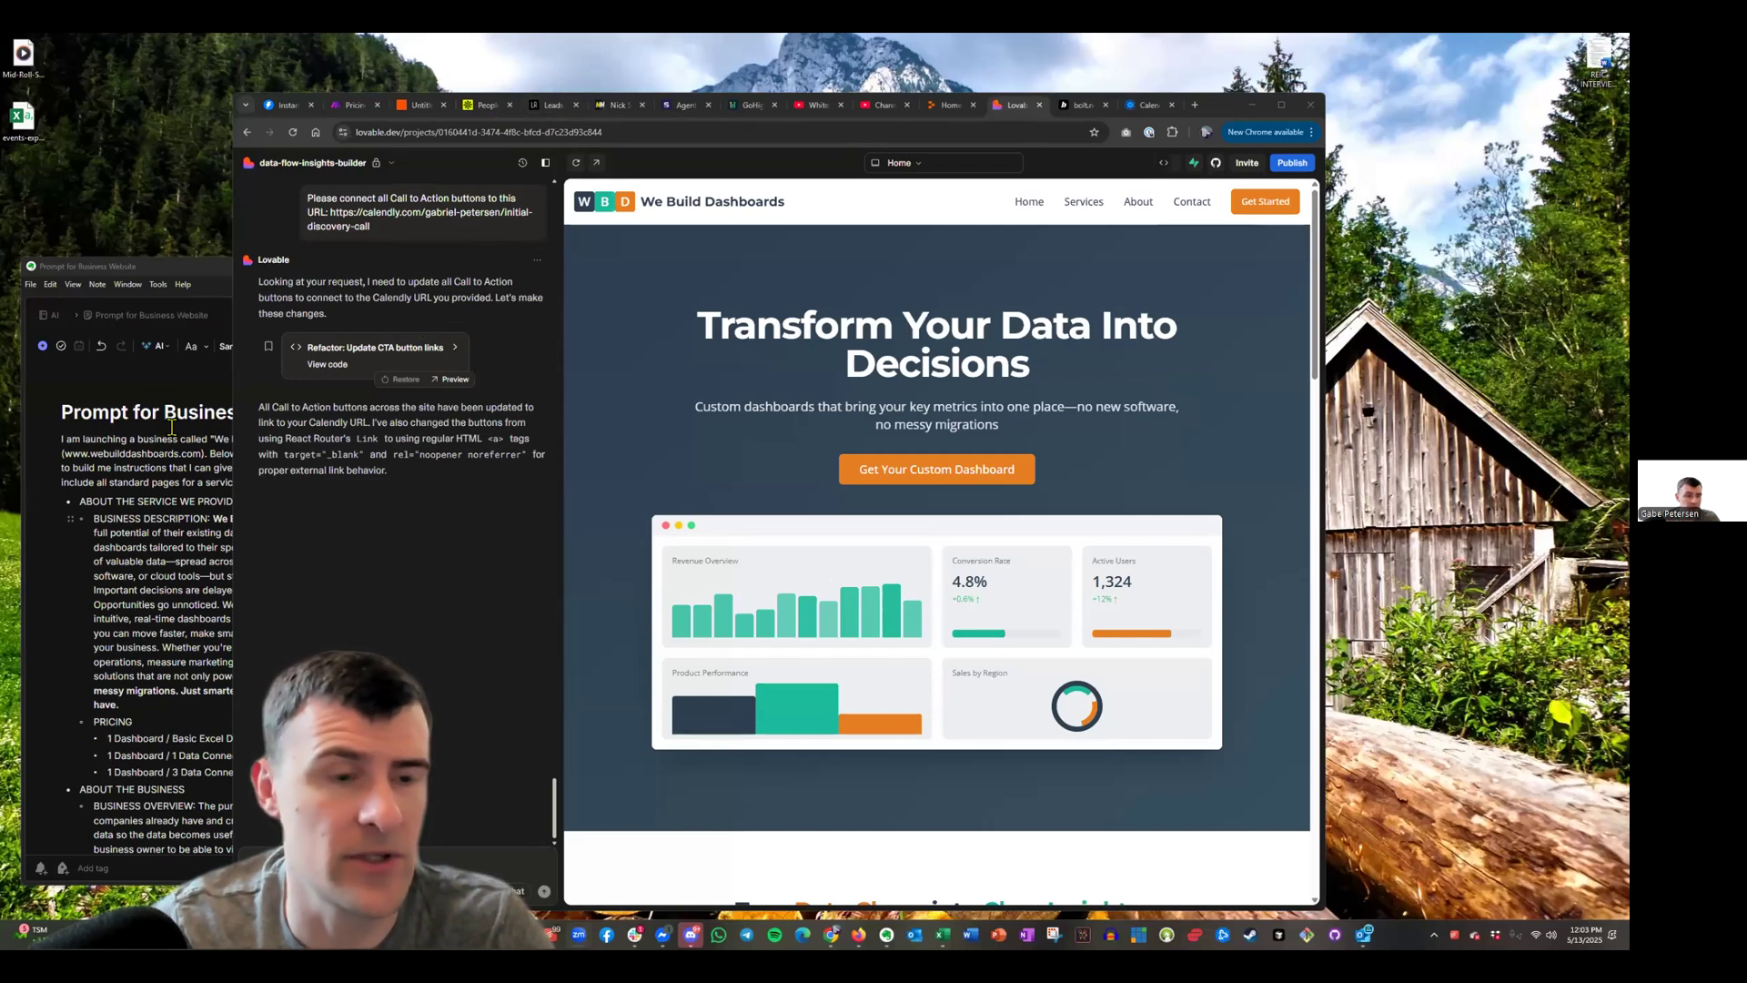
# Resize the browser window and open Publish, showing data-flow-insights-builder.lovable.app
pyautogui.moveTo(423, 269); pyautogui.dragTo(546, 268)
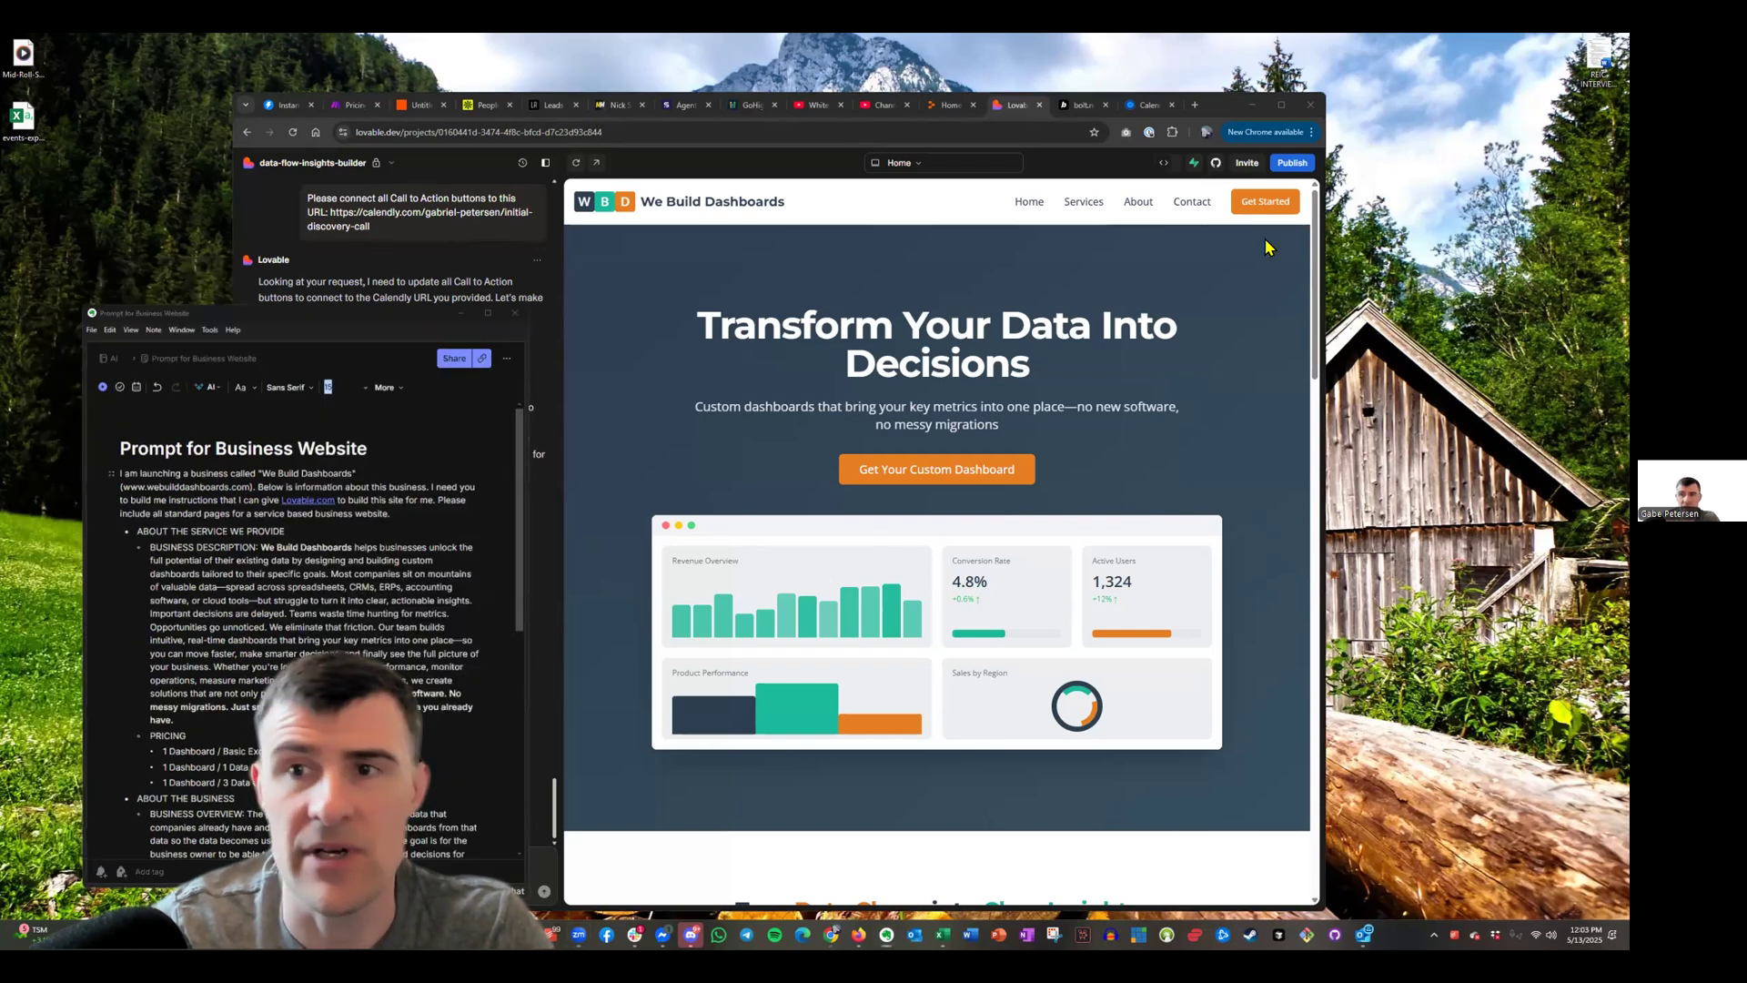
pyautogui.click(1281, 104)
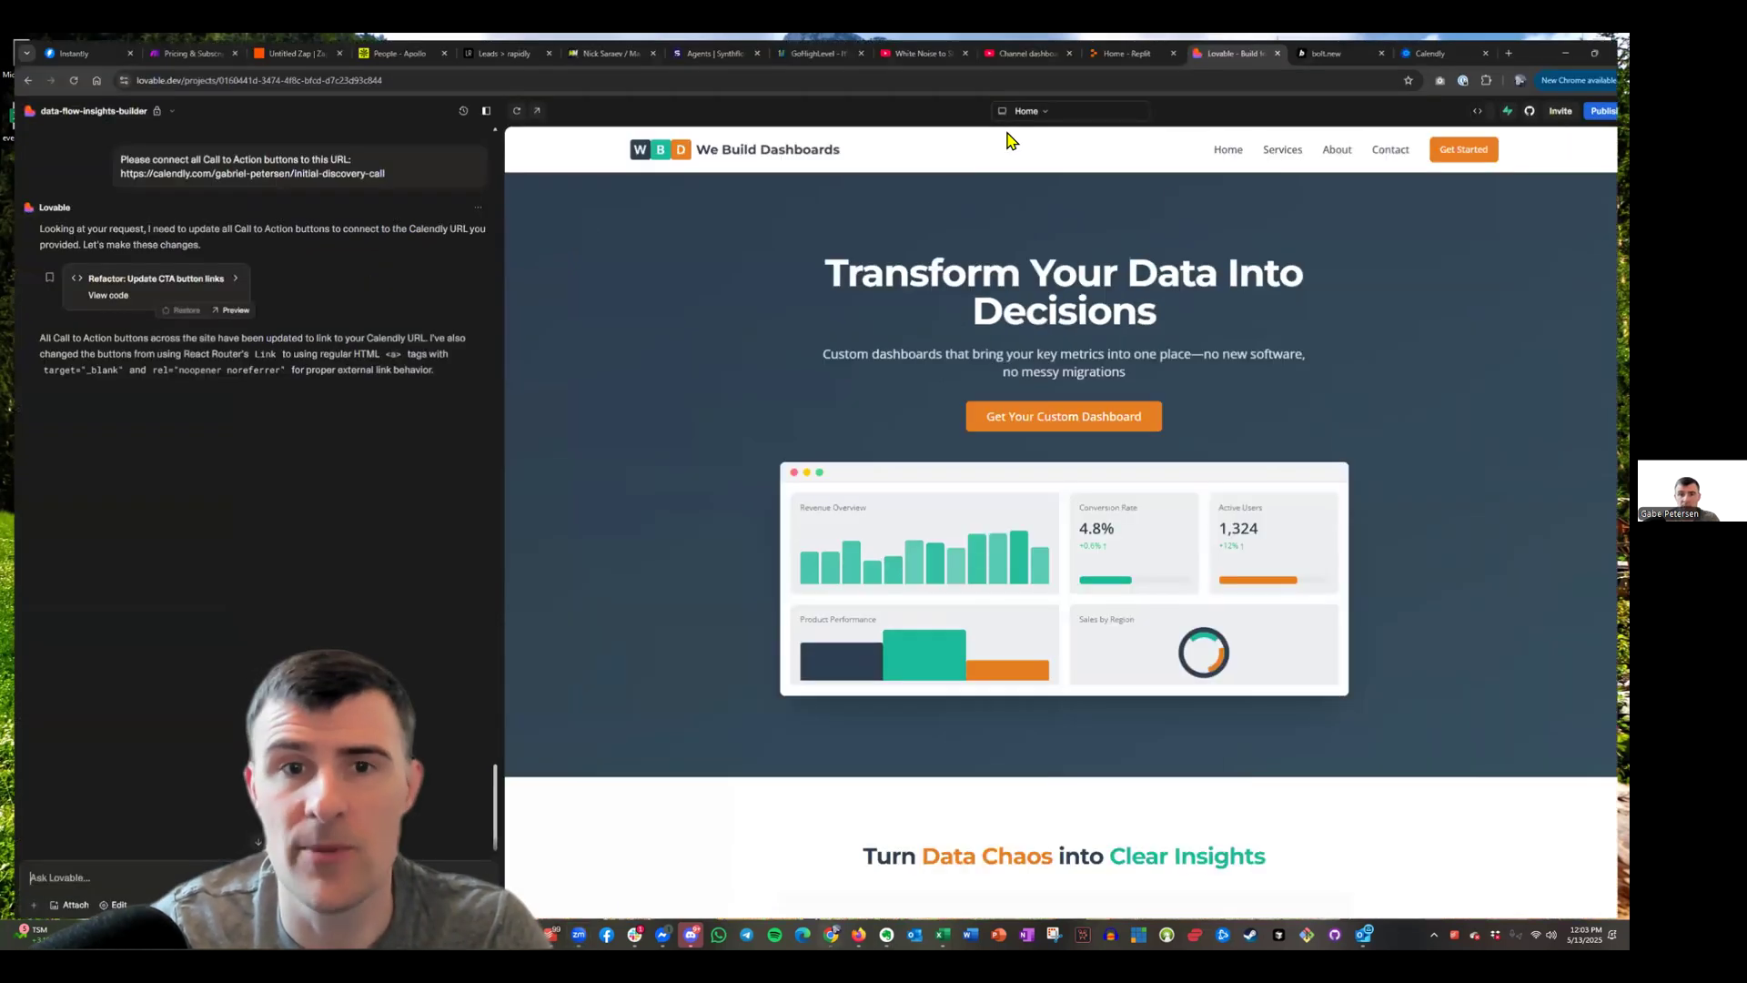
pyautogui.click(1594, 53)
pyautogui.press('super+Down')
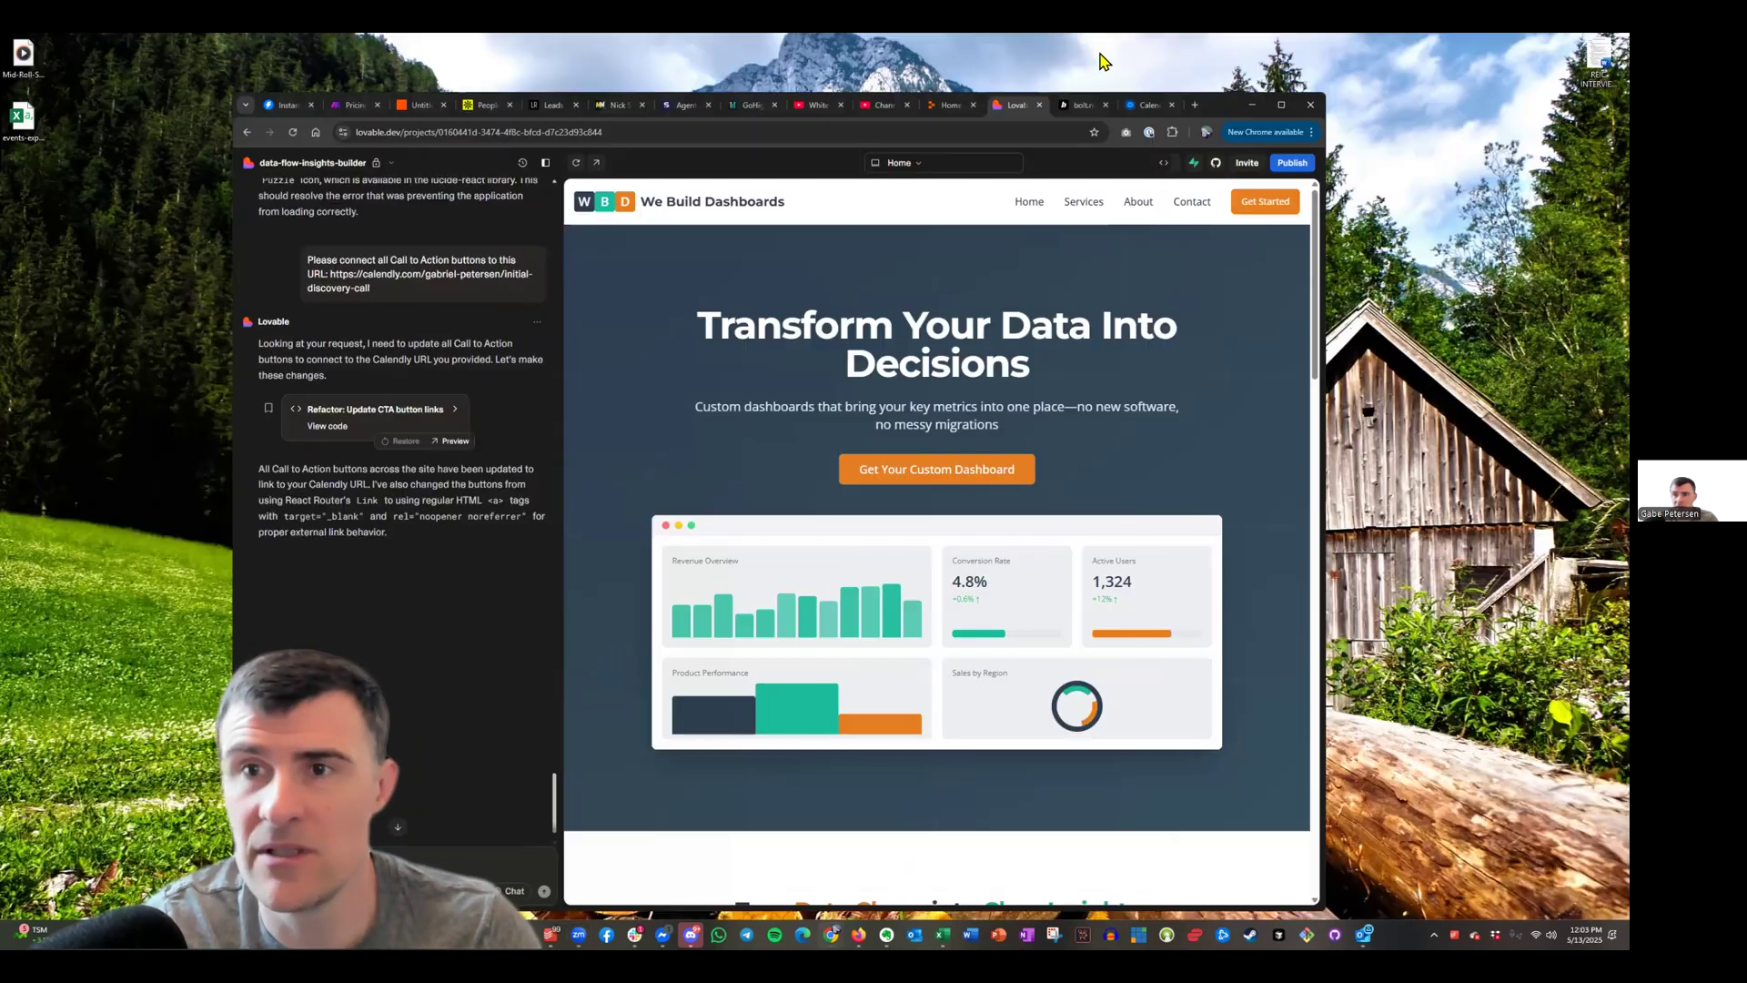
pyautogui.moveTo(1311, 87); pyautogui.dragTo(1344, 152)
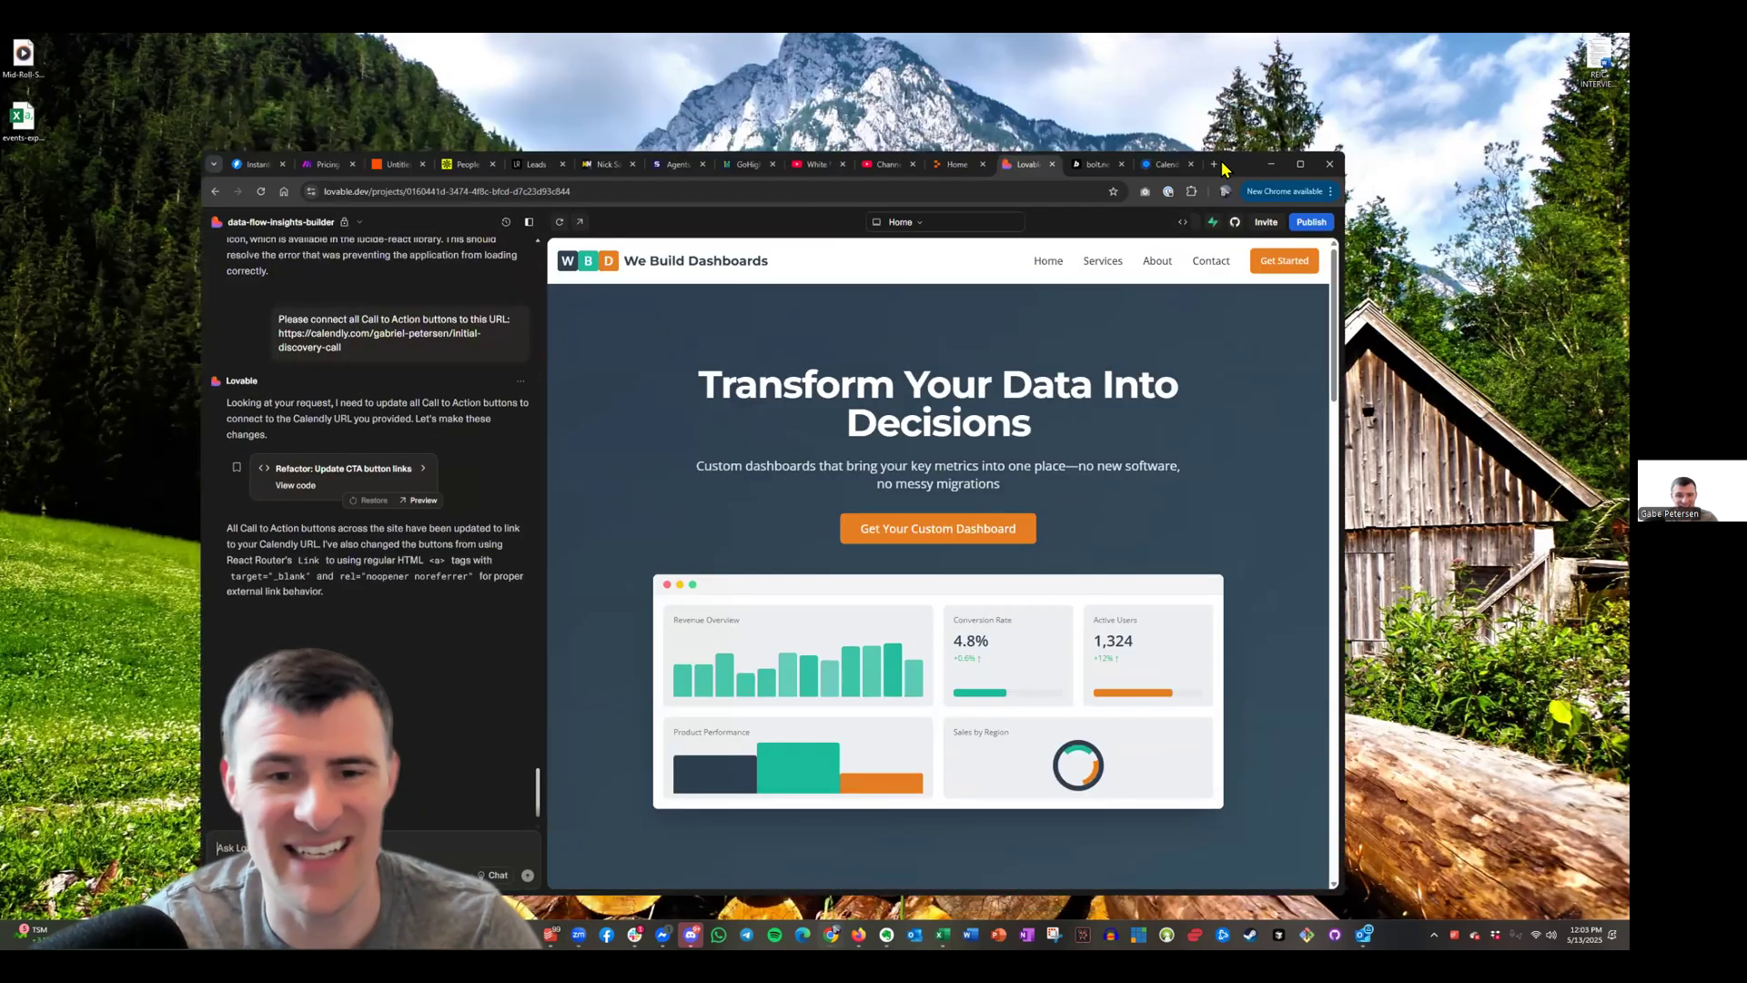
pyautogui.moveTo(1222, 163); pyautogui.dragTo(1181, 135)
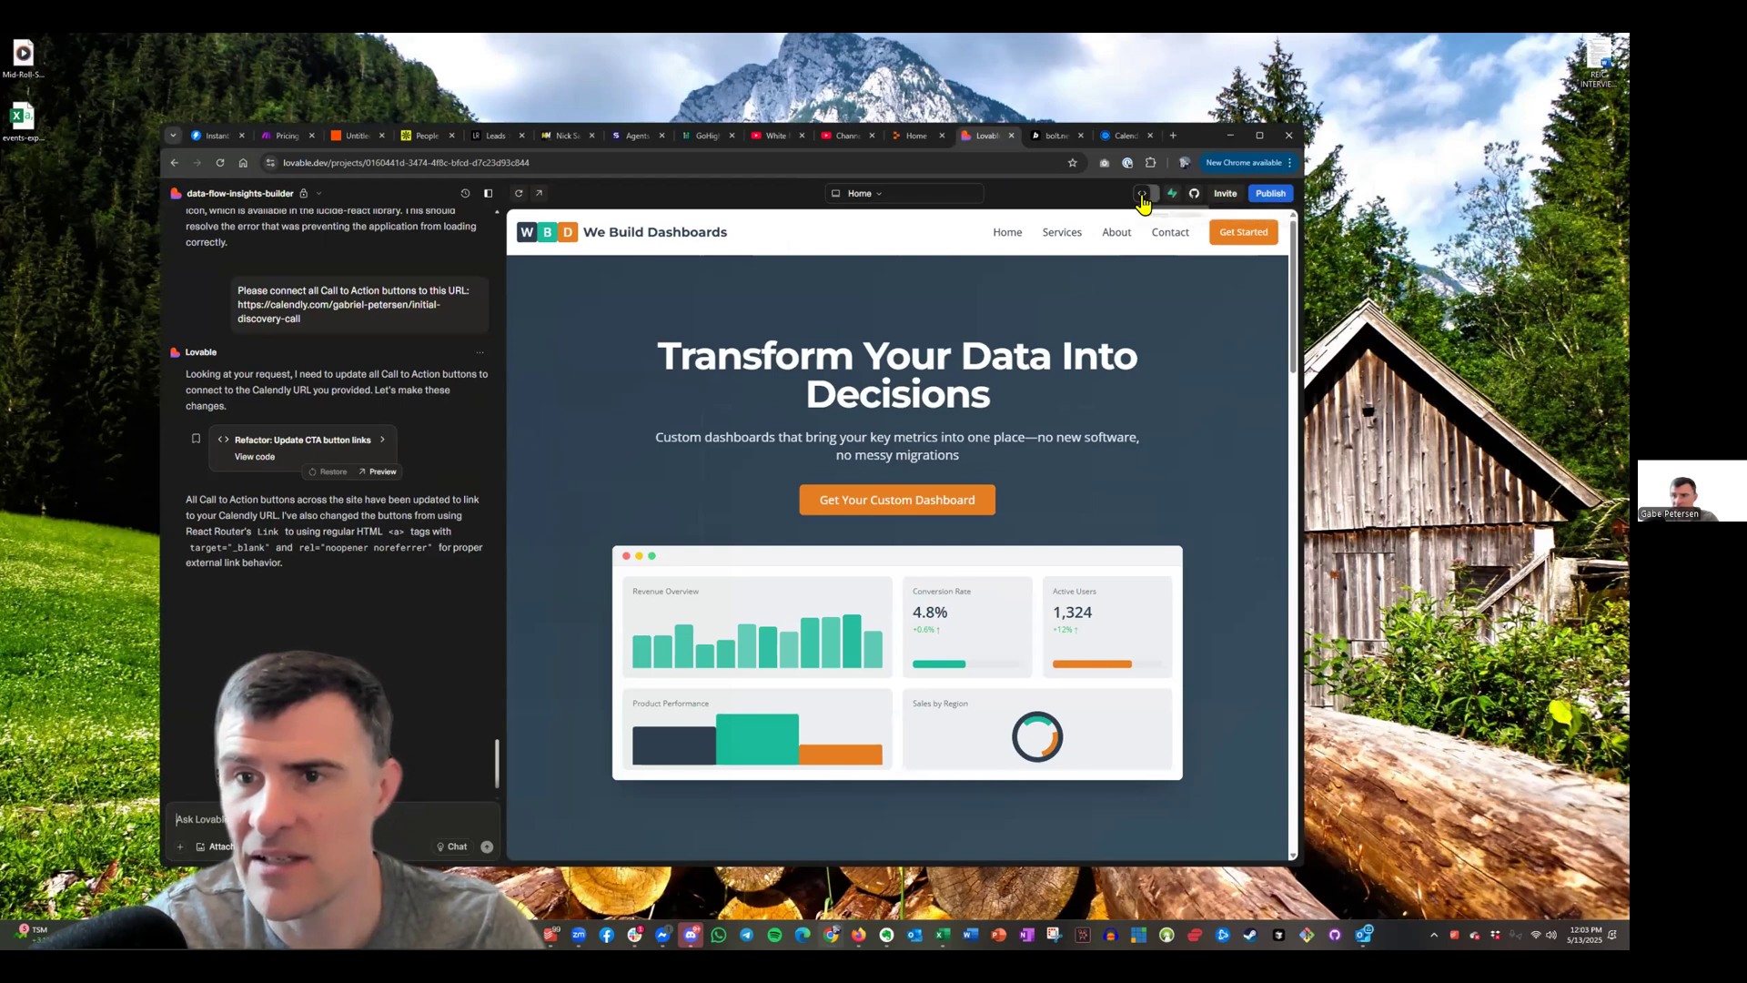
pyautogui.click(1274, 196)
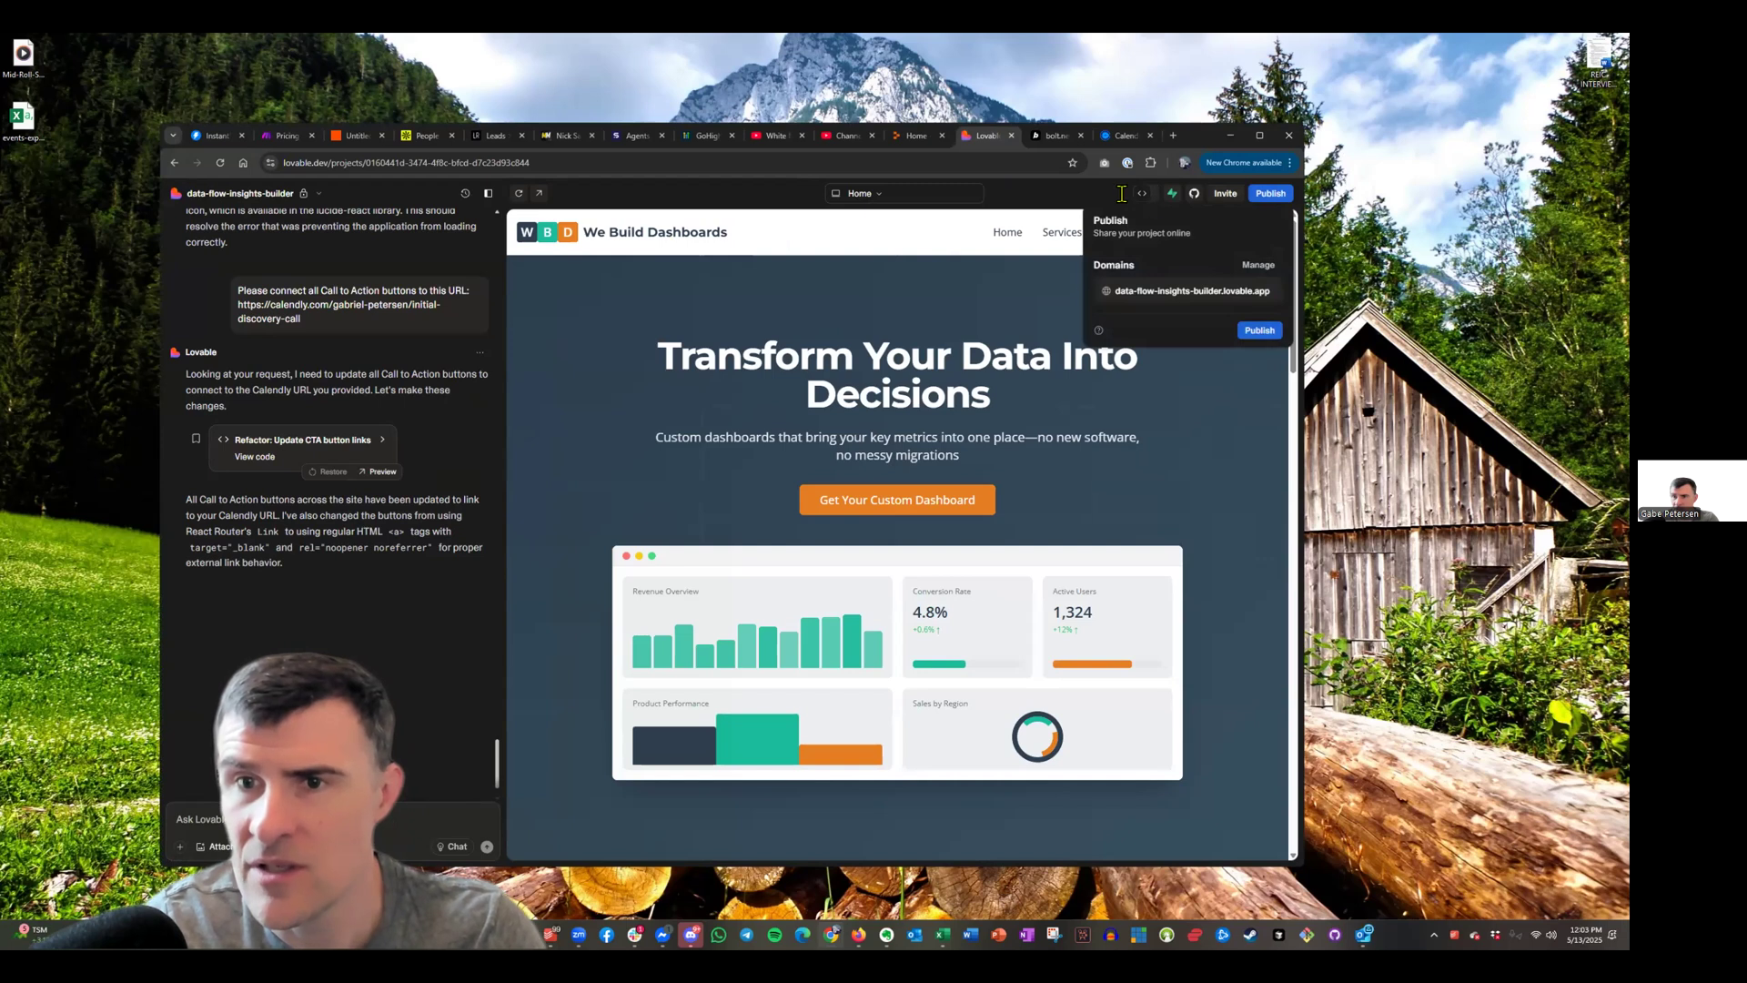
pyautogui.click(1258, 266)
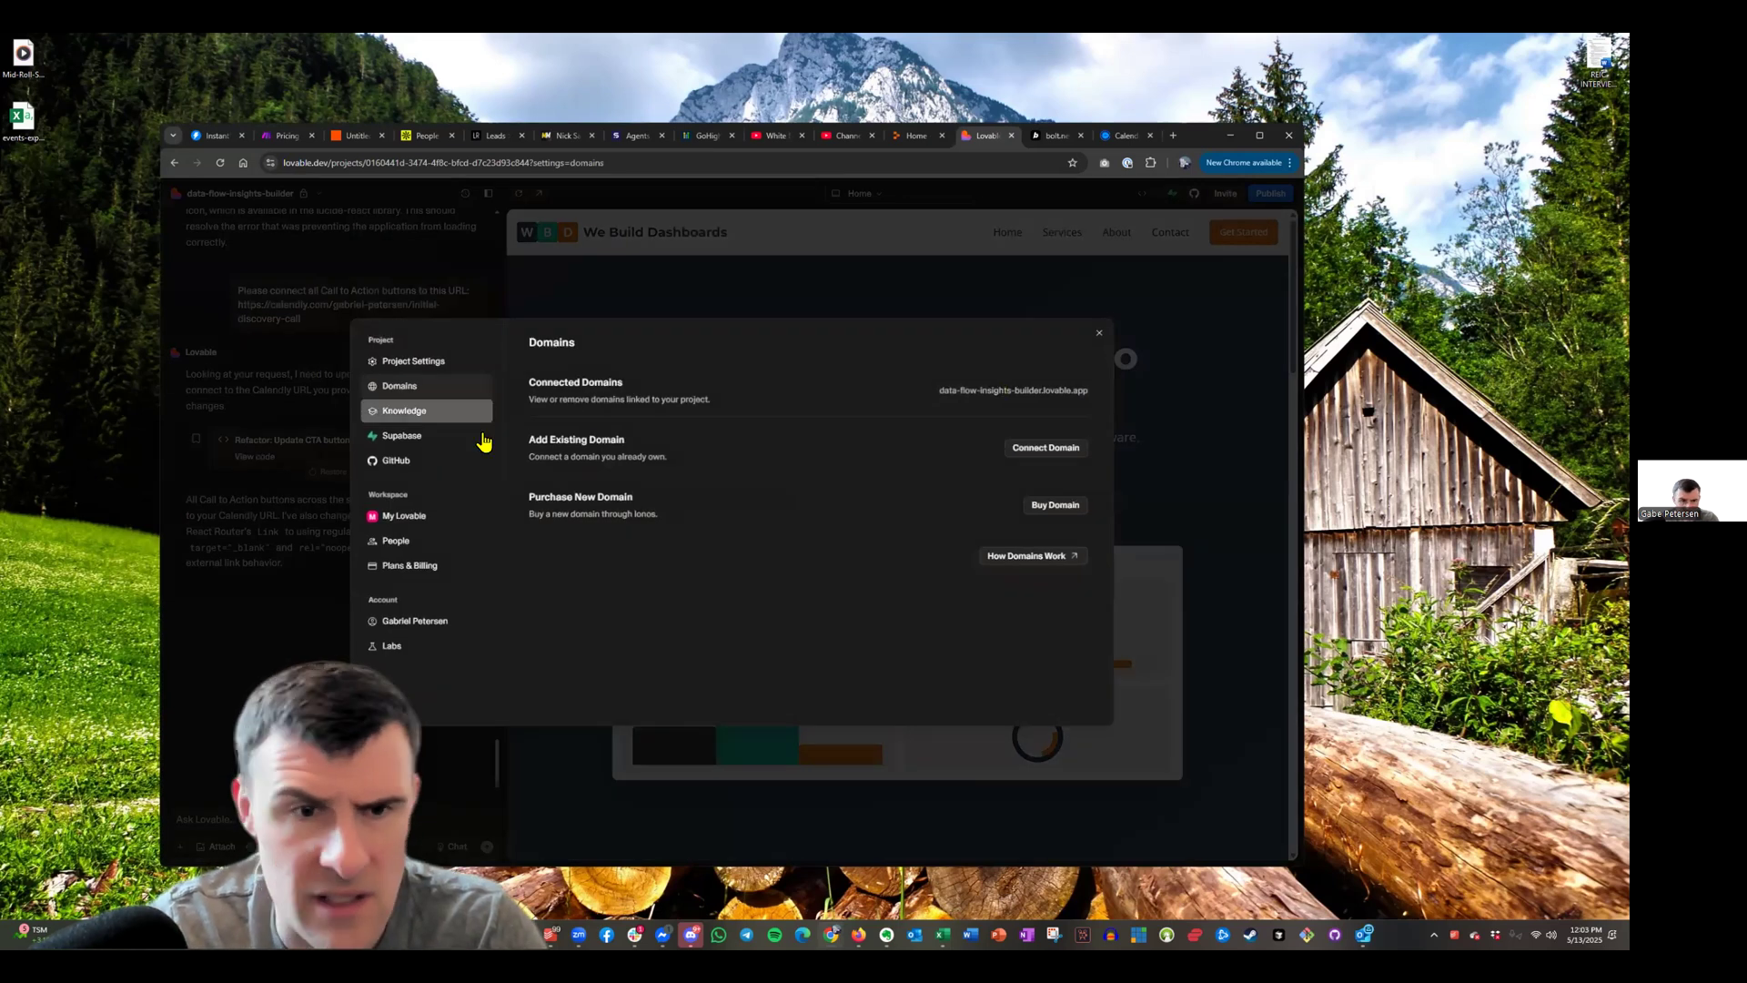
pyautogui.click(1042, 446)
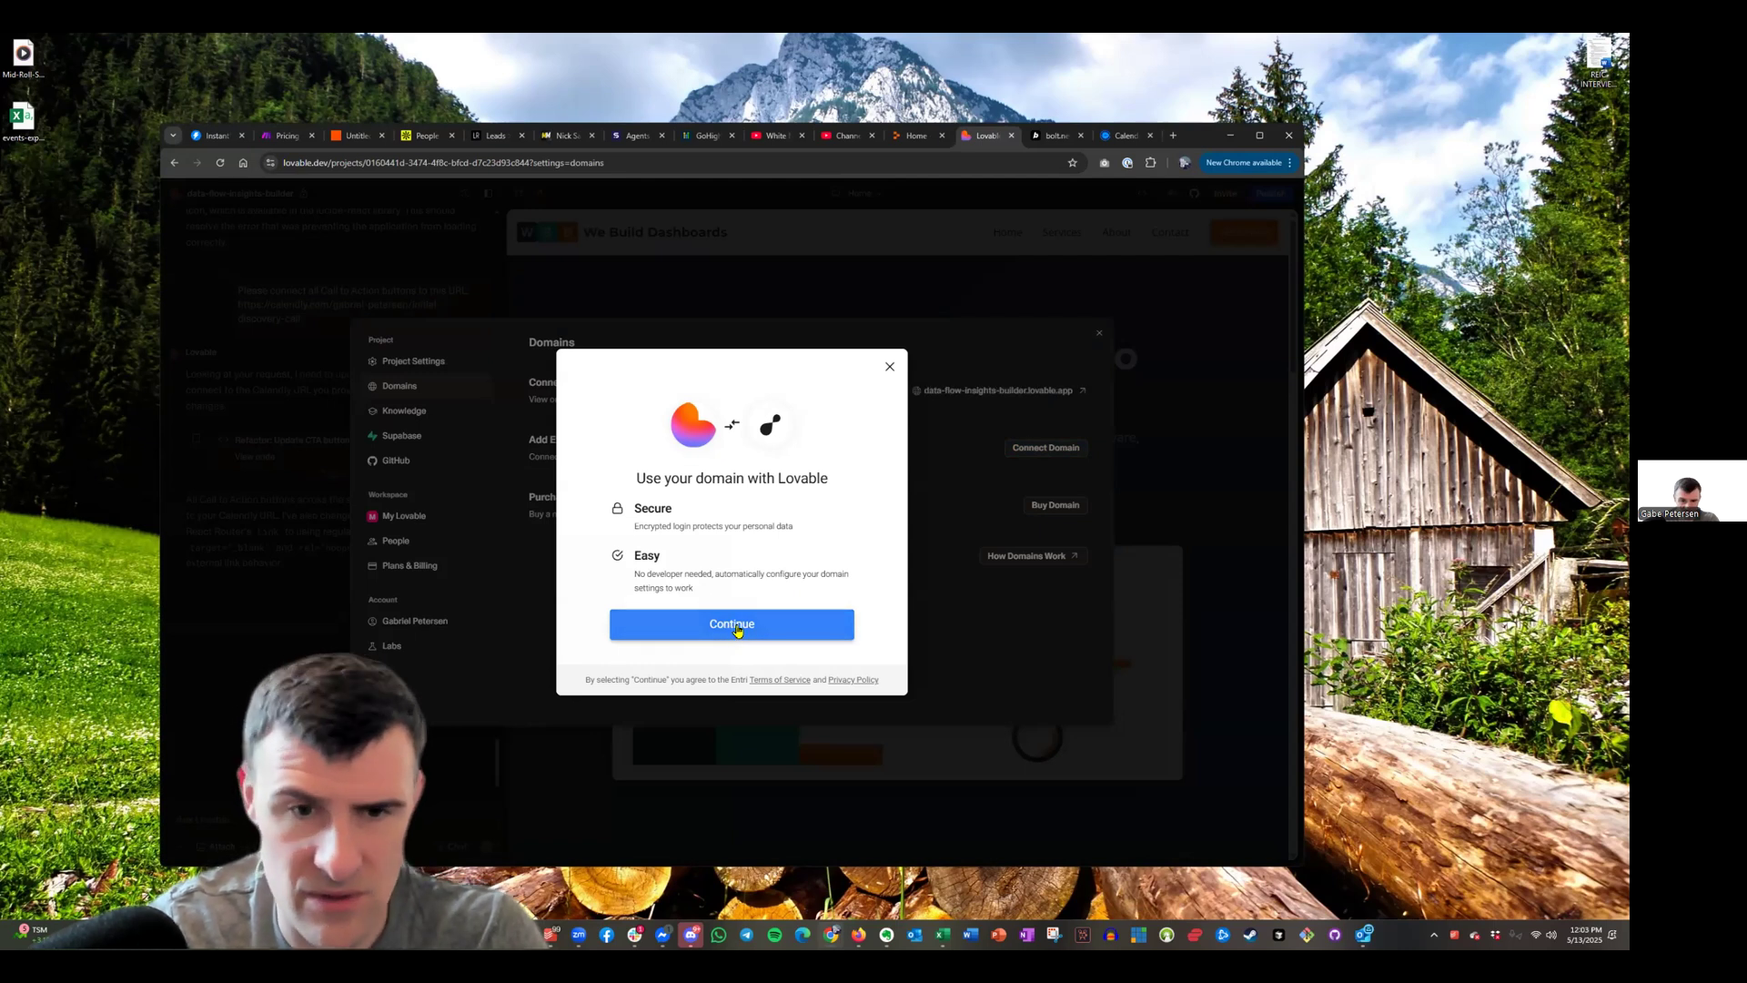
pyautogui.click(738, 628)
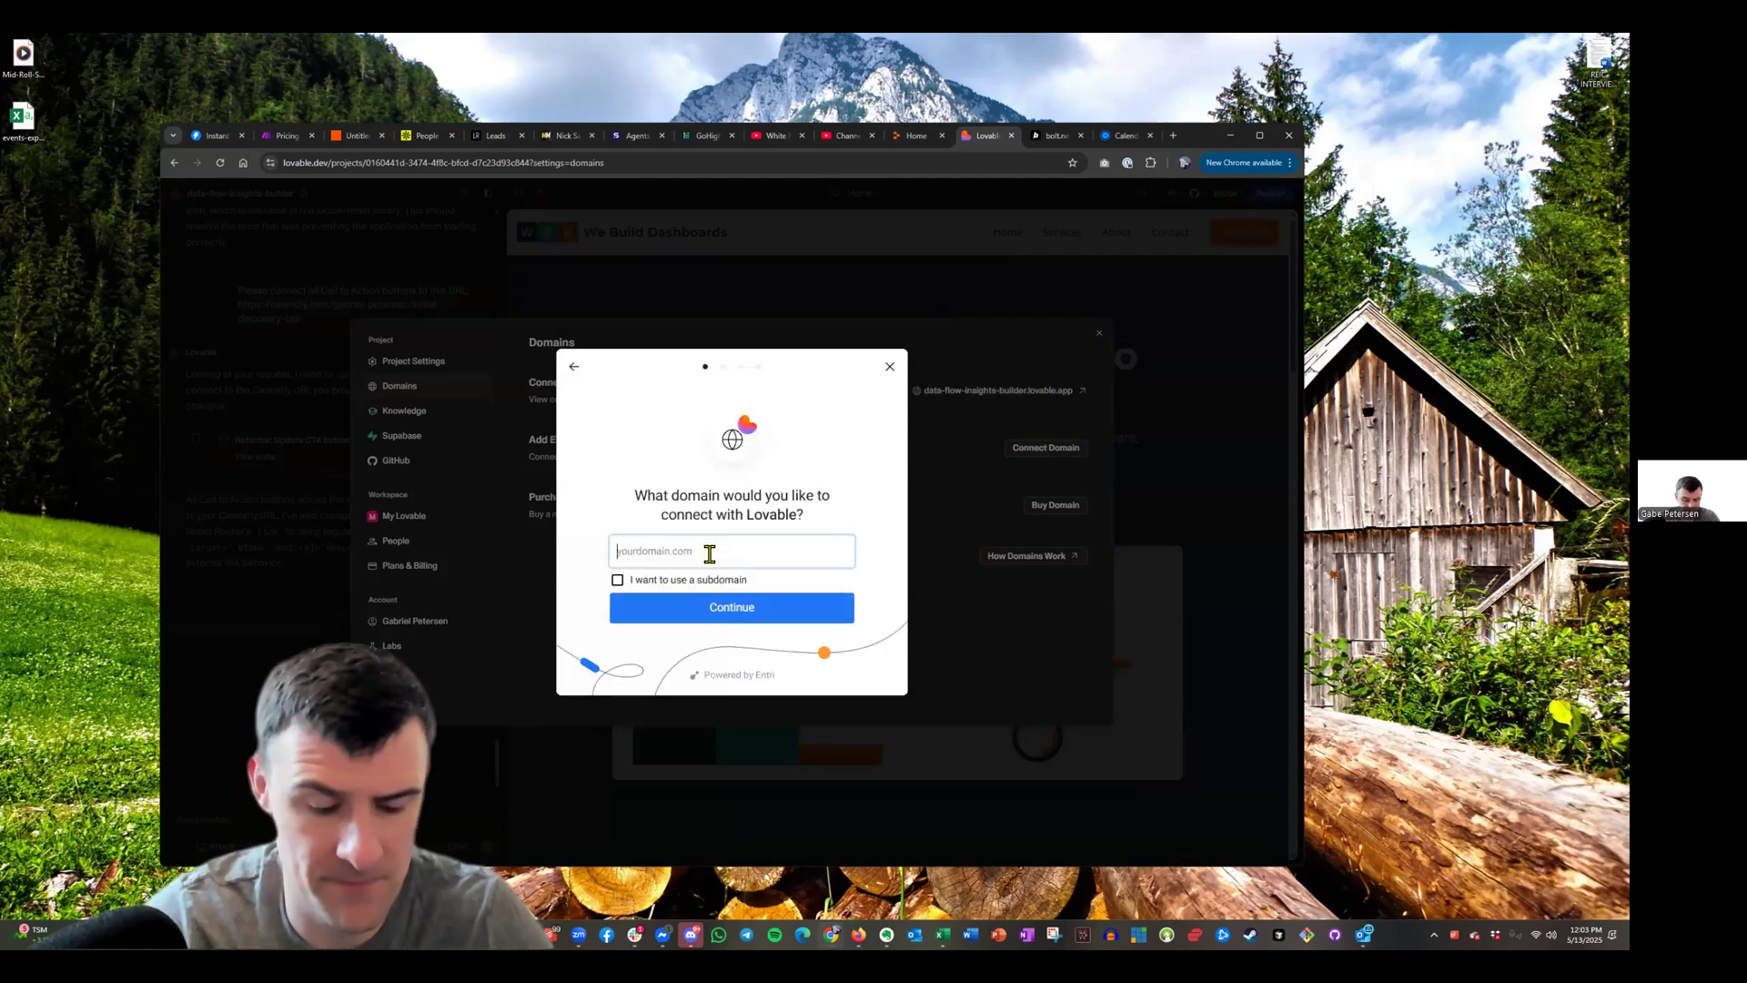
pyautogui.write('www.webu')
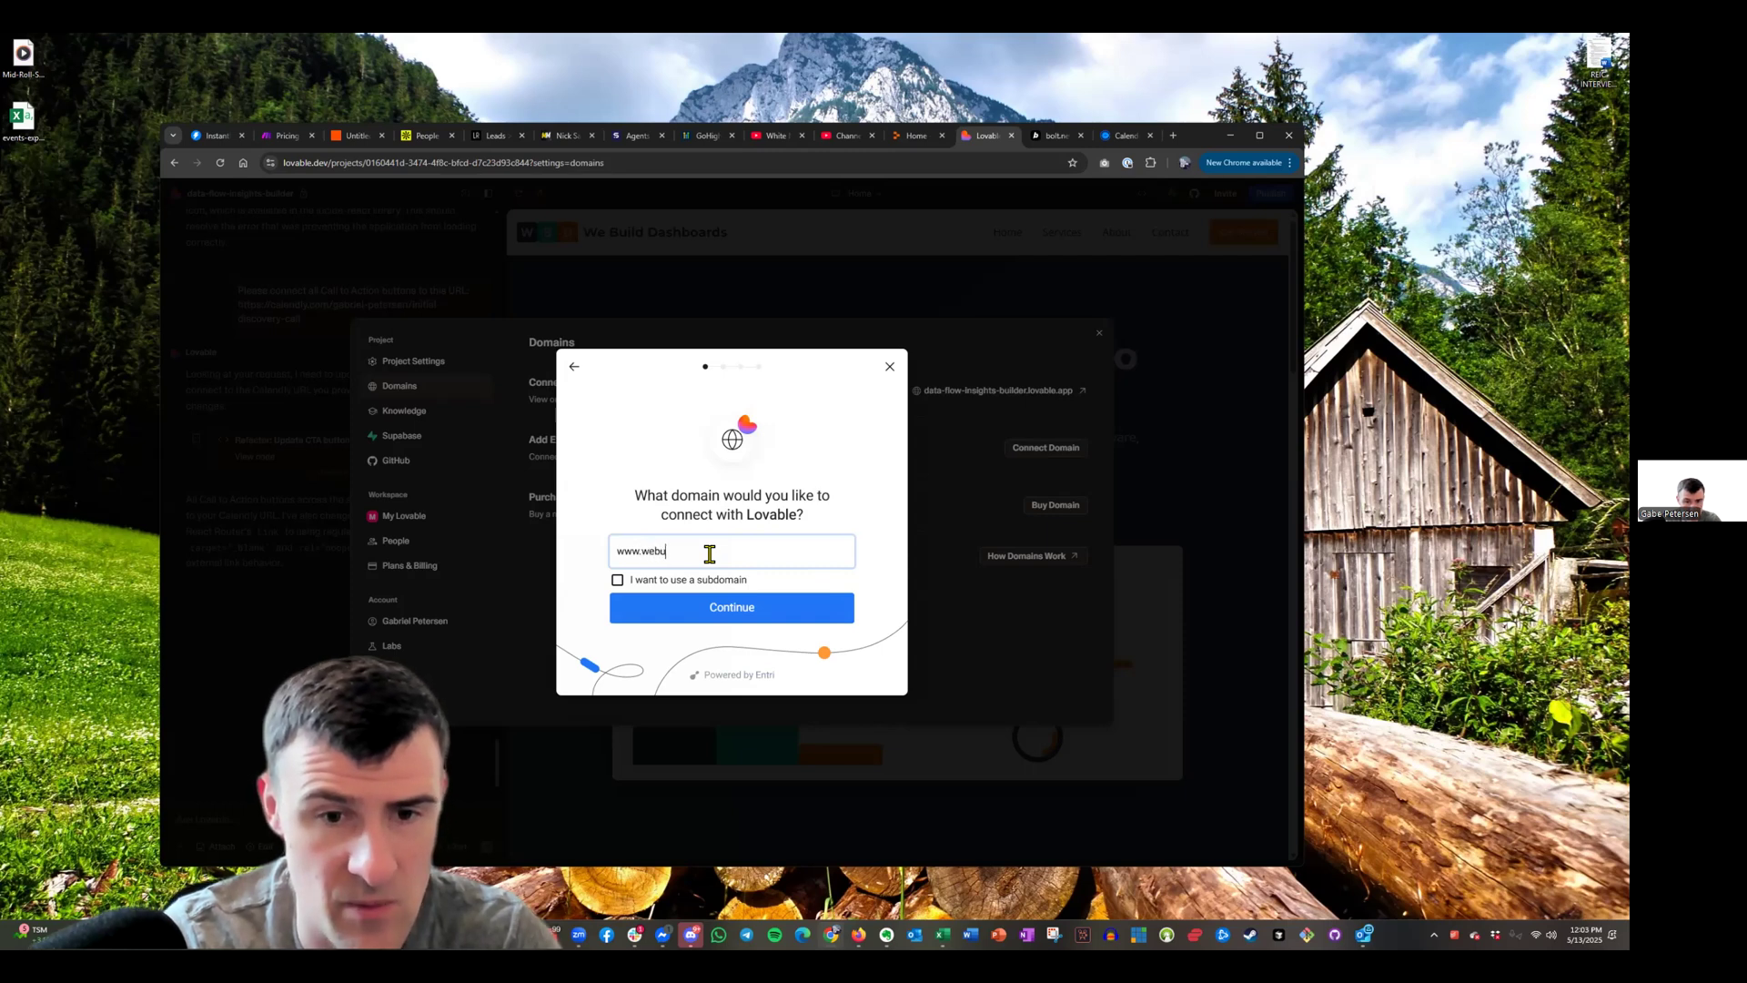
pyautogui.write('ilddashb')
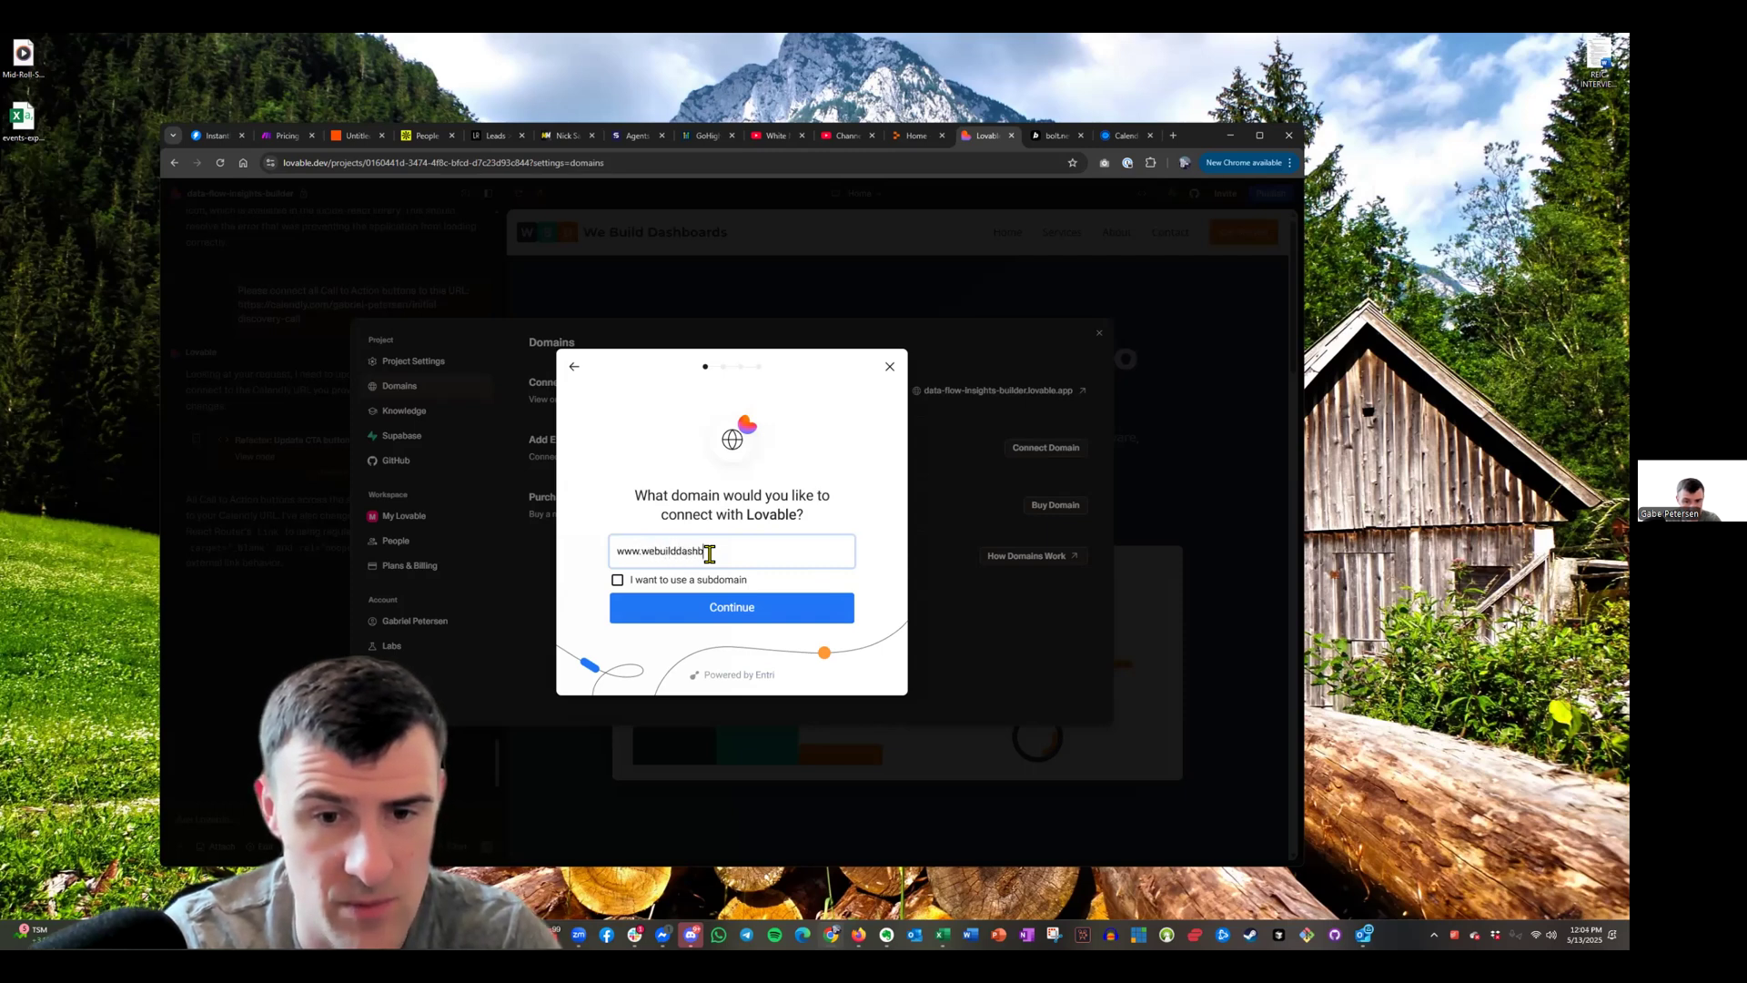
pyautogui.write('oards.com')
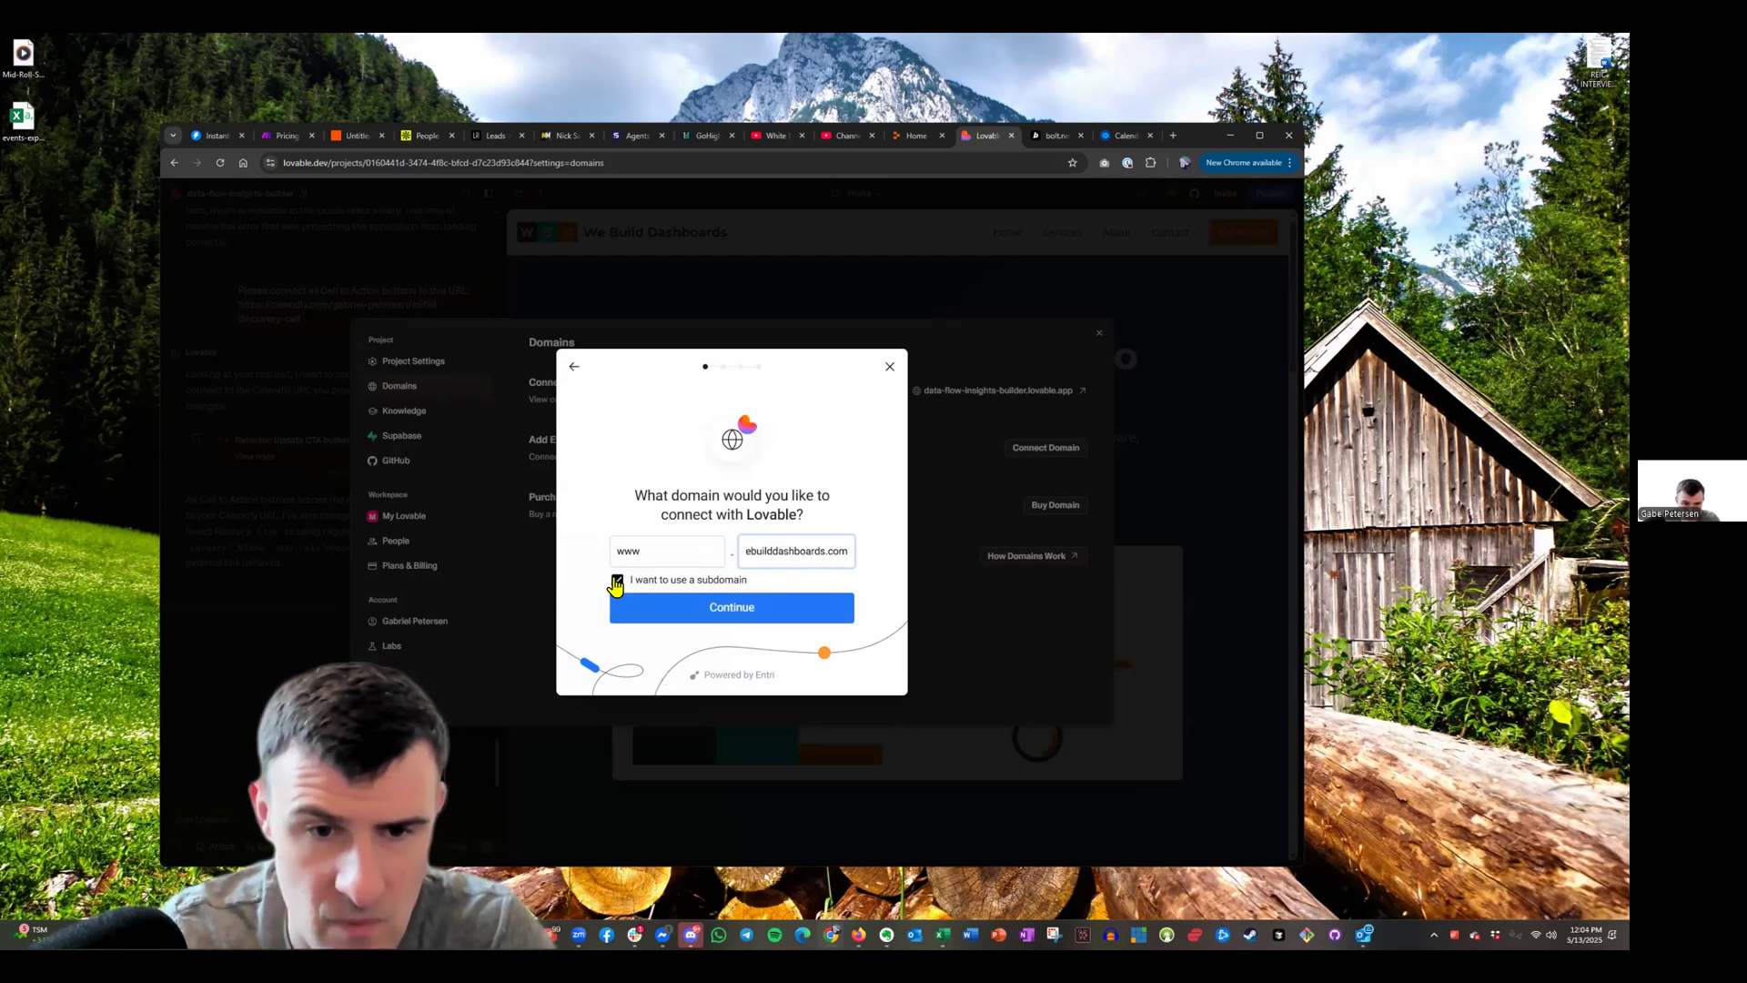
pyautogui.click(617, 583)
pyautogui.click(620, 585)
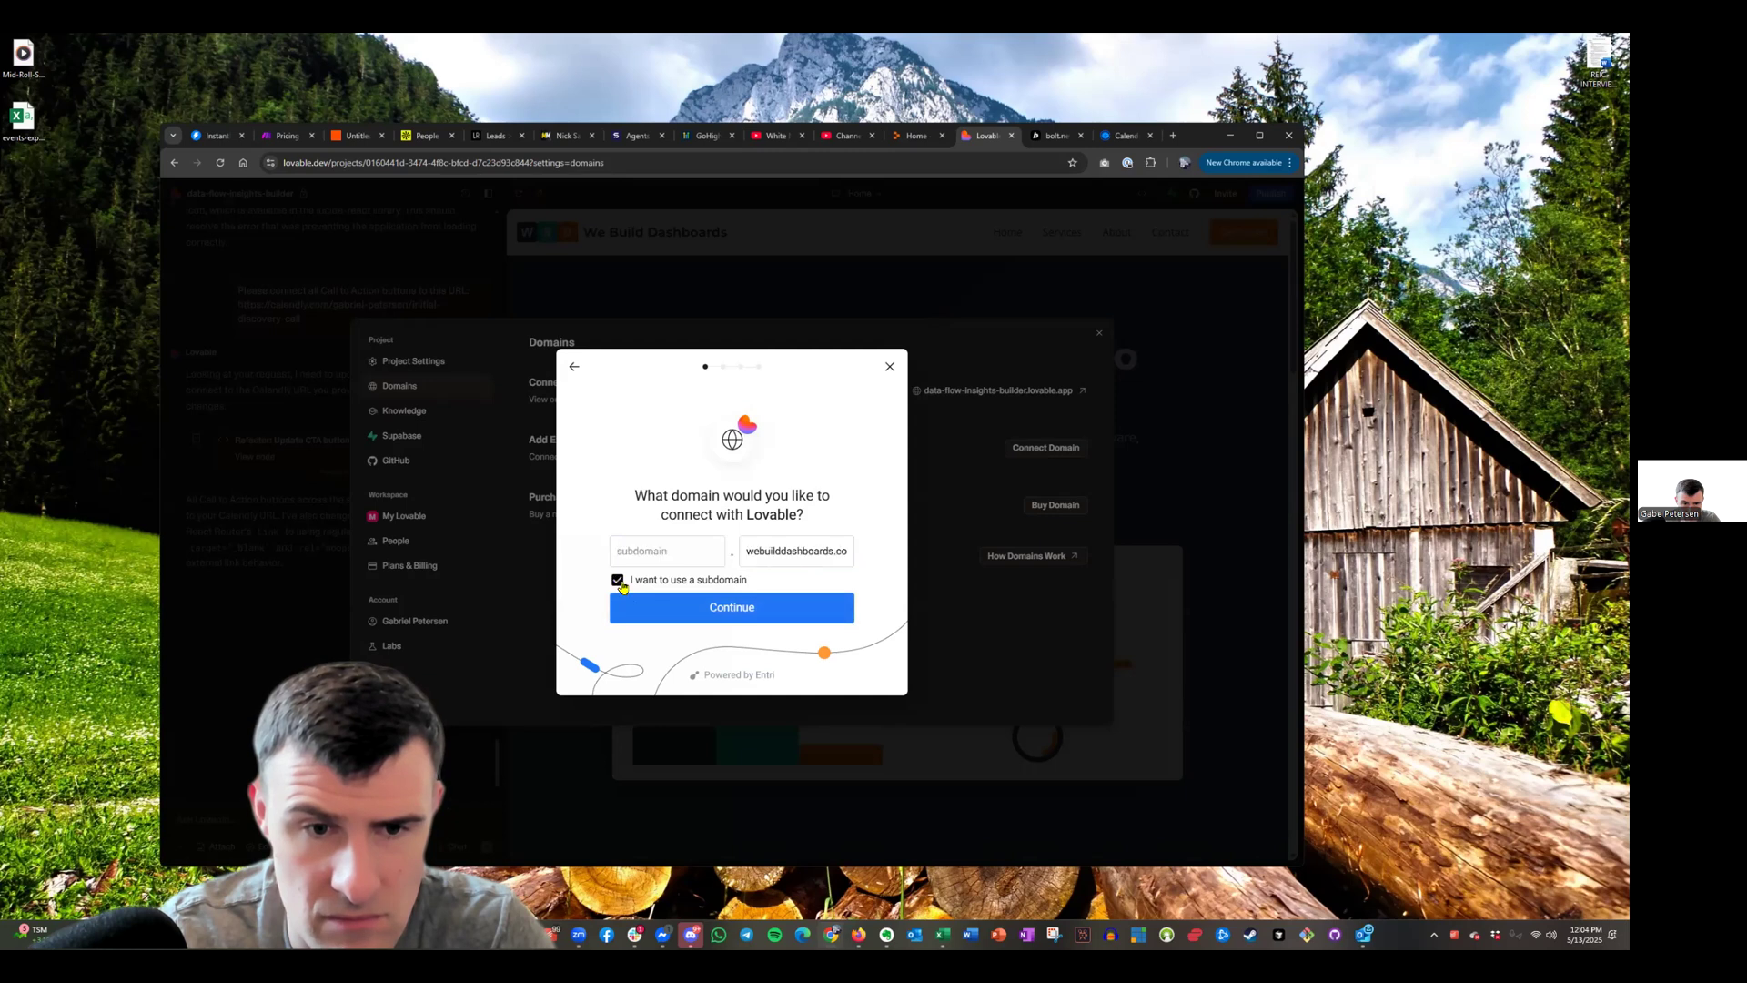
pyautogui.click(618, 579)
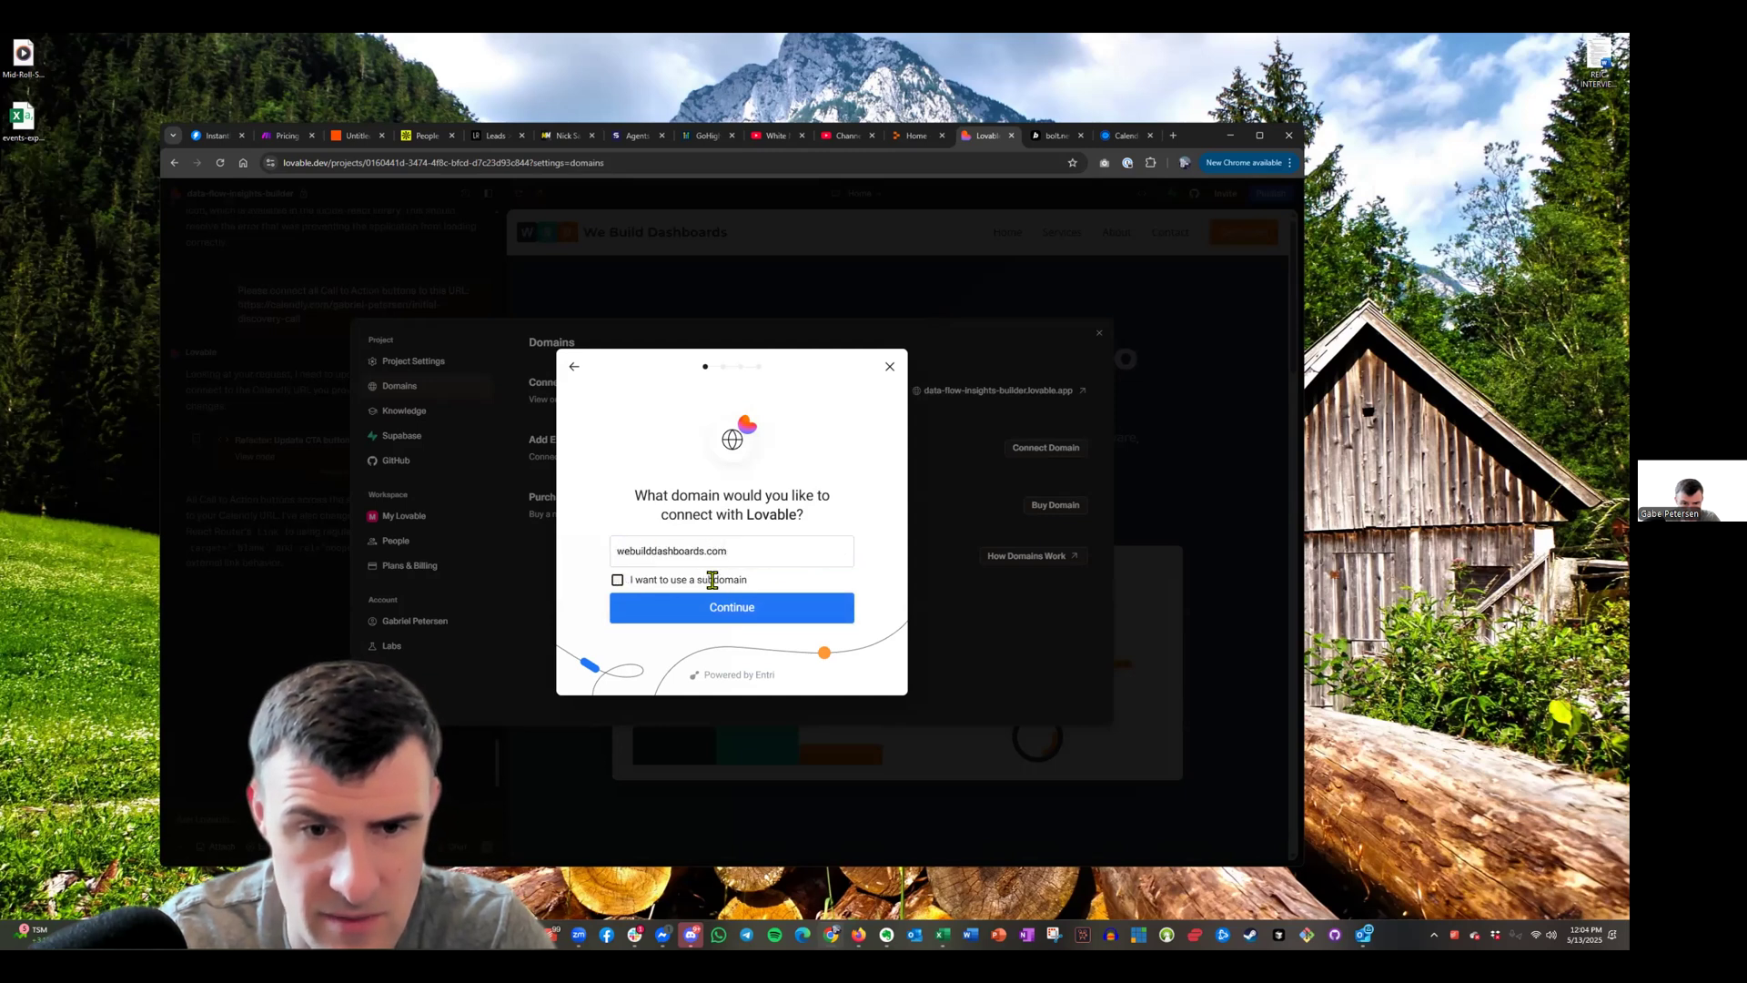
pyautogui.click(755, 625)
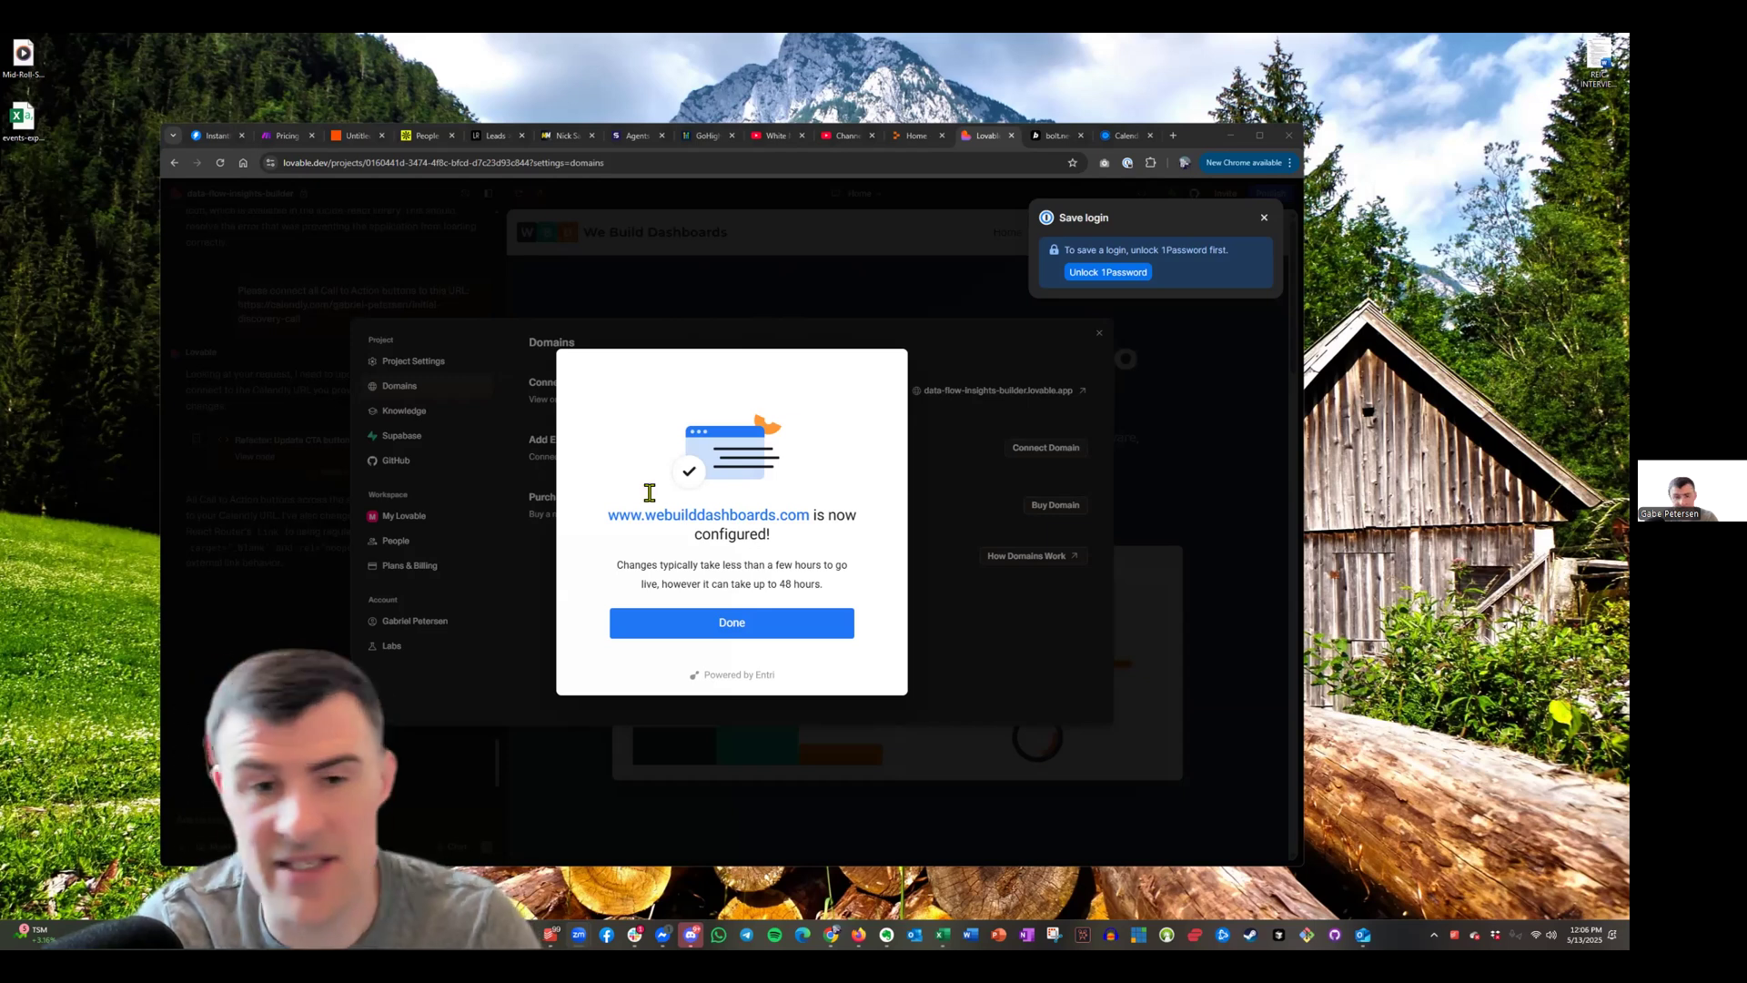
pyautogui.click(764, 628)
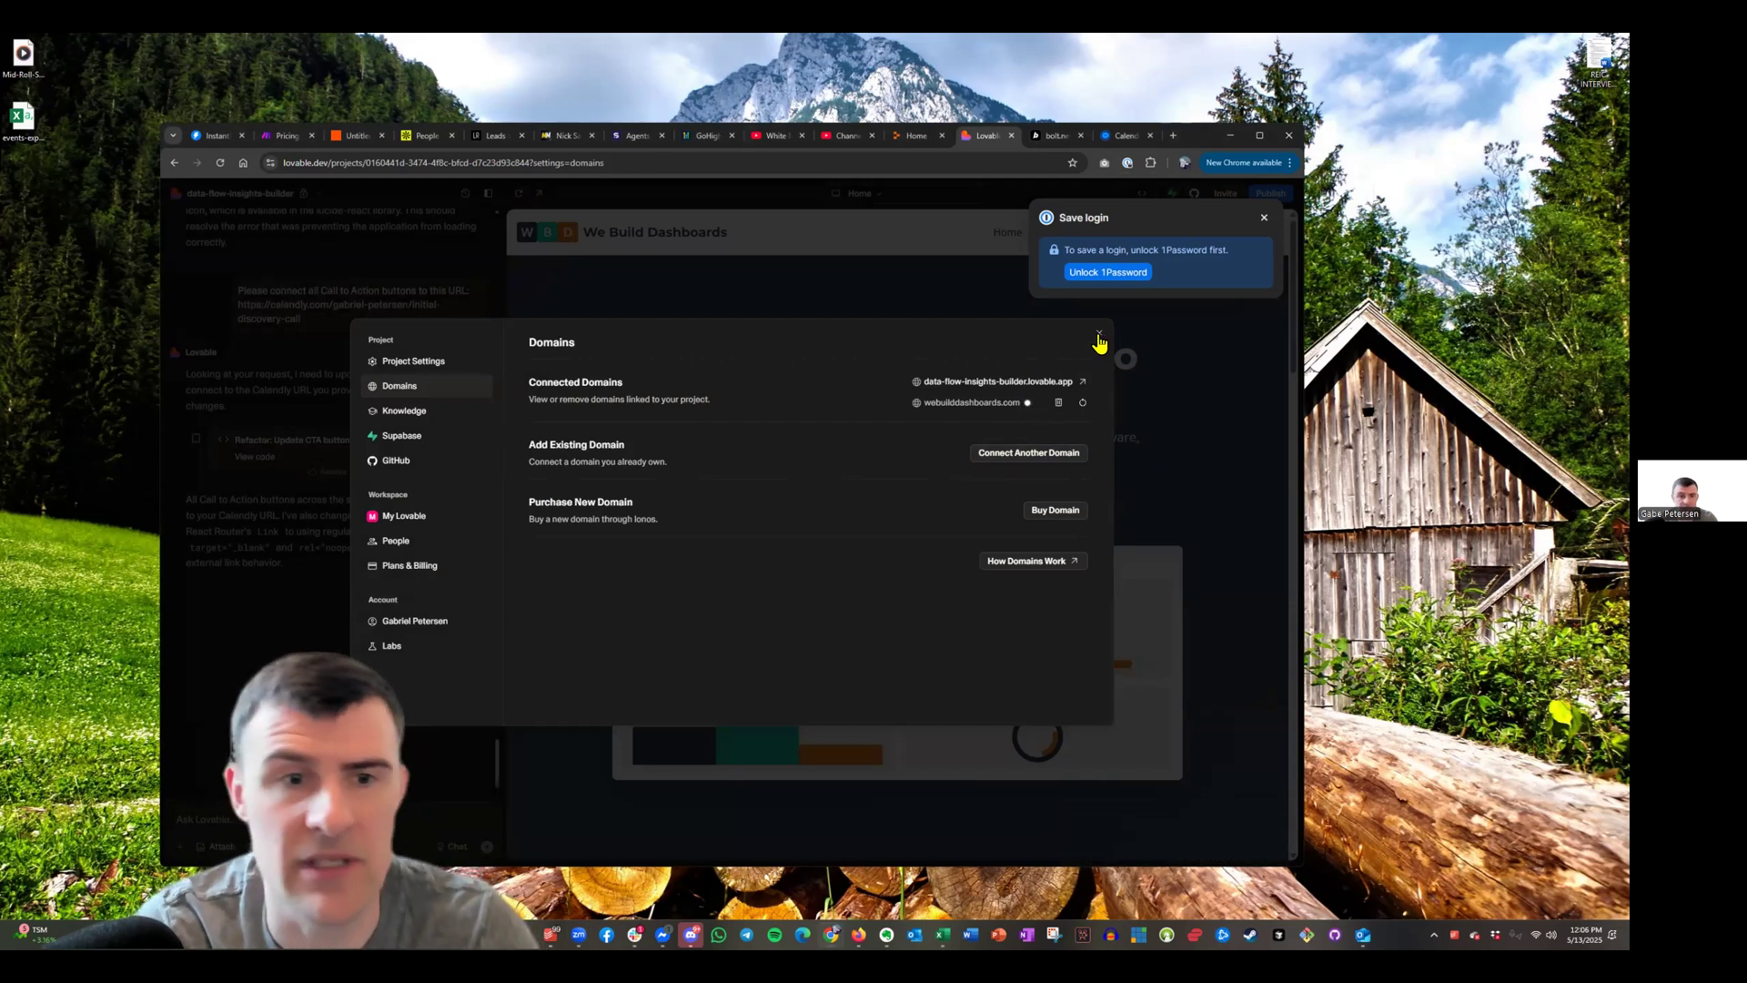
# Close Domains, verify webuilddashboards.com under Publish, and return to the LeadsRapidly tab
pyautogui.click(1221, 525)
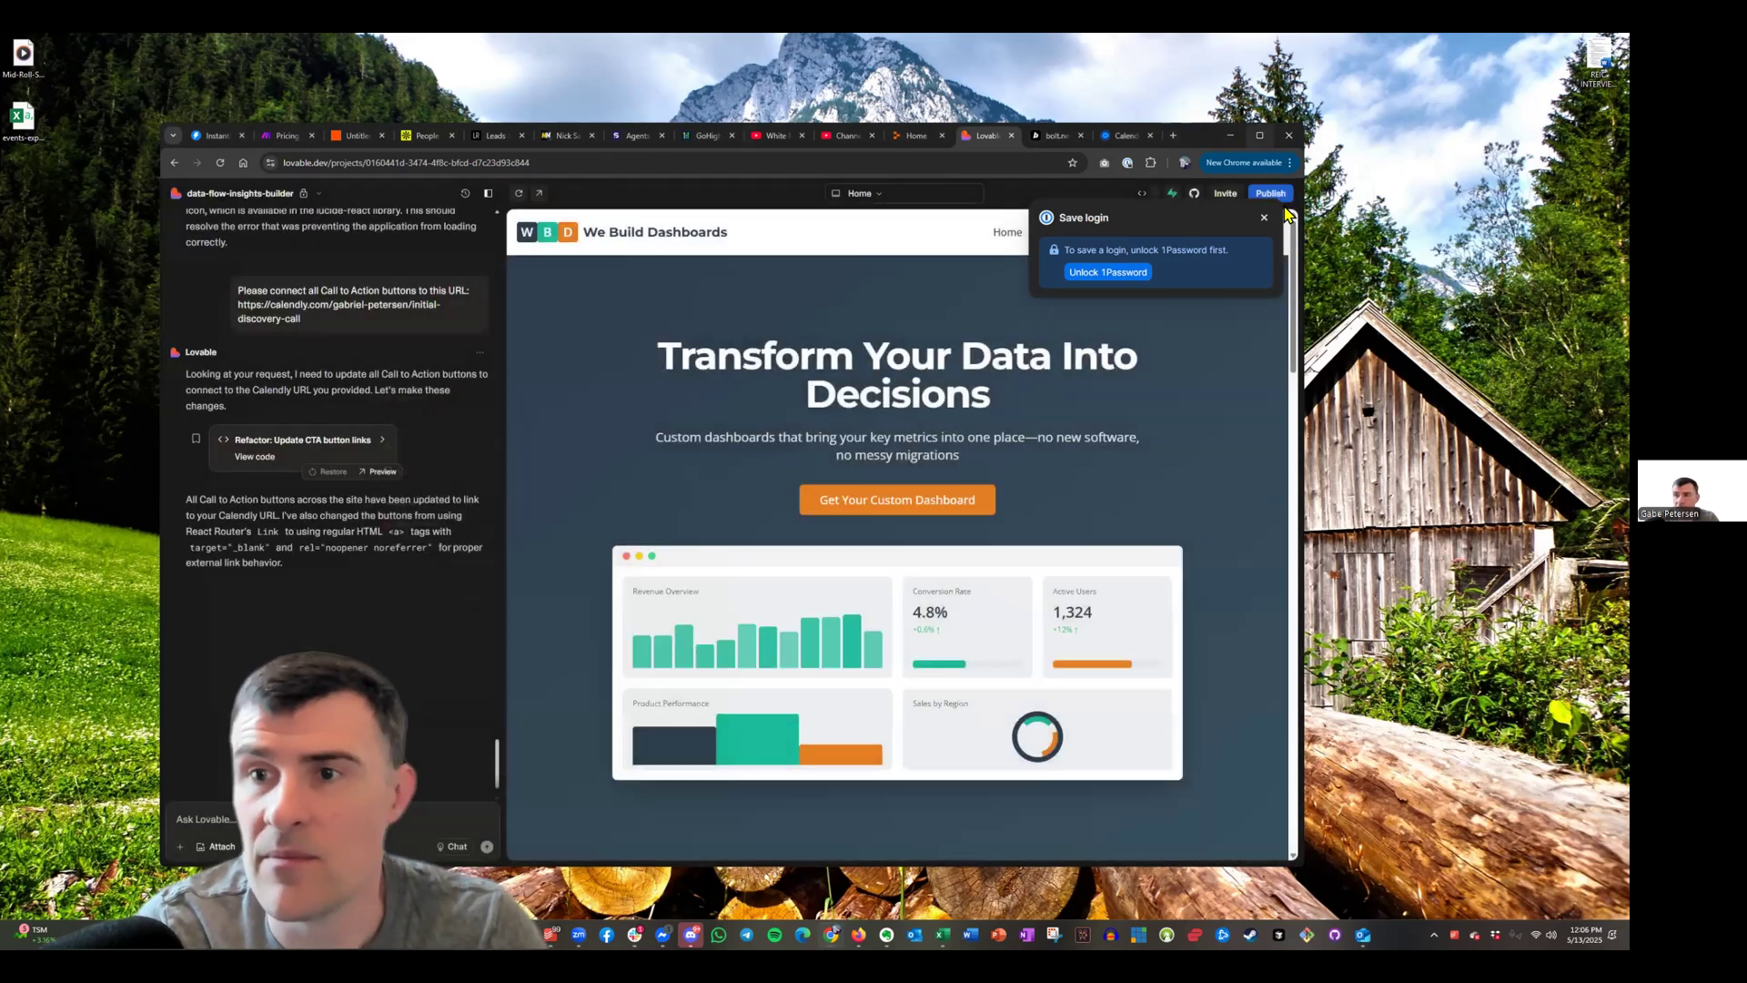
pyautogui.click(1271, 194)
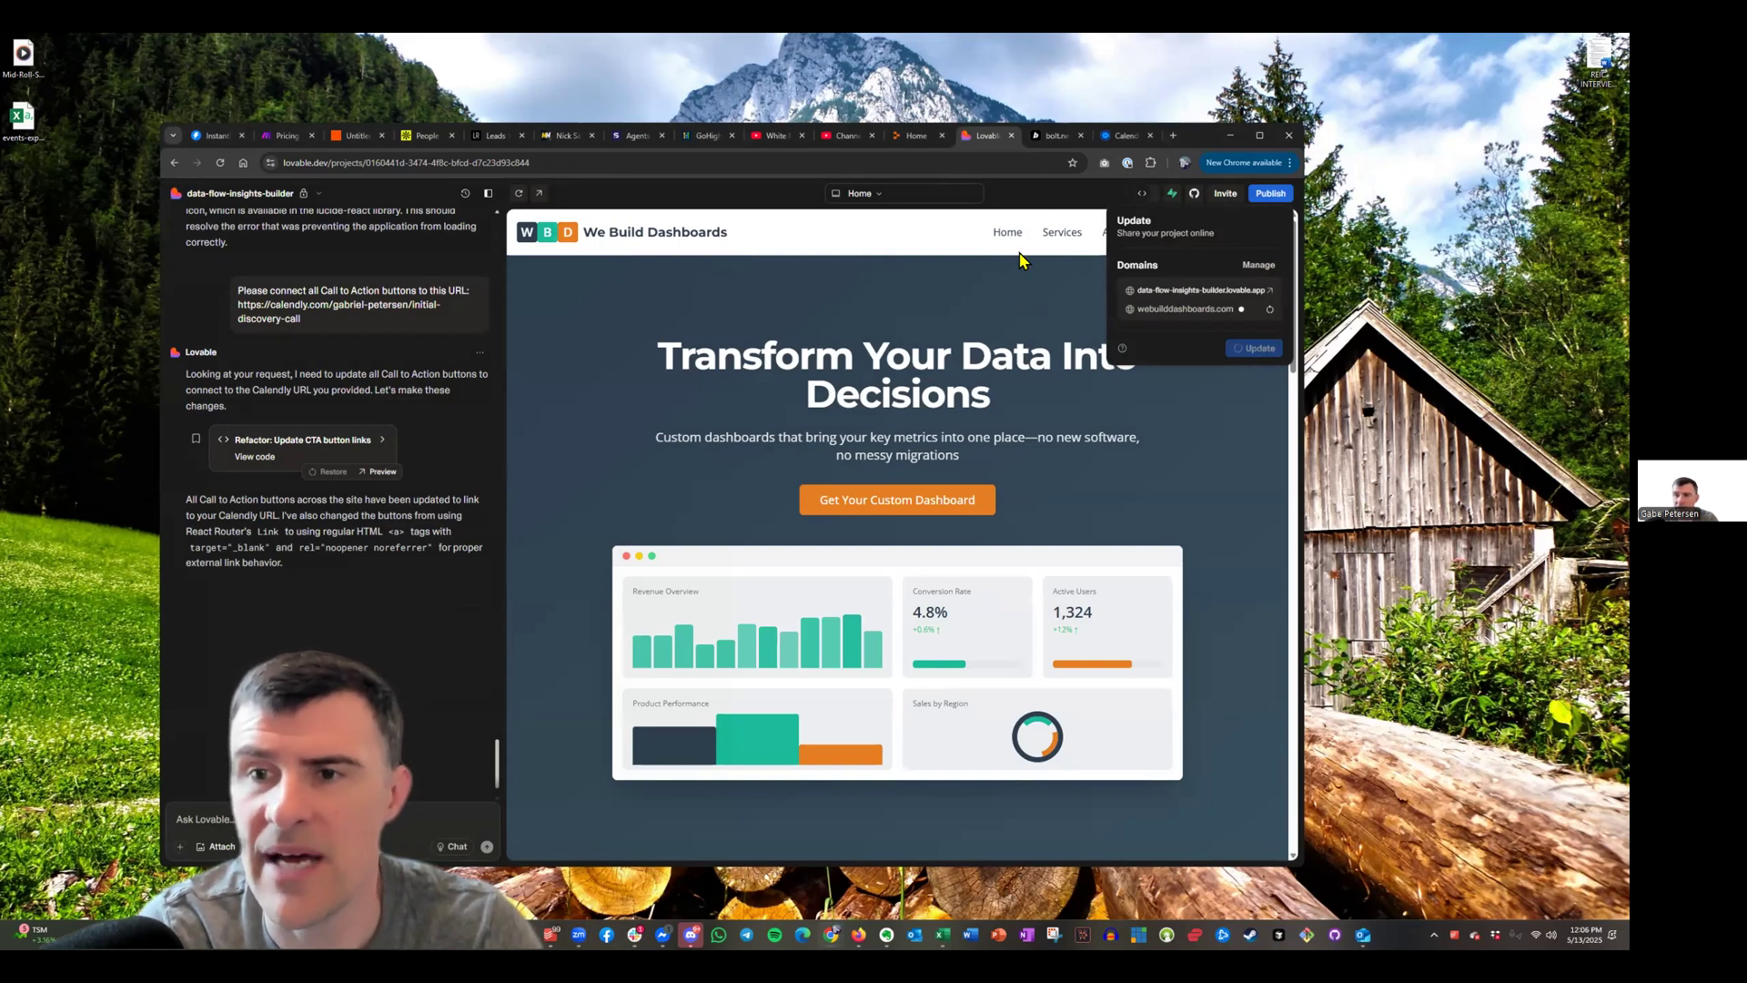
pyautogui.click(496, 137)
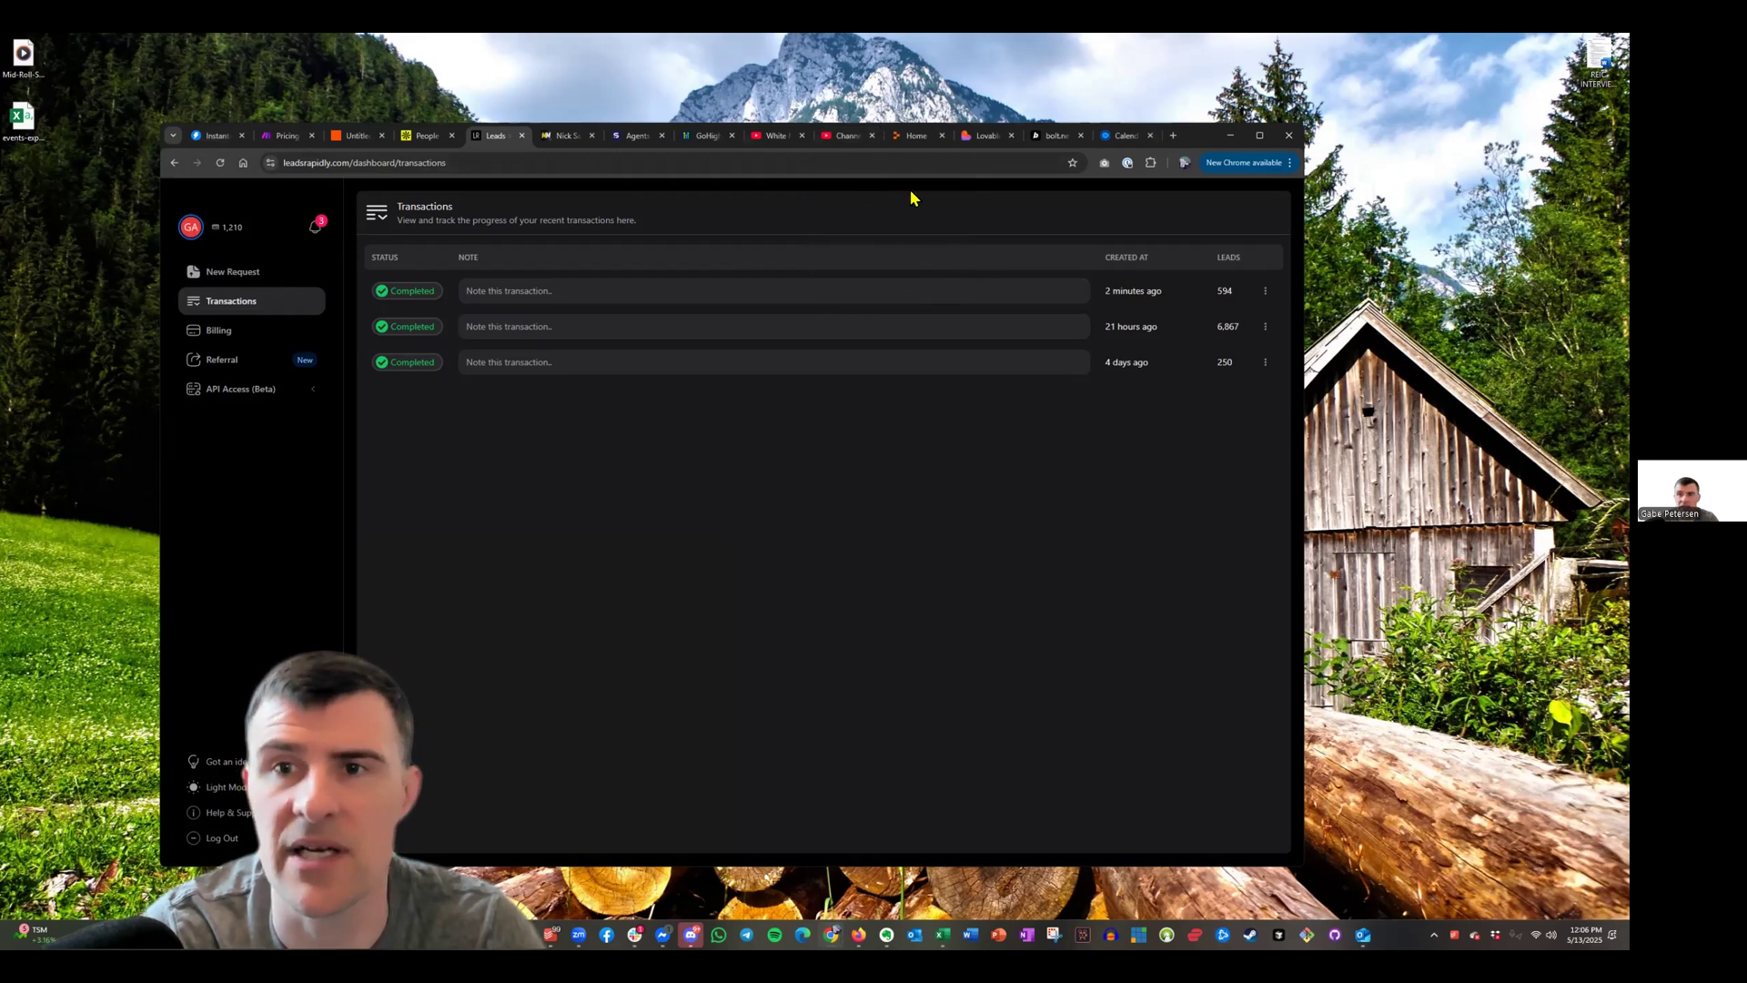
# Go to the Instantly Campaigns page listing the three existing campaigns
pyautogui.click(896, 104)
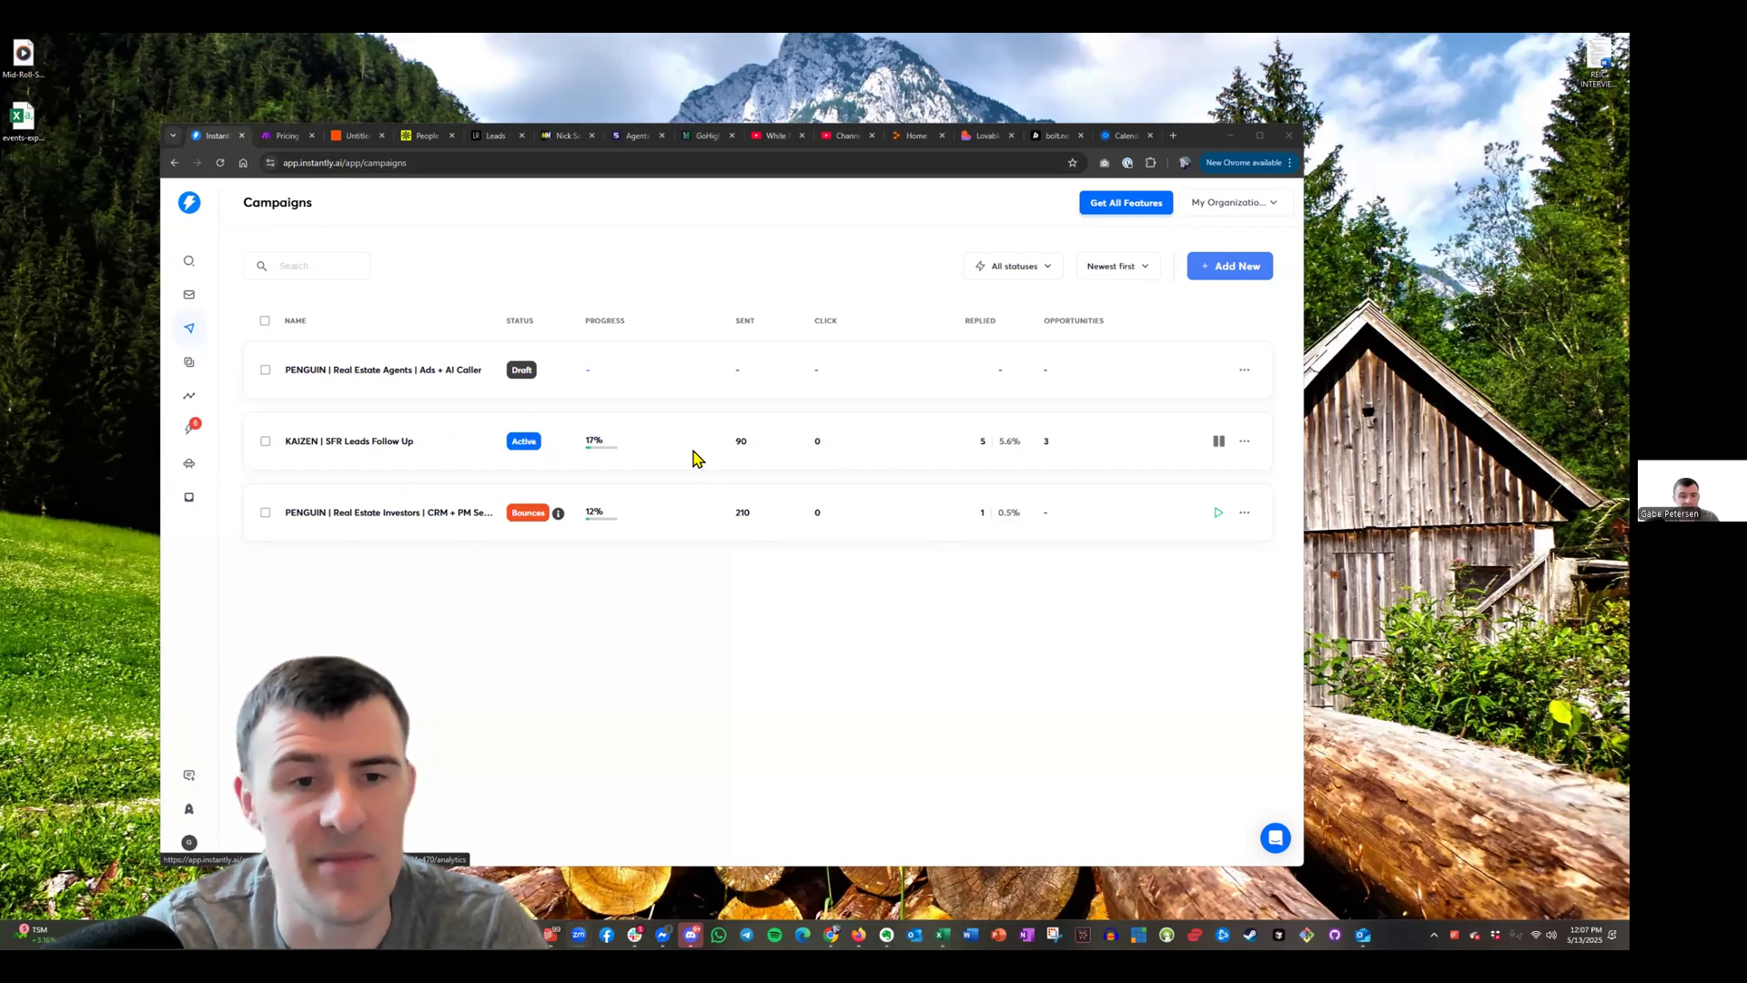
pyautogui.moveTo(588, 446)
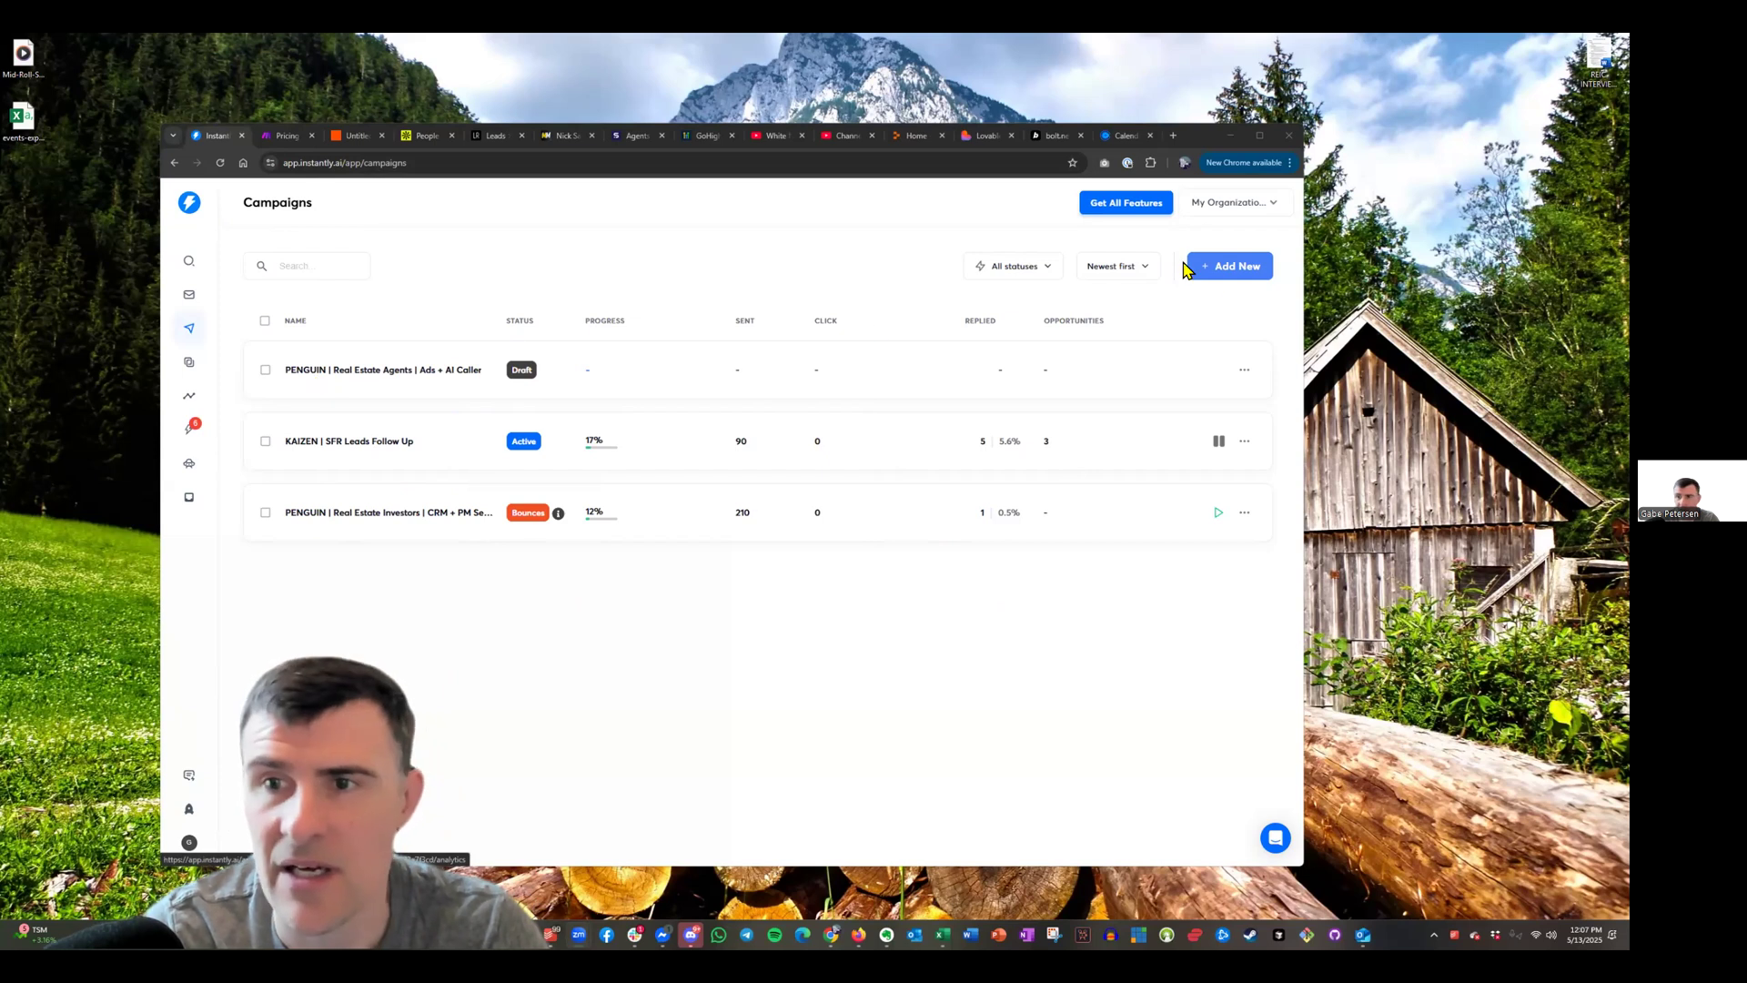
# Create a new campaign named 'DASHBOARDS | We Build Dashboards for Recruiters'
pyautogui.click(1238, 266)
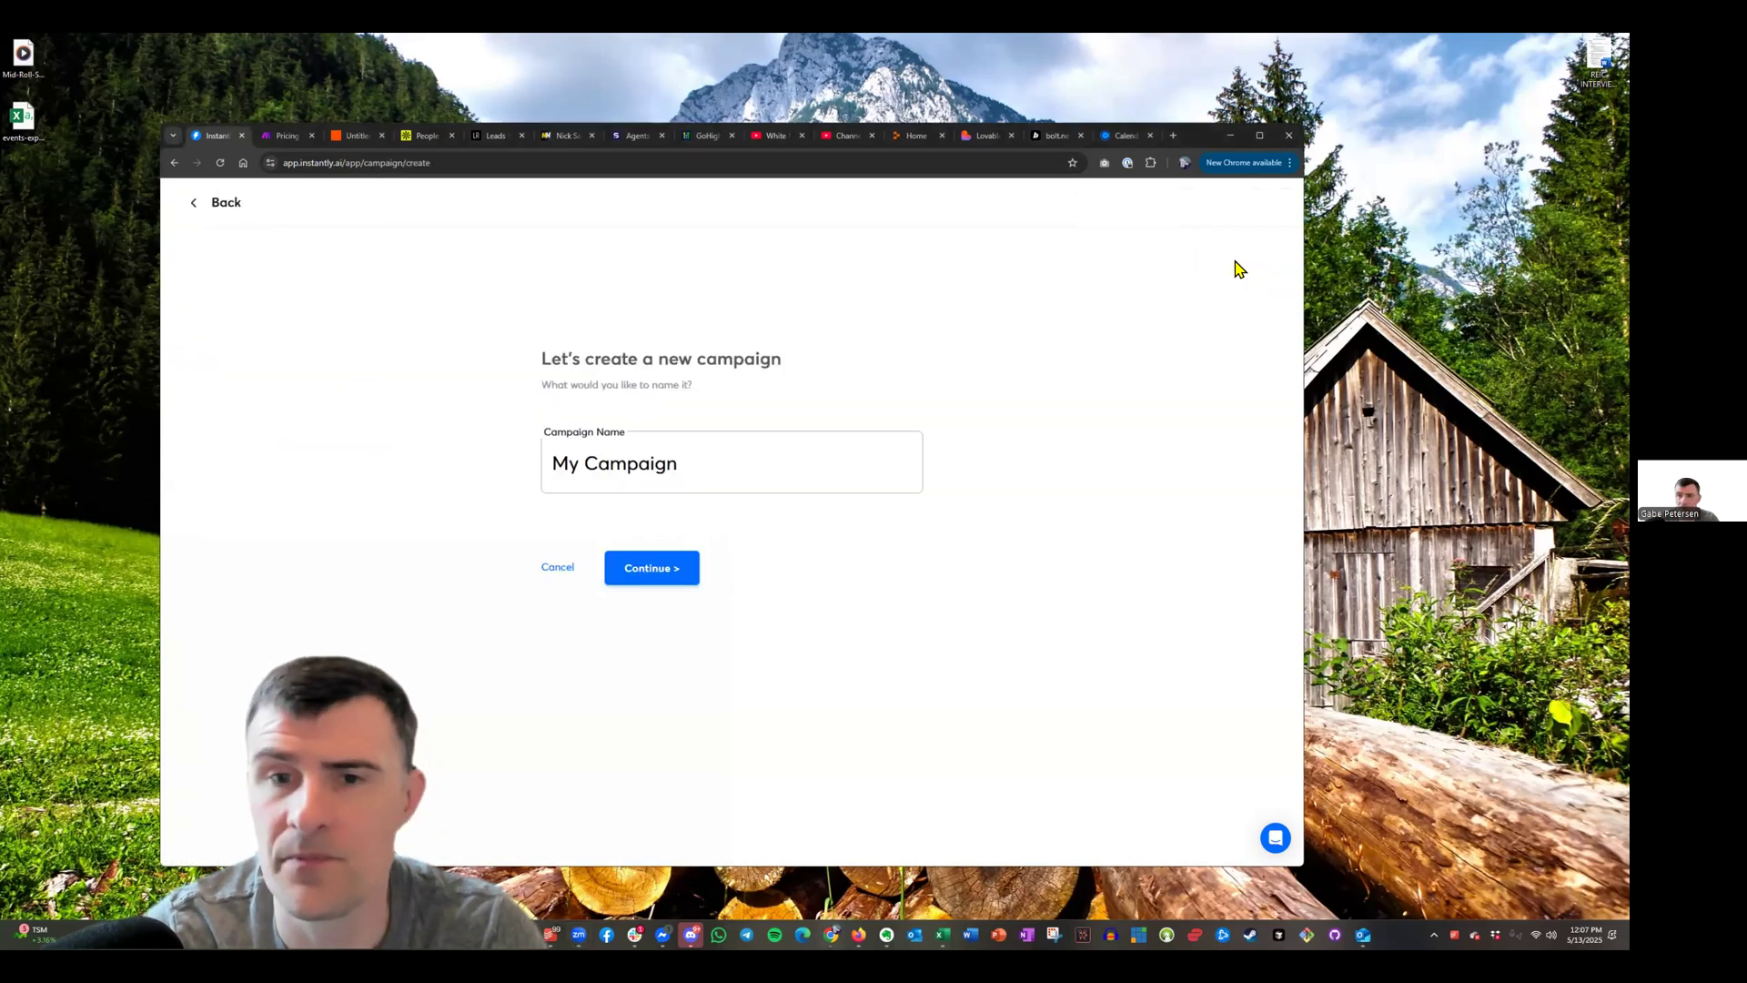
pyautogui.moveTo(682, 455); pyautogui.dragTo(258, 445)
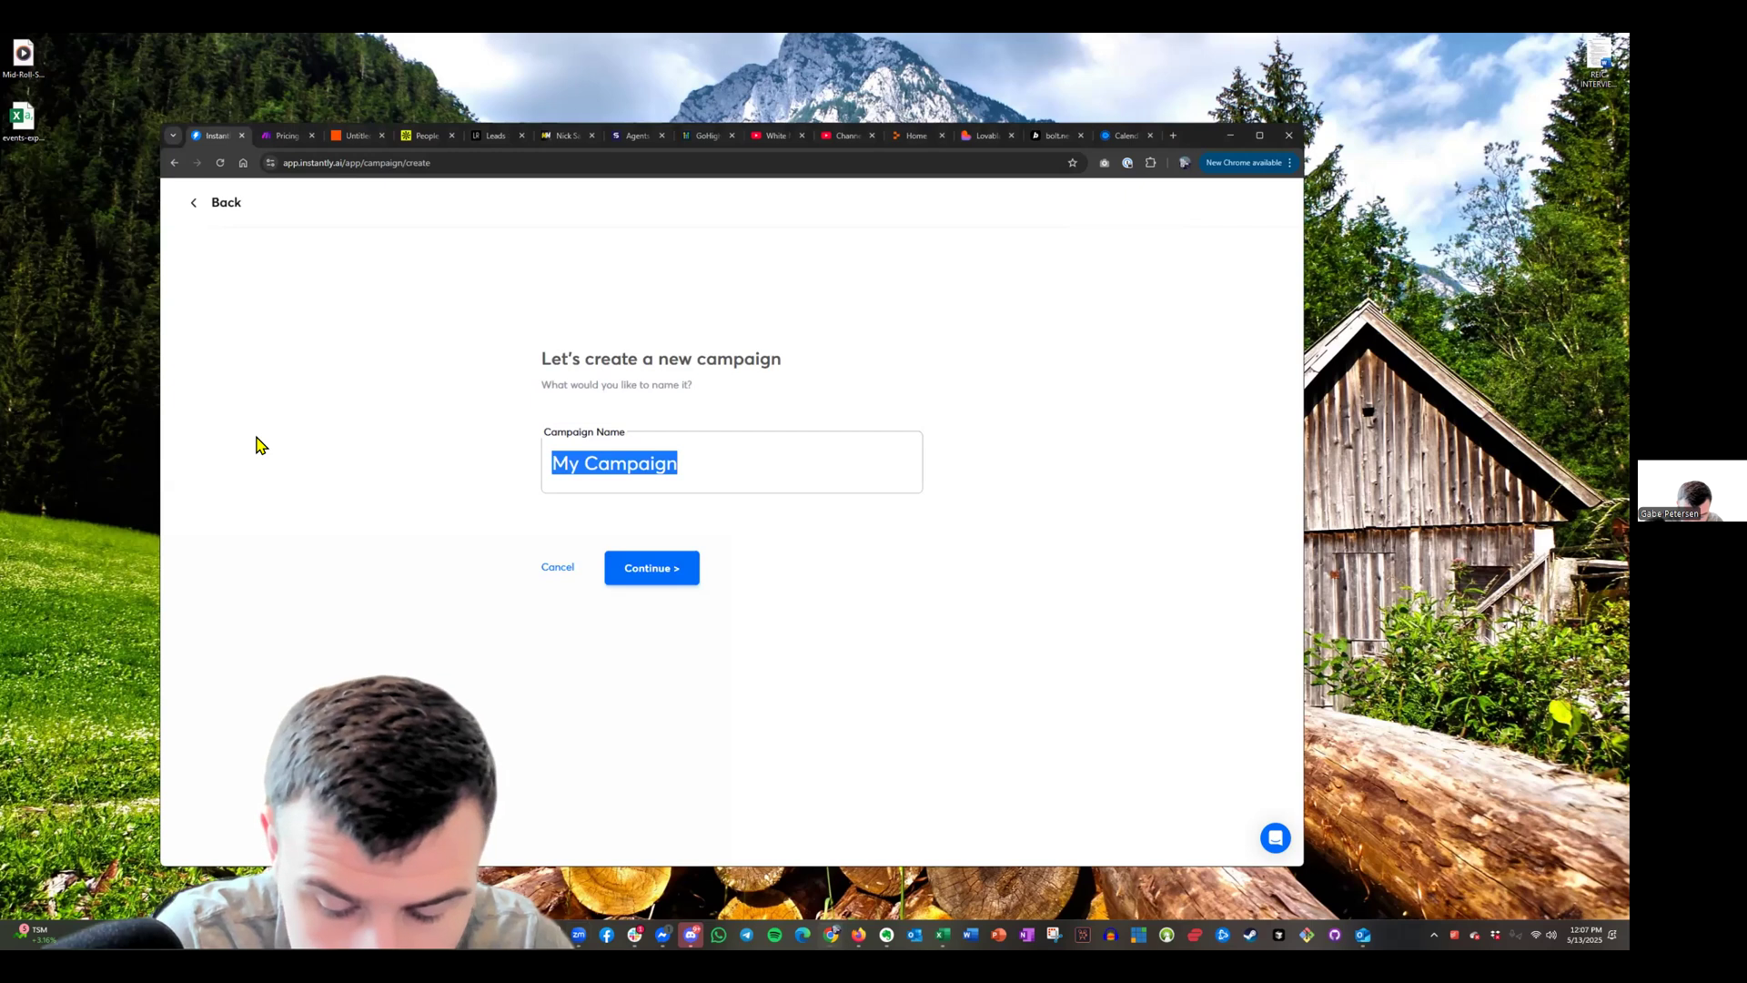
pyautogui.write('WEBUILDDASHBOARDS')
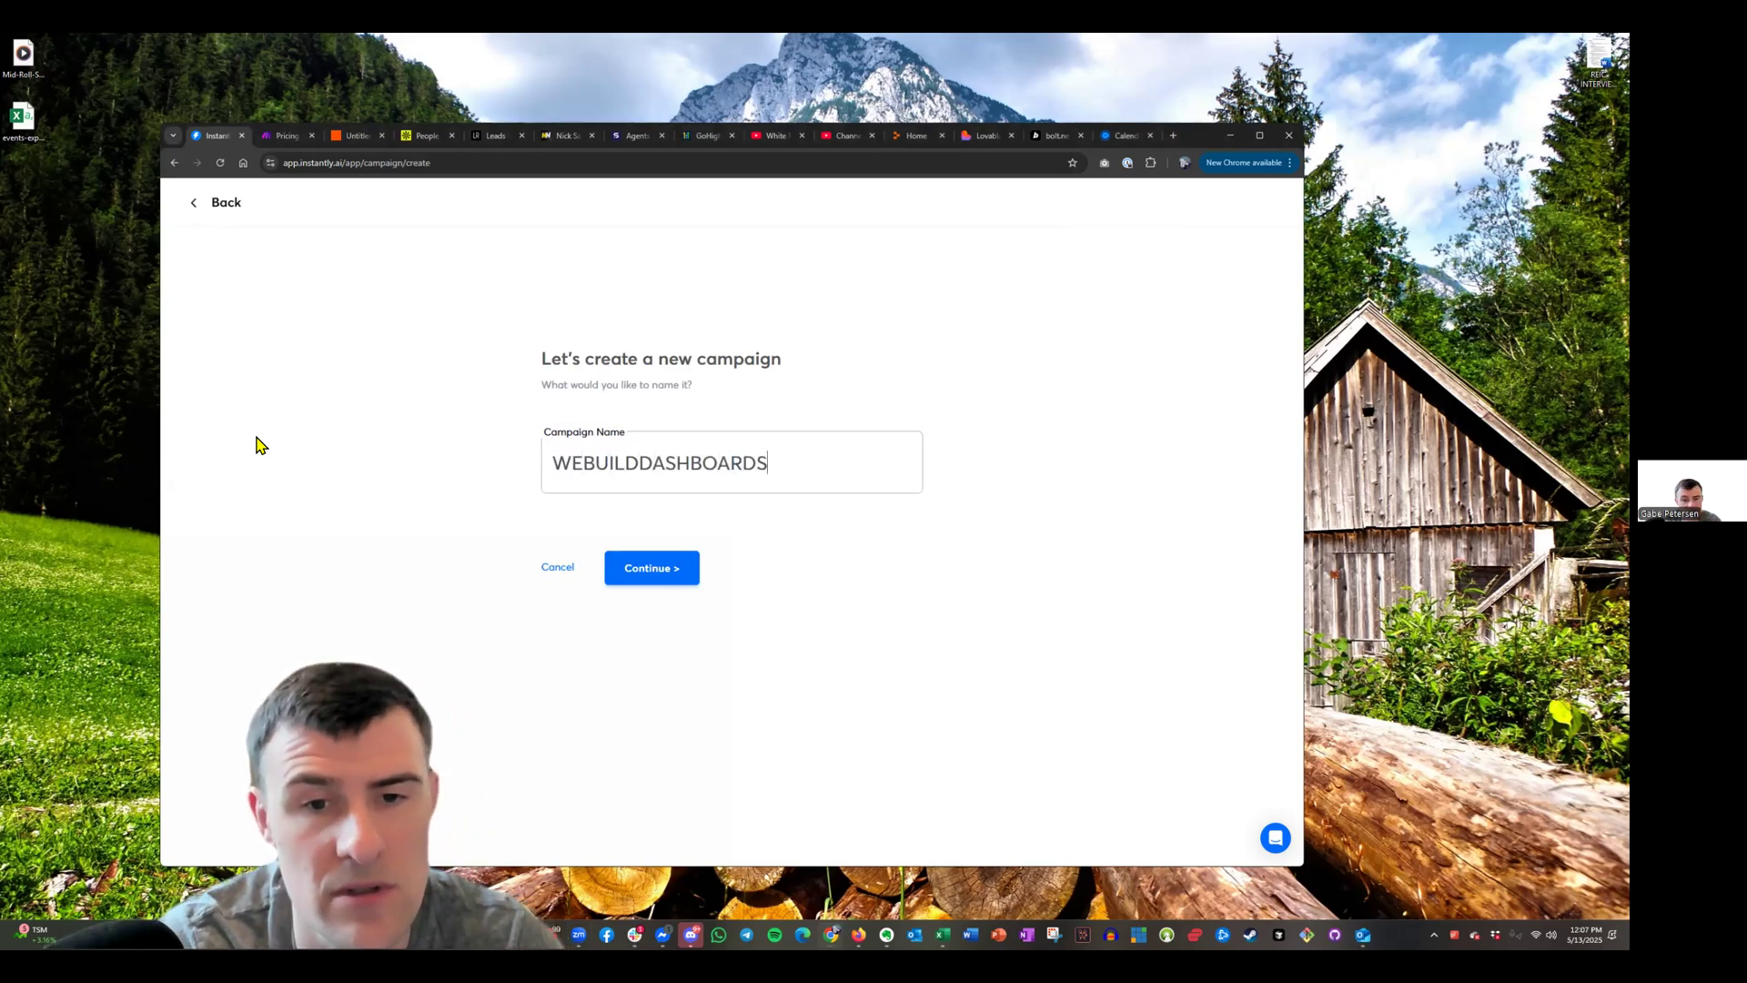
pyautogui.hotkey('ctrl', 'a')
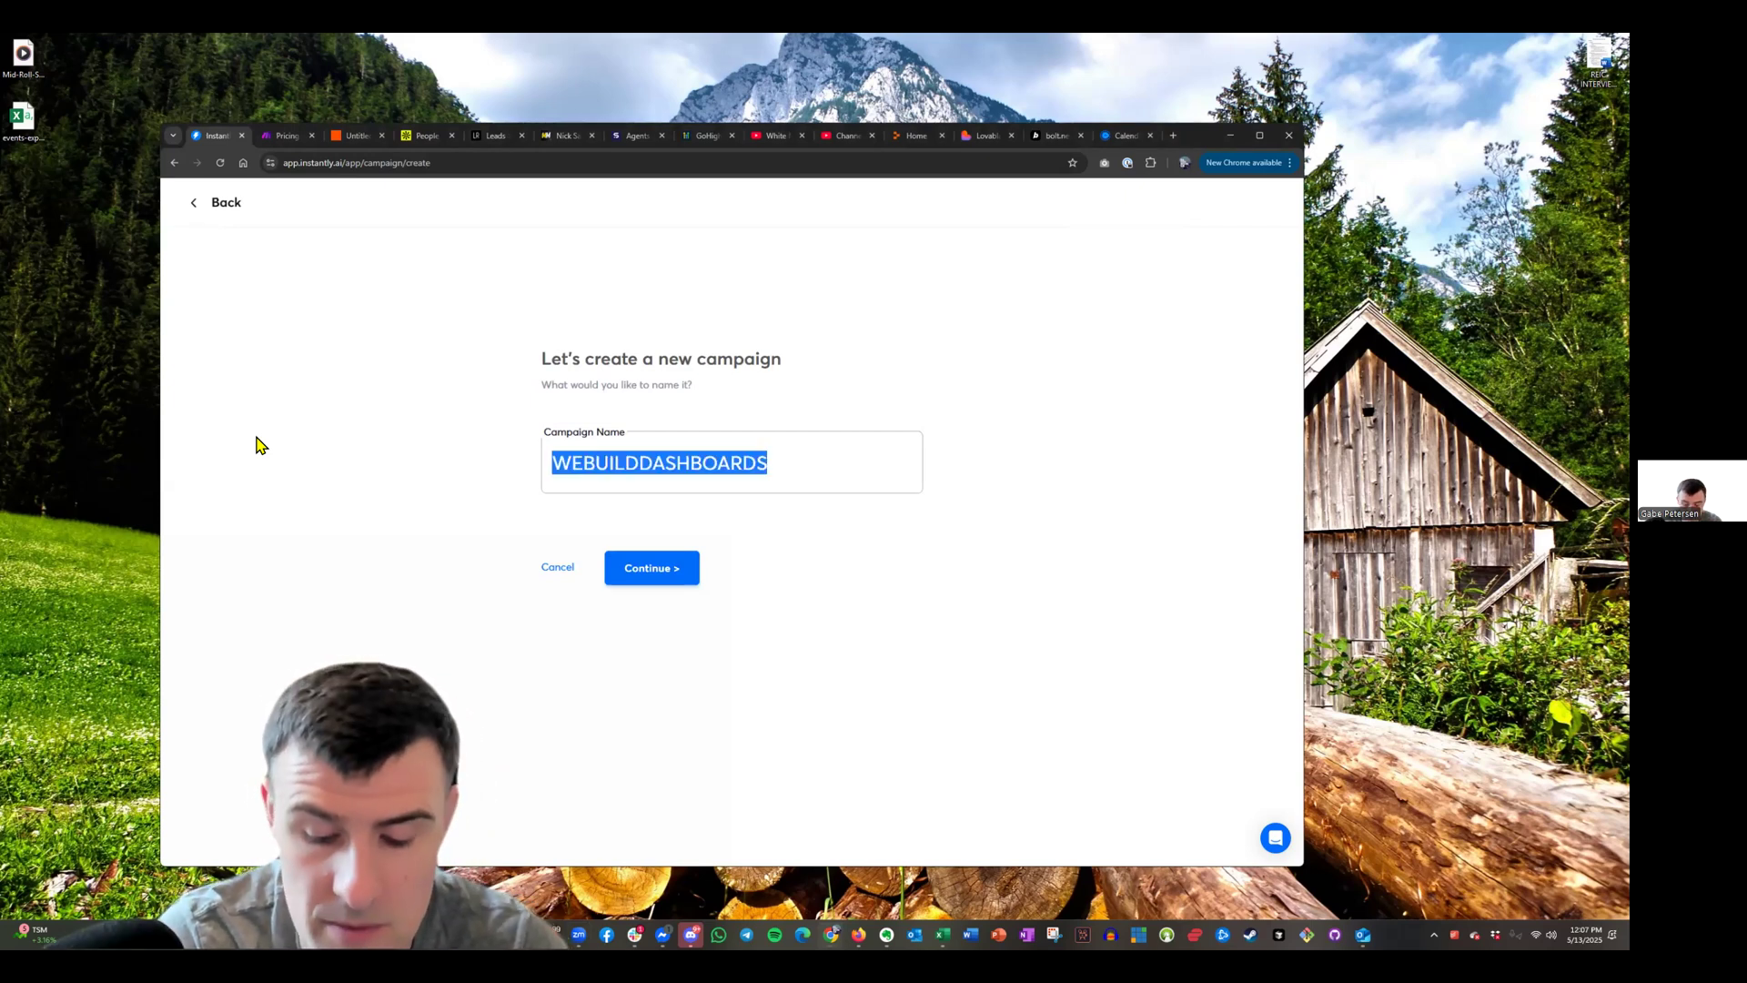
pyautogui.write('A')
pyautogui.press('BackSpace')
pyautogui.write('DASHBOARDS')
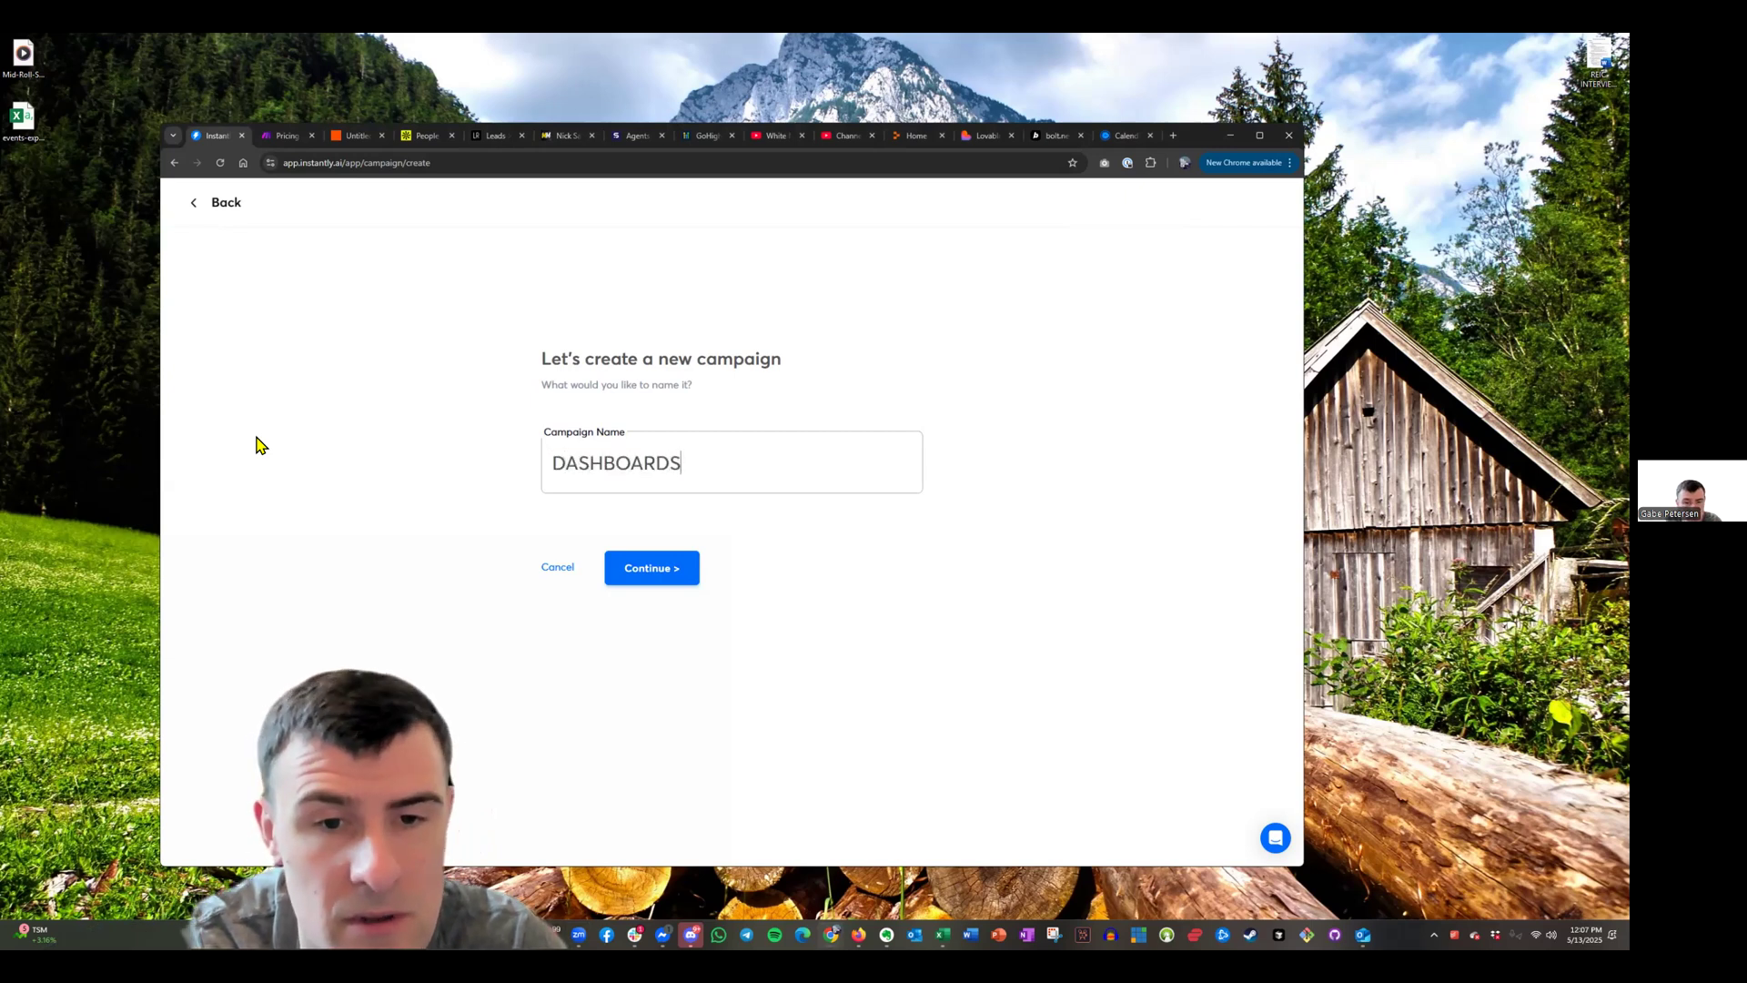
pyautogui.write(' | We Build Dashboards')
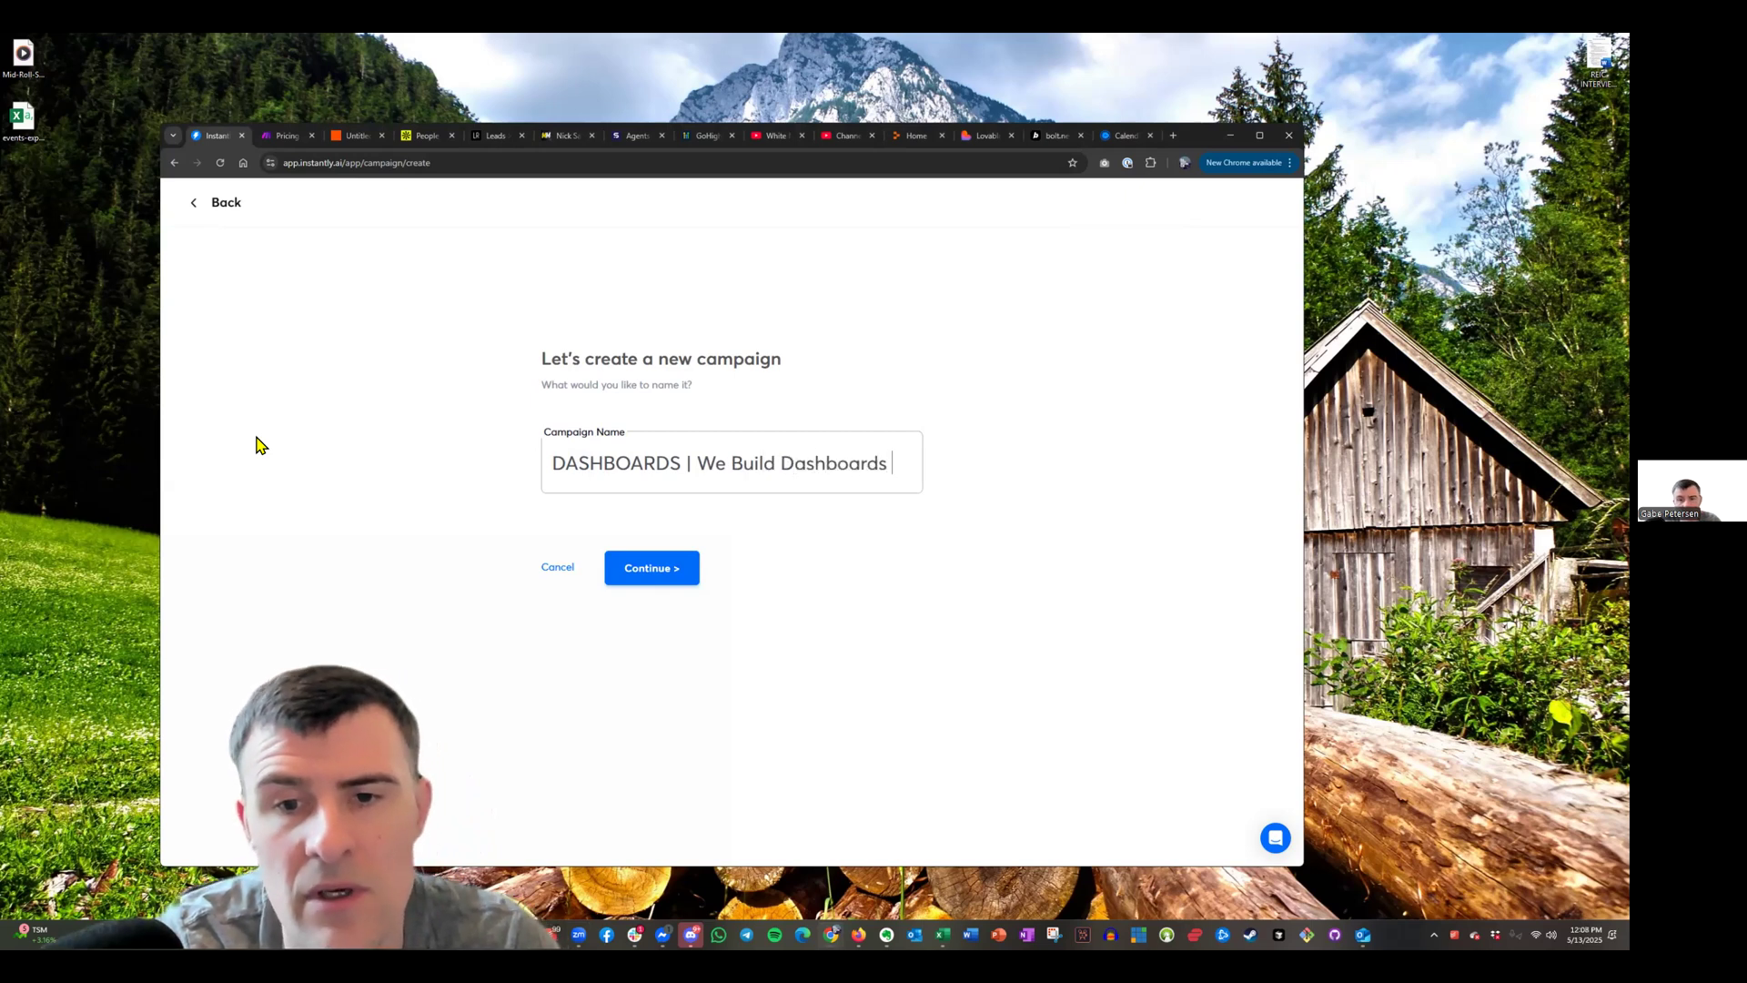
pyautogui.write(' for R')
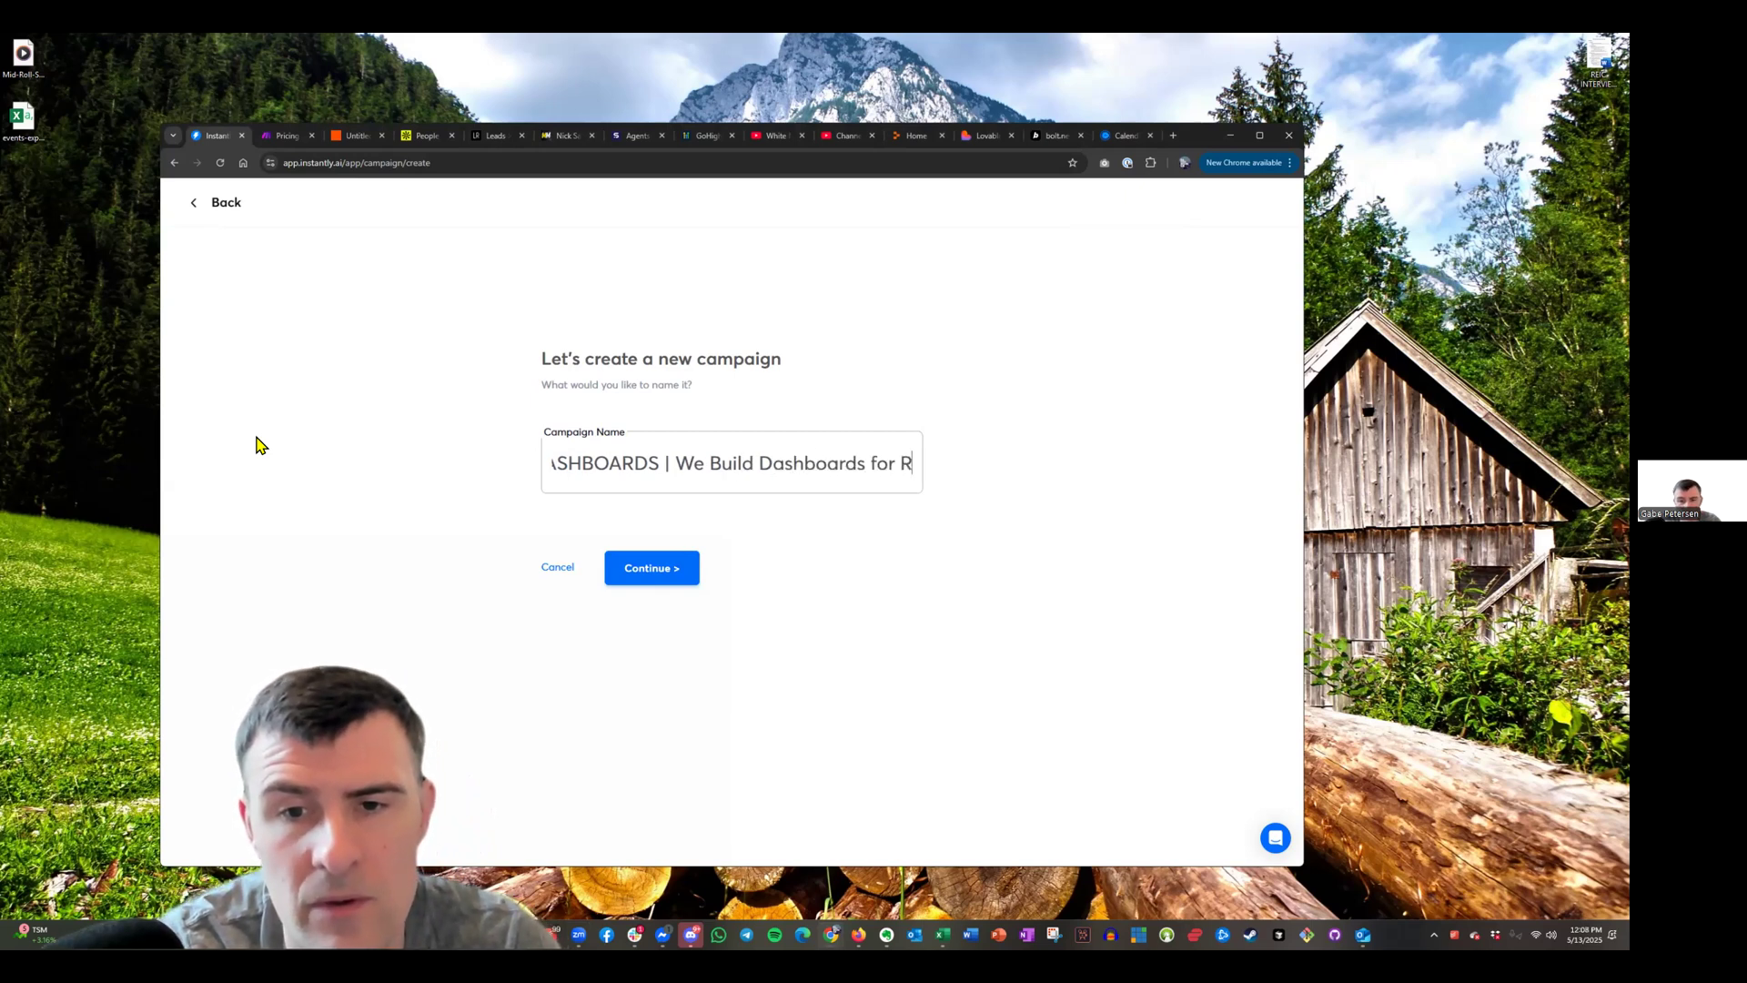
pyautogui.write('ecruiters')
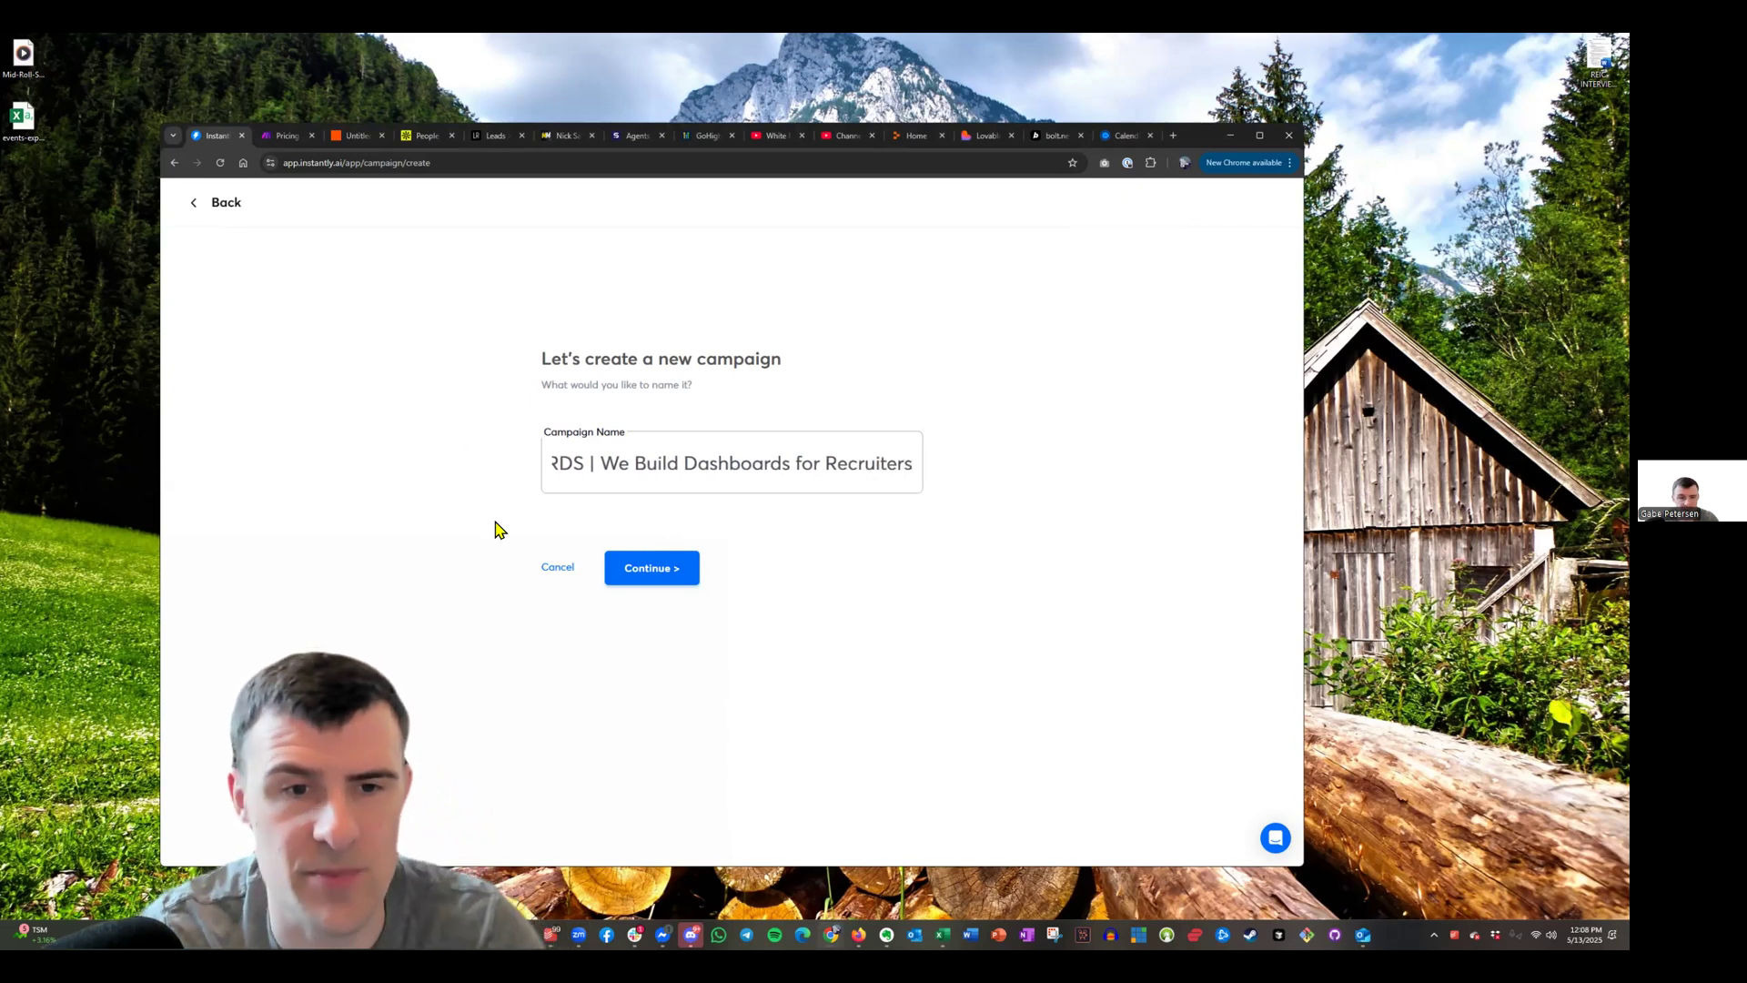
pyautogui.click(667, 580)
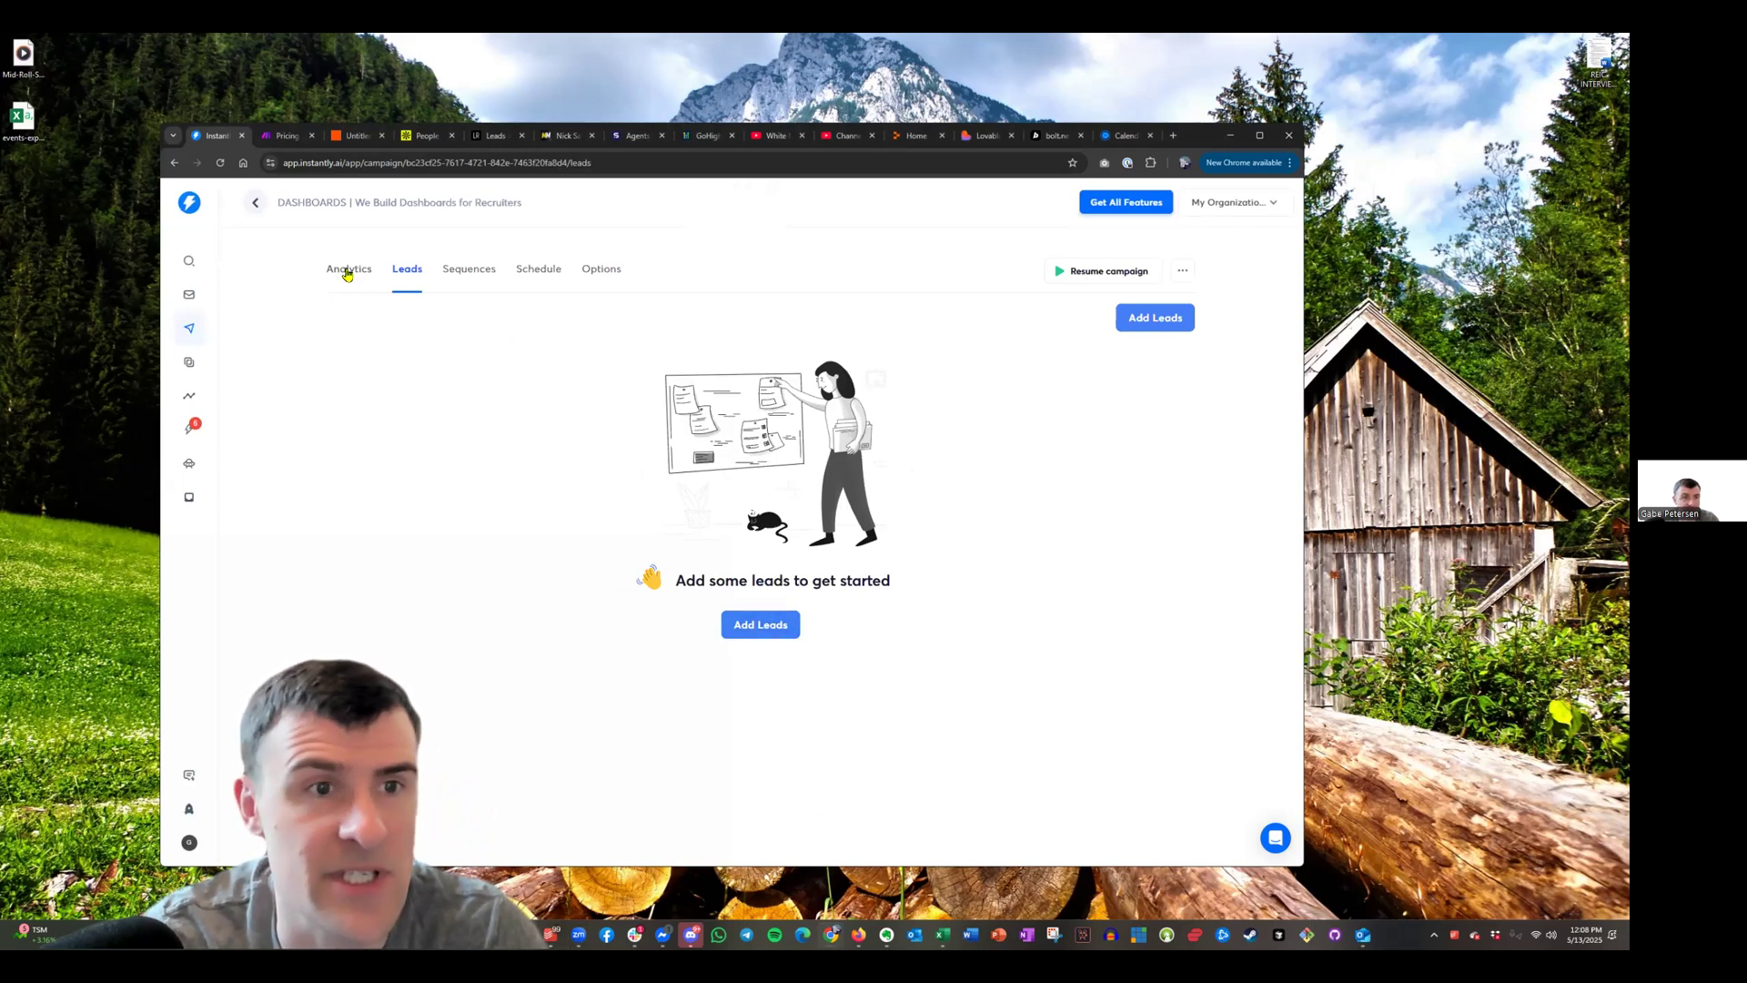
# Download the 594-lead list from the LeadsRapidly transactions page
pyautogui.click(496, 135)
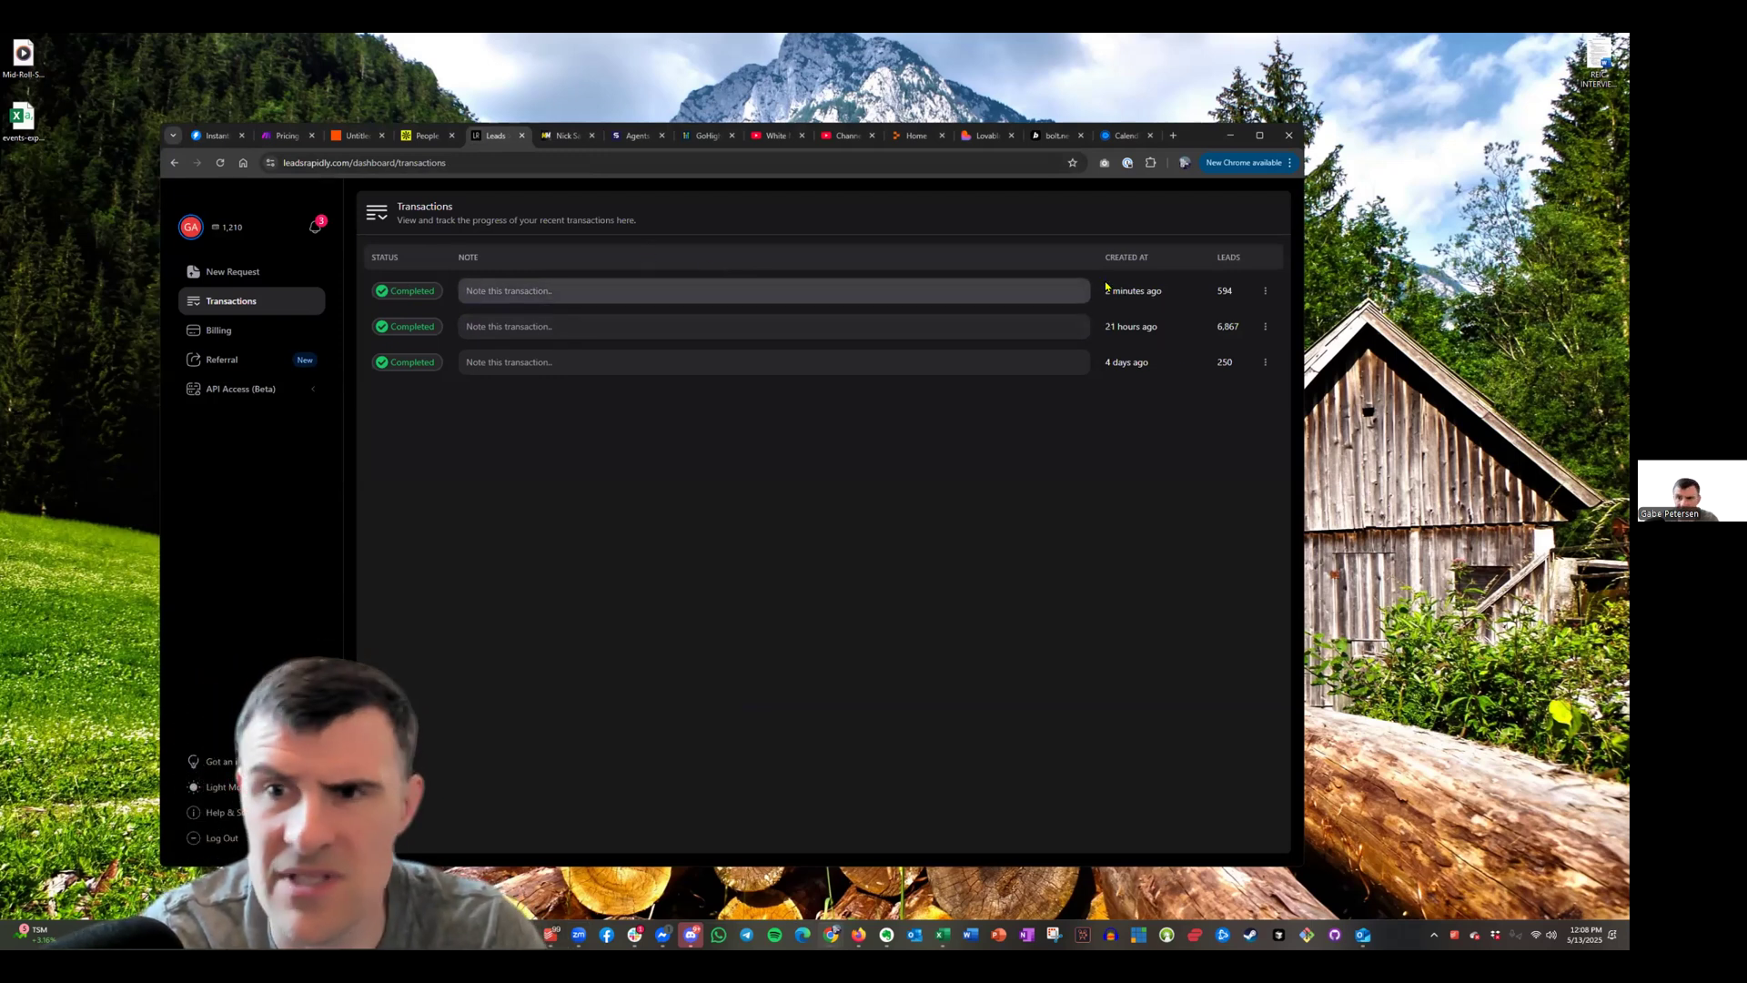
pyautogui.click(1264, 290)
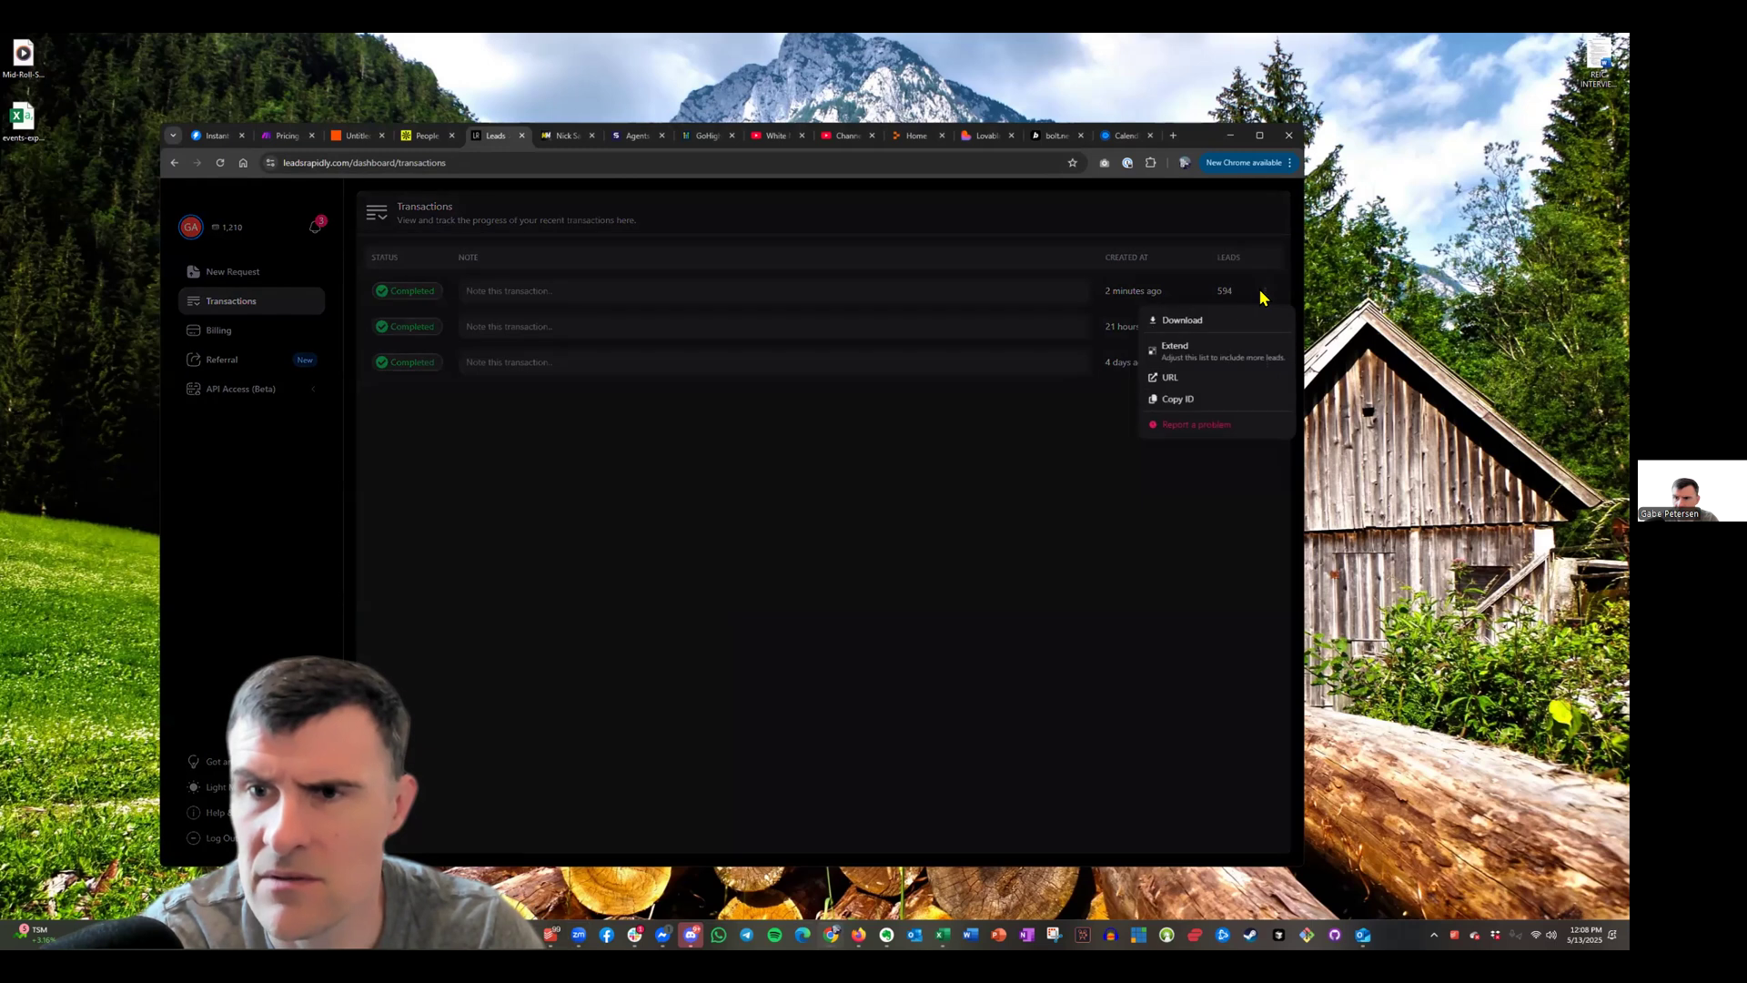
pyautogui.click(1210, 322)
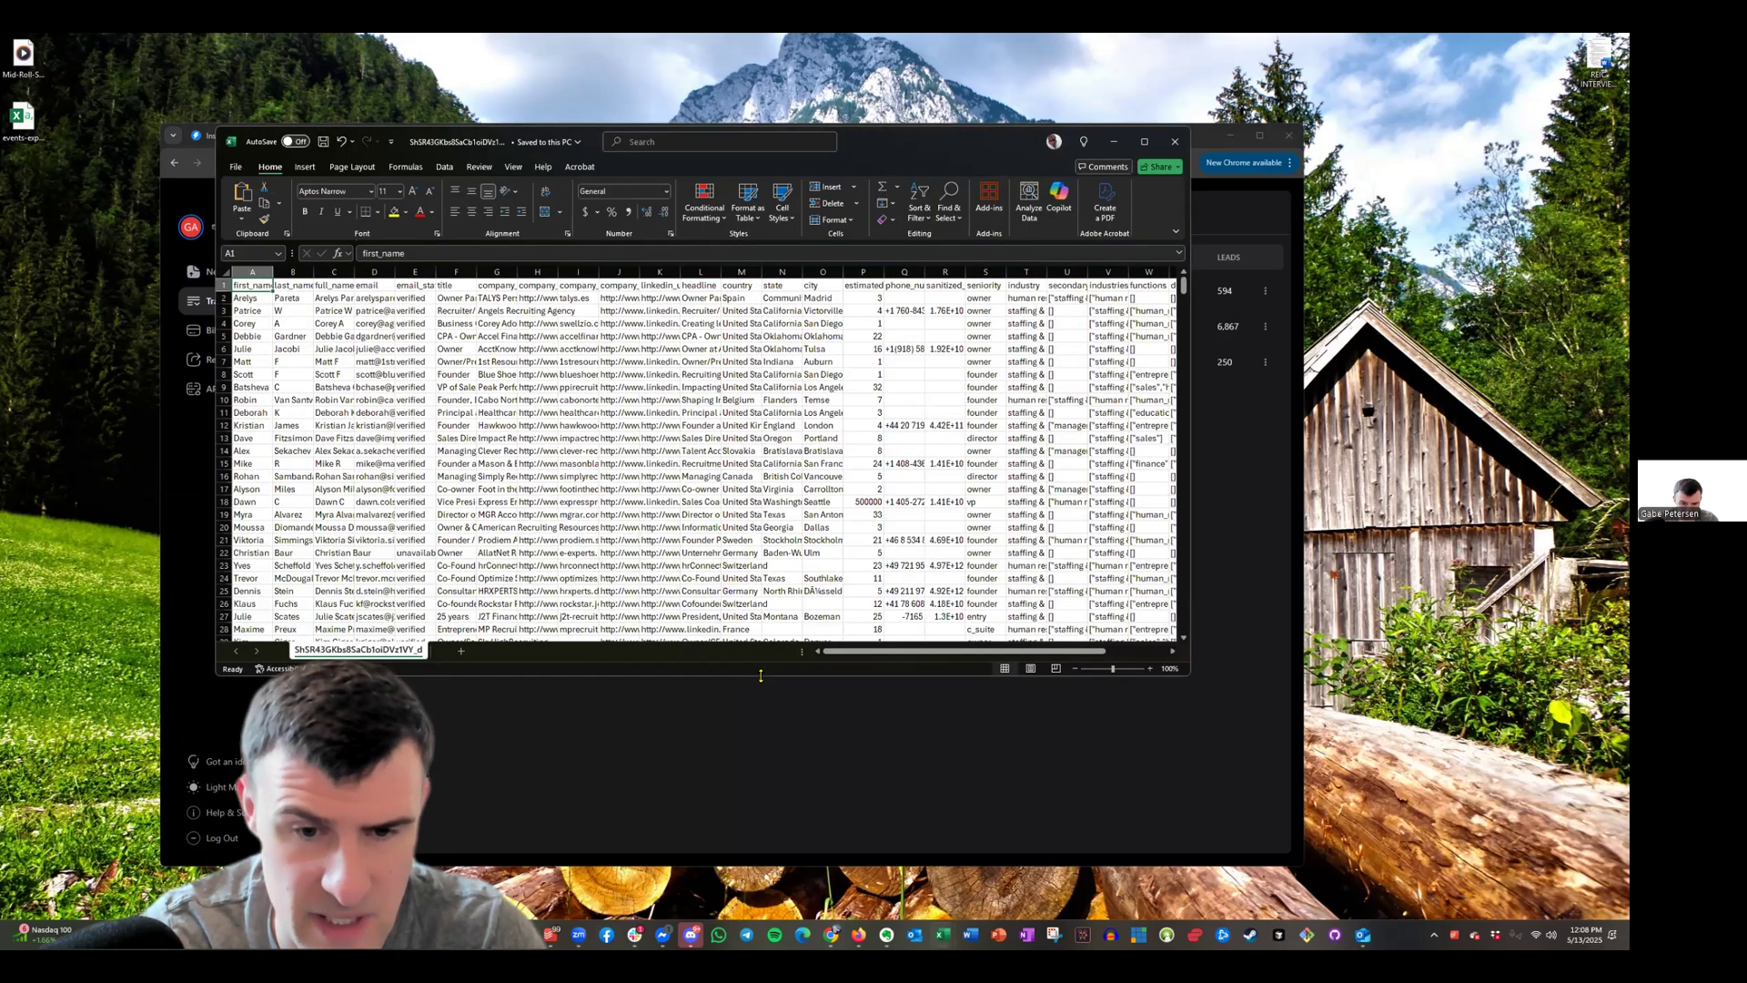
# Inspect the country, company website and company LinkedIn cells in the lead sheet
pyautogui.click(687, 459)
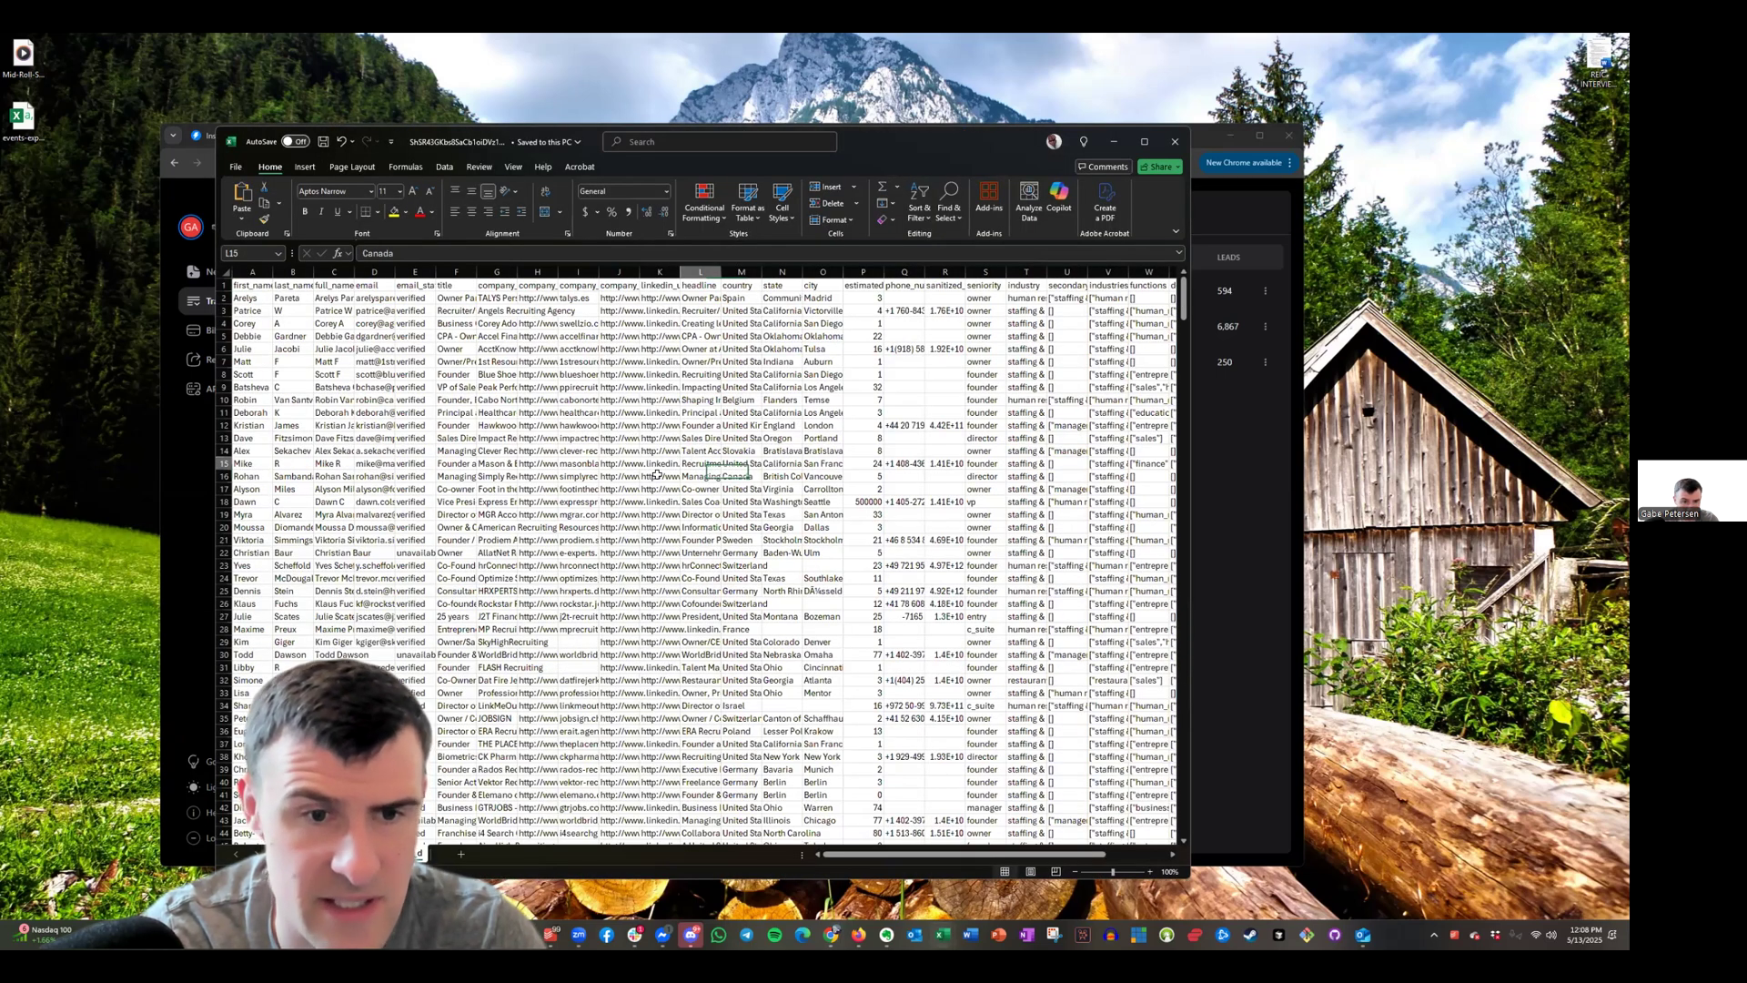
pyautogui.press('Down')
pyautogui.press('Down')
pyautogui.press('Down')
pyautogui.press('Down')
pyautogui.press('Left')
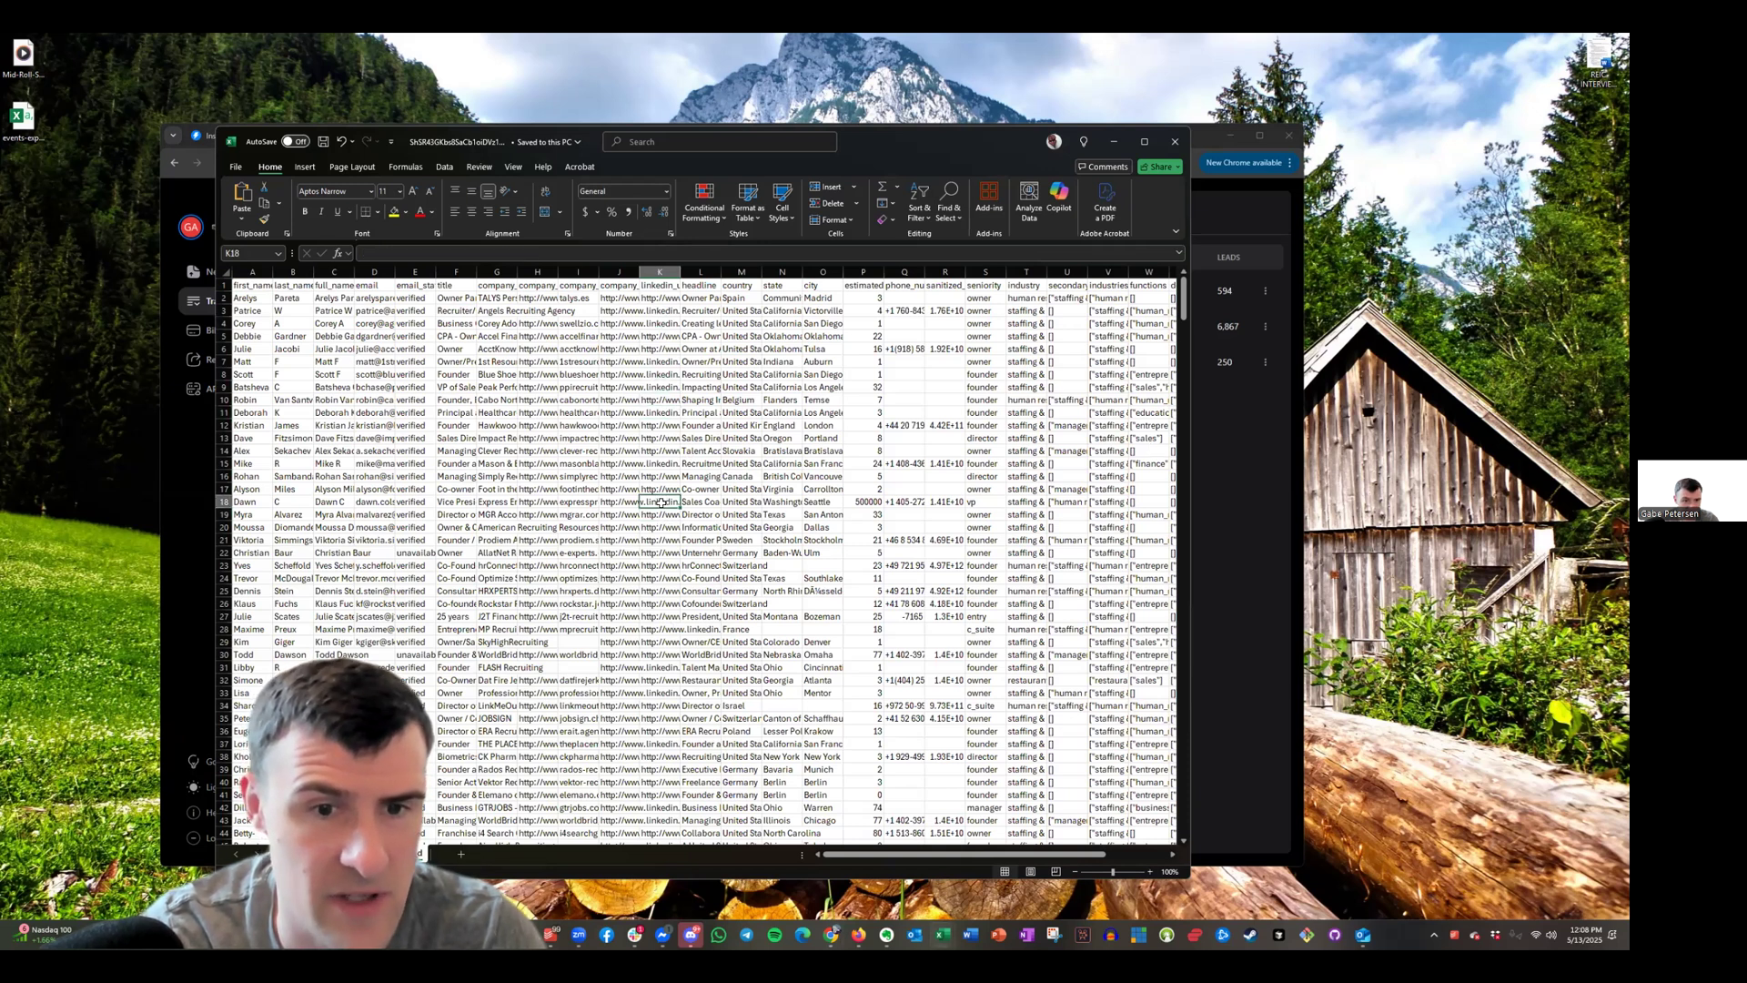
pyautogui.click(581, 439)
pyautogui.click(620, 438)
pyautogui.click(620, 451)
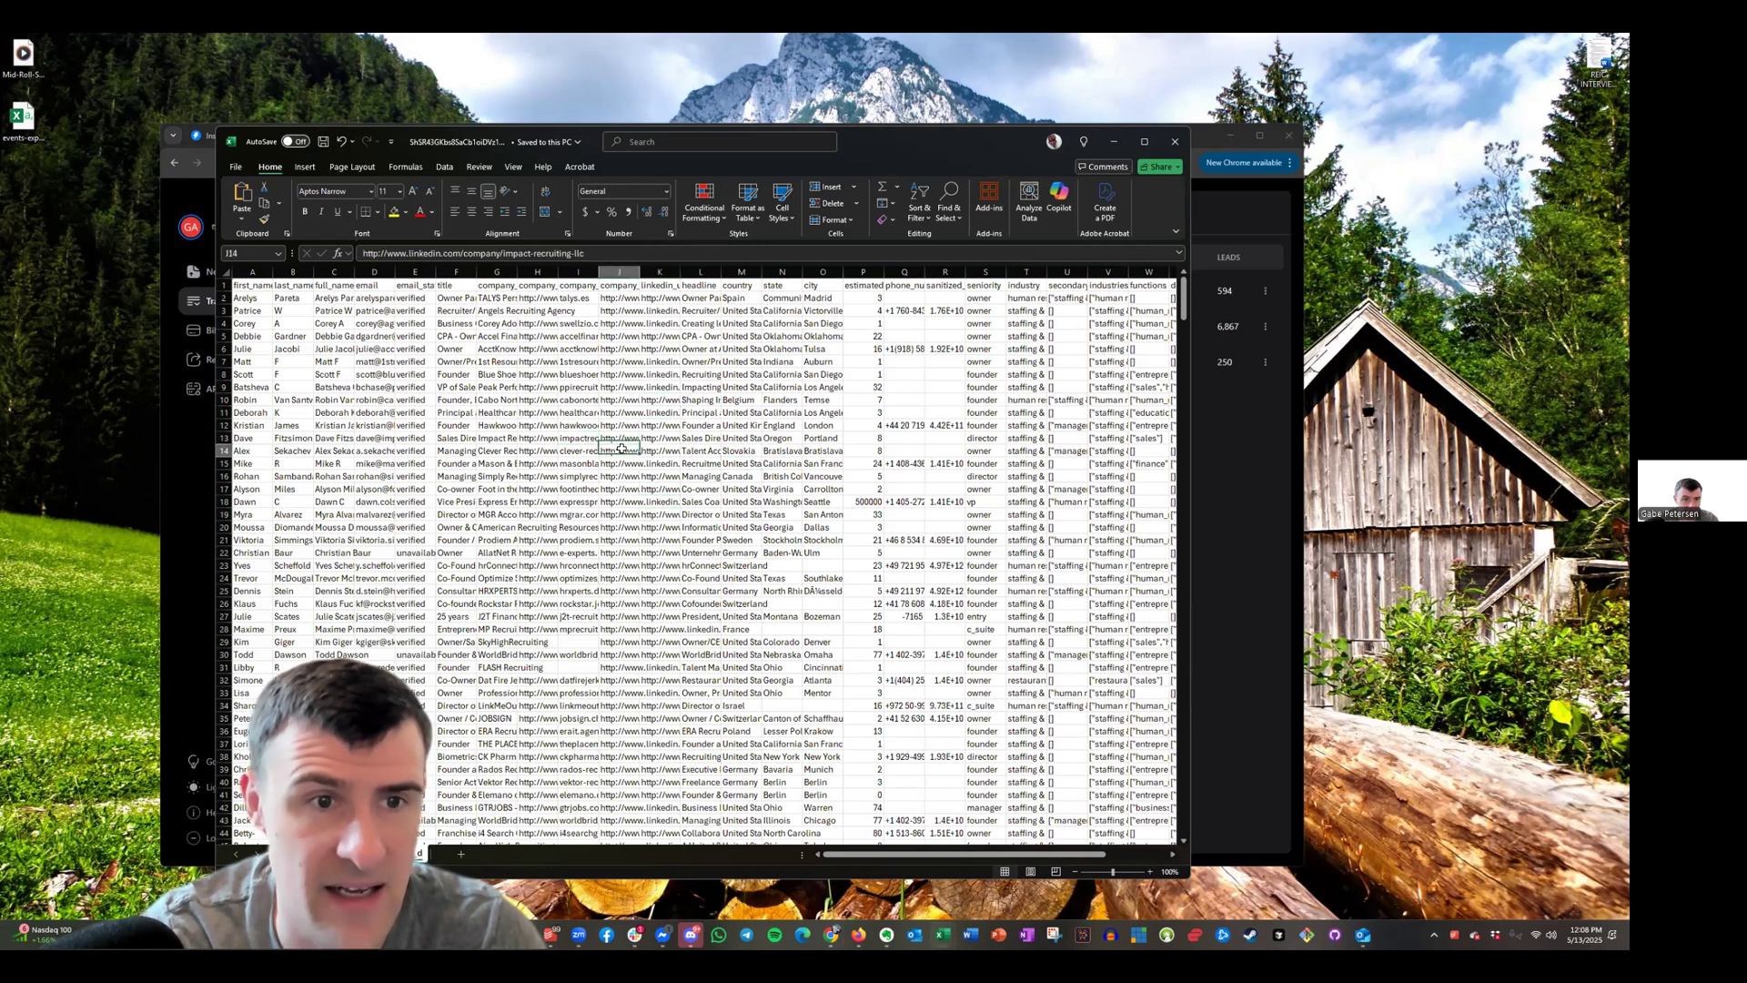
pyautogui.click(628, 361)
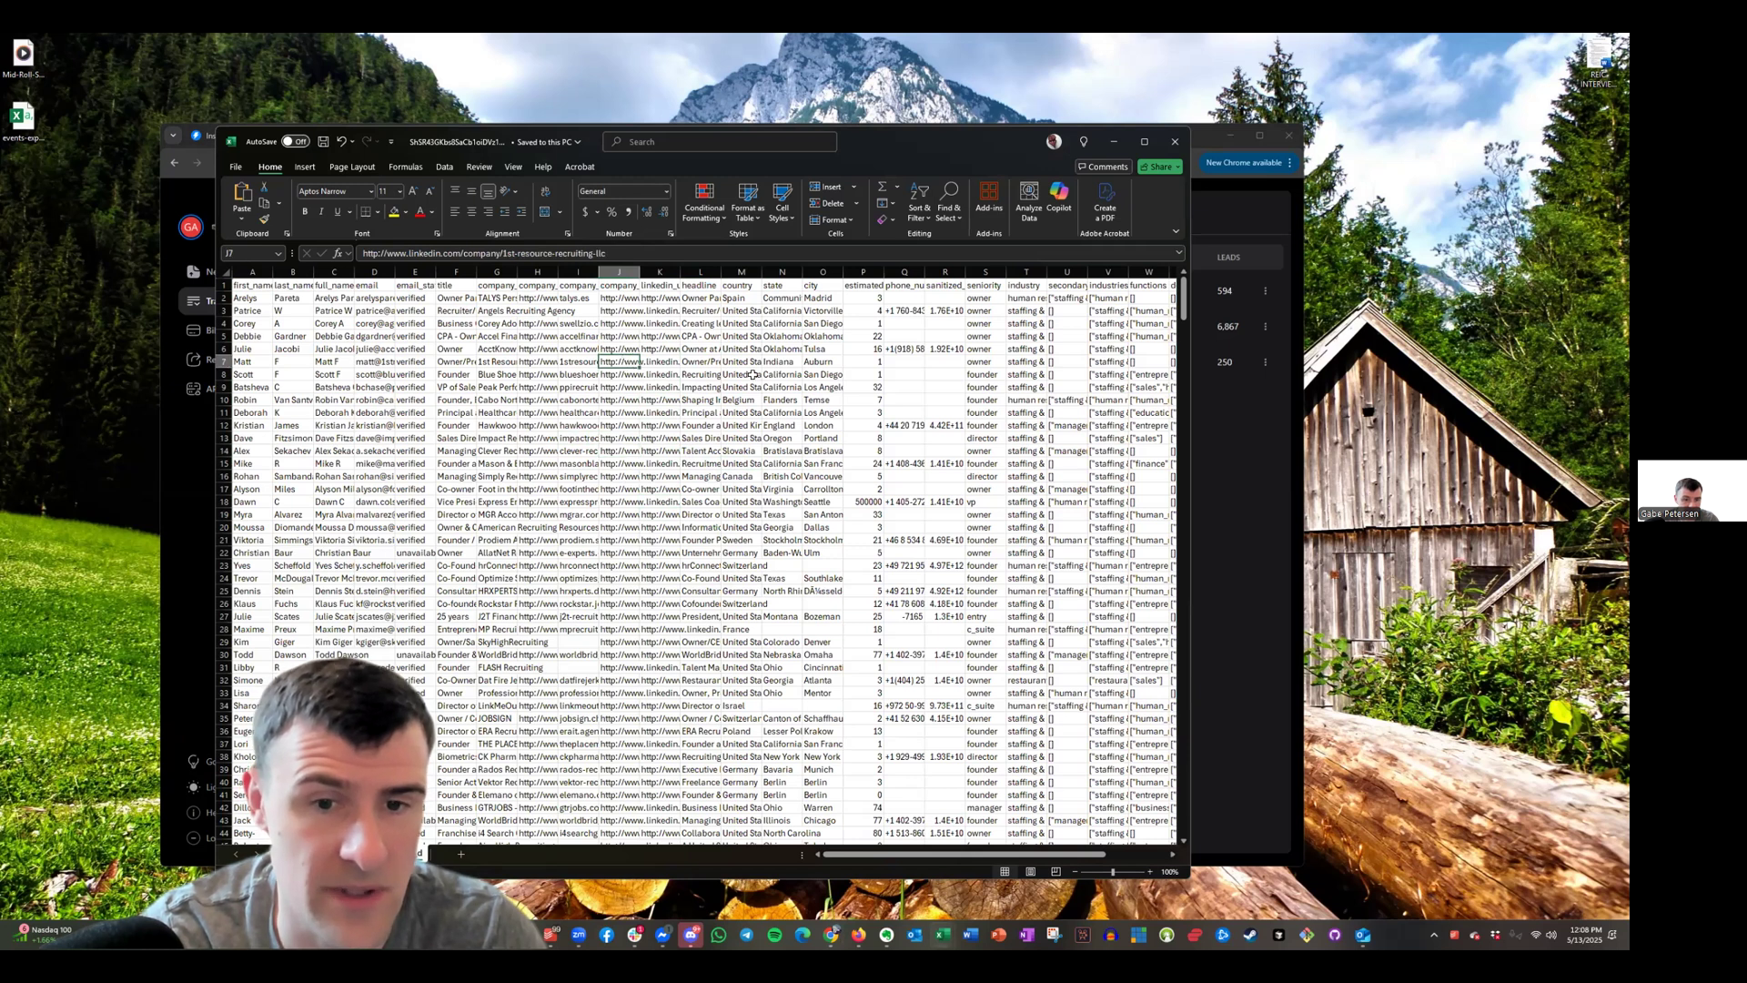
# Scroll across the sheet and review the email column, selecting D6:D14
pyautogui.hscroll(1, 753, 374)
pyautogui.hscroll(5, 753, 374)
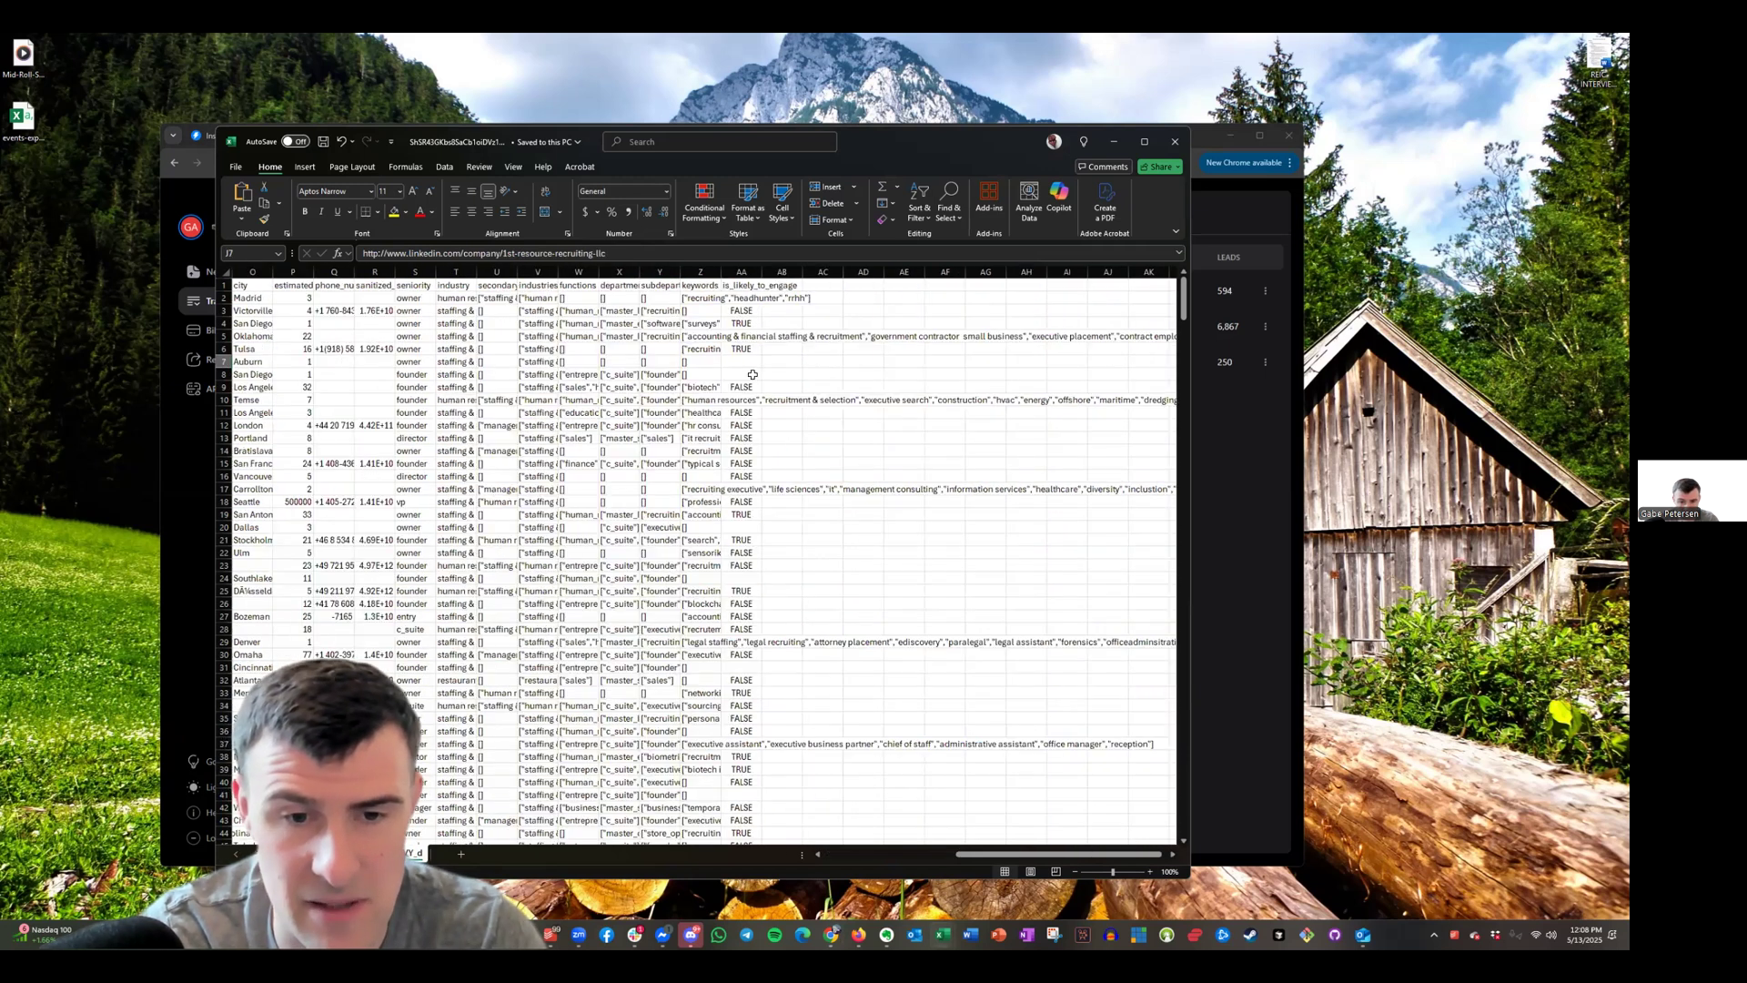
pyautogui.hscroll(-5, 381, 342)
pyautogui.click(381, 342)
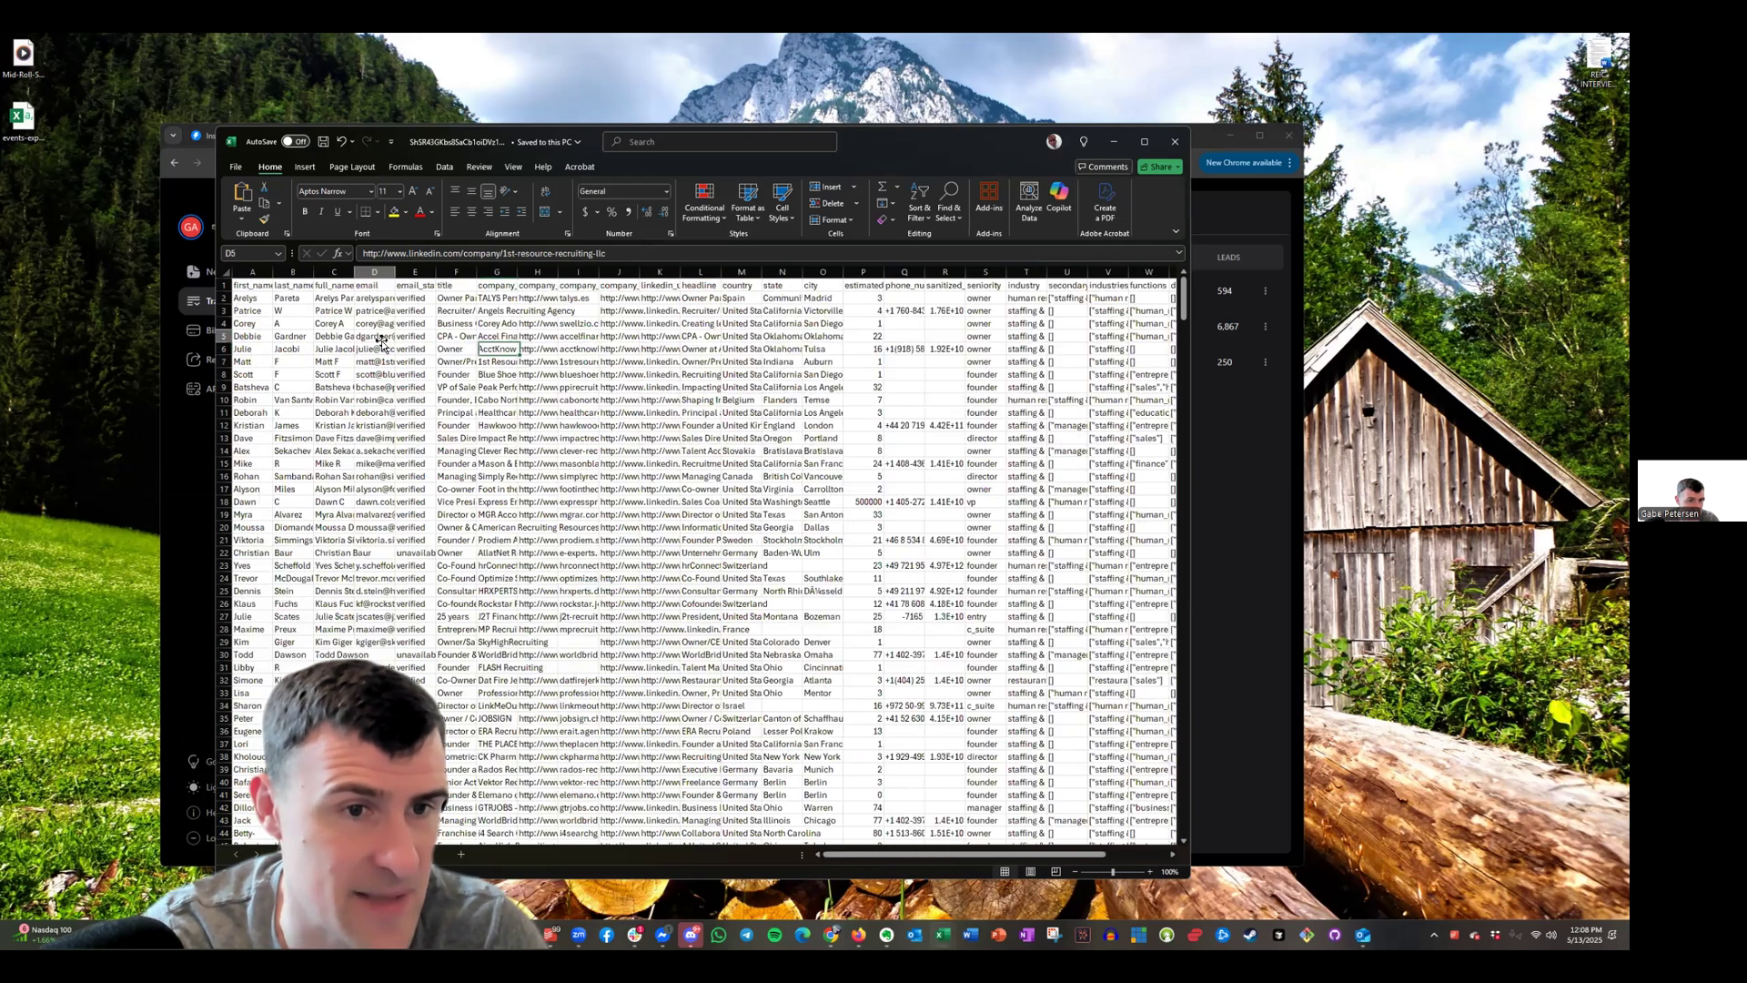
pyautogui.click(375, 489)
pyautogui.moveTo(373, 352); pyautogui.dragTo(379, 477)
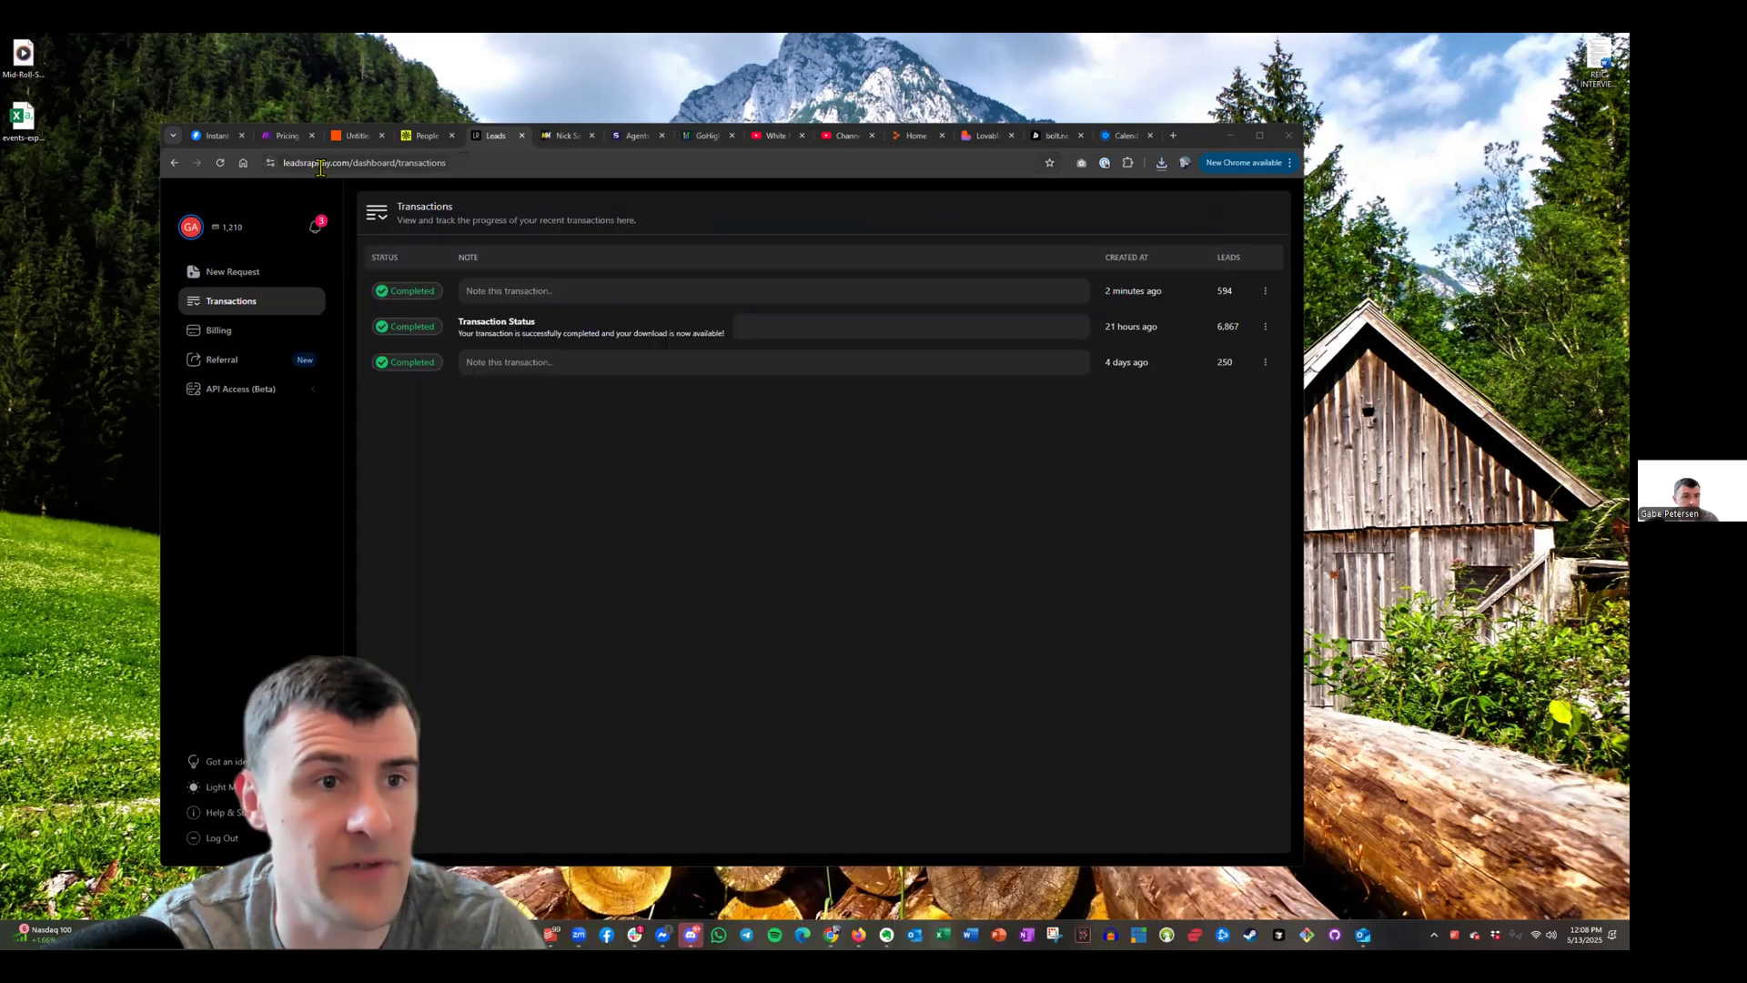
# Upload the downloaded lead CSV into the new campaign's leads
pyautogui.click(214, 135)
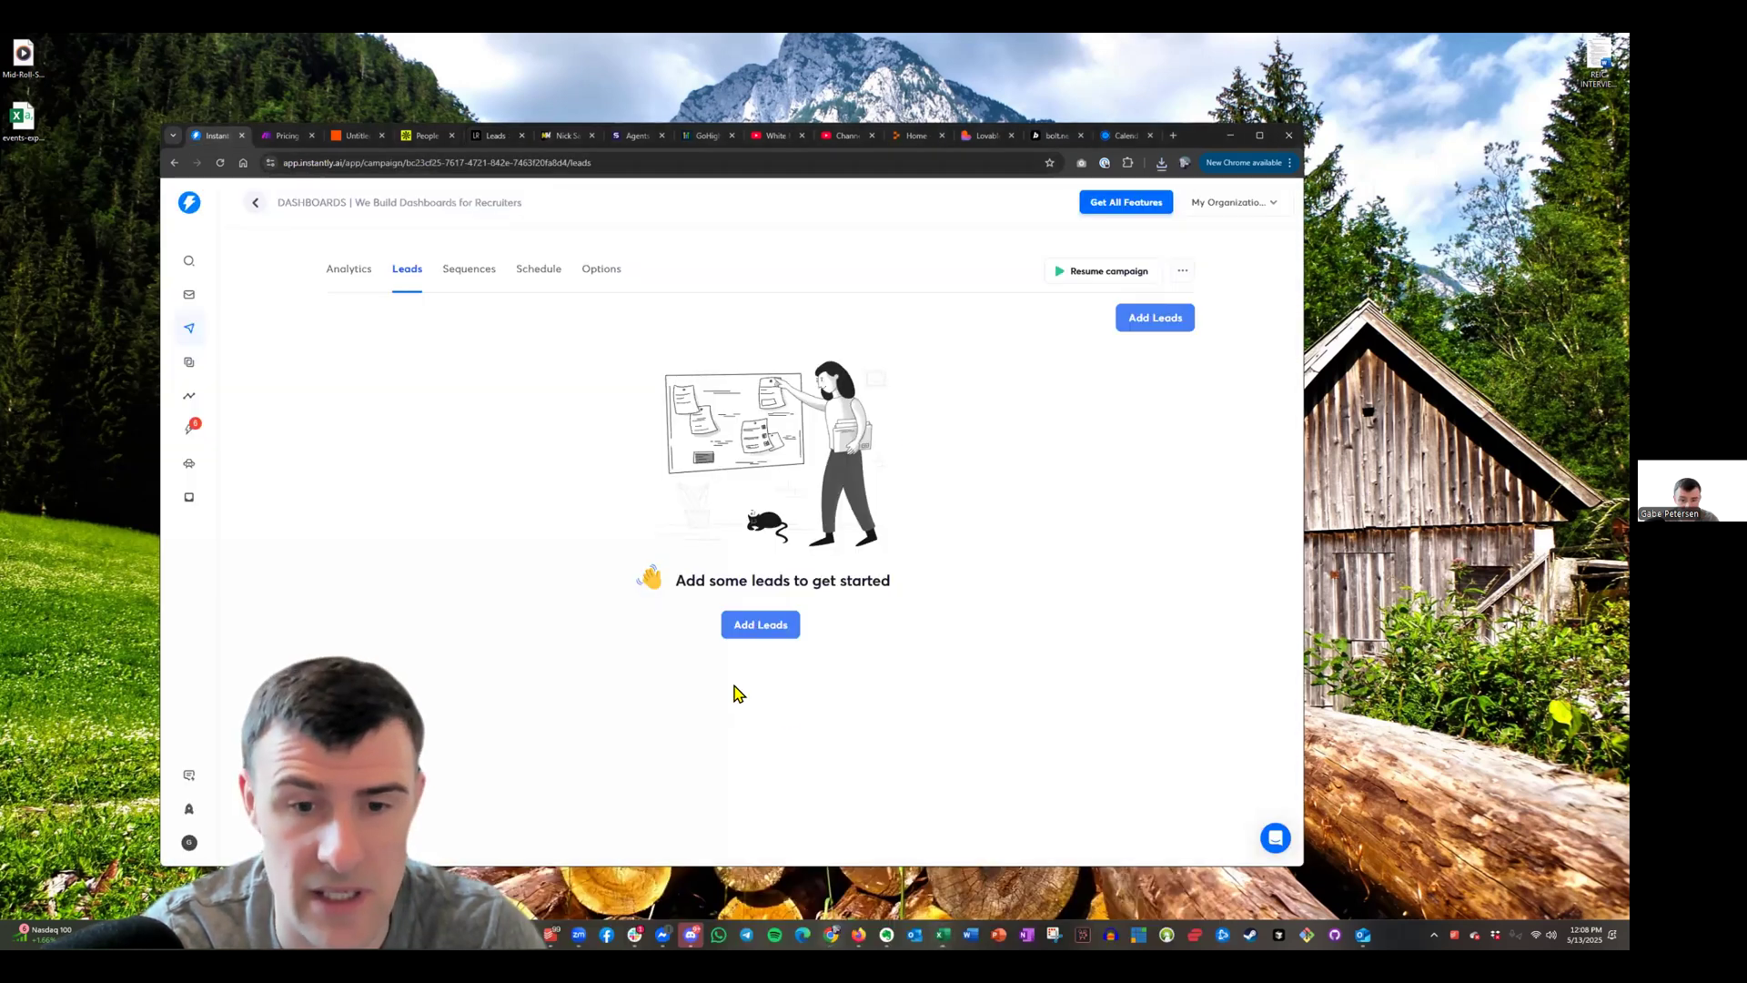
pyautogui.click(761, 624)
pyautogui.click(698, 309)
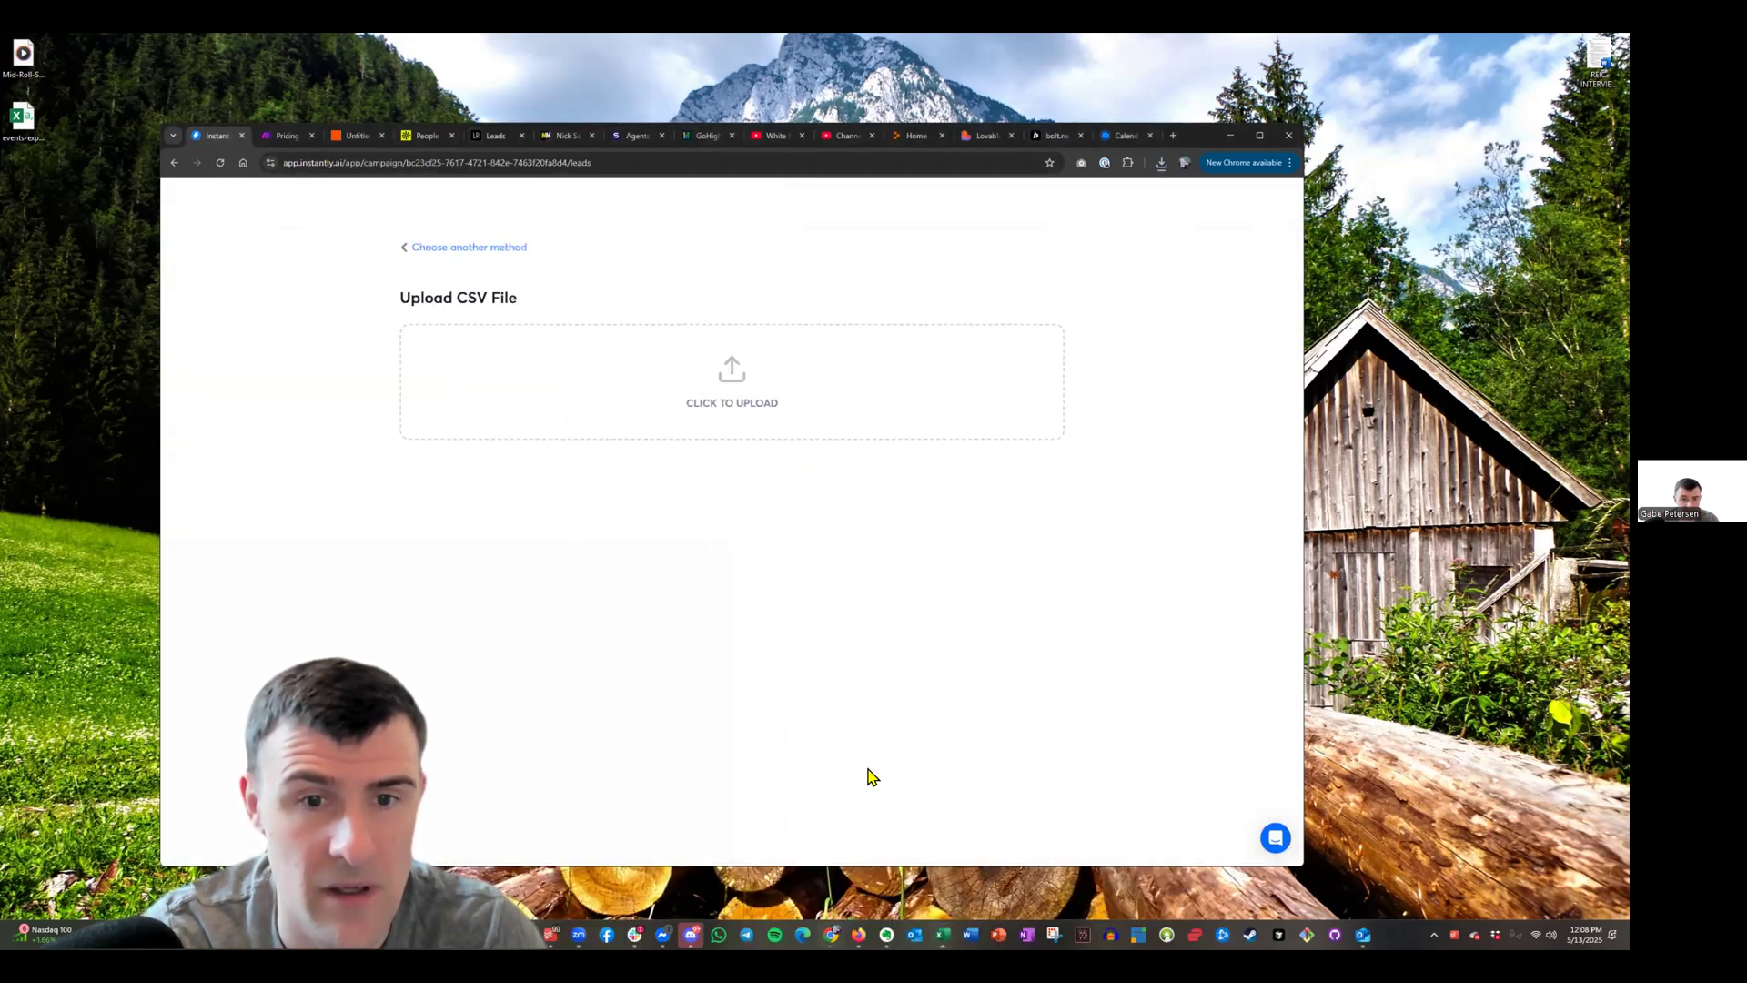
pyautogui.click(659, 380)
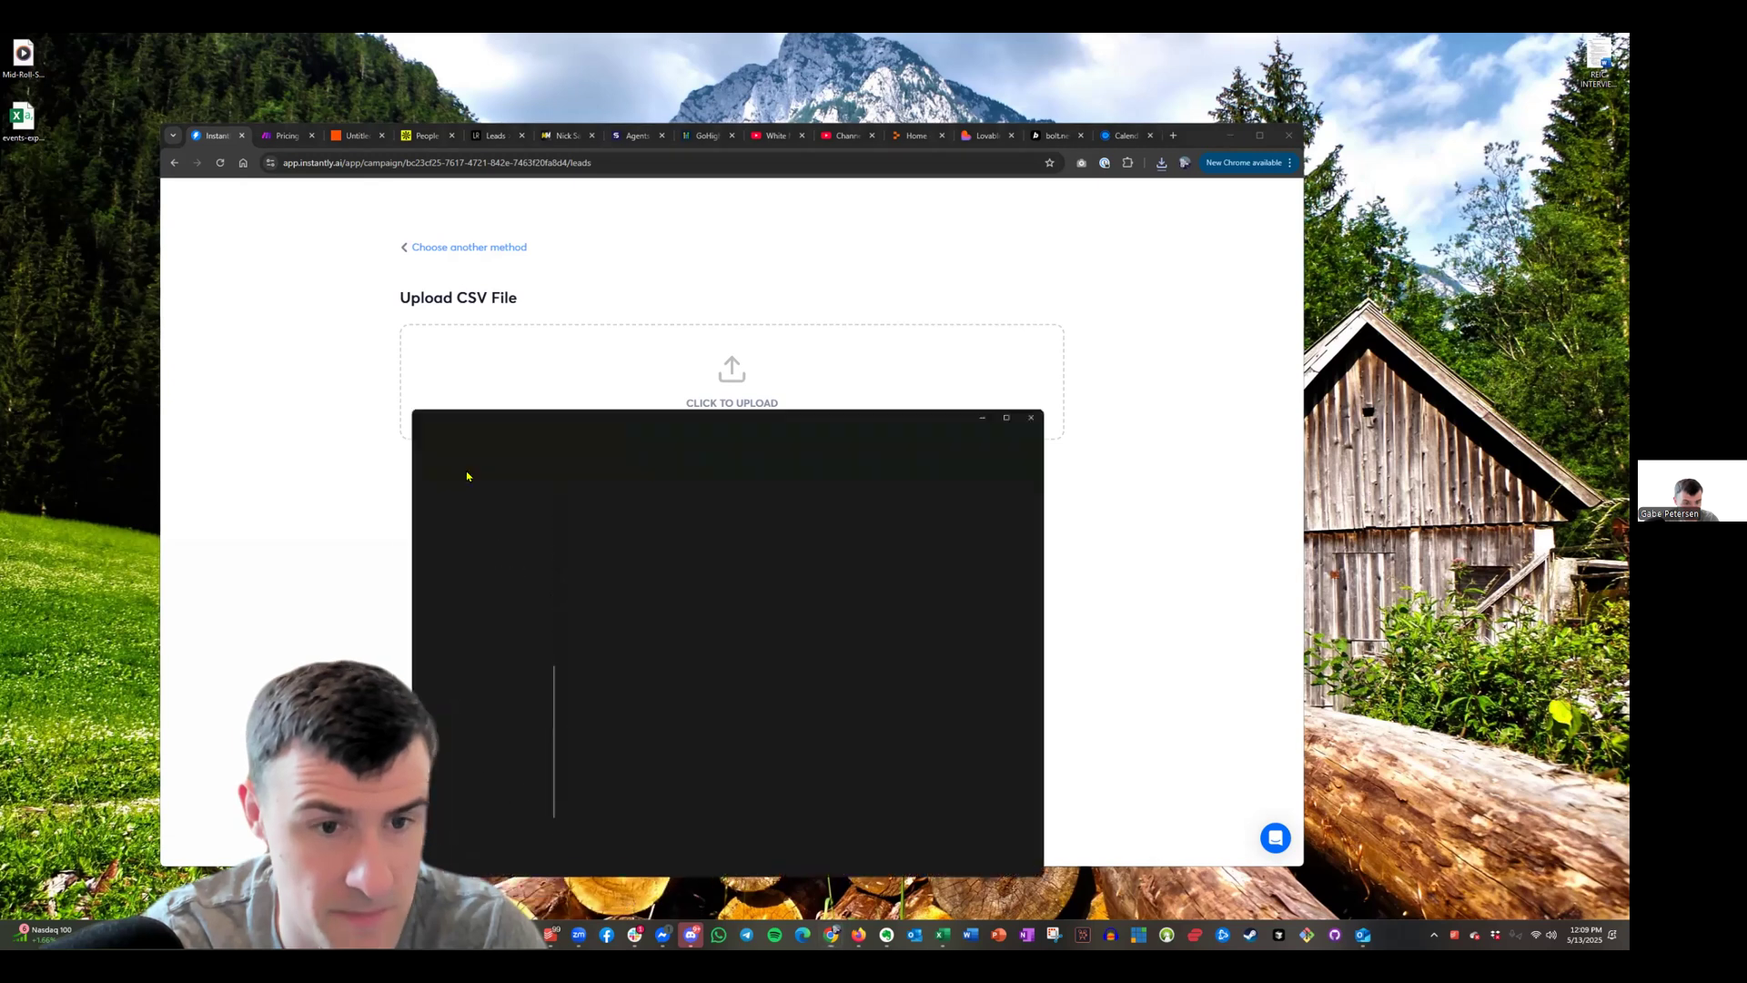
pyautogui.press('Escape')
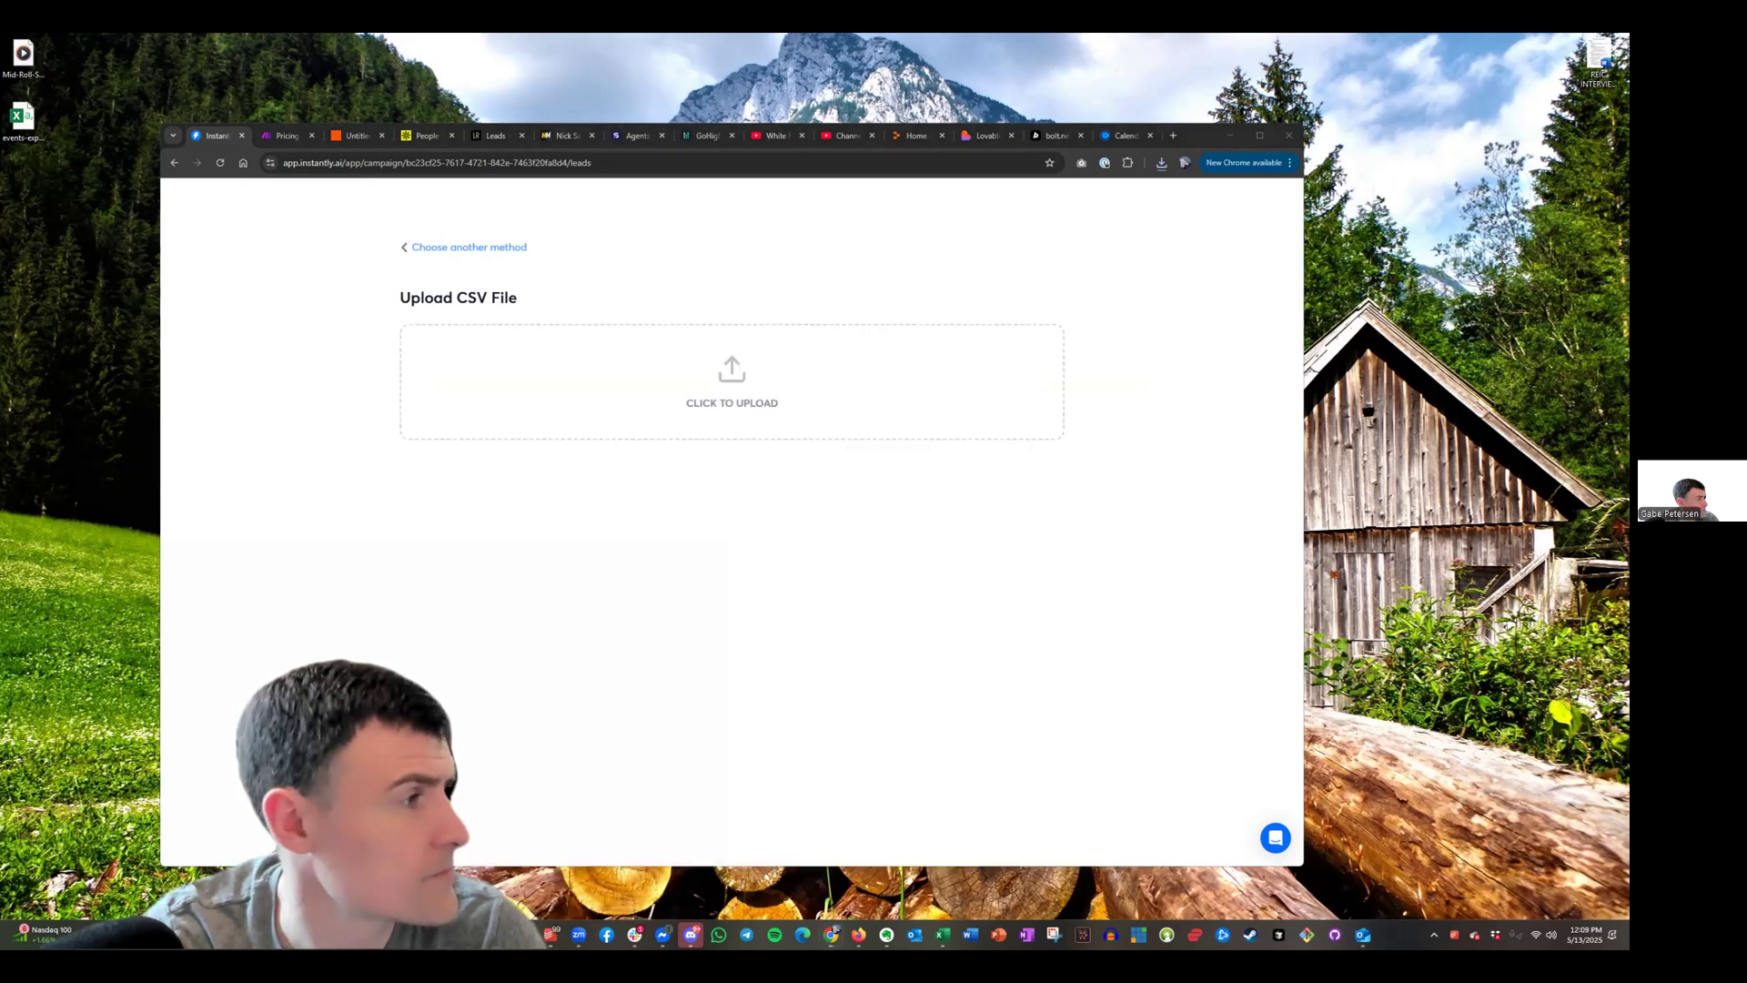
pyautogui.moveTo(817, 450); pyautogui.dragTo(842, 355)
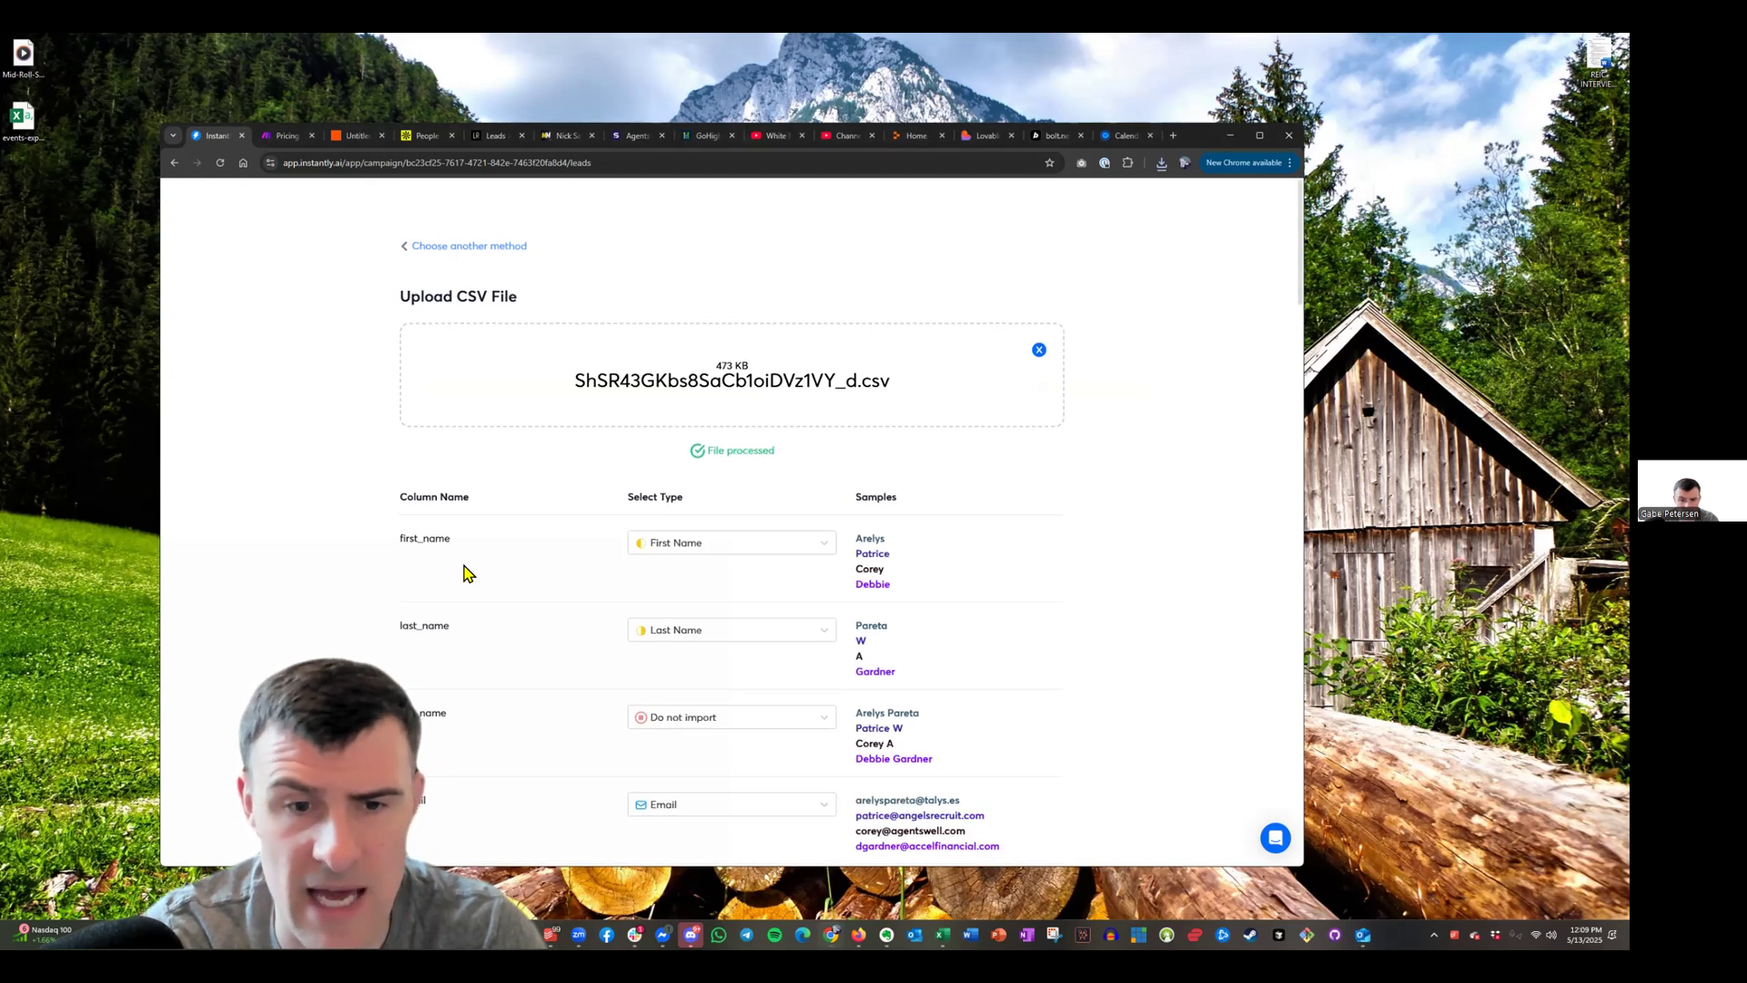
# Review the column mappings and company_url type options, then switch to the Excel sheet
pyautogui.scroll(-1, 409, 536)
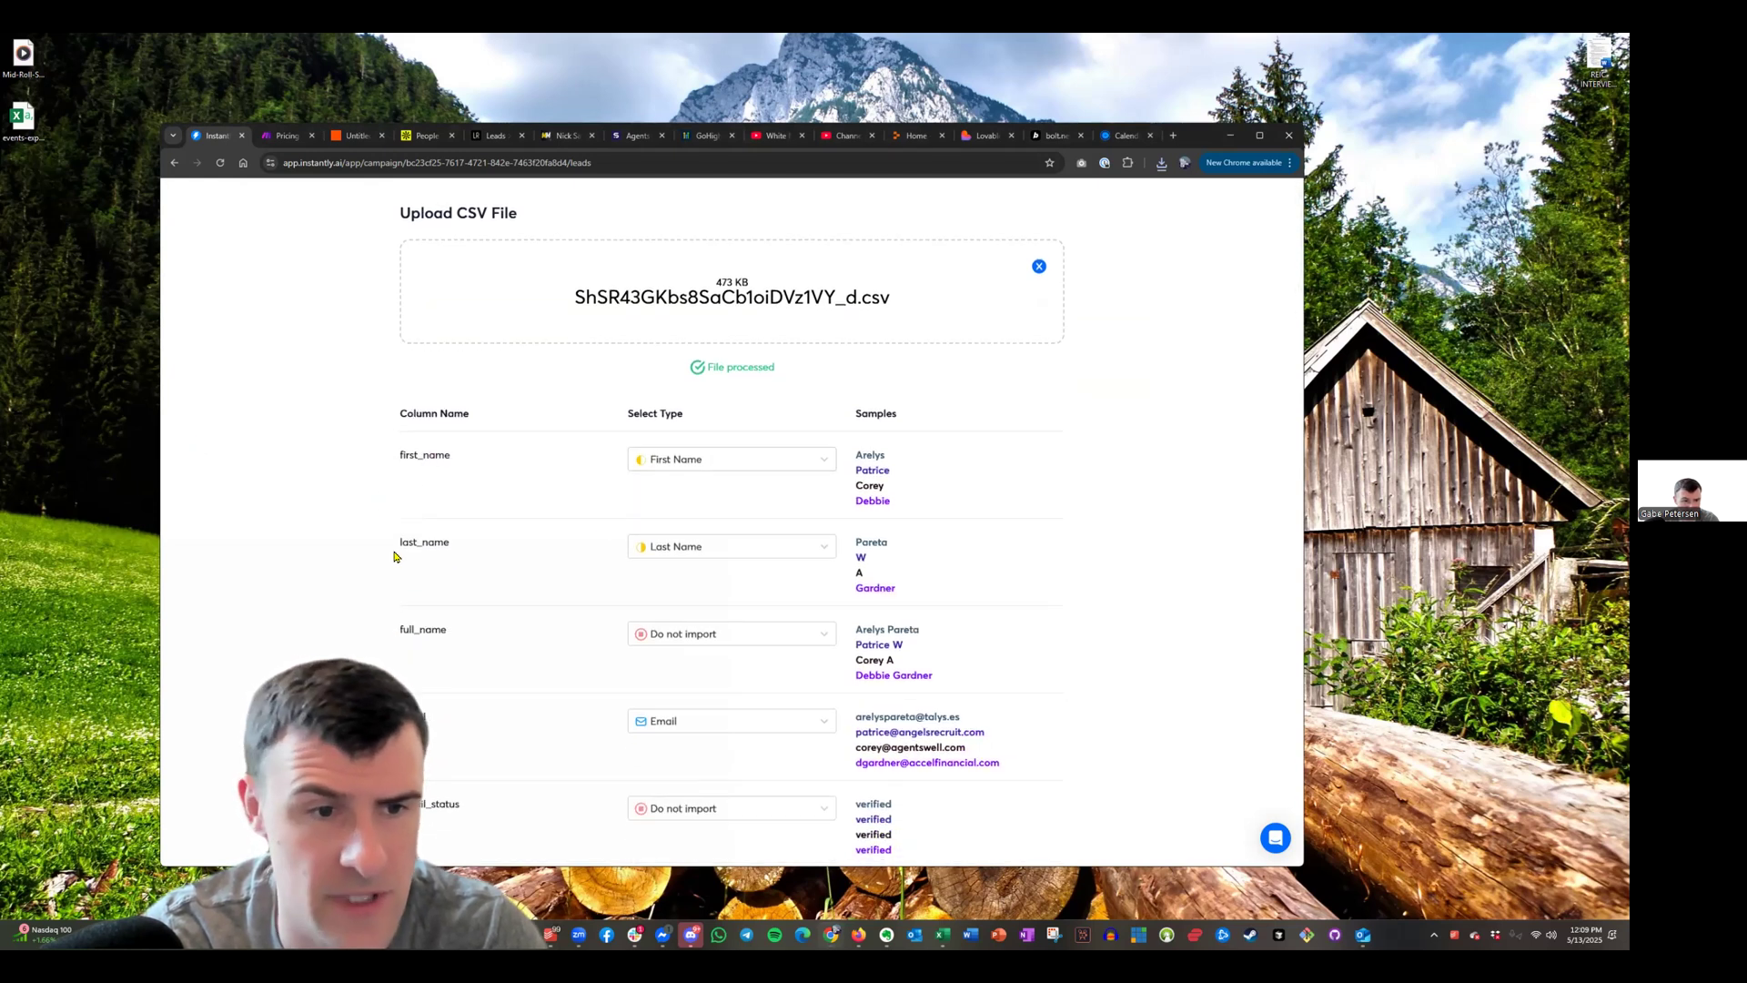
pyautogui.scroll(-2, 691, 554)
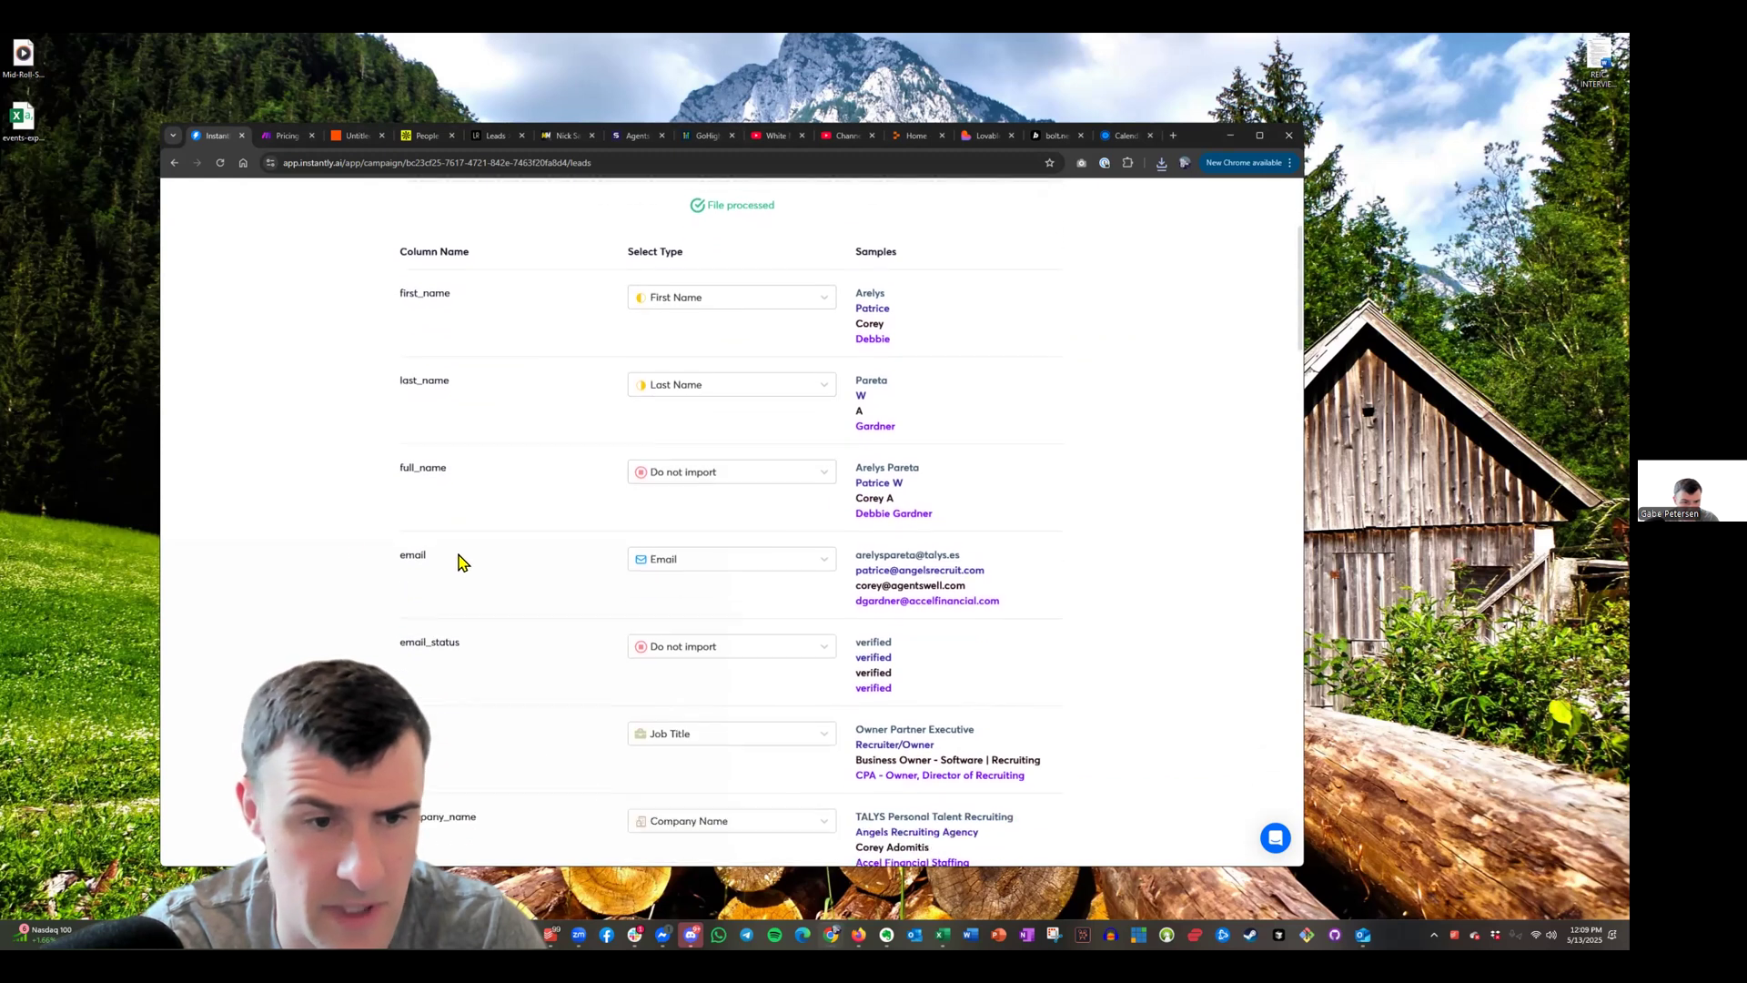
pyautogui.scroll(-1, 422, 514)
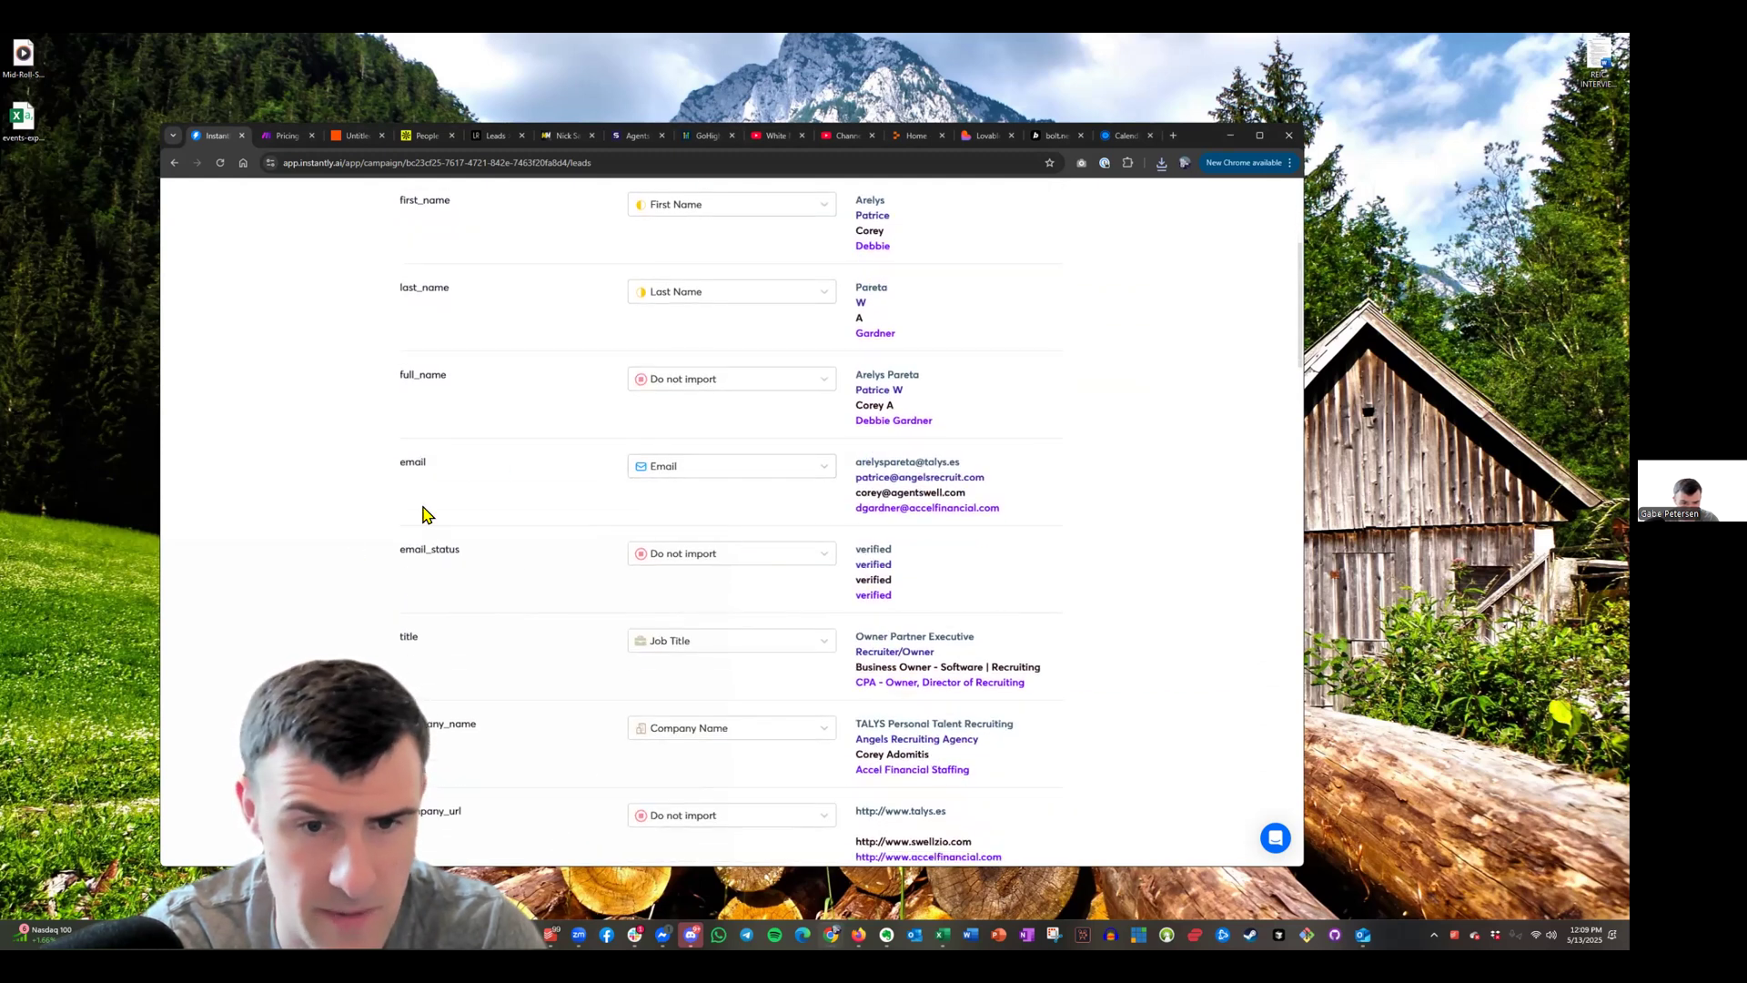
pyautogui.scroll(-1, 400, 524)
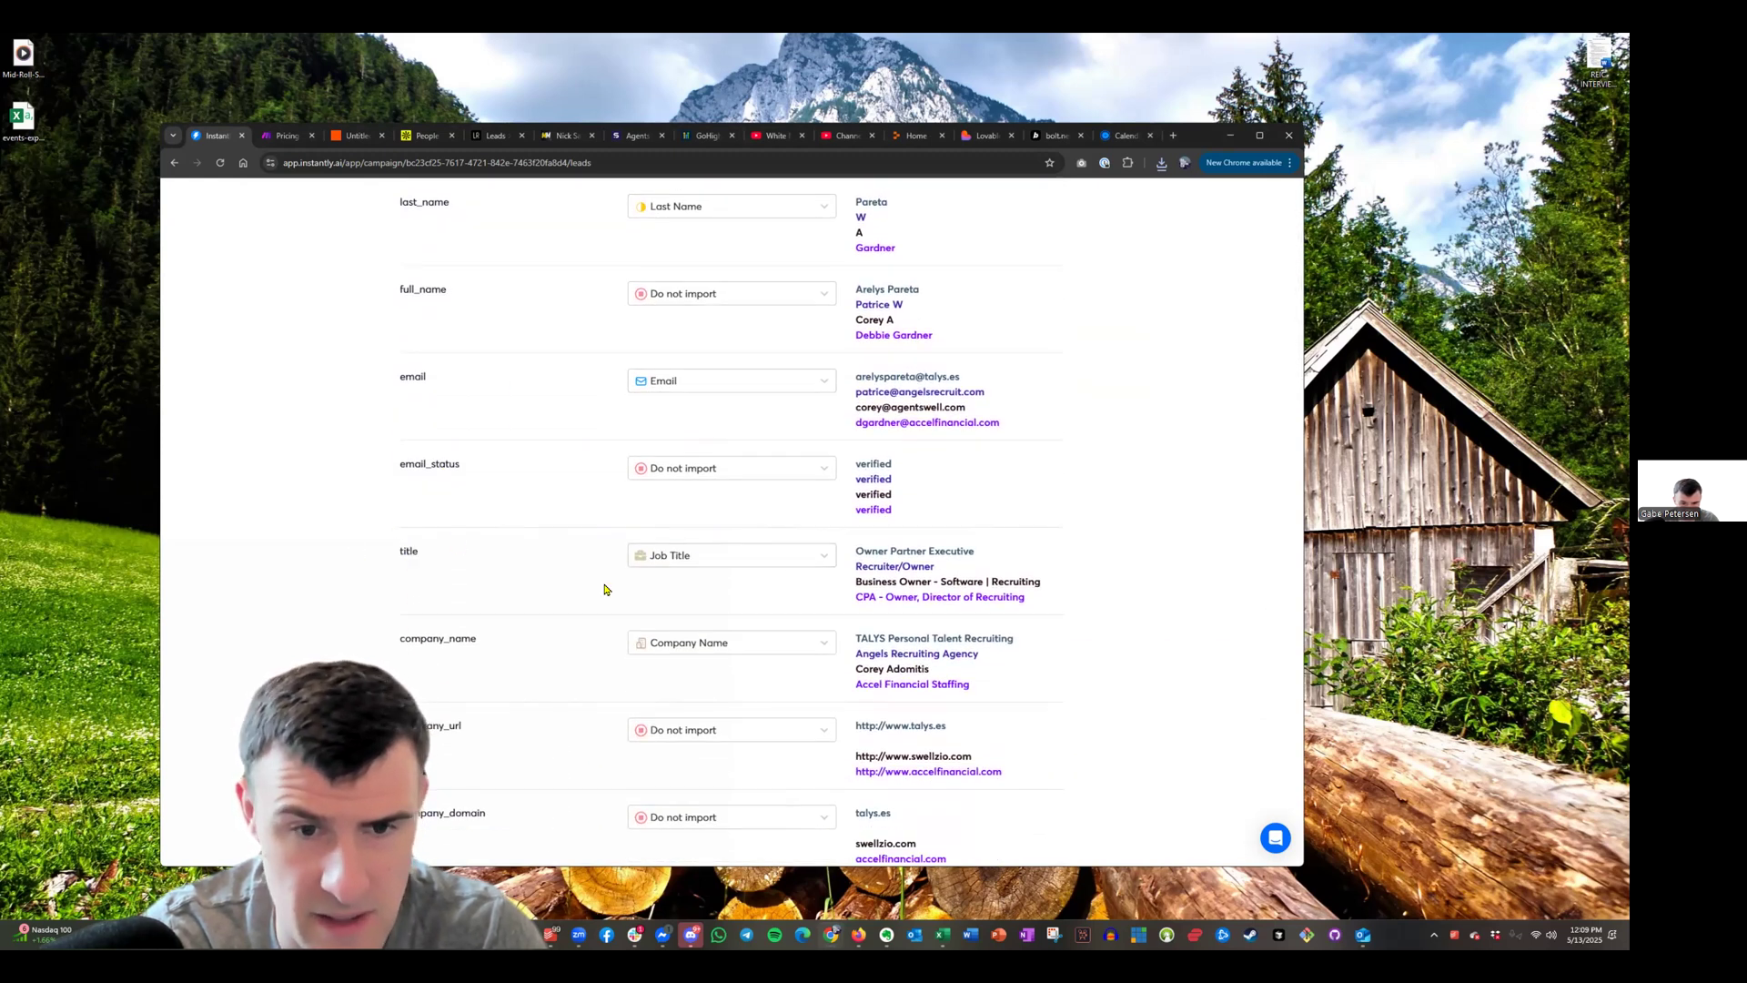
pyautogui.scroll(-1, 546, 573)
pyautogui.scroll(-2, 742, 570)
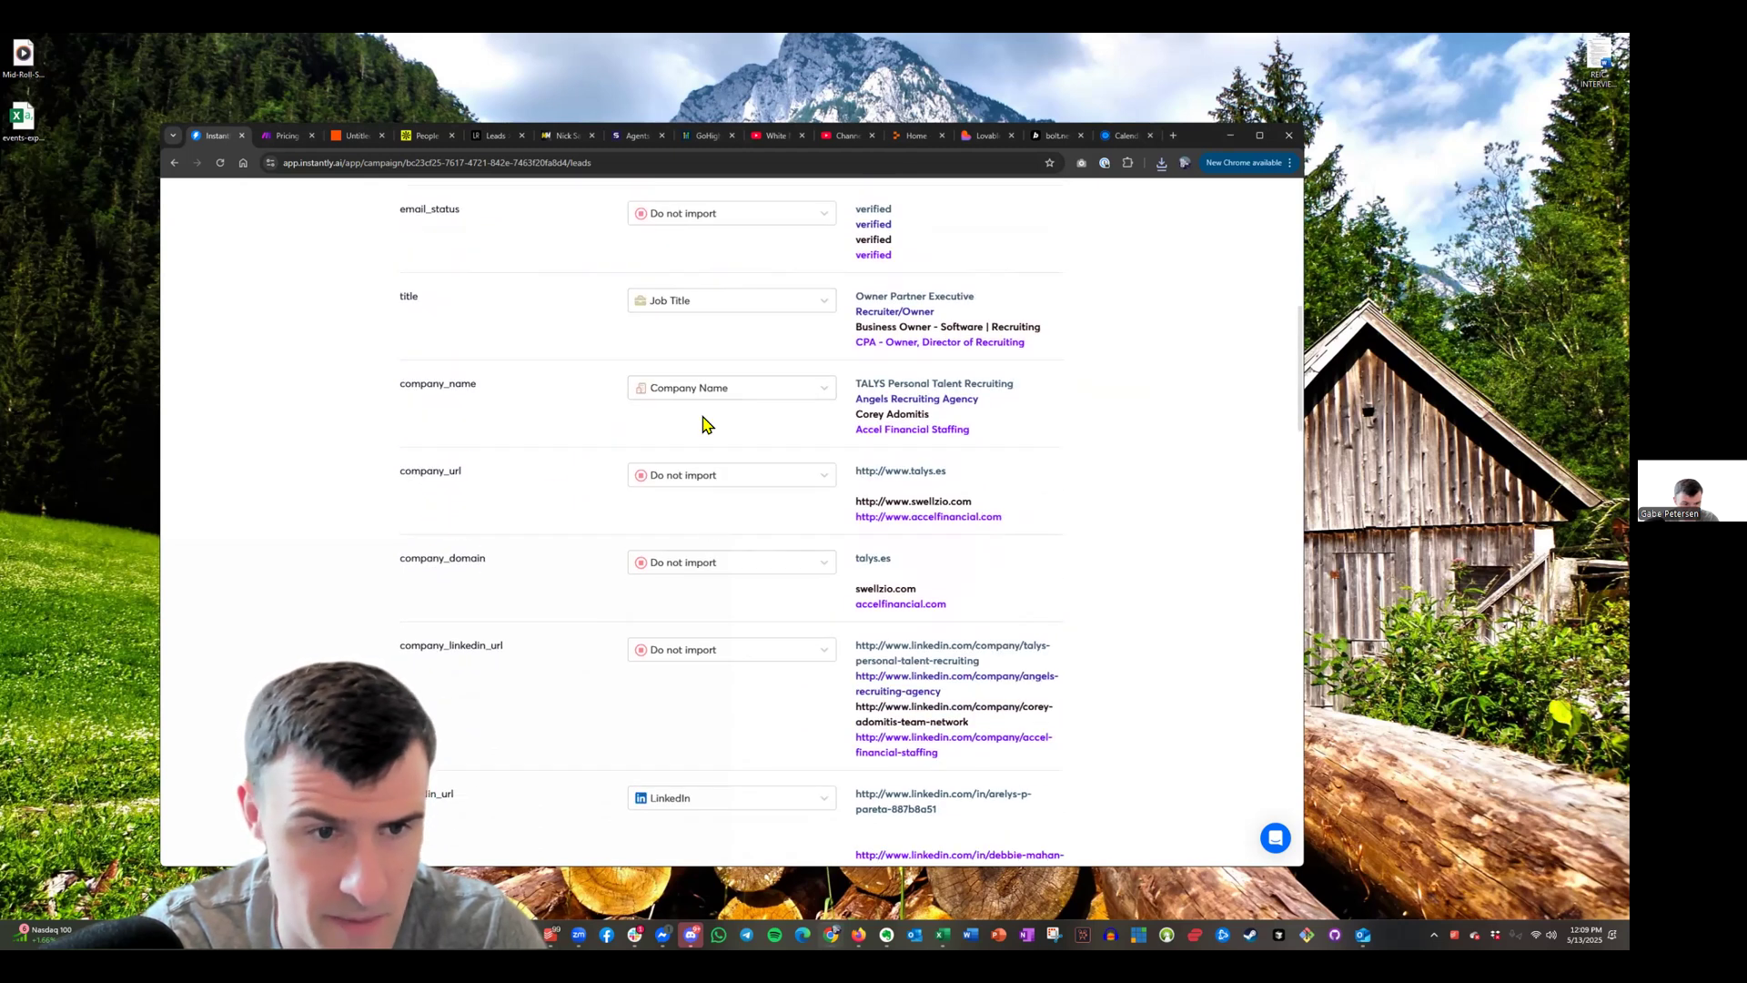
pyautogui.click(702, 477)
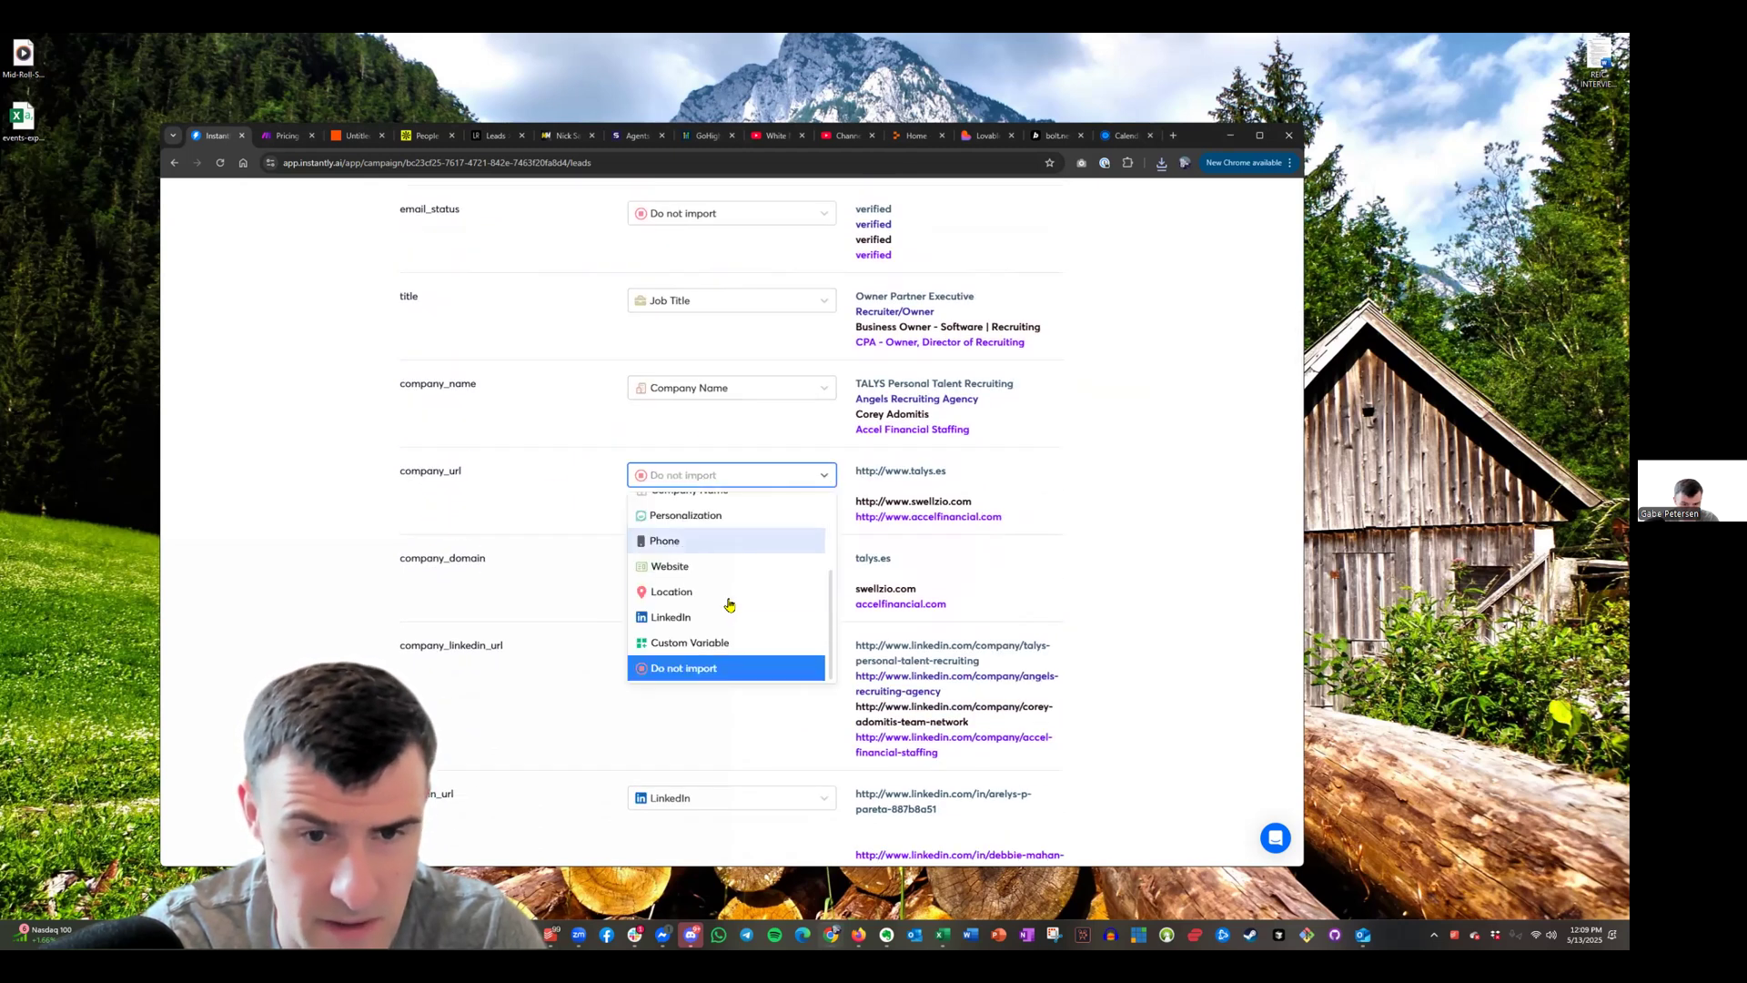
pyautogui.click(484, 517)
pyautogui.scroll(5, 484, 518)
pyautogui.scroll(-4, 483, 637)
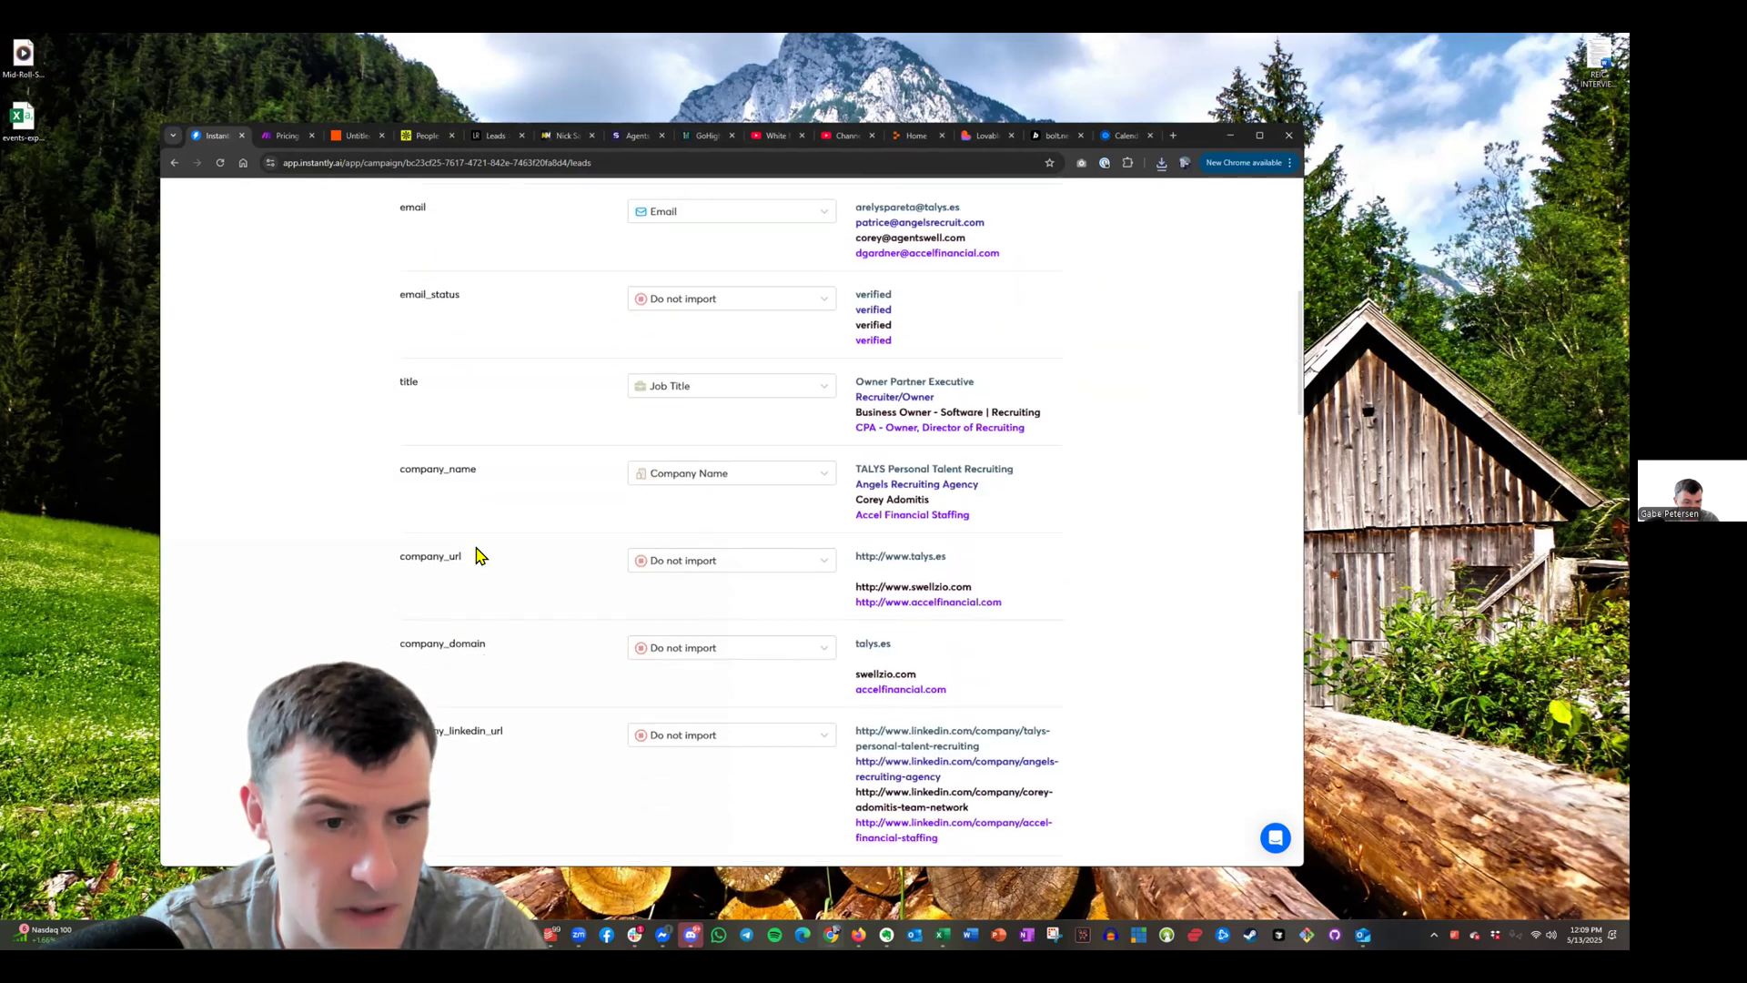
pyautogui.click(744, 564)
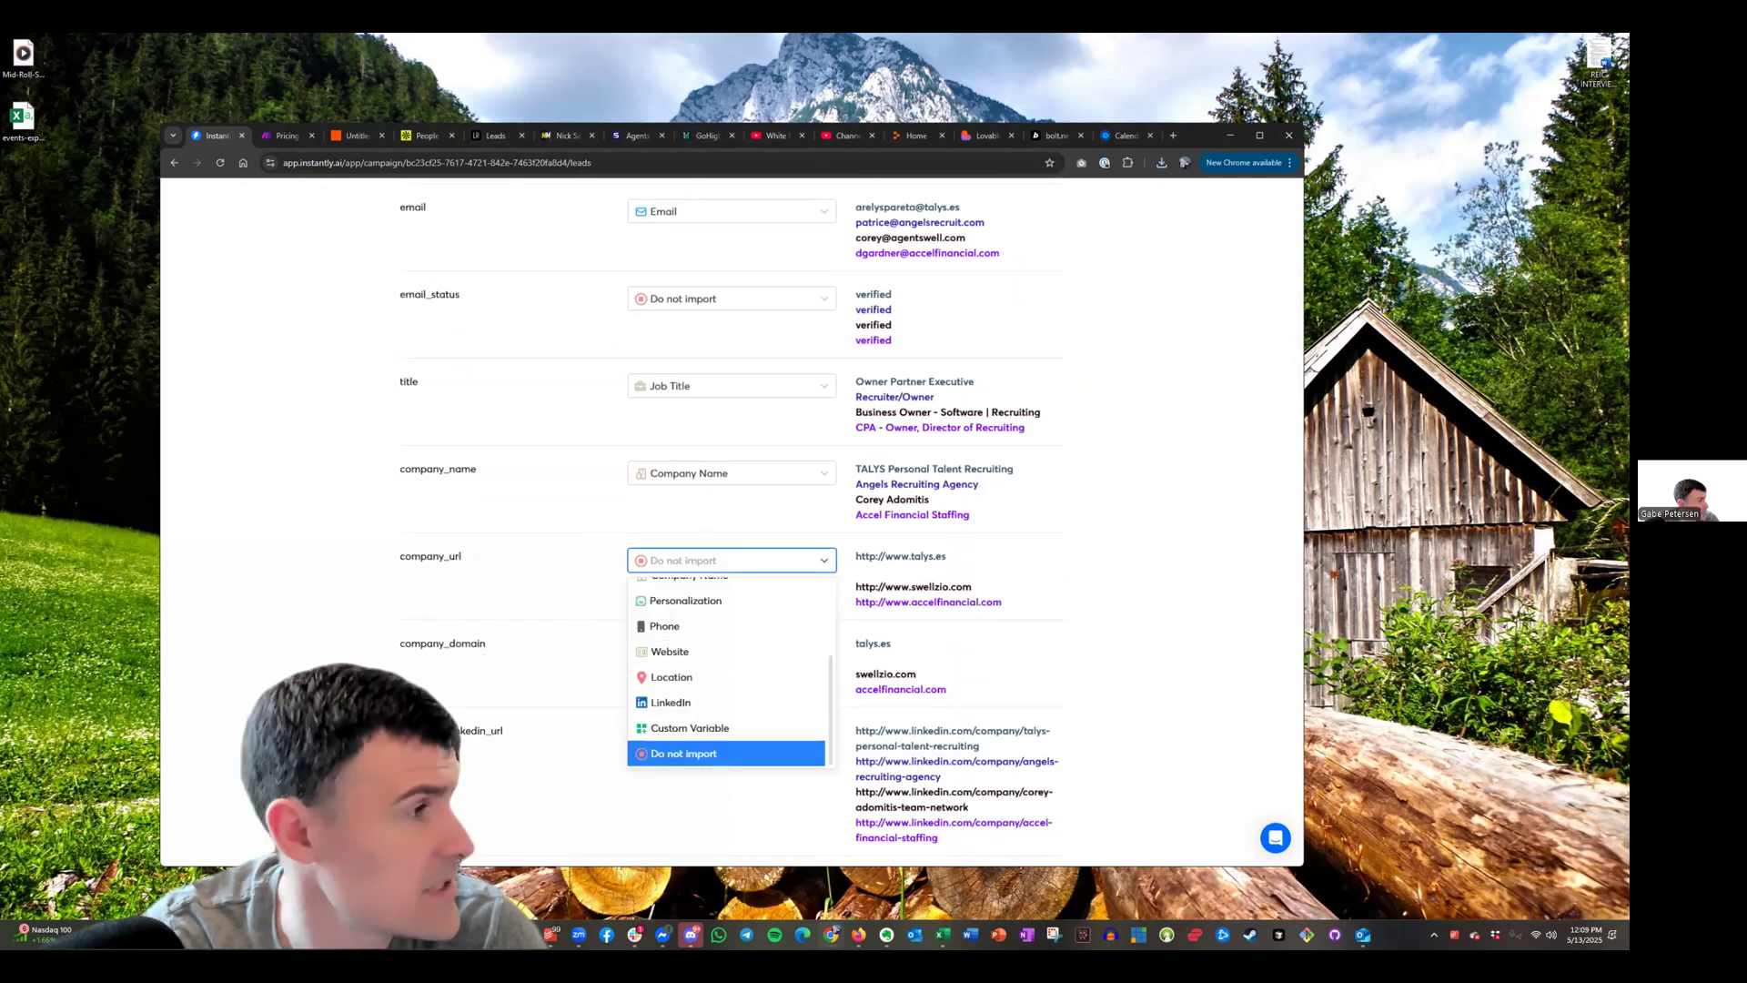
pyautogui.press('Escape')
pyautogui.hotkey('alt', 'Tab')
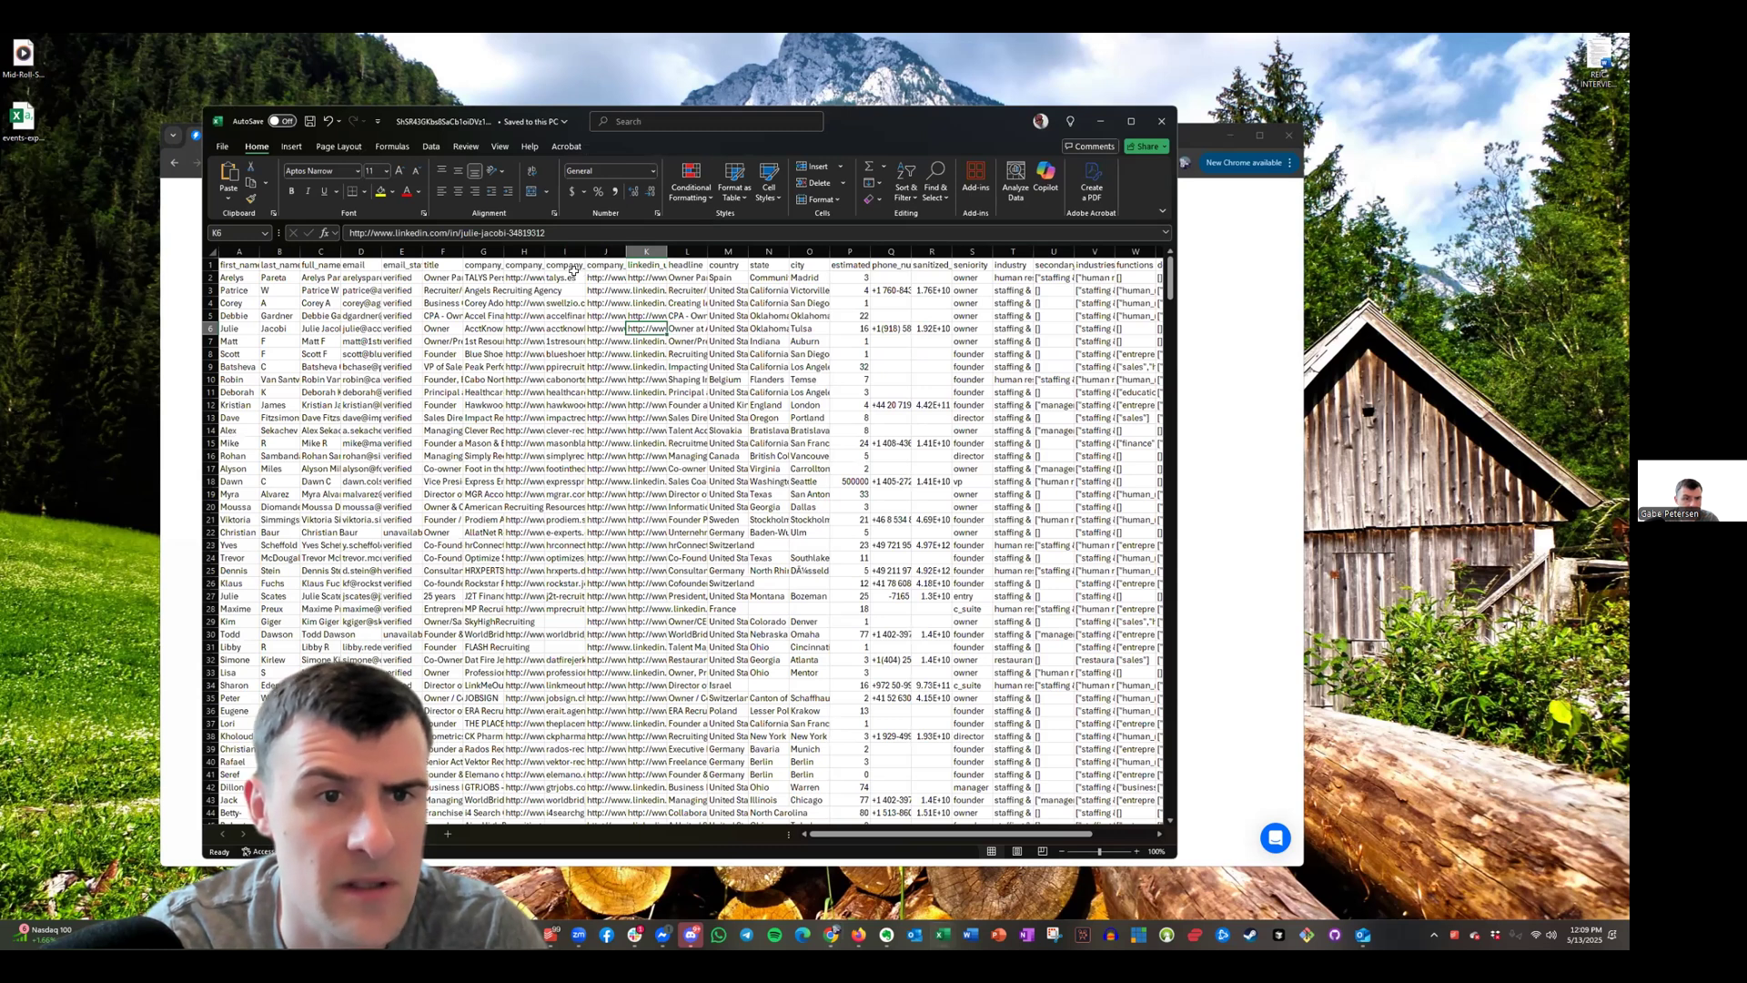
# Map the company_url column to the Website field
pyautogui.click(499, 264)
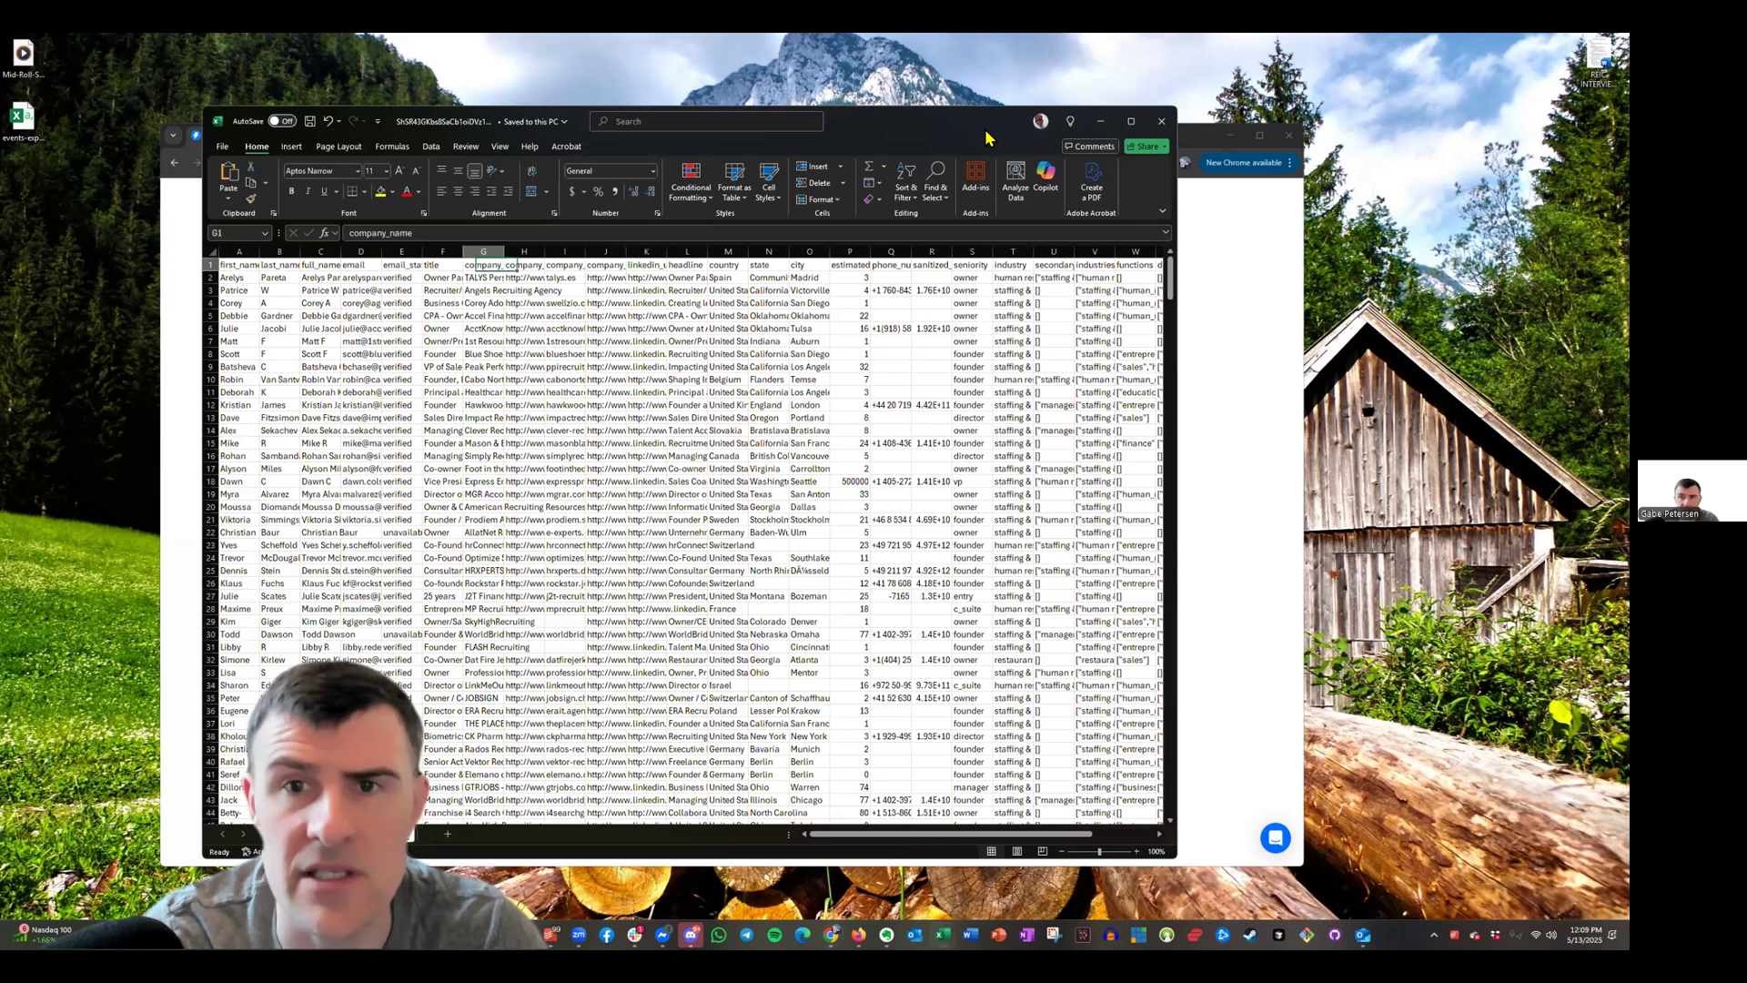
pyautogui.hotkey('alt', 'Tab')
pyautogui.scroll(-3, 737, 604)
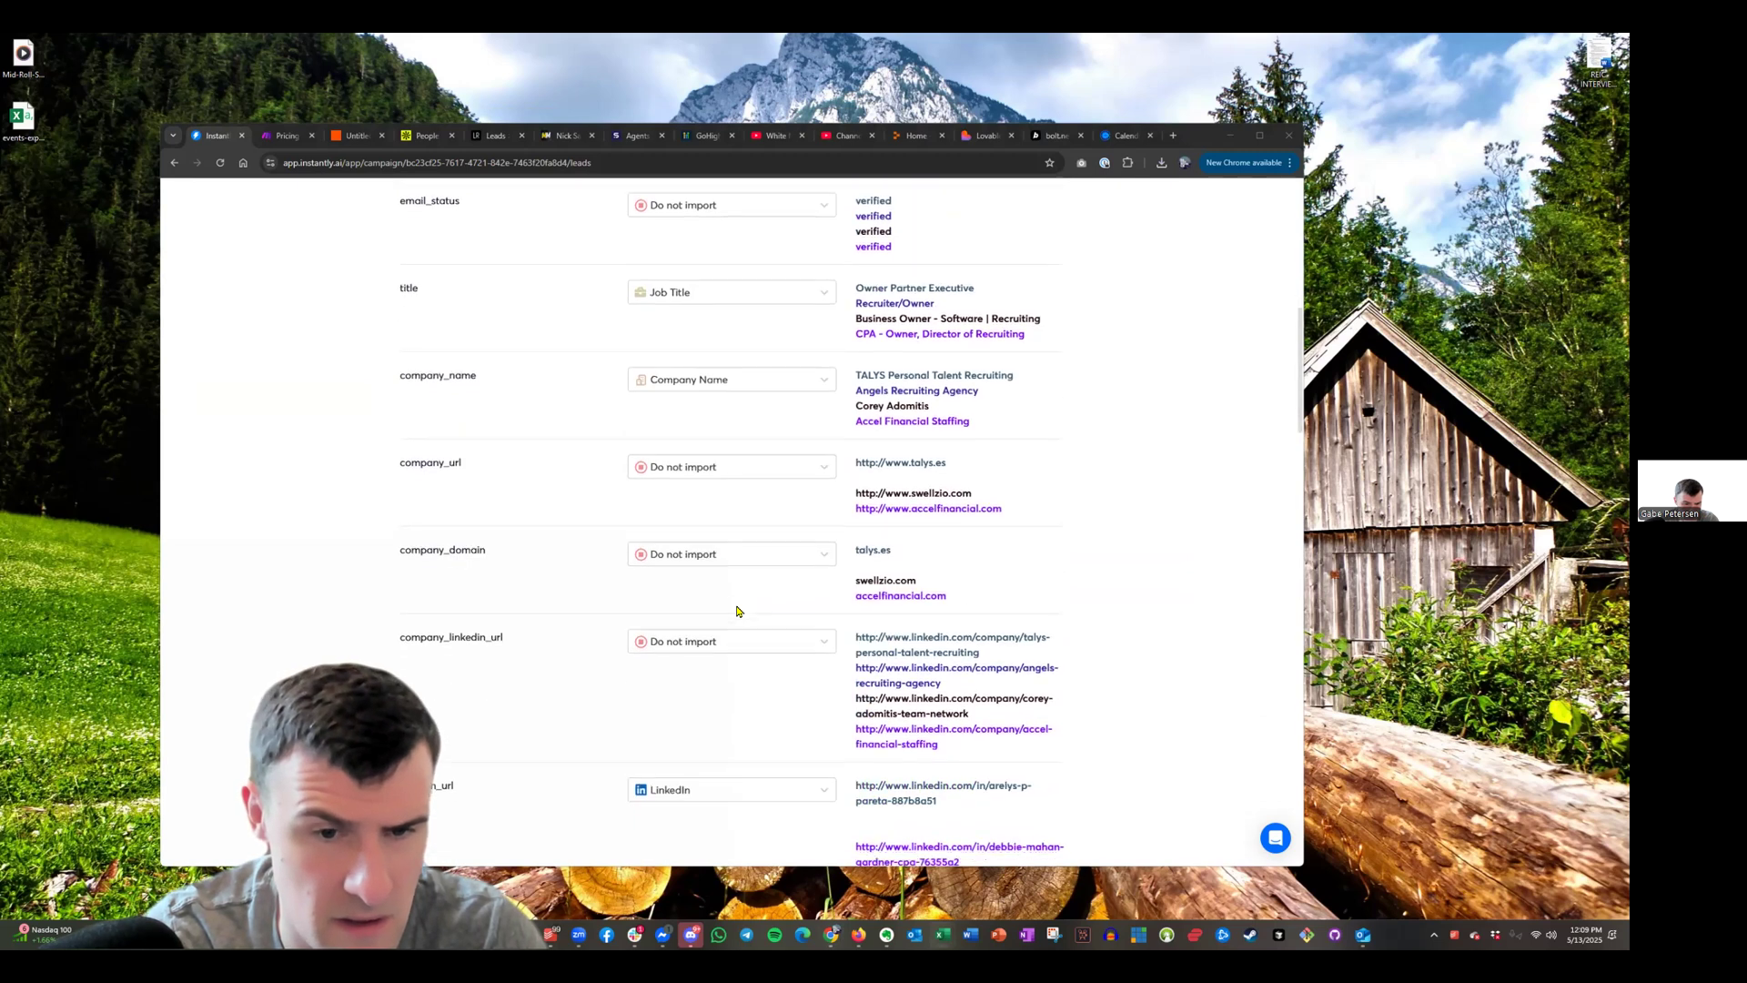
pyautogui.scroll(3, 783, 639)
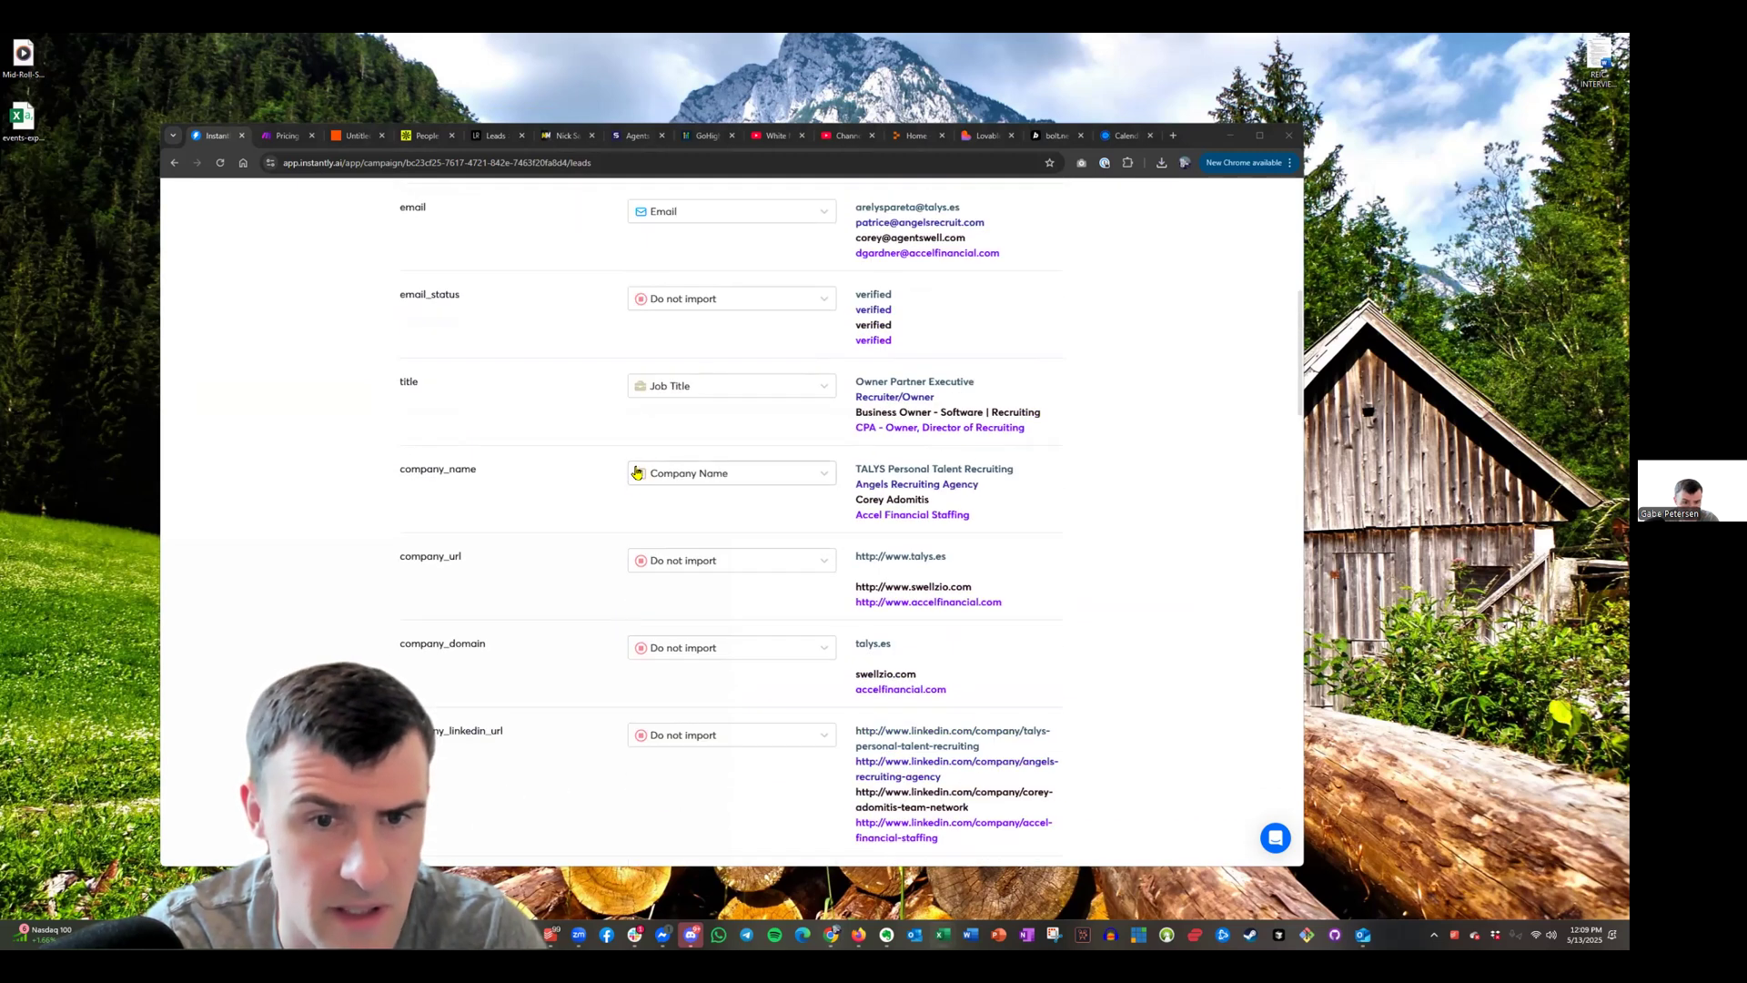
pyautogui.click(752, 561)
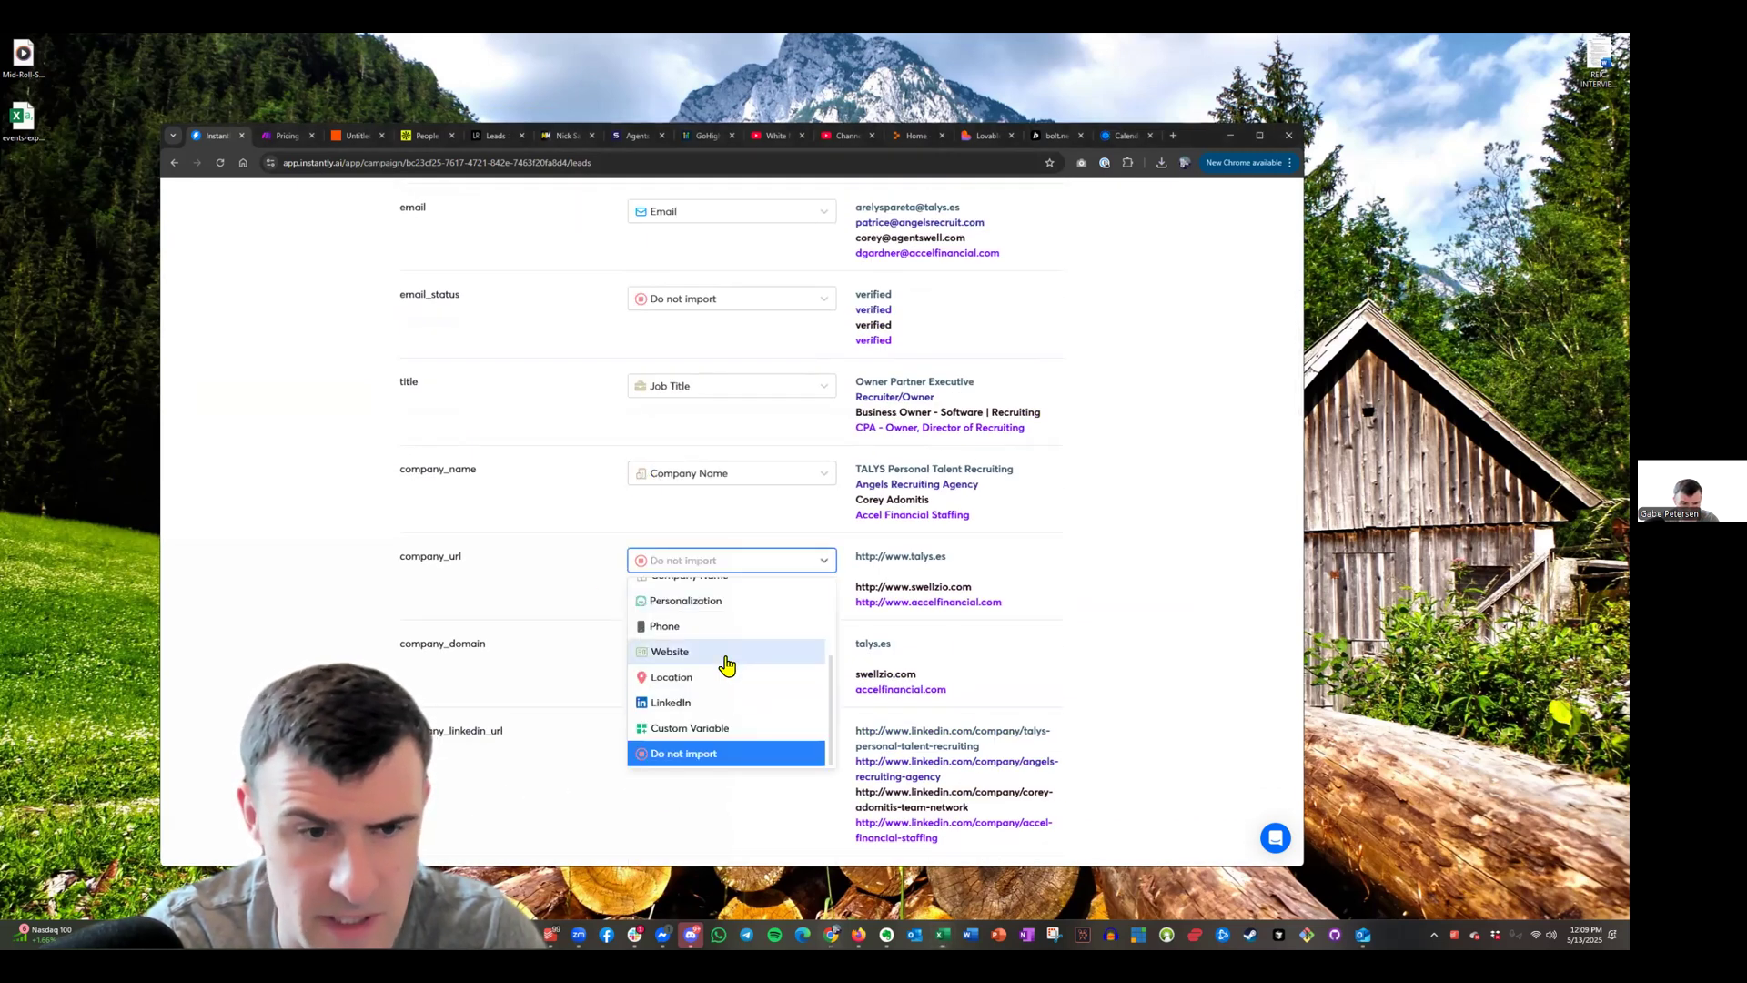
pyautogui.click(728, 661)
pyautogui.click(531, 613)
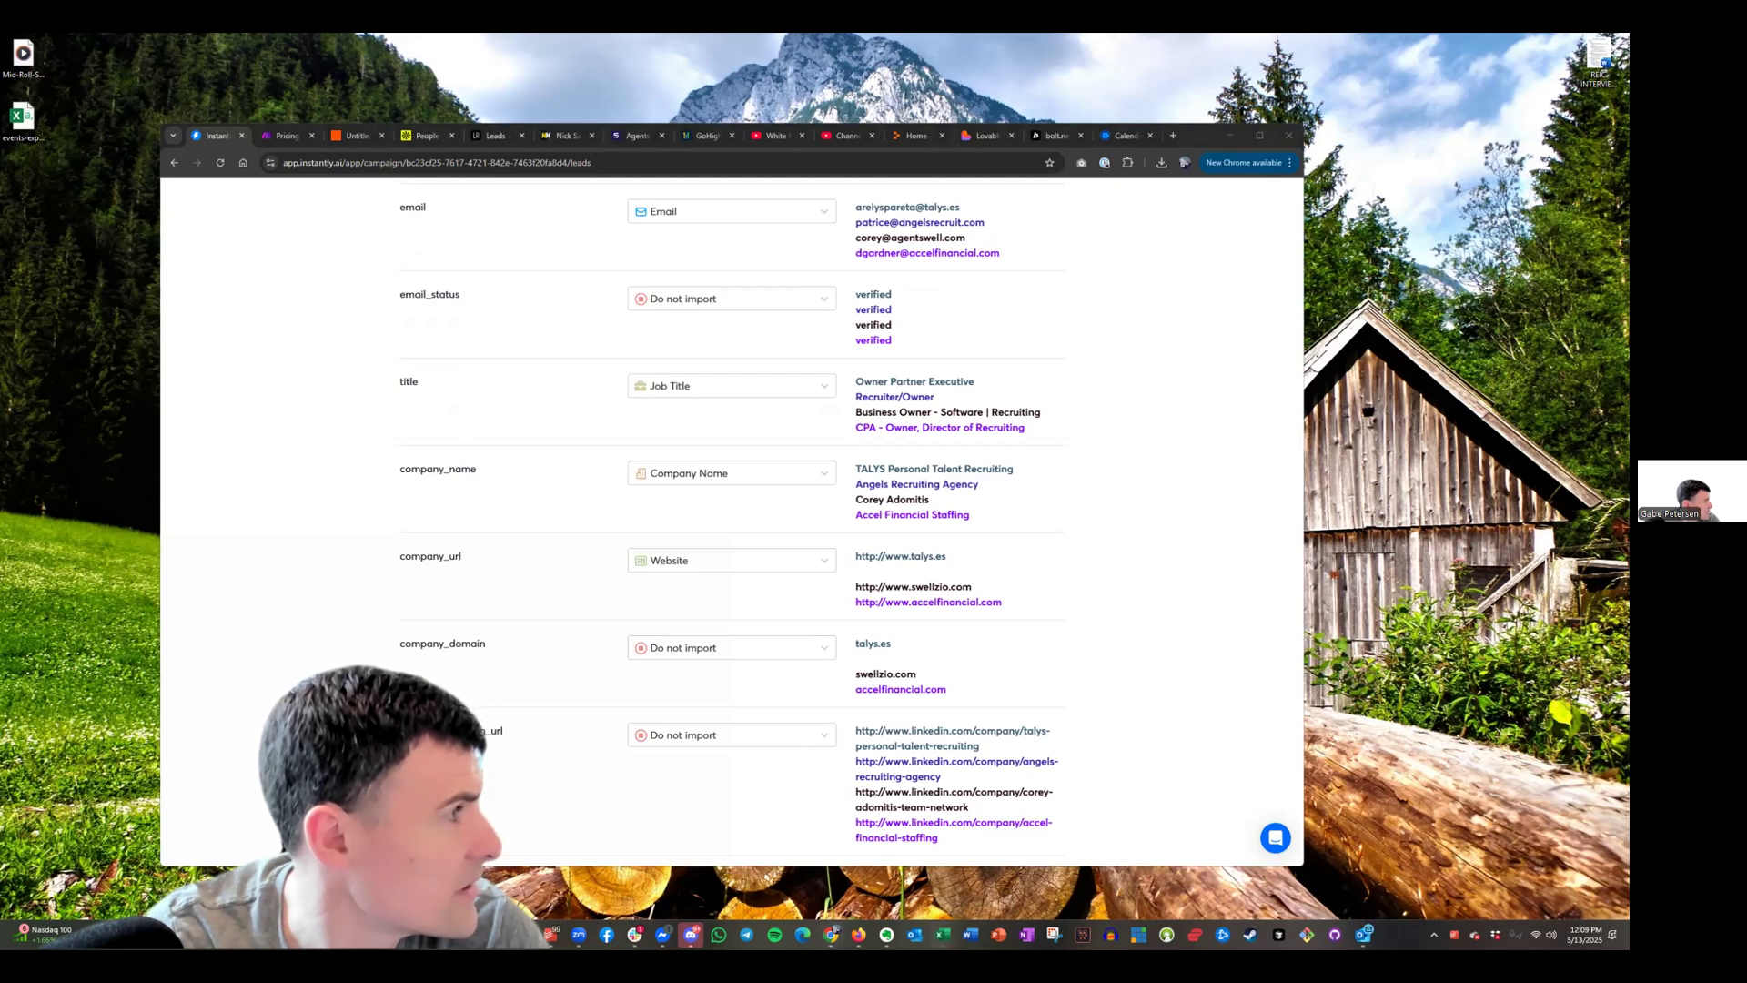
# Map sanitized_phone_number to Phone, leave phone_number unimported, and confirm 552 rows
pyautogui.scroll(-5, 741, 612)
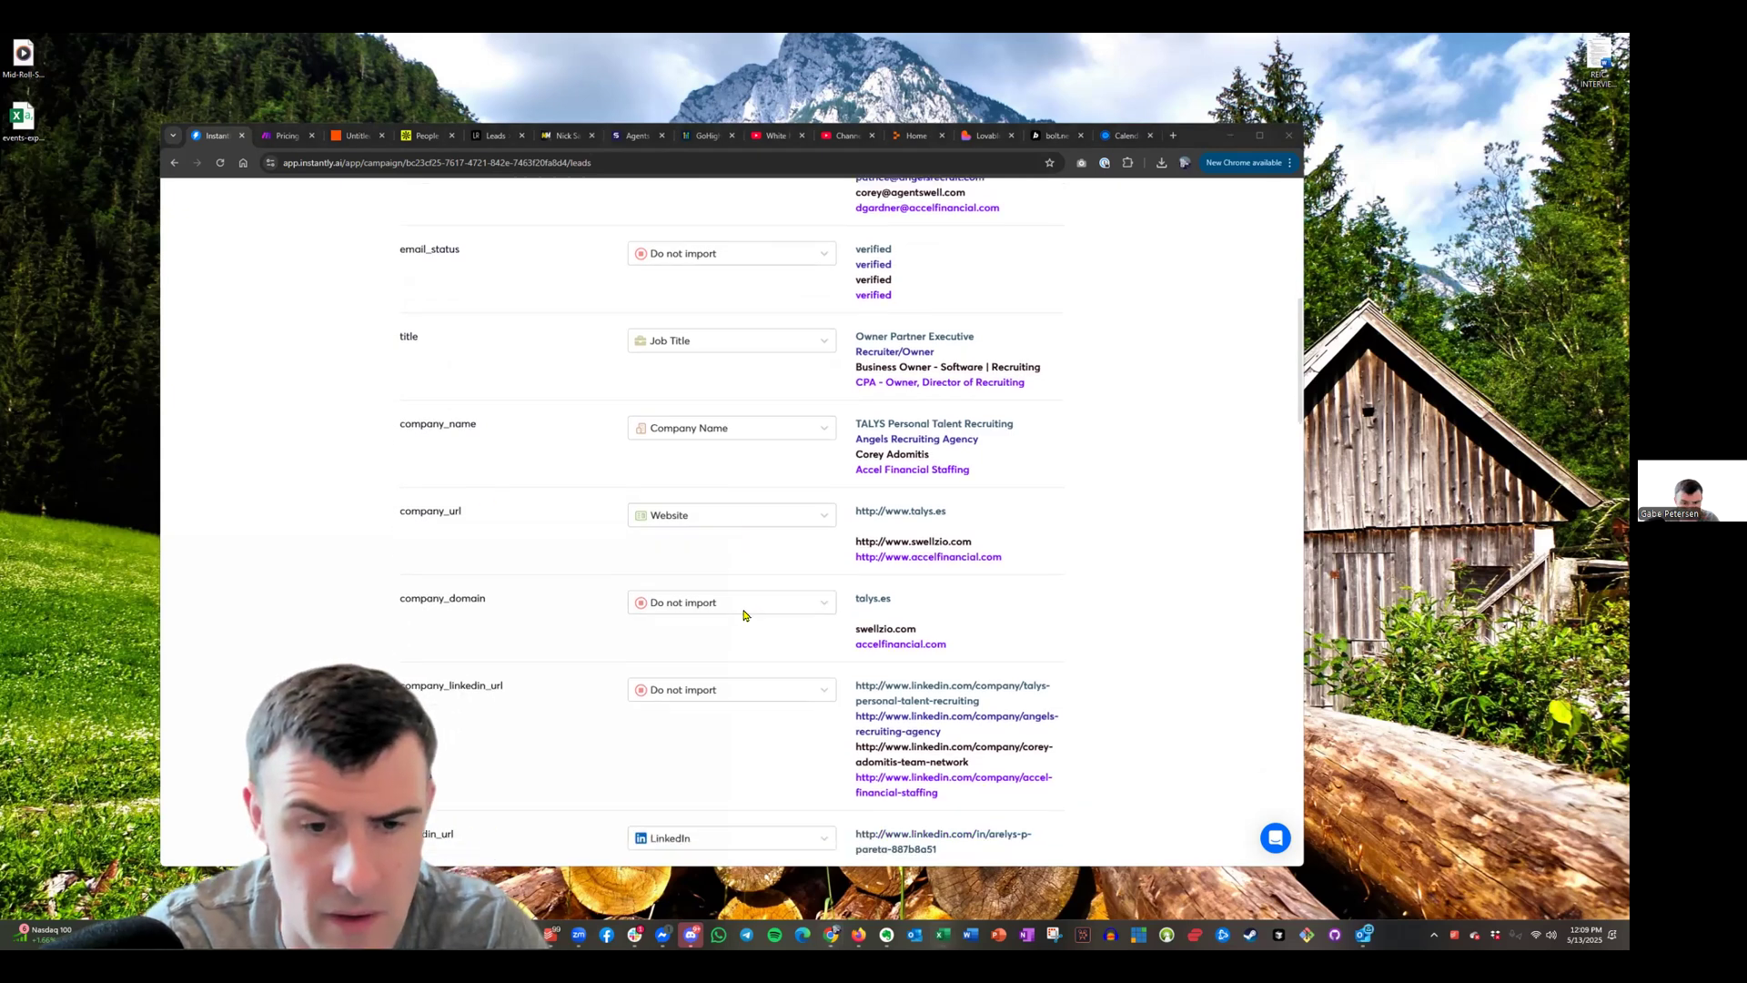
pyautogui.scroll(-7, 658, 556)
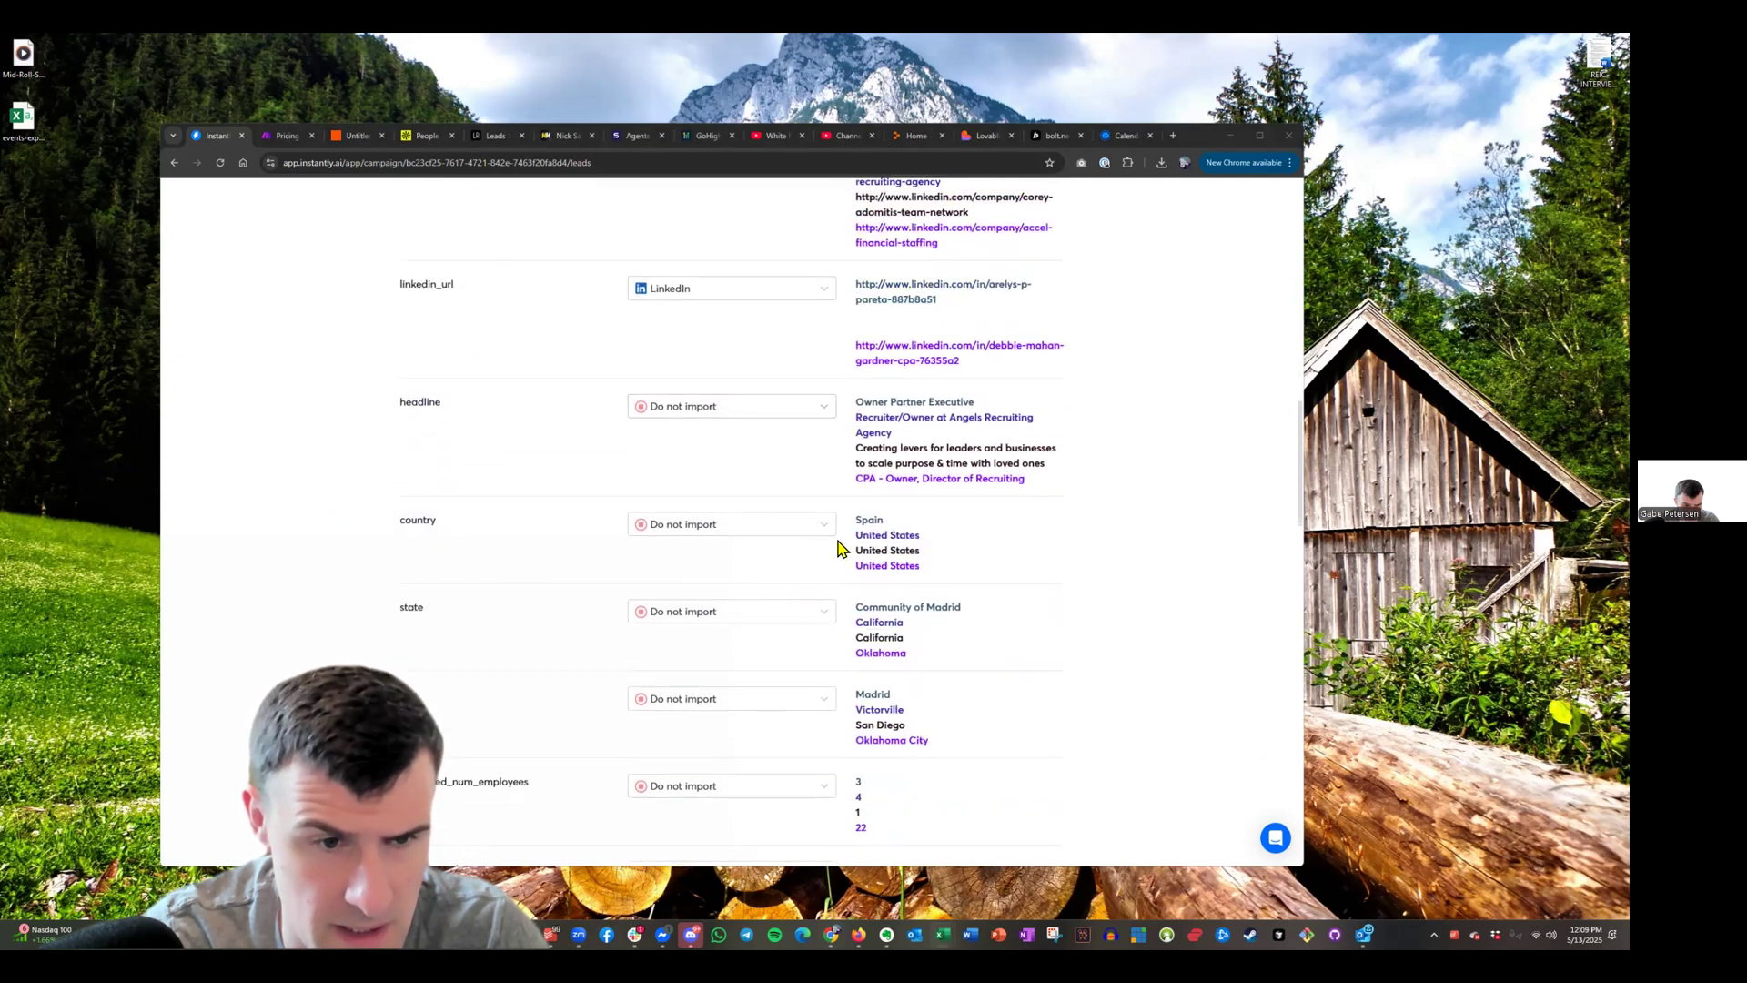
pyautogui.scroll(-2, 495, 527)
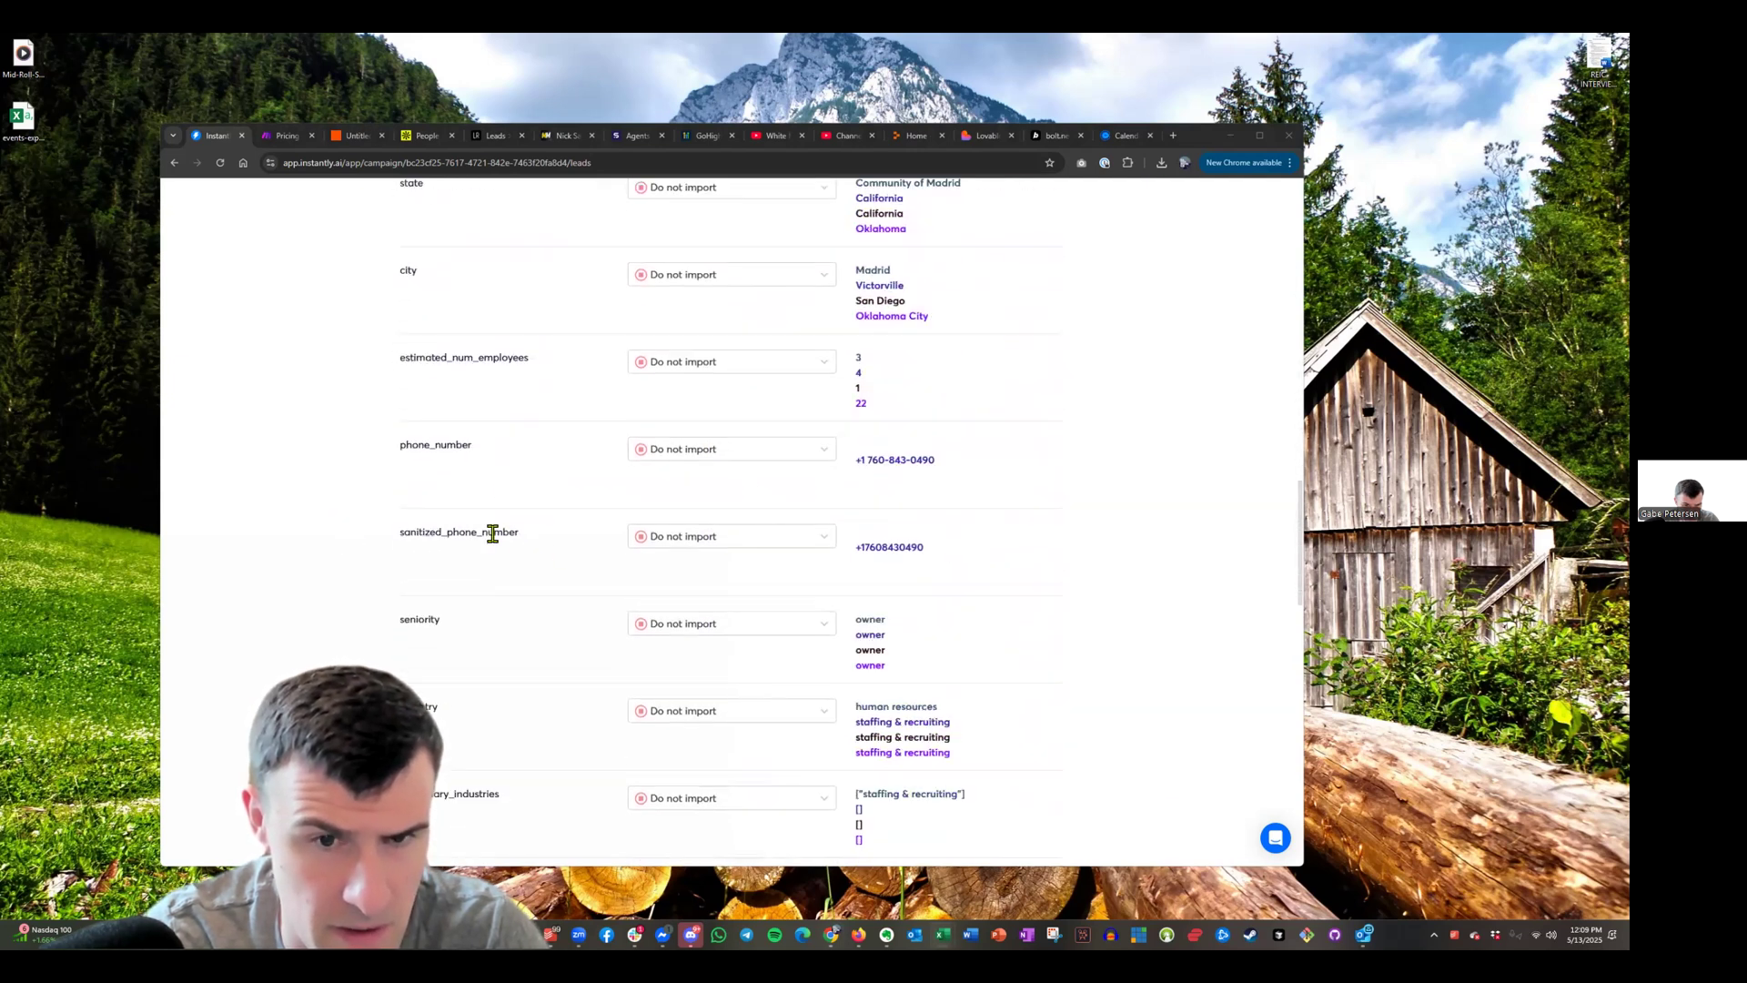
pyautogui.click(717, 452)
pyautogui.scroll(1, 724, 589)
pyautogui.click(713, 604)
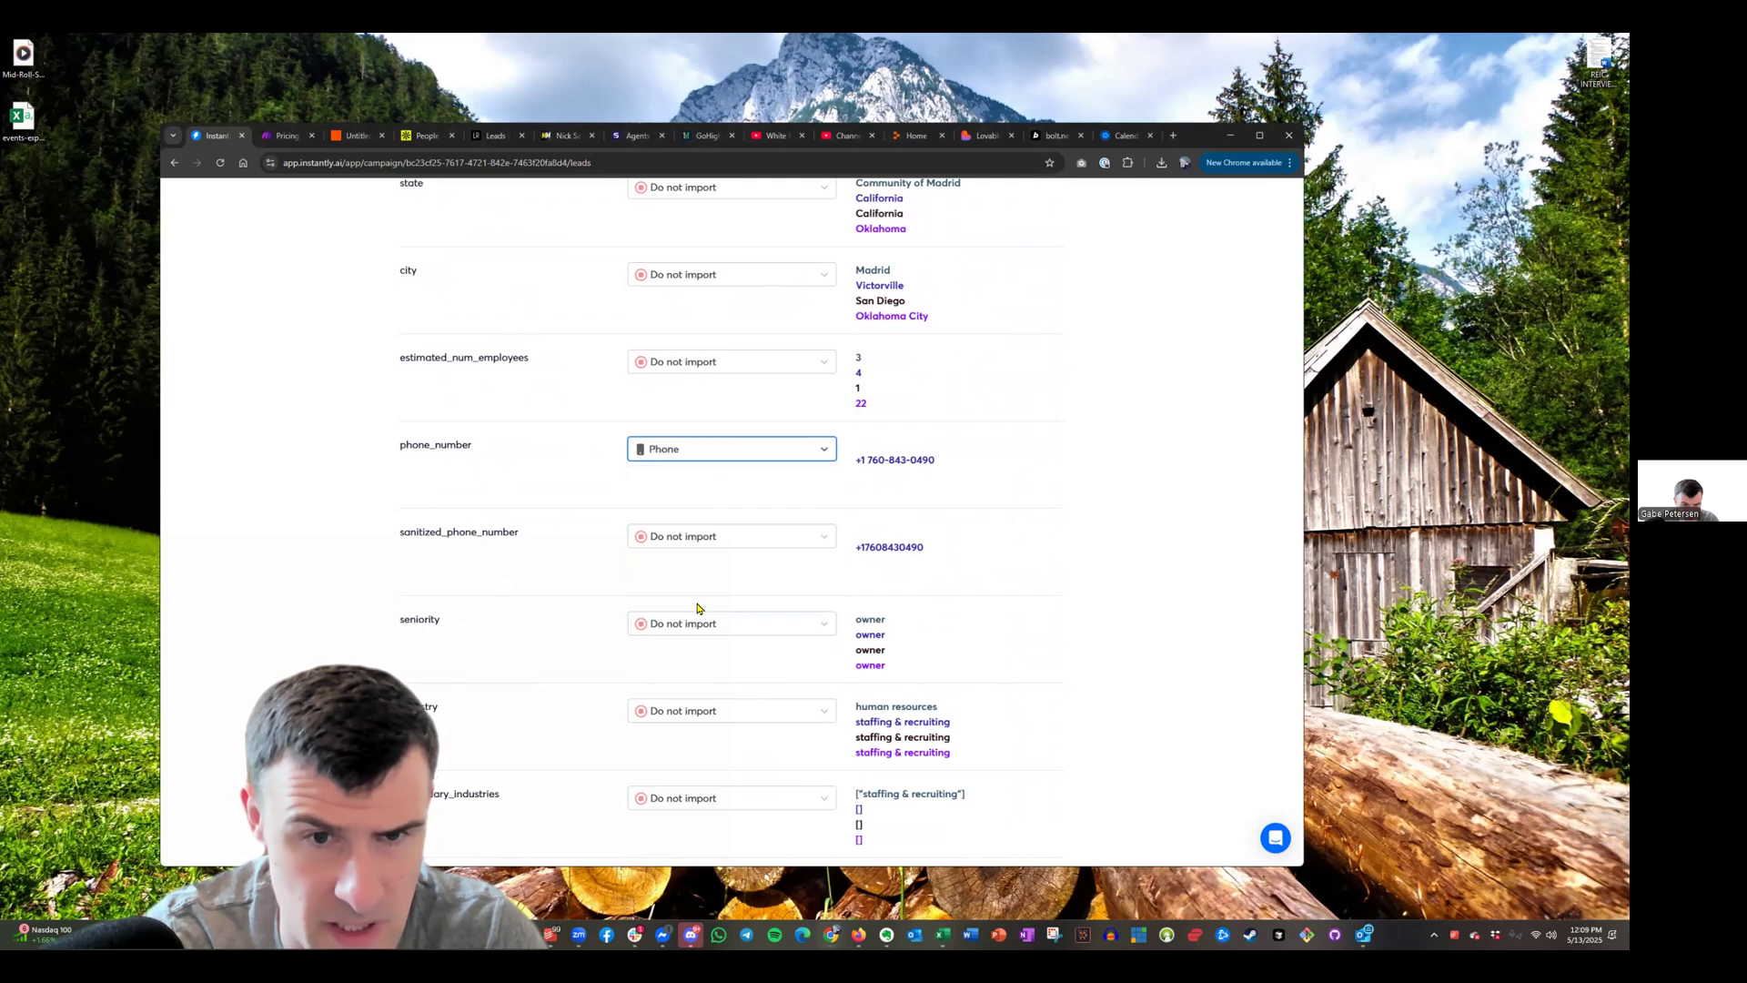
pyautogui.click(710, 455)
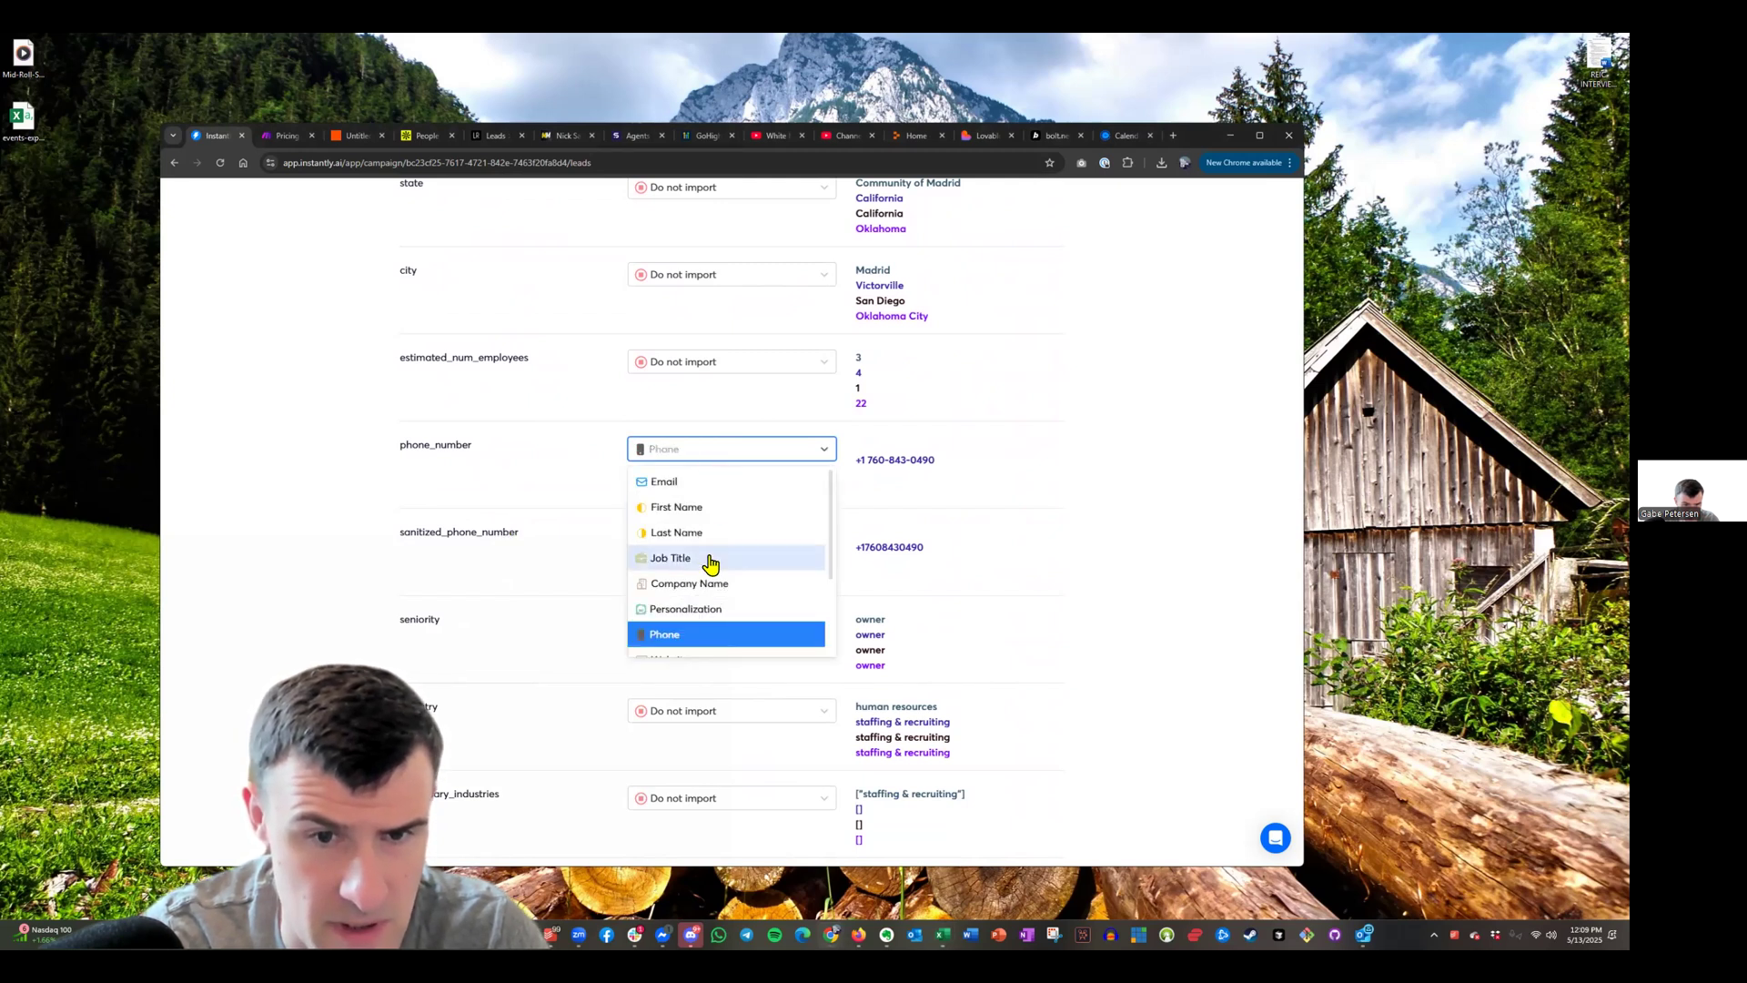
pyautogui.scroll(-1, 711, 563)
pyautogui.click(684, 641)
pyautogui.click(688, 537)
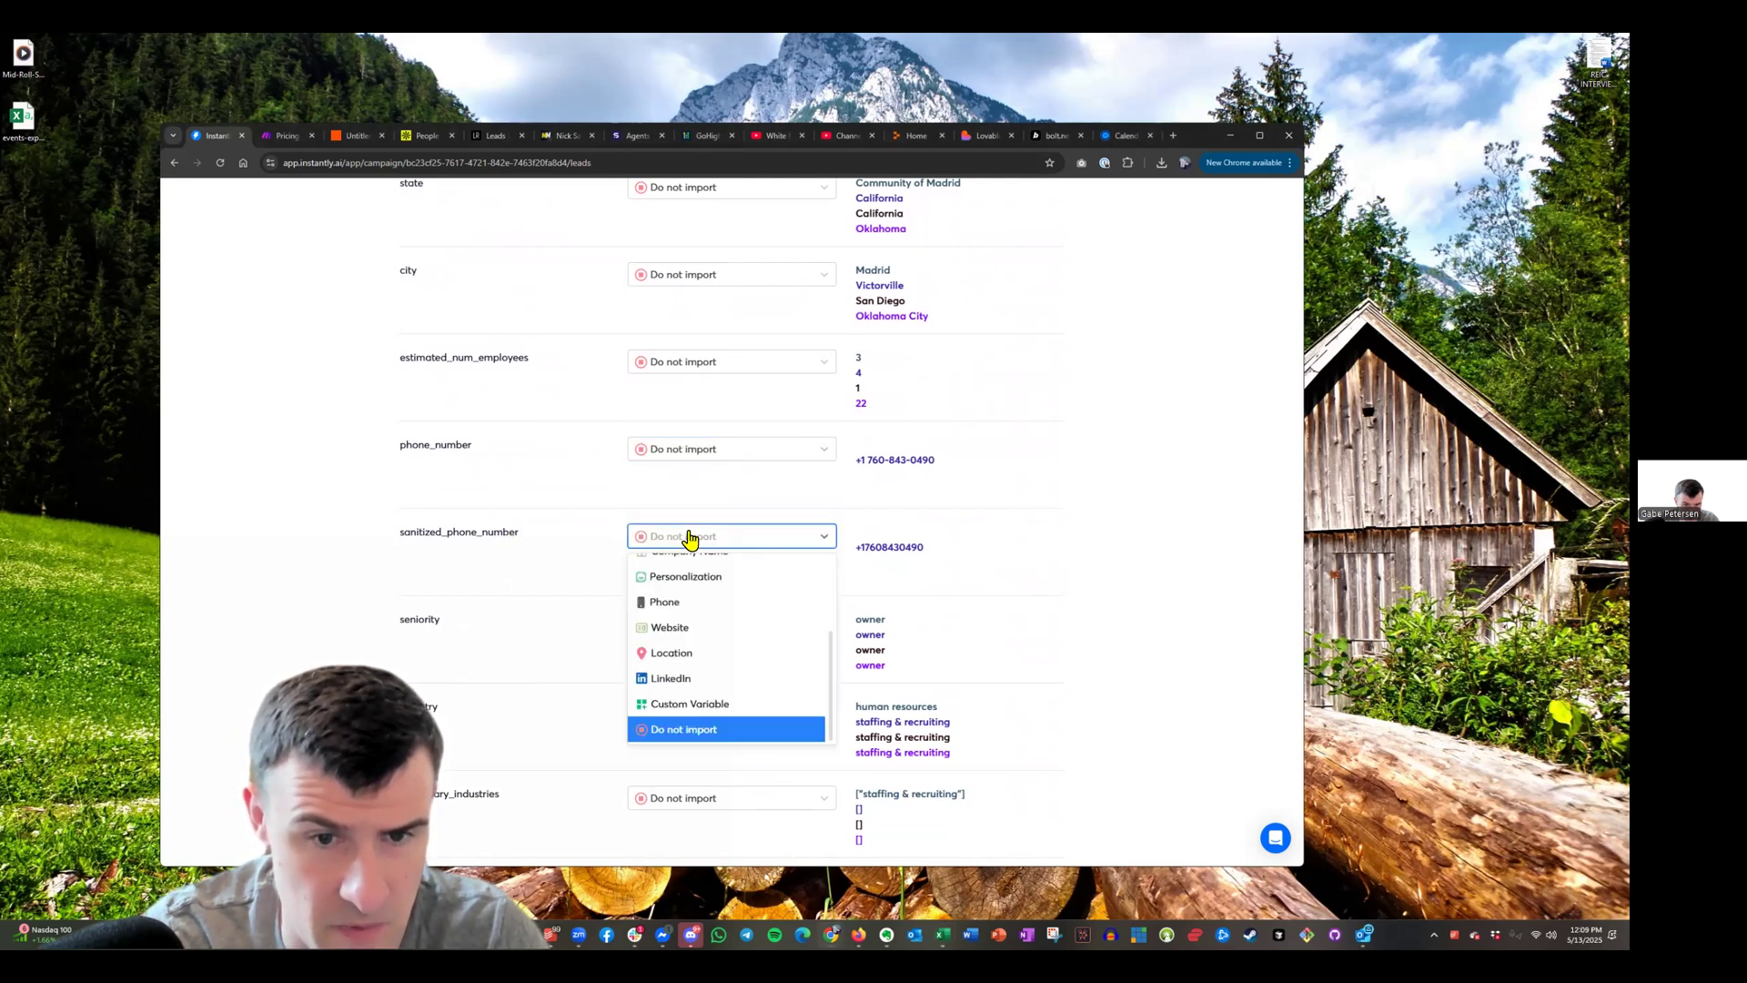
pyautogui.click(696, 596)
pyautogui.scroll(-1, 546, 605)
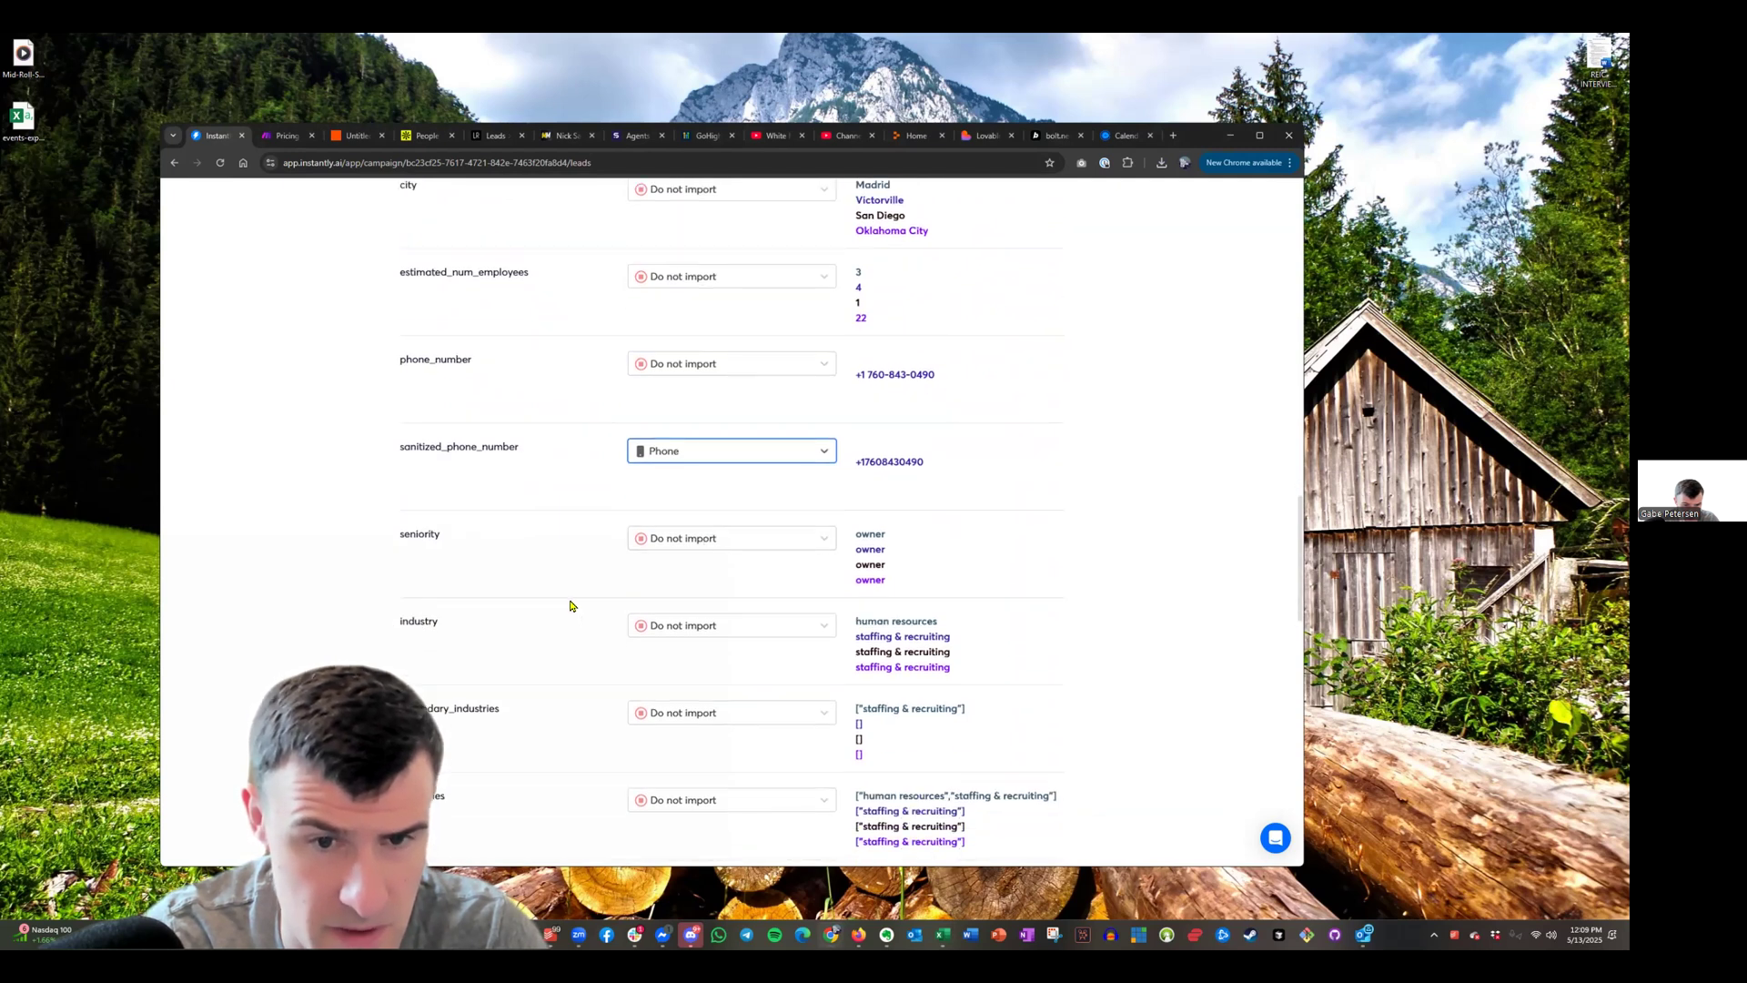
pyautogui.scroll(-3, 427, 510)
pyautogui.scroll(-8, 667, 586)
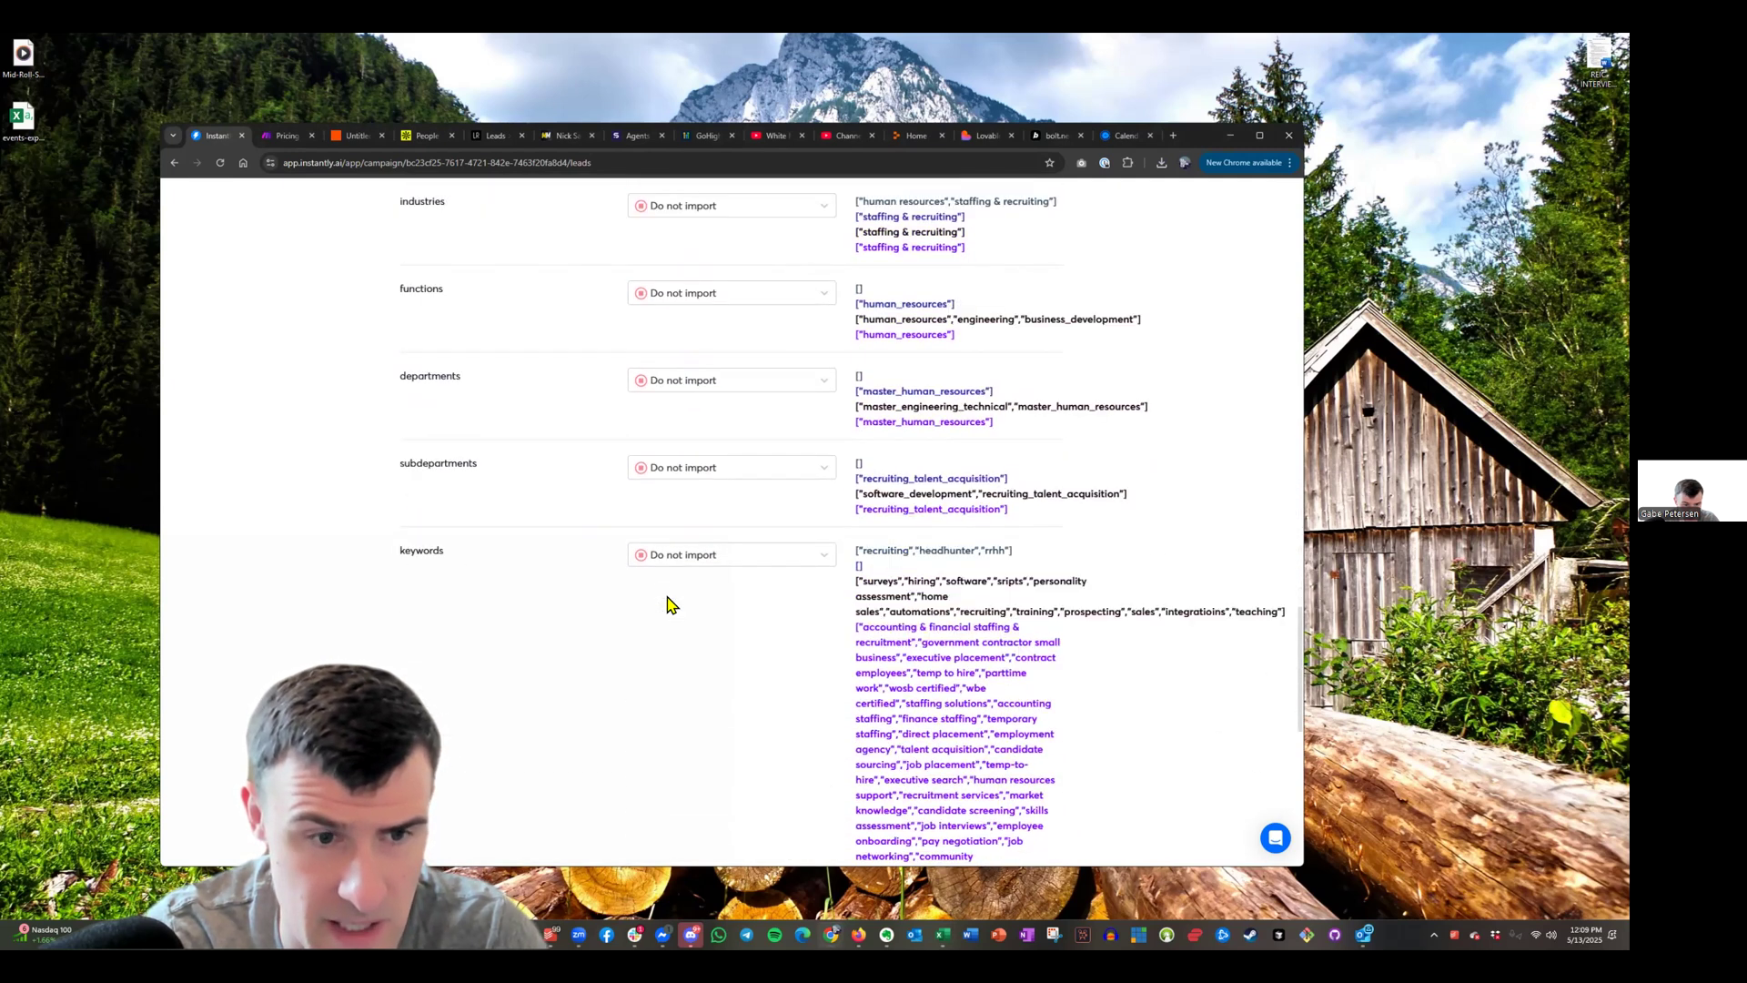
pyautogui.scroll(-5, 670, 605)
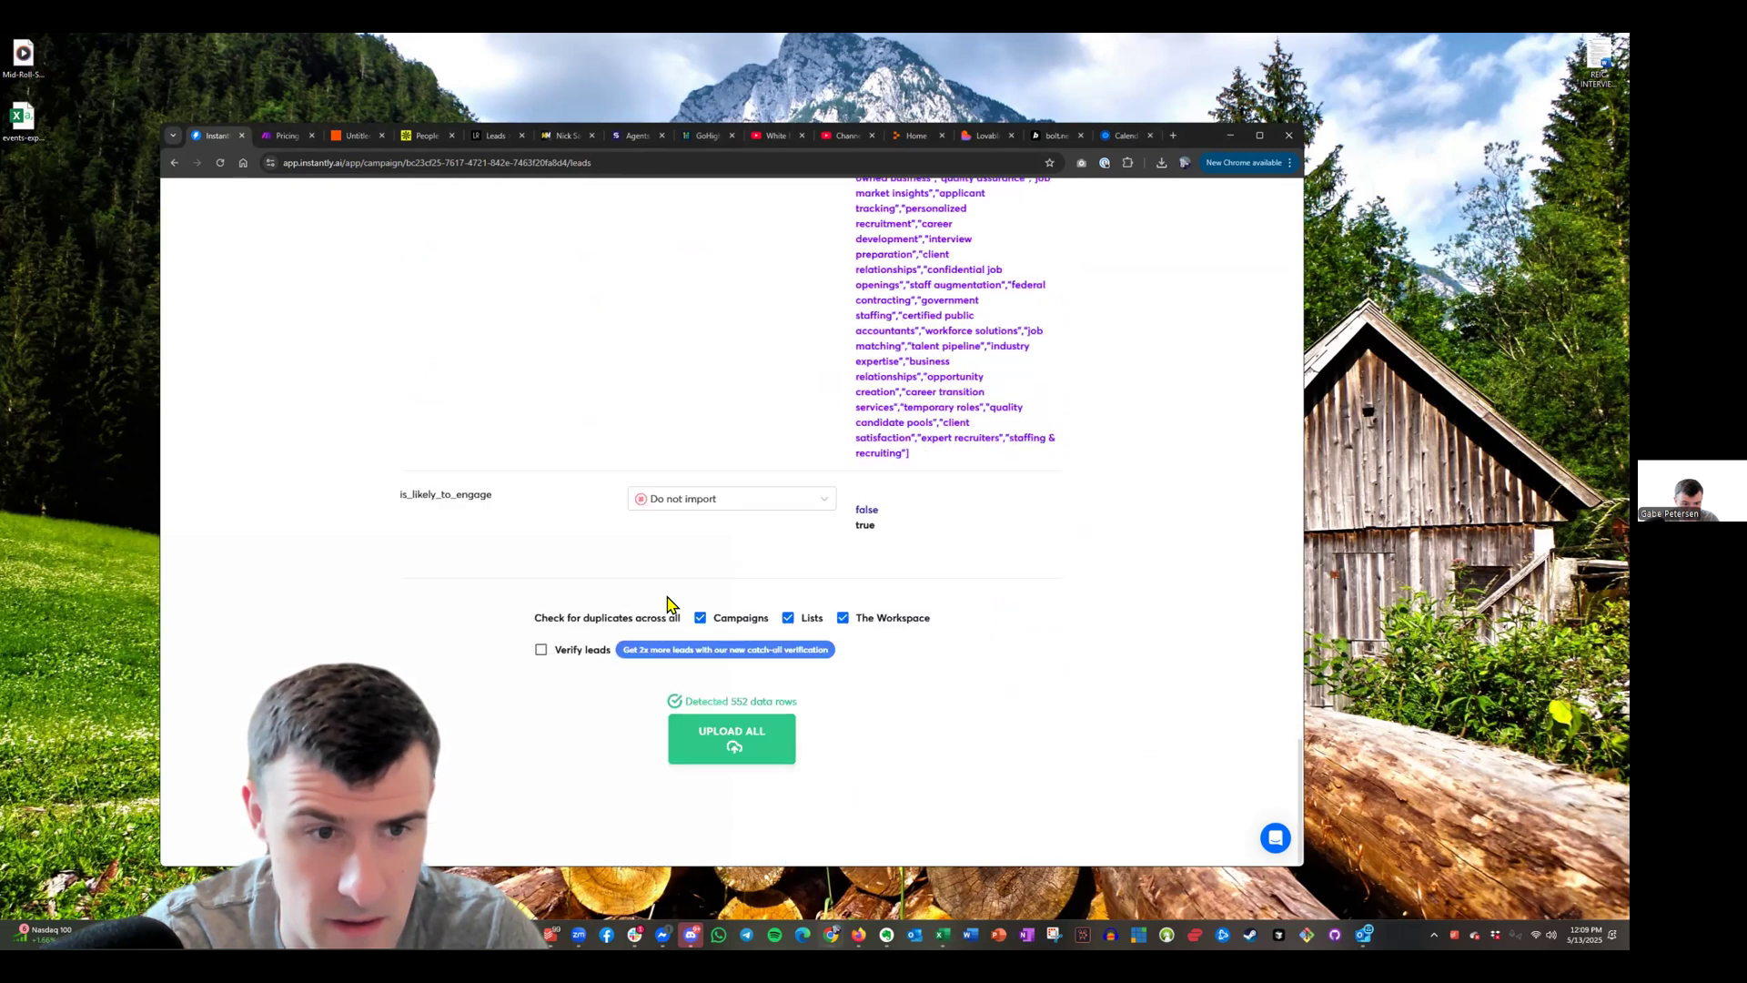
# Upload all 540 mapped contacts into the We Build Dashboards for Recruiters campaign, confirming the prompt
pyautogui.click(742, 741)
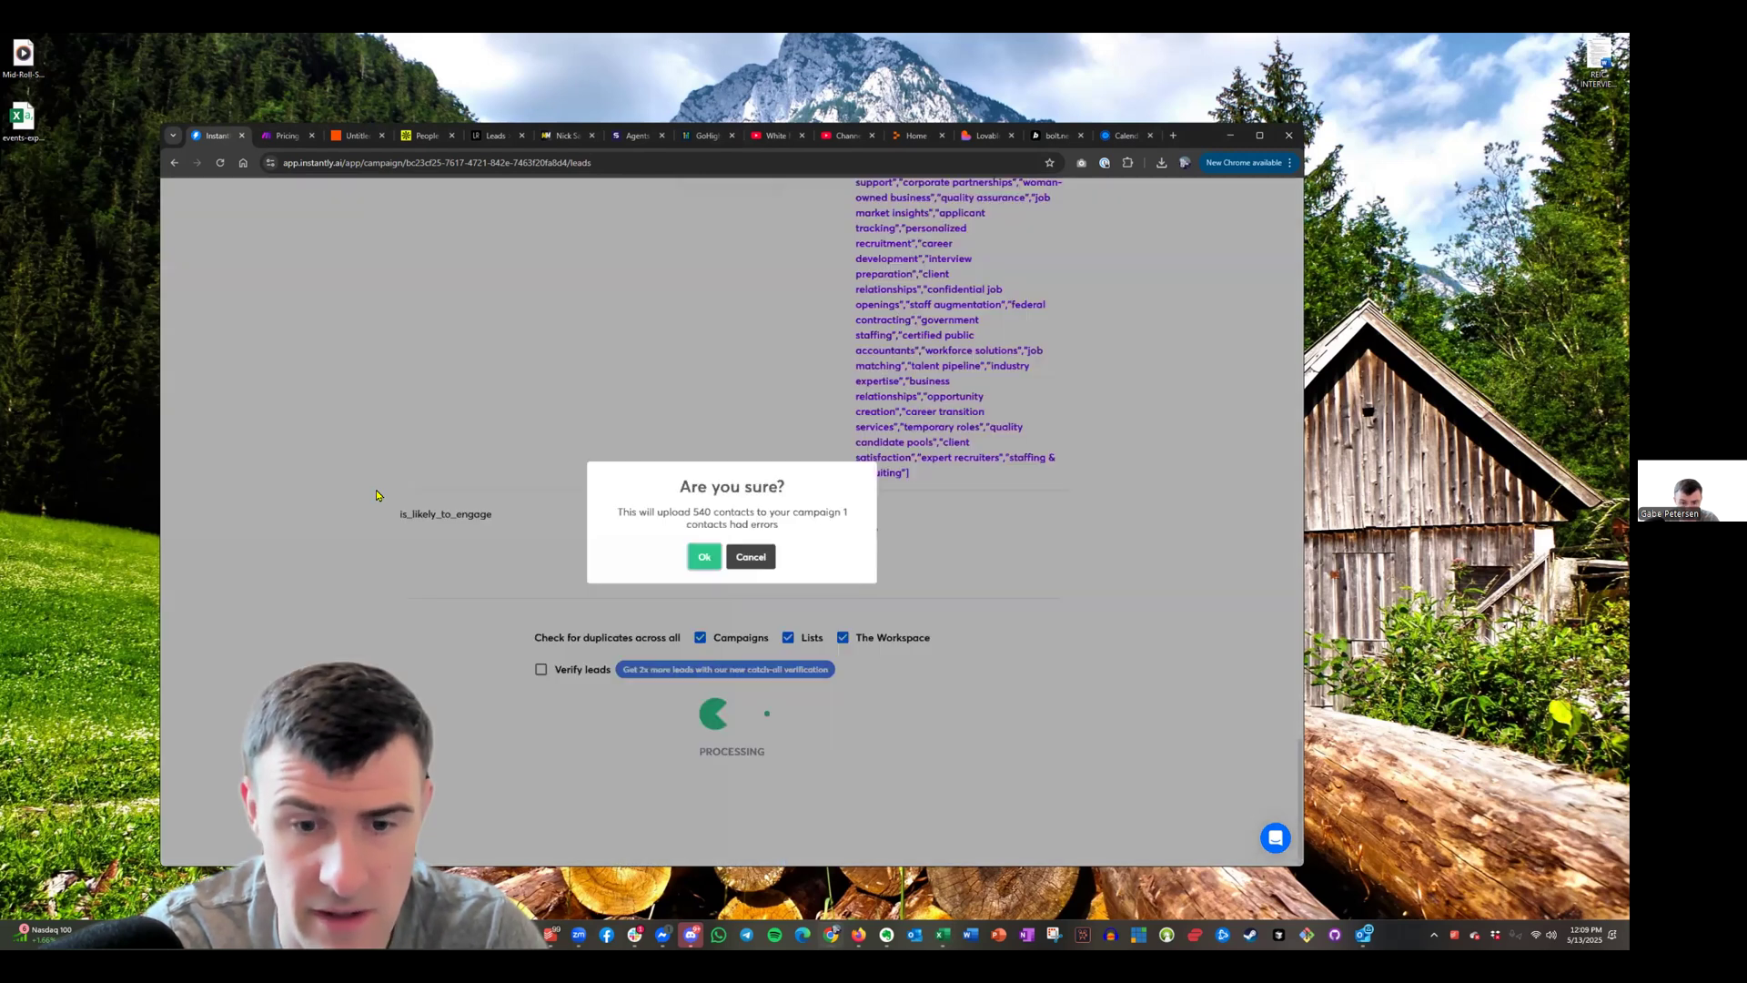
pyautogui.click(709, 553)
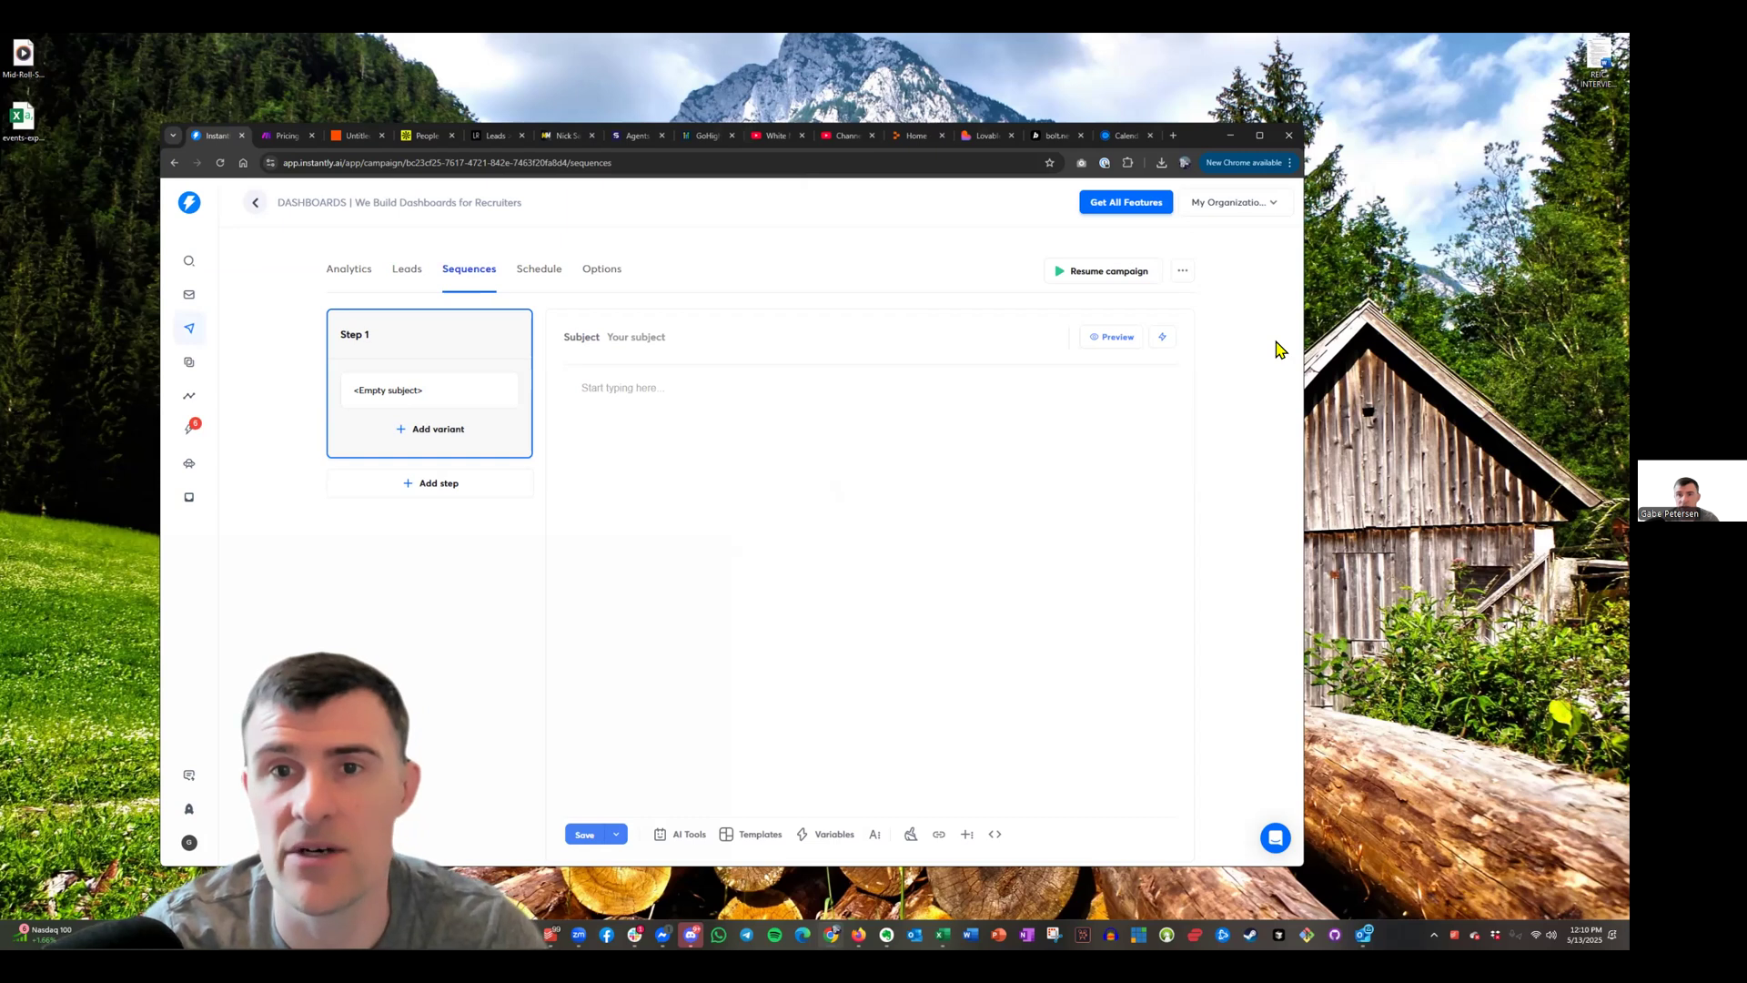
# Leave Instantly, bring the Lovable data-flow-insights-builder window forward, then minimize it to reveal Claude
pyautogui.click(940, 91)
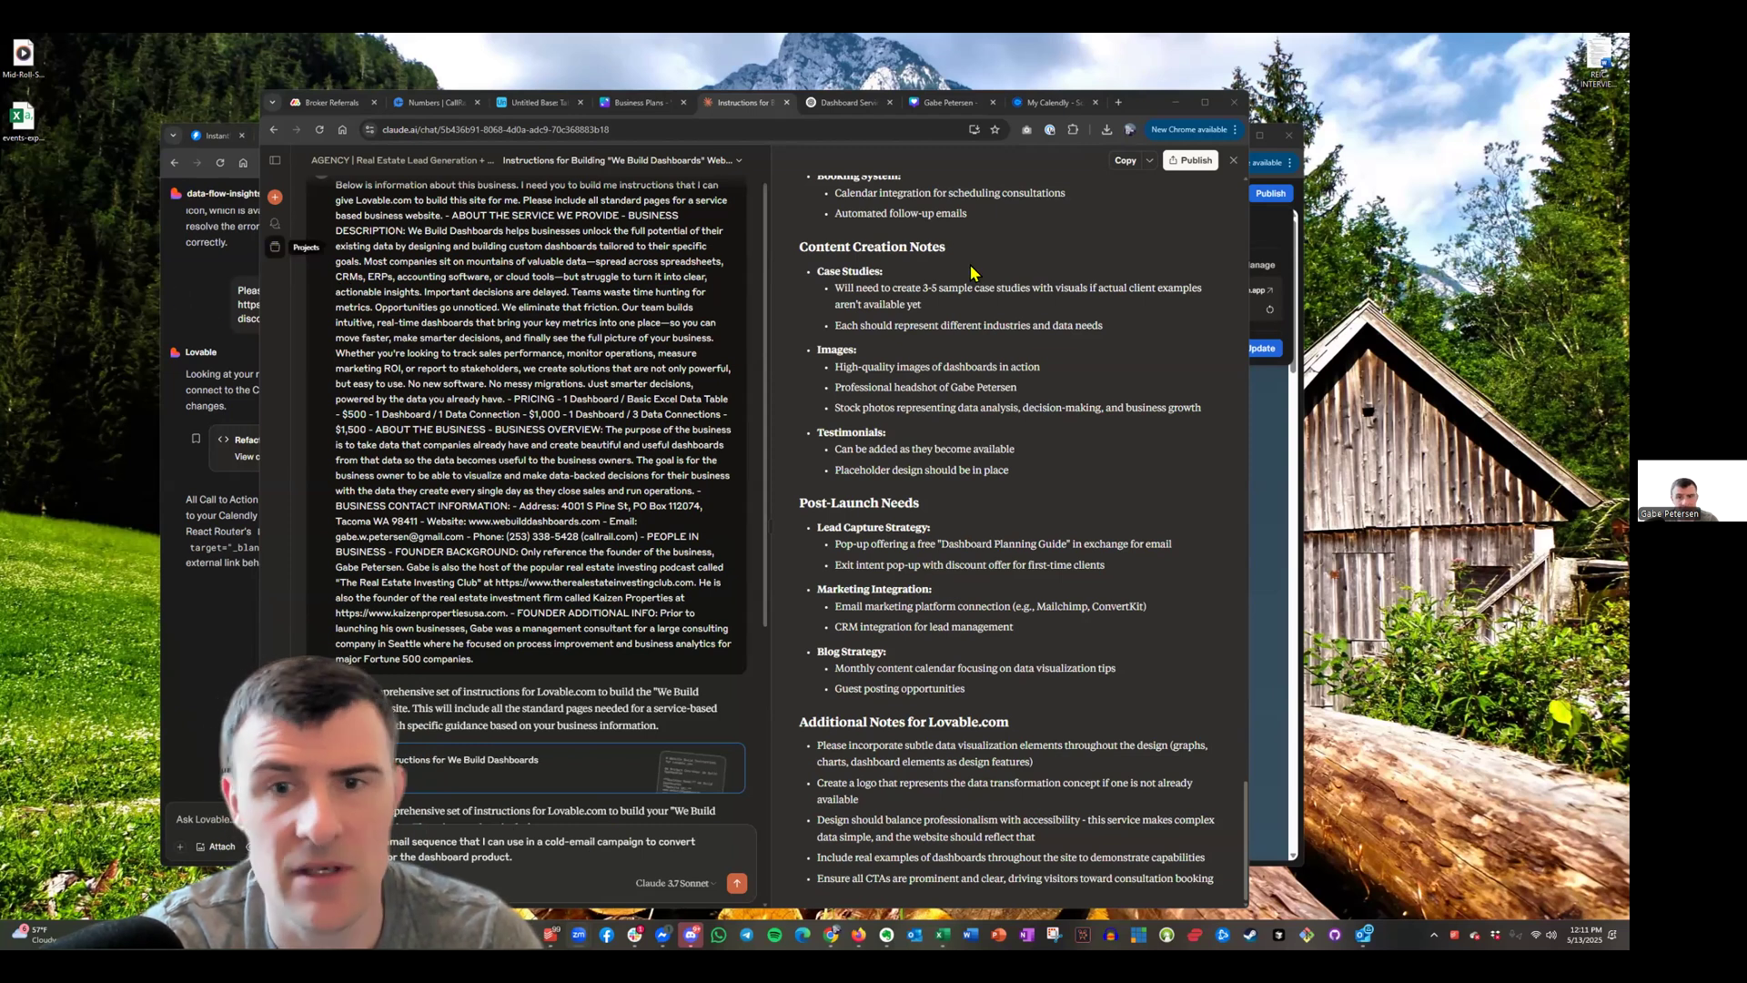
pyautogui.hotkey('alt', 'Tab')
pyautogui.click(1228, 136)
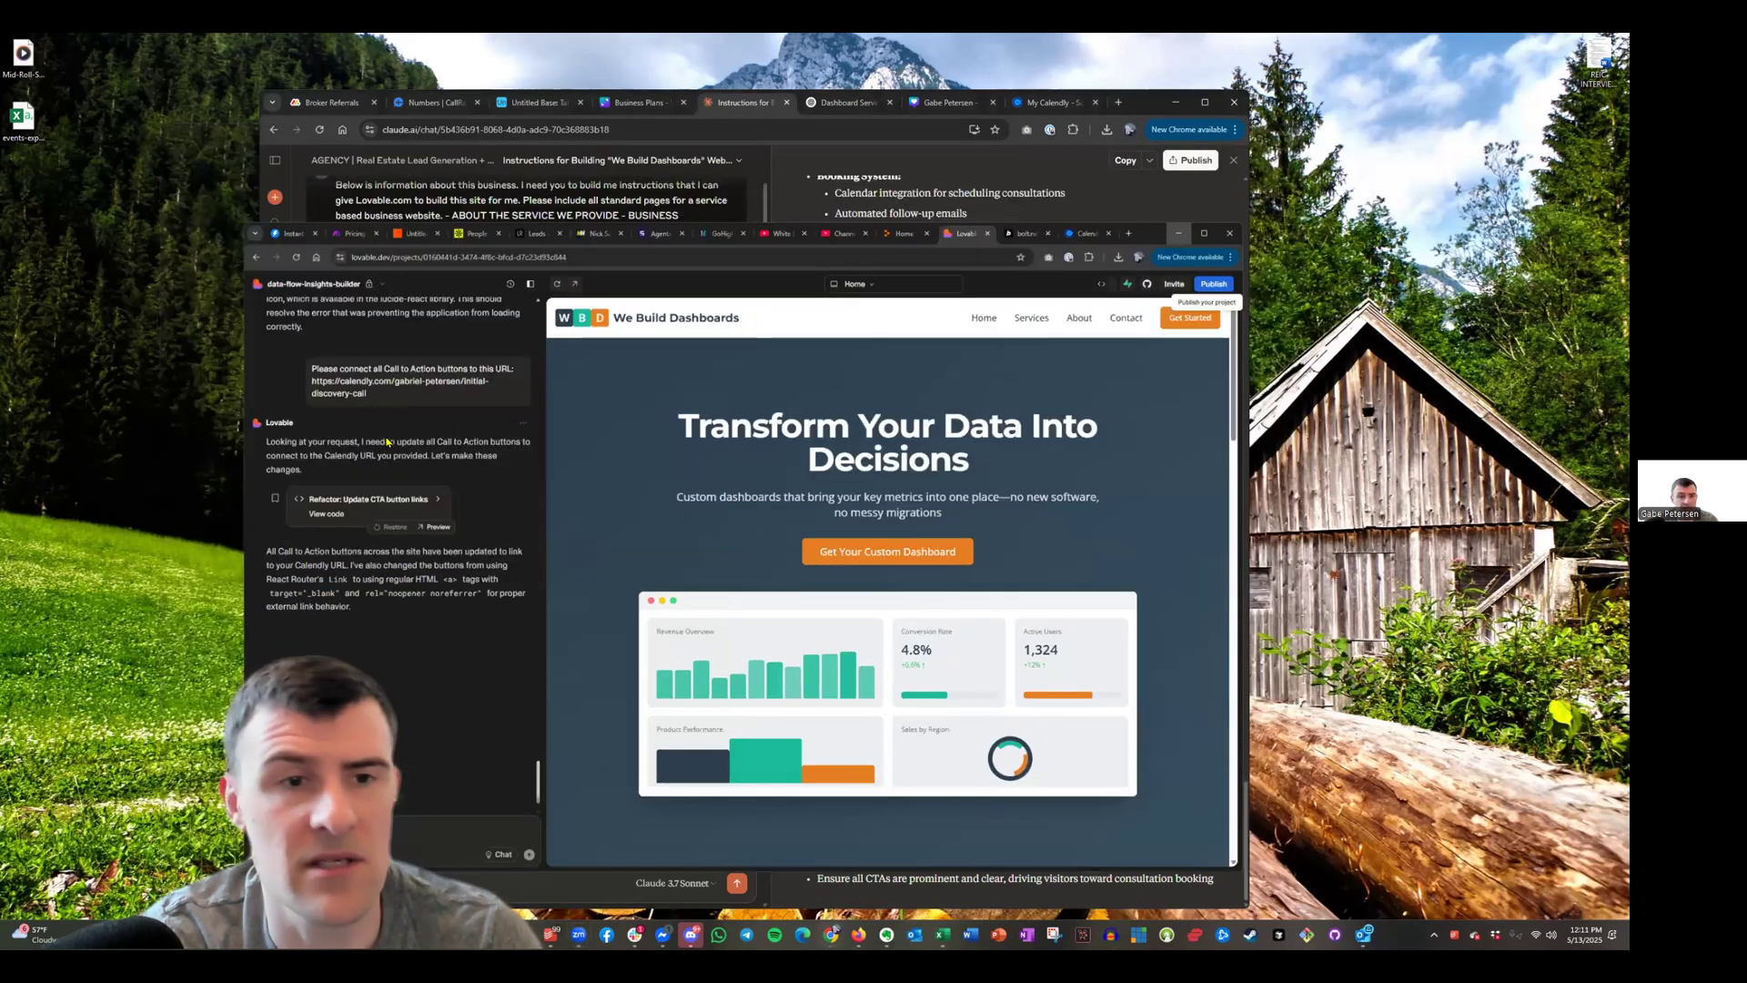
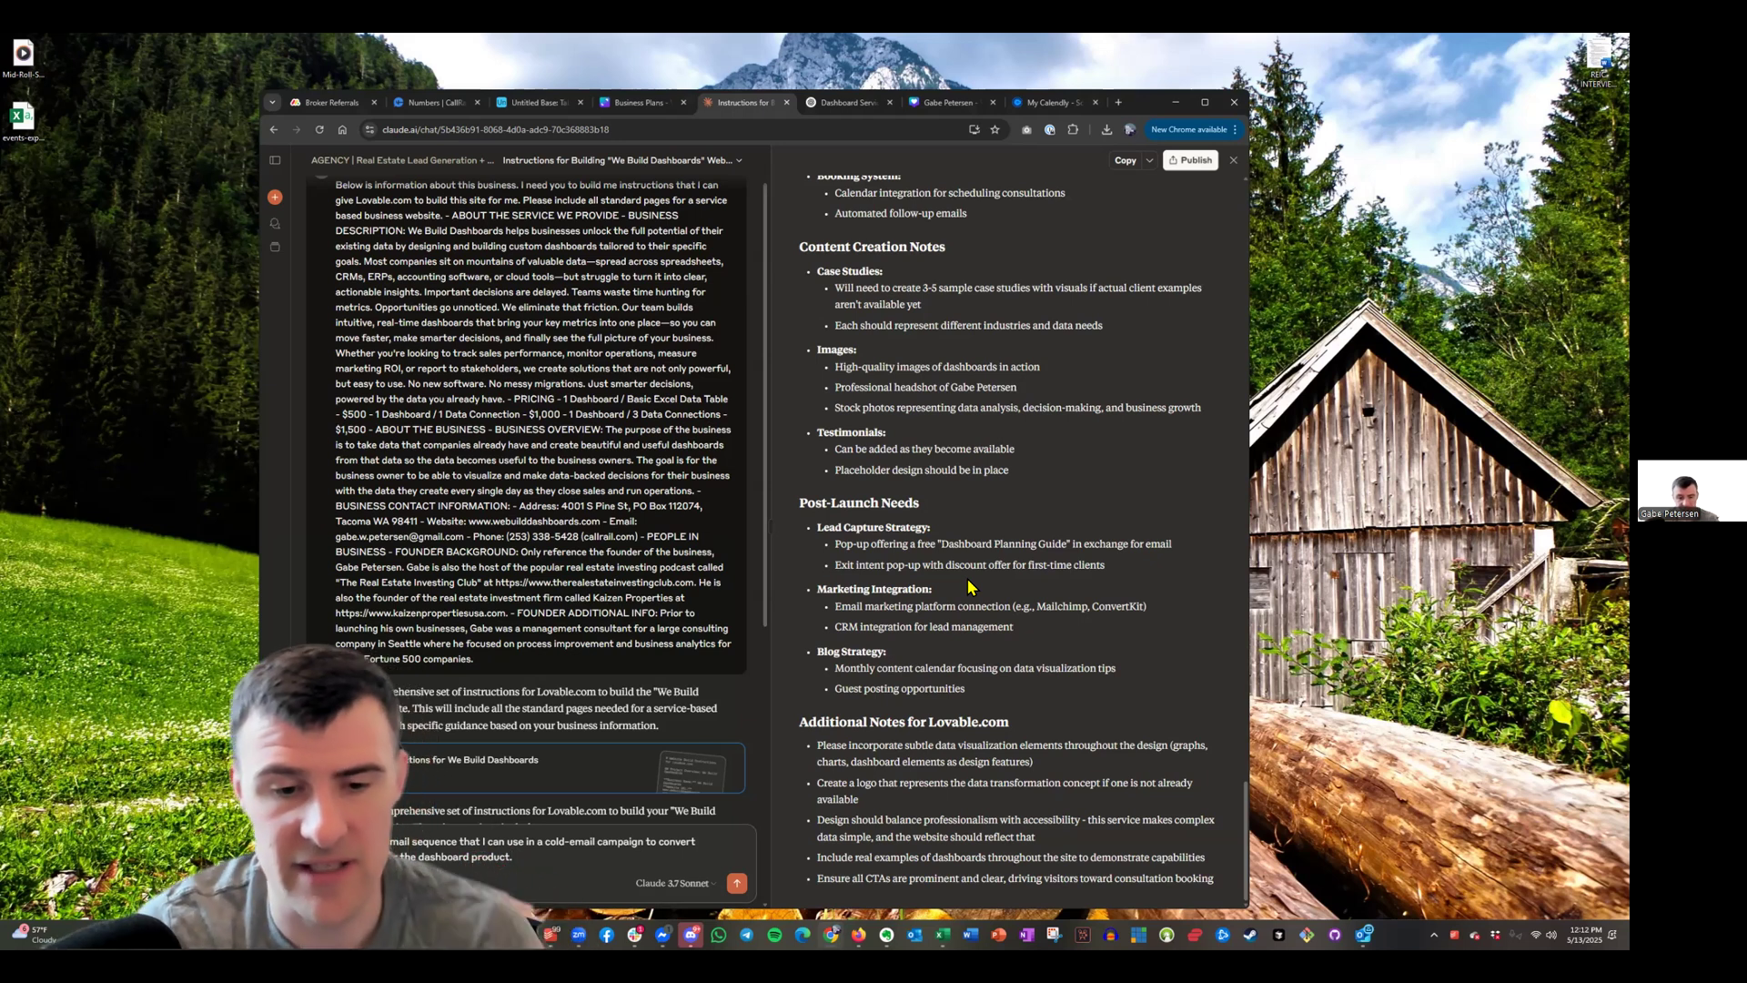
# Send the drafted message, look through other projects, and return to AGENCY | We Build Dashboards
pyautogui.press('Return')
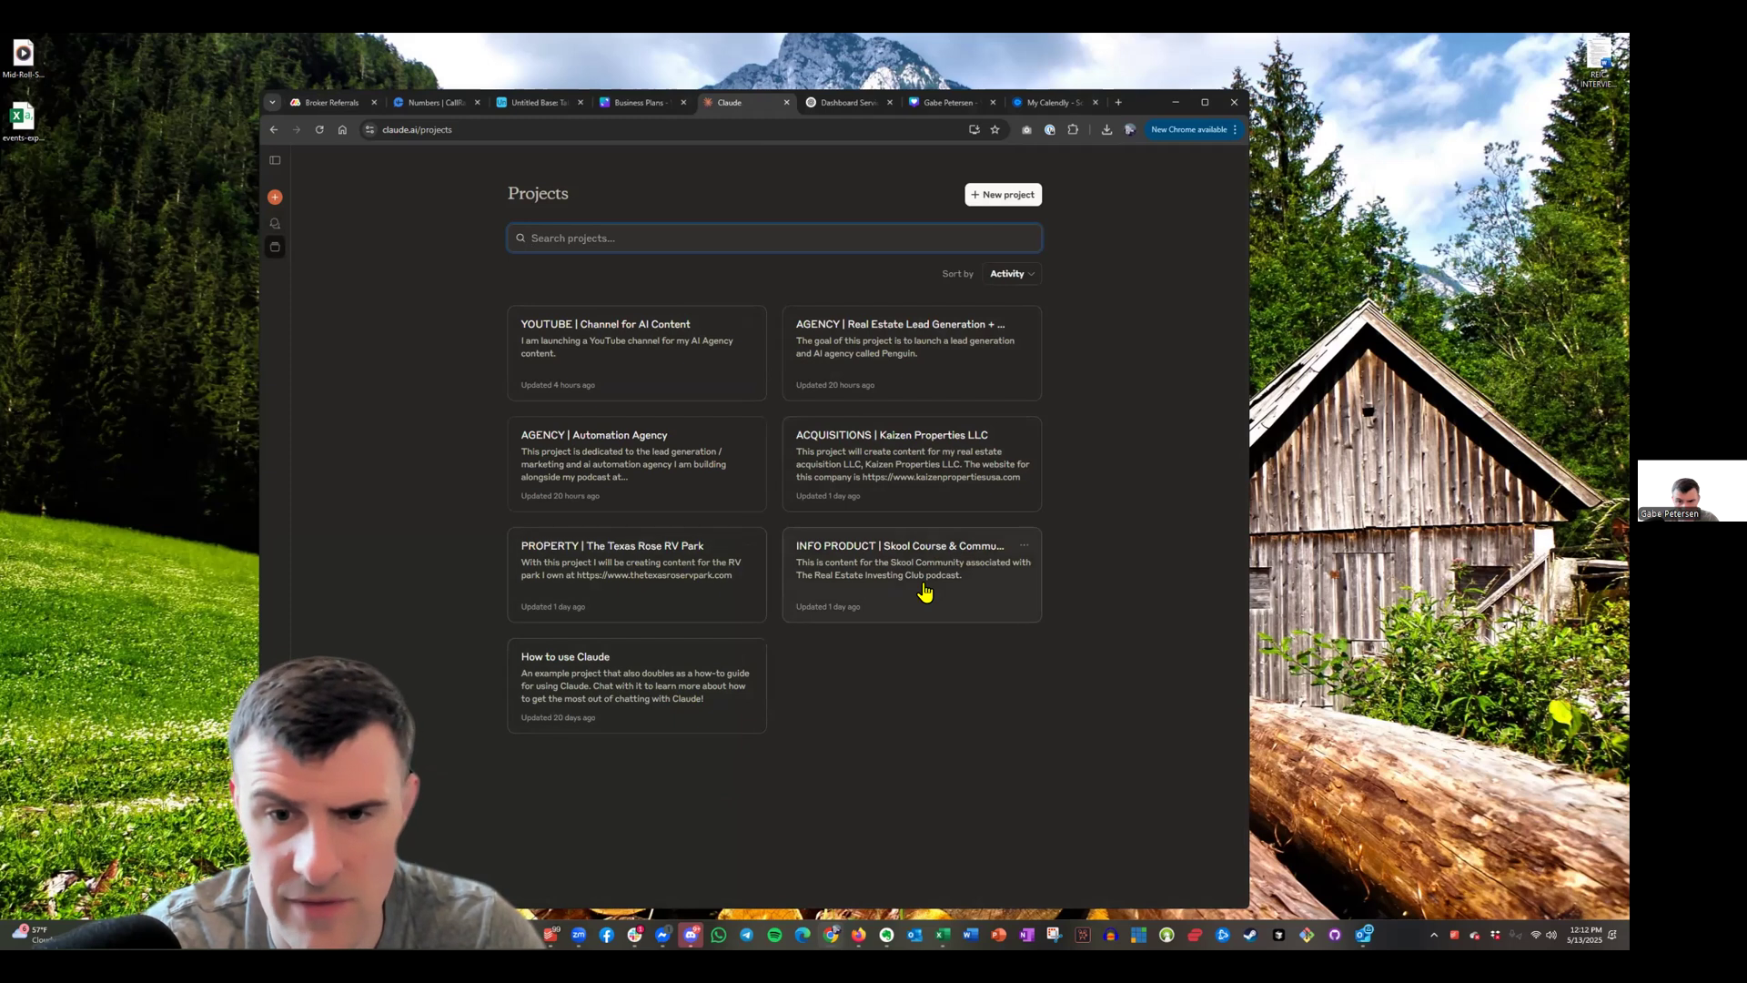
pyautogui.click(924, 593)
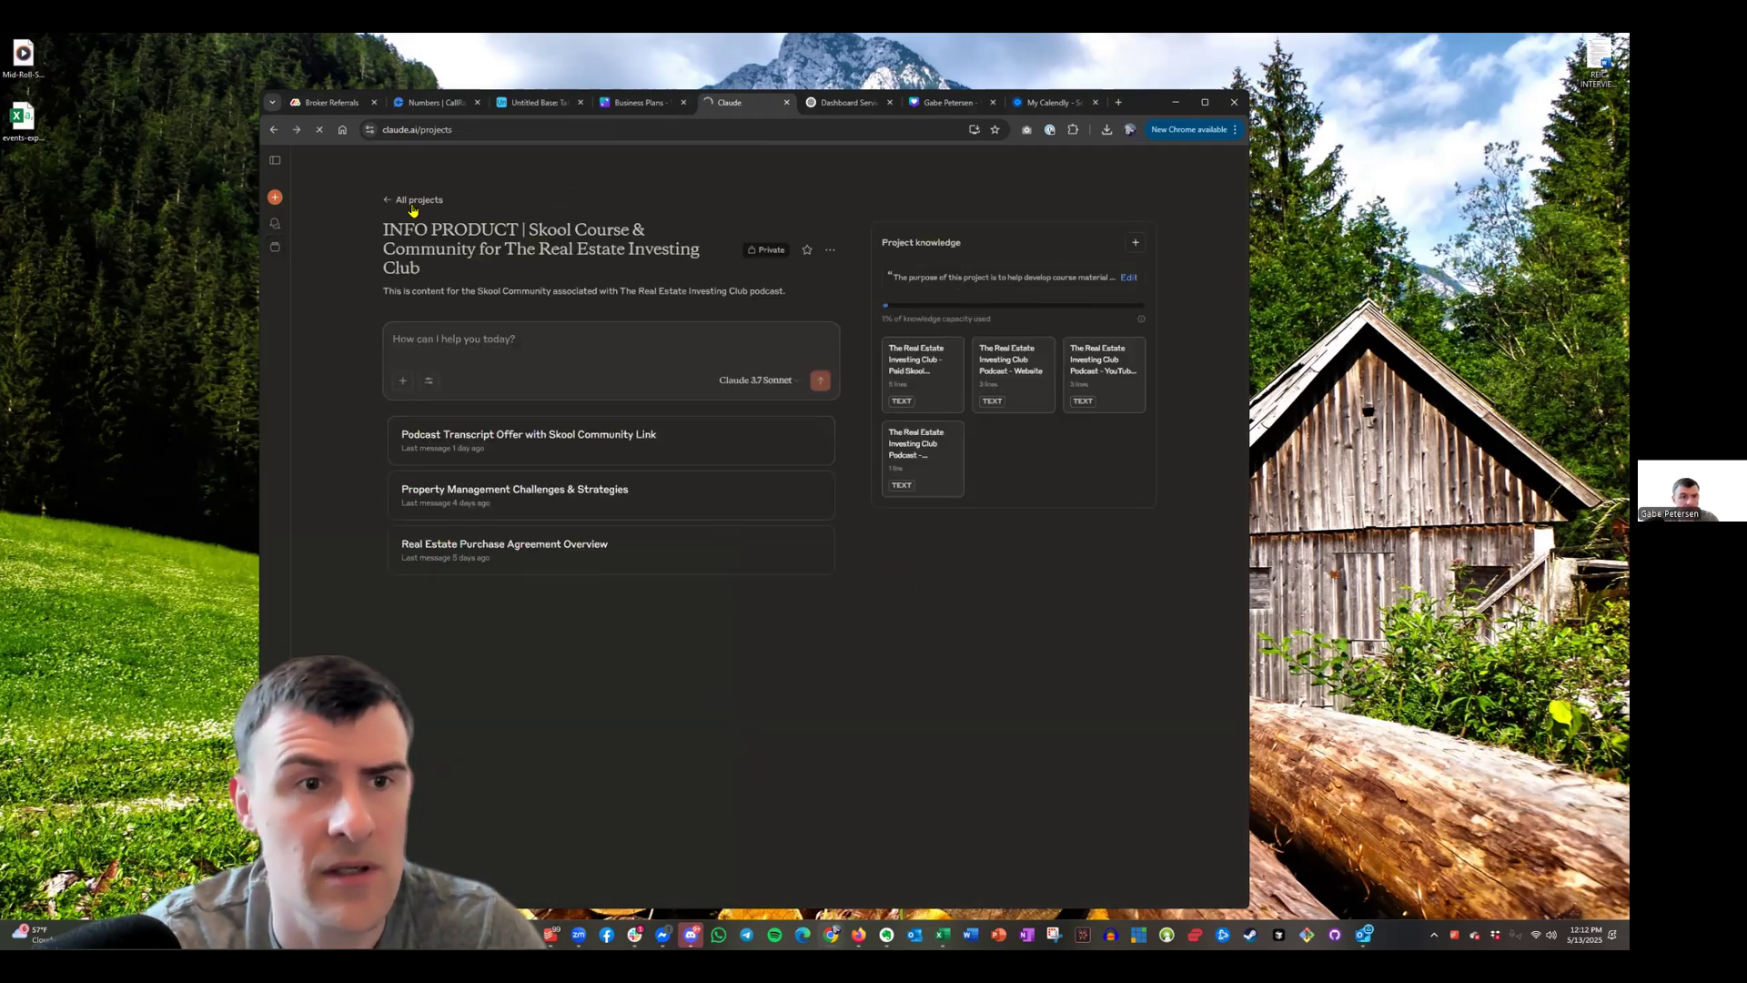
pyautogui.click(412, 201)
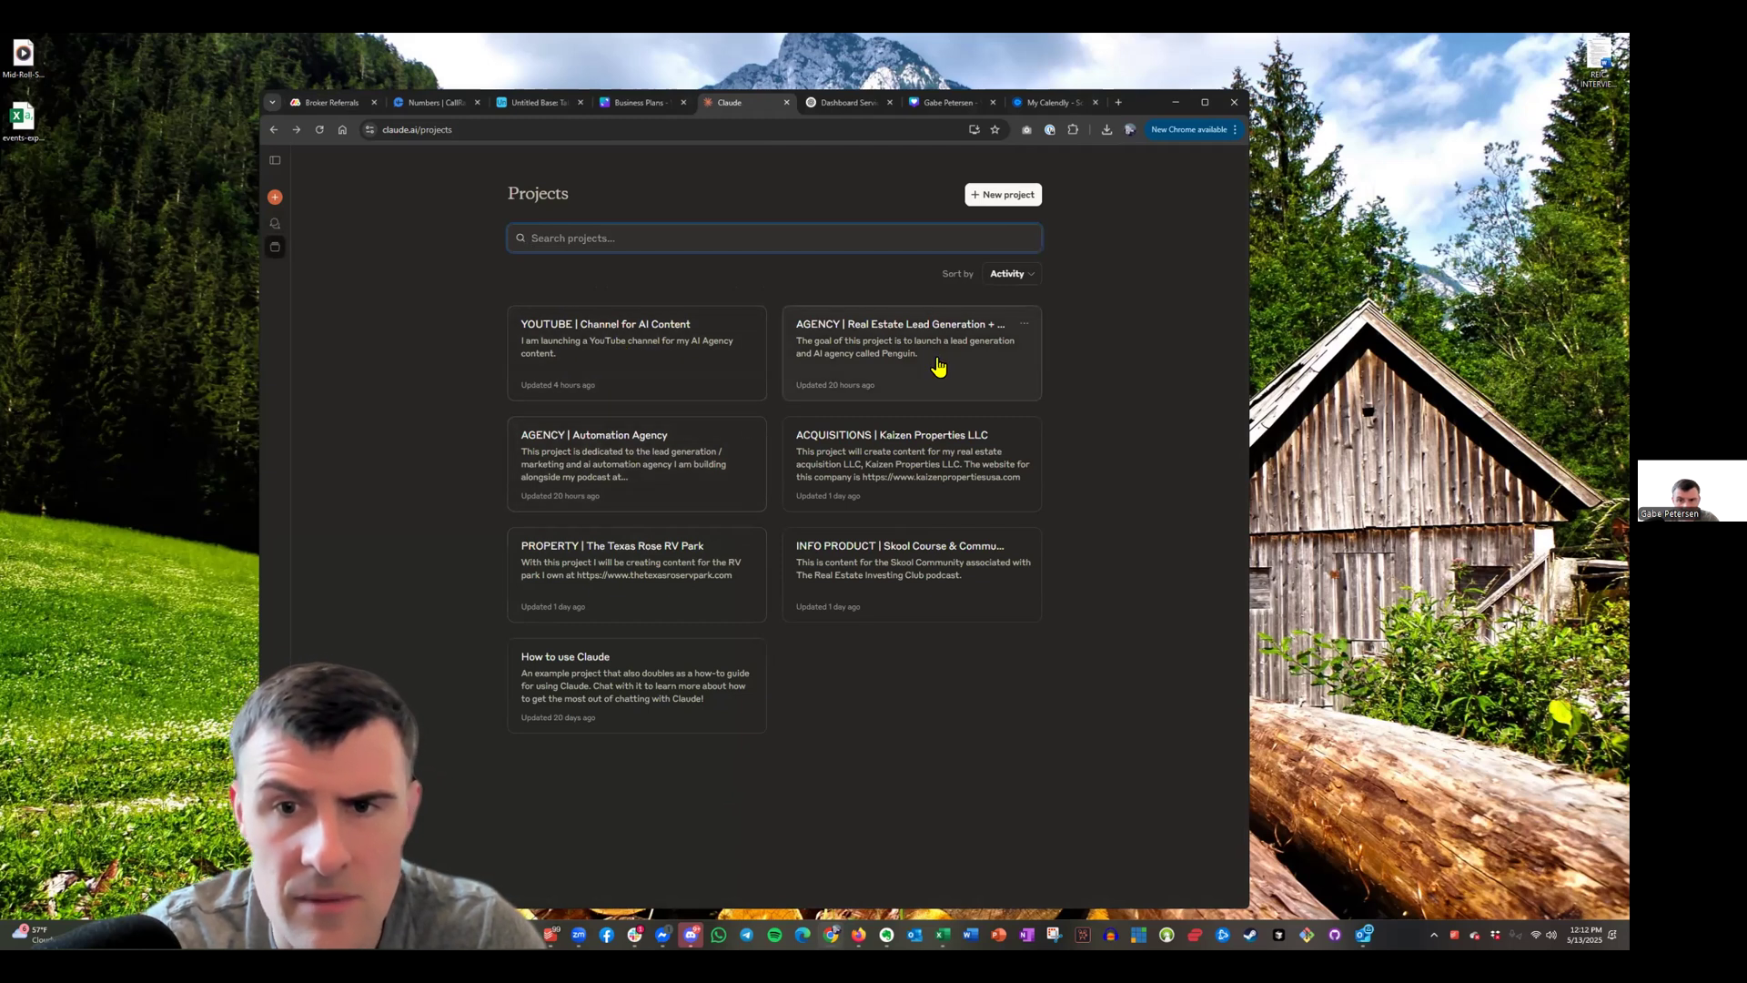
pyautogui.click(647, 506)
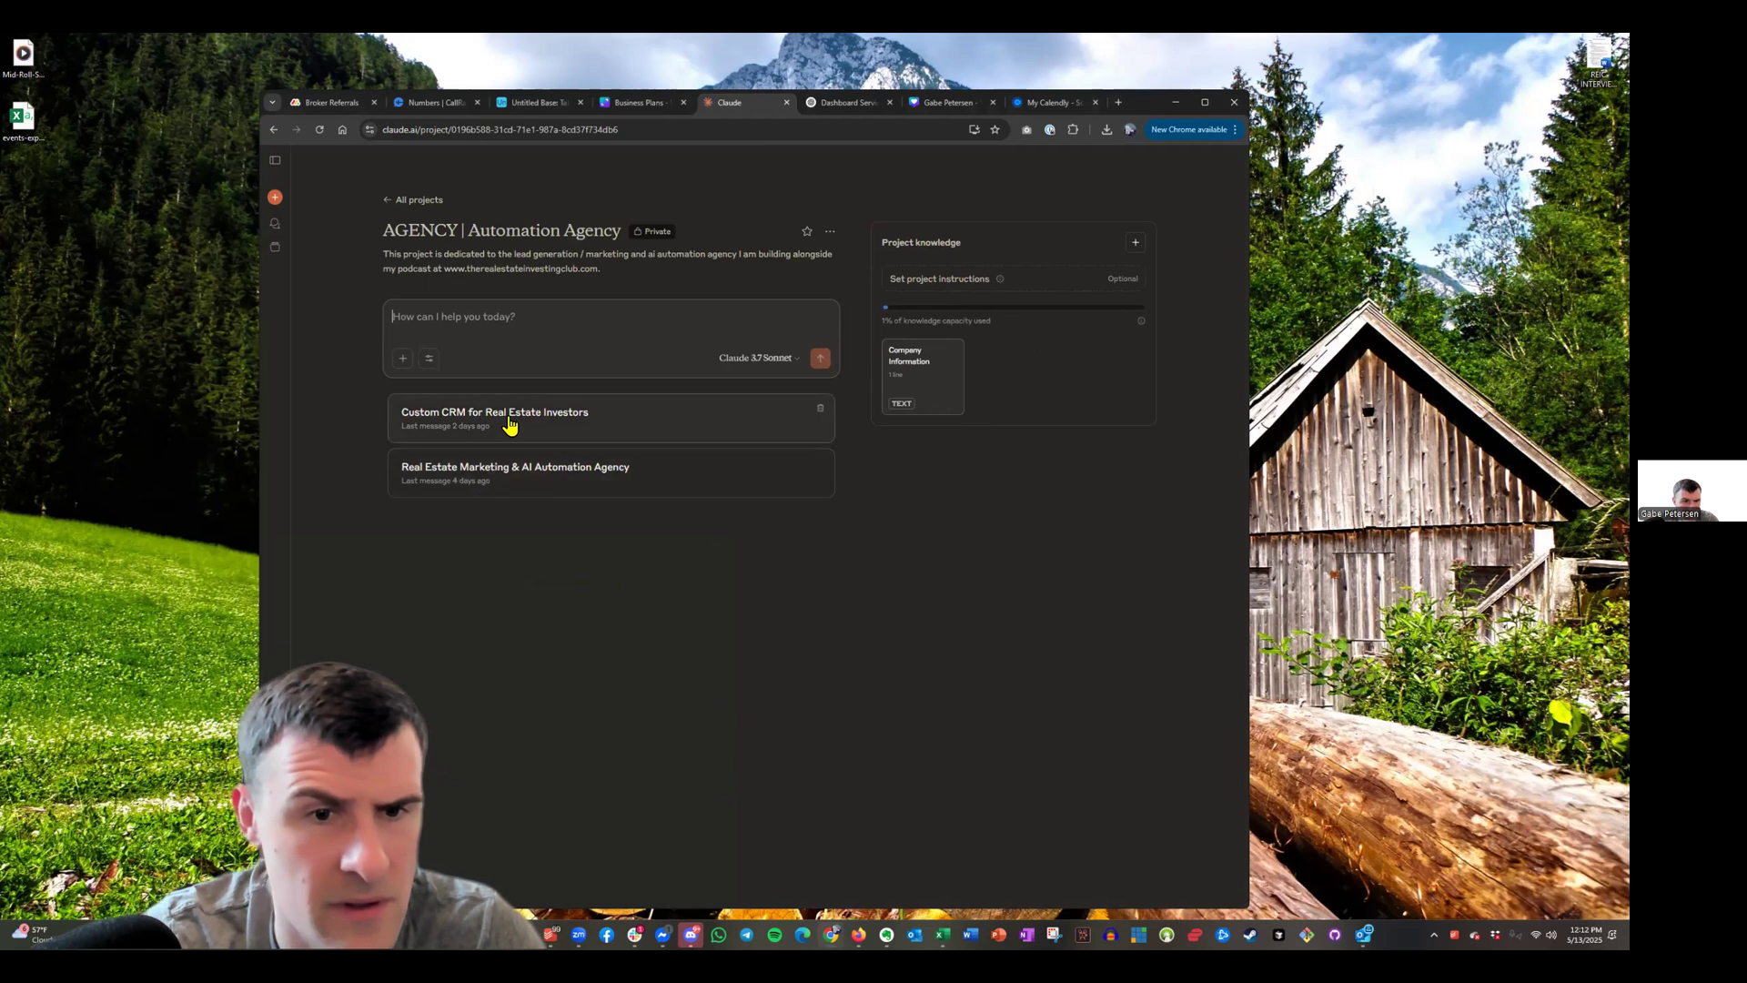
pyautogui.click(434, 202)
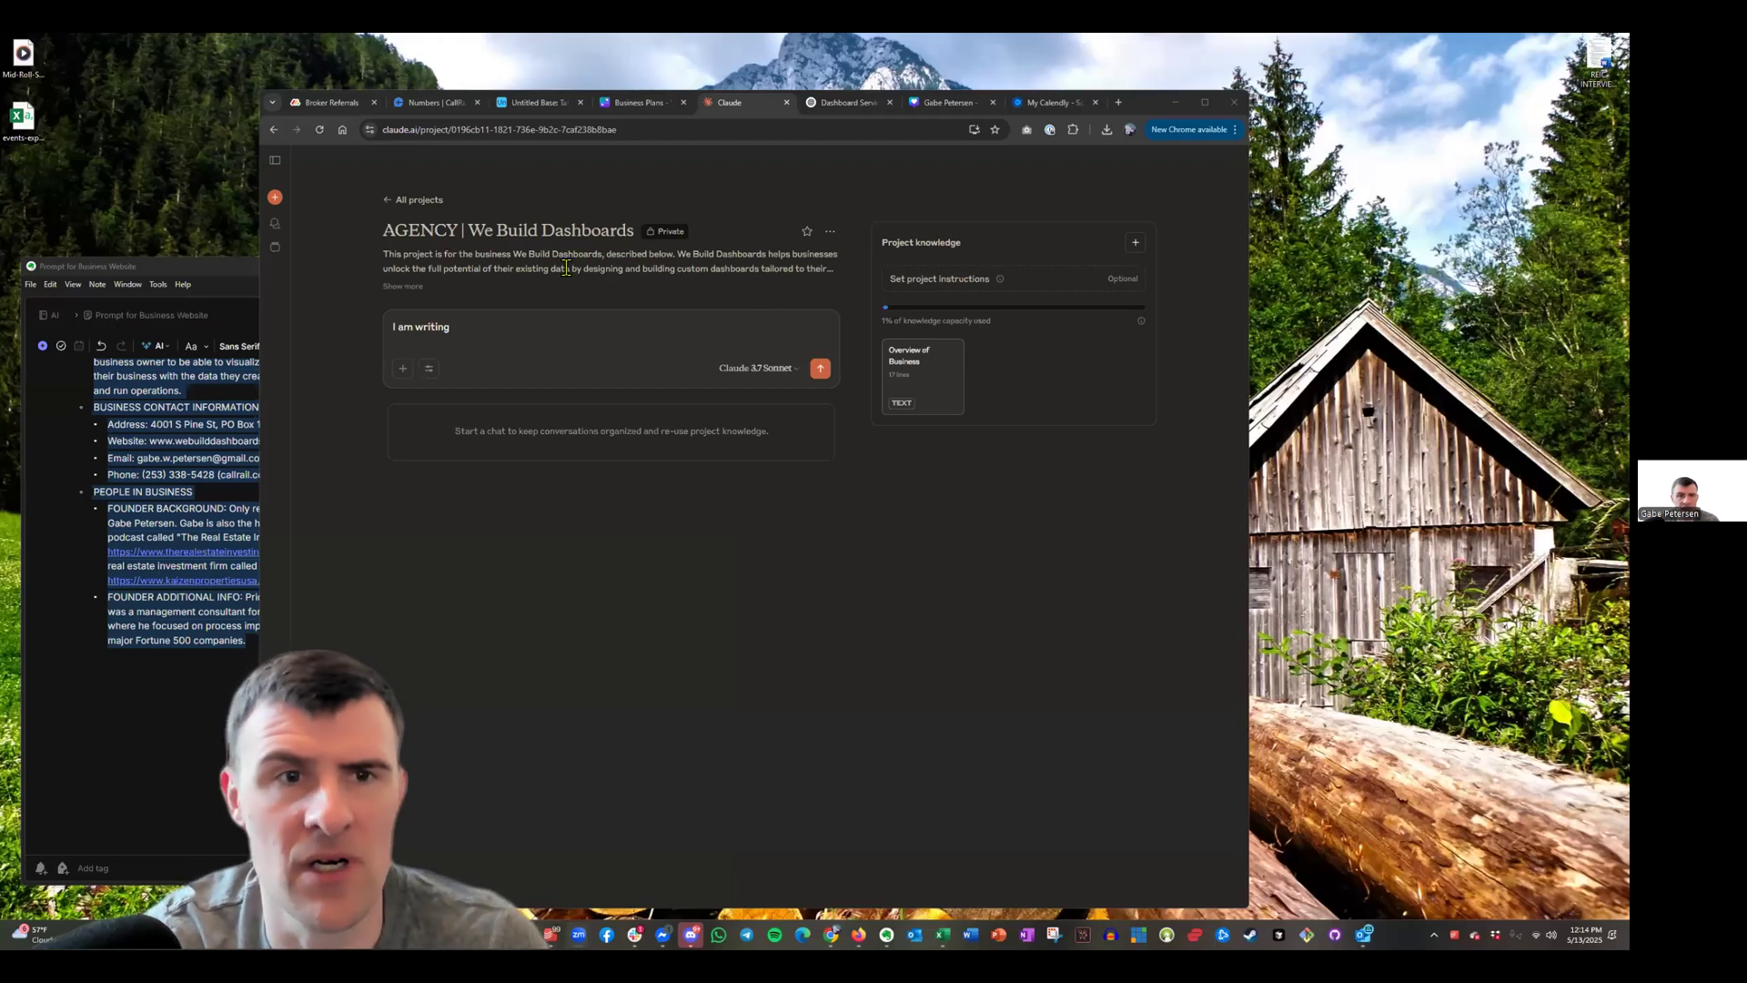
pyautogui.click(414, 199)
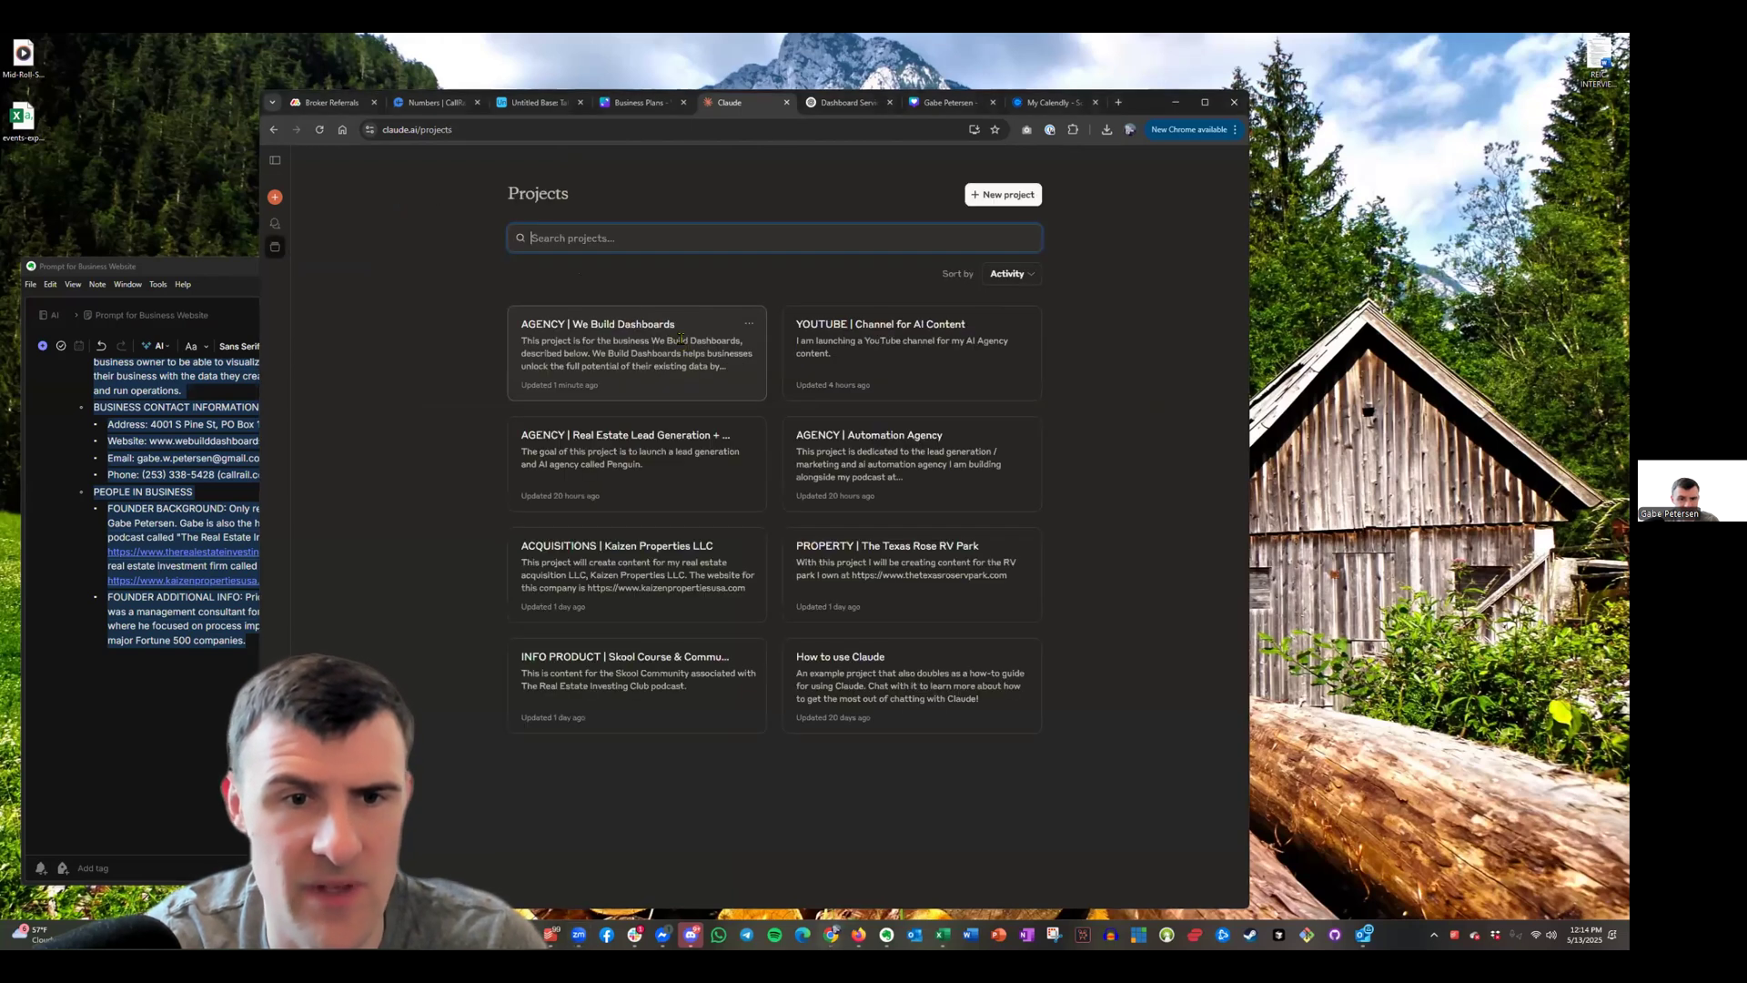
pyautogui.hotkey('alt', 'Left')
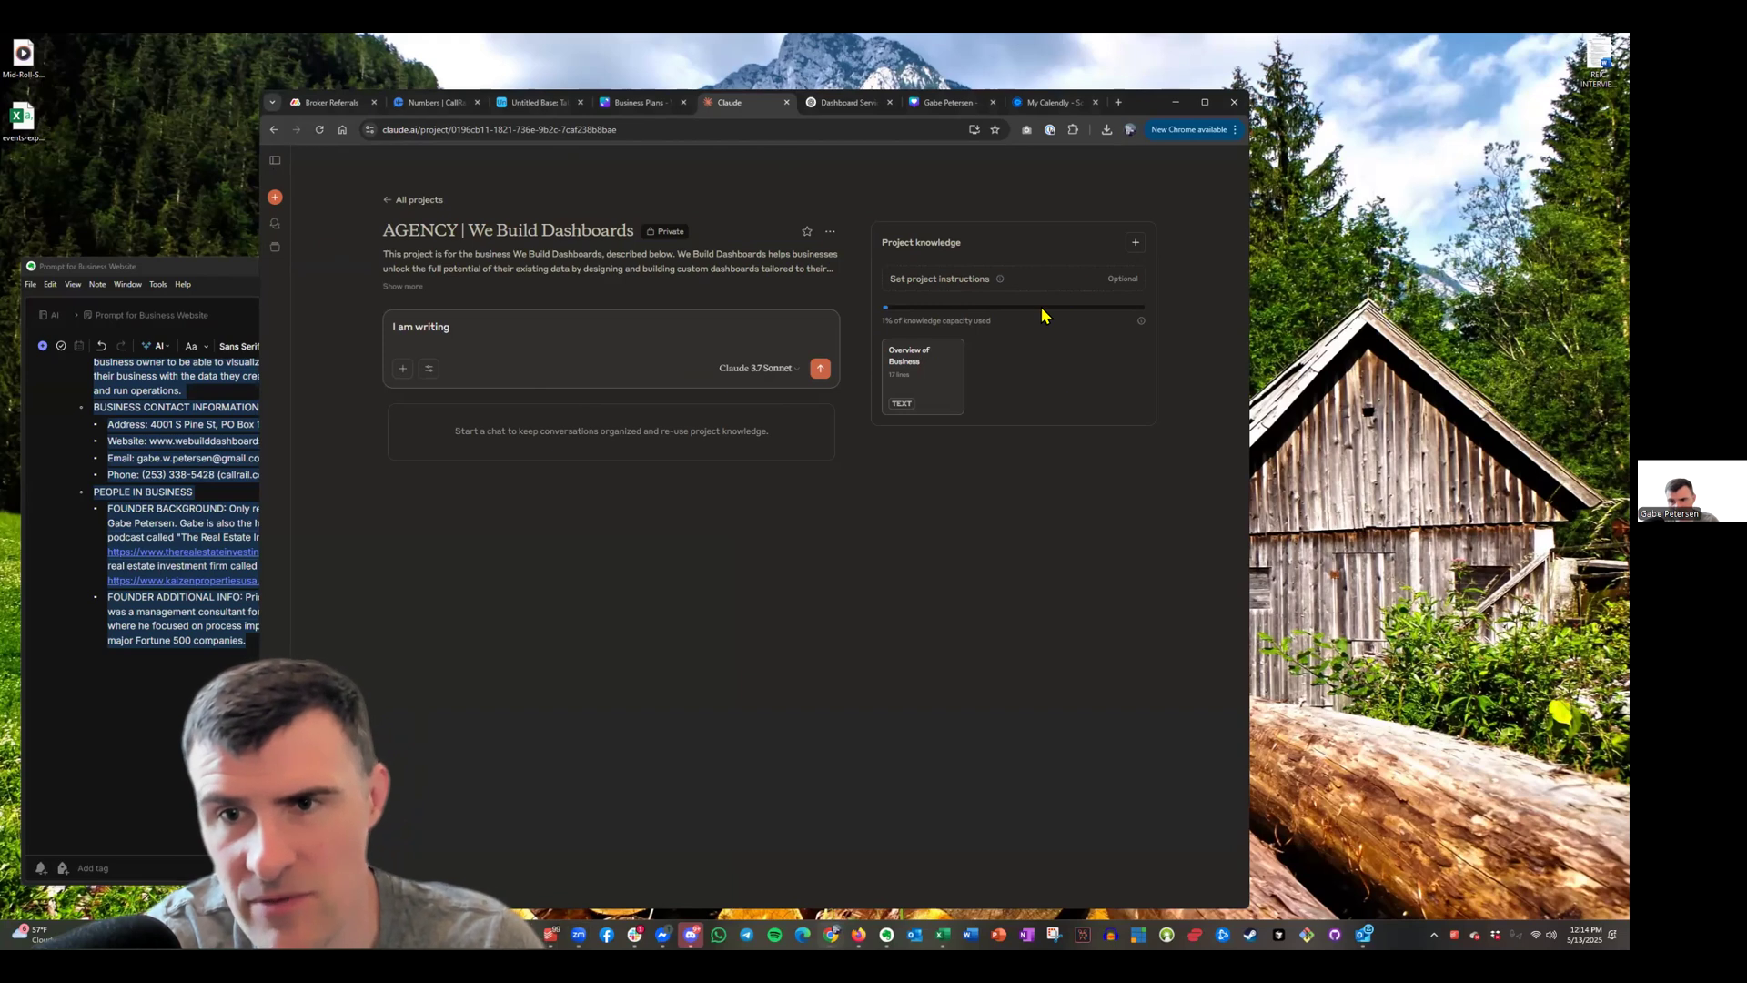
# Open the Overview of Business knowledge file and copy its business-details text
pyautogui.click(1136, 244)
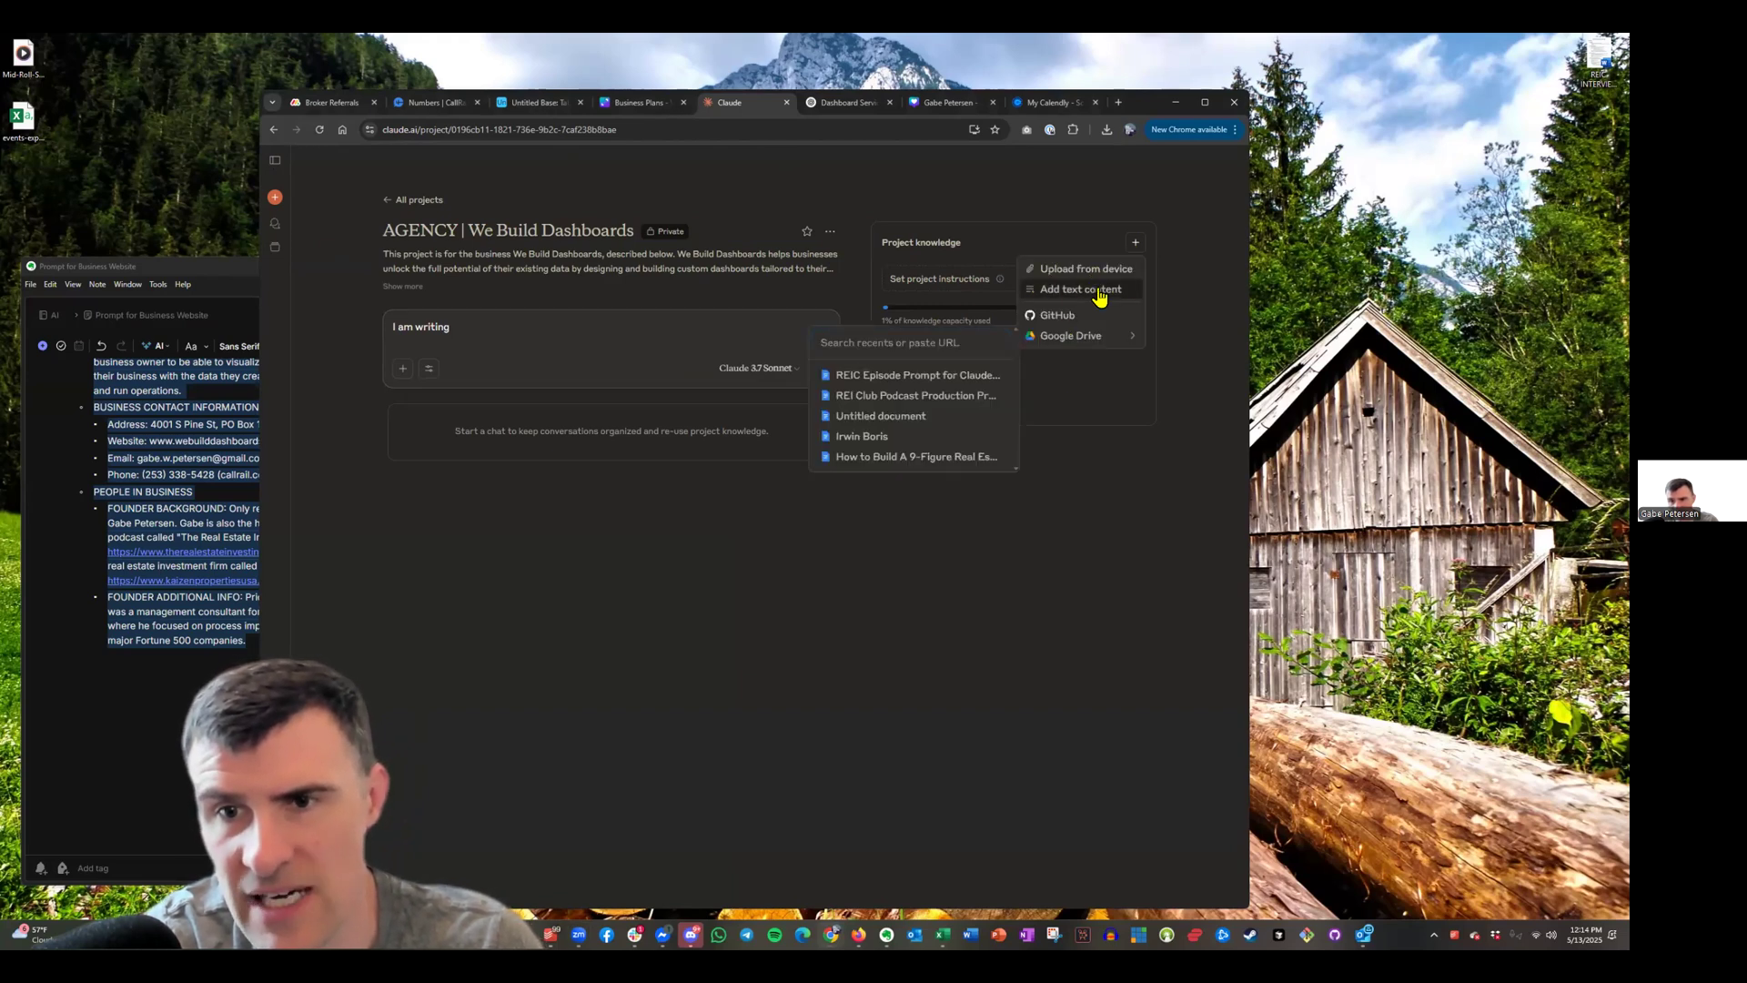
pyautogui.click(1055, 471)
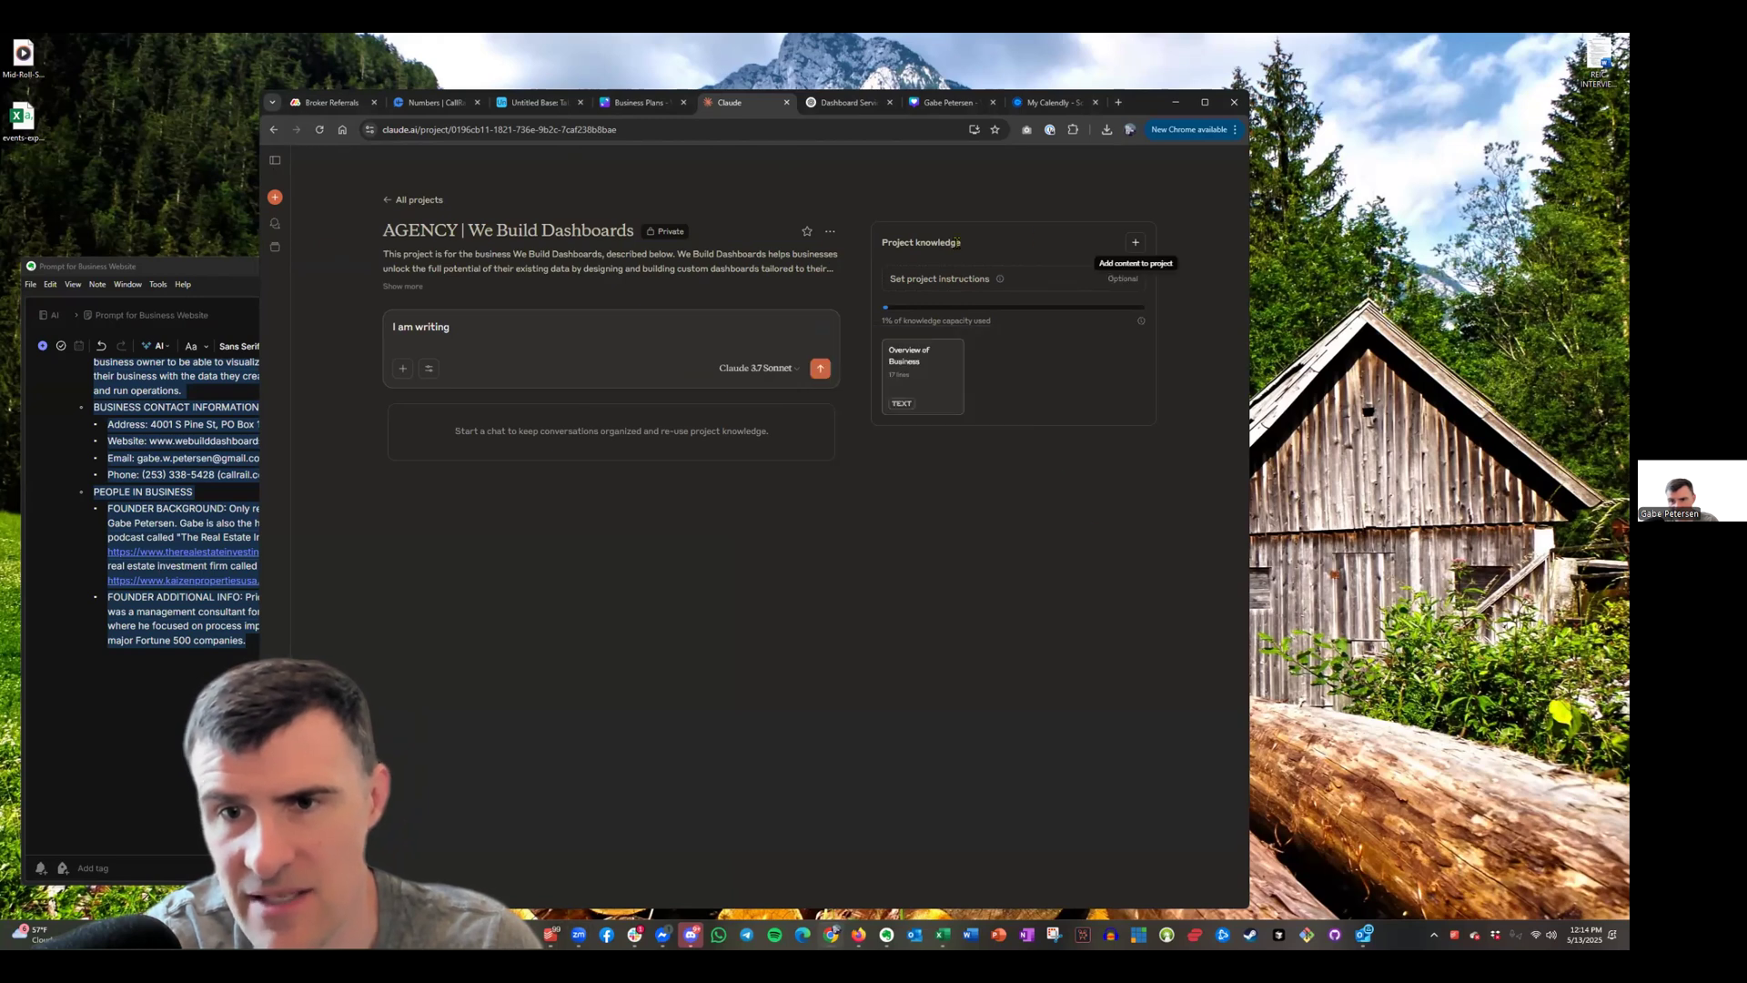
pyautogui.moveTo(908, 373); pyautogui.dragTo(918, 365)
pyautogui.moveTo(667, 487); pyautogui.dragTo(742, 459)
pyautogui.moveTo(694, 722); pyautogui.dragTo(553, 424)
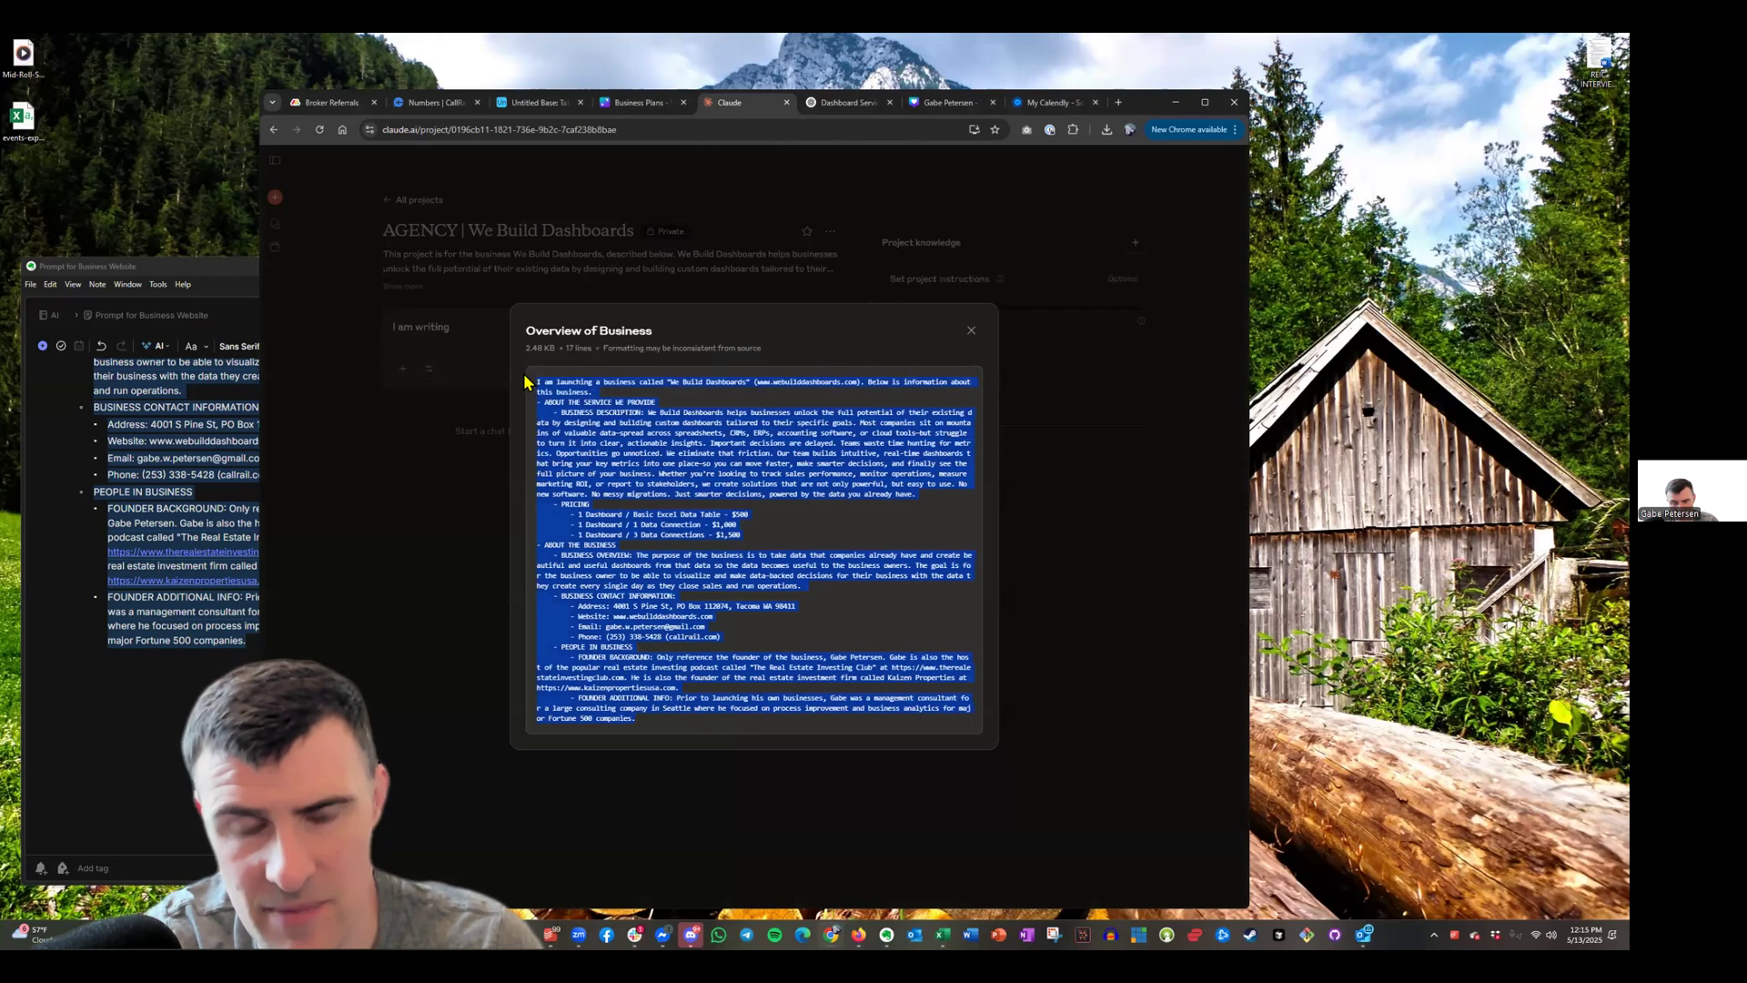
pyautogui.moveTo(885, 930)
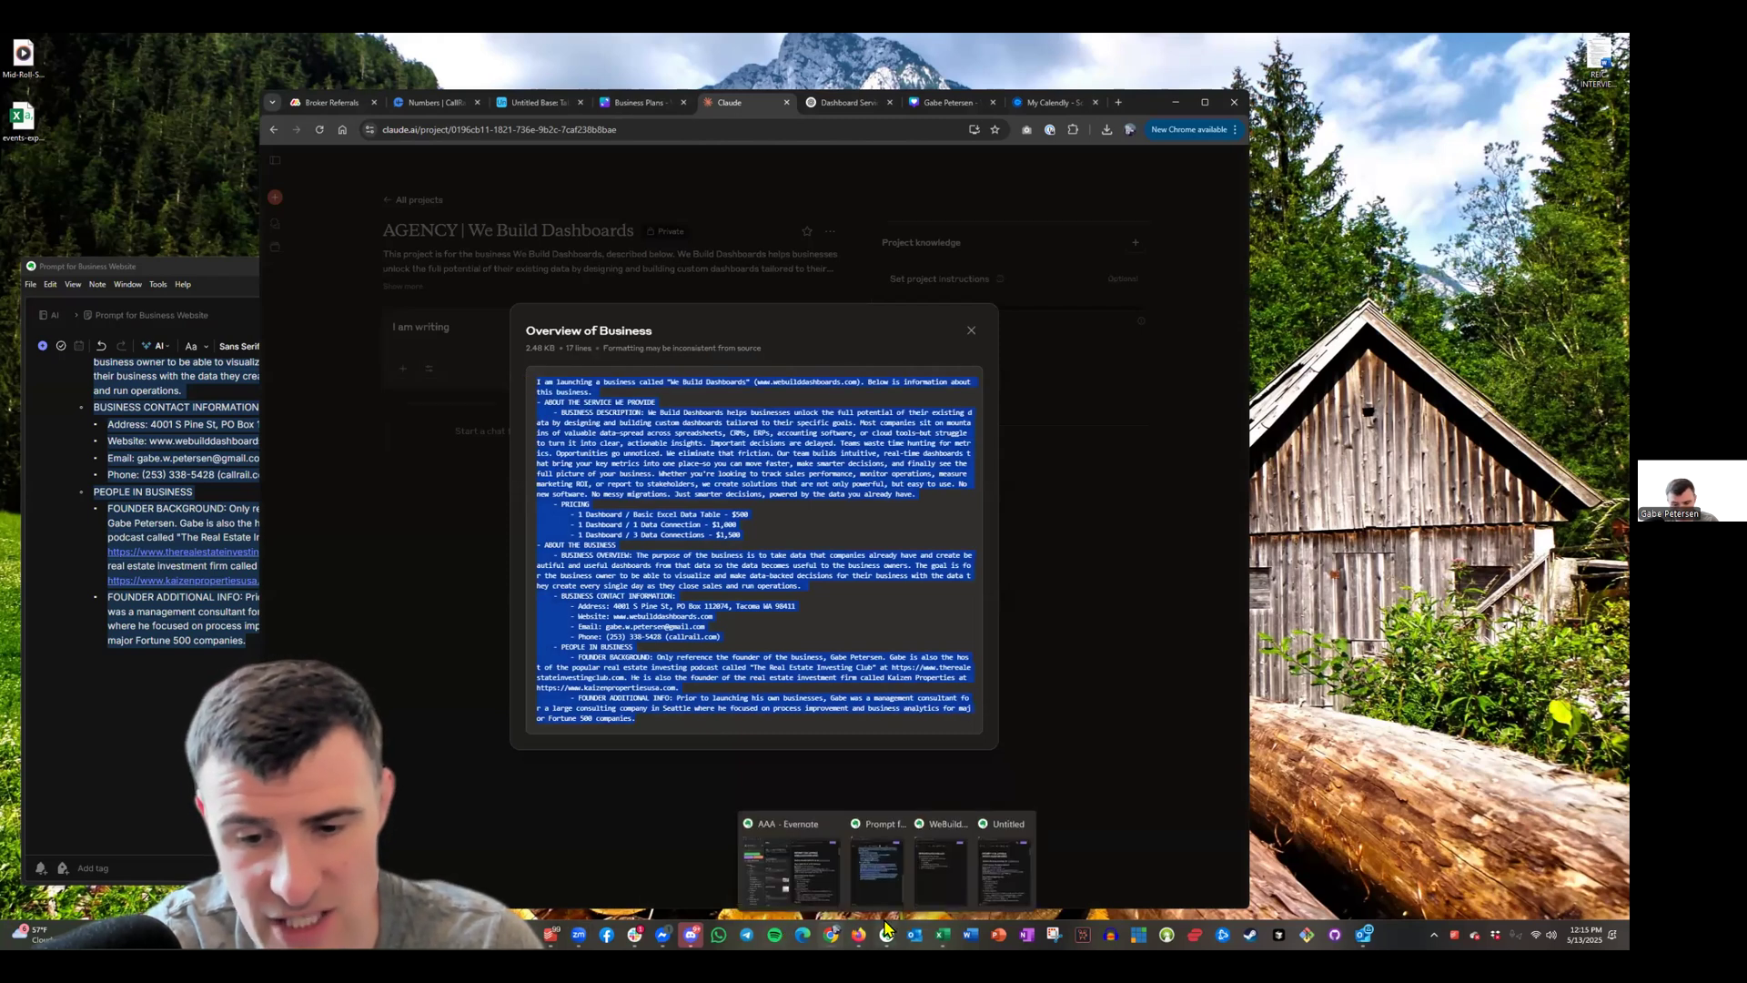
pyautogui.click(744, 688)
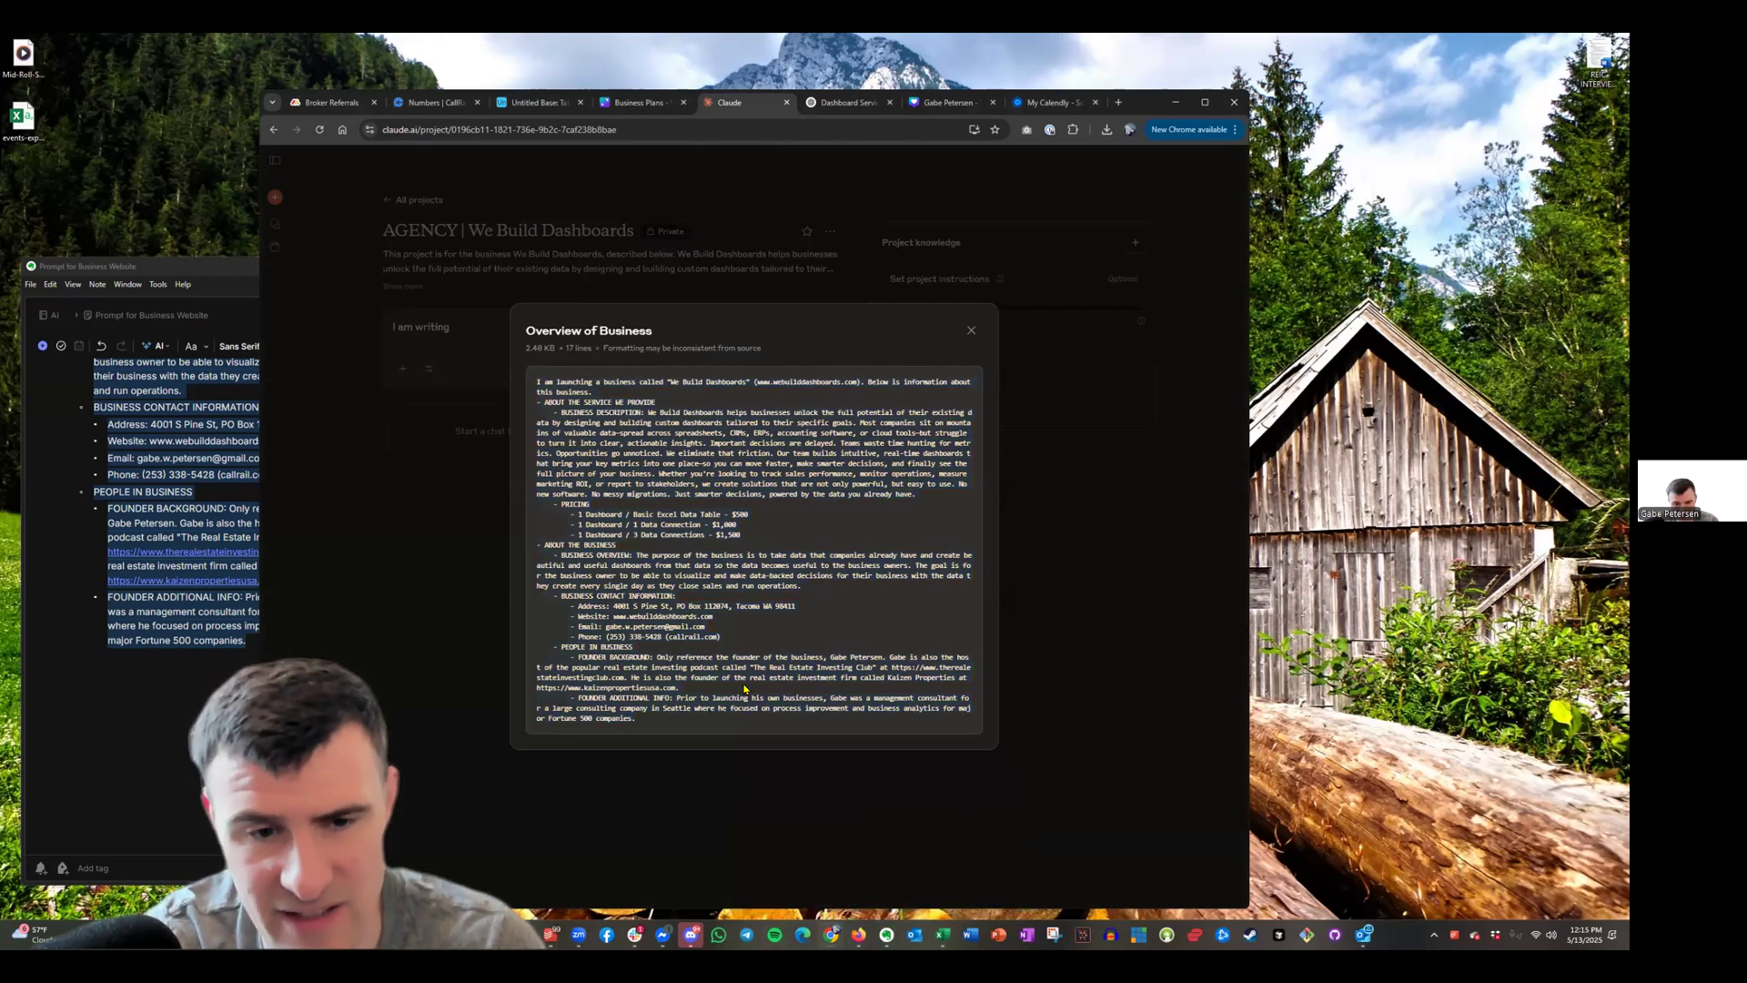
pyautogui.moveTo(657, 719); pyautogui.dragTo(525, 417)
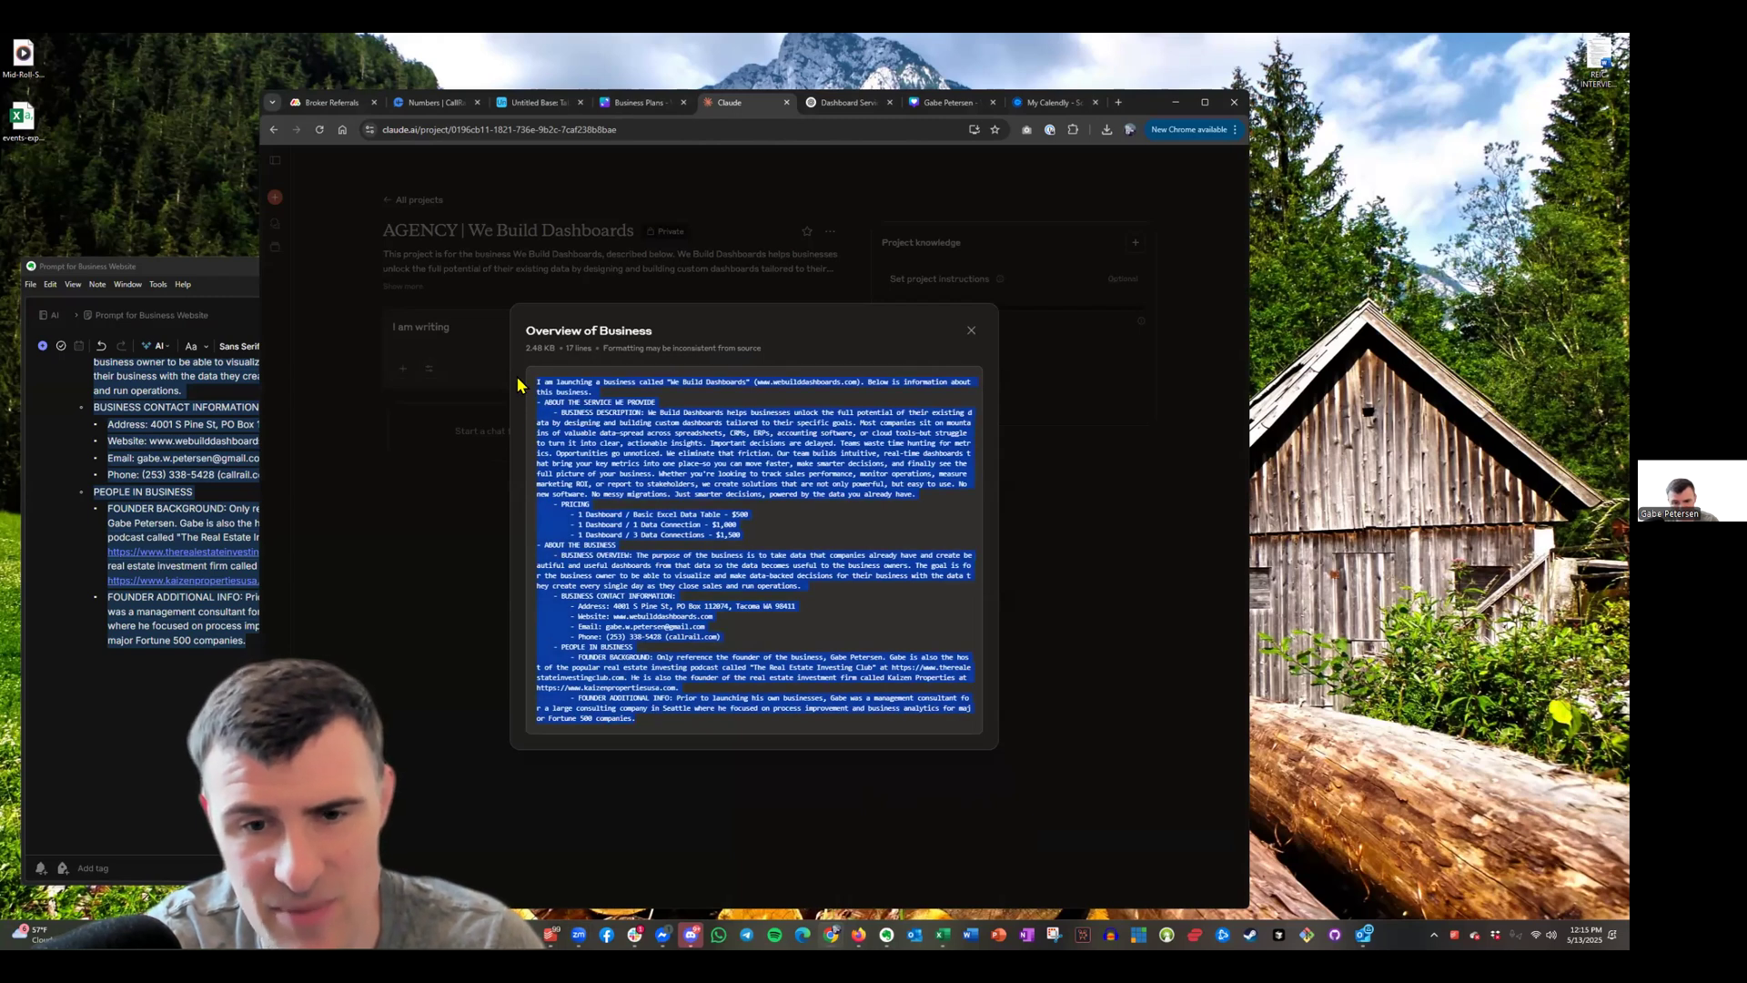
pyautogui.press('Escape')
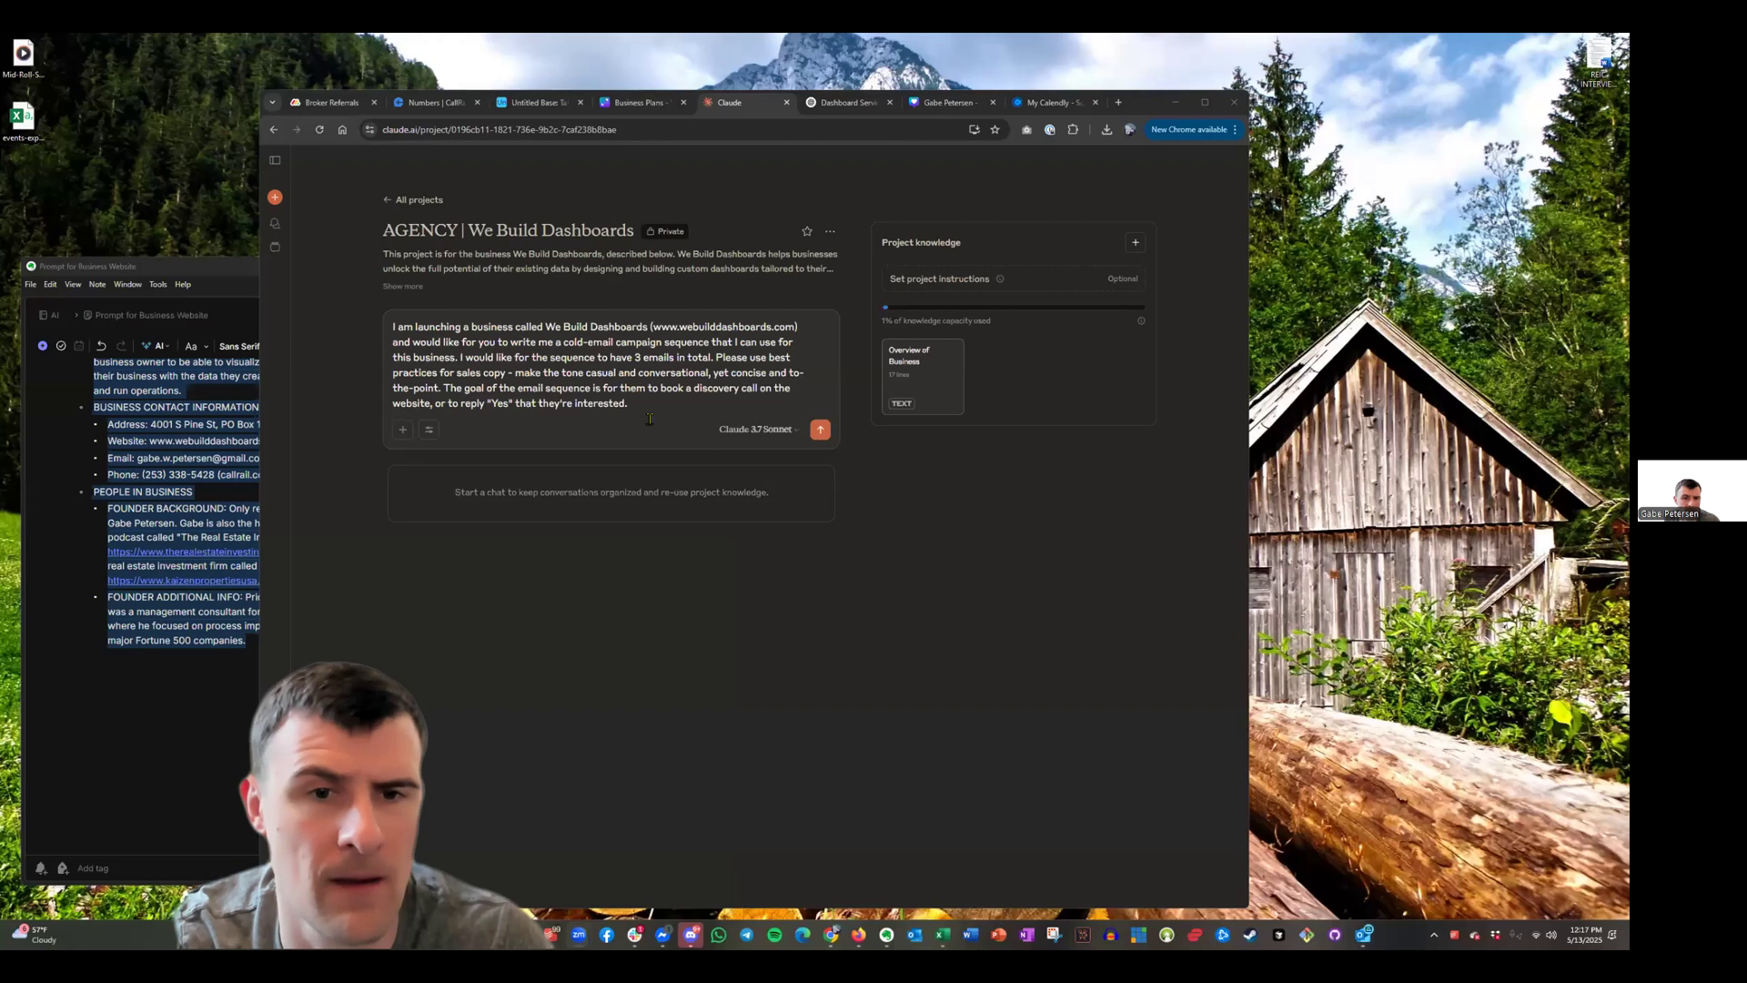
pyautogui.click(656, 409)
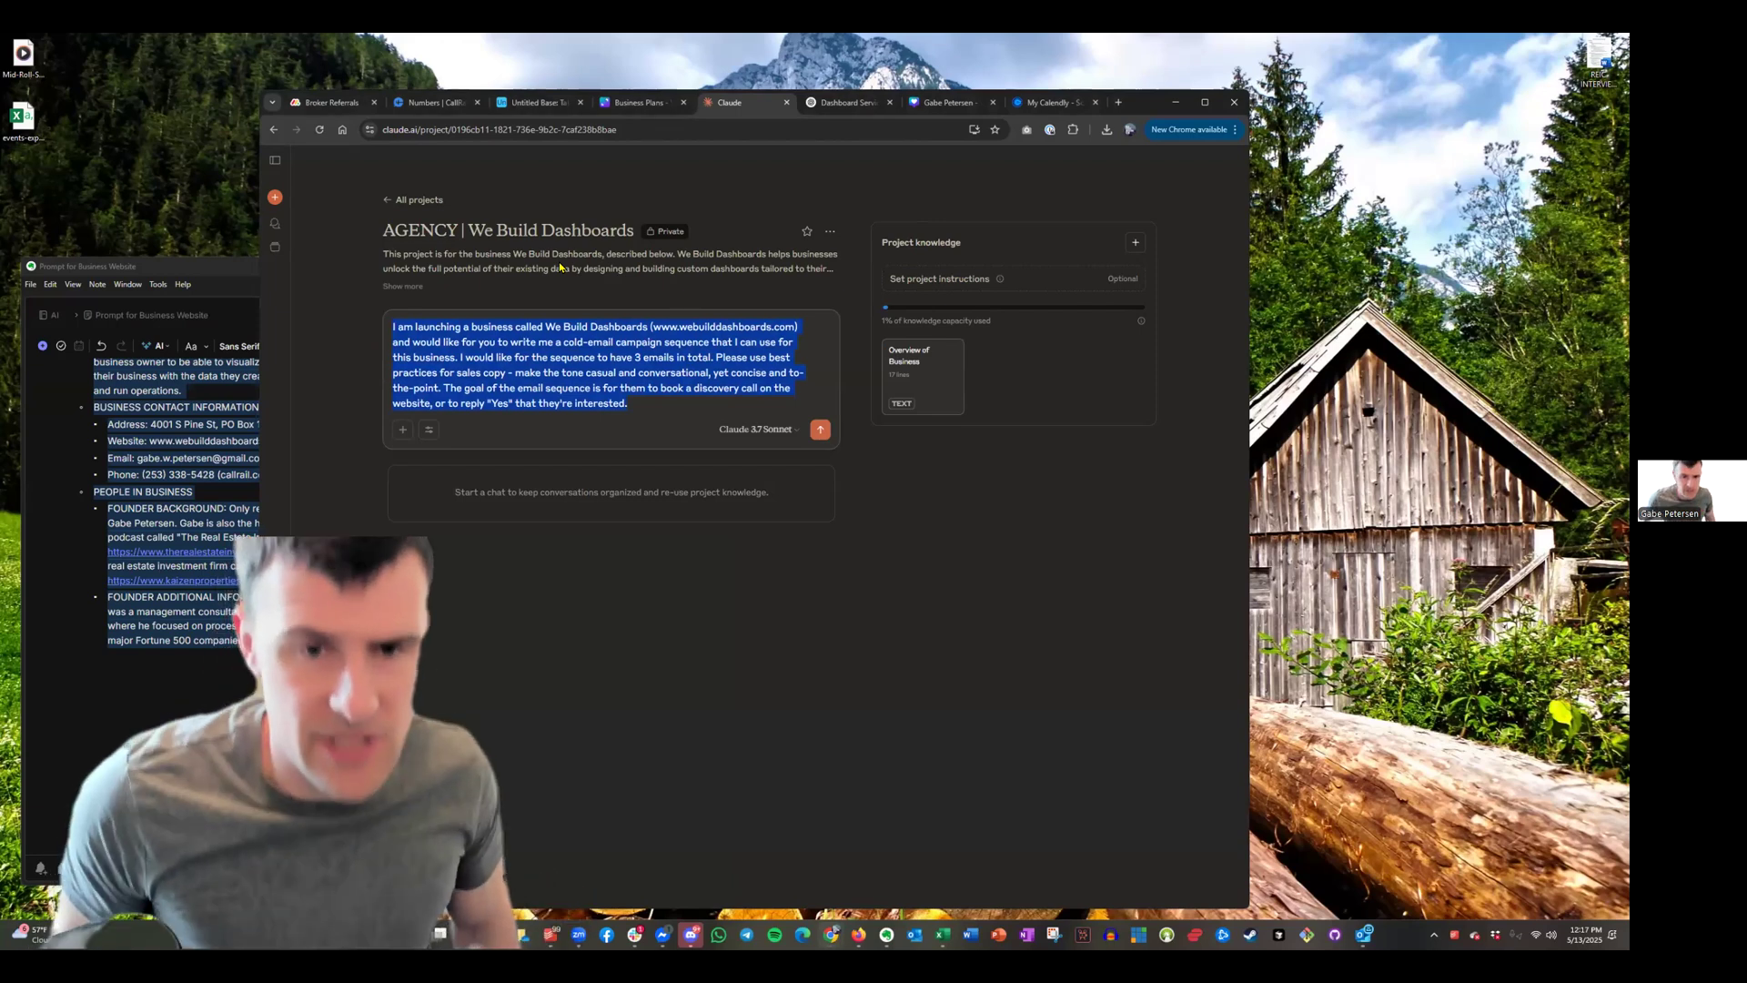
pyautogui.click(670, 388)
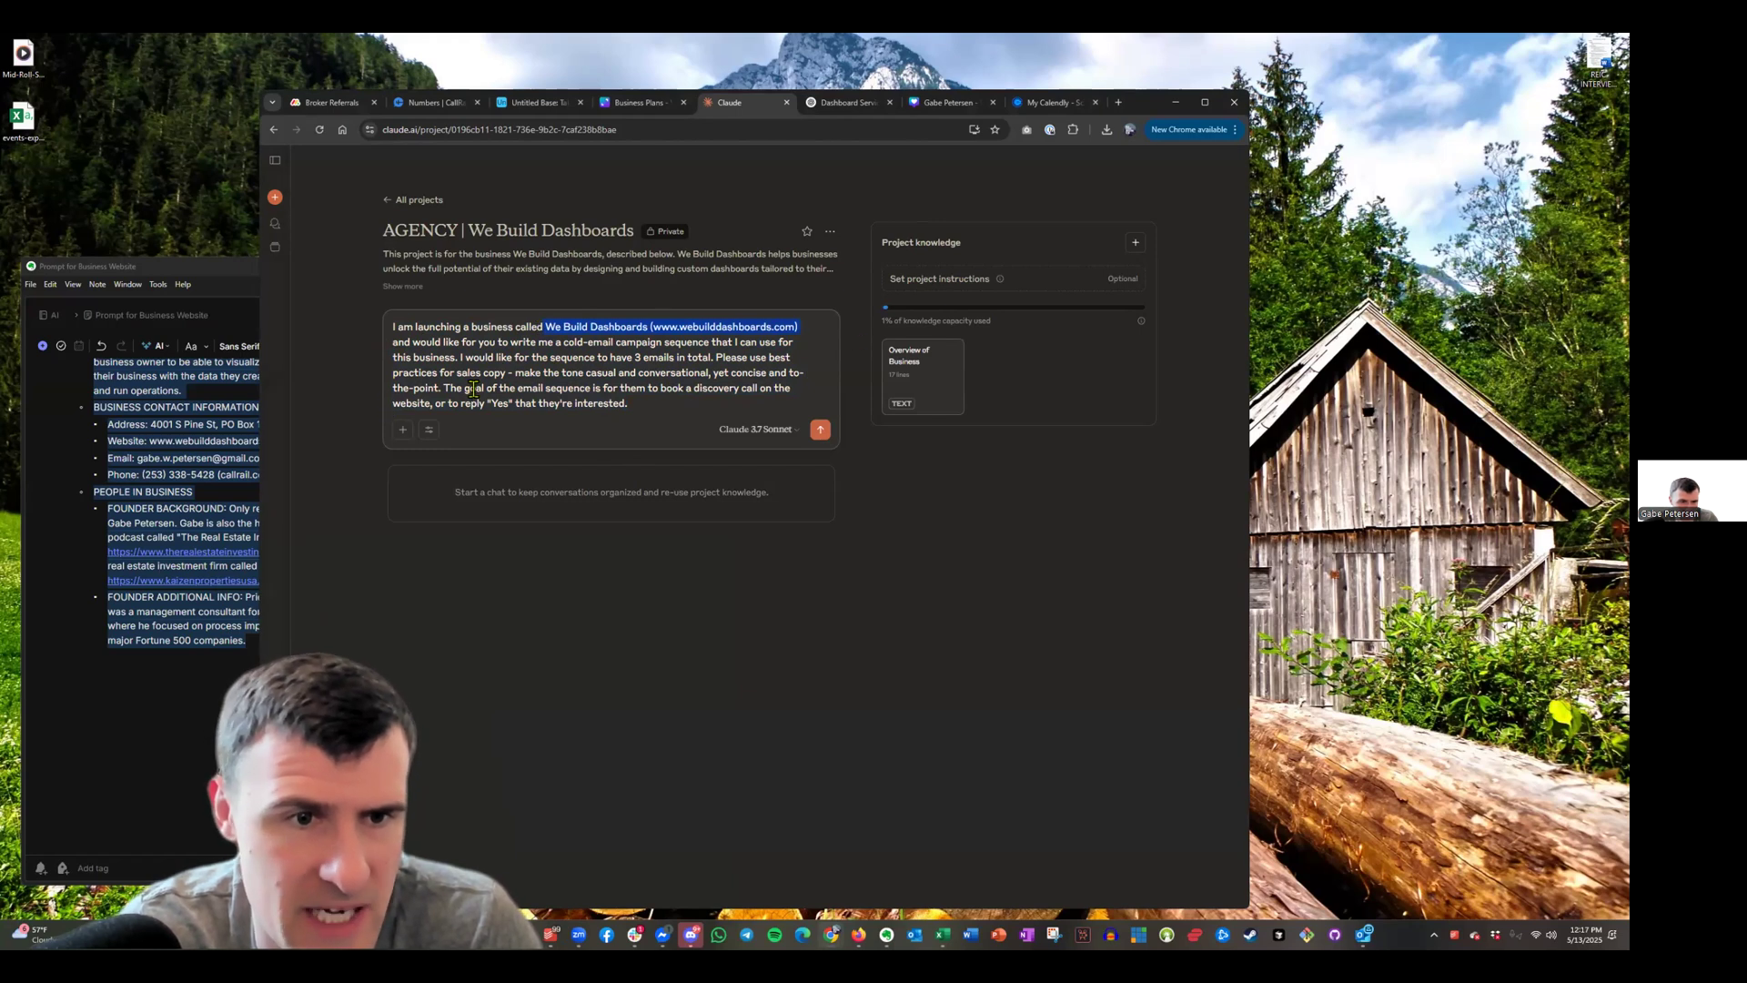
pyautogui.moveTo(583, 351); pyautogui.dragTo(736, 342)
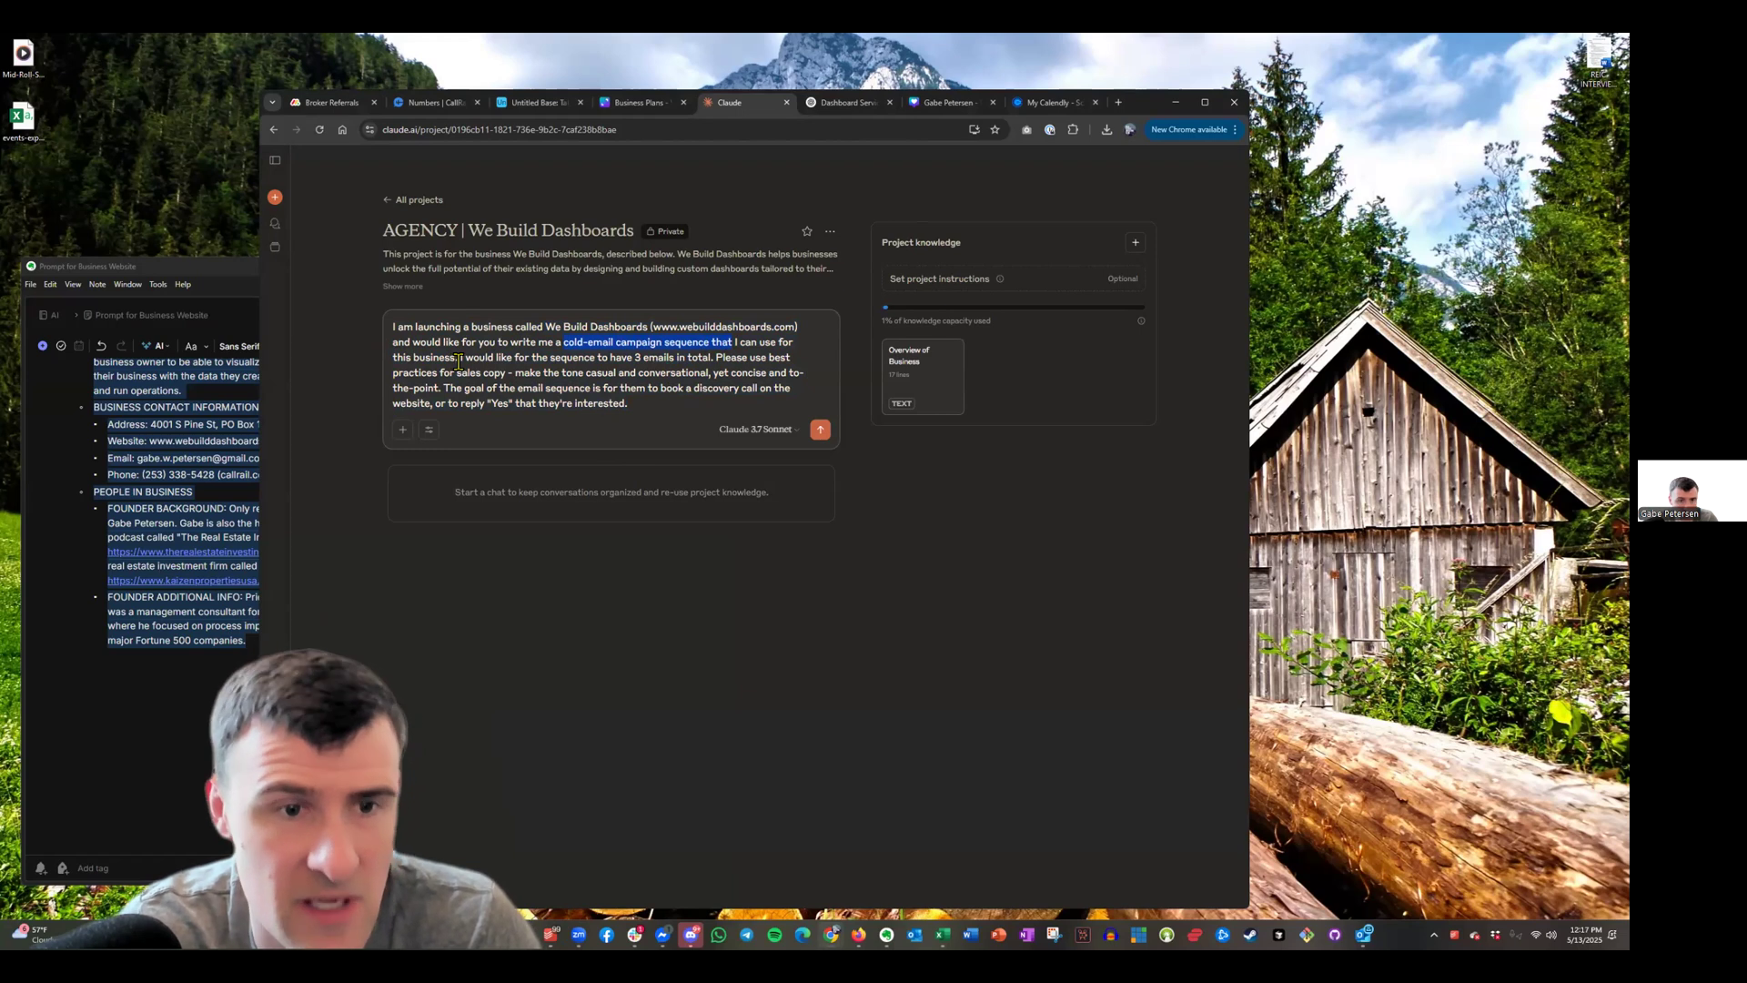
pyautogui.click(702, 411)
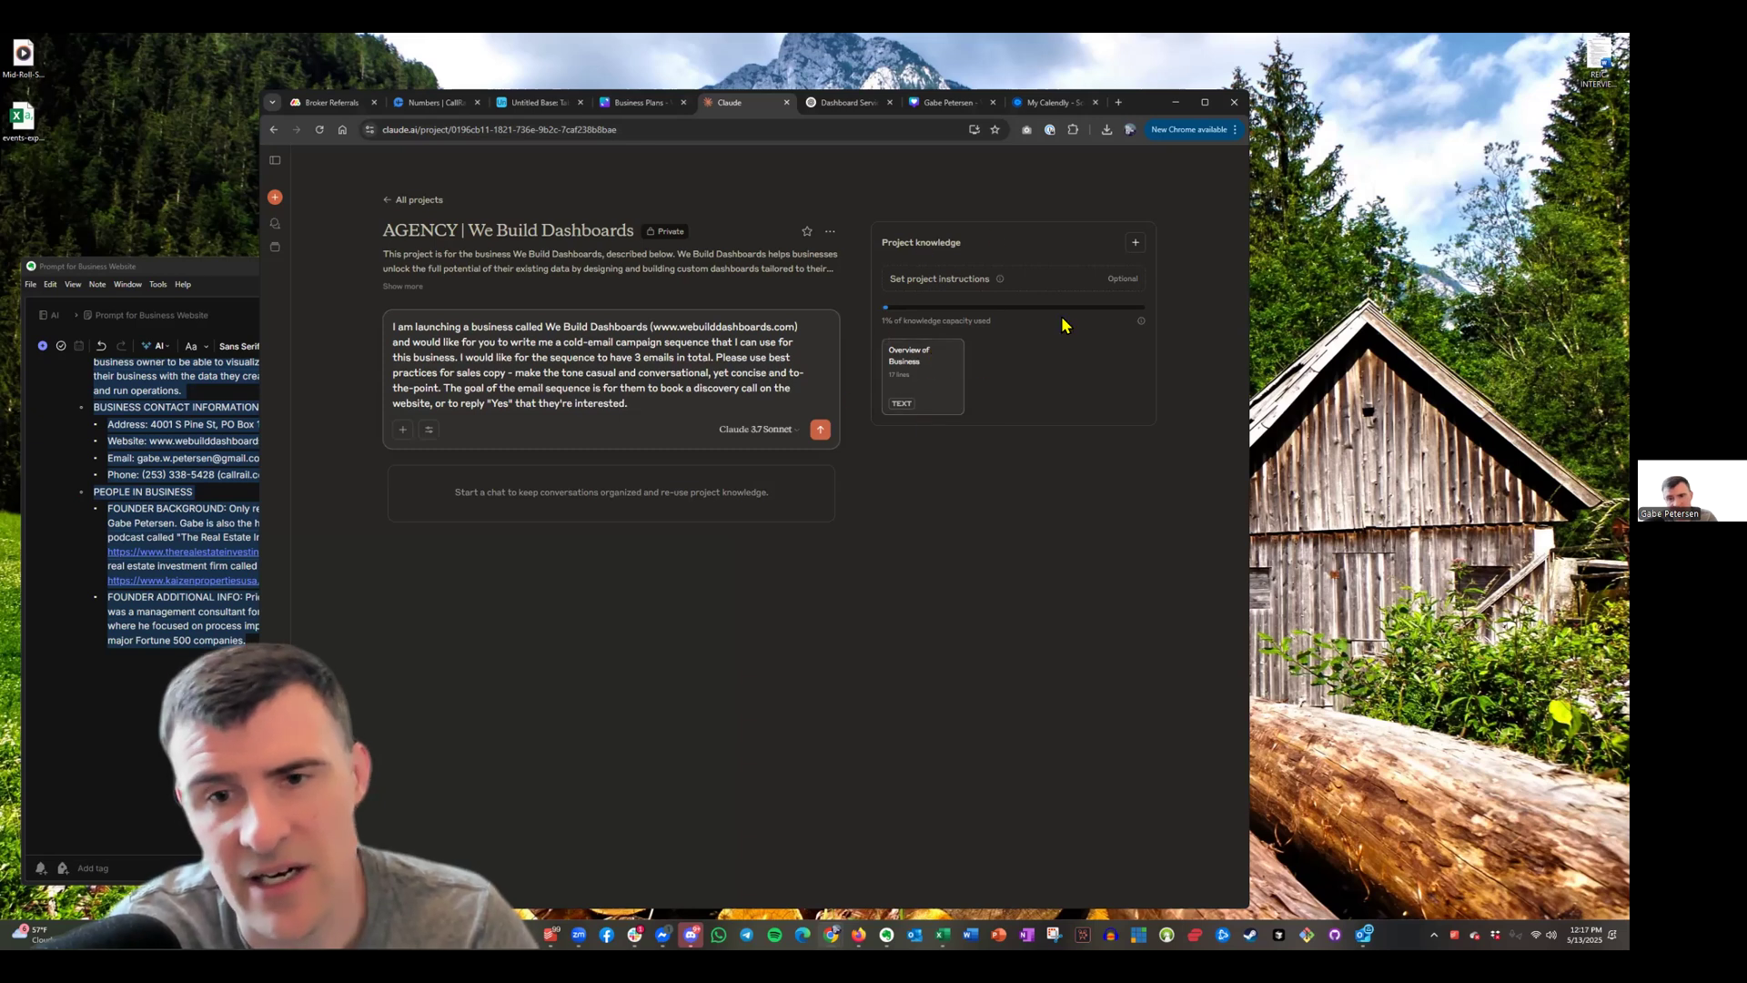
# Submit the three-email cold-outreach request so Claude generates the Cold Email Sequence document
pyautogui.click(823, 432)
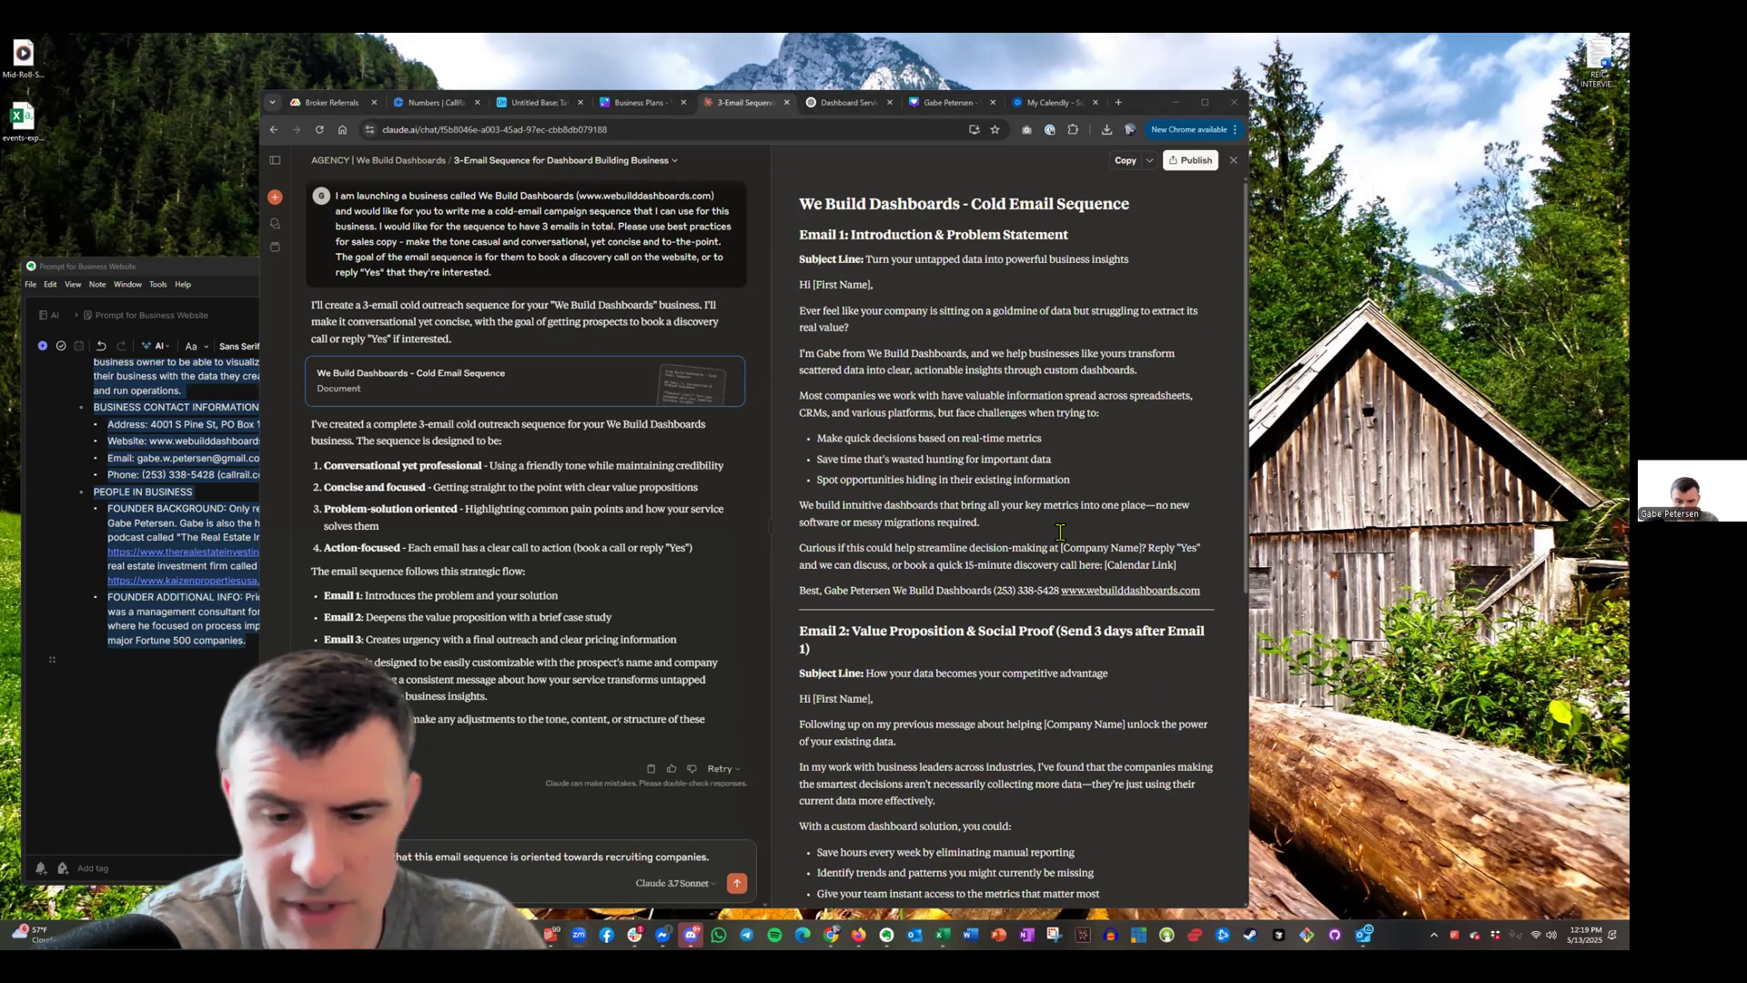
# Add a new line to the recruiting follow-up ending 'previous clients in the email.'
pyautogui.hotkey('shift', 'Return')
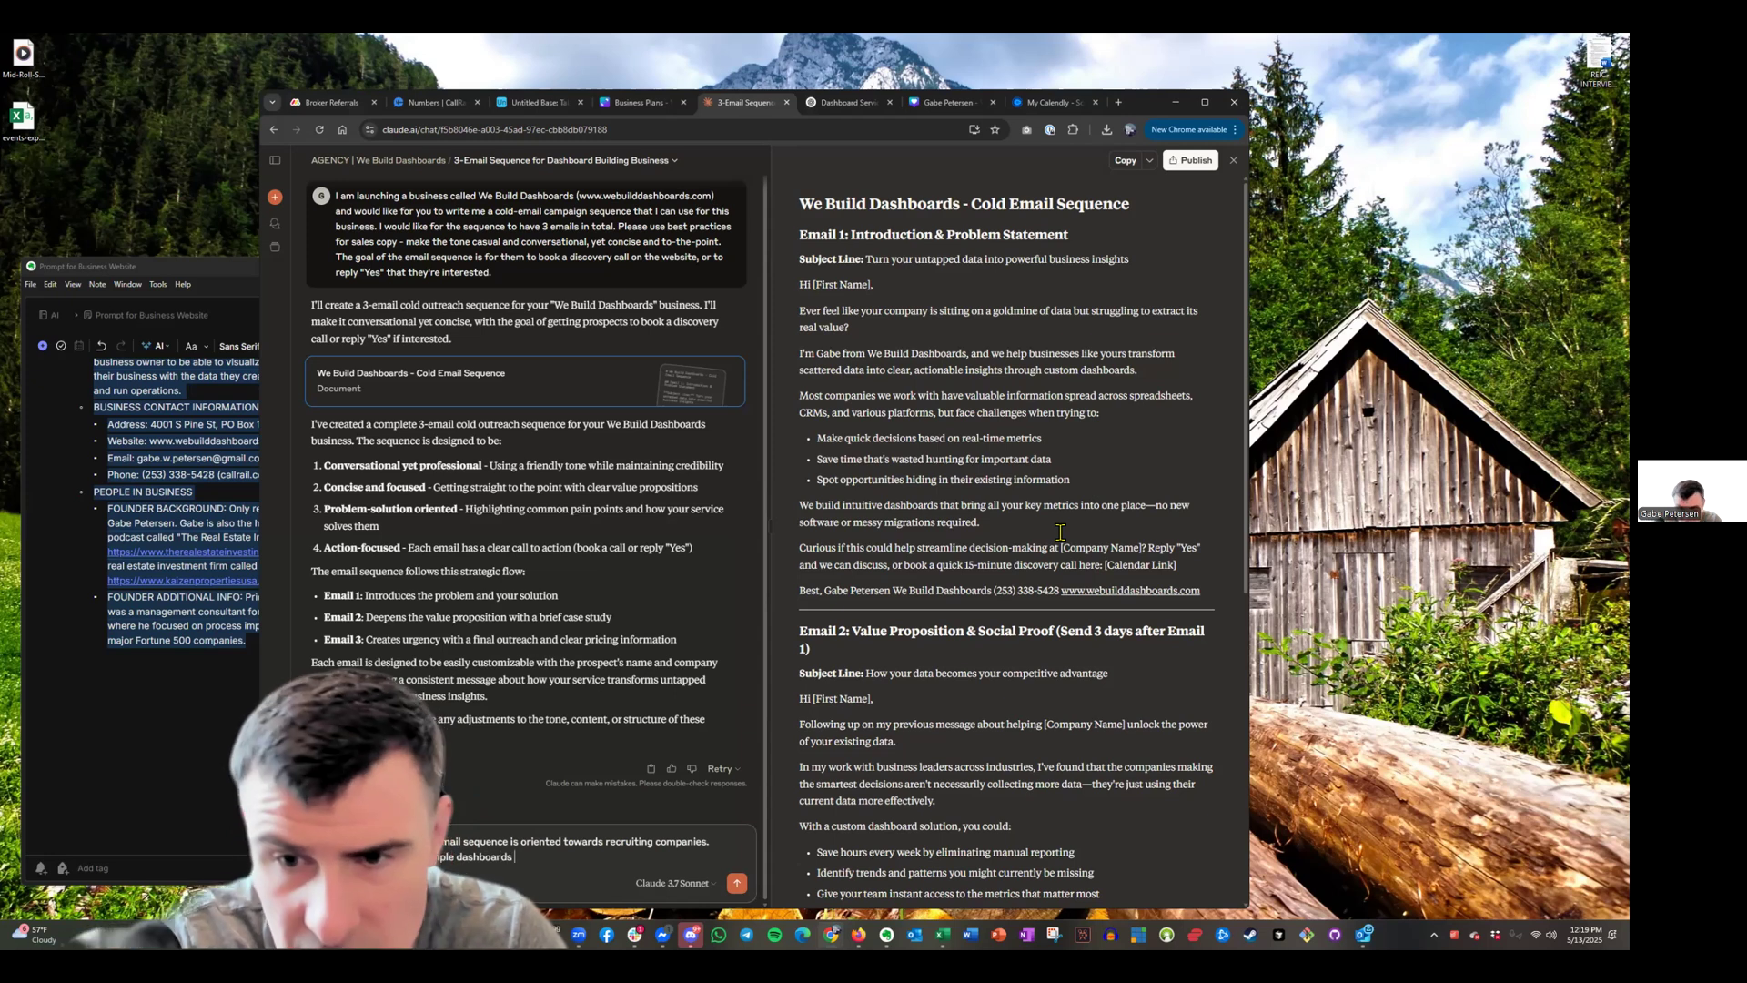
pyautogui.write('previous clients in the email')
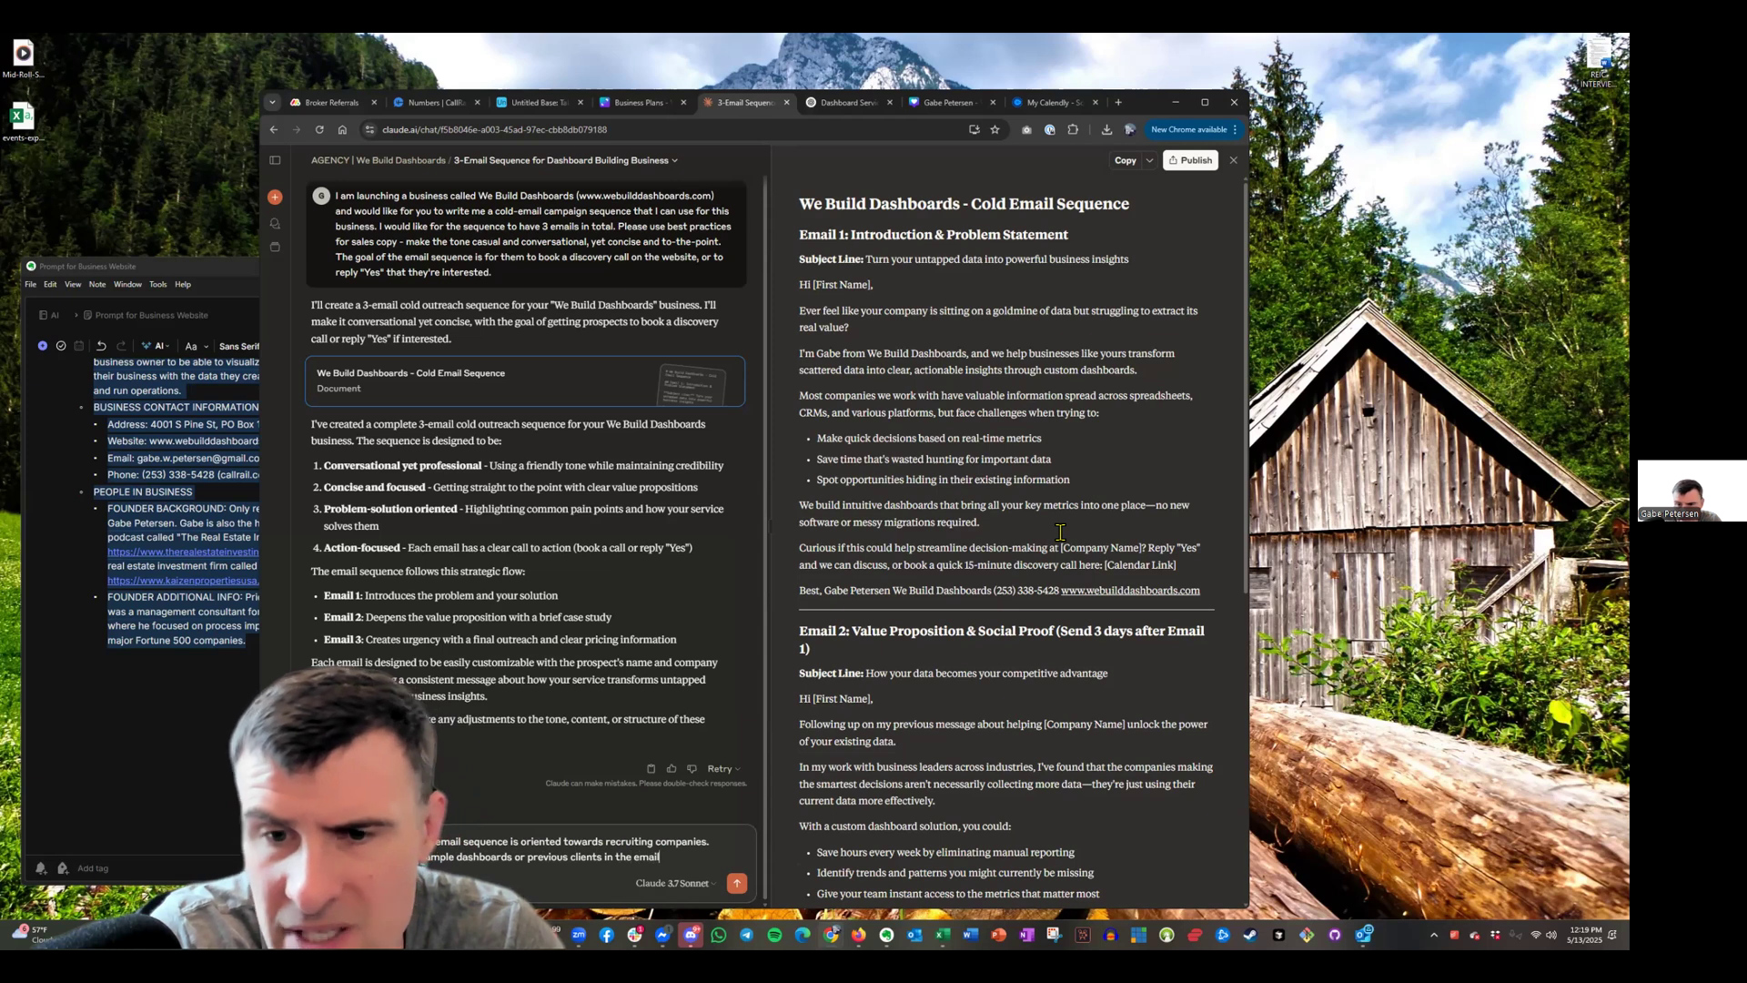
pyautogui.write('.')
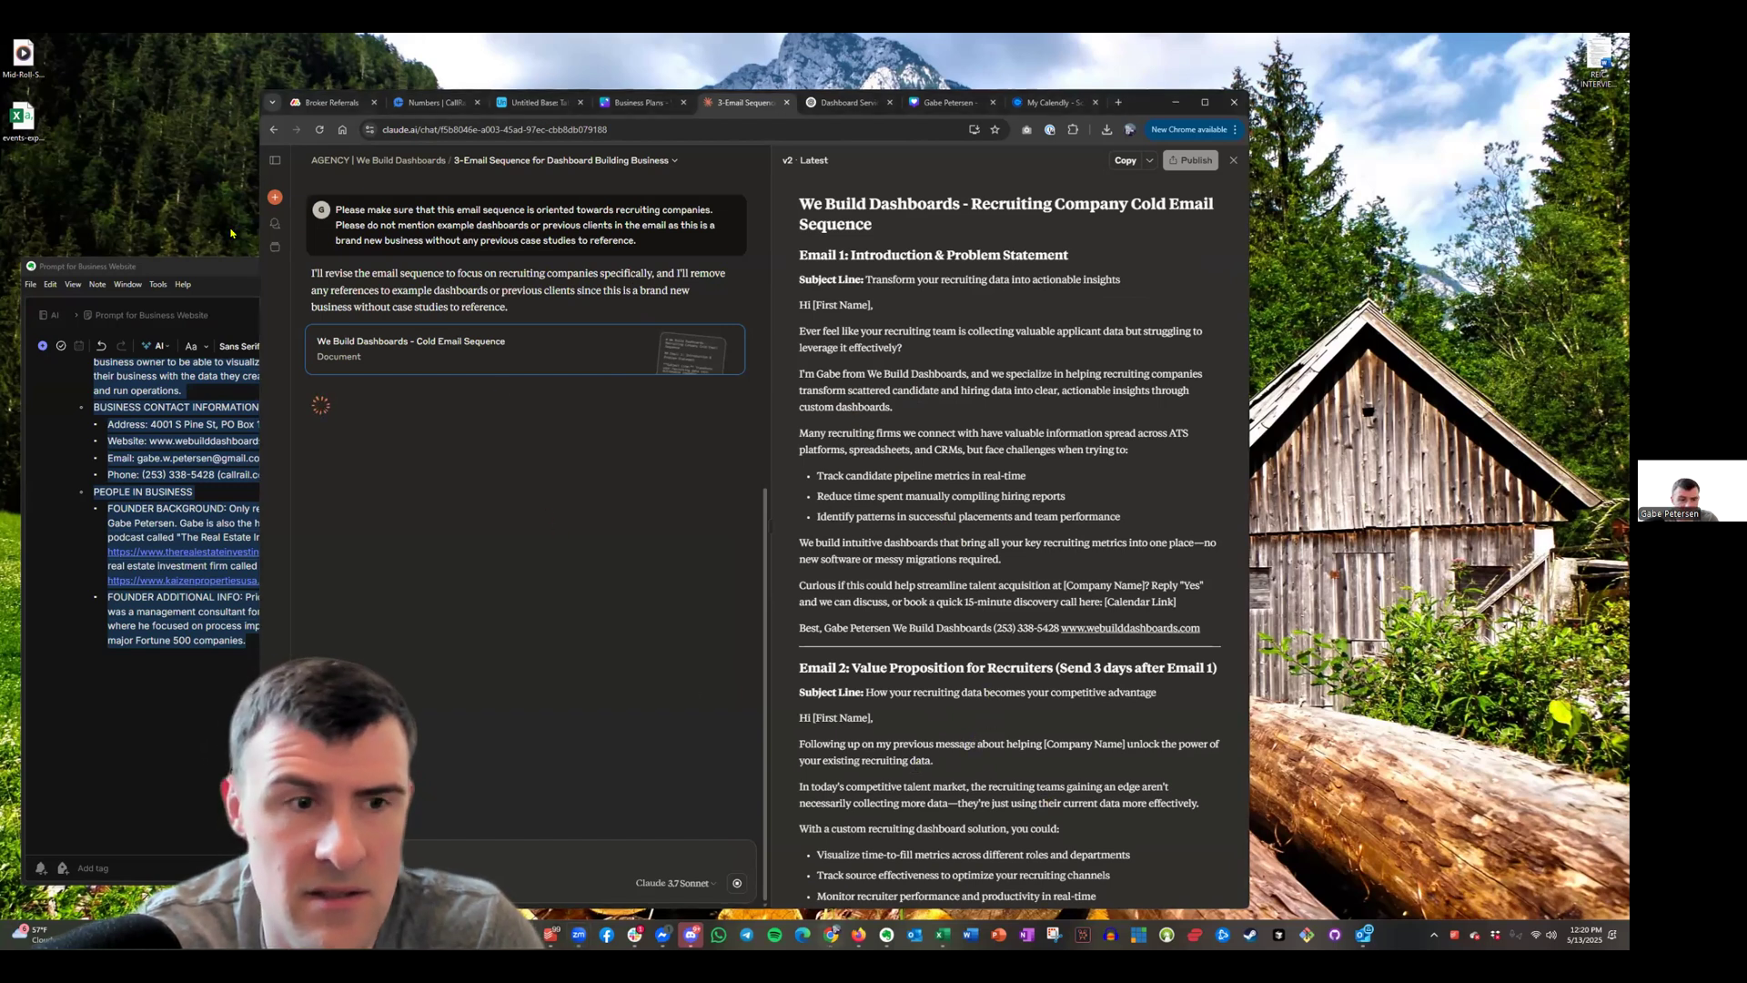
pyautogui.scroll(-6, 1001, 546)
pyautogui.scroll(2, 1001, 591)
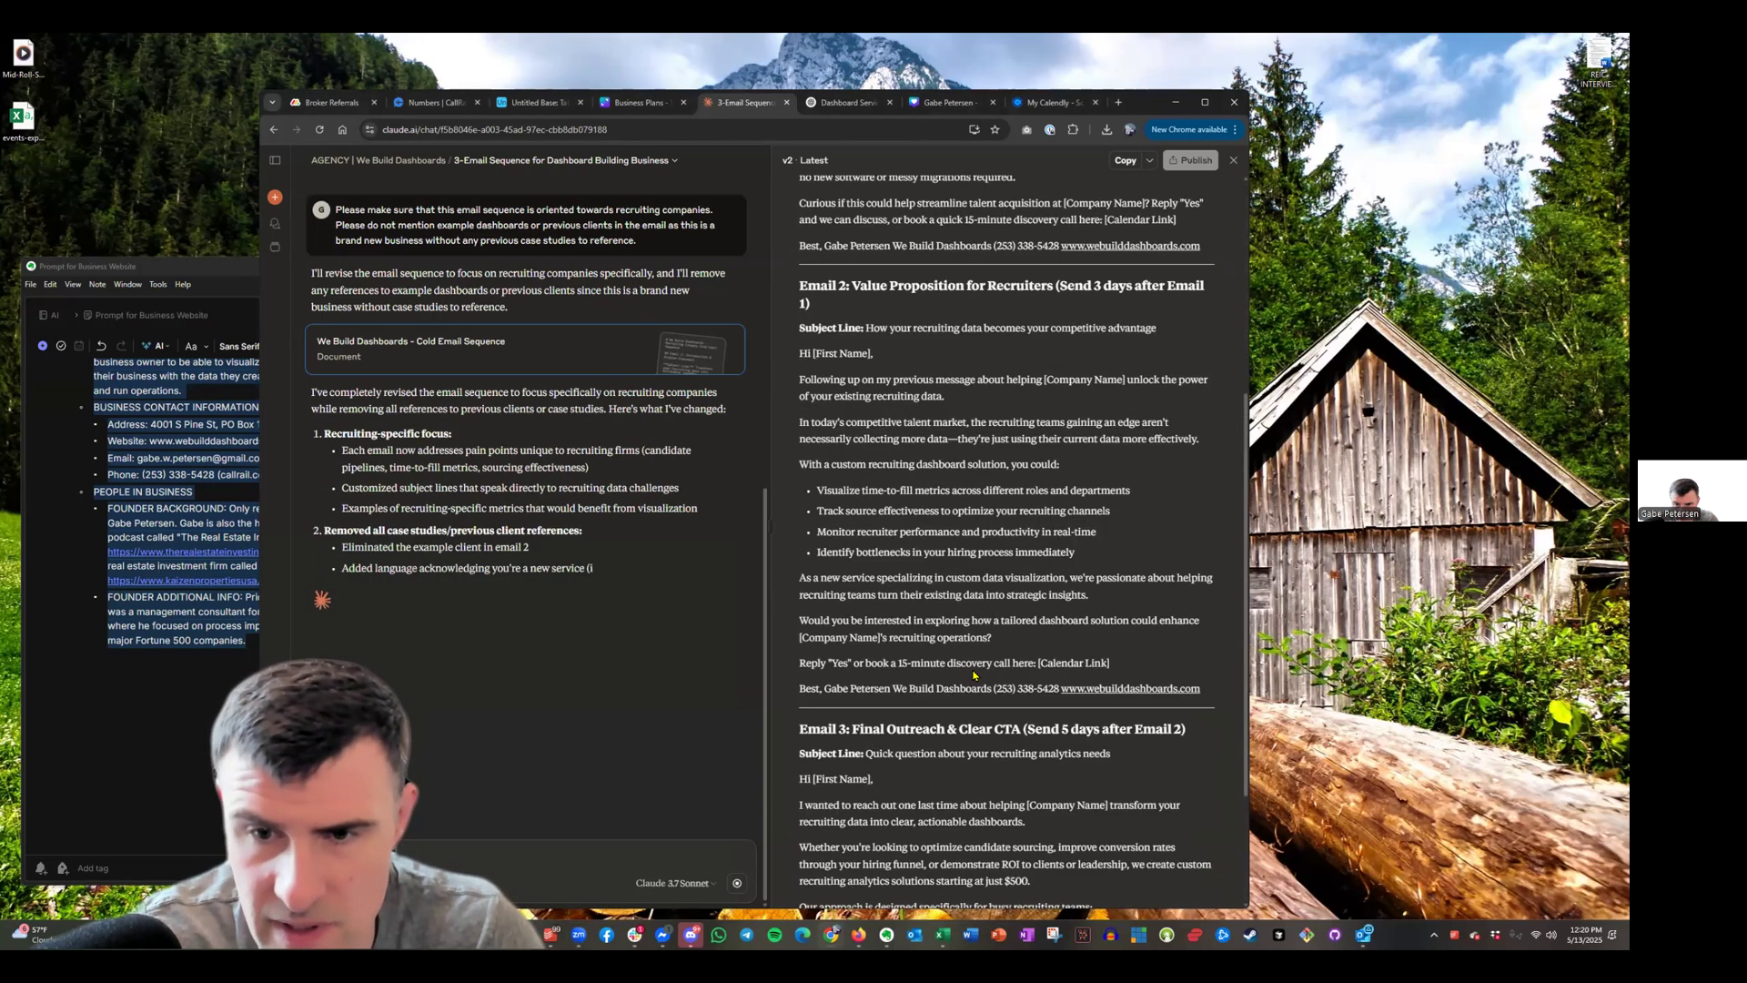
pyautogui.scroll(5, 974, 675)
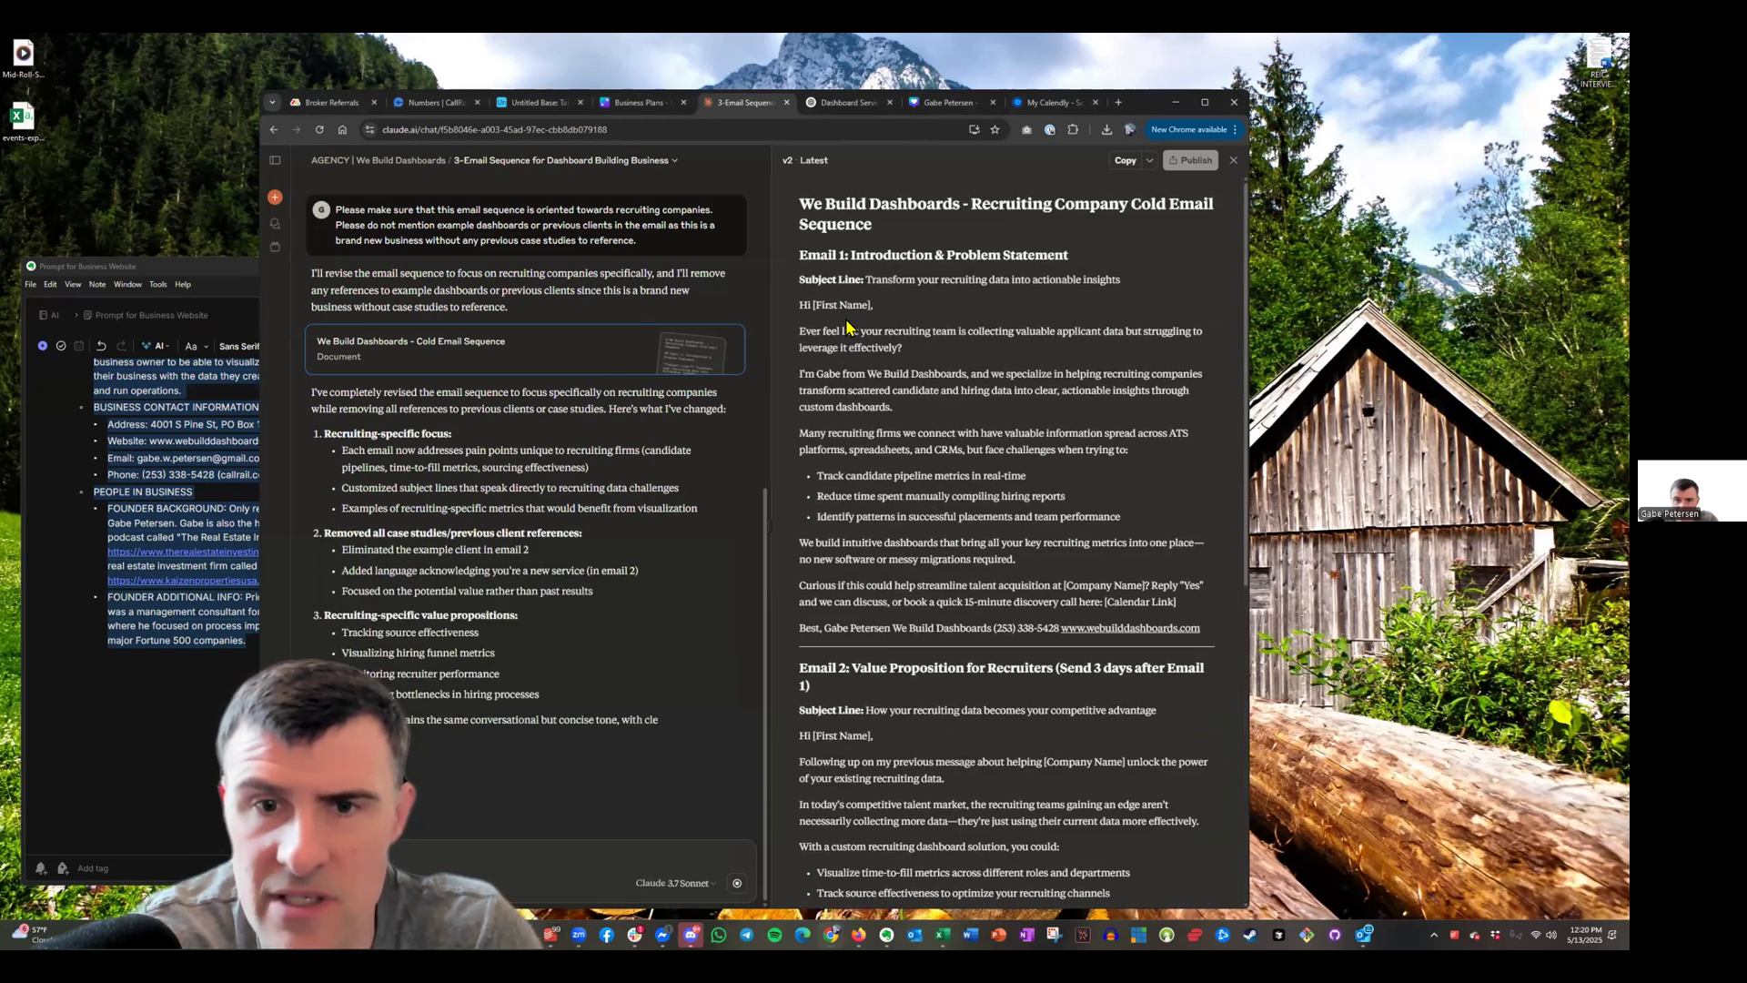
pyautogui.scroll(-1, 1064, 345)
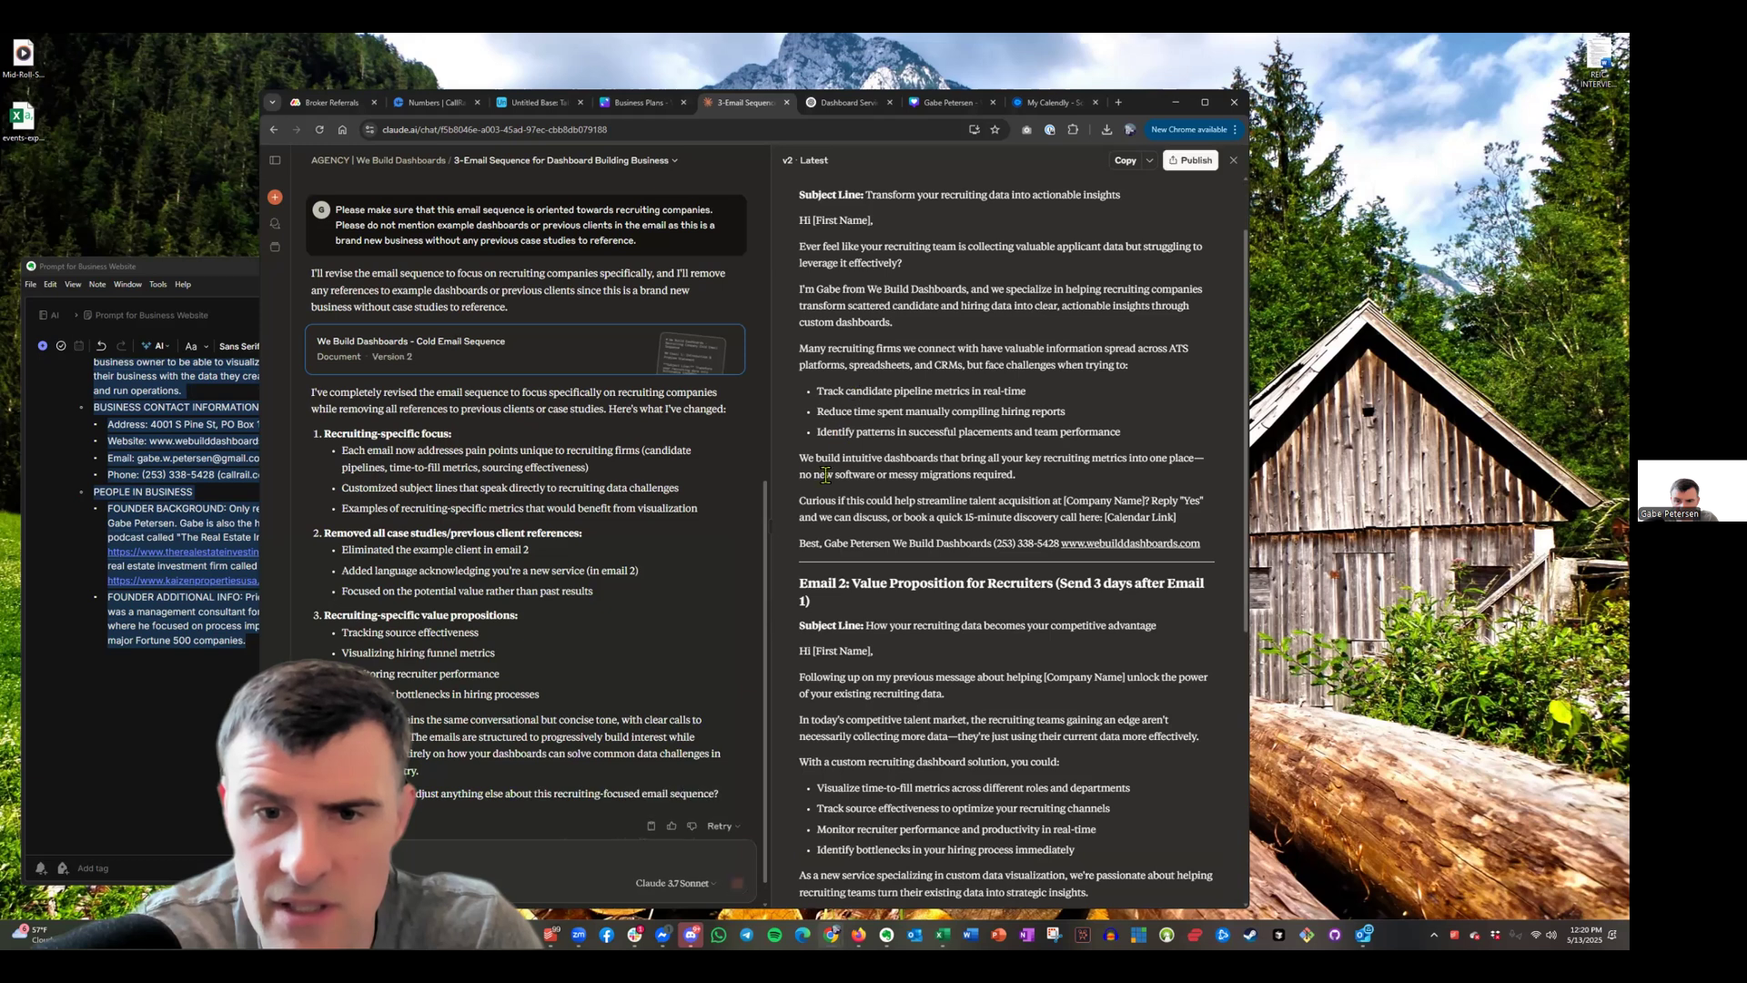
pyautogui.scroll(-3, 828, 478)
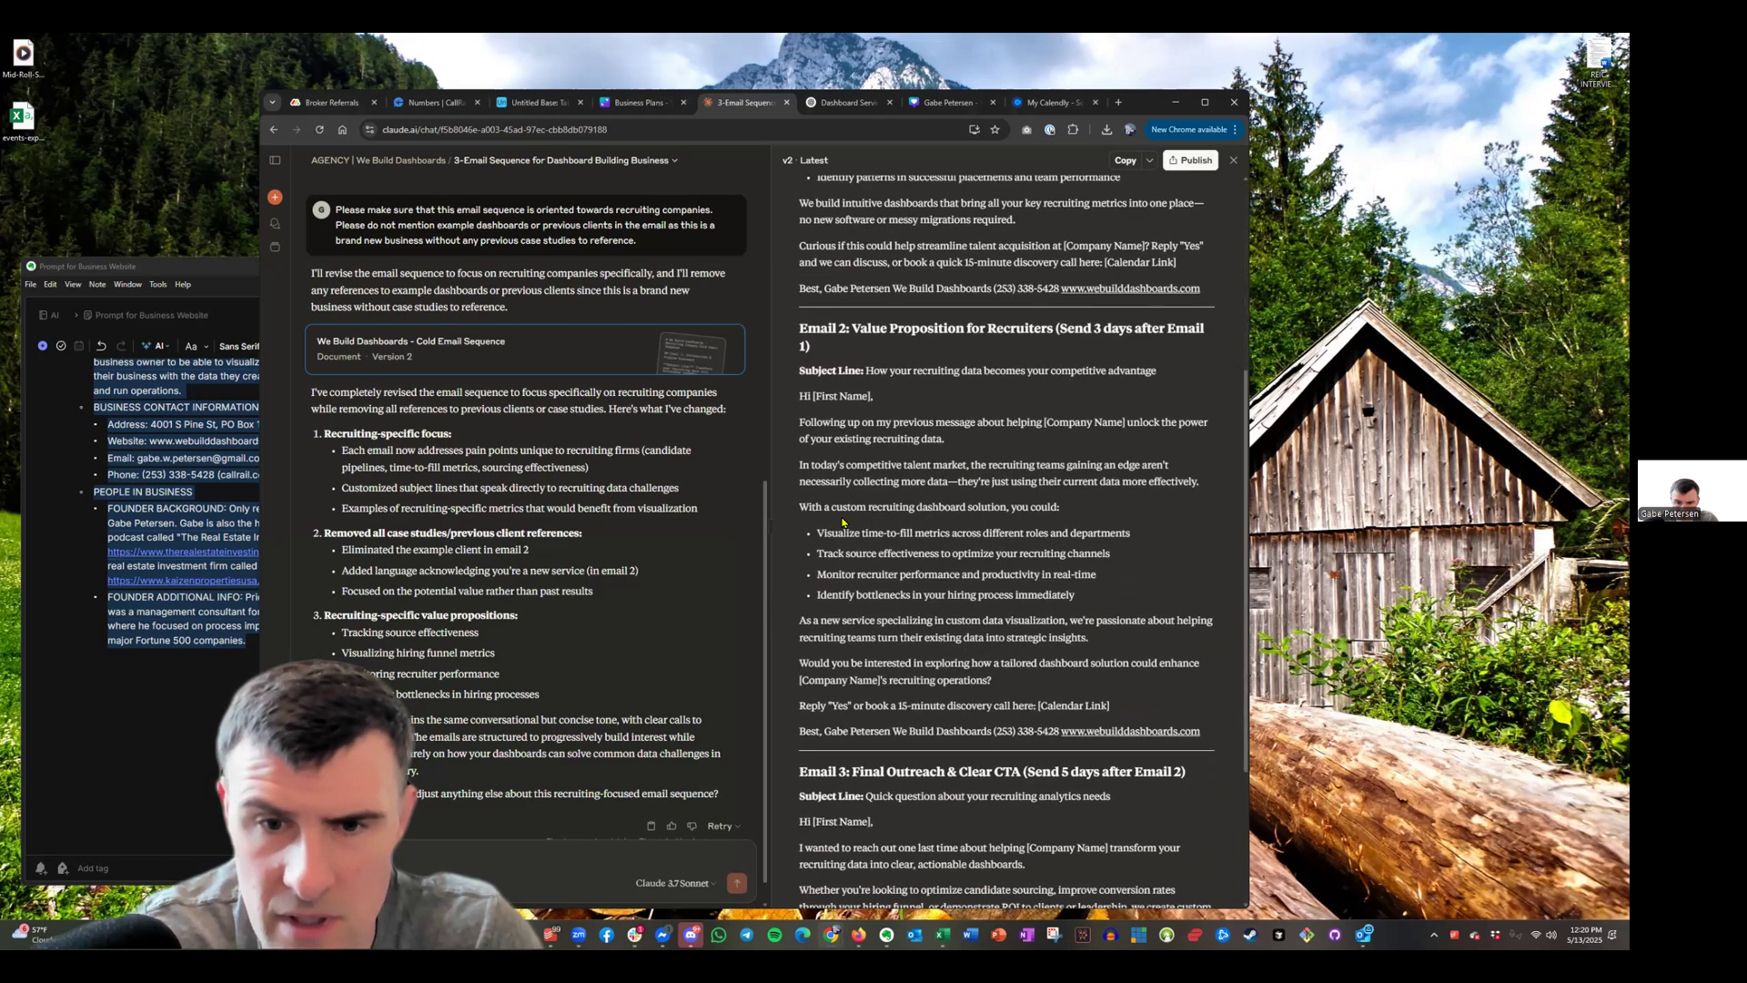
pyautogui.scroll(-2, 961, 499)
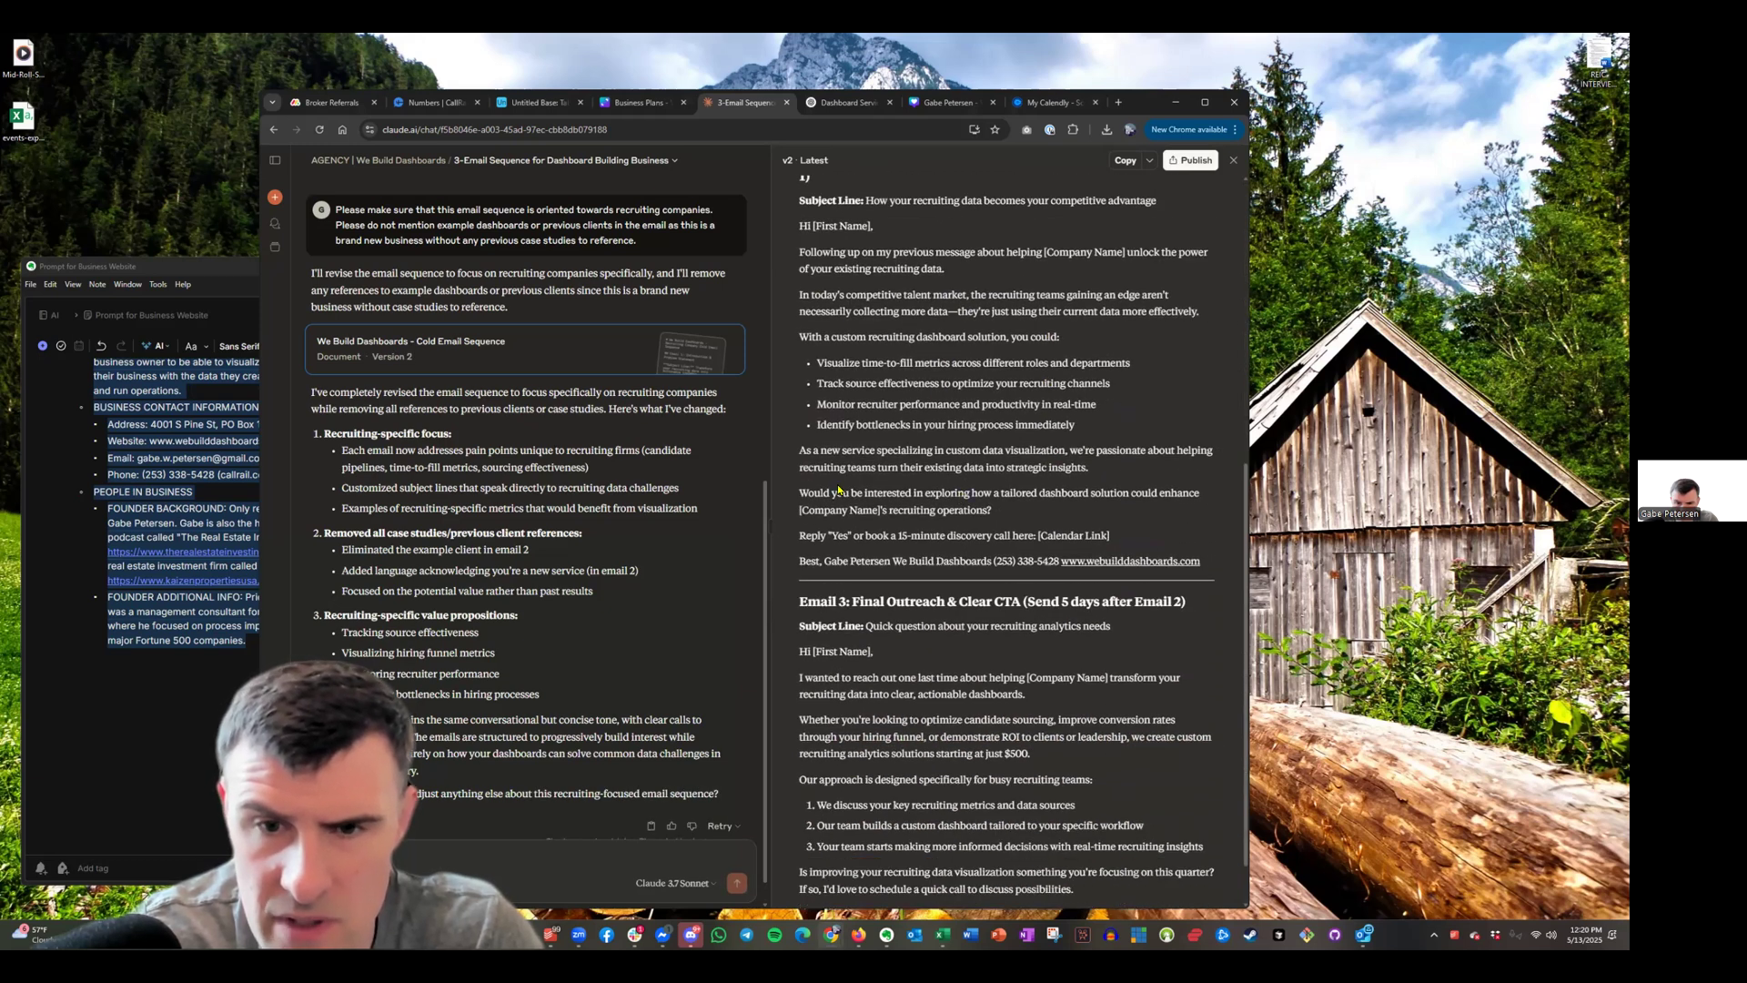
pyautogui.scroll(-1, 964, 537)
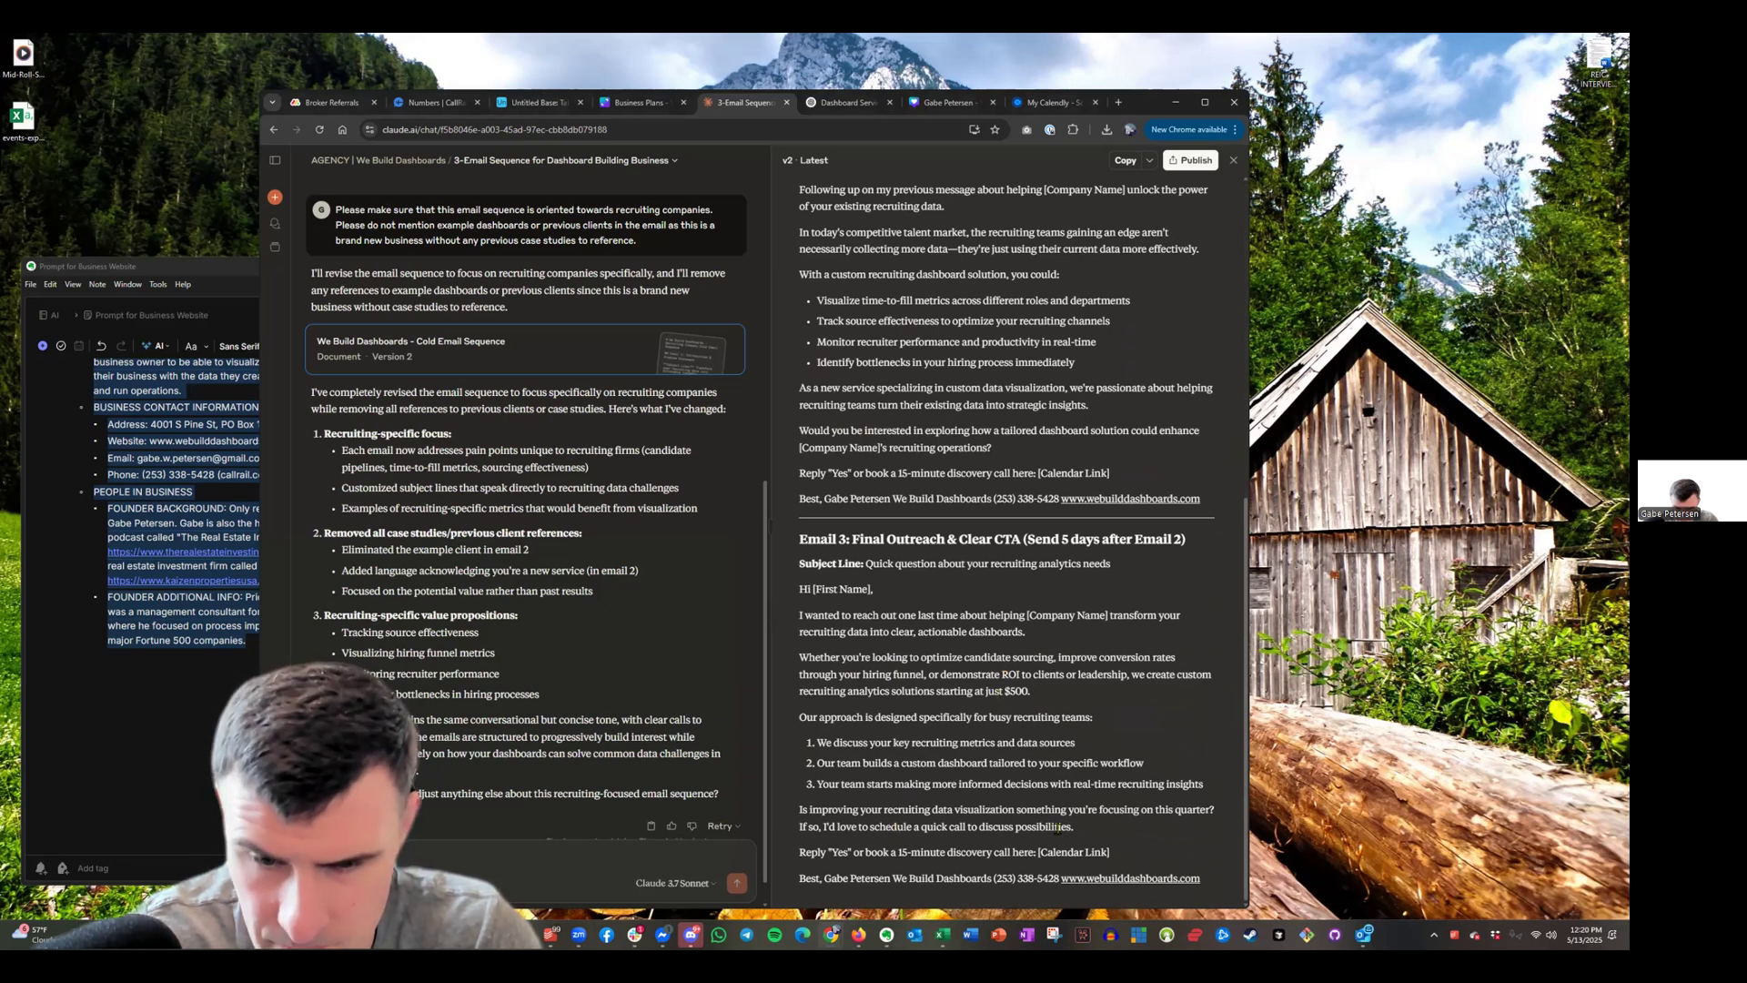
pyautogui.moveTo(900, 853); pyautogui.dragTo(947, 852)
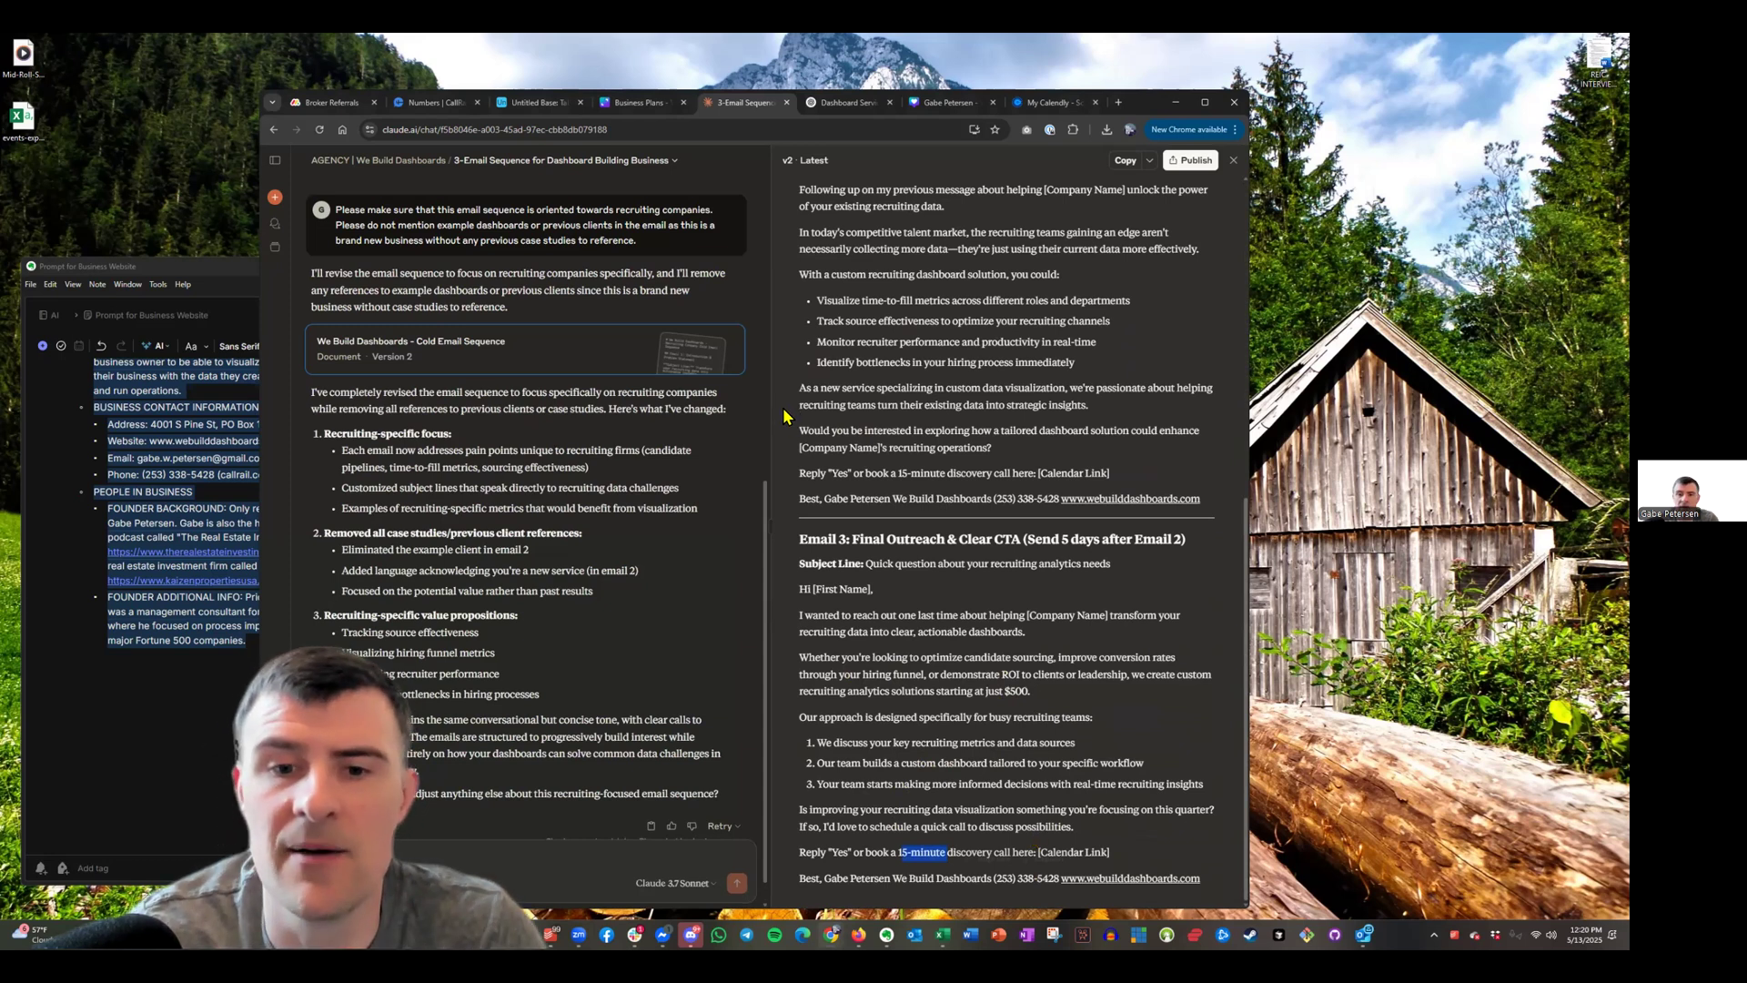
pyautogui.scroll(6, 1019, 673)
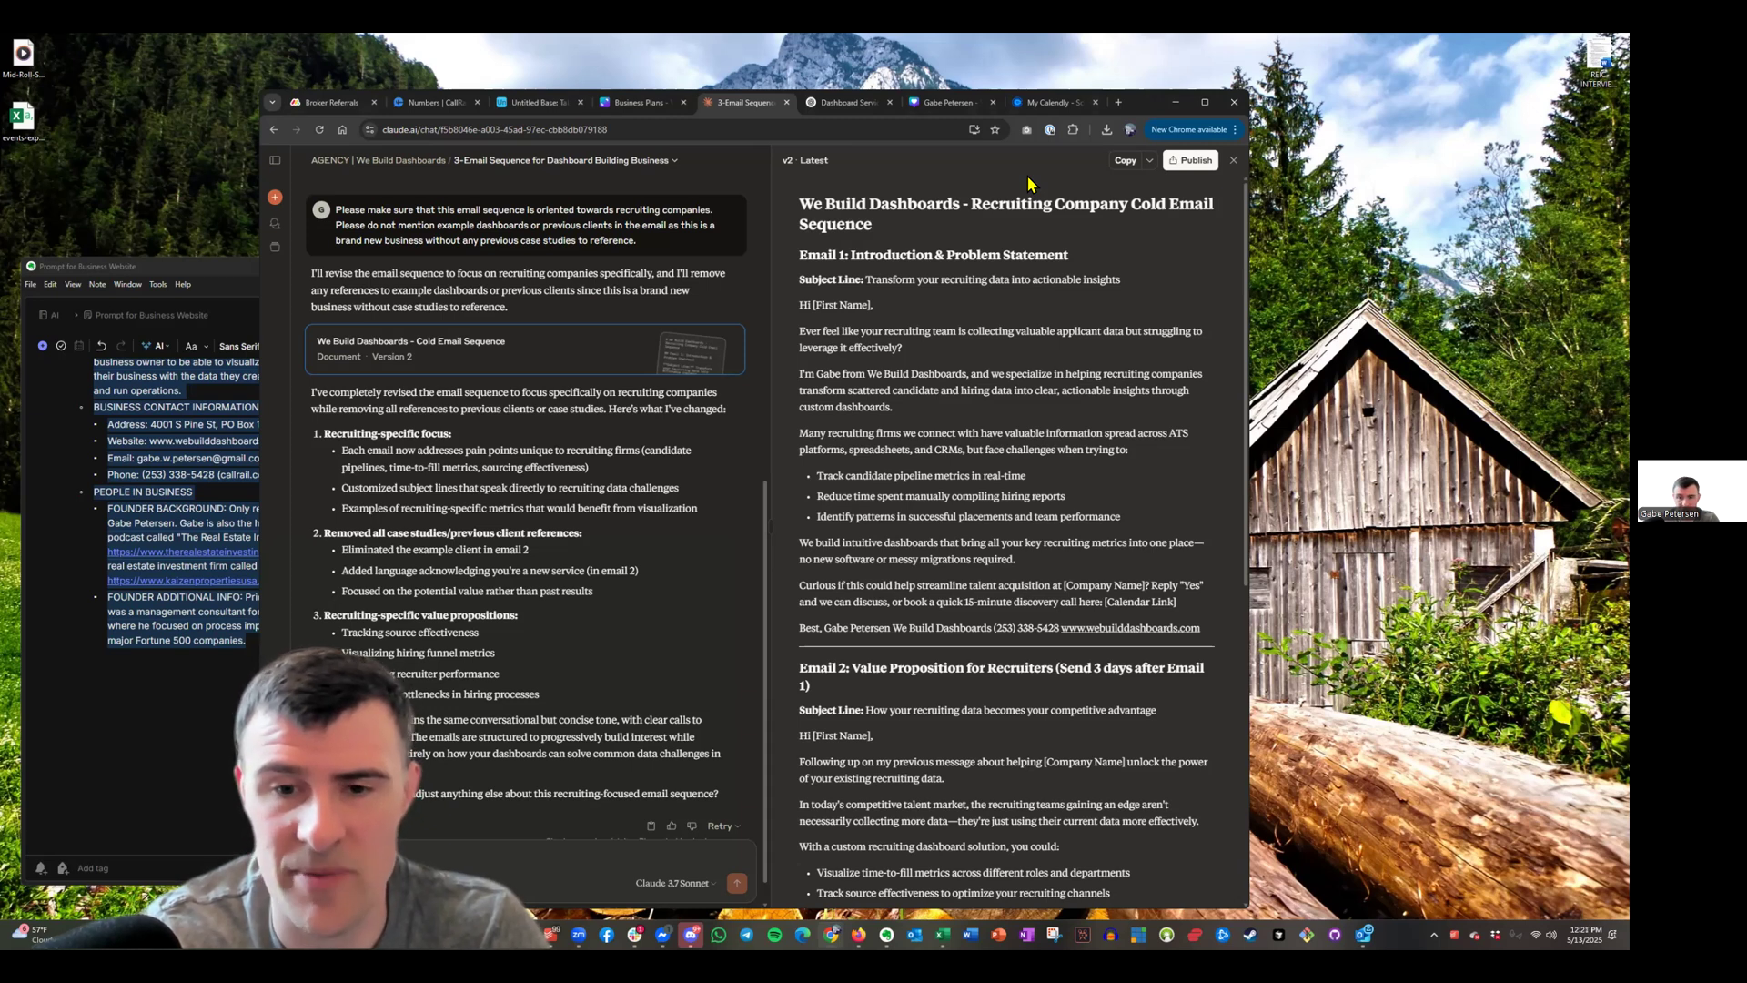
pyautogui.scroll(-6, 1060, 783)
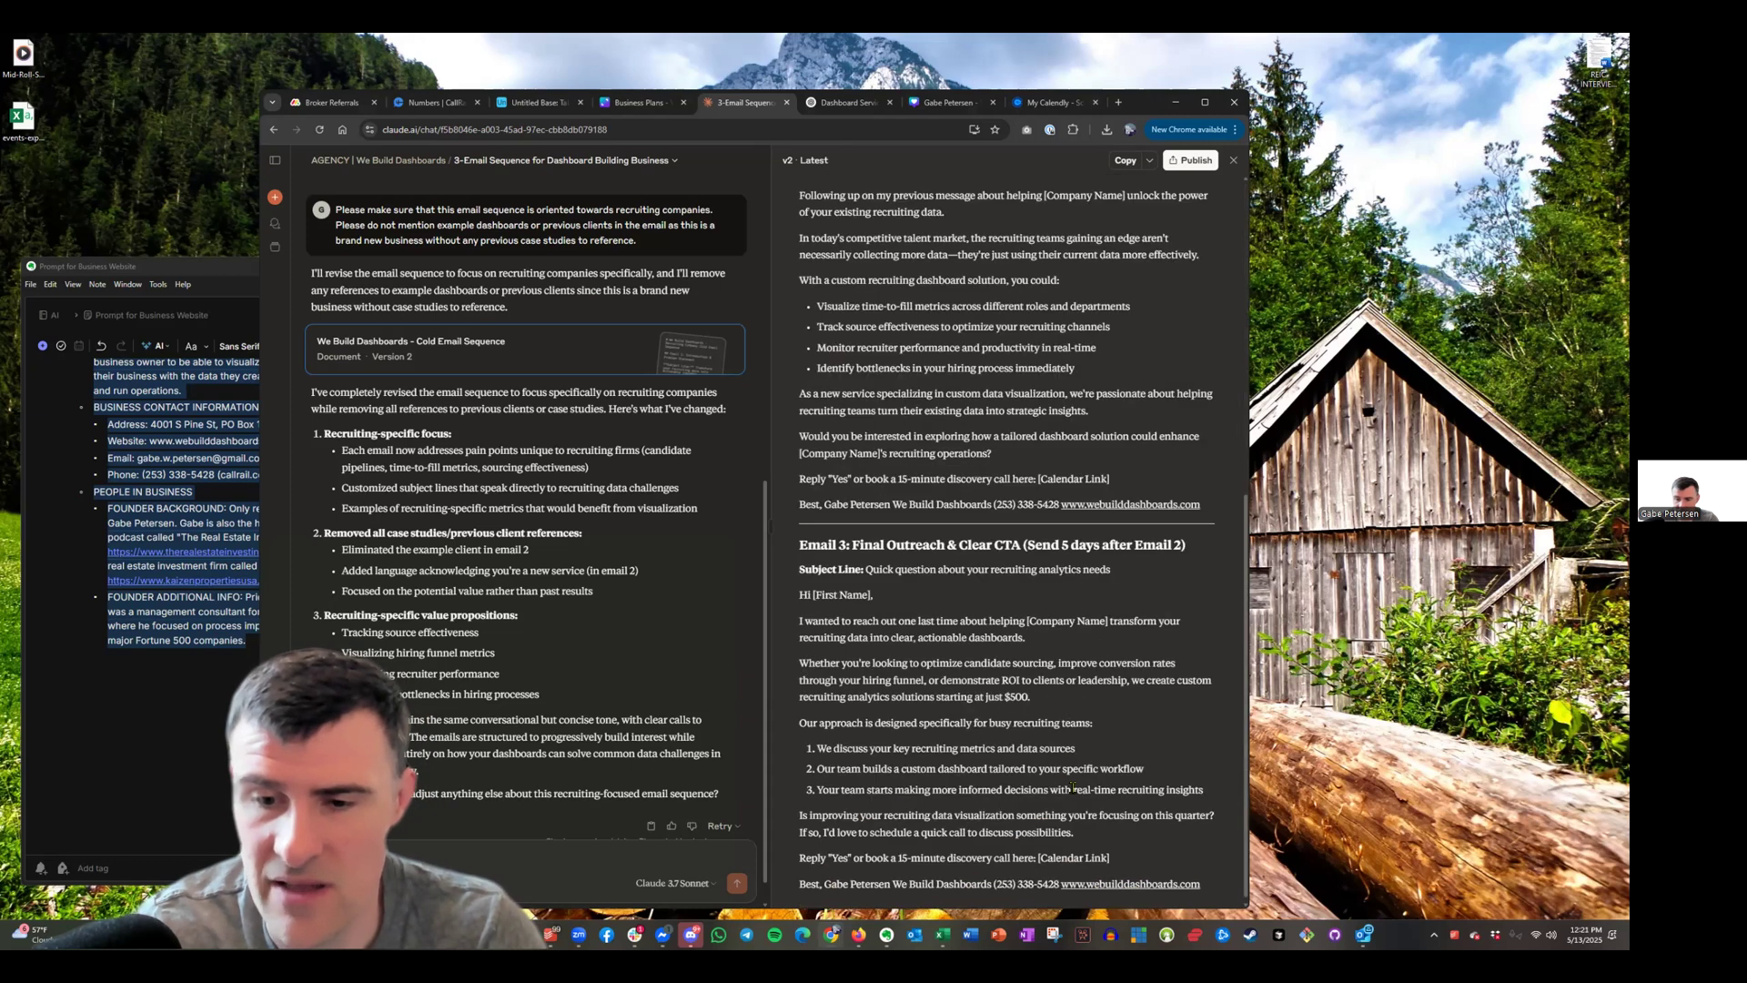
pyautogui.scroll(6, 1126, 767)
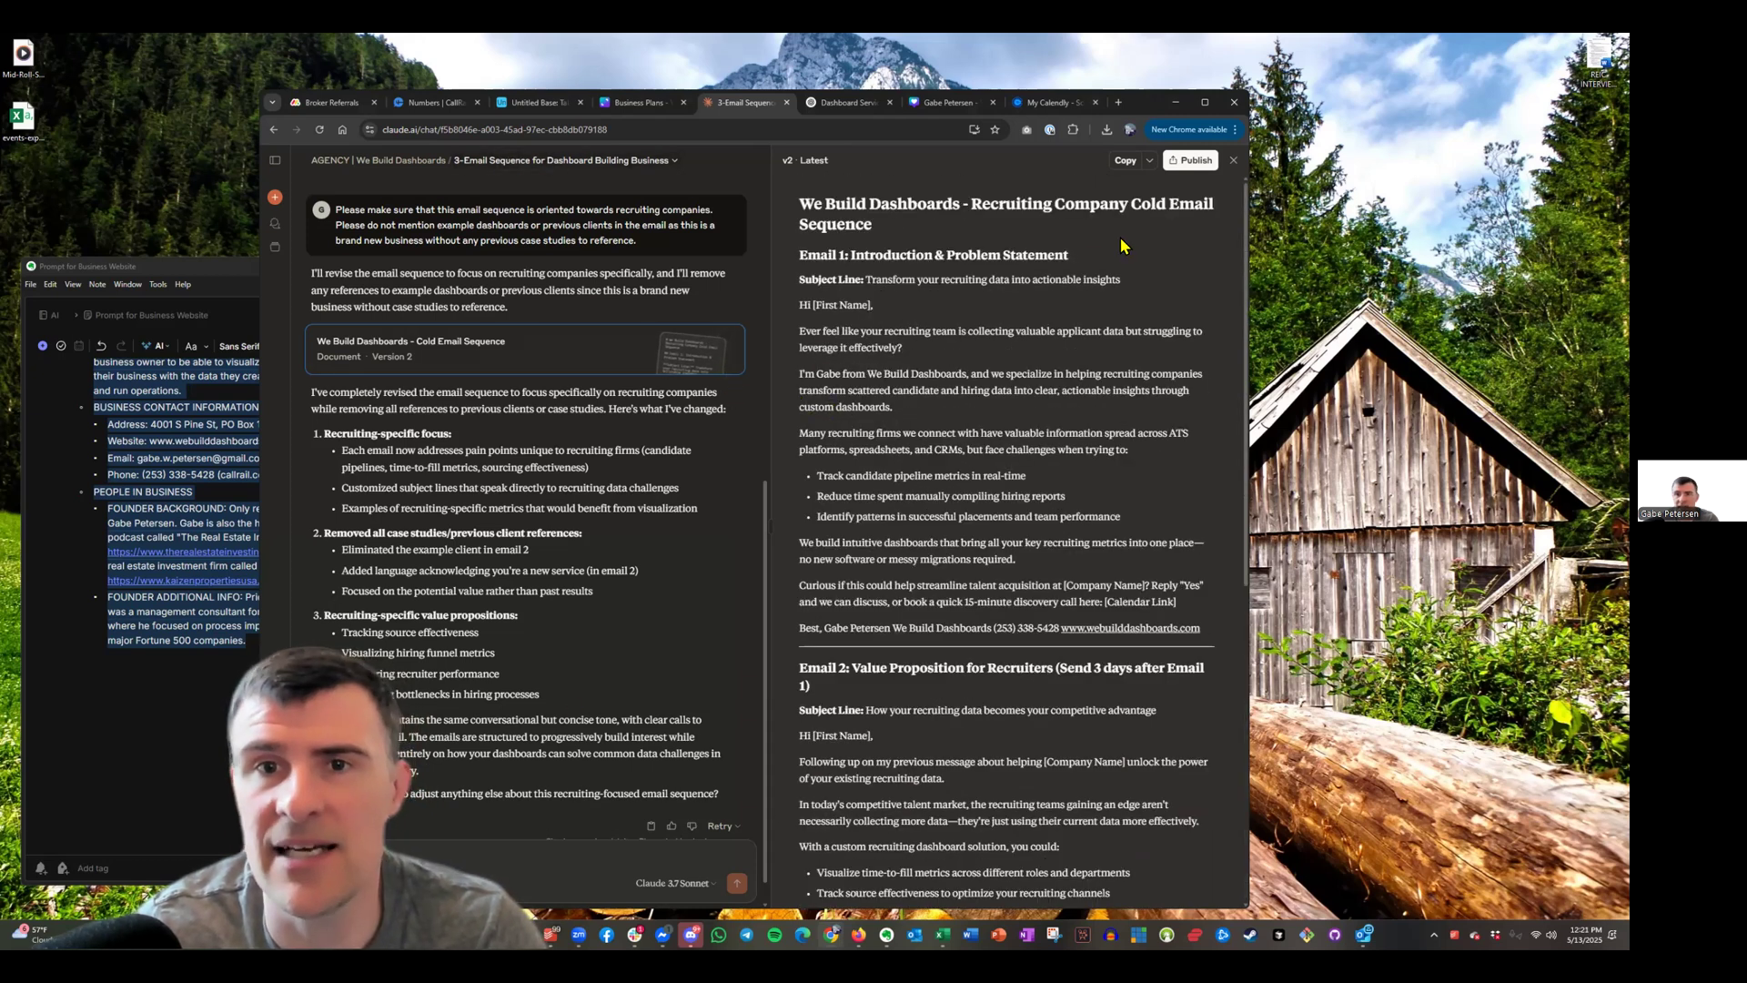
# Replace Step 1's [First Name] greeting placeholder with the {{firstName}} variable
pyautogui.click(954, 86)
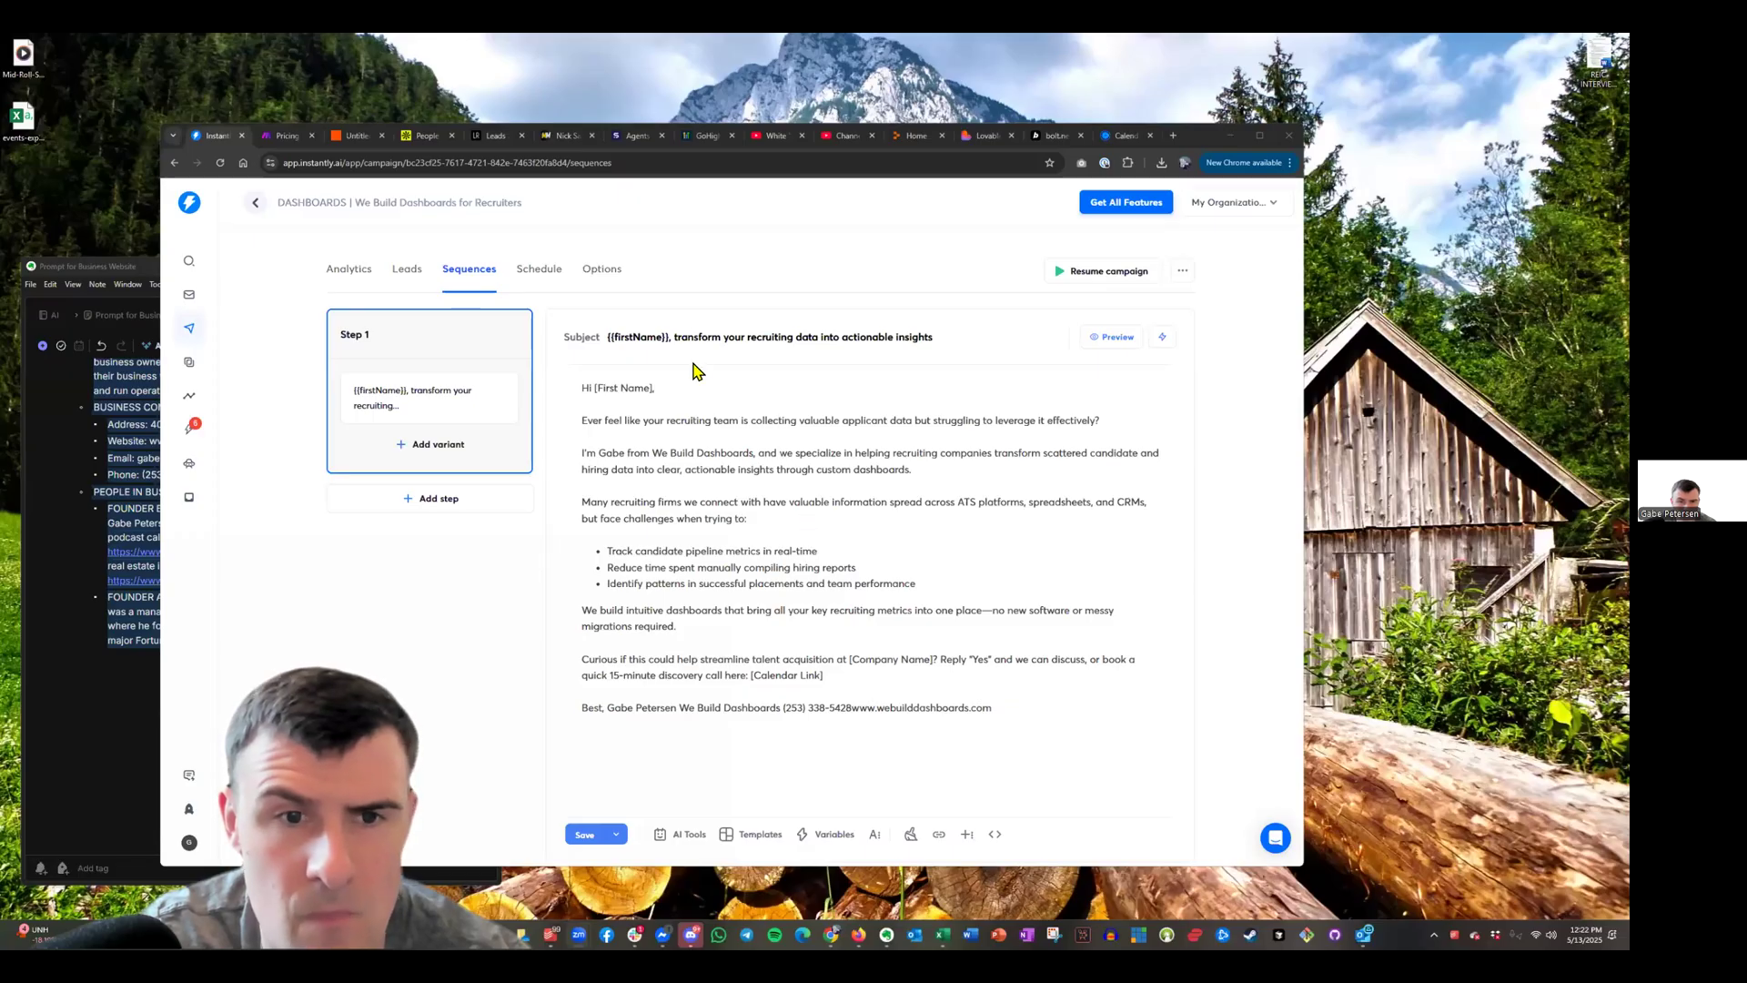
pyautogui.click(697, 382)
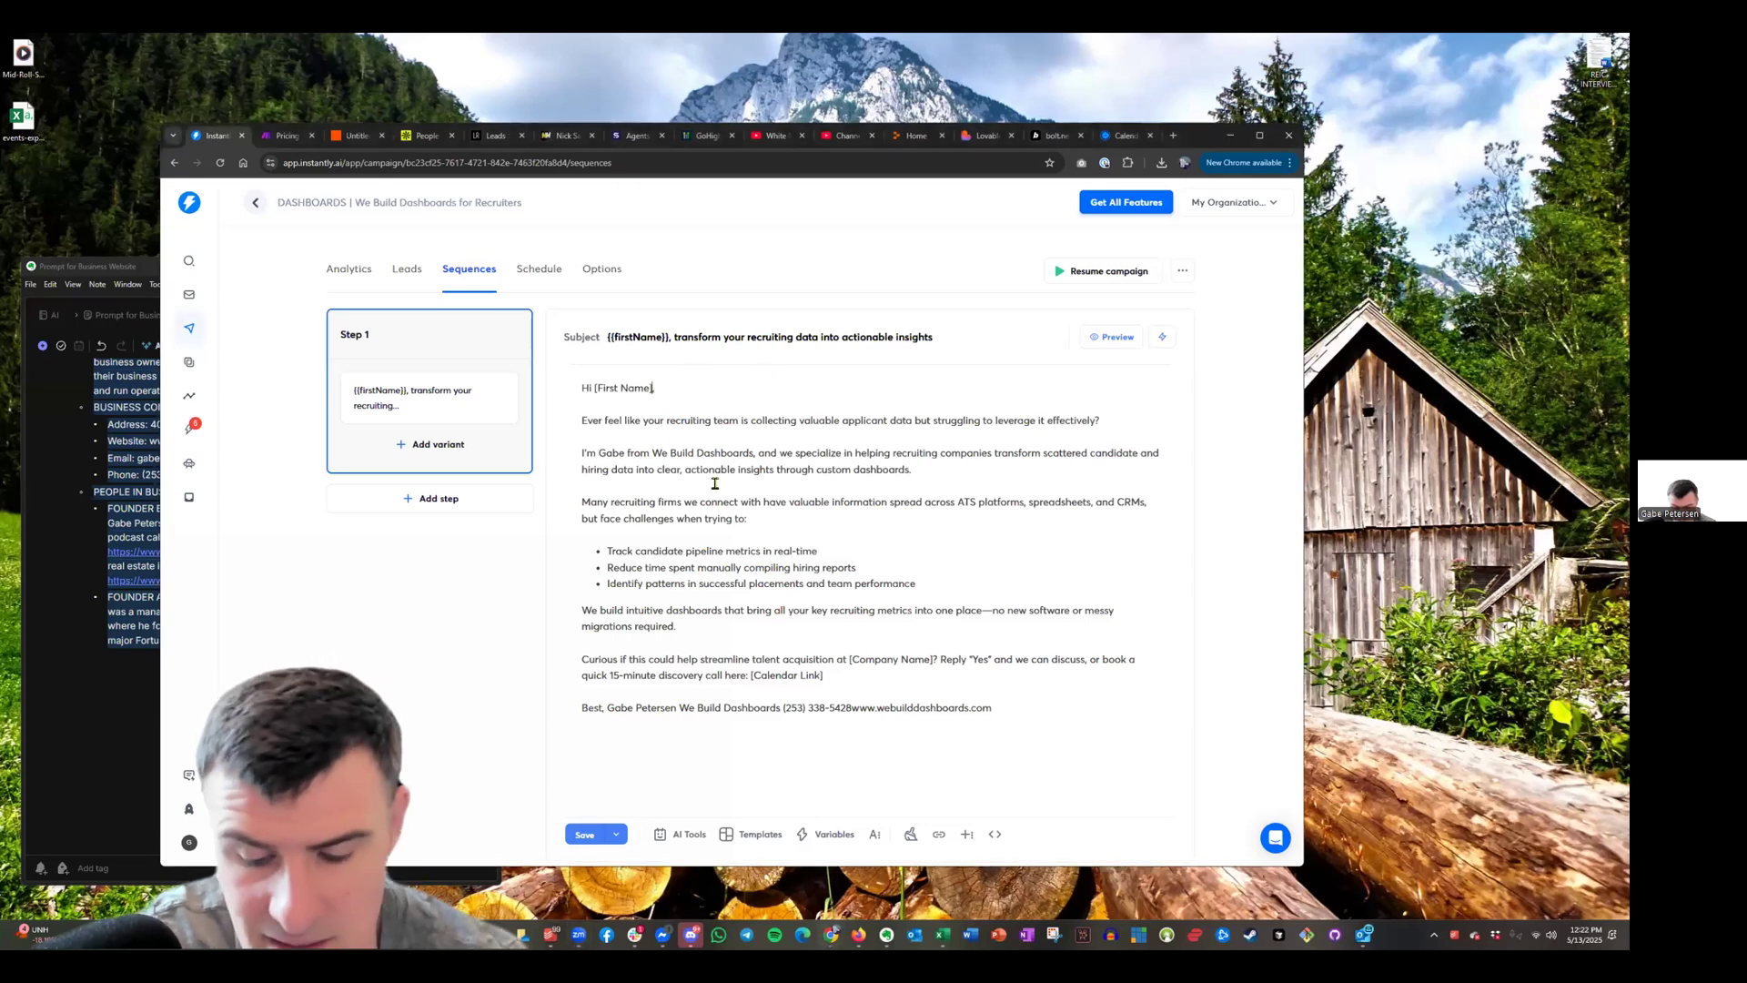
pyautogui.press('BackSpace')
pyautogui.press('BackSpace')
pyautogui.press('BackSpace')
pyautogui.press('BackSpace')
pyautogui.press('BackSpace')
pyautogui.press('BackSpace')
pyautogui.press('BackSpace')
pyautogui.press('BackSpace')
pyautogui.press('BackSpace')
pyautogui.press('BackSpace')
pyautogui.press('BackSpace')
pyautogui.press('BackSpace')
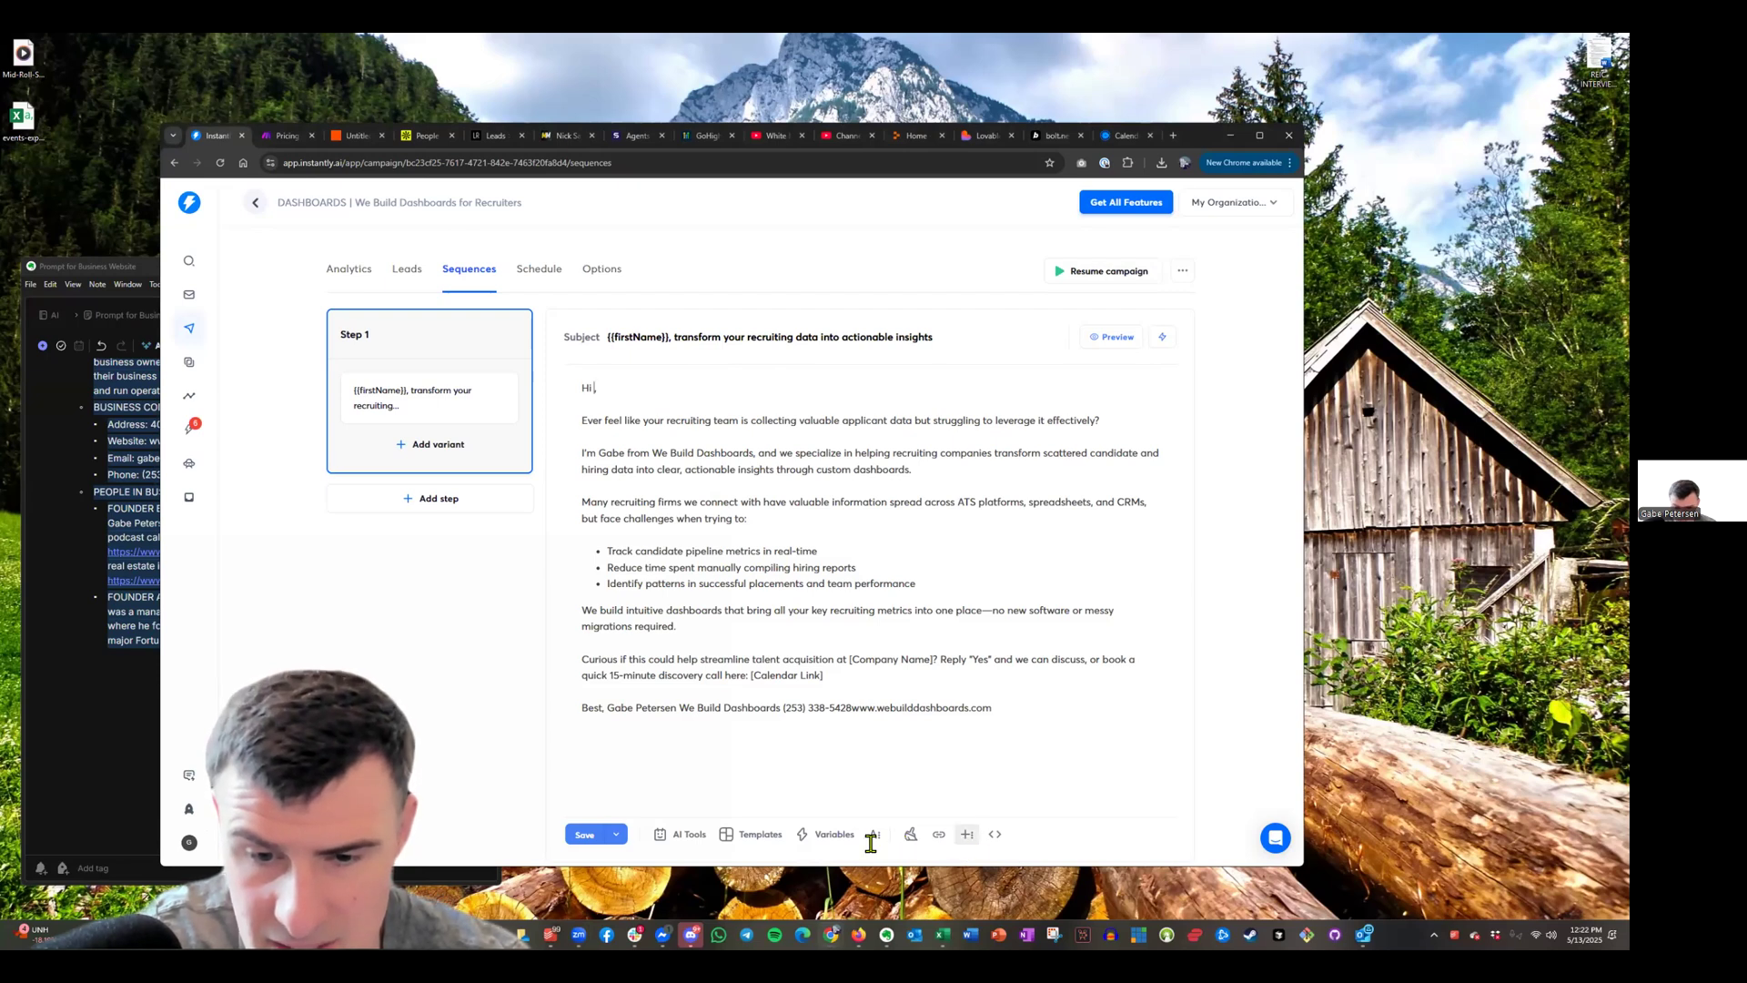
pyautogui.click(813, 835)
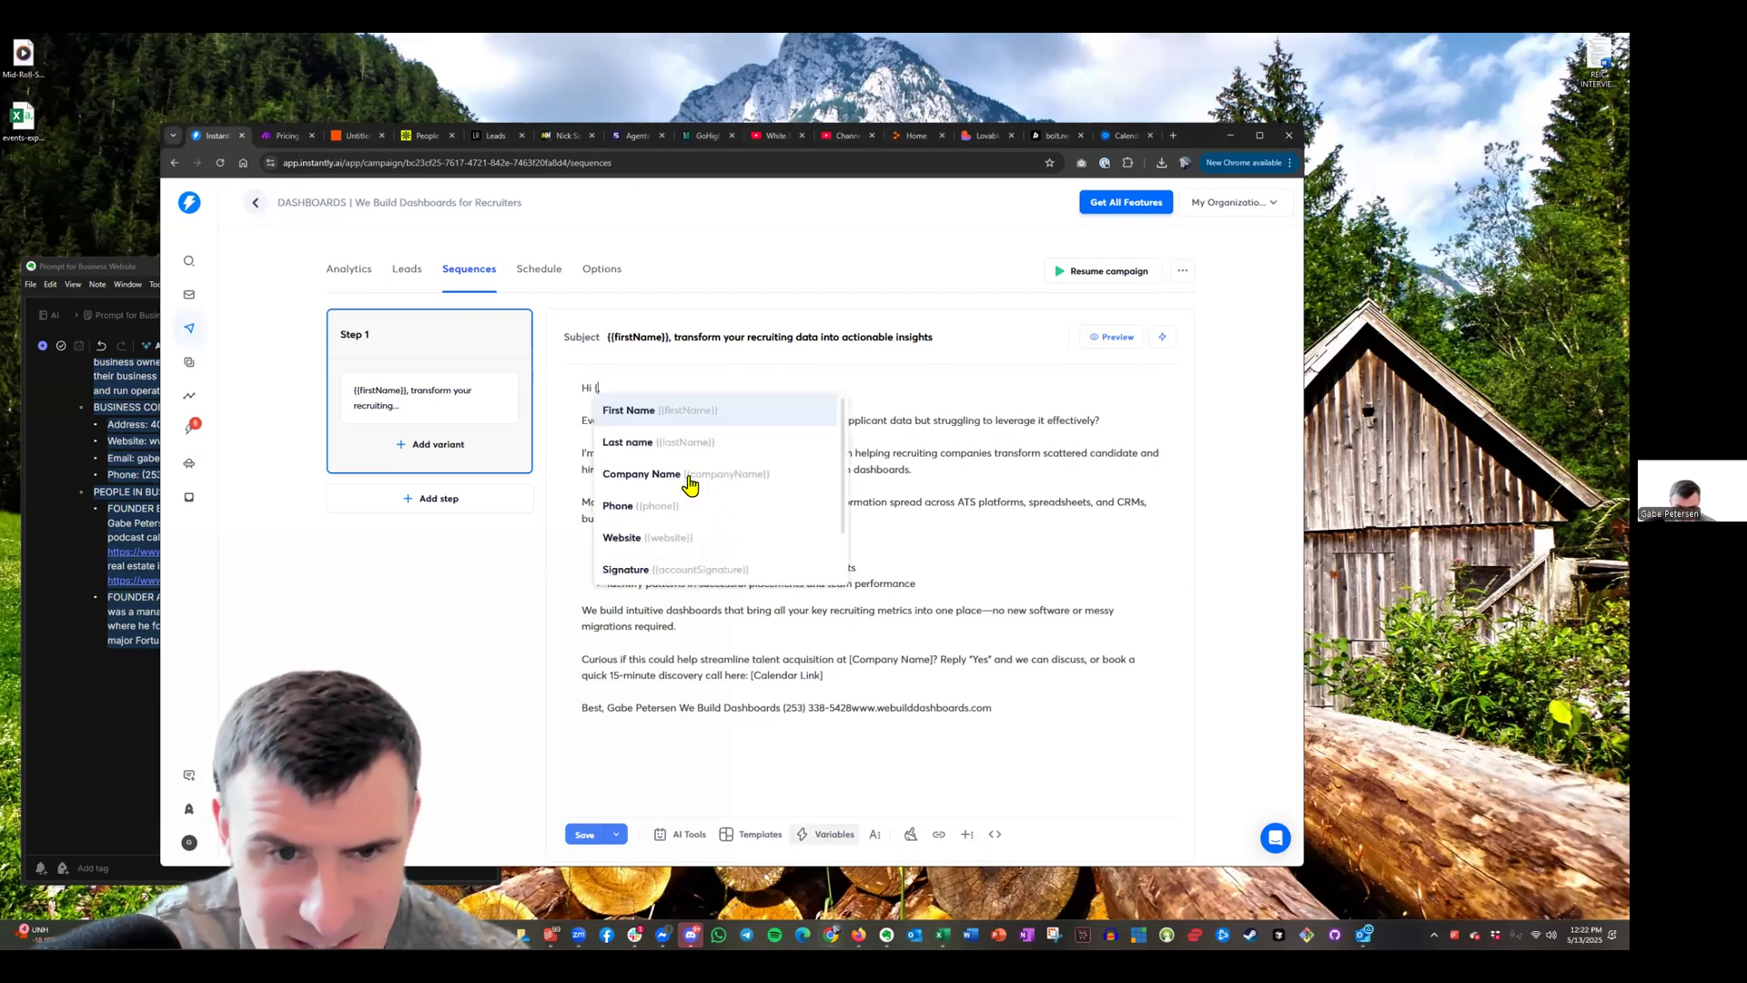
pyautogui.click(699, 417)
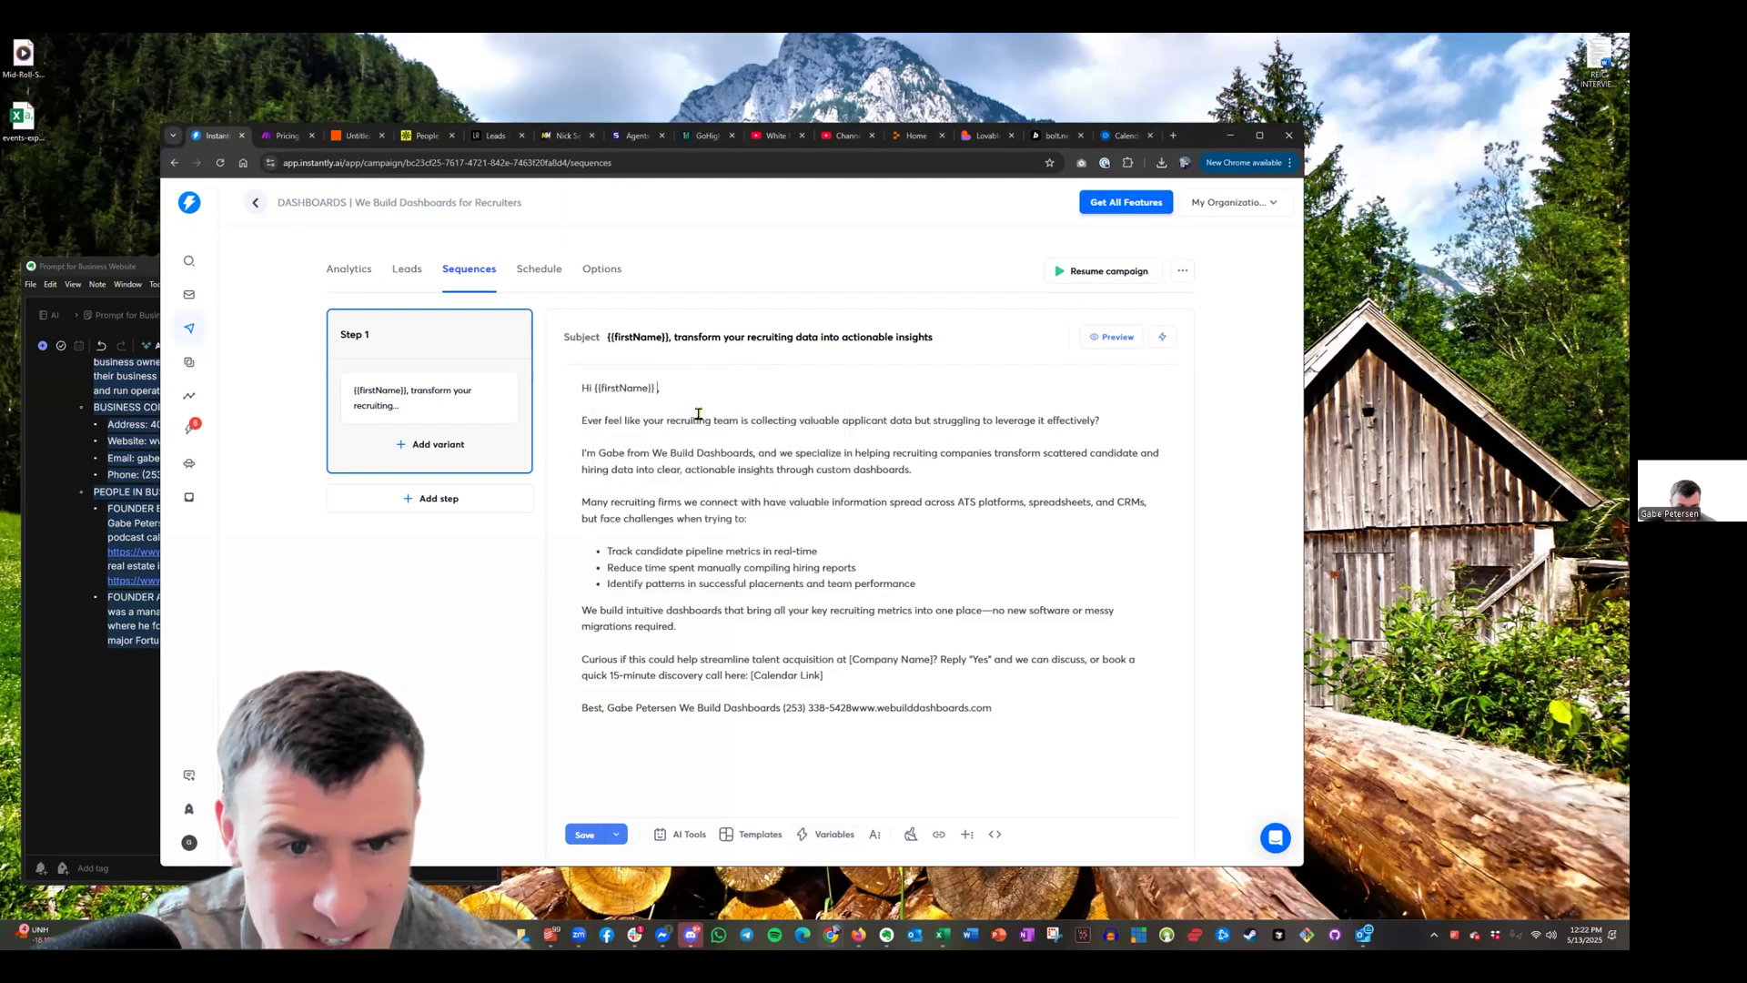
pyautogui.press('BackSpace')
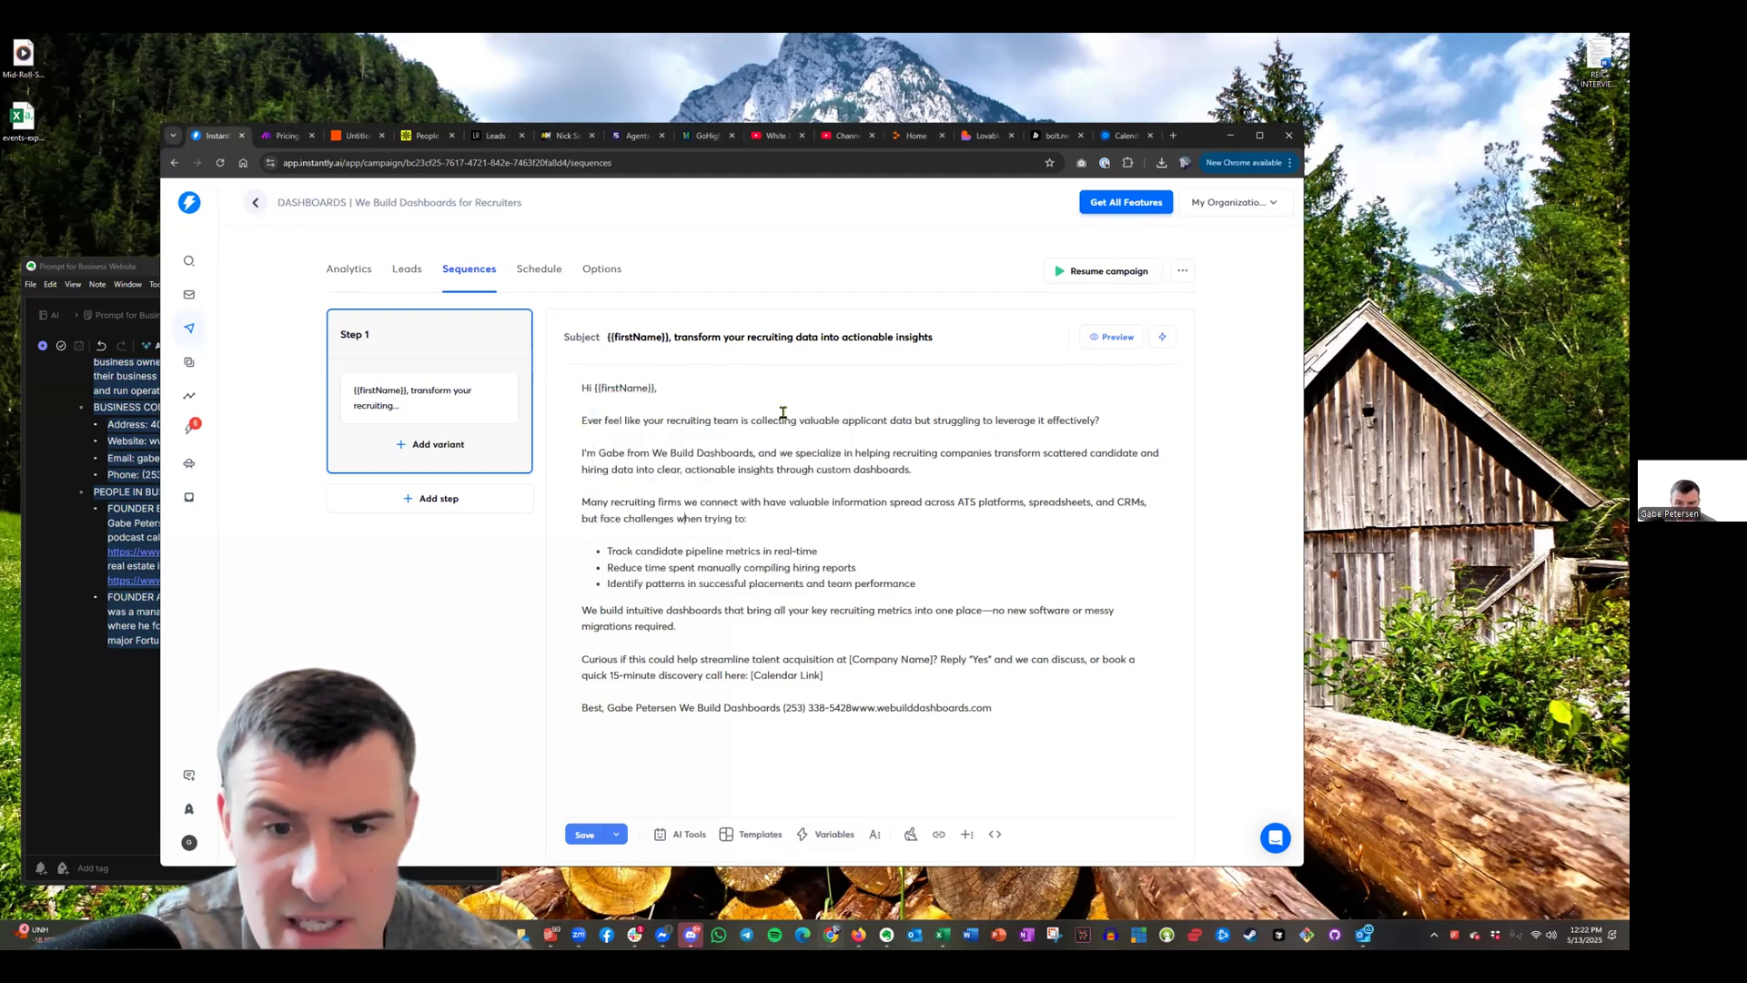
# Put sender name, We Build Dashboards, phone and website on separate lines; select [Calendar Link]
pyautogui.click(607, 707)
pyautogui.press('Return')
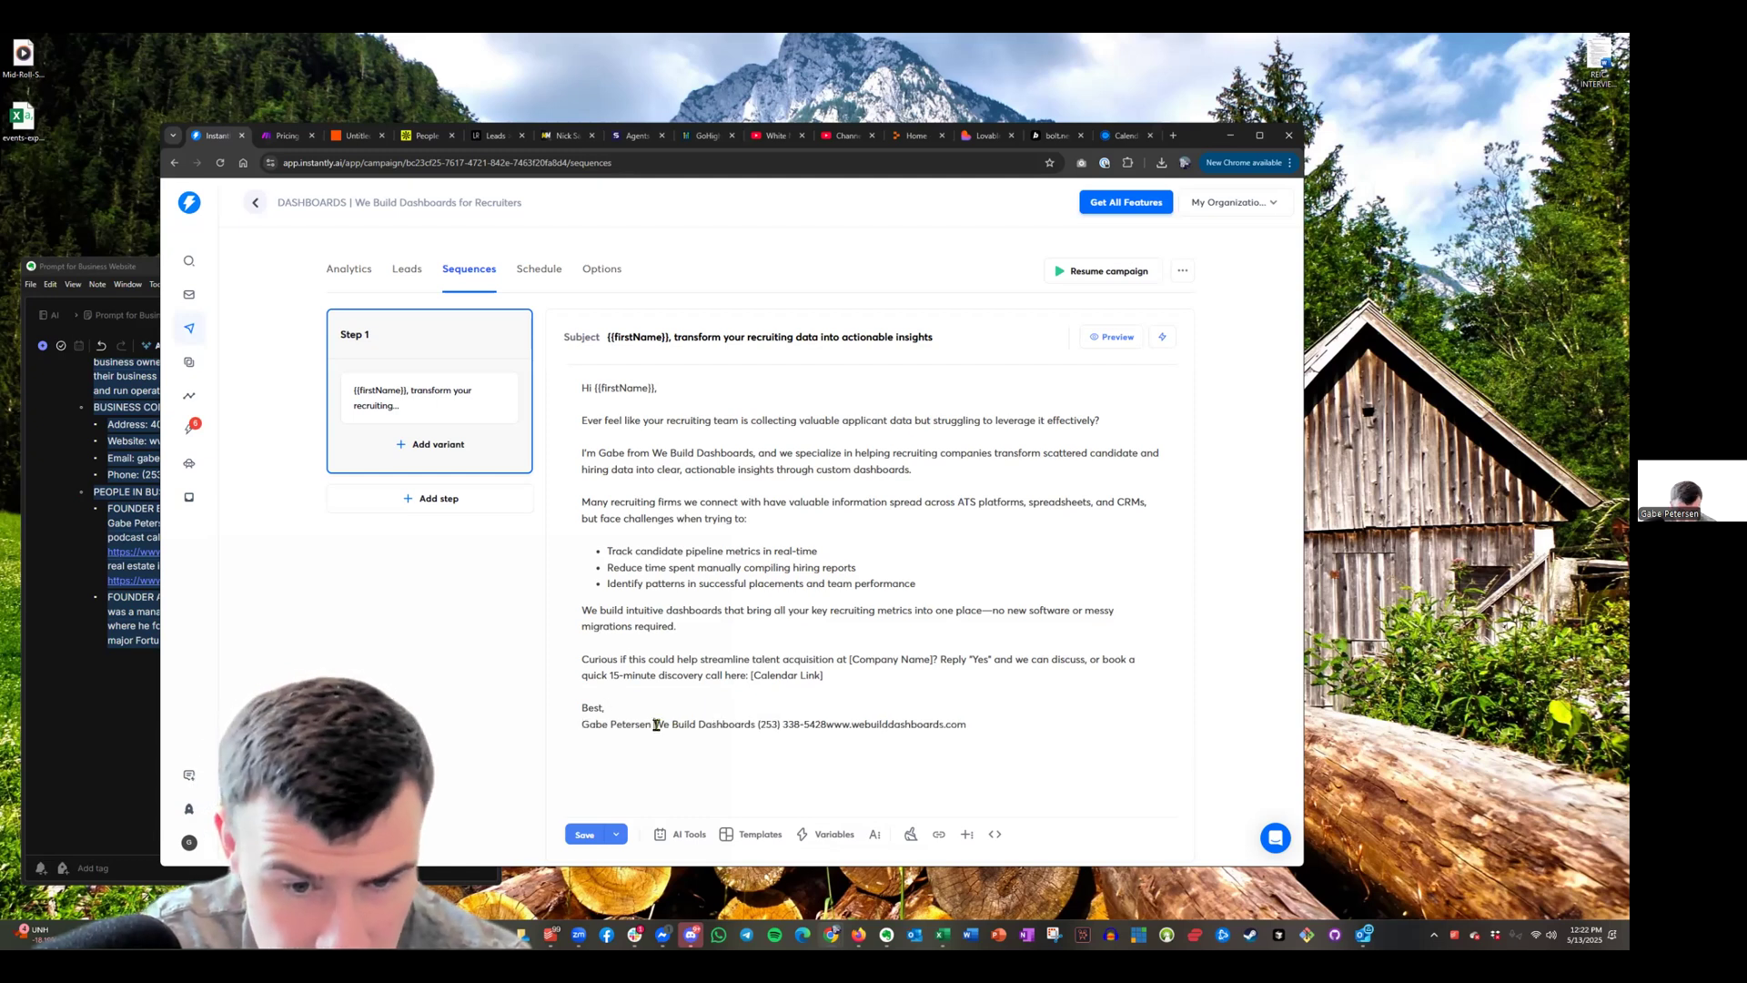
pyautogui.click(655, 725)
pyautogui.press('Return')
pyautogui.click(687, 741)
pyautogui.press('Return')
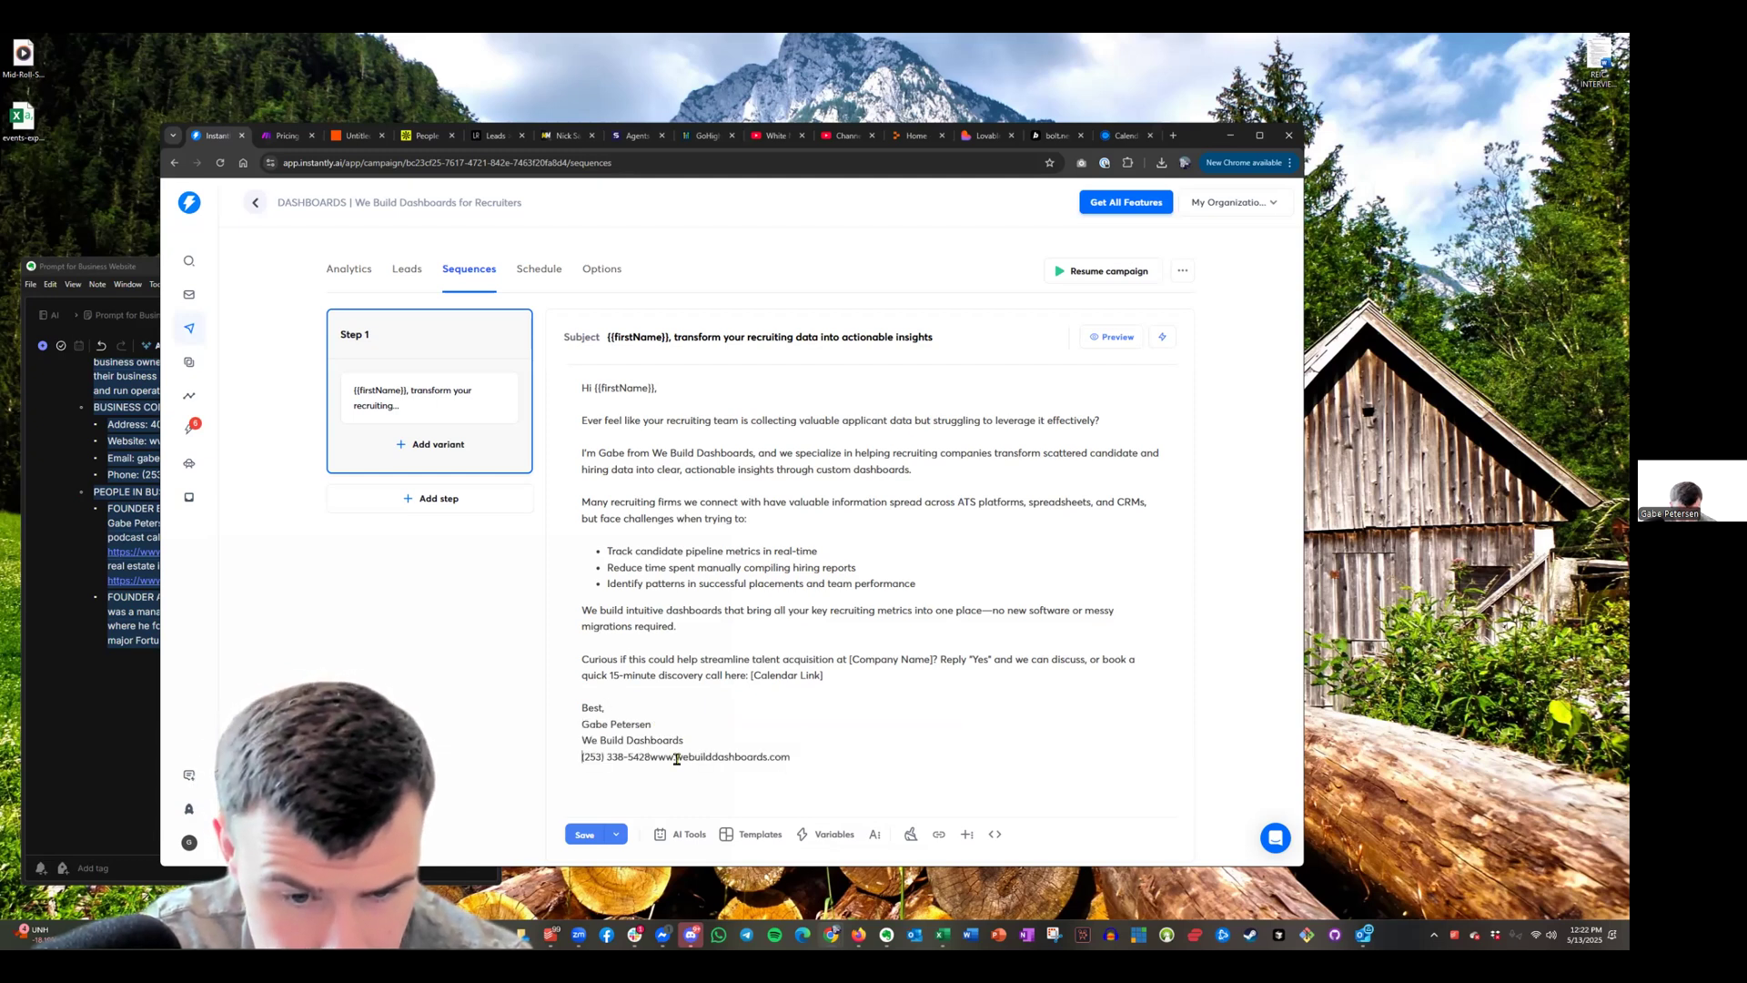
pyautogui.click(651, 758)
pyautogui.press('Return')
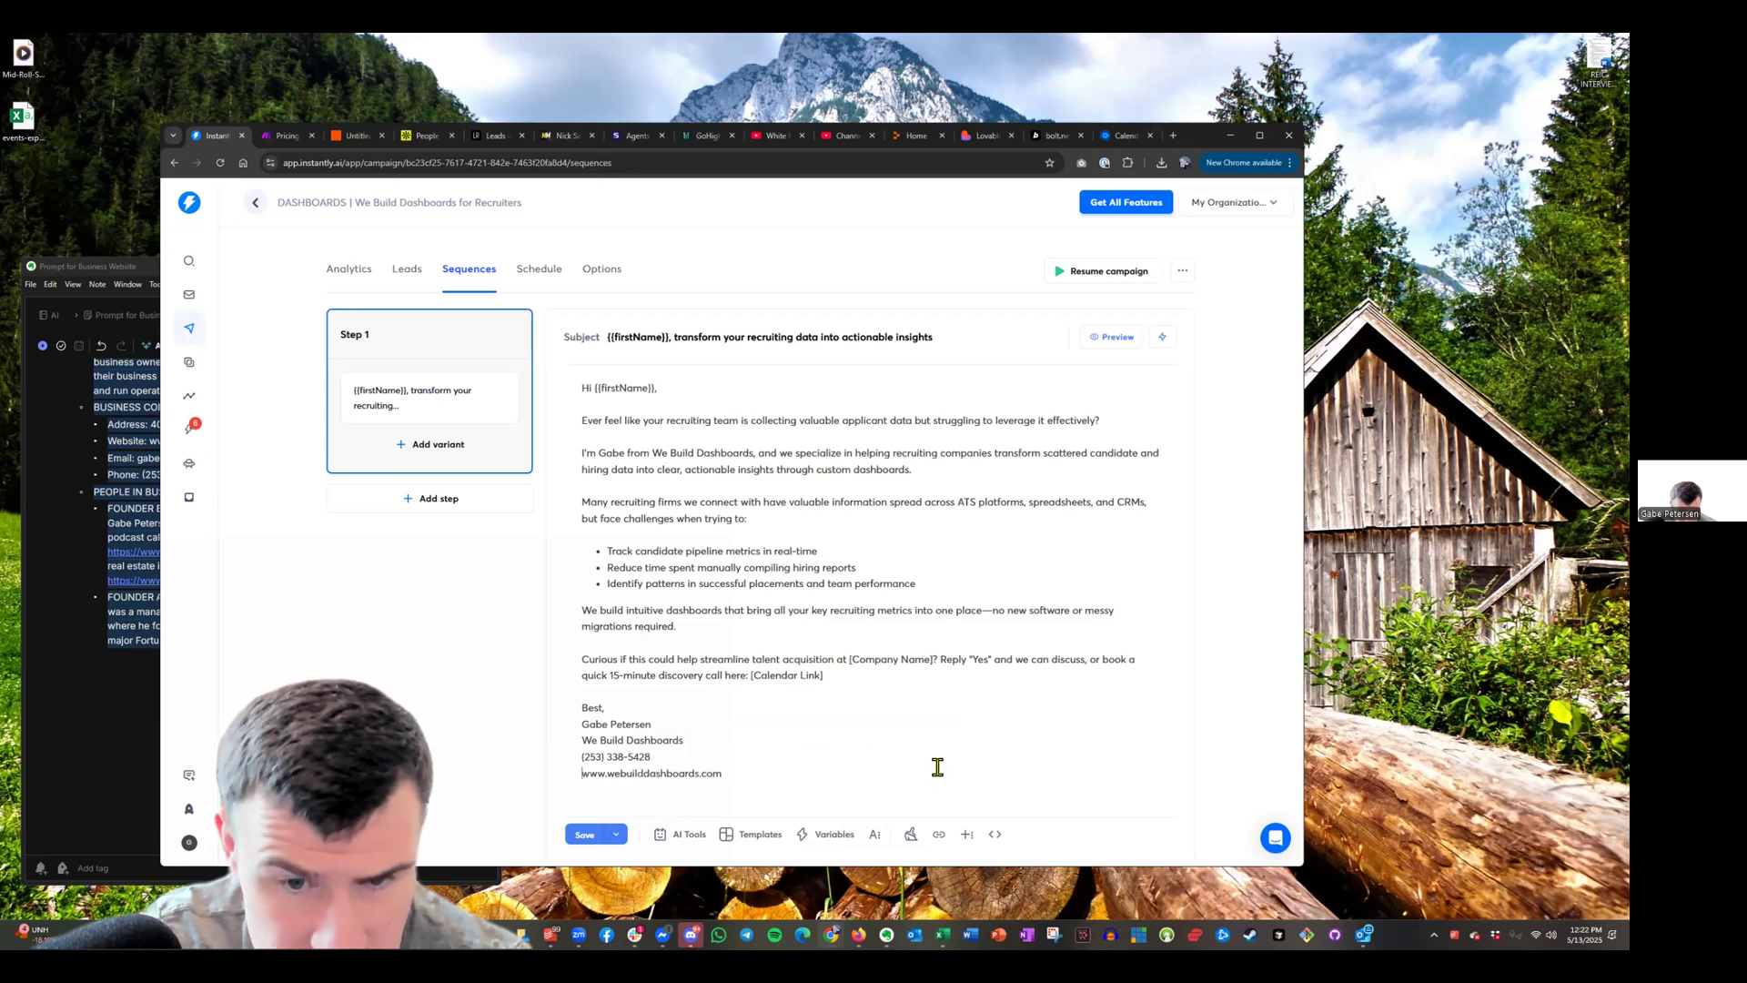
pyautogui.moveTo(826, 674); pyautogui.dragTo(751, 674)
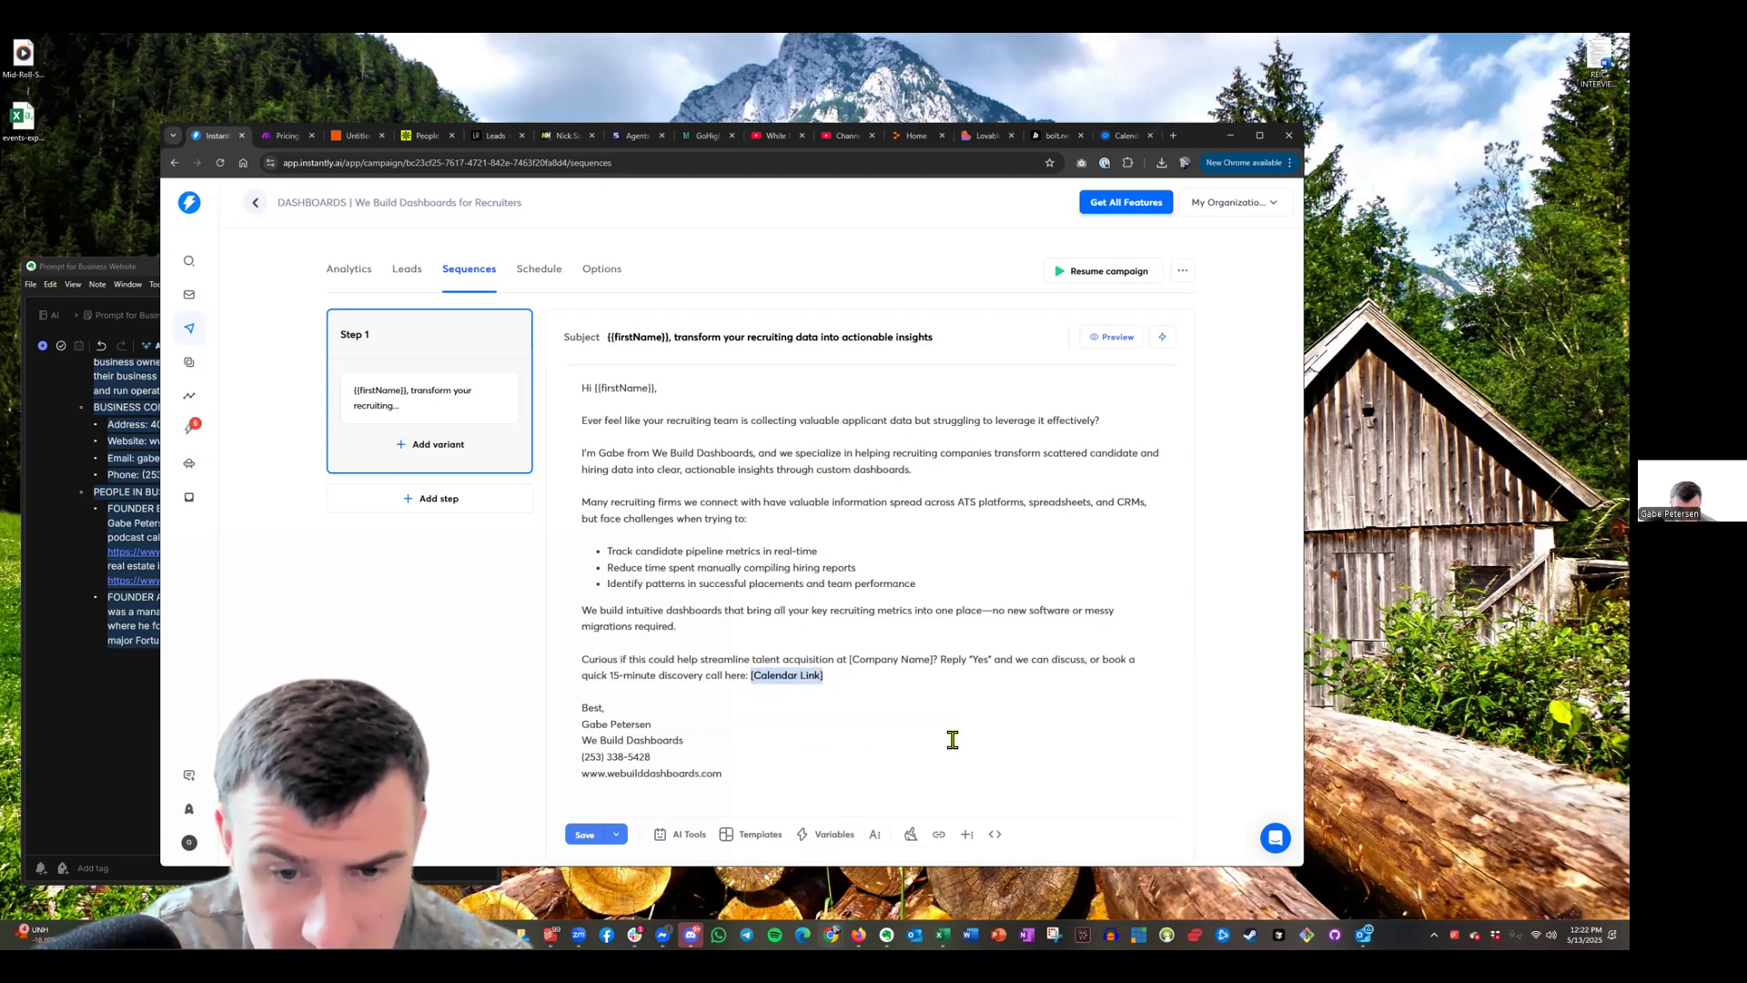
pyautogui.click(1125, 134)
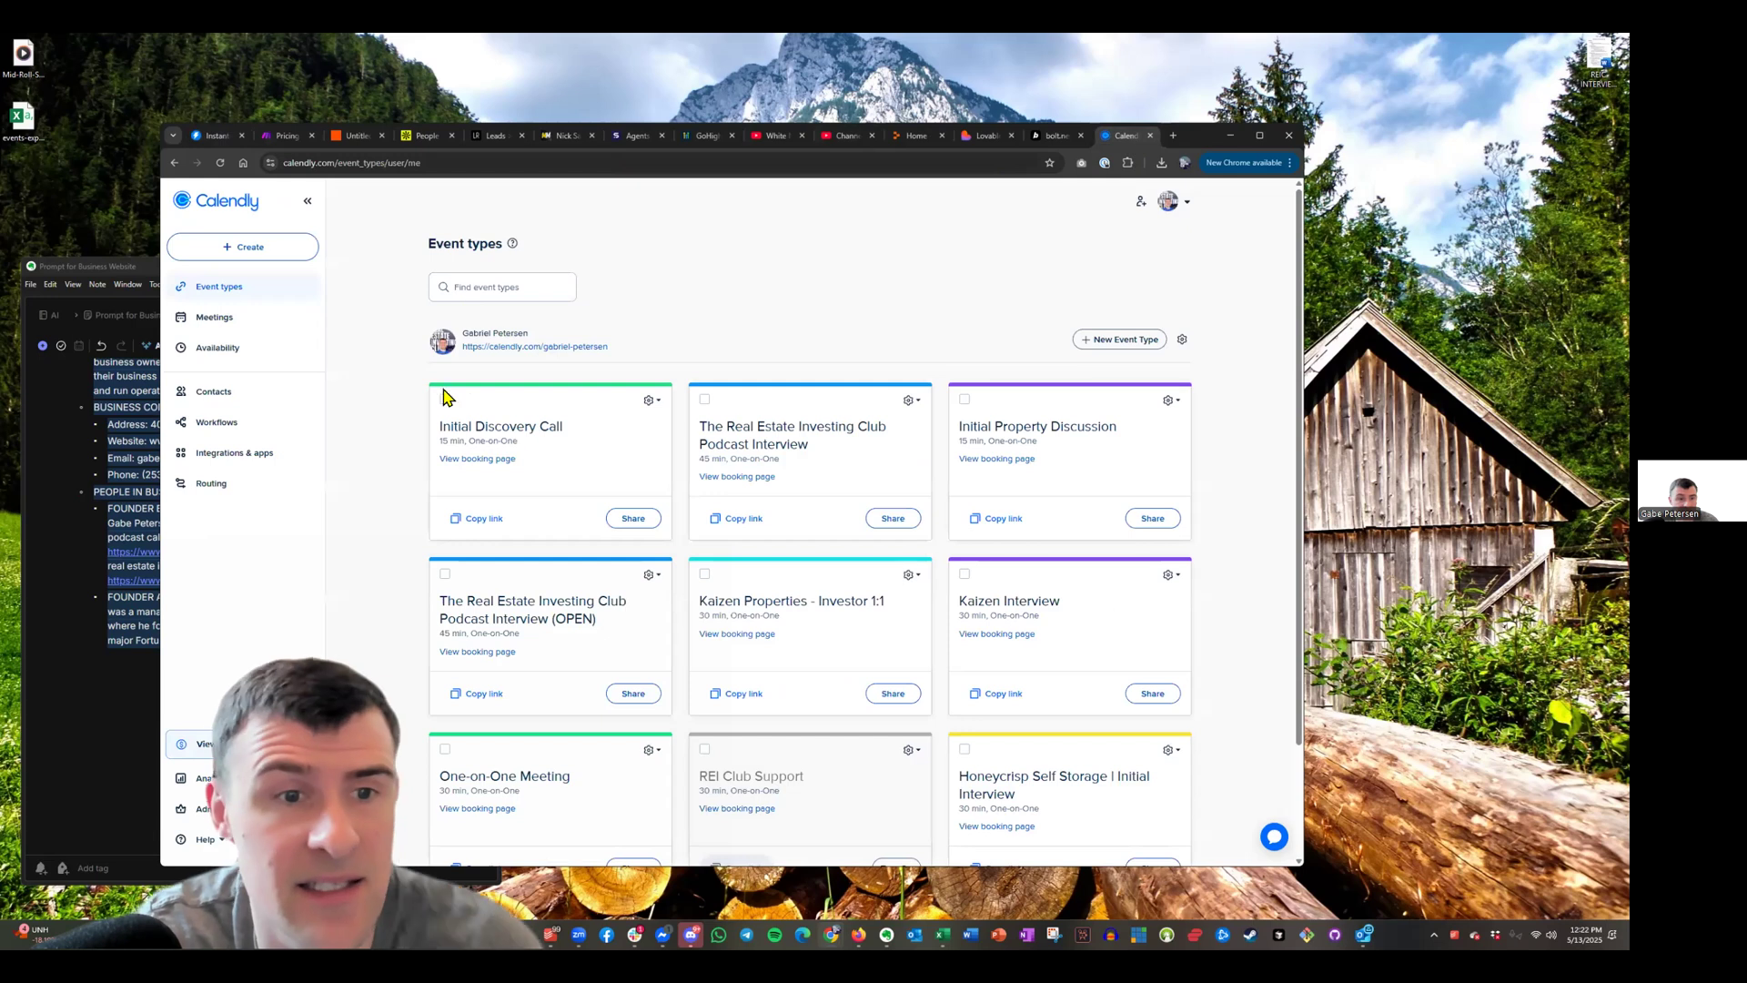
# Paste the Calendly Initial Discovery Call link over Step 1's [Calendar Link] placeholder
pyautogui.click(469, 518)
pyautogui.click(223, 134)
pyautogui.click(860, 677)
pyautogui.write('https://calendly.com/gabriel-petersen/initial-discovery-call')
# Replace the Company Name placeholder with {{companyName}} and split the reply invitation into its own paragraph
pyautogui.moveTo(934, 659); pyautogui.dragTo(854, 663)
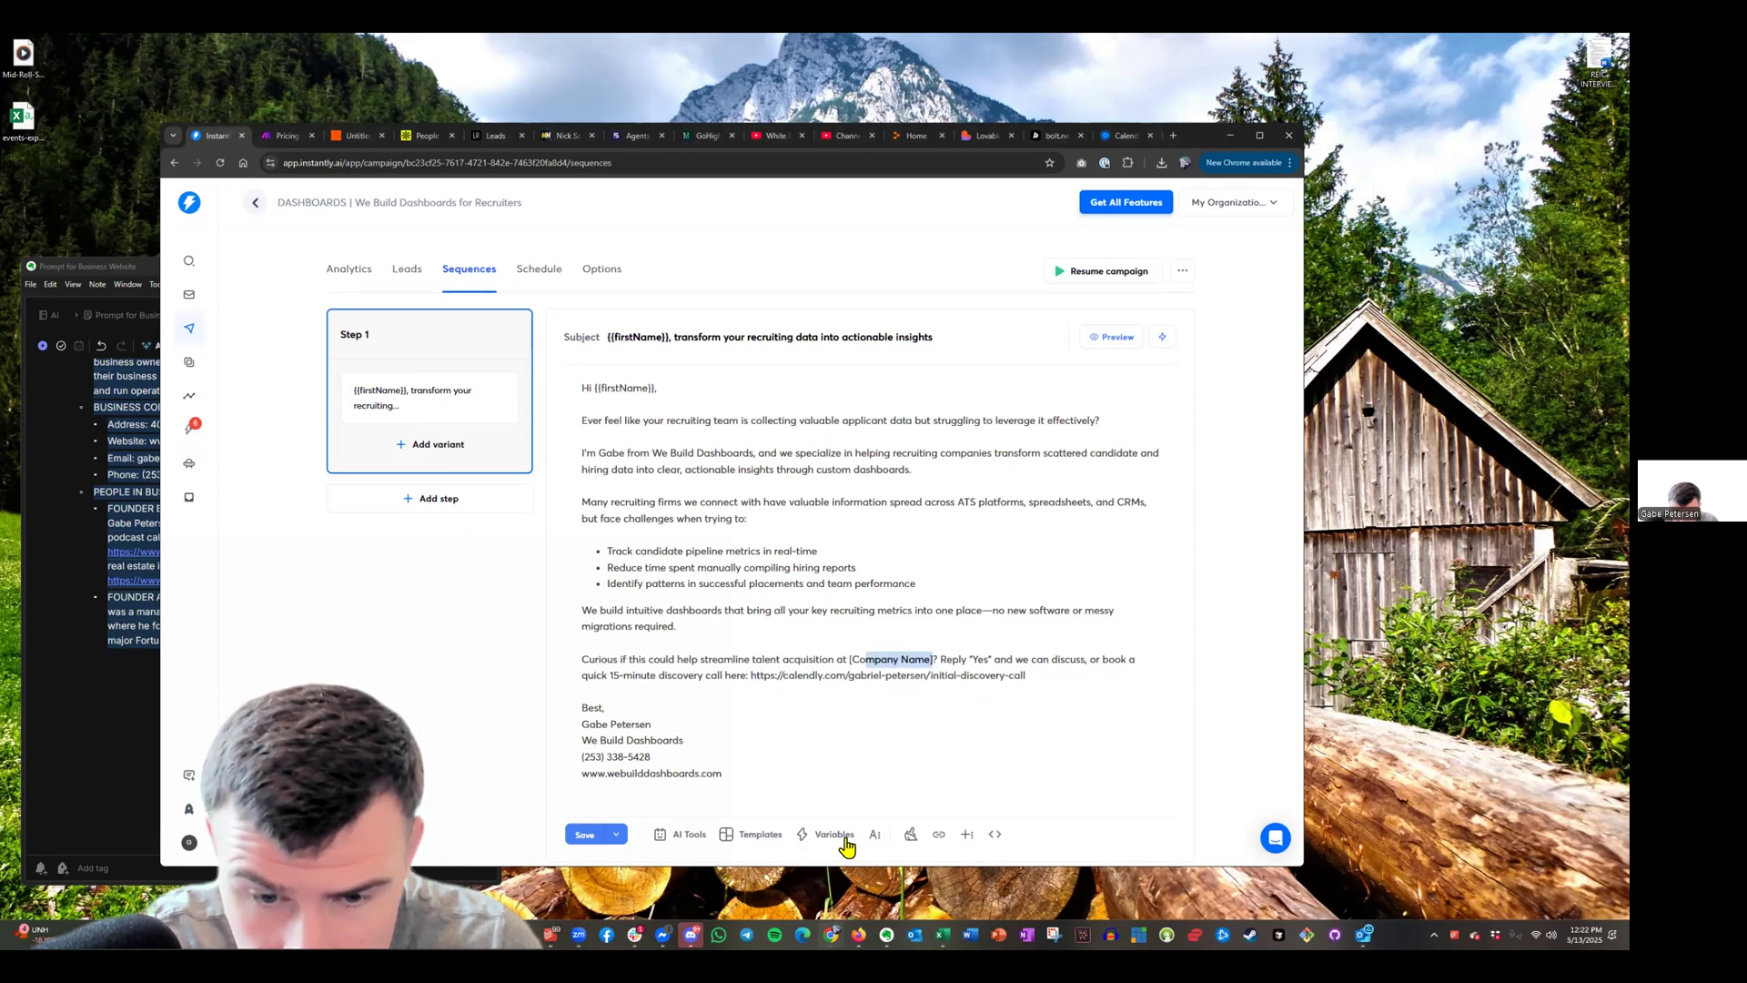
pyautogui.write('{{')
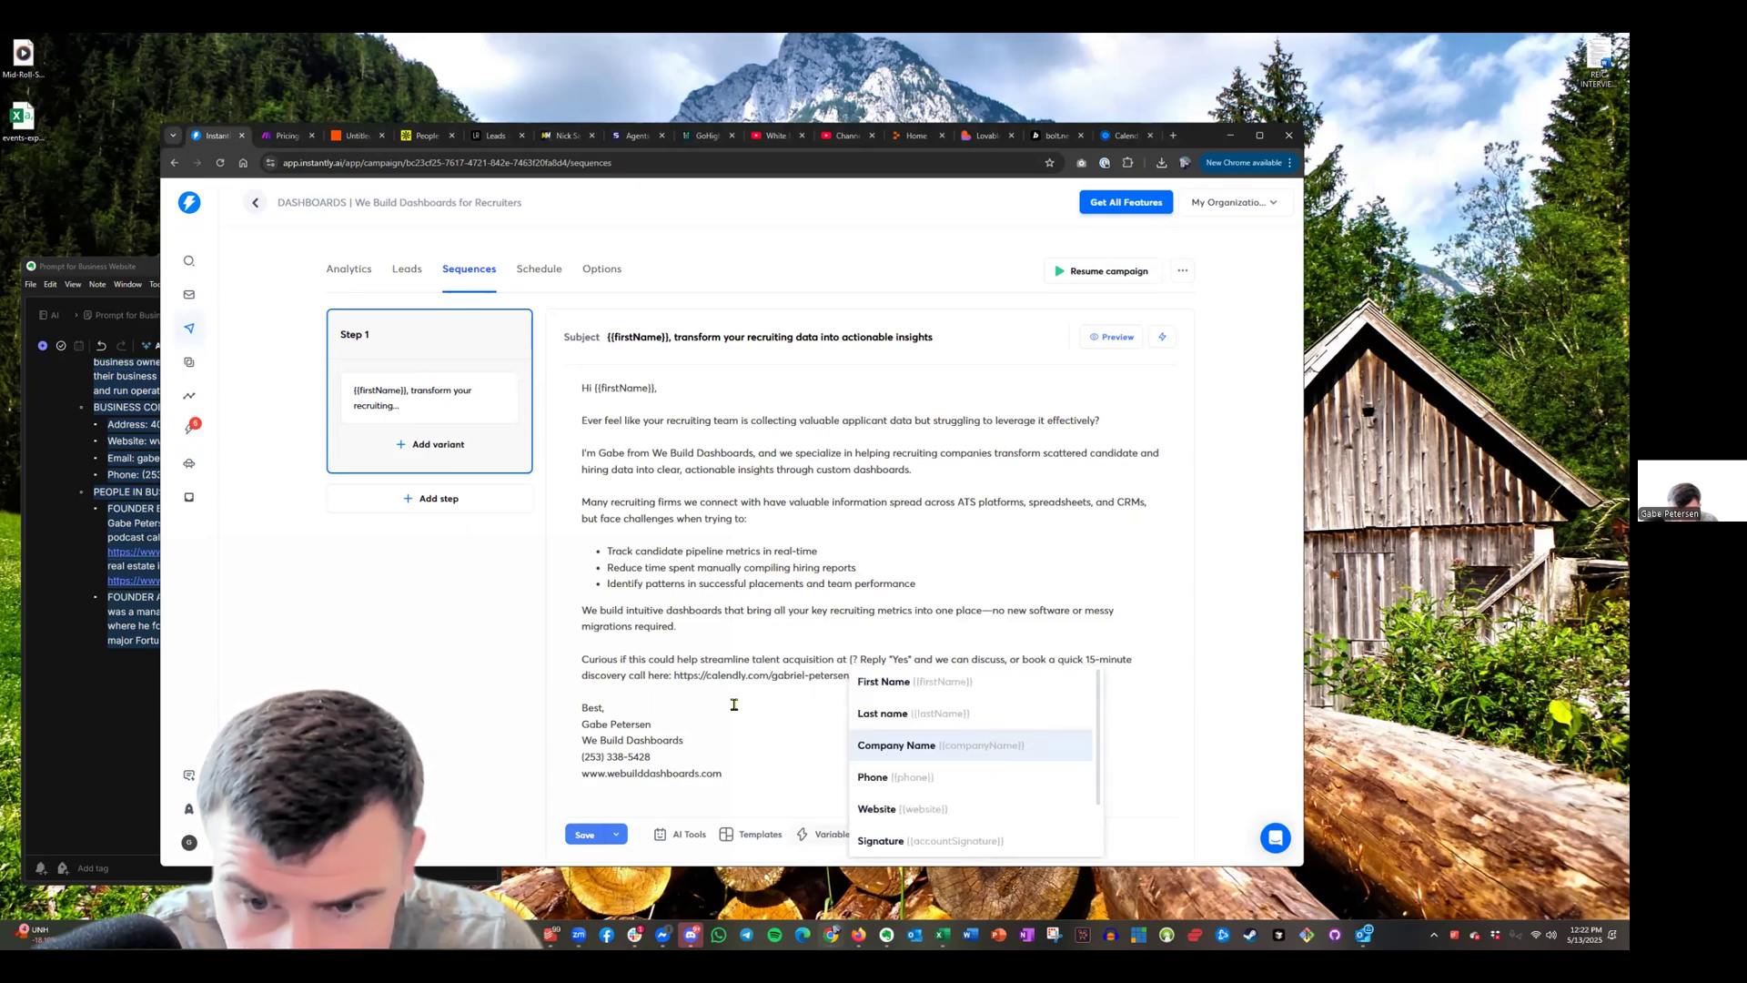
pyautogui.press('Return')
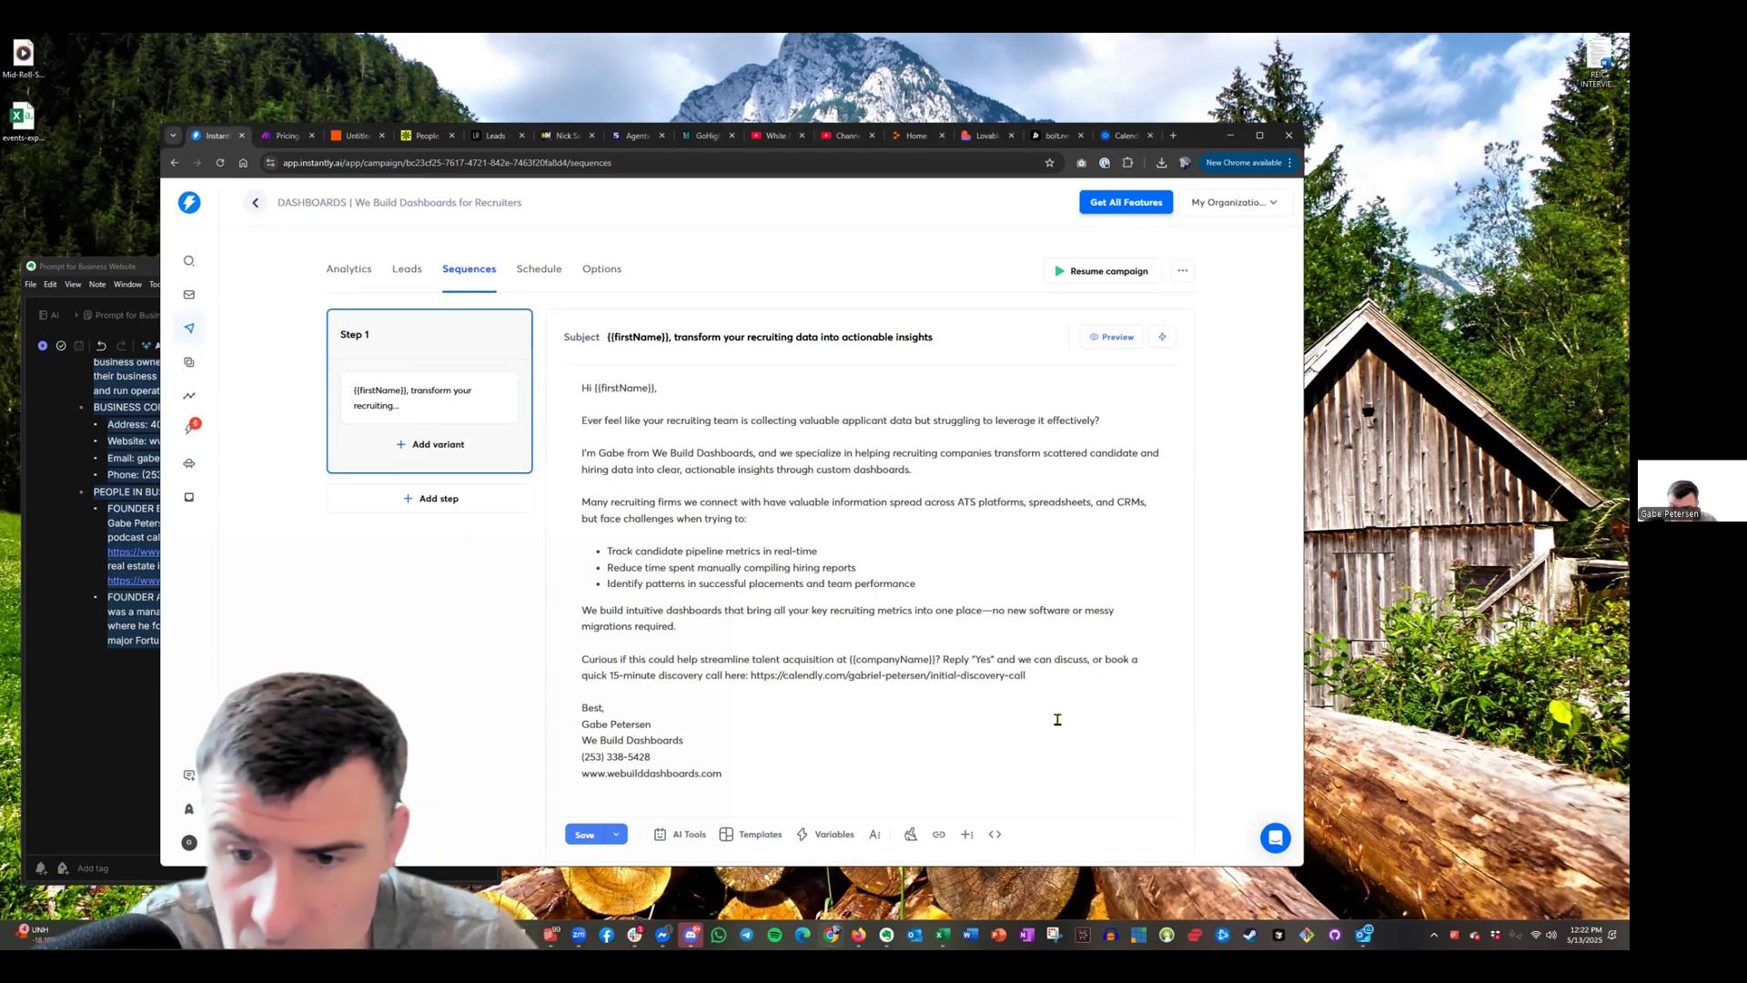
pyautogui.press('Return')
pyautogui.press('Return')
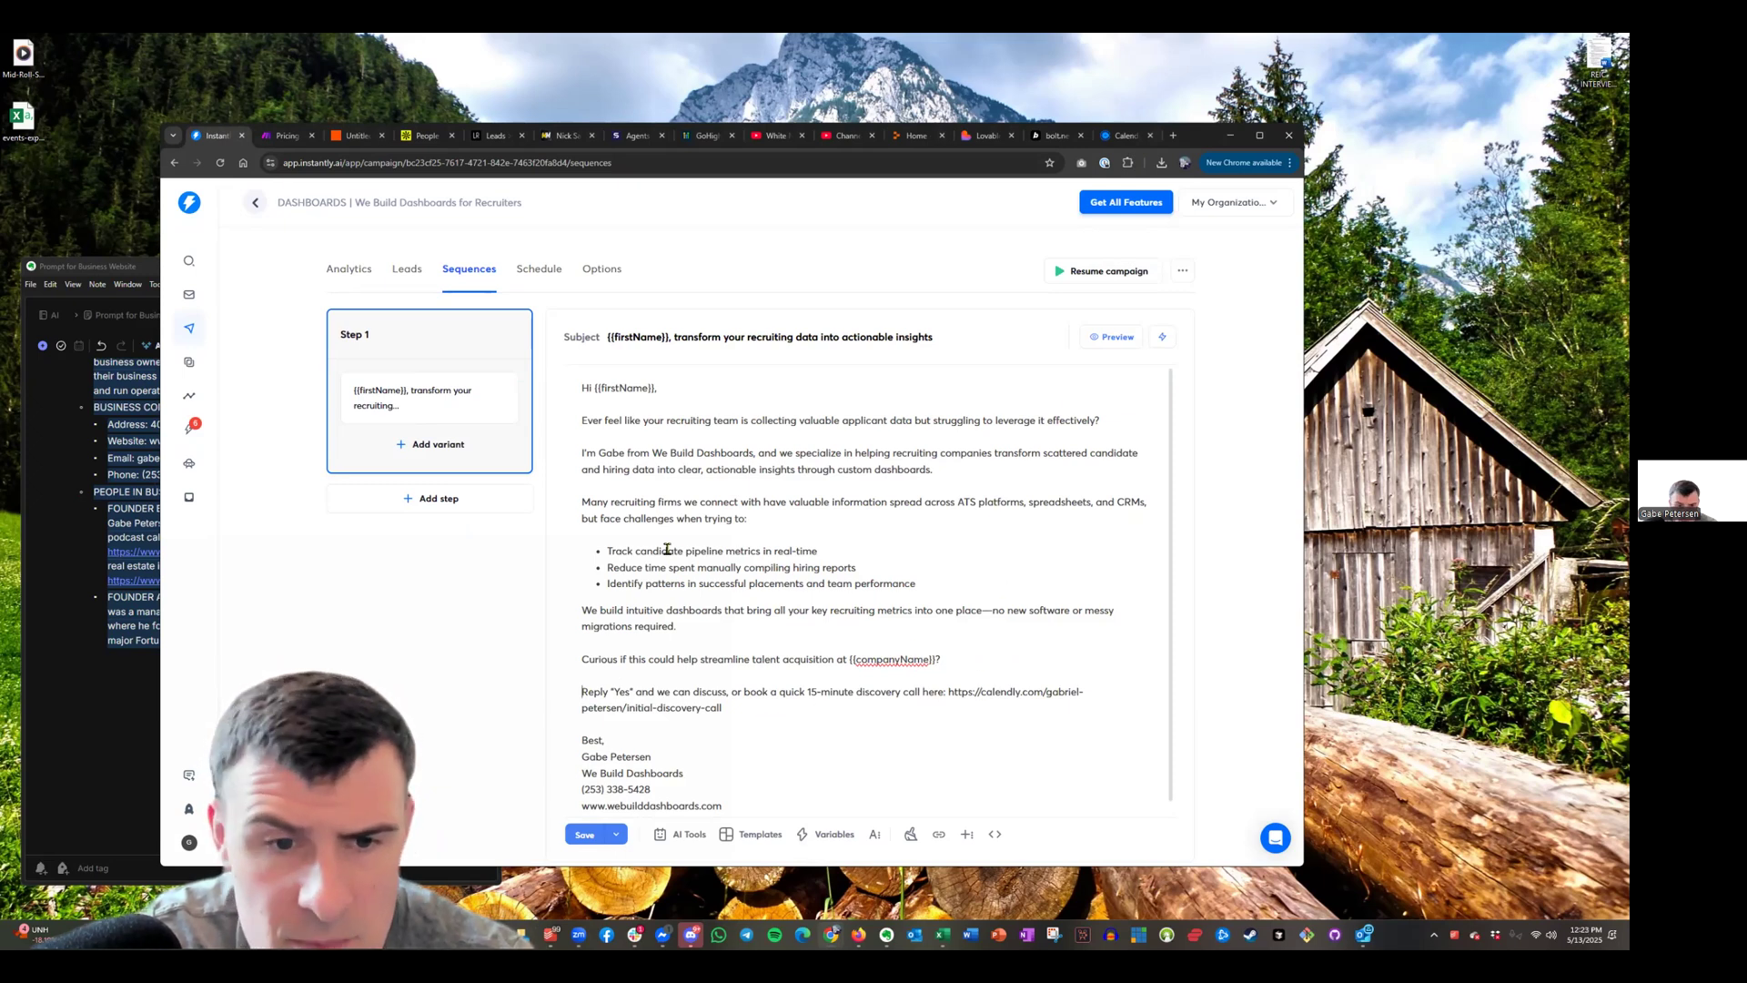
pyautogui.scroll(-1, 744, 596)
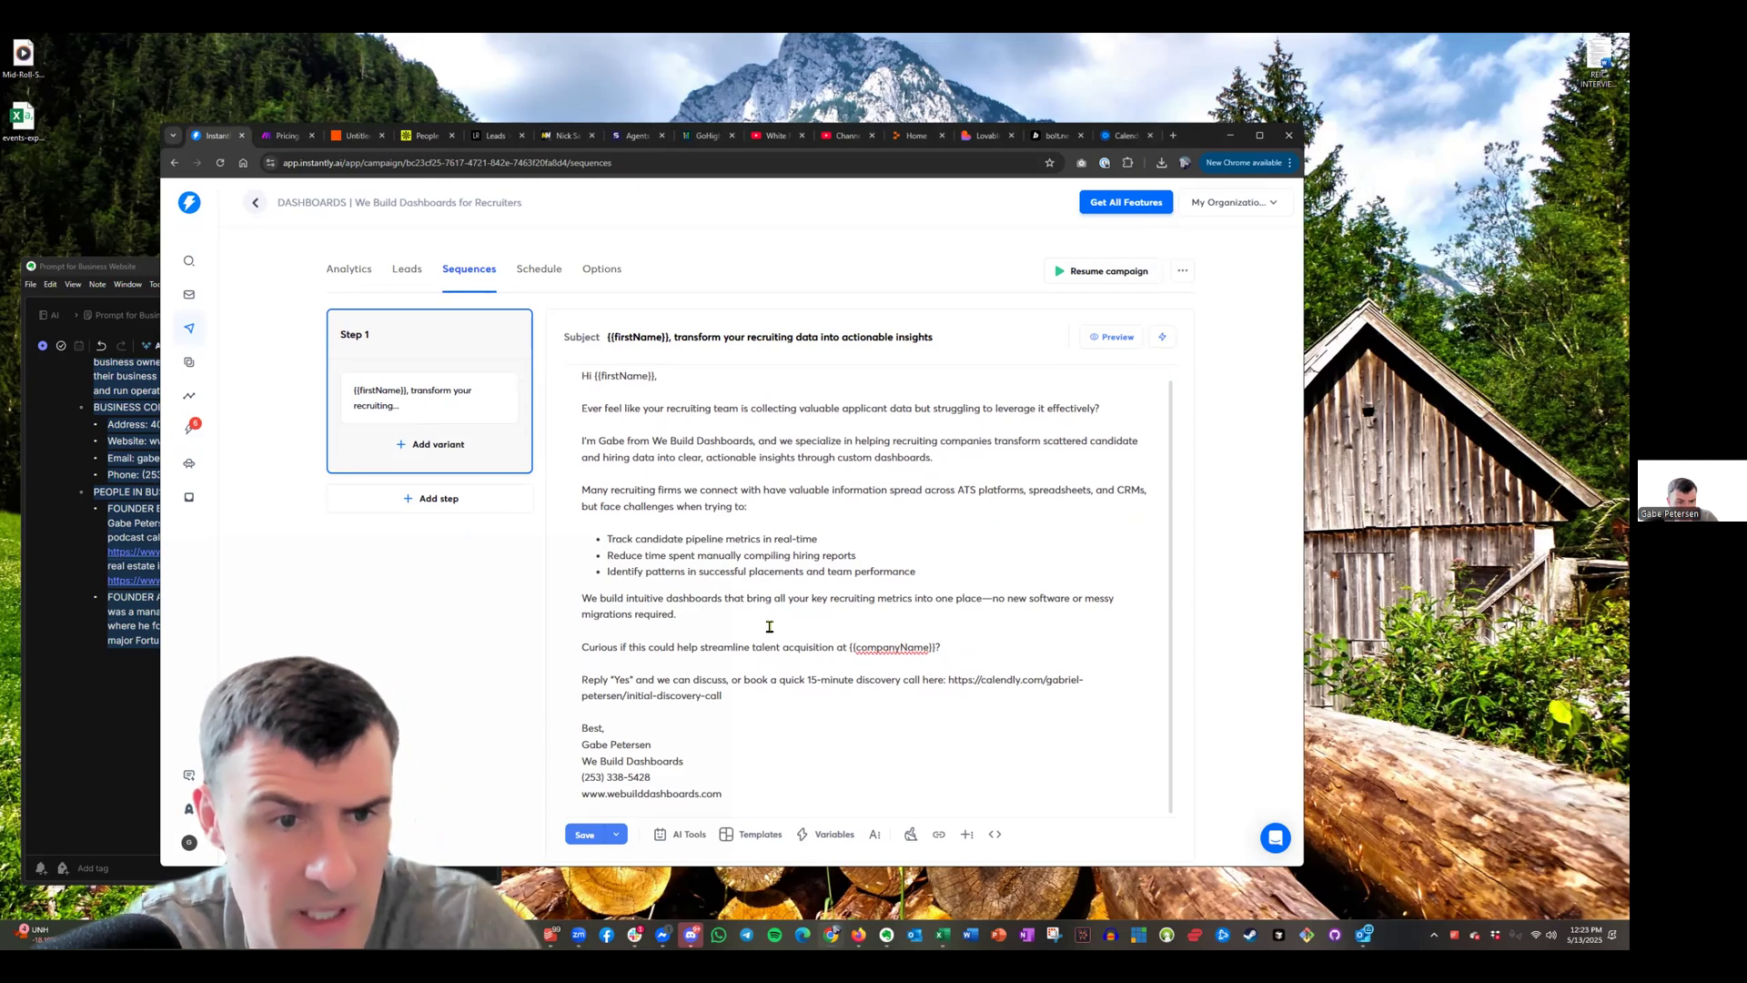
# Set a 2-day wait after Step 1
pyautogui.click(440, 498)
pyautogui.click(474, 512)
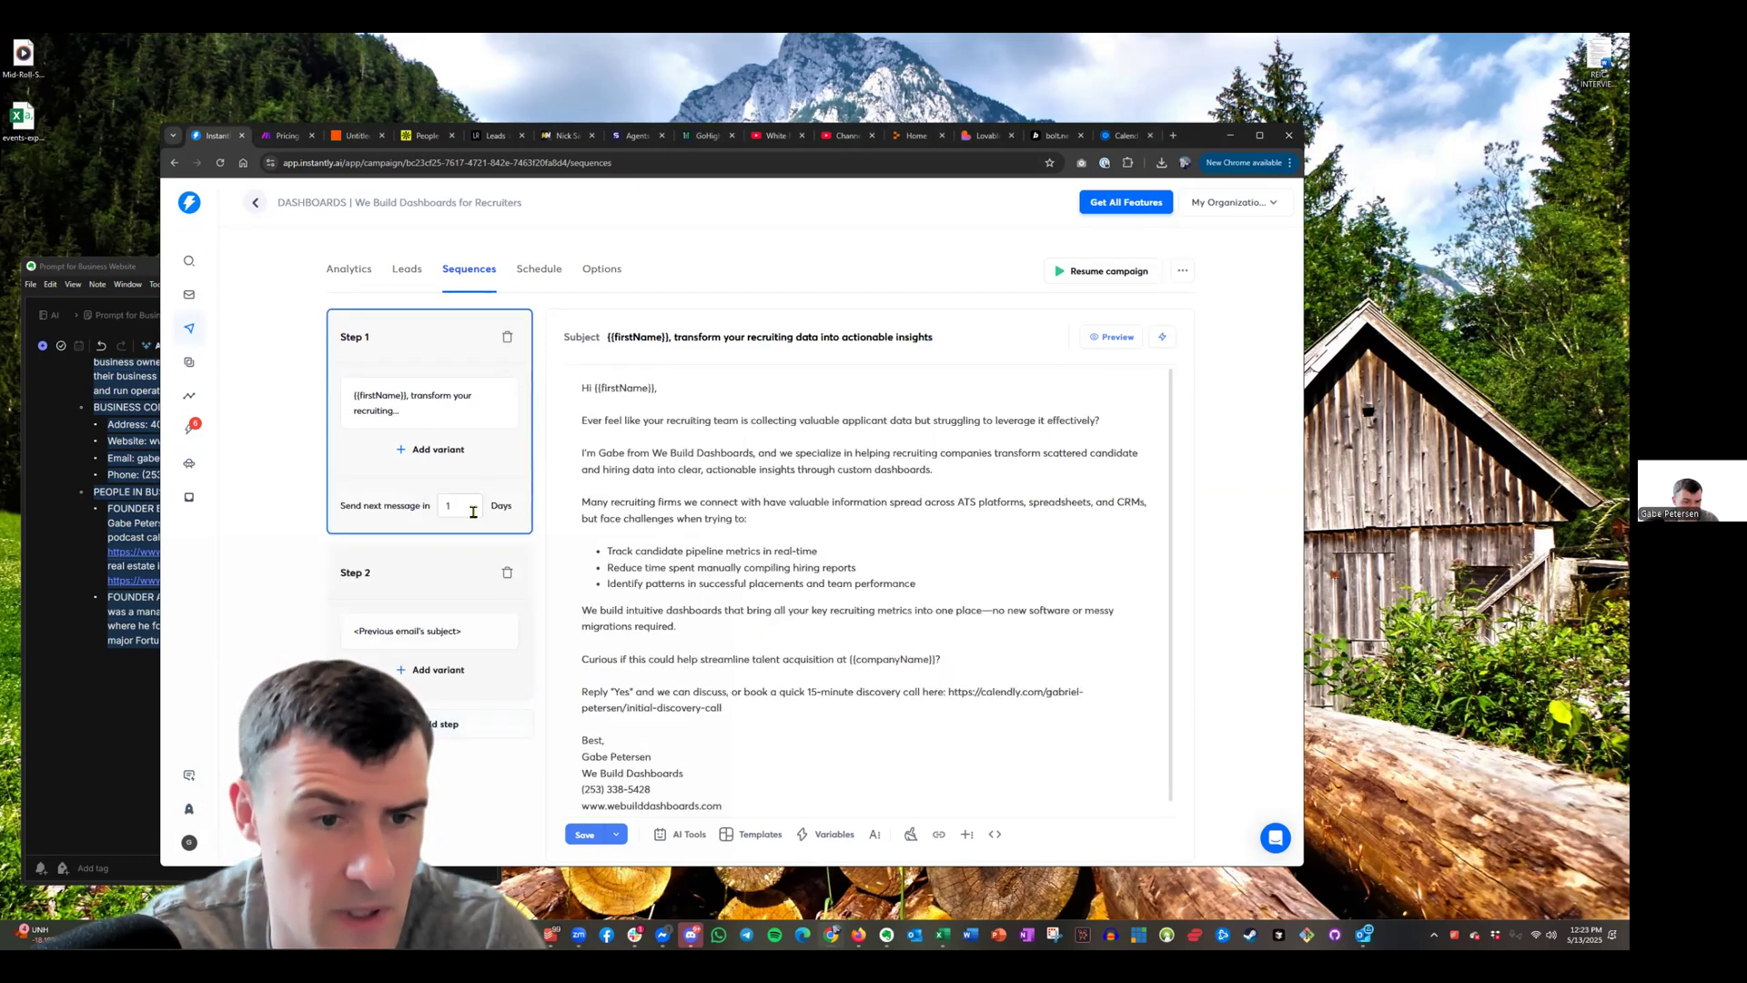
pyautogui.press('BackSpace')
pyautogui.write('2')
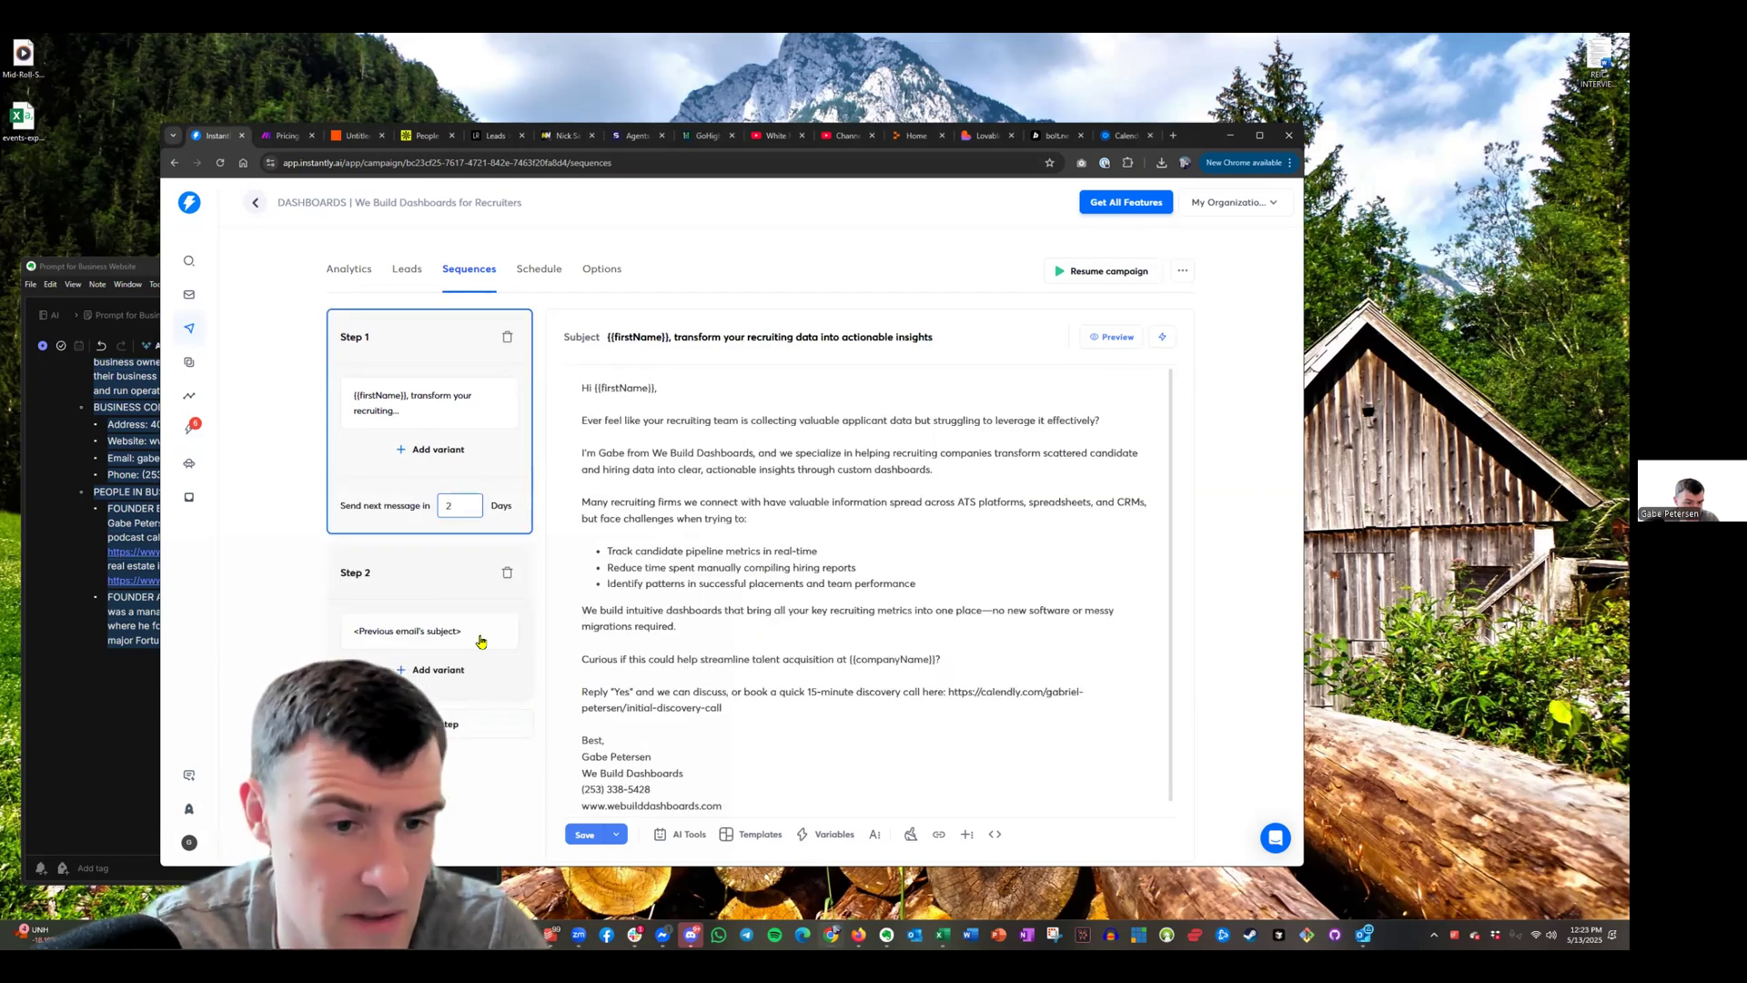
# Fill in Step 2's subject and follow-up body, then add Step 3 with subject 'Quick question about your recruiting analytics needs'
pyautogui.click(480, 640)
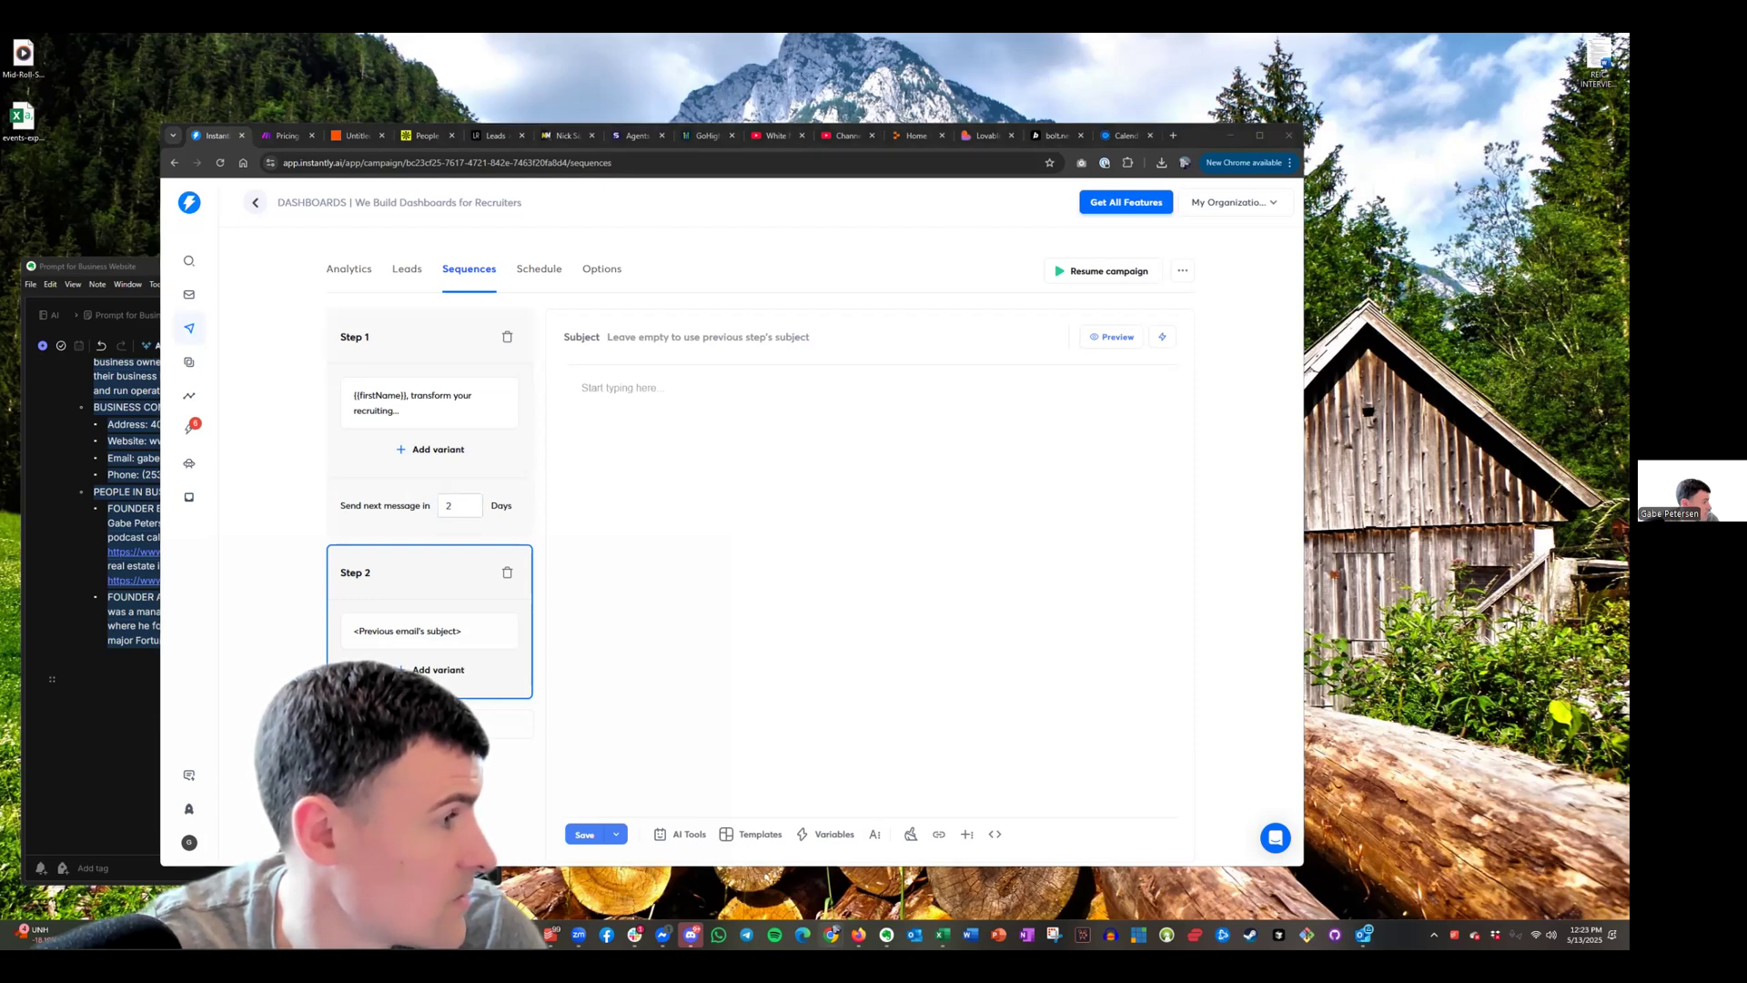
pyautogui.click(678, 337)
pyautogui.write('How your recruiting data becomes your competitive advantage')
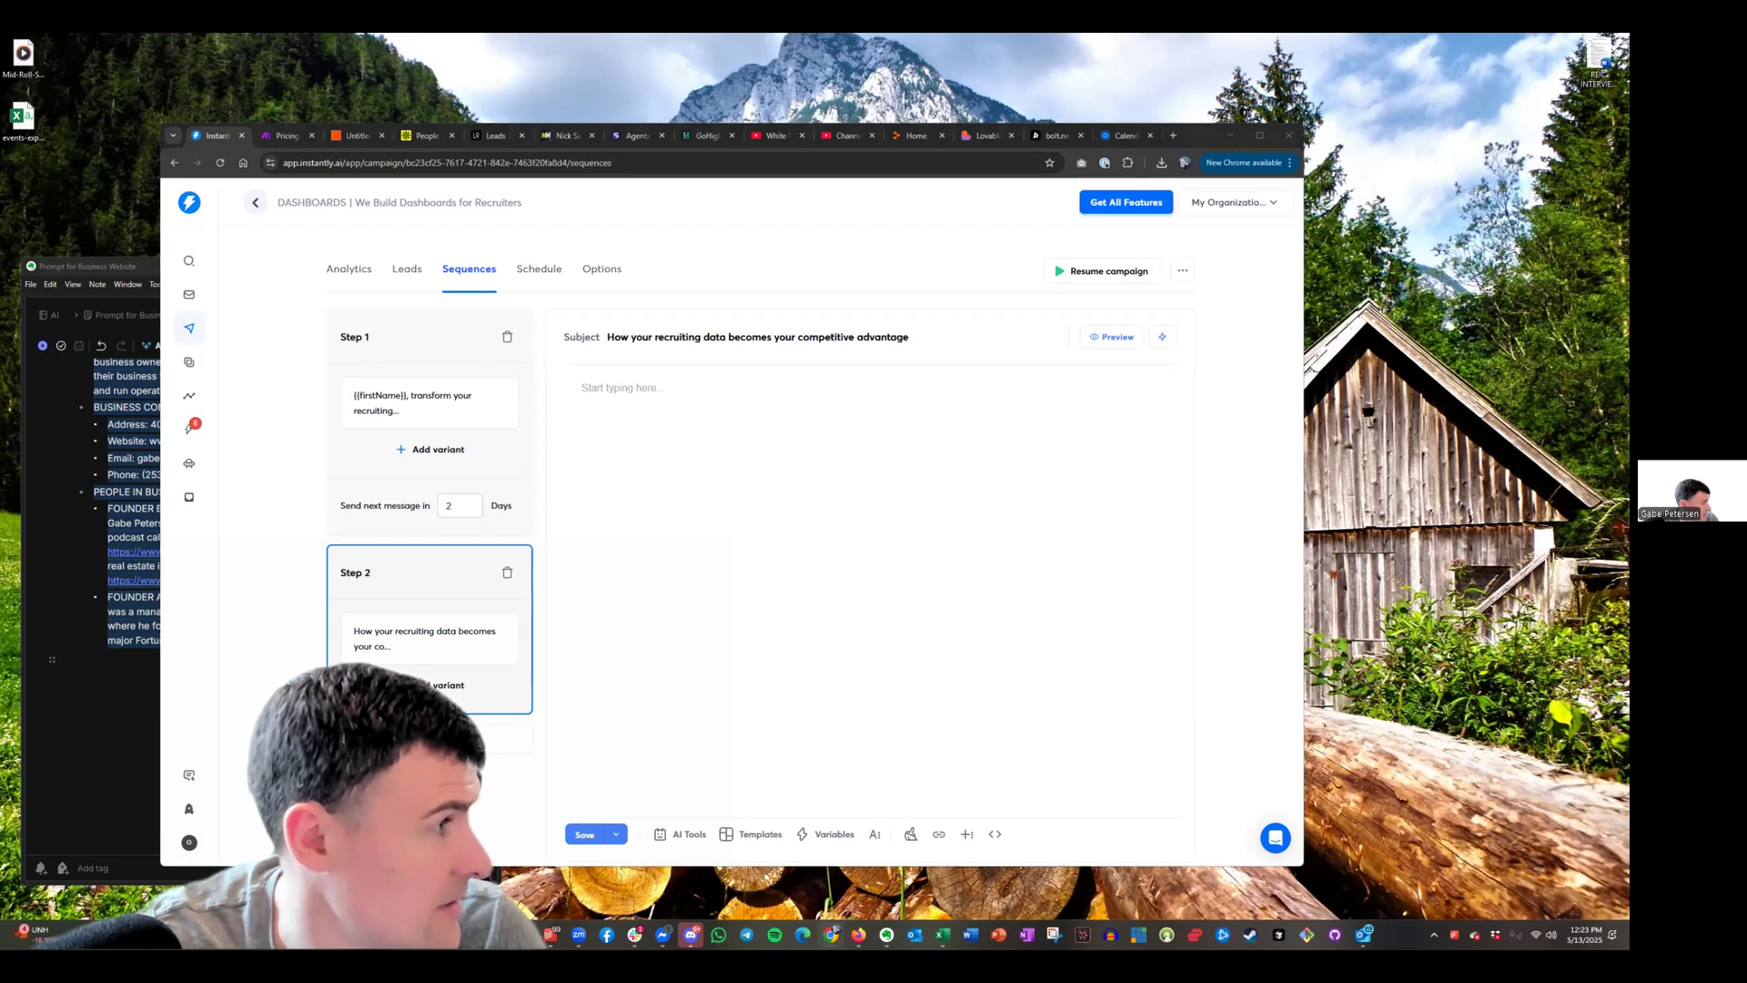
pyautogui.click(913, 428)
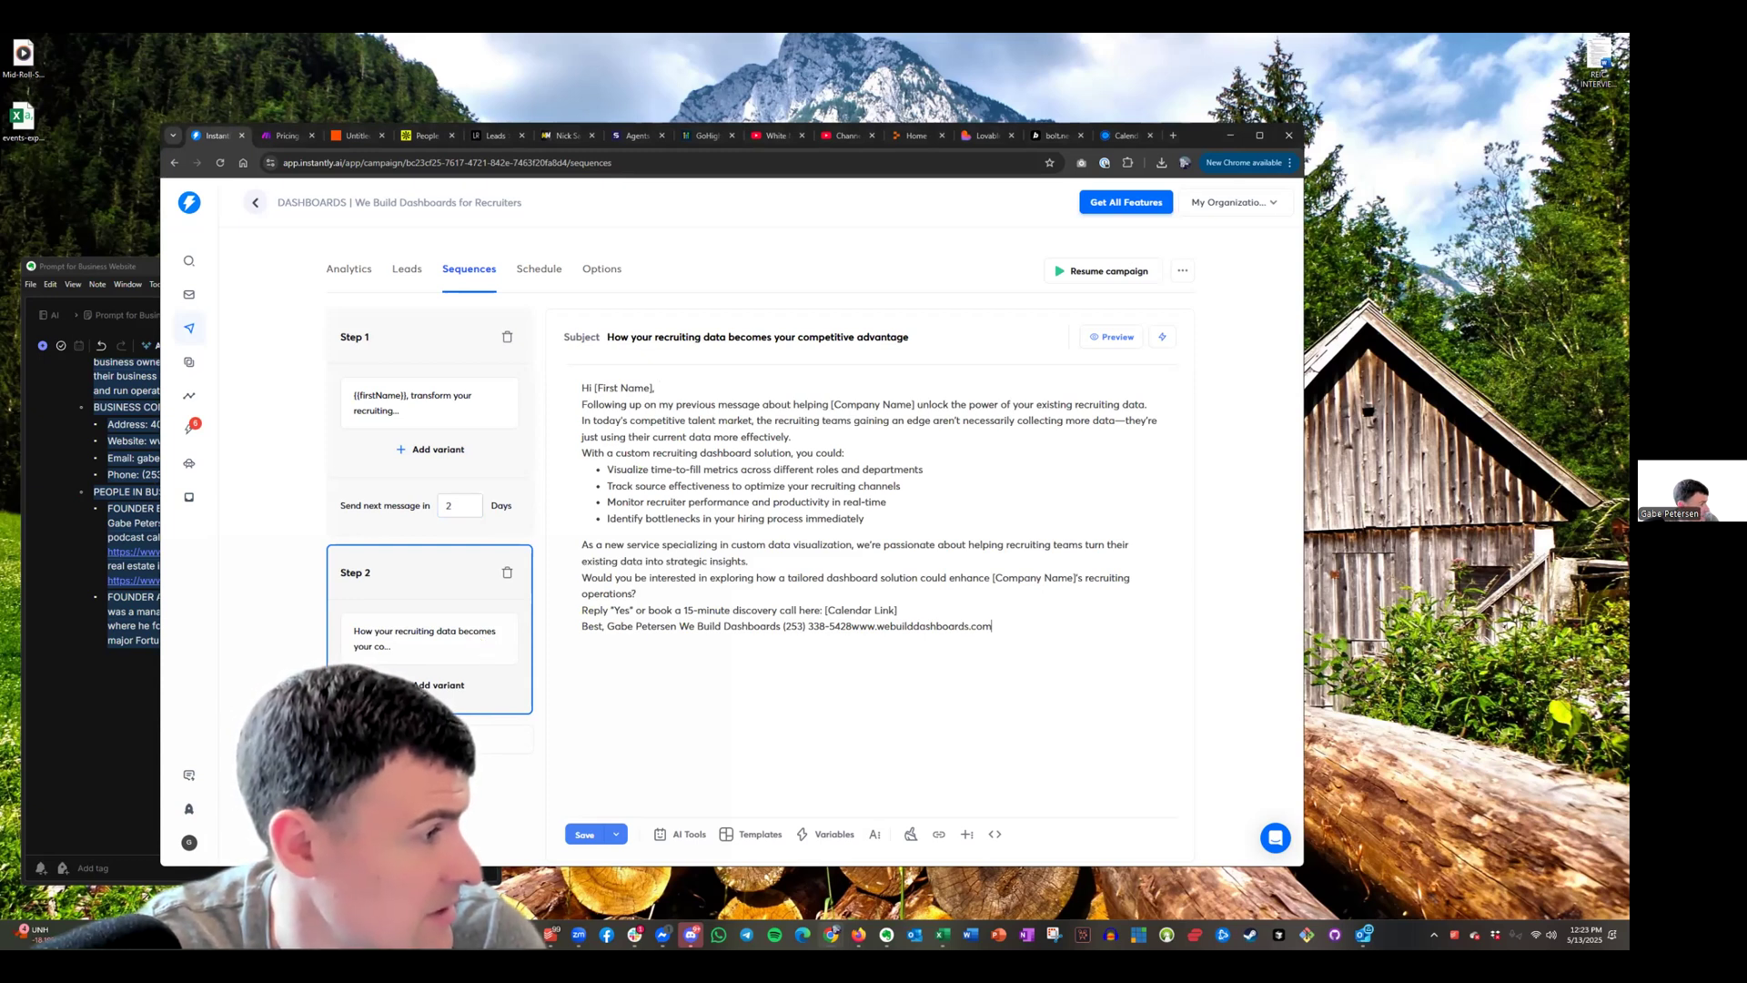
pyautogui.click(429, 739)
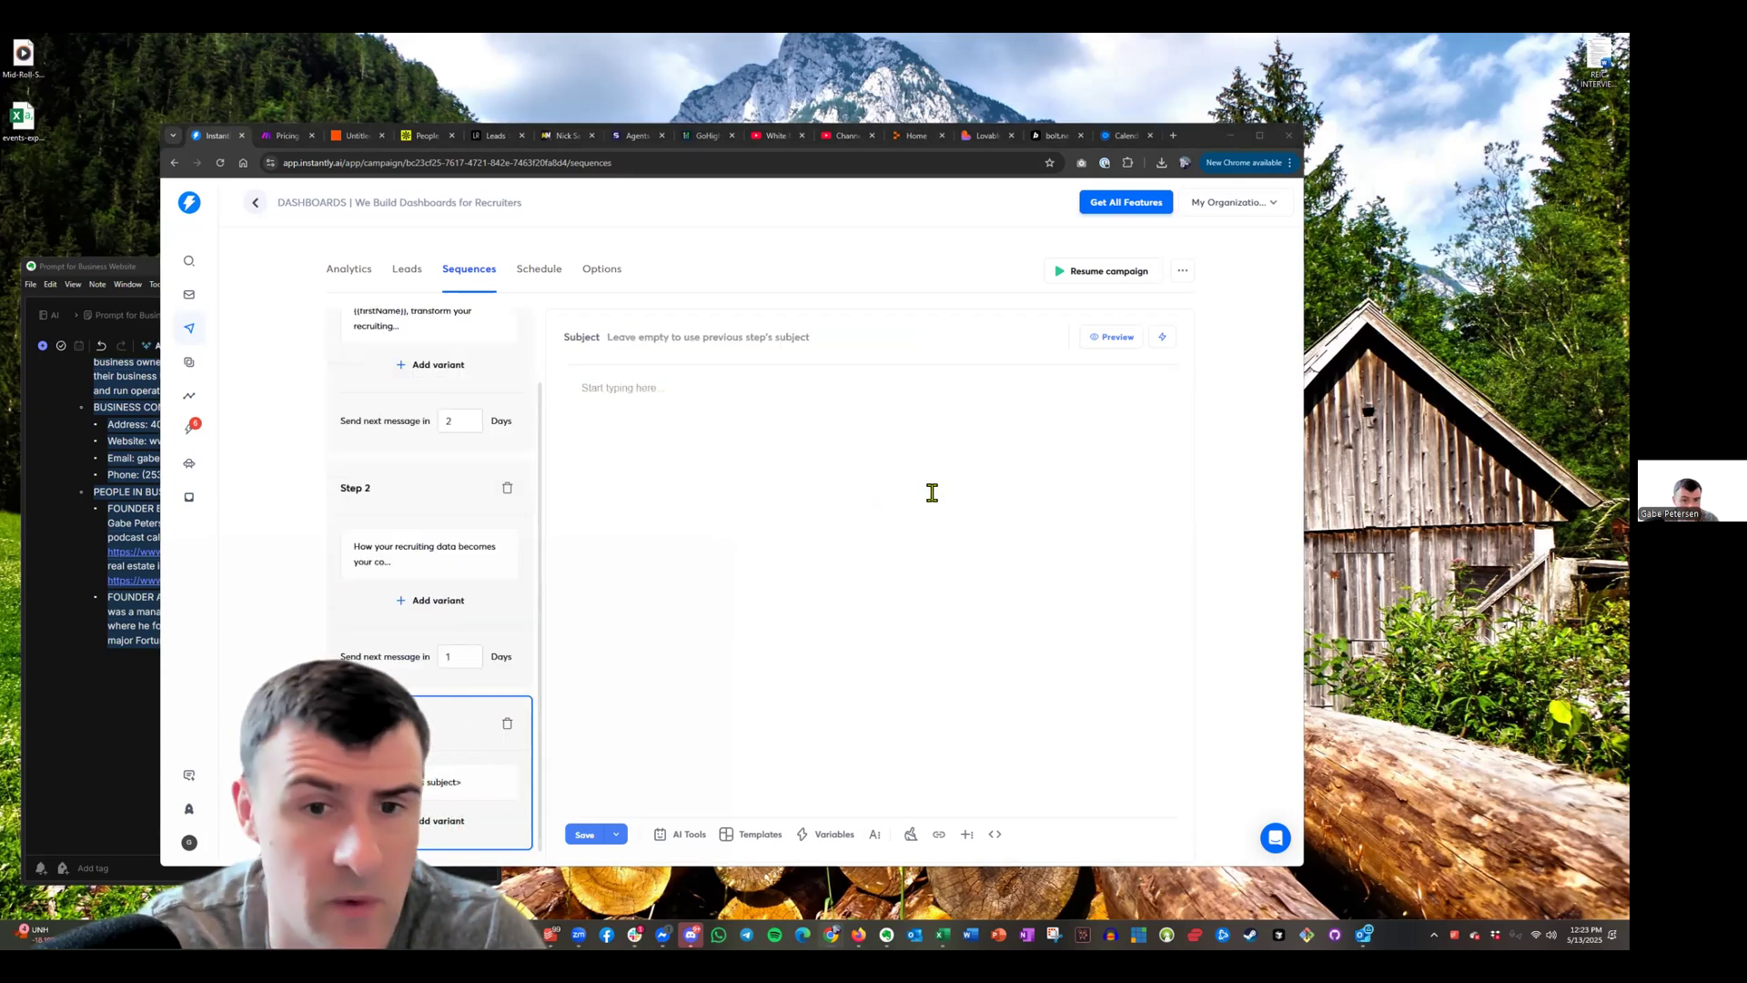
pyautogui.write('Quick question about your recruiting analytics needs')
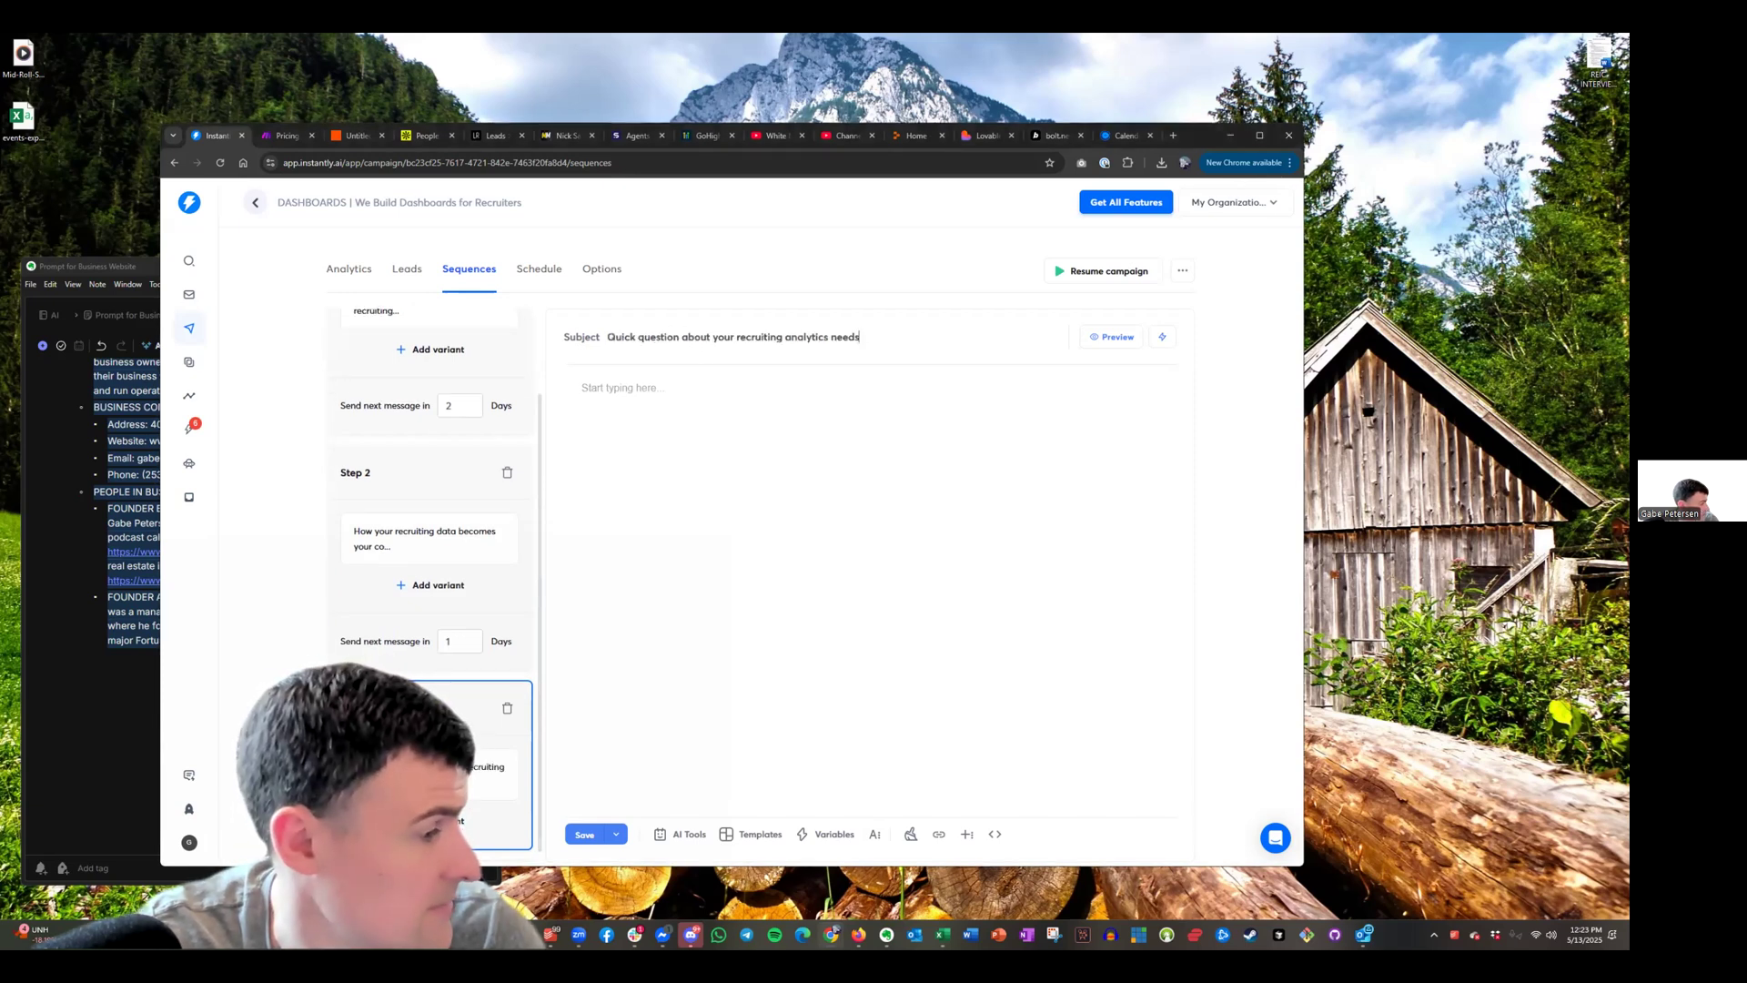
# Paste Step 3's email body and set a 3-day wait on Step 2
pyautogui.click(726, 428)
pyautogui.write('Hi [First Name], I wanted to reach out one last time about helping [Company Name] transform your recruiting data into clear, actionable dashboards. Whether you\'re looking to optimize candidate sourcing, improve conversion rates through your hiring funnel, or demonstrate ROI to clients or leadership, we create custom recruiting analytics solutions starting at just $500. Our approach is designed specifically for busy recruiting teams: We discuss your key recruiting metrics and data sources Our team builds a custom dashboard tailored to your specific workflow Your team starts making more informed decisions with real-time recruiting insights Is improving your recruiting data visualization something you\'re focusing on this quarter? If so, I\'d love to schedule a quick call to discuss possibilities. Reply "Yes" or book a 15-minute discovery call here: [Calendar Link] Best, Gabe Petersen We Build Dashboards (253) 338-5428www.webuilddashboards.com')
pyautogui.click(468, 645)
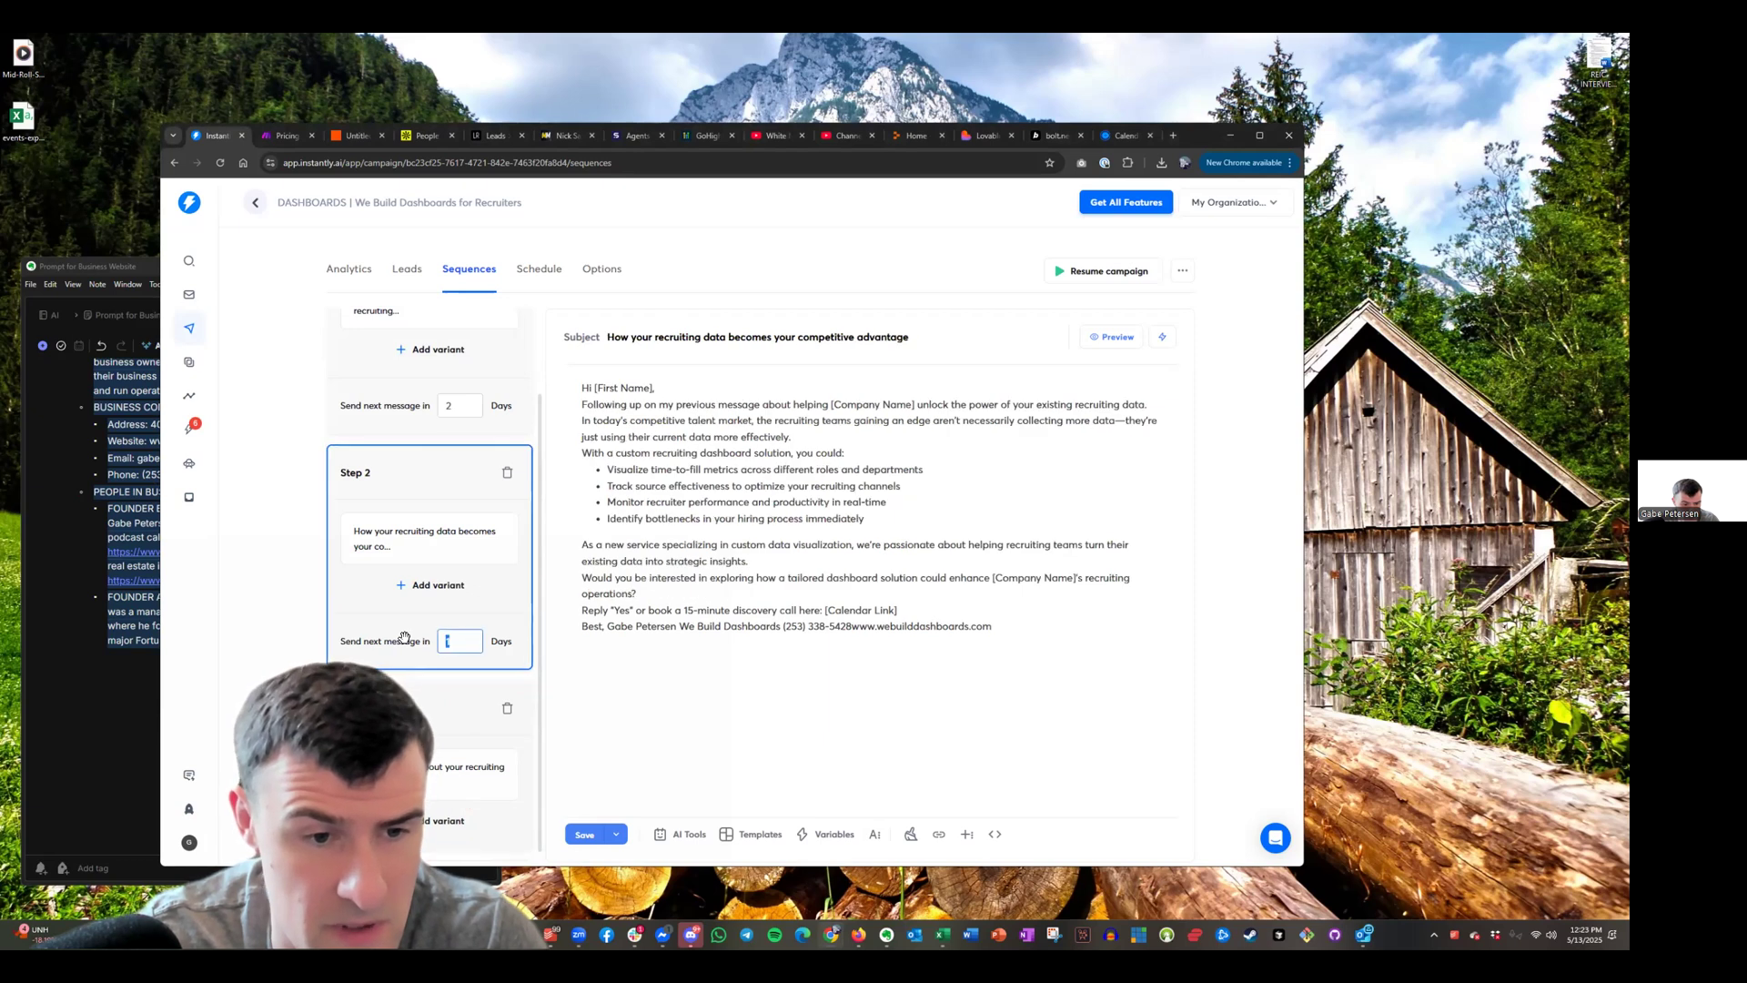
pyautogui.write('3')
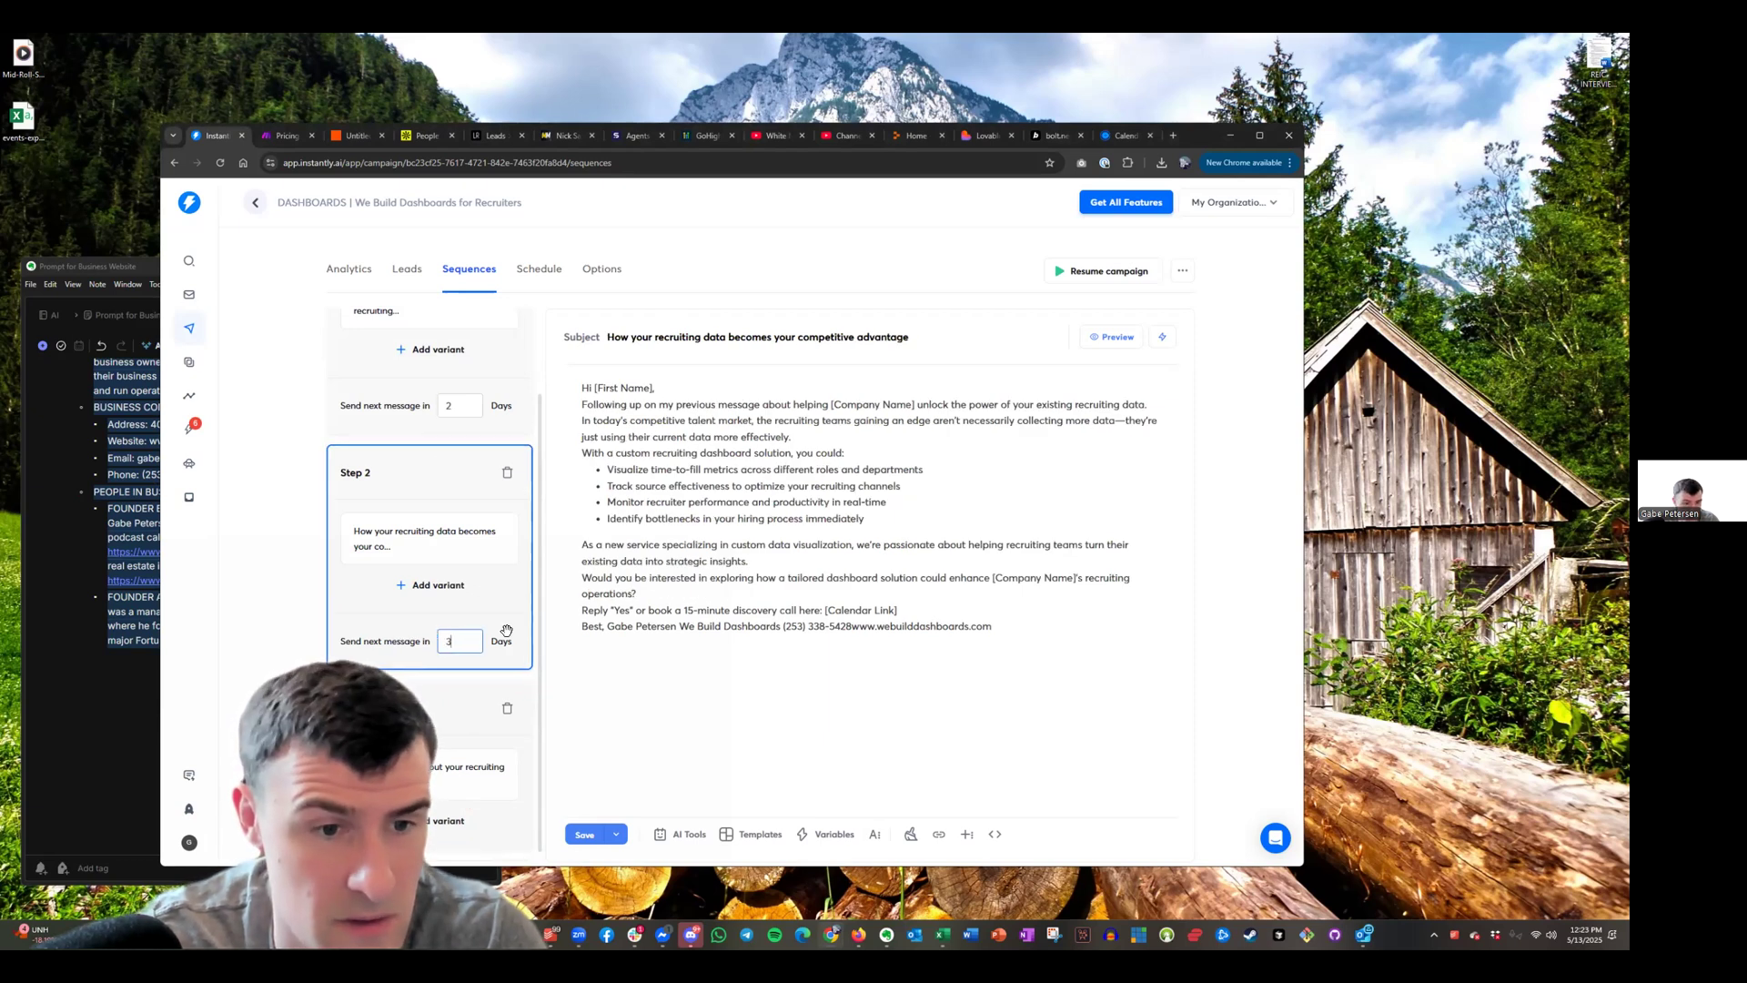
# Add blank lines between Step 2's greeting, paragraphs, question, calendar link and sign-off
pyautogui.click(689, 391)
pyautogui.press('Return')
pyautogui.click(845, 455)
pyautogui.press('Return')
pyautogui.click(773, 593)
pyautogui.press('Return')
pyautogui.click(718, 640)
pyautogui.press('Return')
pyautogui.click(953, 669)
pyautogui.press('Return')
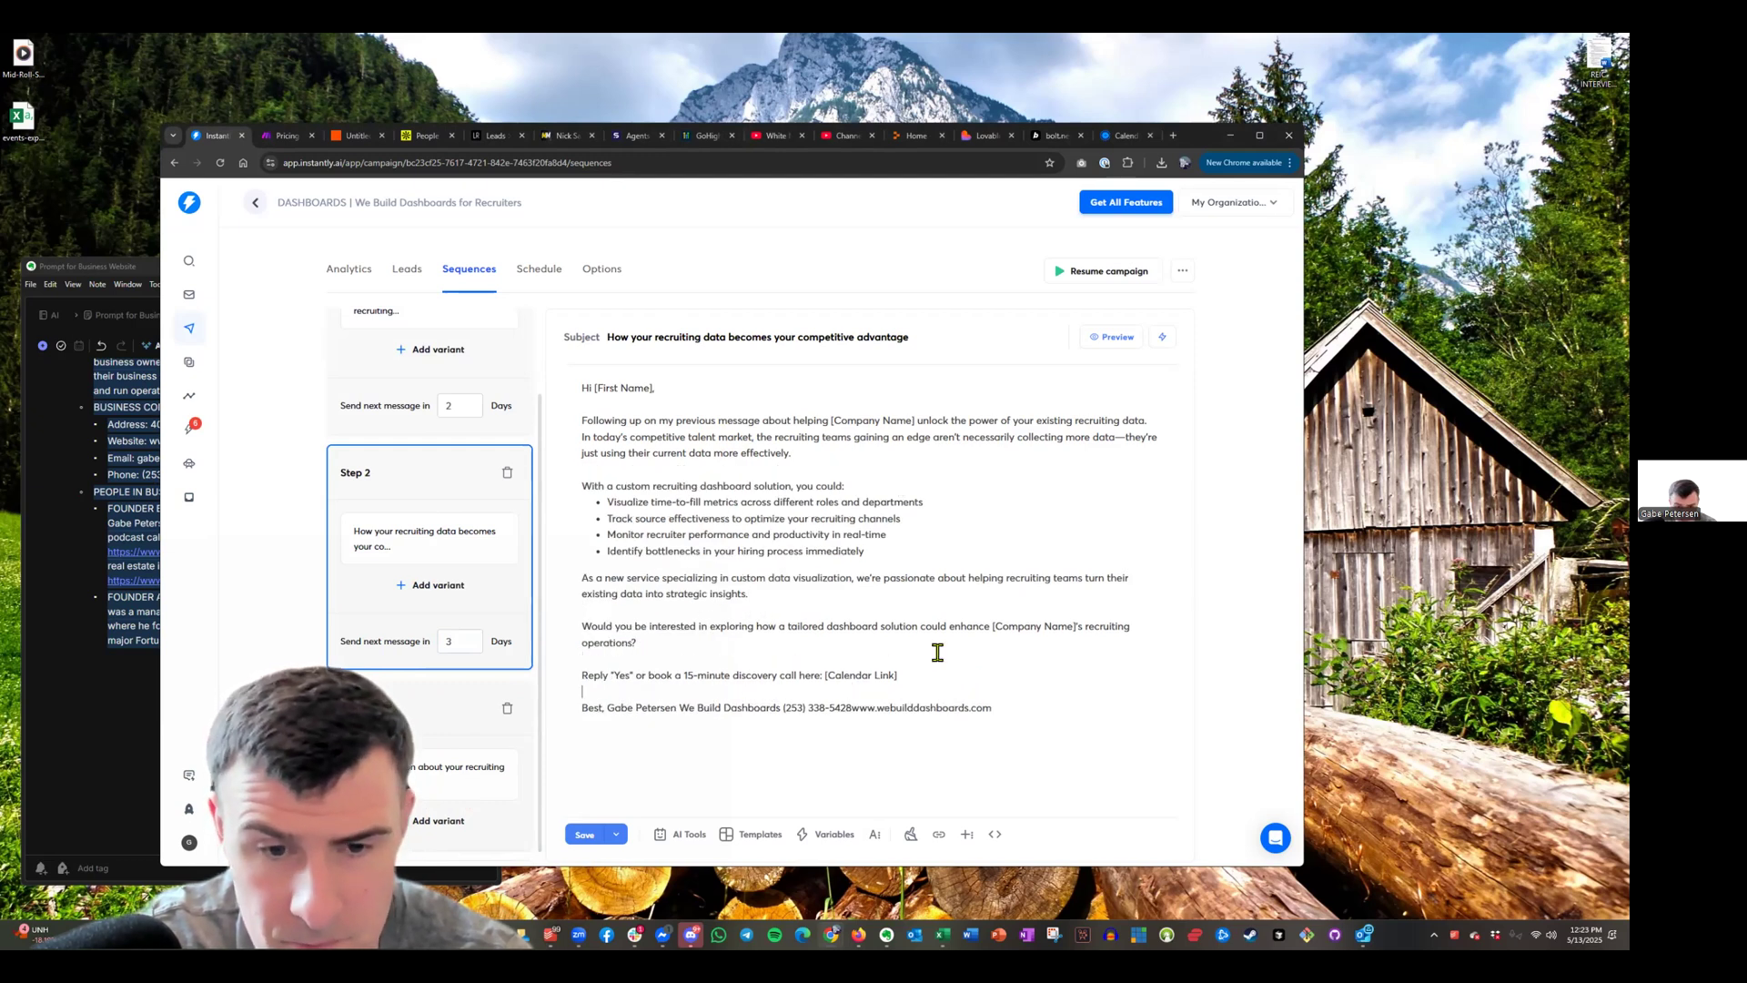
# Put Step 2's sender name, We Build Dashboards, phone and website on separate lines
pyautogui.click(608, 707)
pyautogui.press('Return')
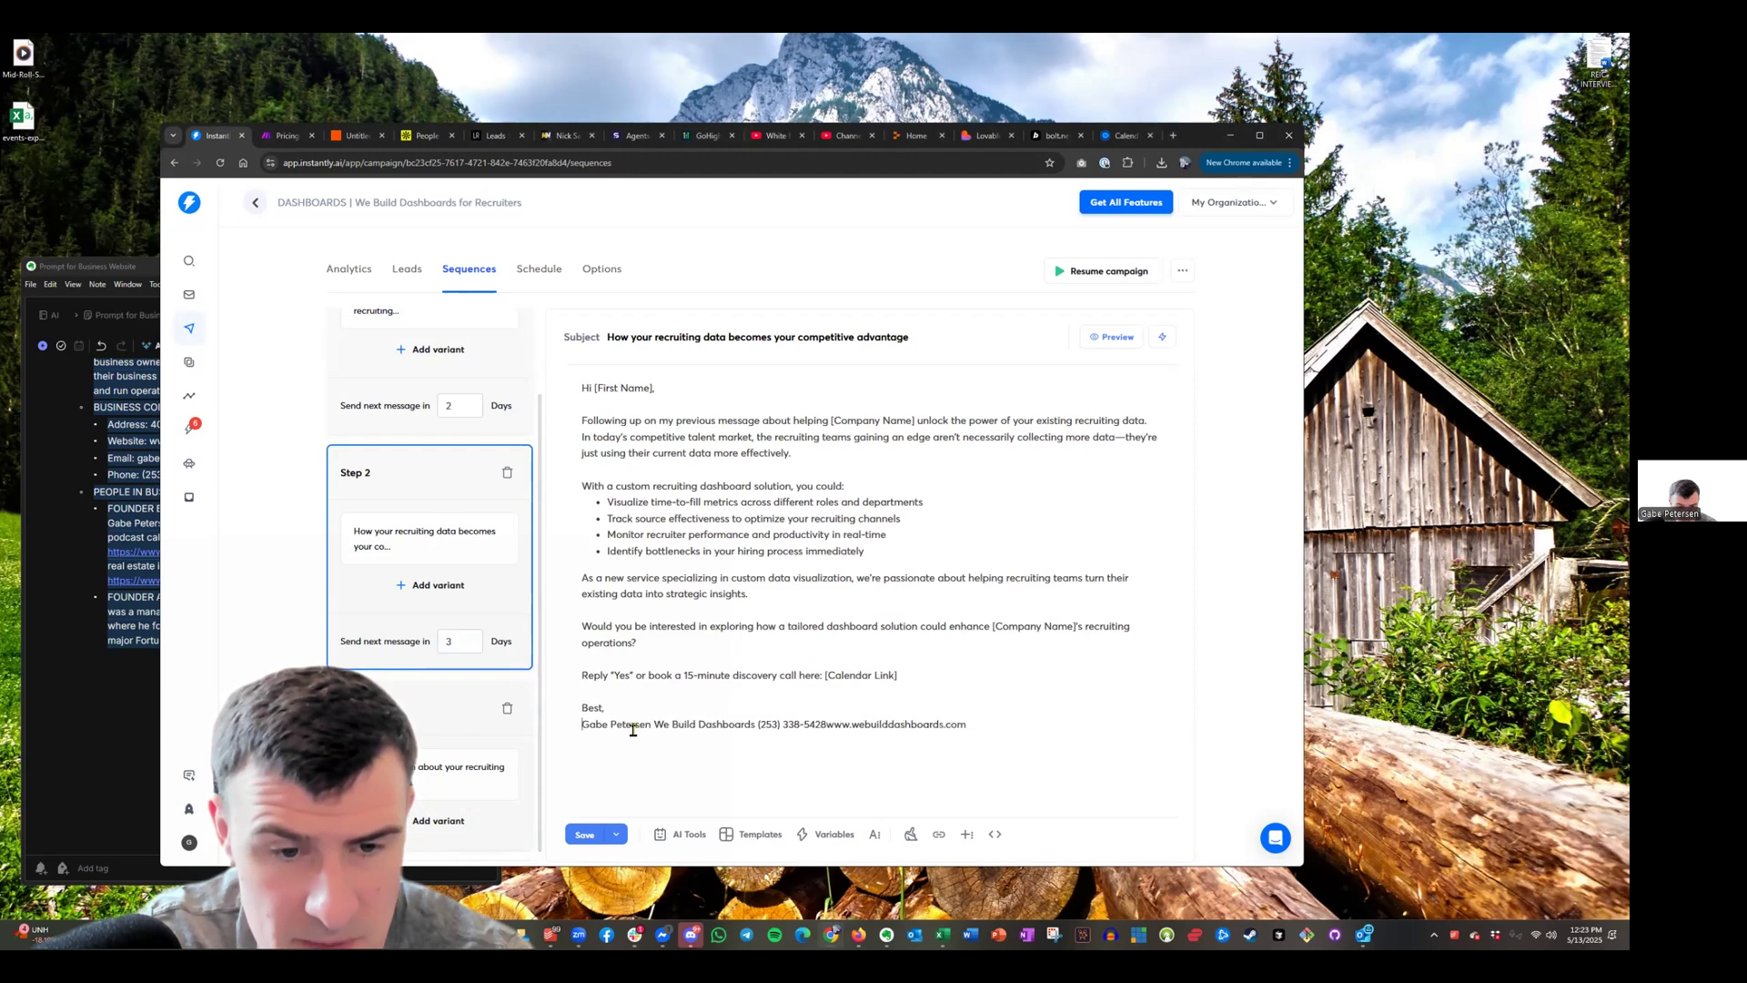
pyautogui.click(655, 723)
pyautogui.press('Return')
pyautogui.click(685, 740)
pyautogui.press('Return')
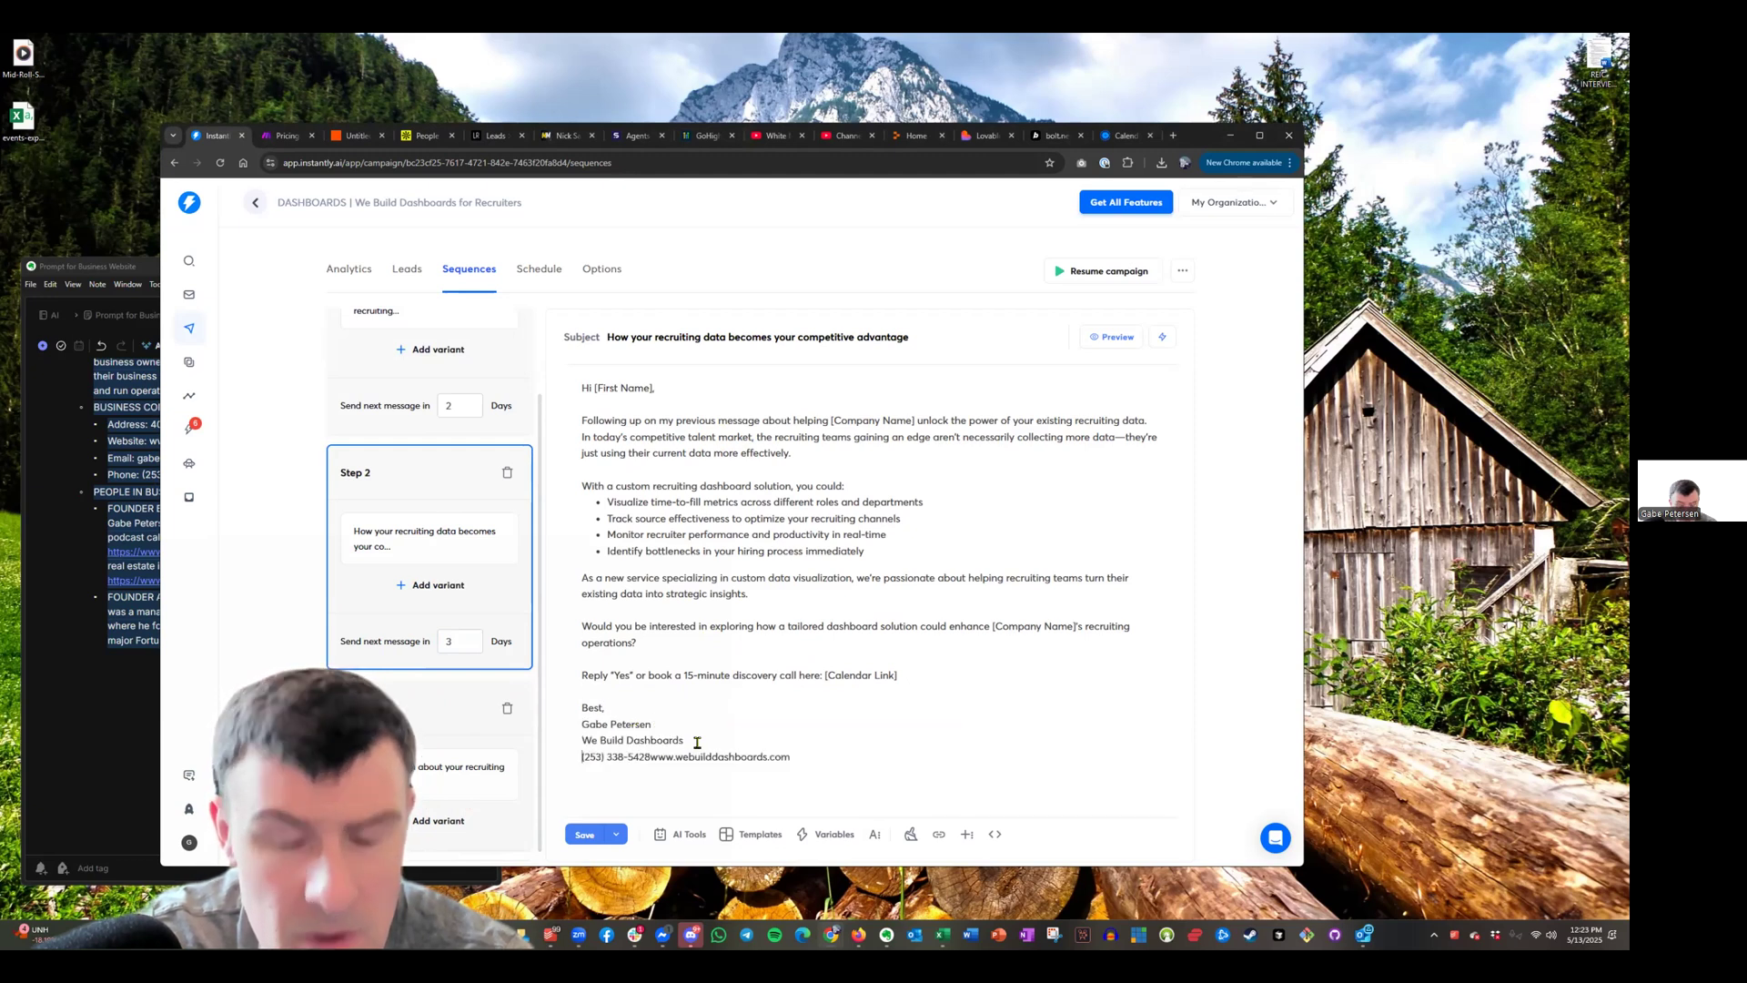
pyautogui.click(650, 756)
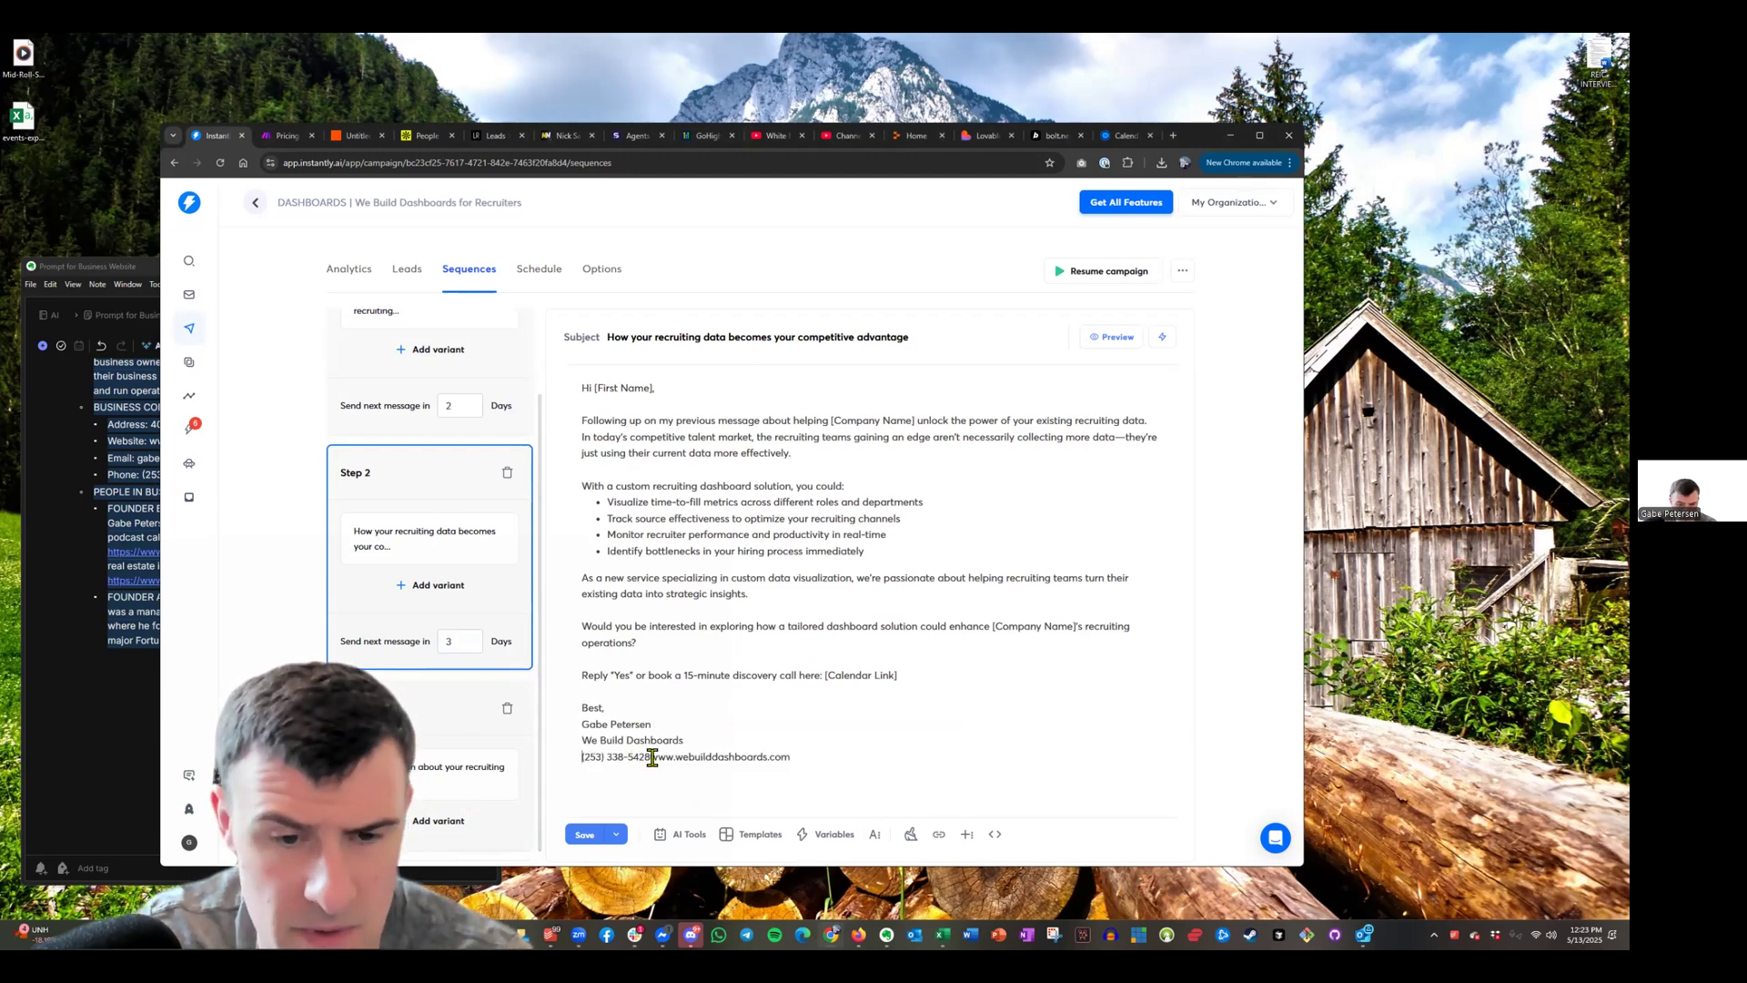
pyautogui.press('Return')
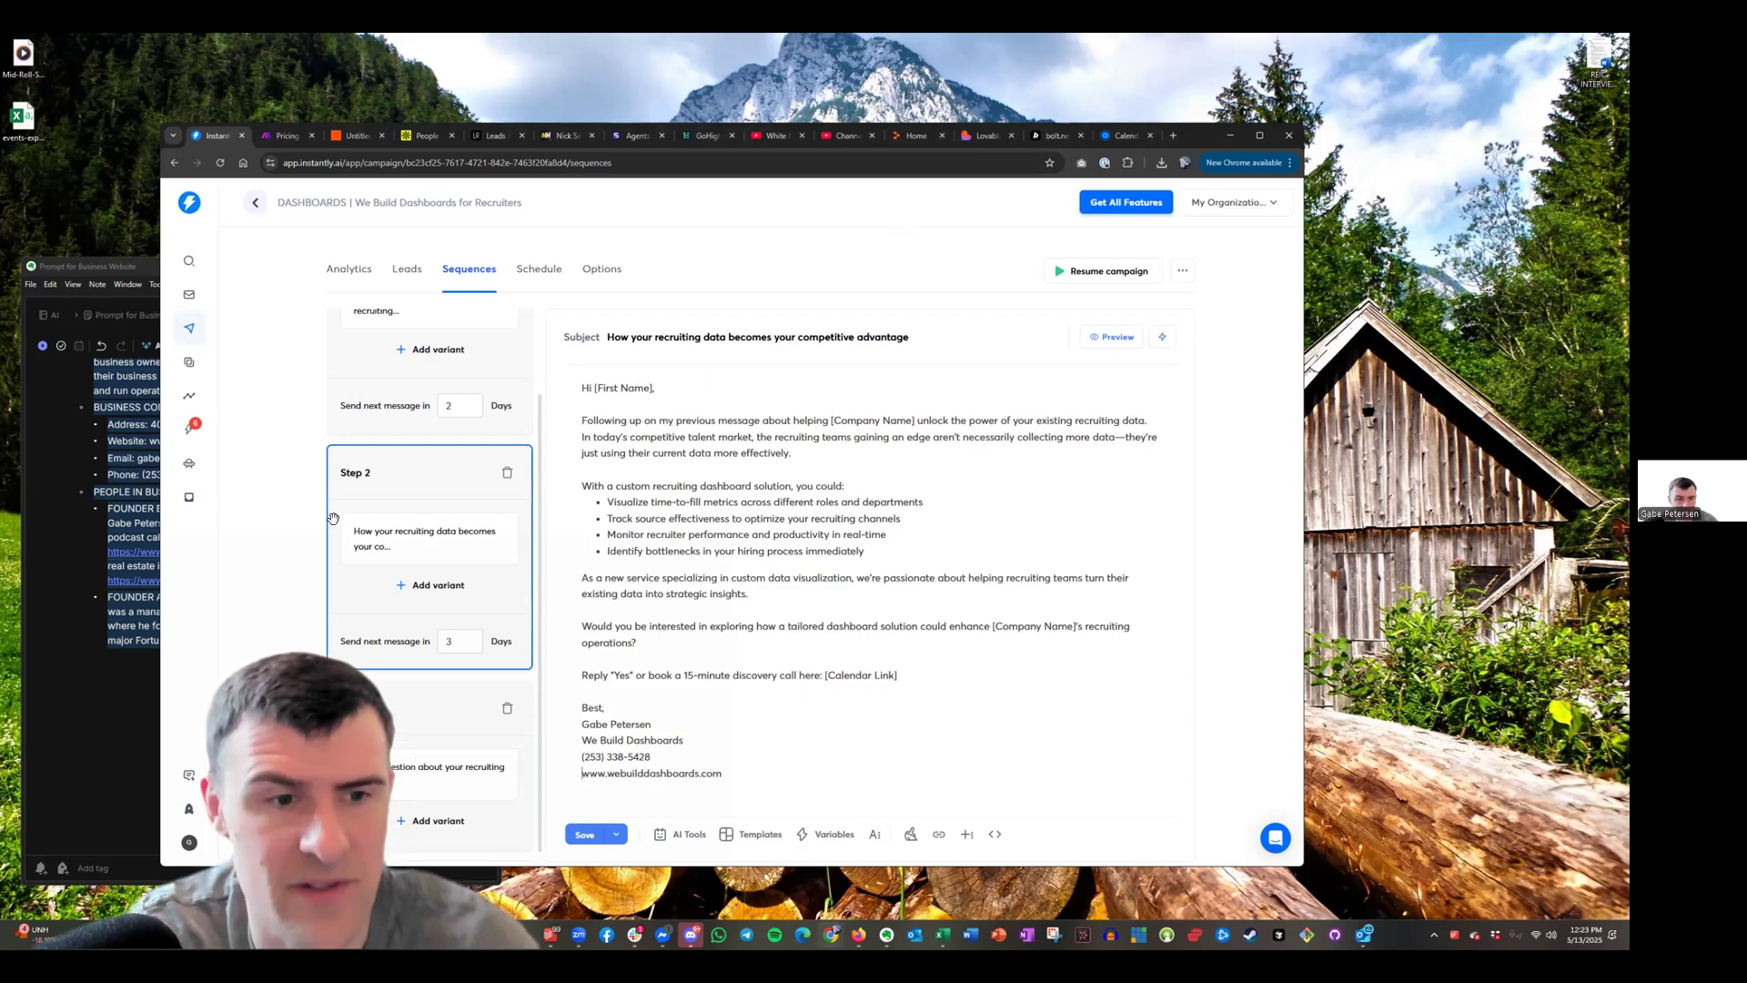
pyautogui.scroll(1, 451, 410)
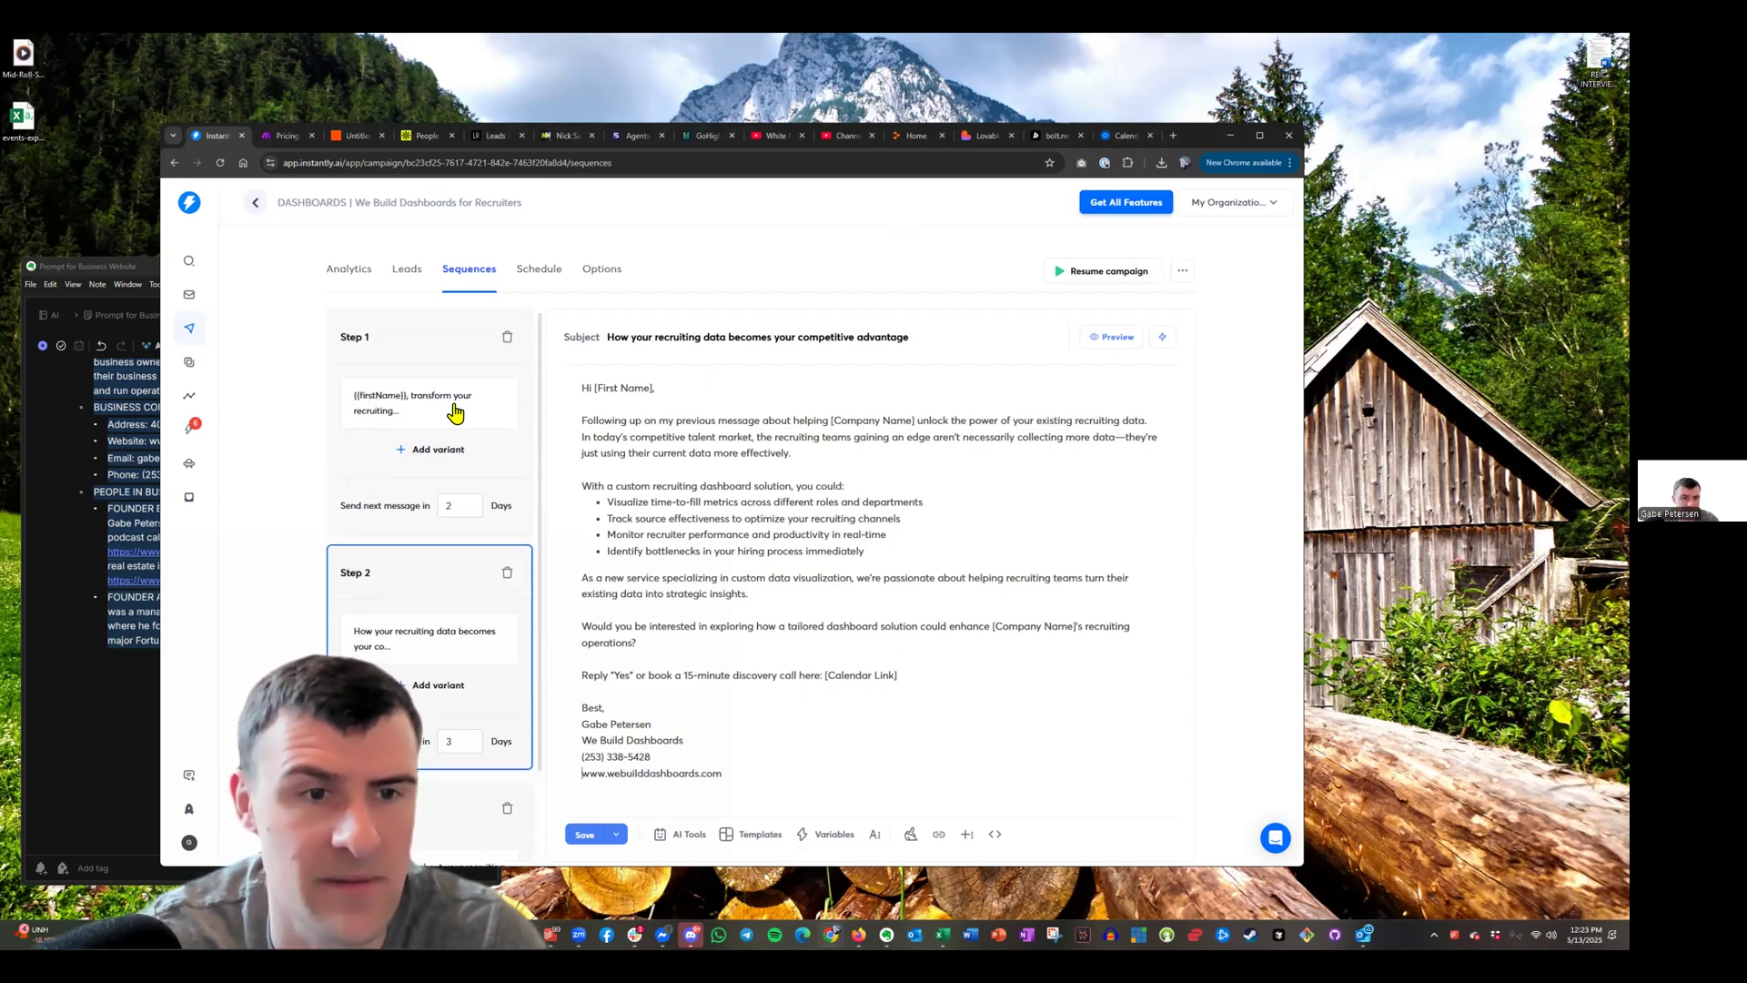
# Copy Step 1's Calendly booking link and paste it over Step 2's [Calendar Link] placeholder
pyautogui.click(494, 452)
pyautogui.keyDown('shift'); pyautogui.click(950, 694); pyautogui.keyUp('shift')
pyautogui.hotkey('ctrl', 'c')
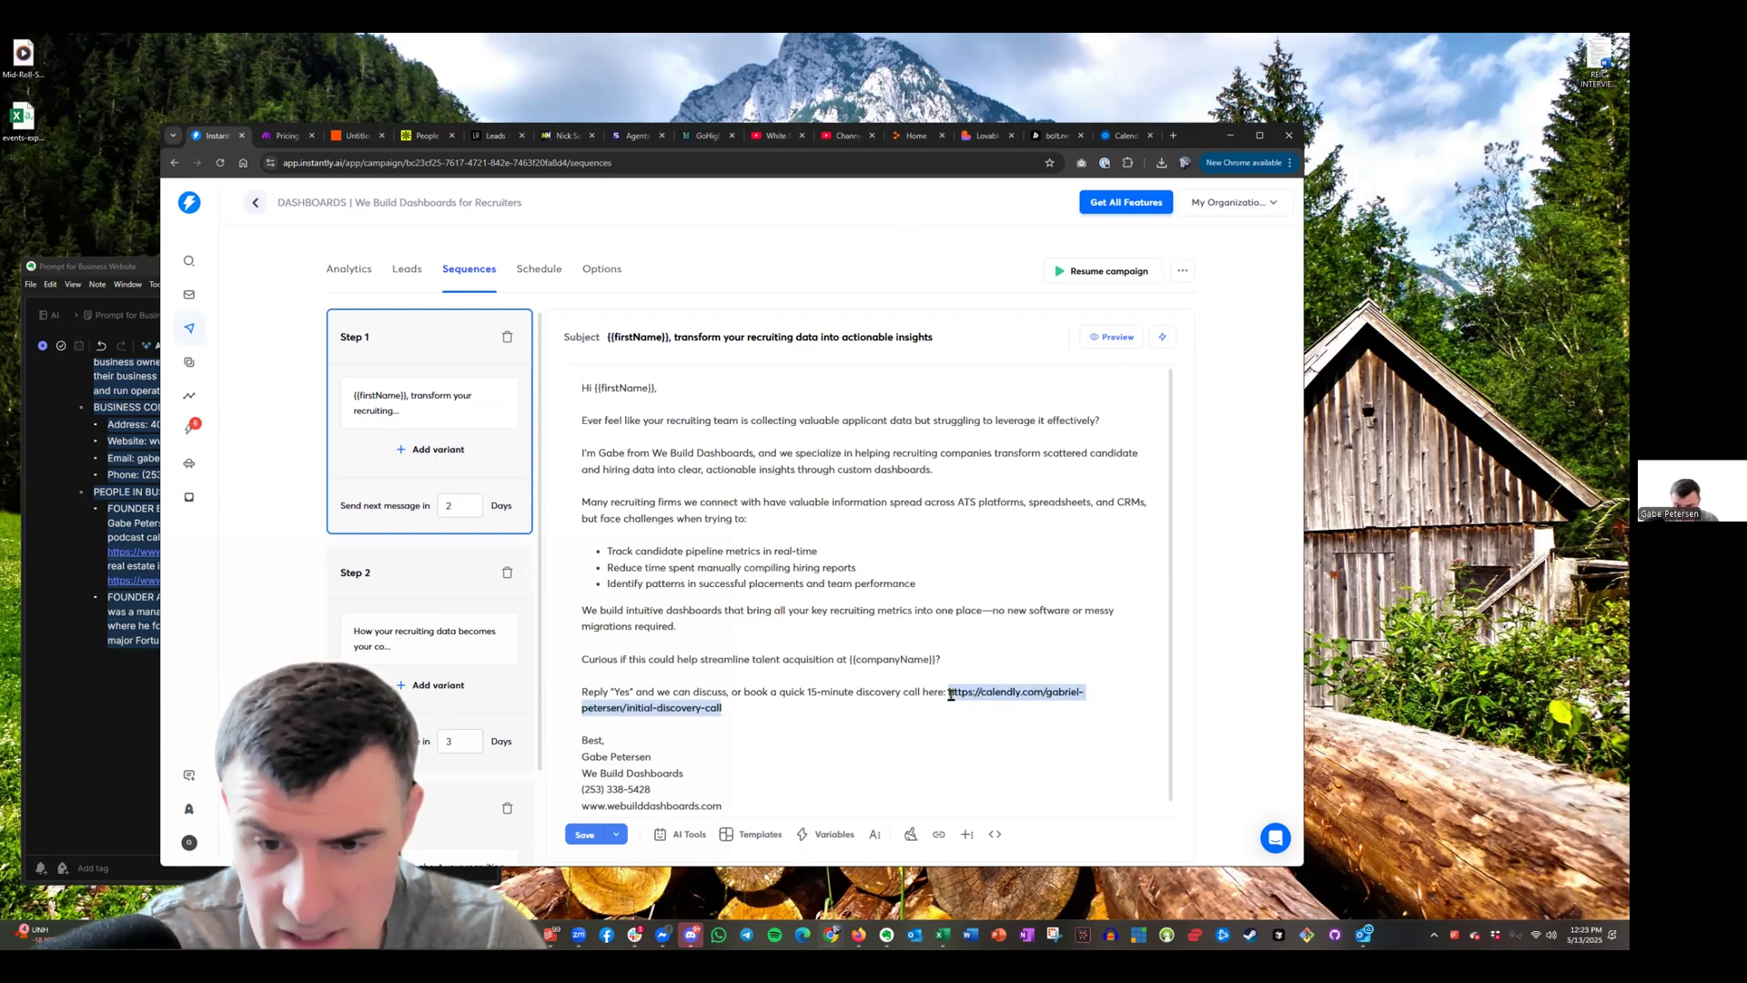
pyautogui.click(507, 678)
pyautogui.moveTo(953, 678); pyautogui.dragTo(830, 675)
pyautogui.hotkey('ctrl', 'v')
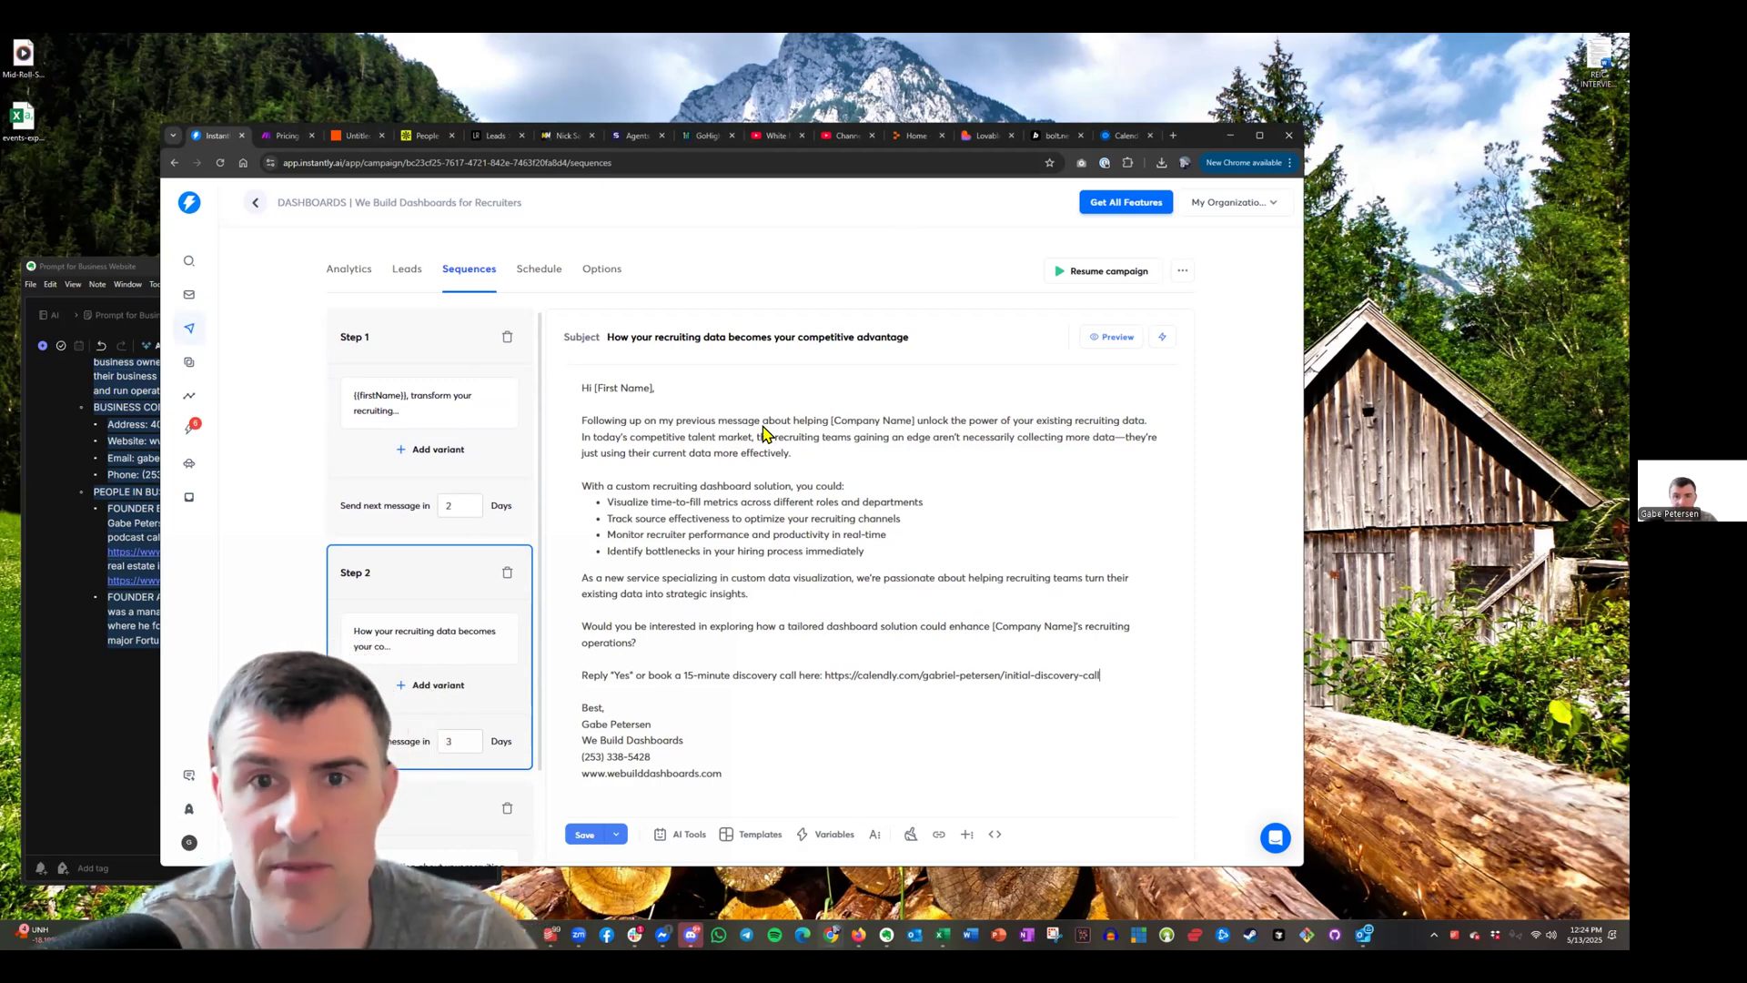
pyautogui.click(933, 86)
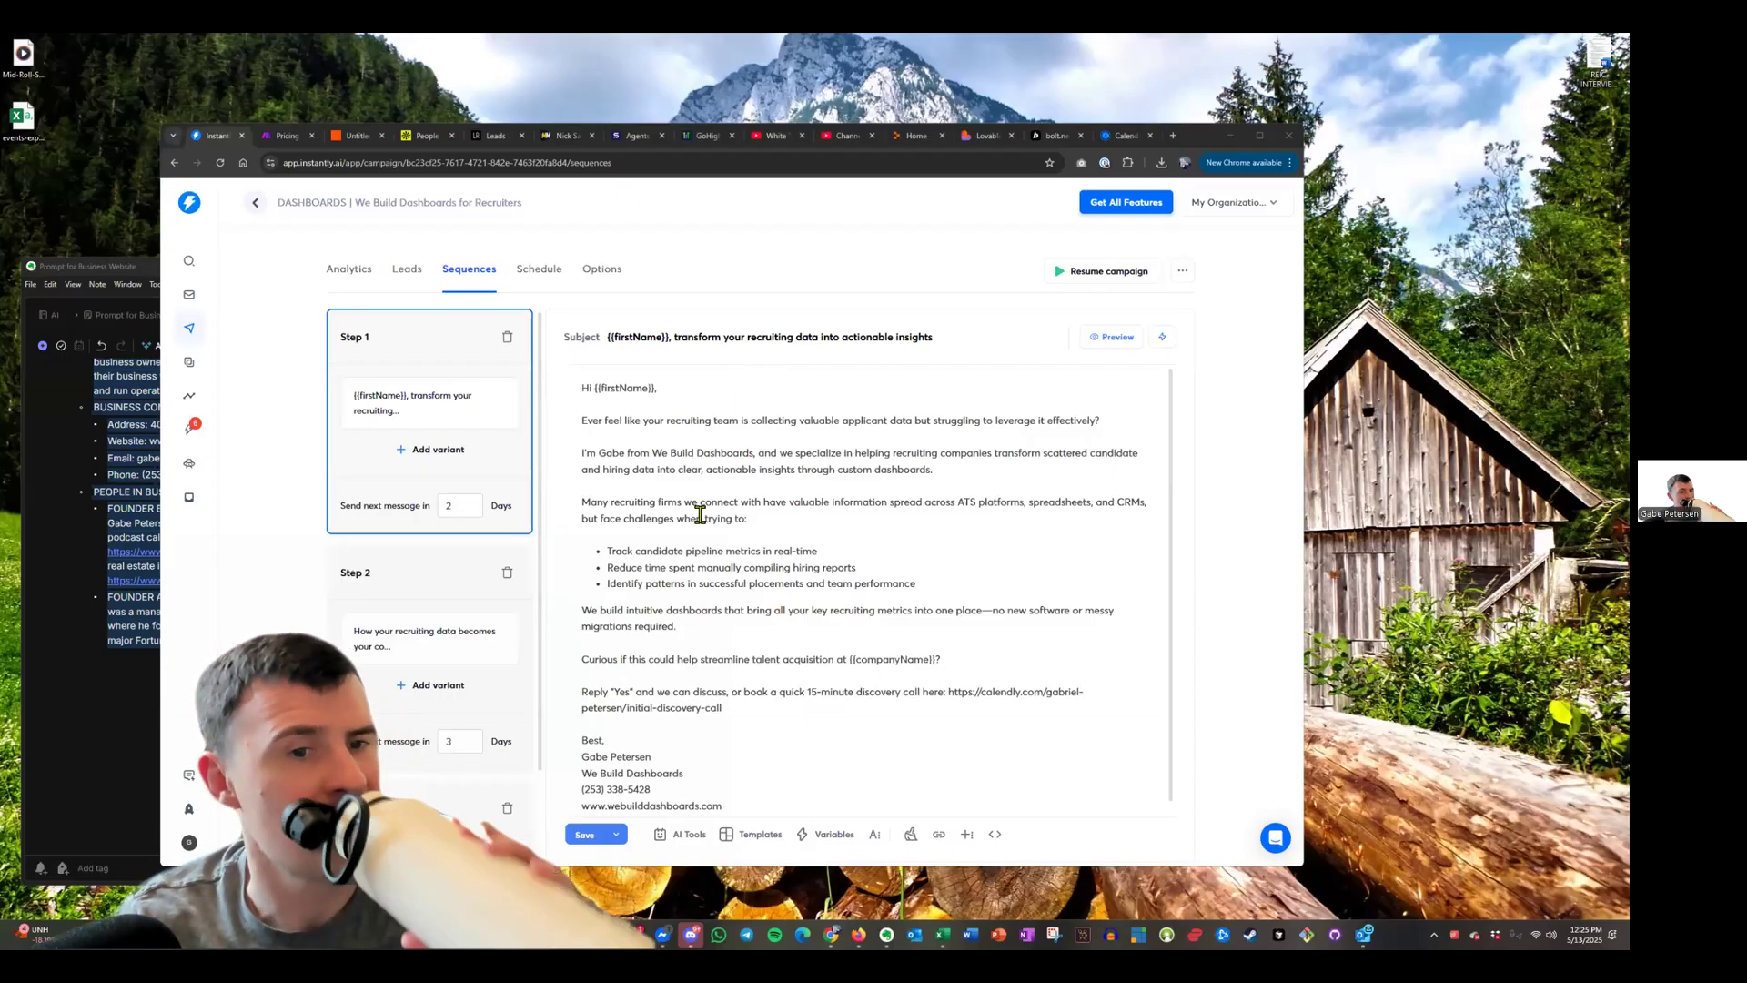
# Set Step 2's wait before the next message to 4 days
pyautogui.scroll(-1, 701, 514)
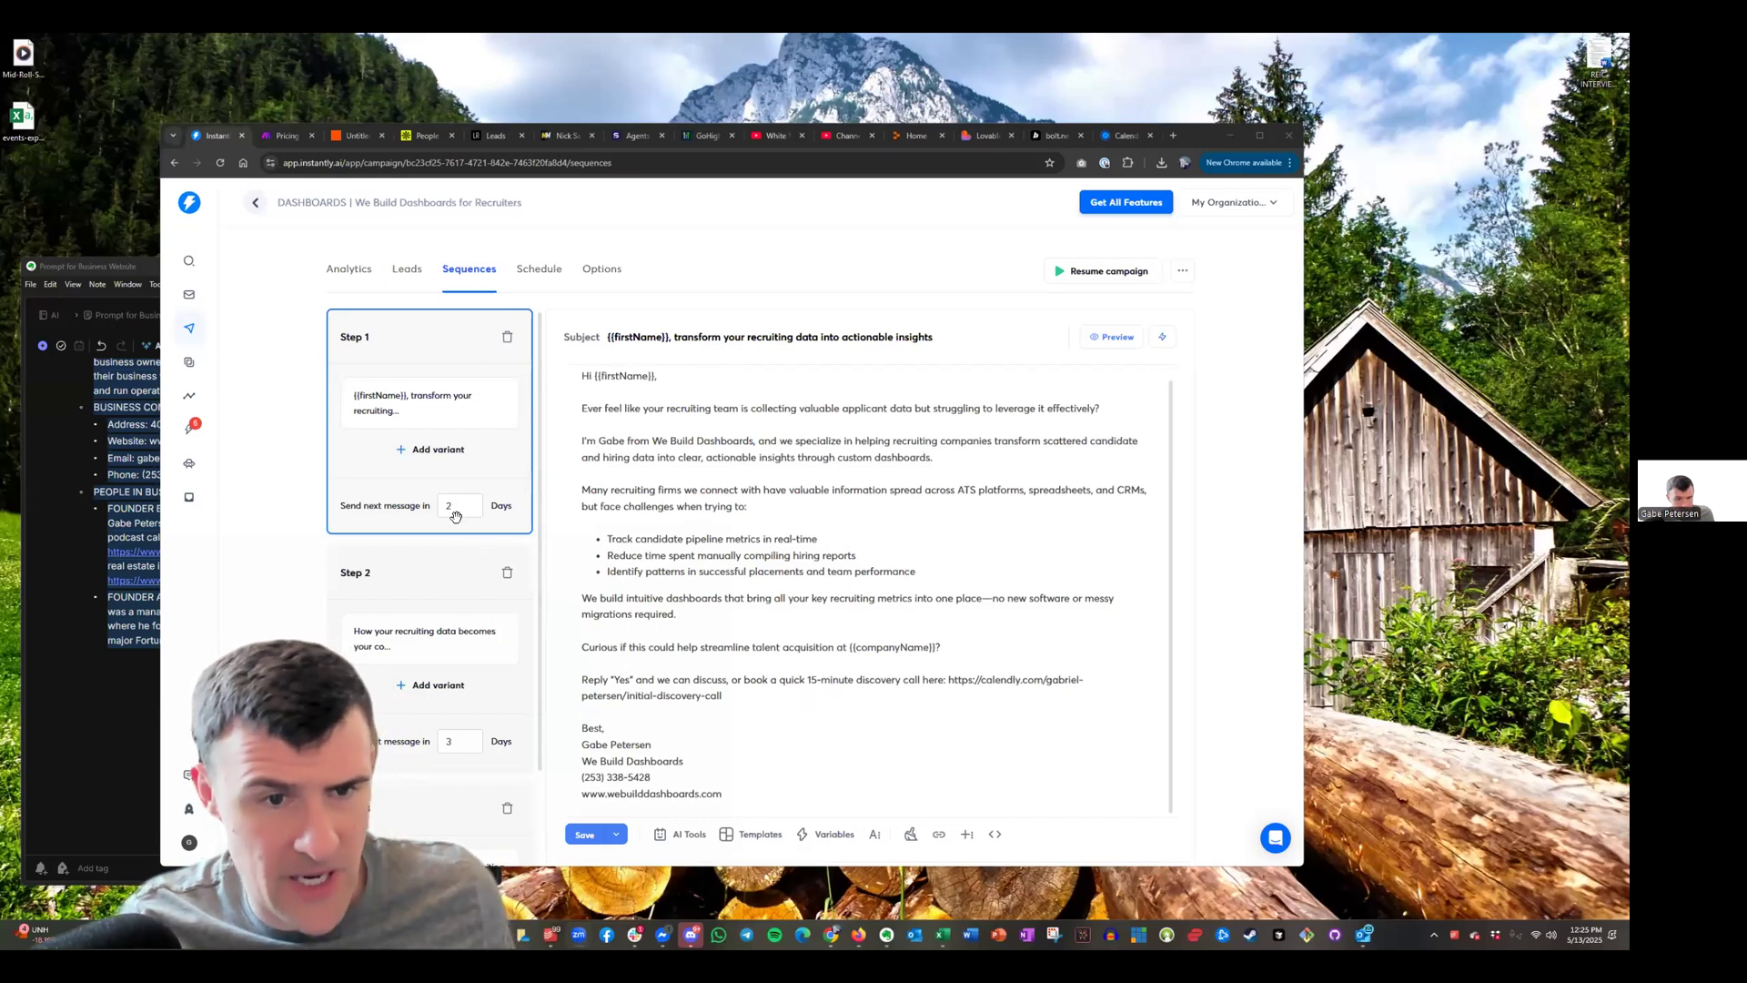
pyautogui.scroll(-2, 454, 702)
pyautogui.click(470, 623)
pyautogui.doubleClick(442, 621)
pyautogui.write('4')
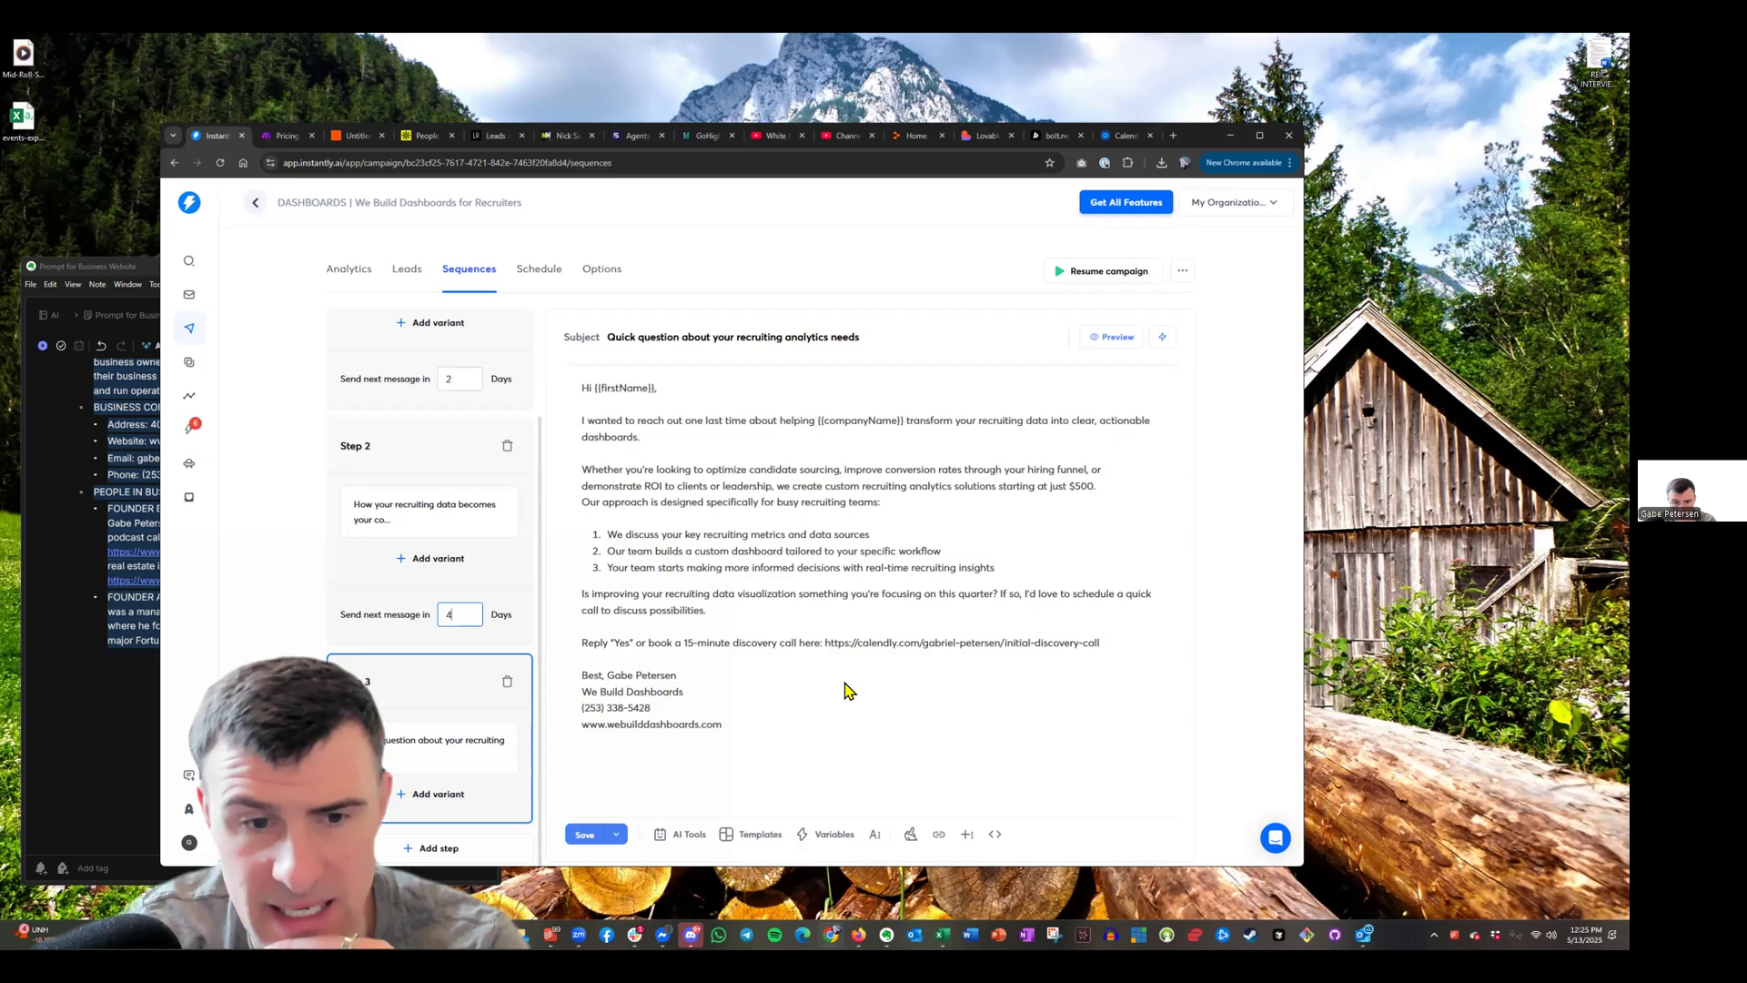
pyautogui.scroll(2, 366, 560)
pyautogui.click(366, 559)
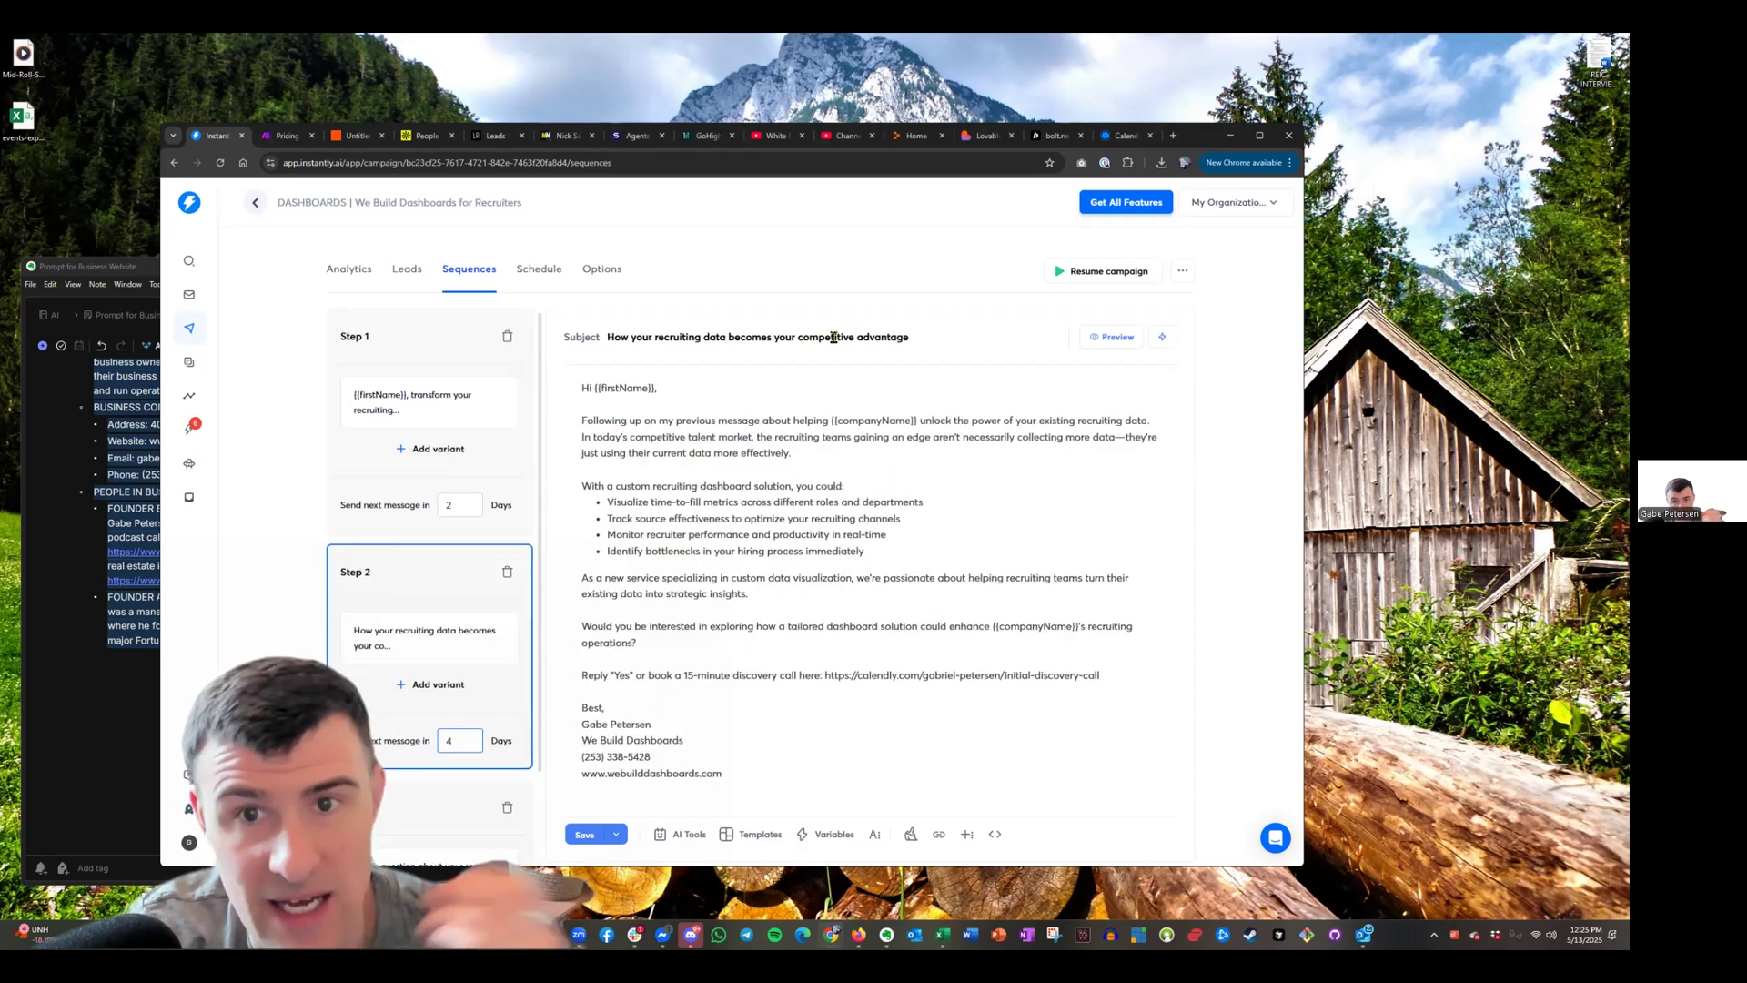
# Copy the custom domain webuilddashboards.com from Lovable's publish panel and load the live site in a new tab
pyautogui.click(985, 135)
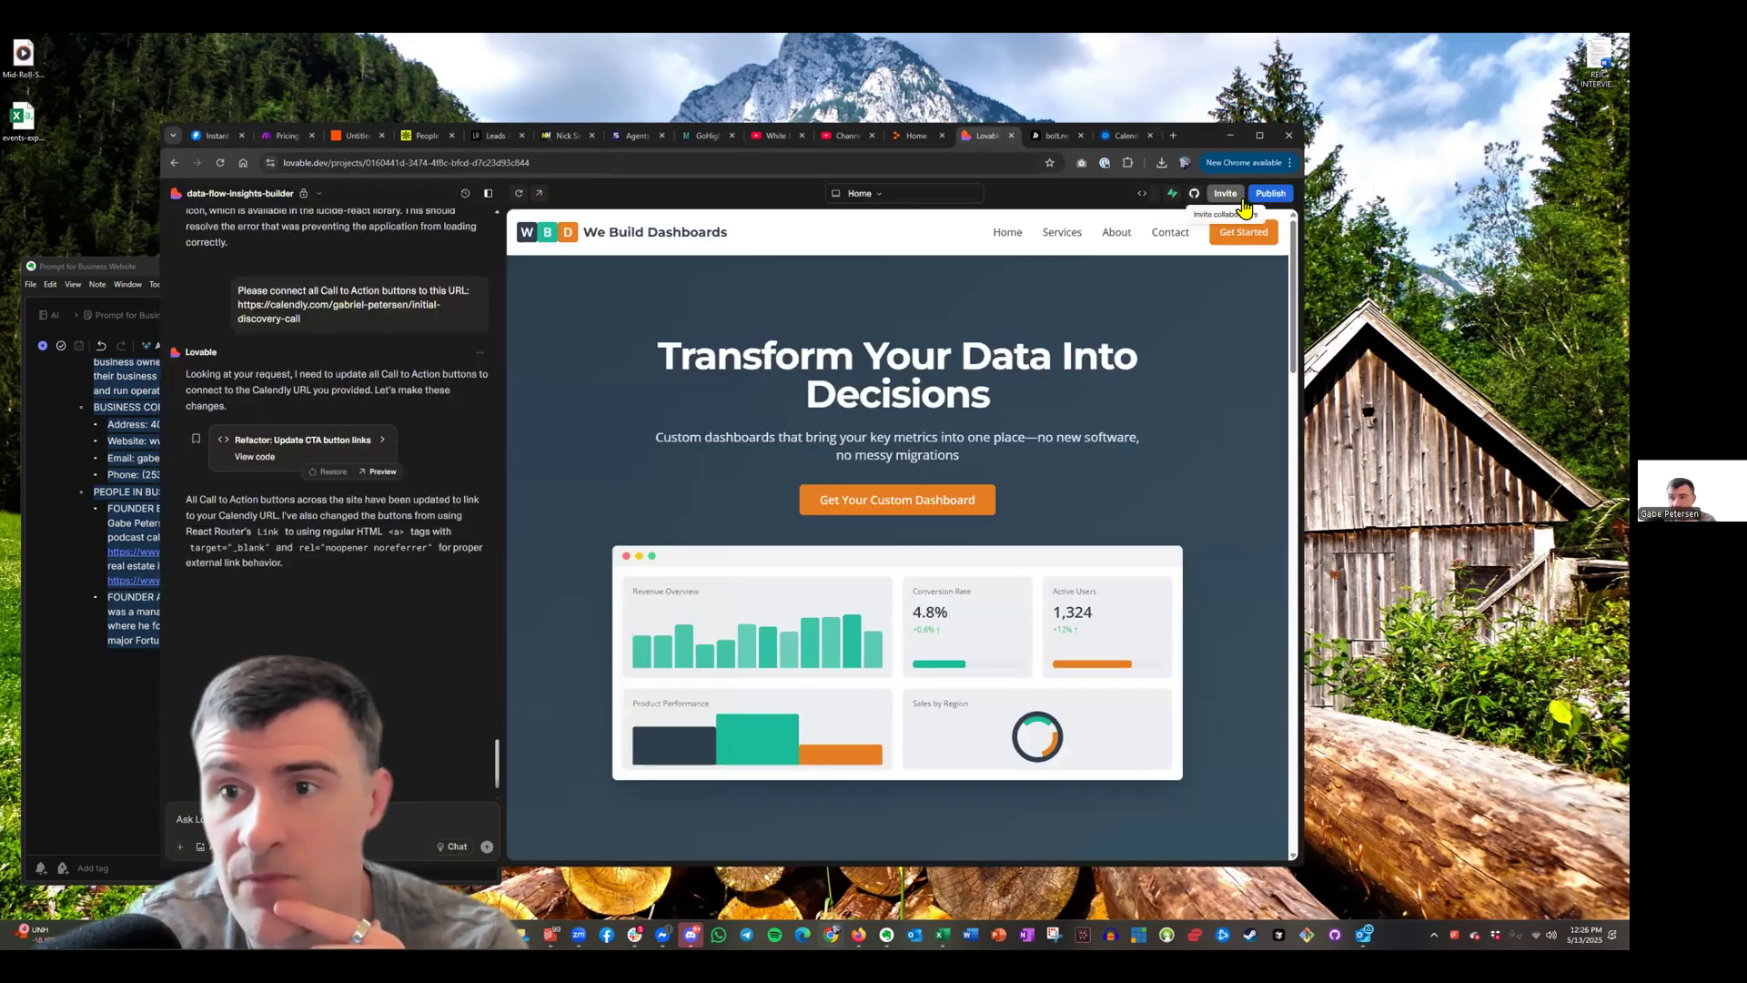
pyautogui.click(1263, 194)
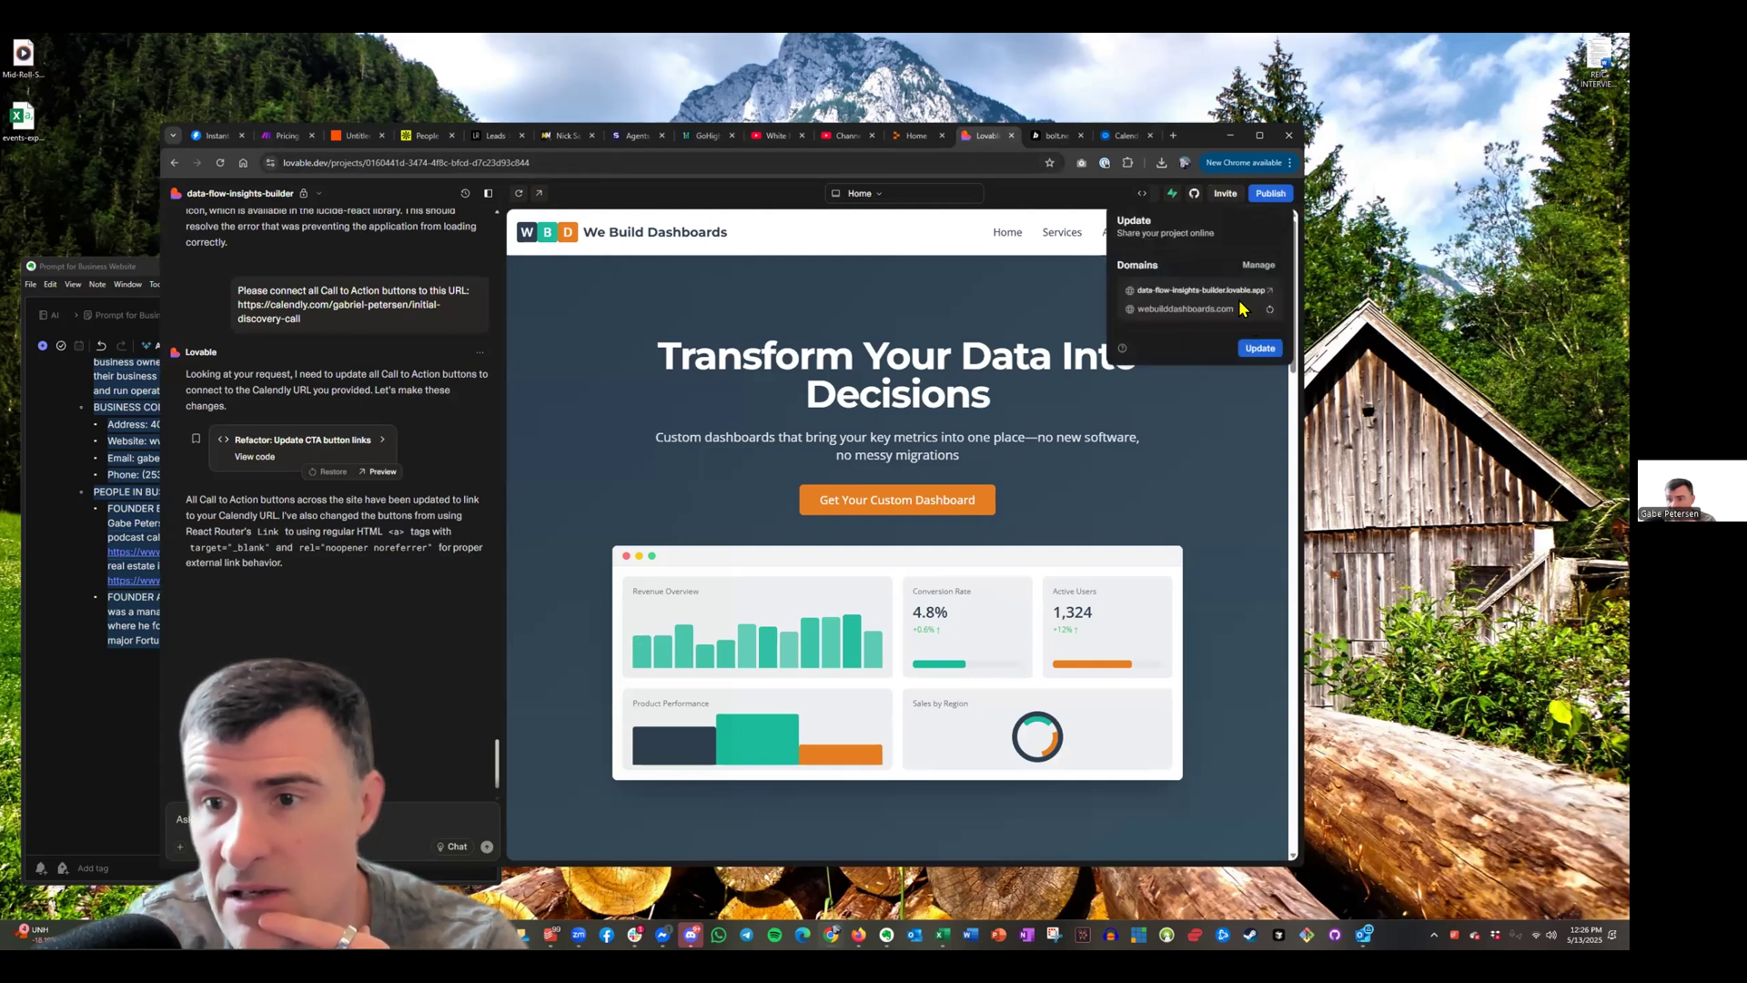
pyautogui.moveTo(1252, 313); pyautogui.dragTo(1141, 313)
pyautogui.hotkey('ctrl', 'c')
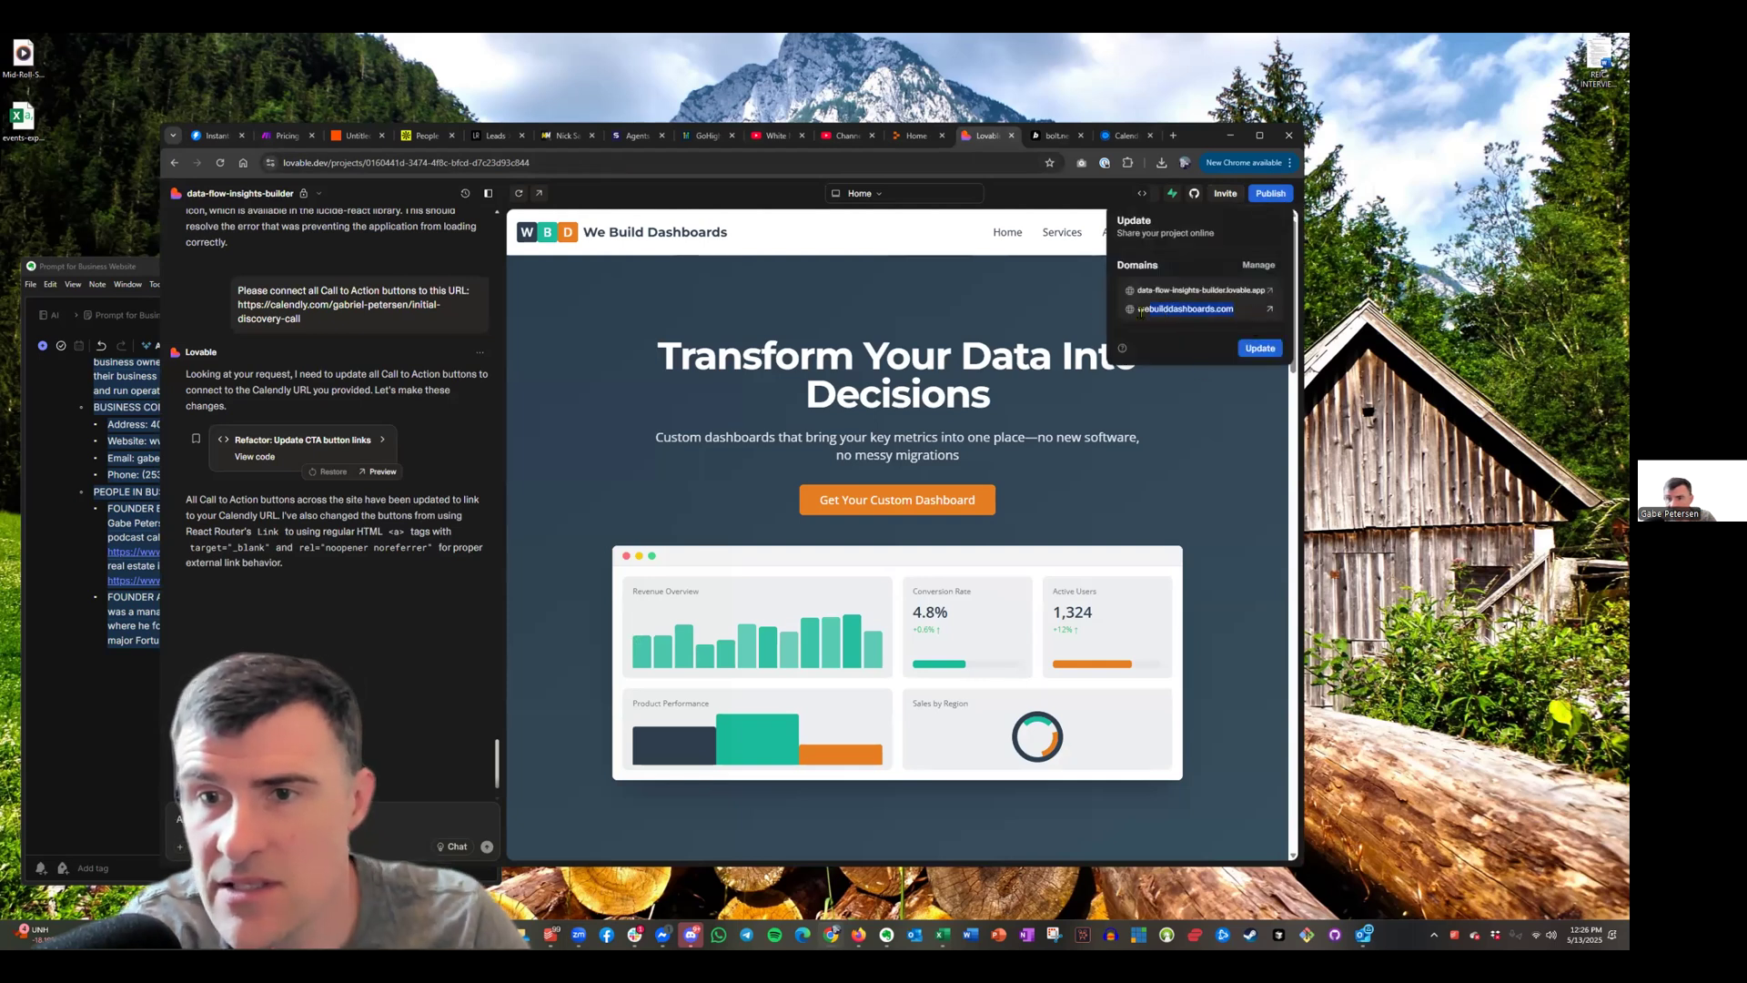
pyautogui.click(1173, 135)
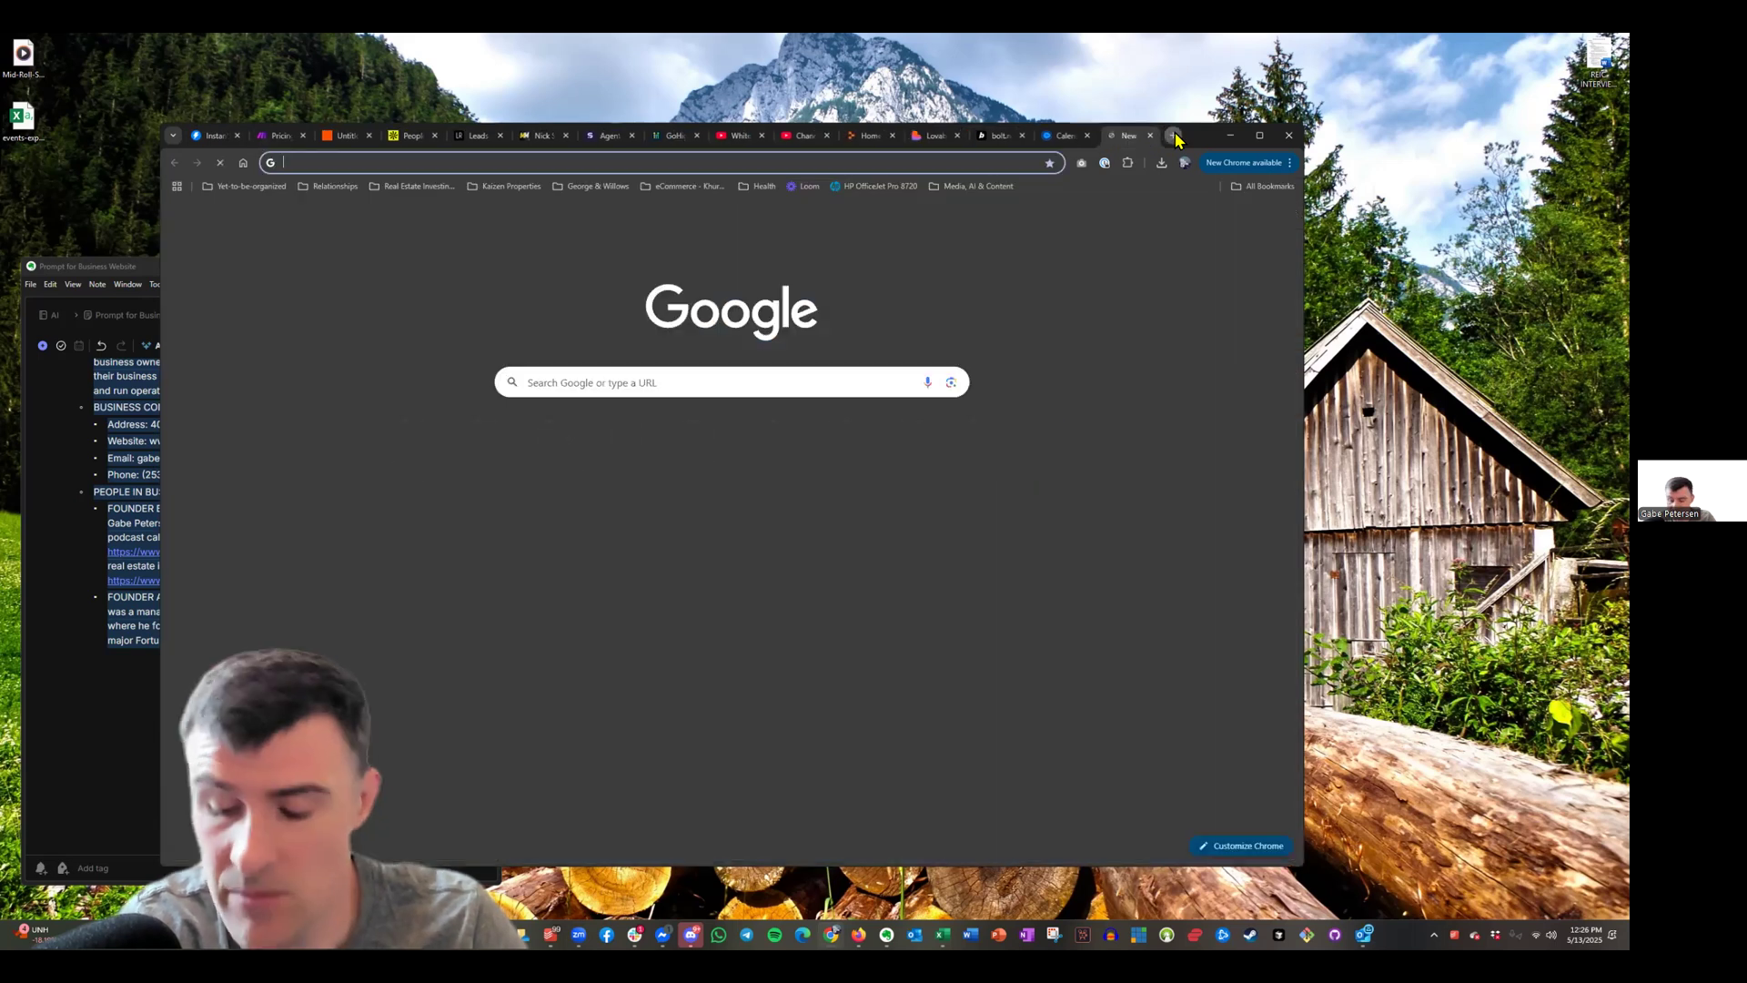
pyautogui.hotkey('ctrl', 'v')
pyautogui.press('Return')
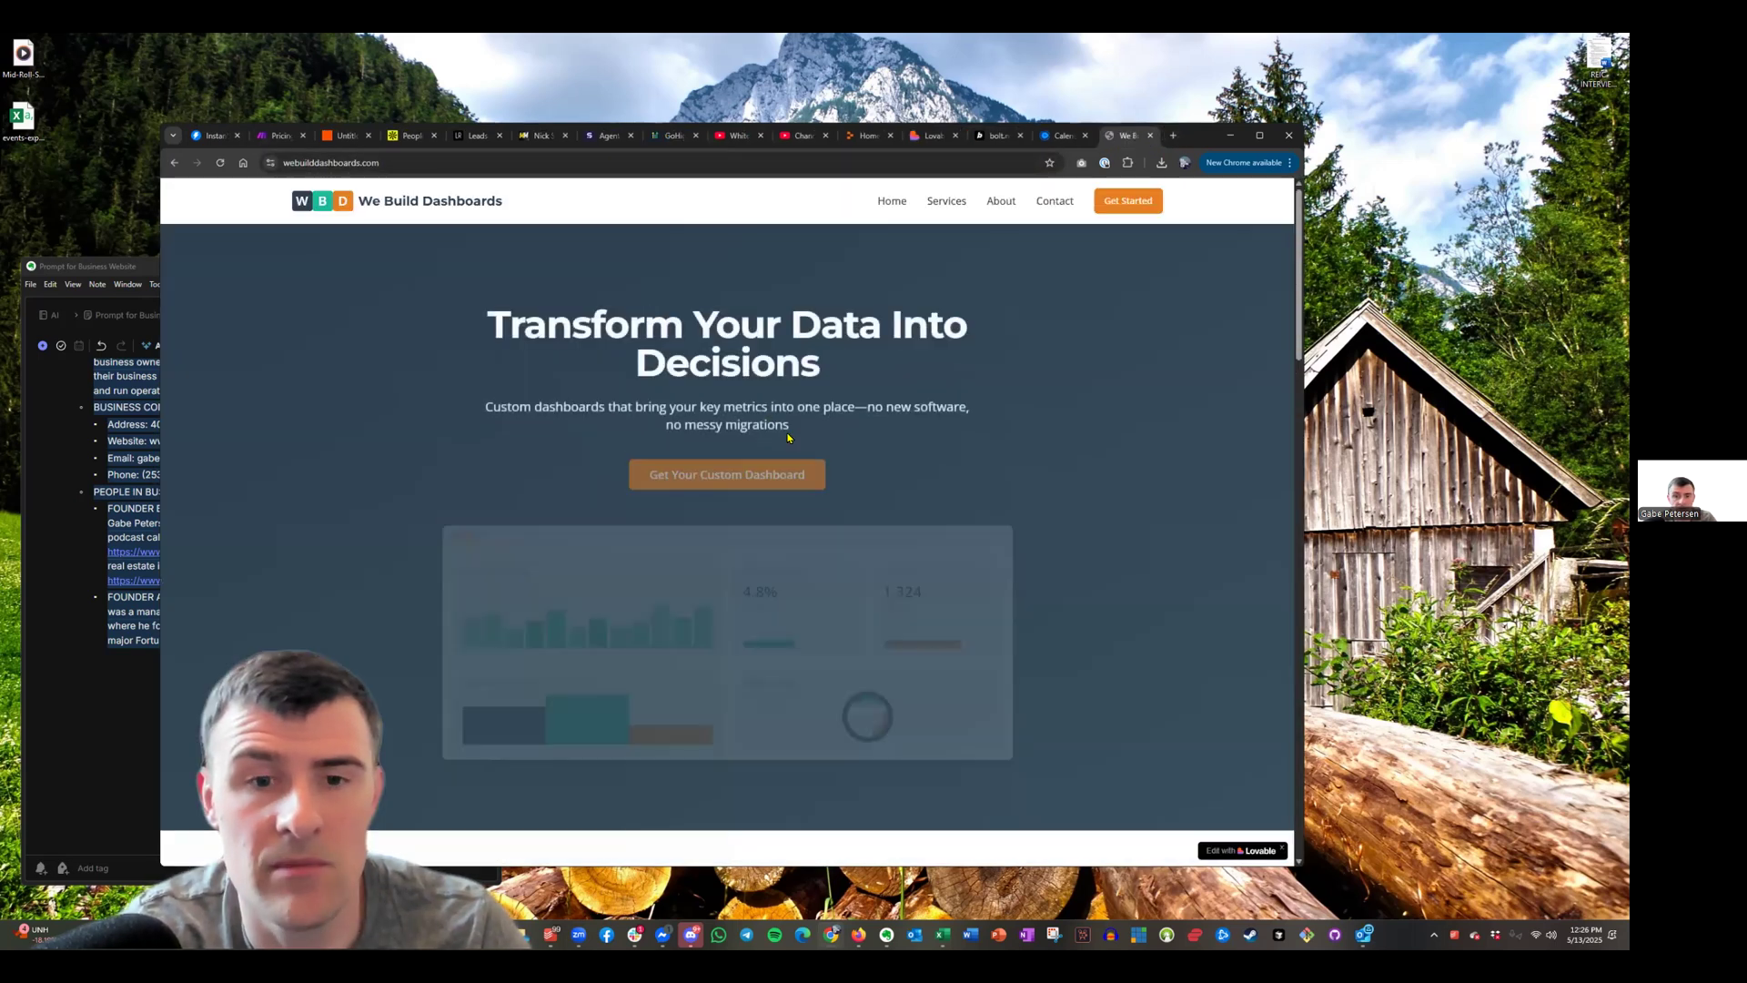
pyautogui.scroll(-10, 788, 443)
pyautogui.scroll(-1, 791, 444)
pyautogui.scroll(15, 788, 443)
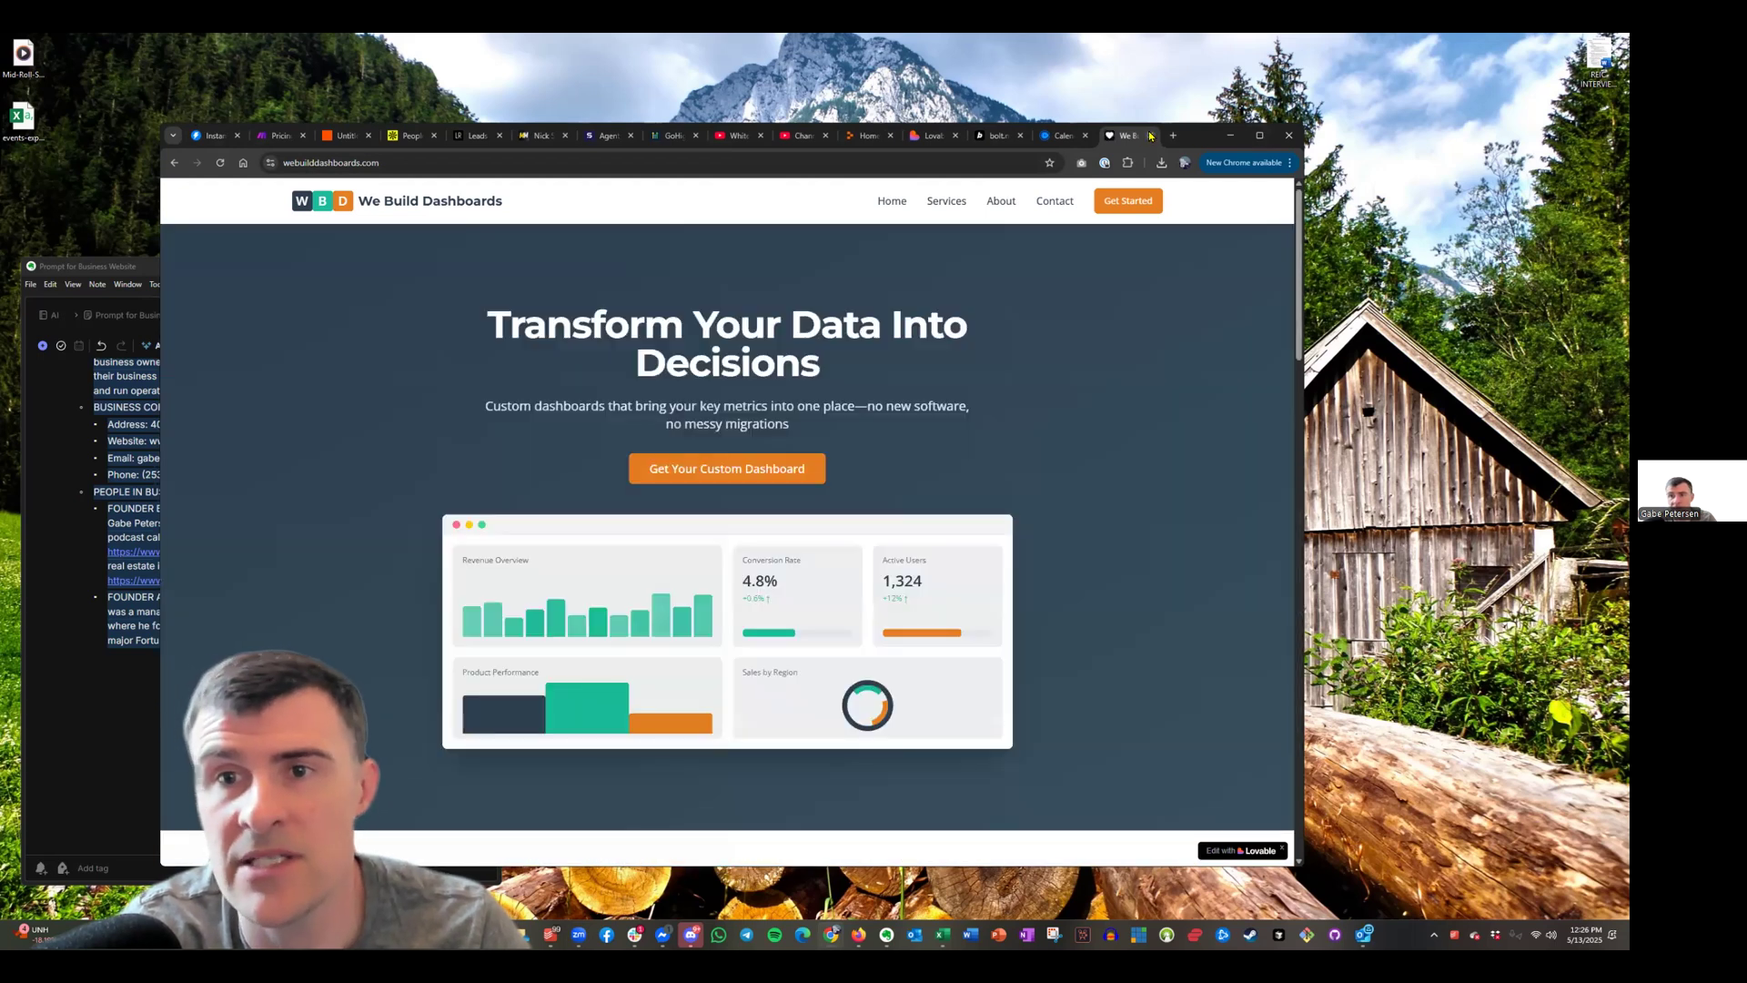
# Close the live website tab and return to the Instantly campaign's email sequence
pyautogui.click(932, 136)
pyautogui.click(1150, 135)
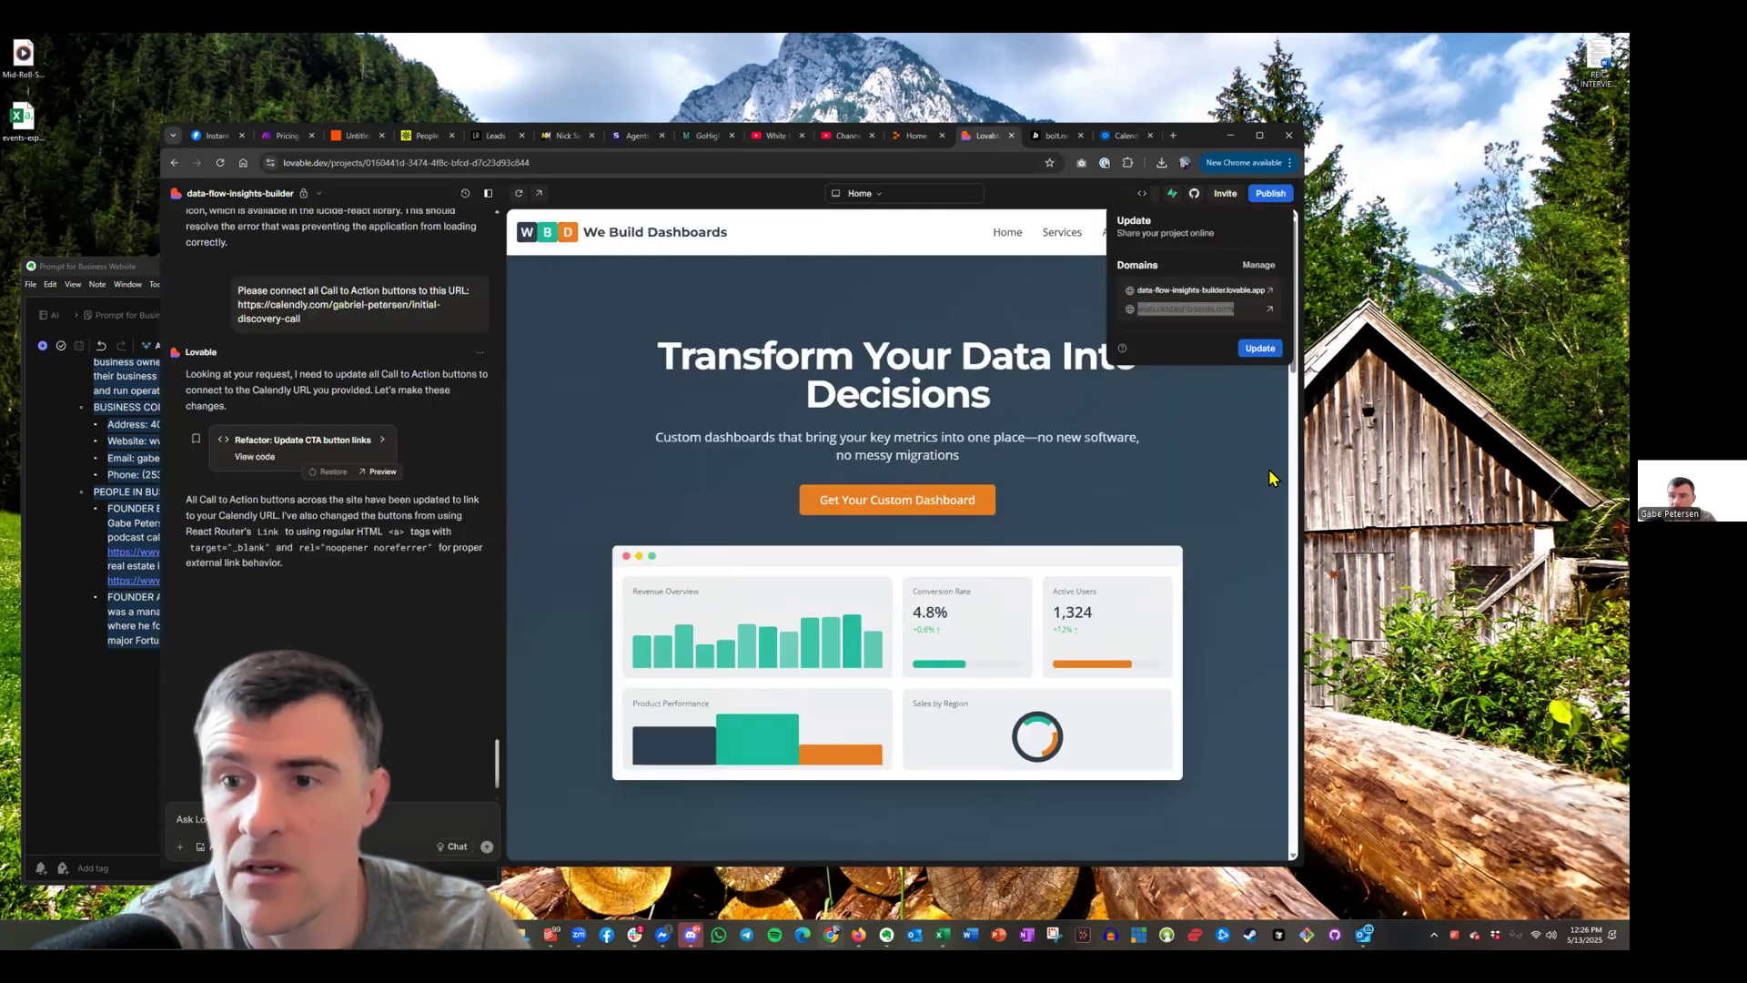
pyautogui.click(199, 141)
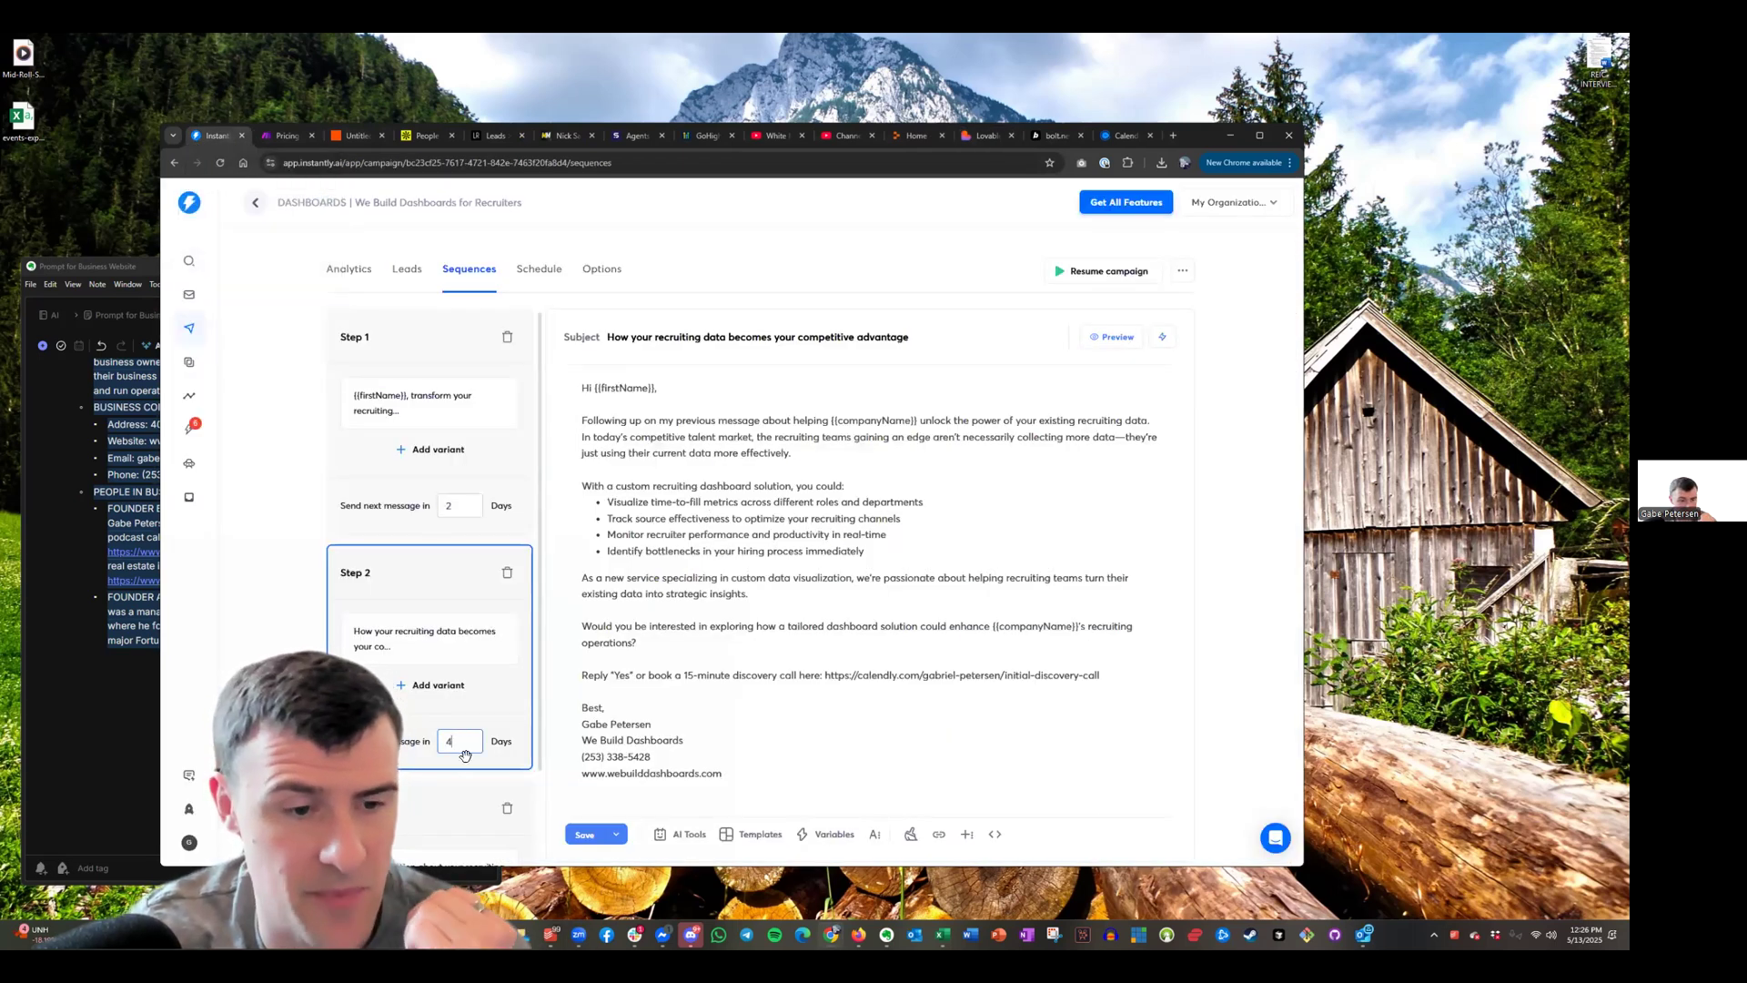
# Change Step 2's 'Send next message in' delay in days
pyautogui.press('BackSpace')
pyautogui.write('5')
pyautogui.scroll(-2, 465, 755)
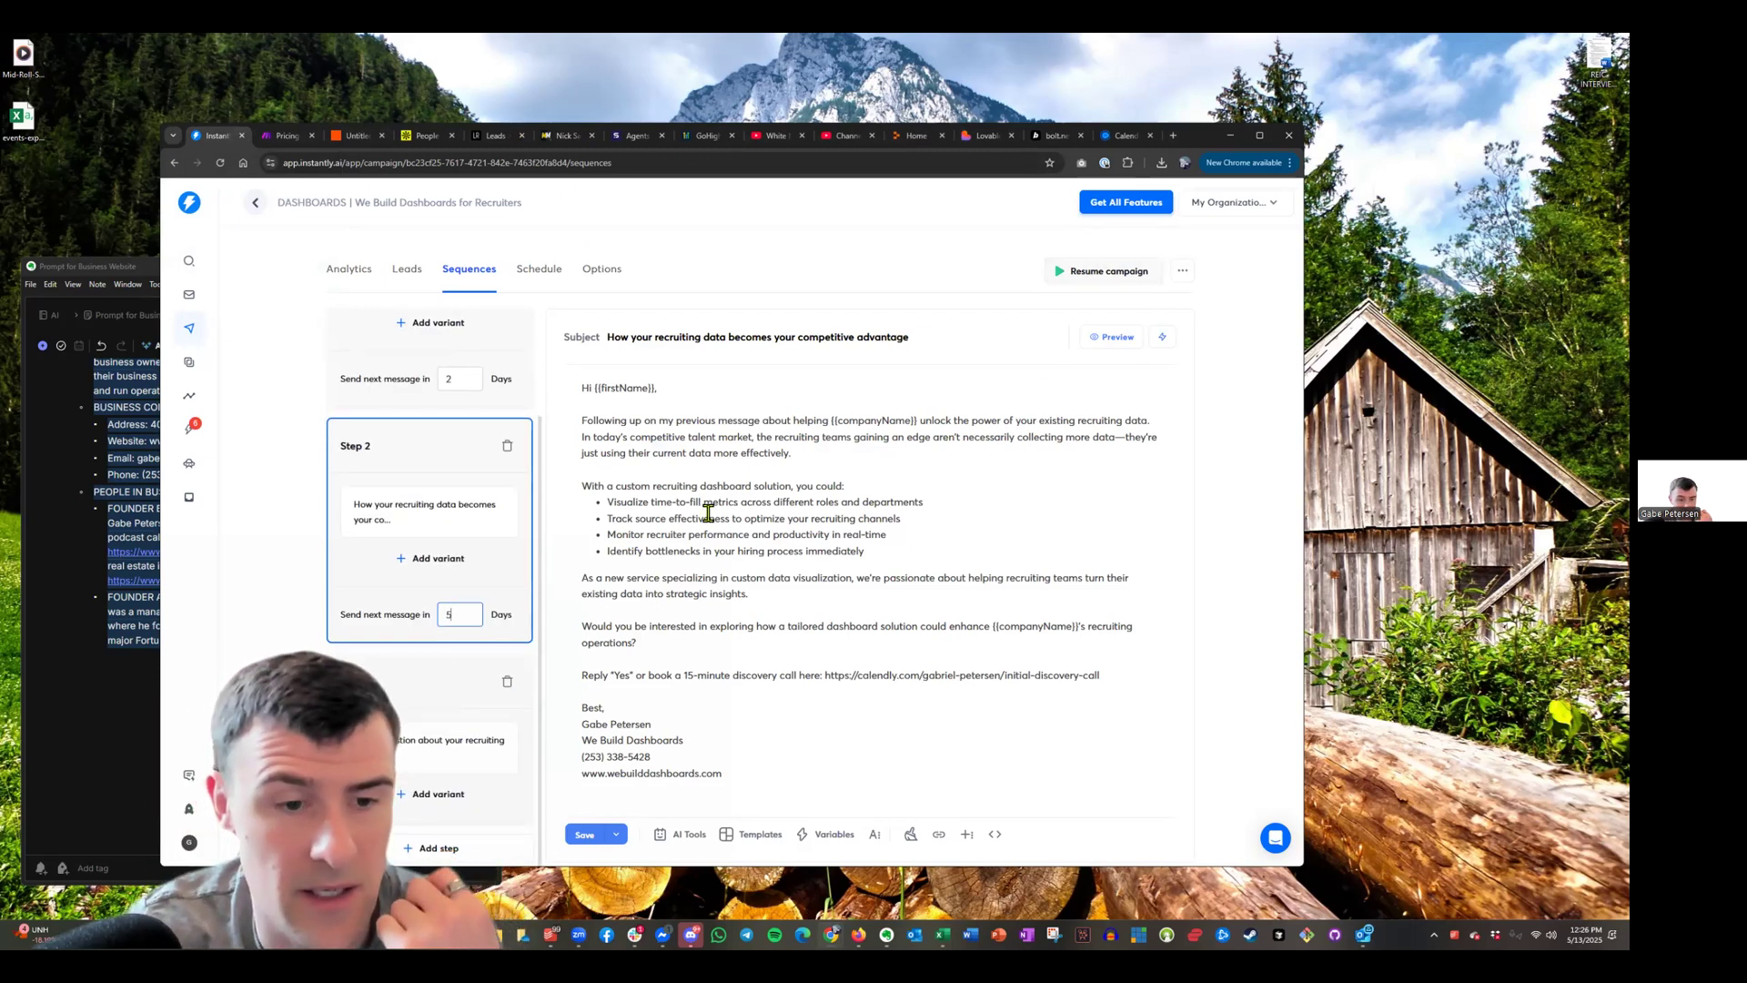
pyautogui.scroll(-1, 708, 510)
pyautogui.scroll(3, 346, 502)
# Review the Step 1, Step 2 and Step 3 emails, then bring up the Schedule page
pyautogui.click(500, 452)
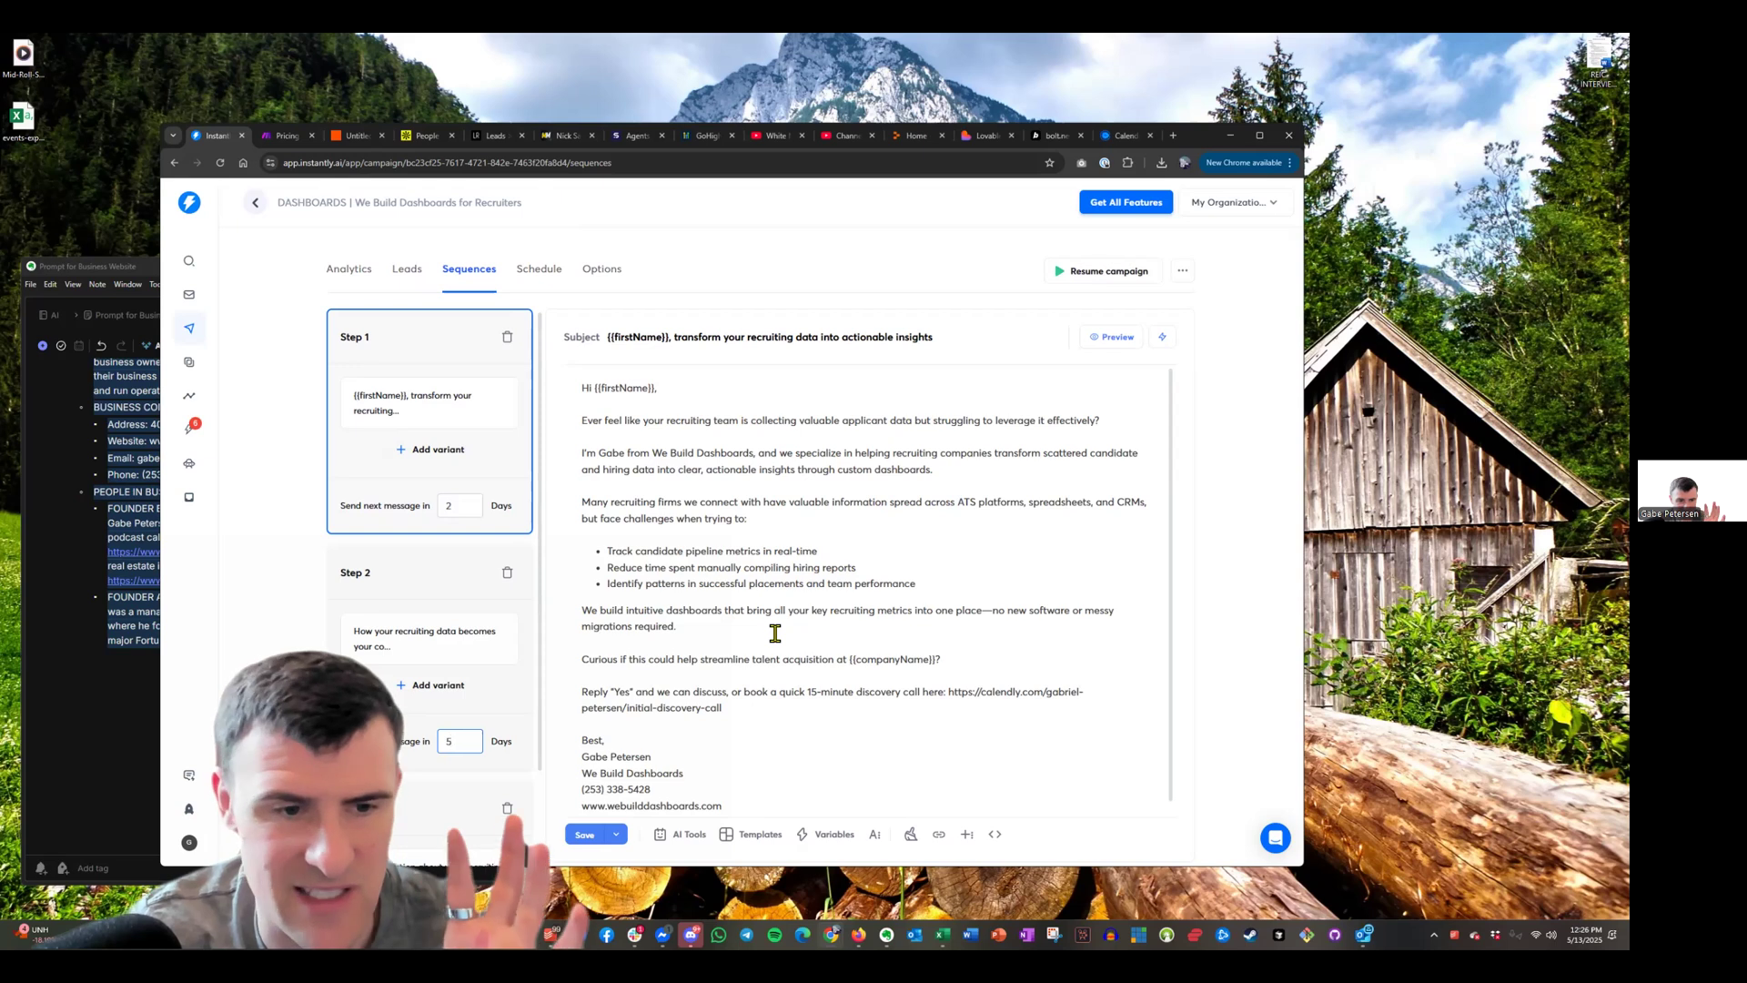
pyautogui.click(496, 684)
pyautogui.scroll(-3, 492, 709)
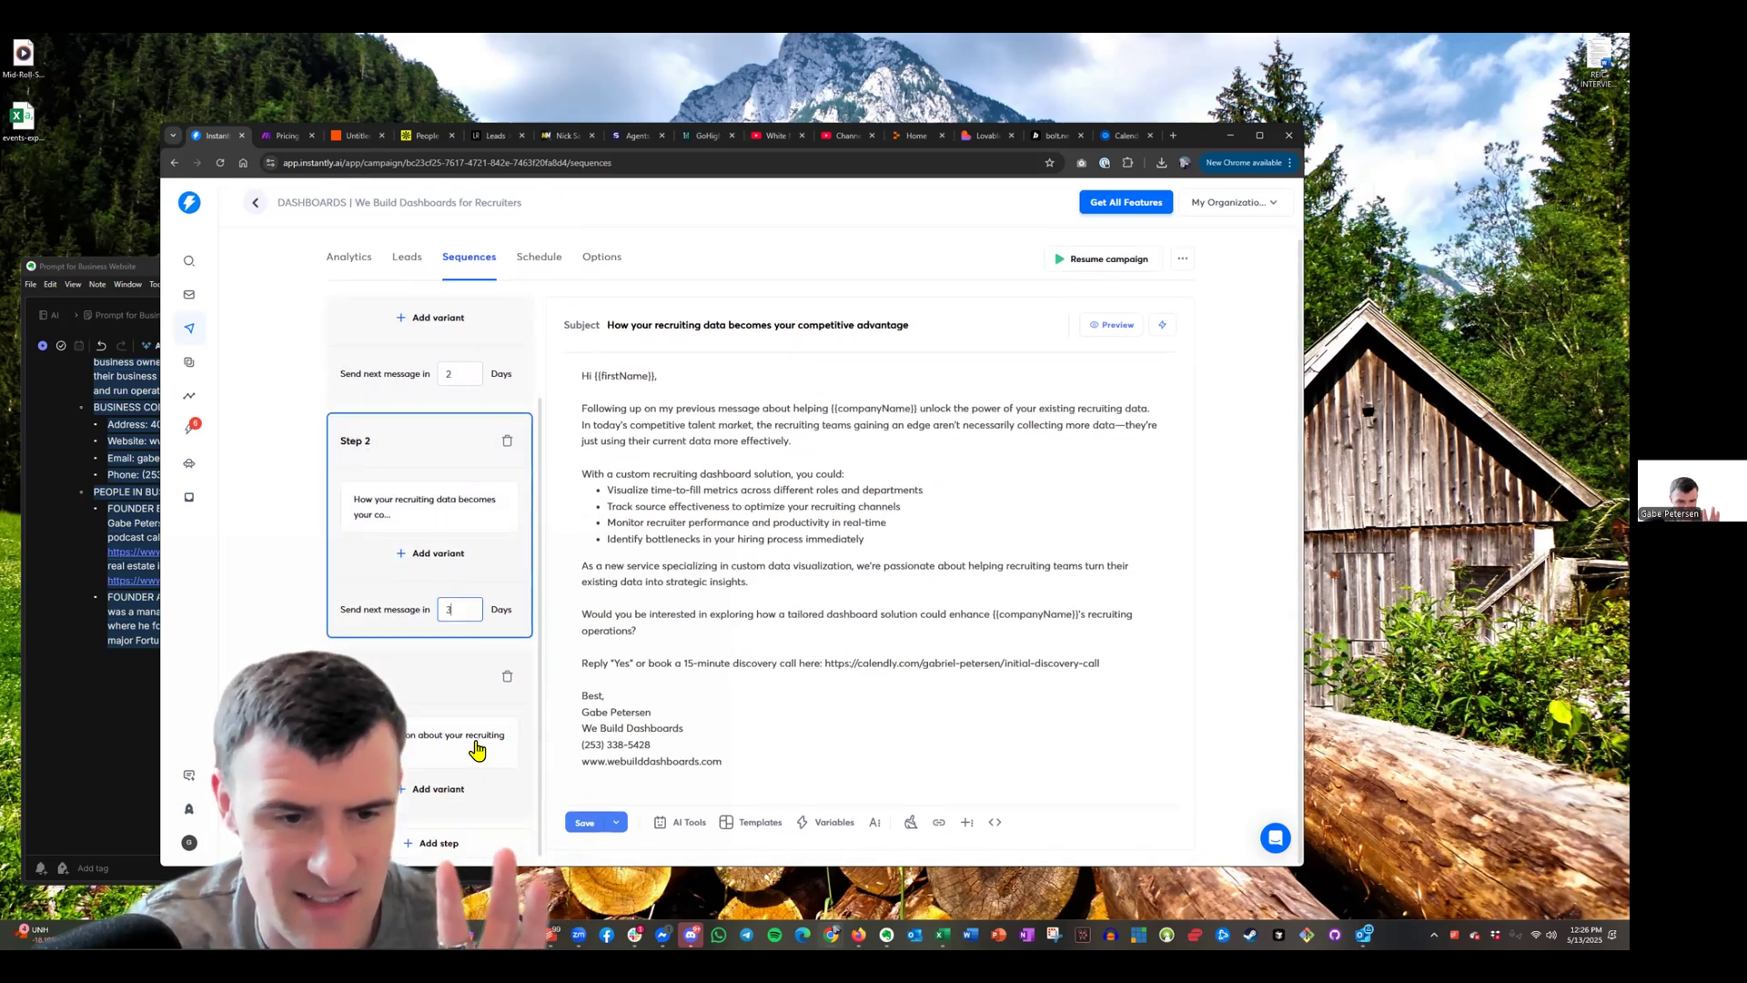
pyautogui.click(511, 794)
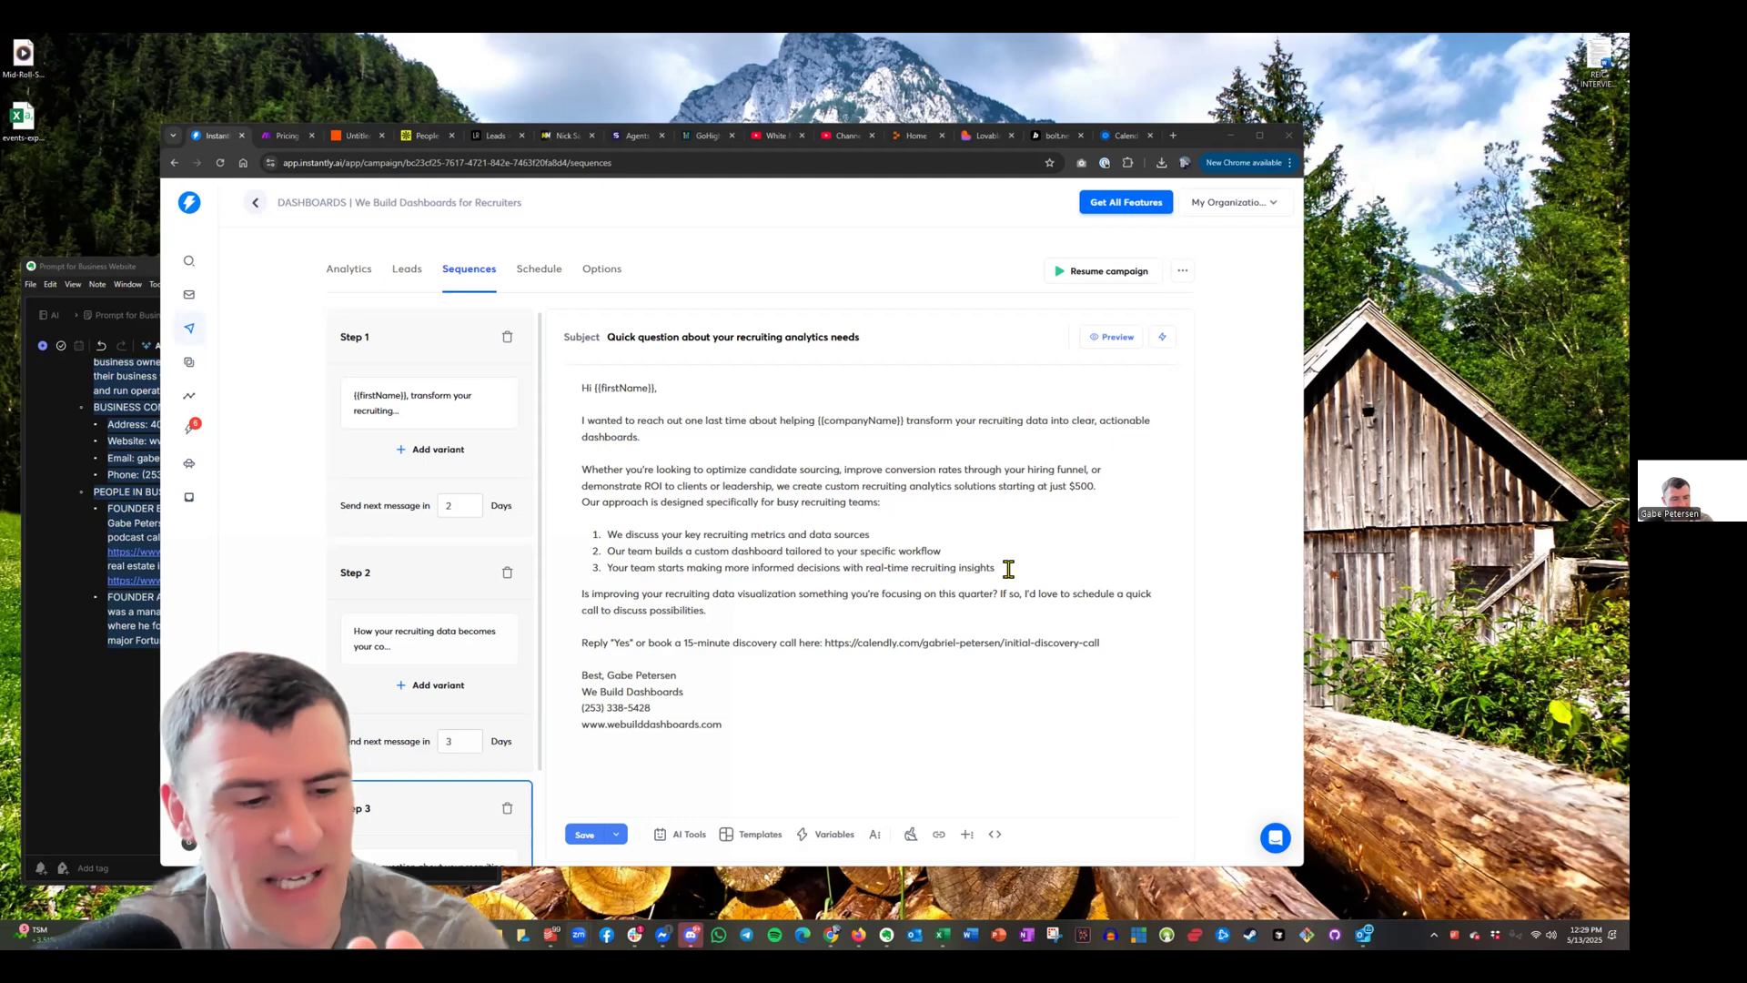
pyautogui.scroll(-1, 409, 591)
pyautogui.scroll(1, 410, 591)
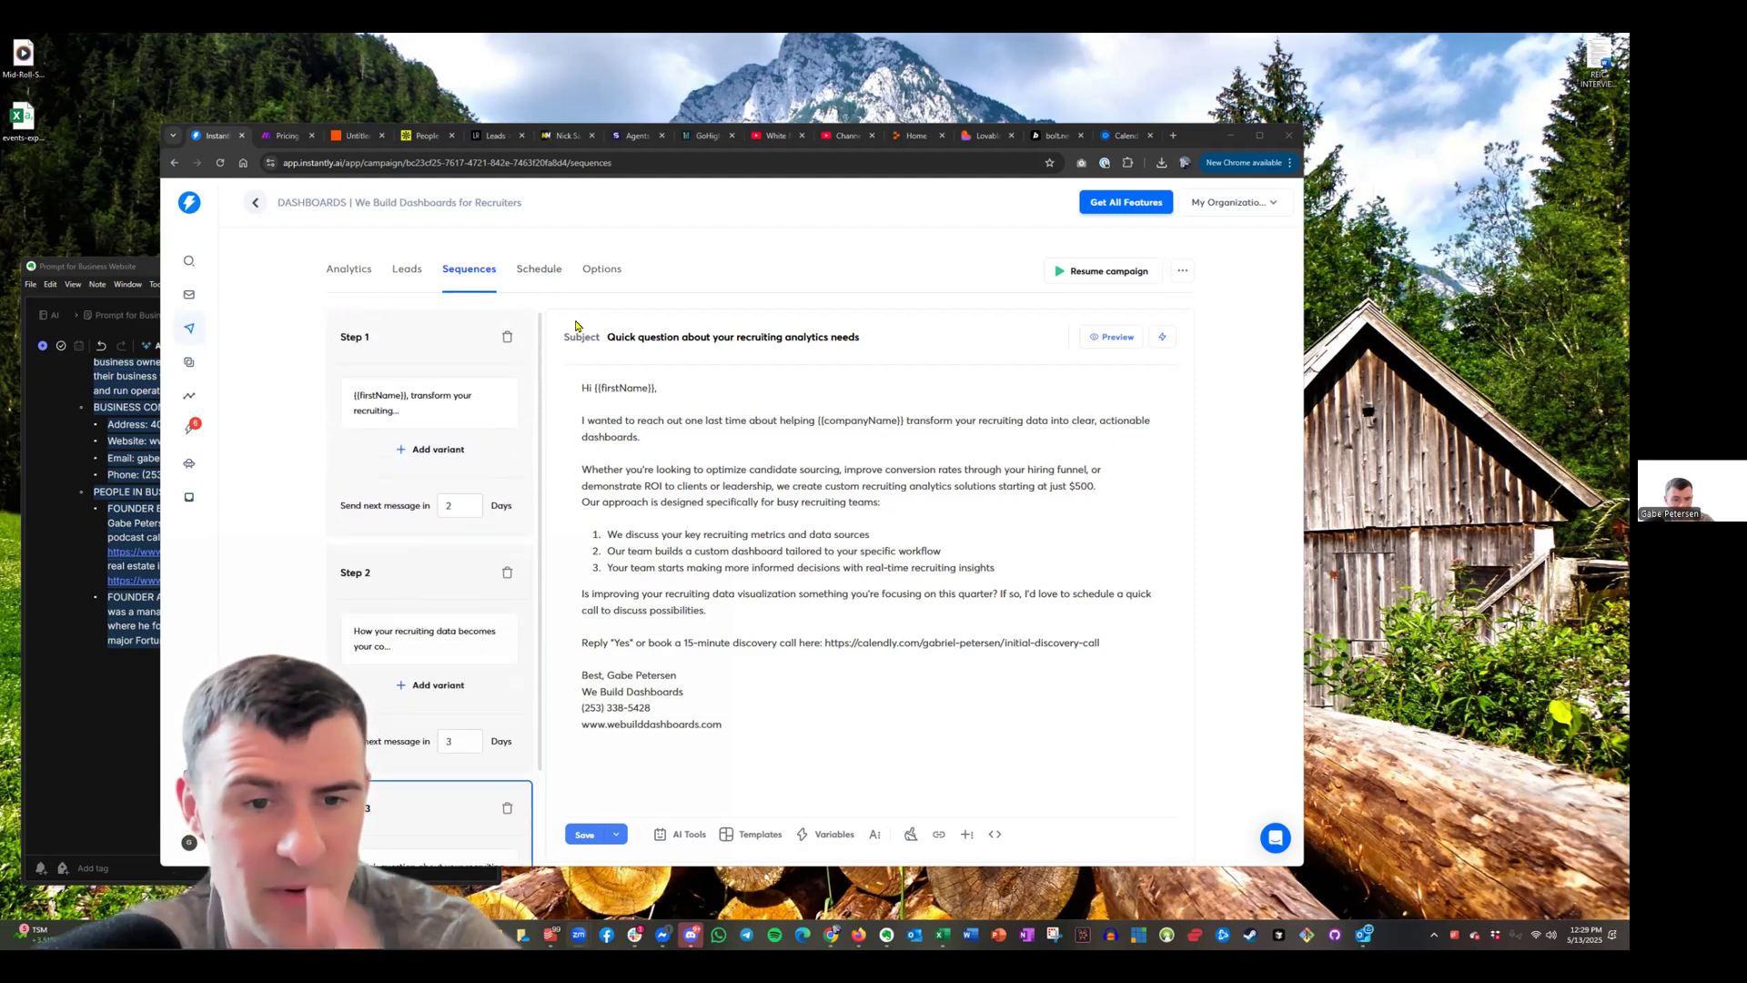
pyautogui.click(556, 273)
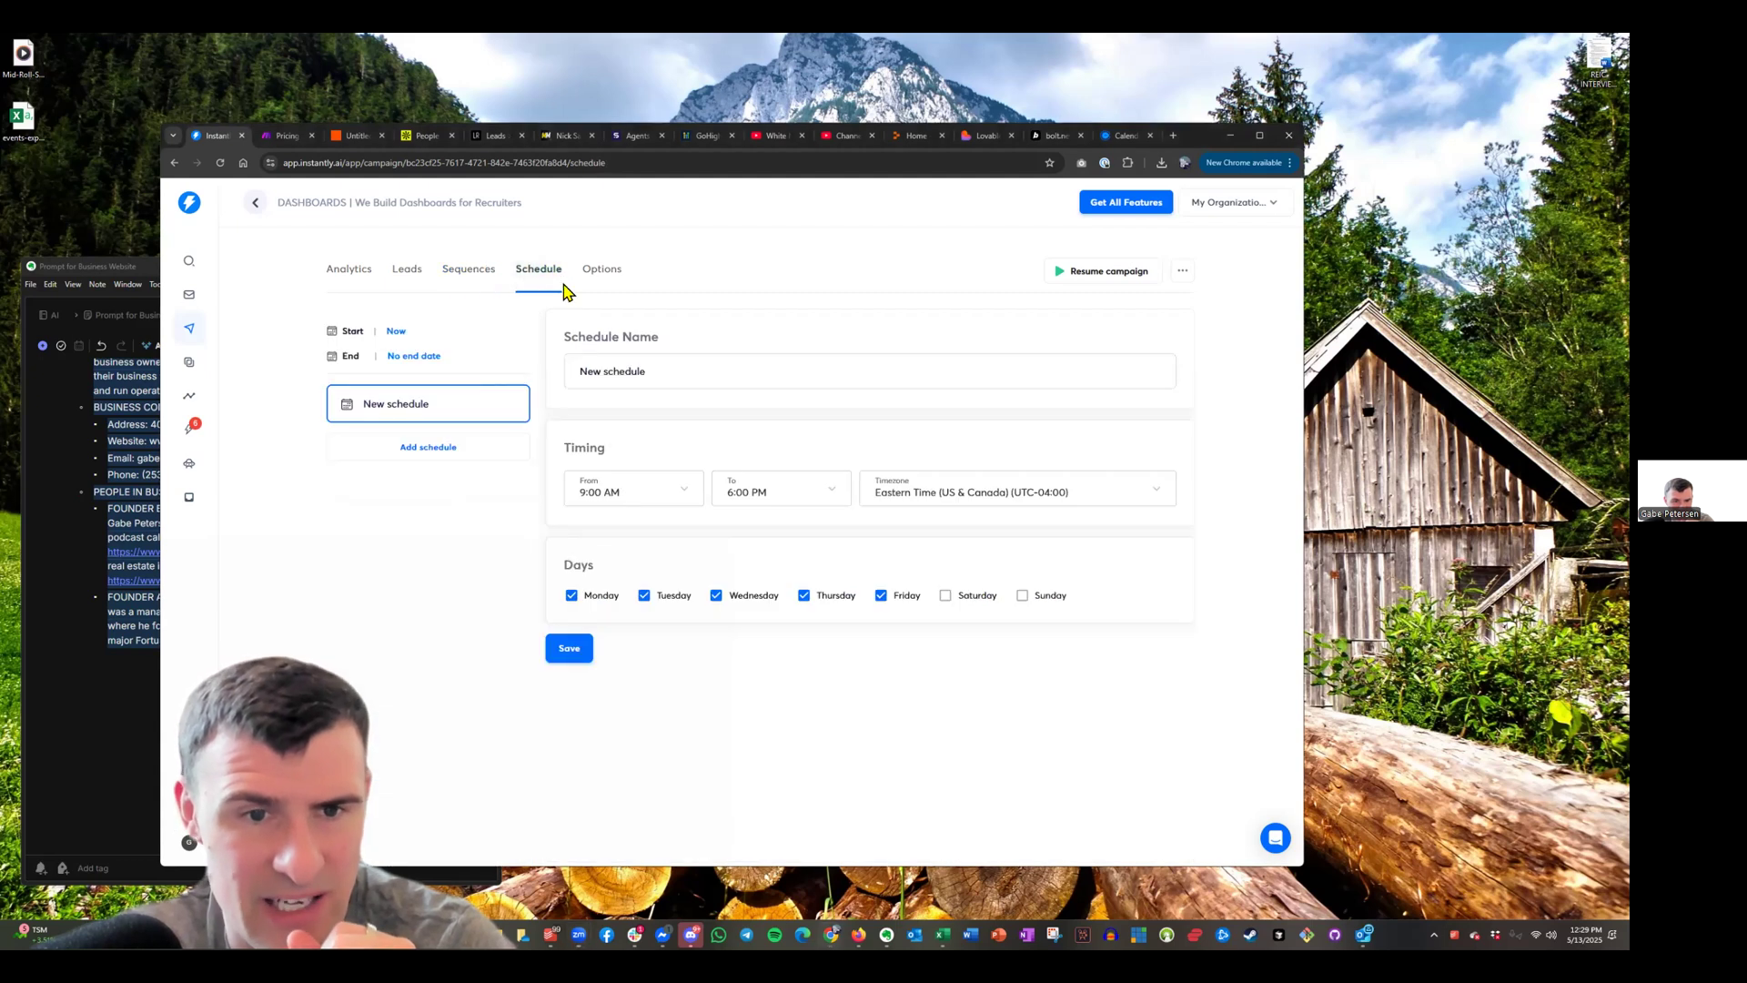
# From Options, view the connect-email-account choices, noting the 303 pre-warmed domains remaining
pyautogui.click(611, 278)
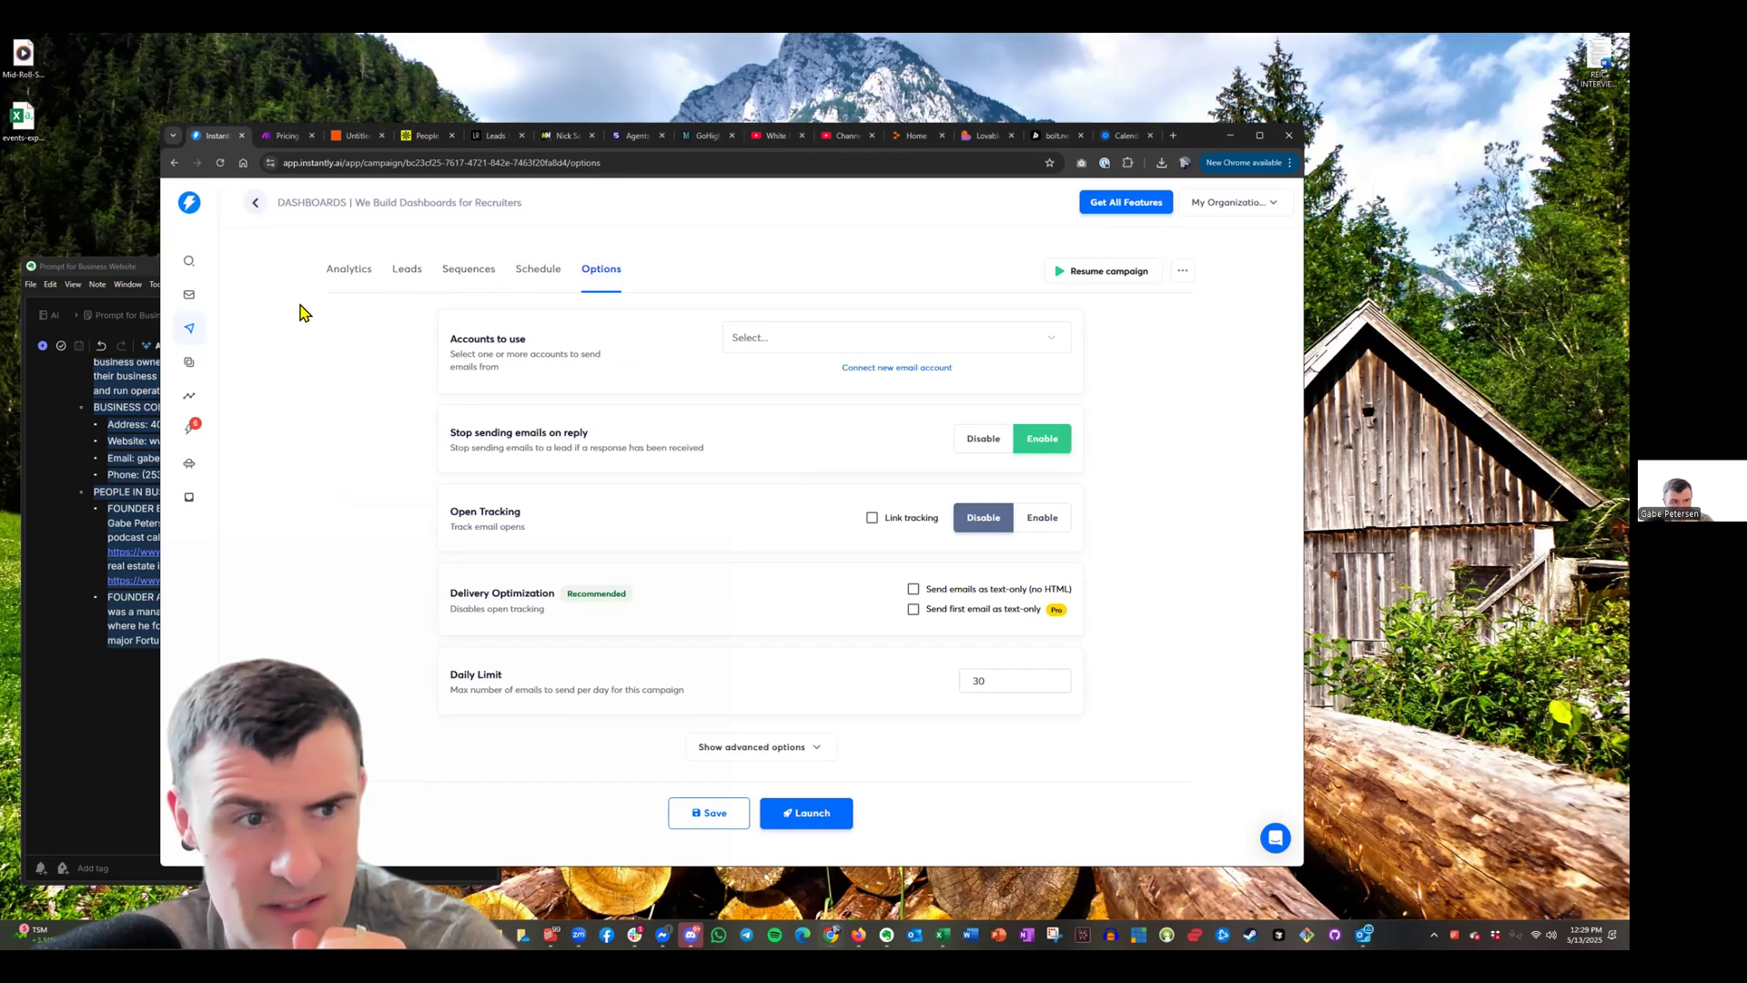
pyautogui.click(906, 369)
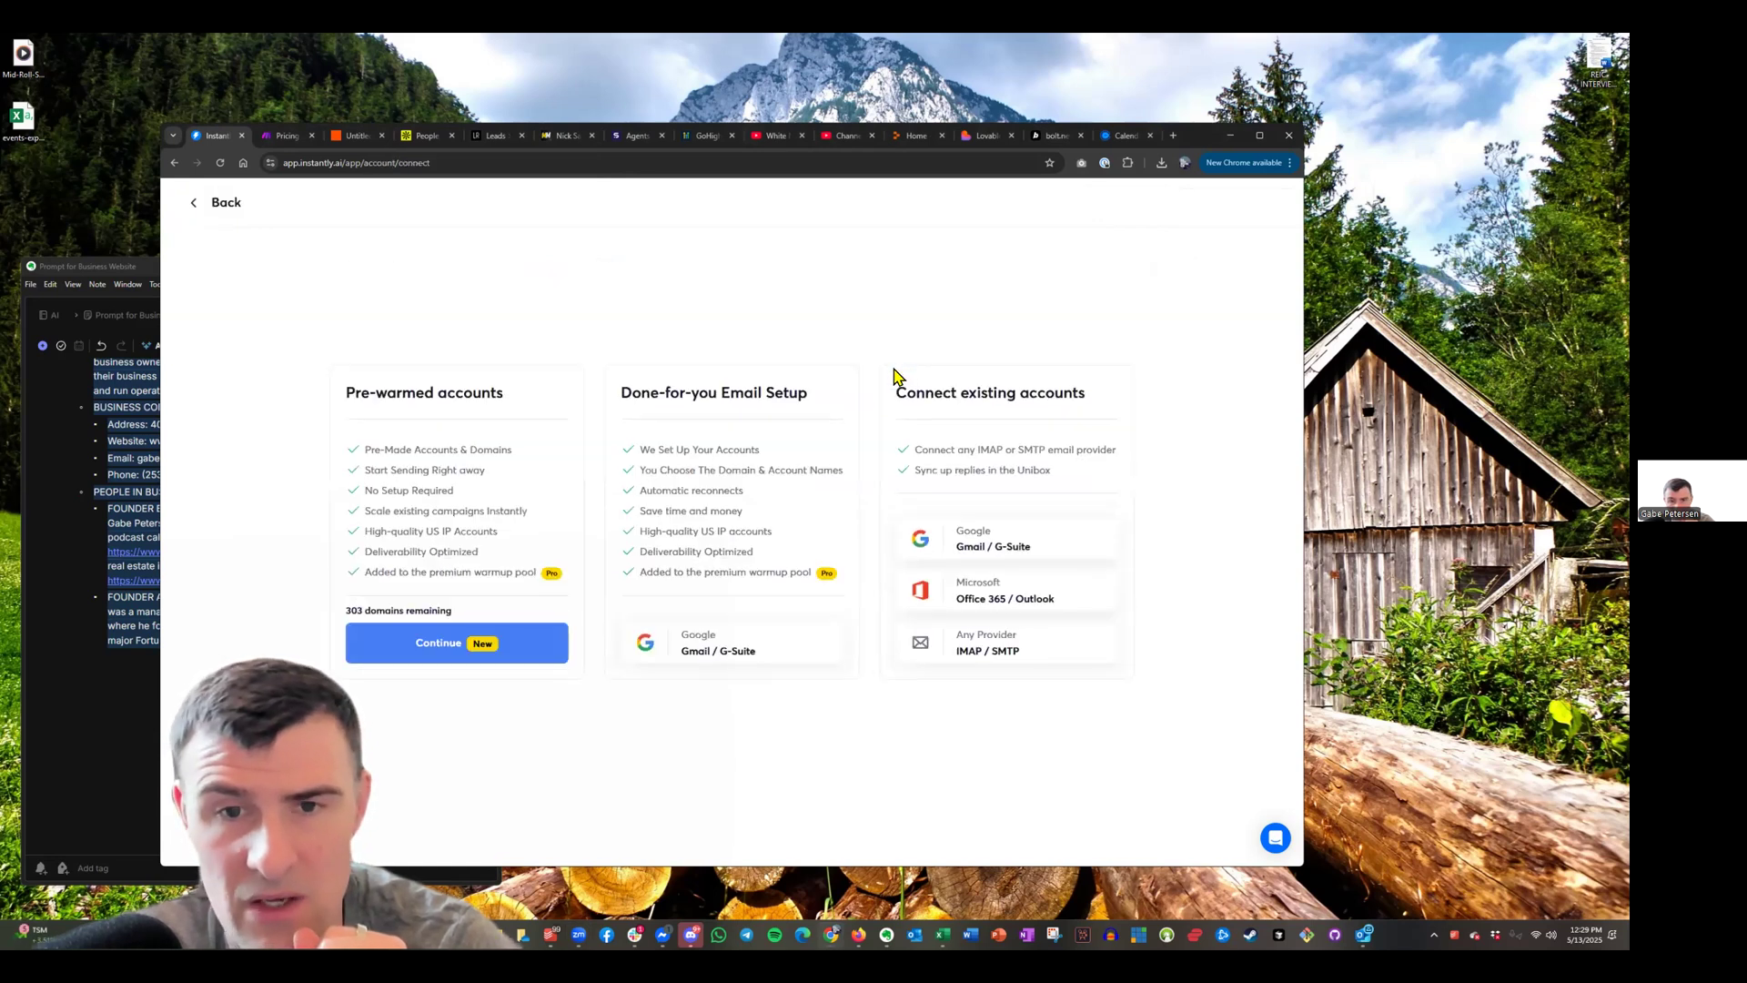
pyautogui.tripleClick(498, 611)
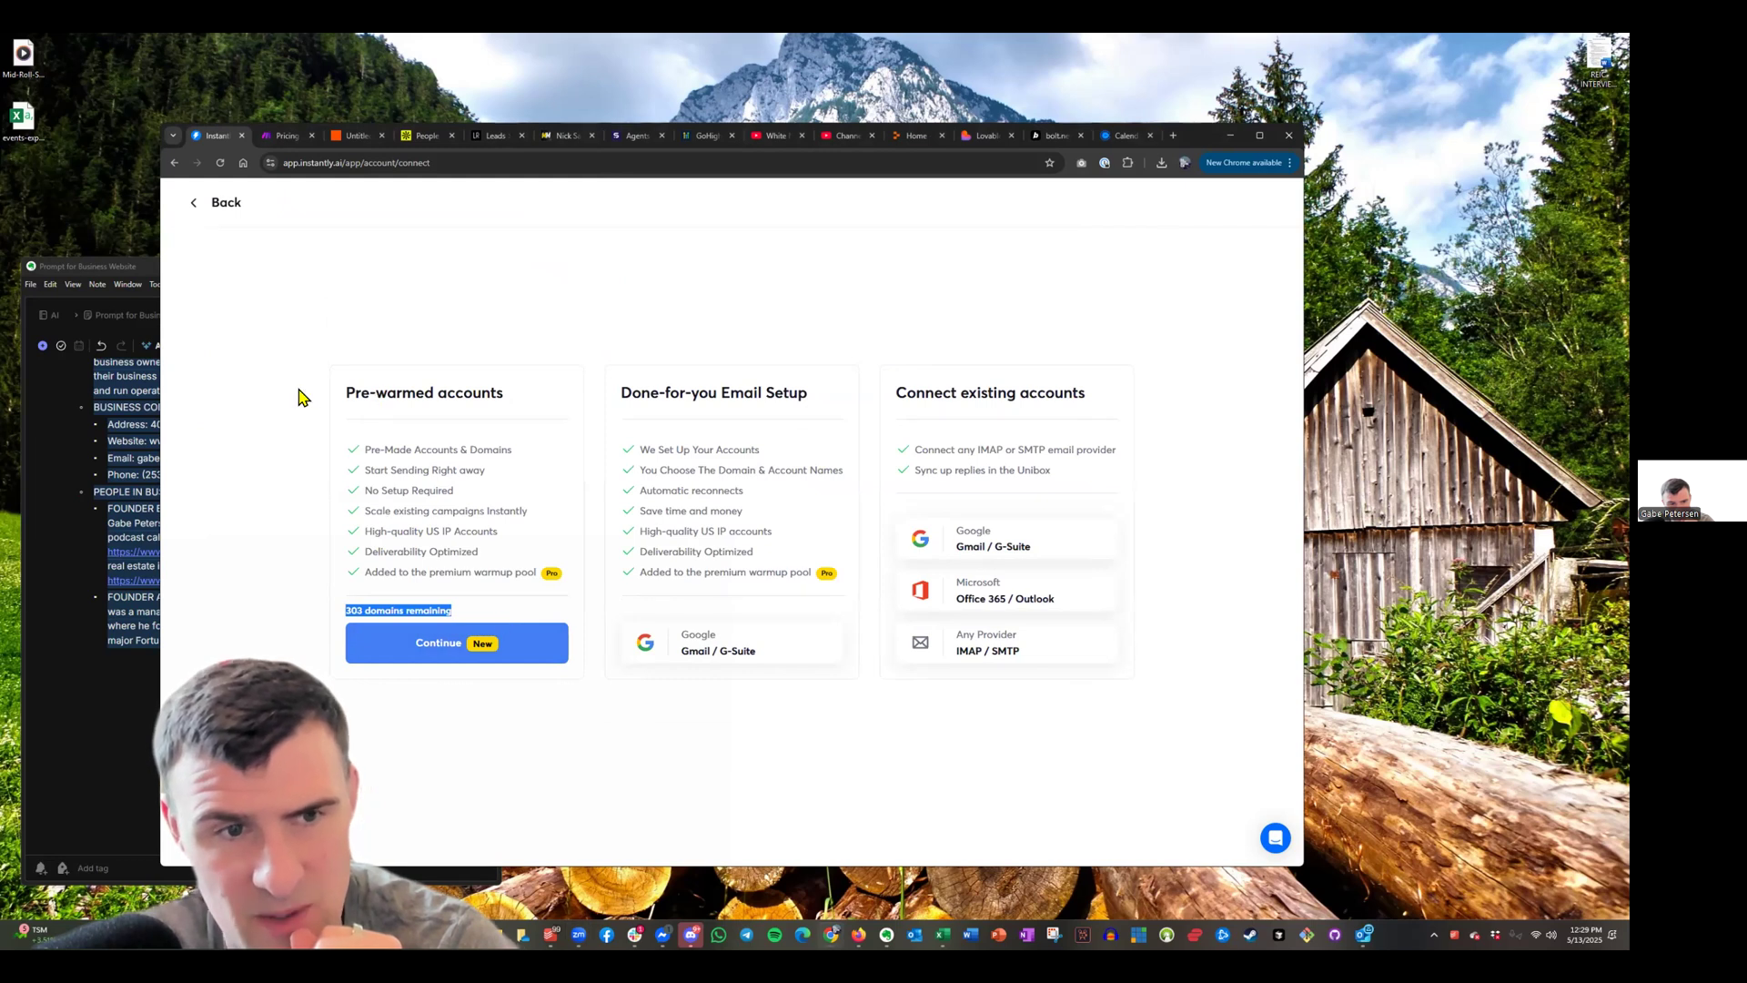
pyautogui.click(244, 291)
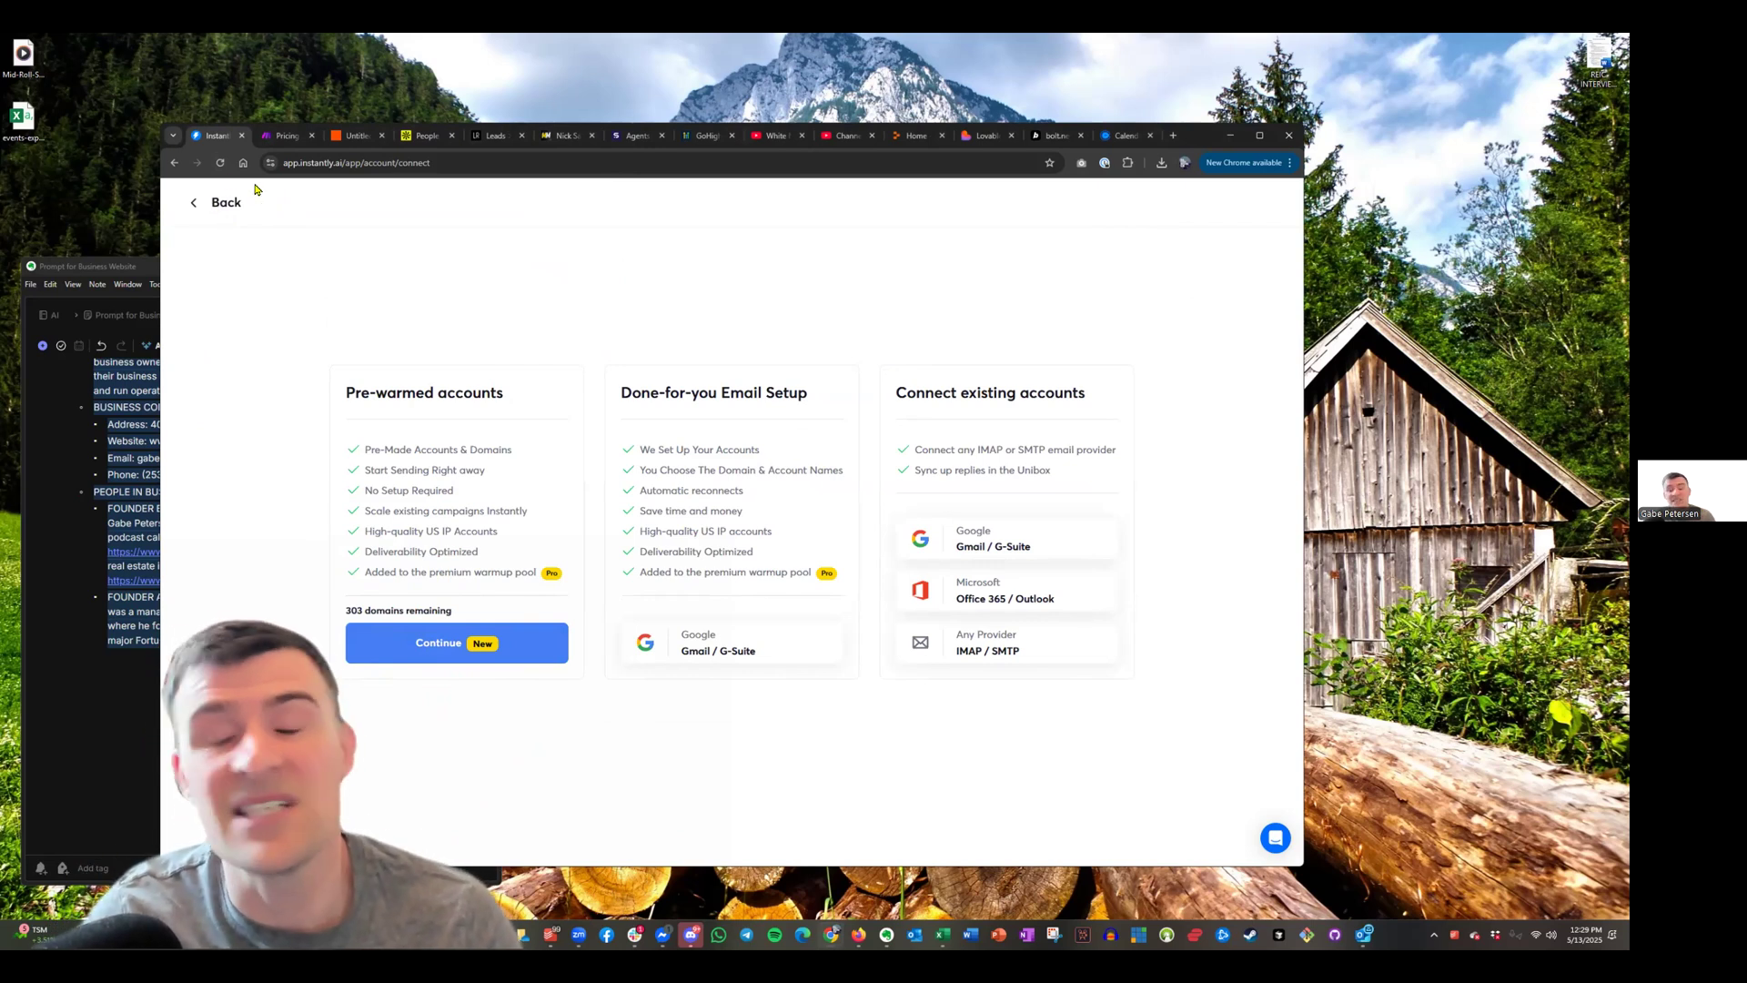
# Add every available sending account to the campaign's 'Accounts to use' list
pyautogui.click(239, 218)
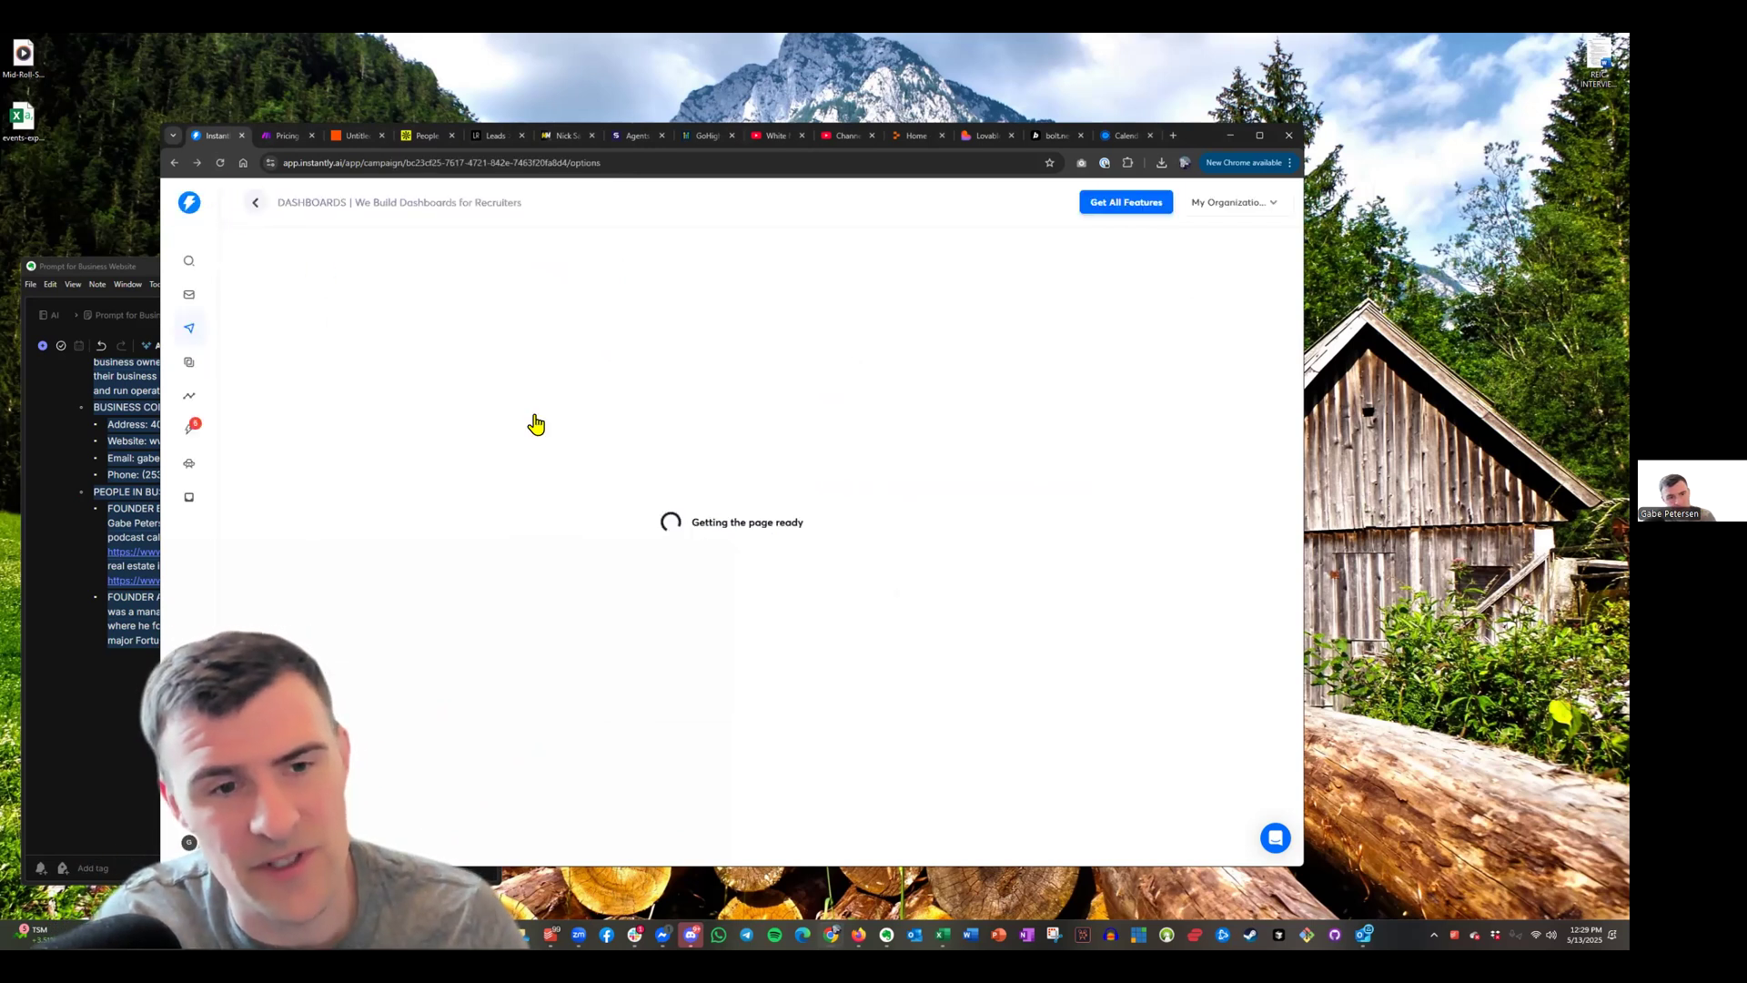
pyautogui.click(852, 339)
pyautogui.click(842, 375)
pyautogui.click(783, 398)
pyautogui.click(784, 398)
pyautogui.click(784, 398)
pyautogui.click(783, 401)
pyautogui.click(781, 382)
pyautogui.click(835, 431)
pyautogui.click(831, 432)
pyautogui.click(832, 434)
pyautogui.click(829, 433)
pyautogui.click(826, 411)
pyautogui.click(579, 412)
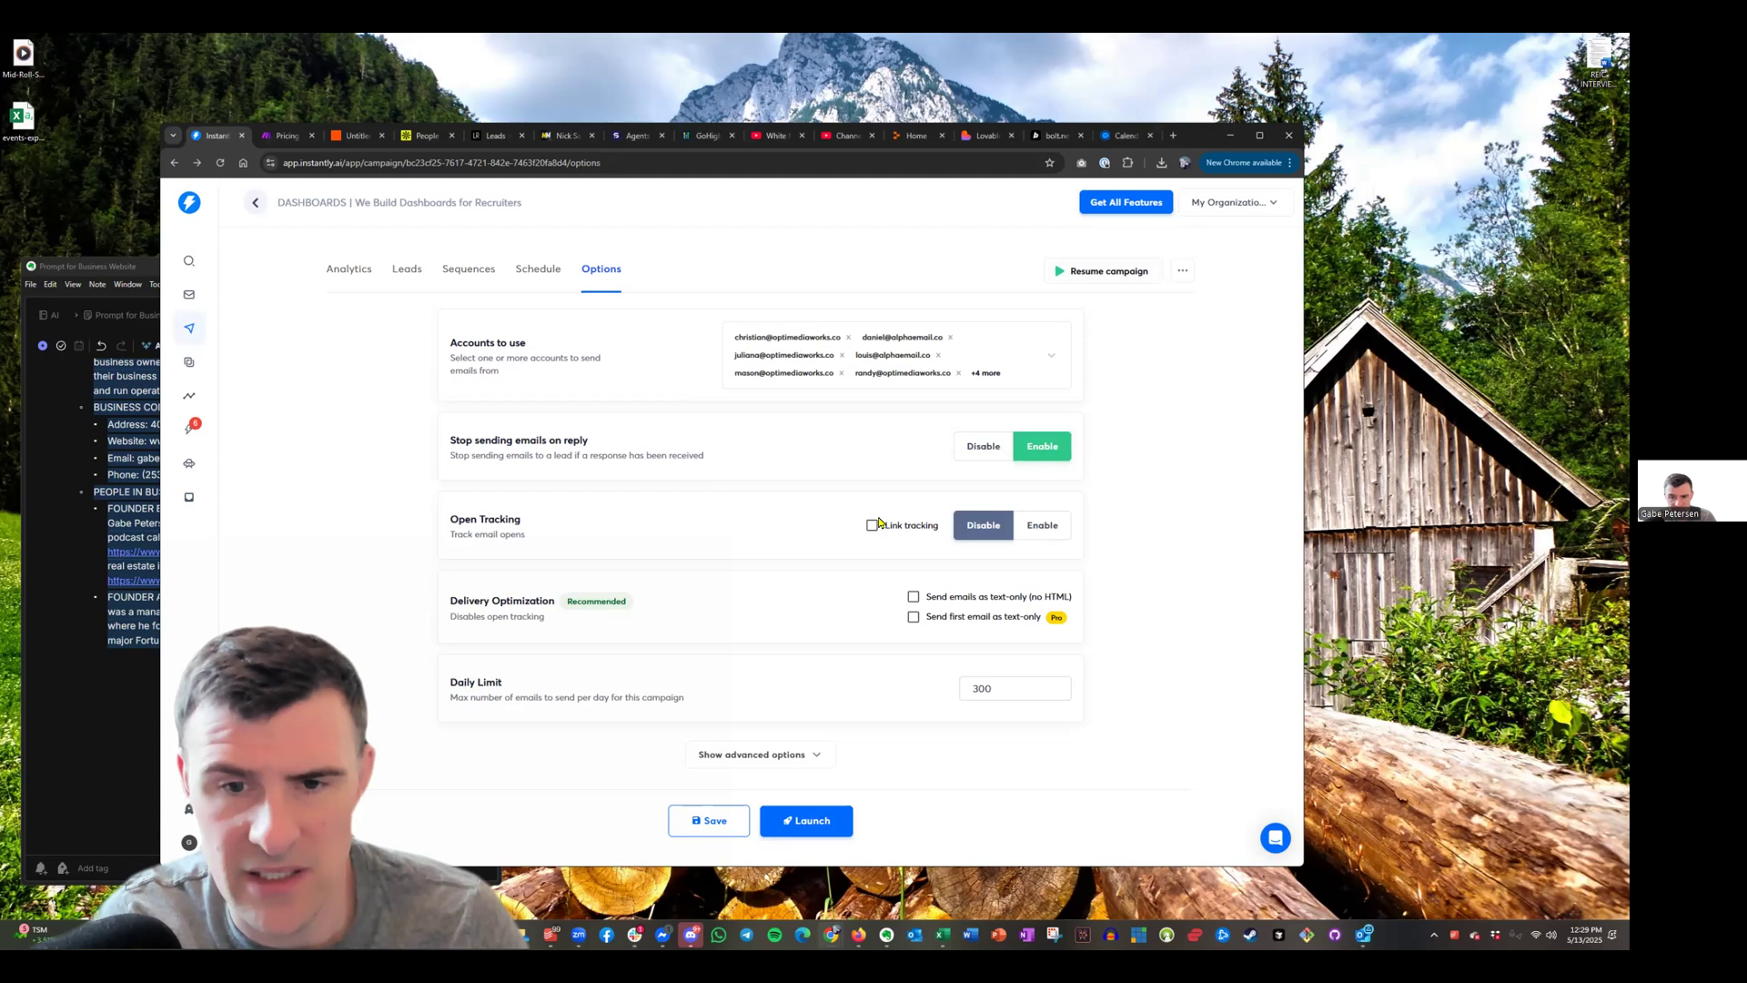
# Enable open tracking, send the first email as text-only, set the daily limit to 150, and save
pyautogui.click(1054, 525)
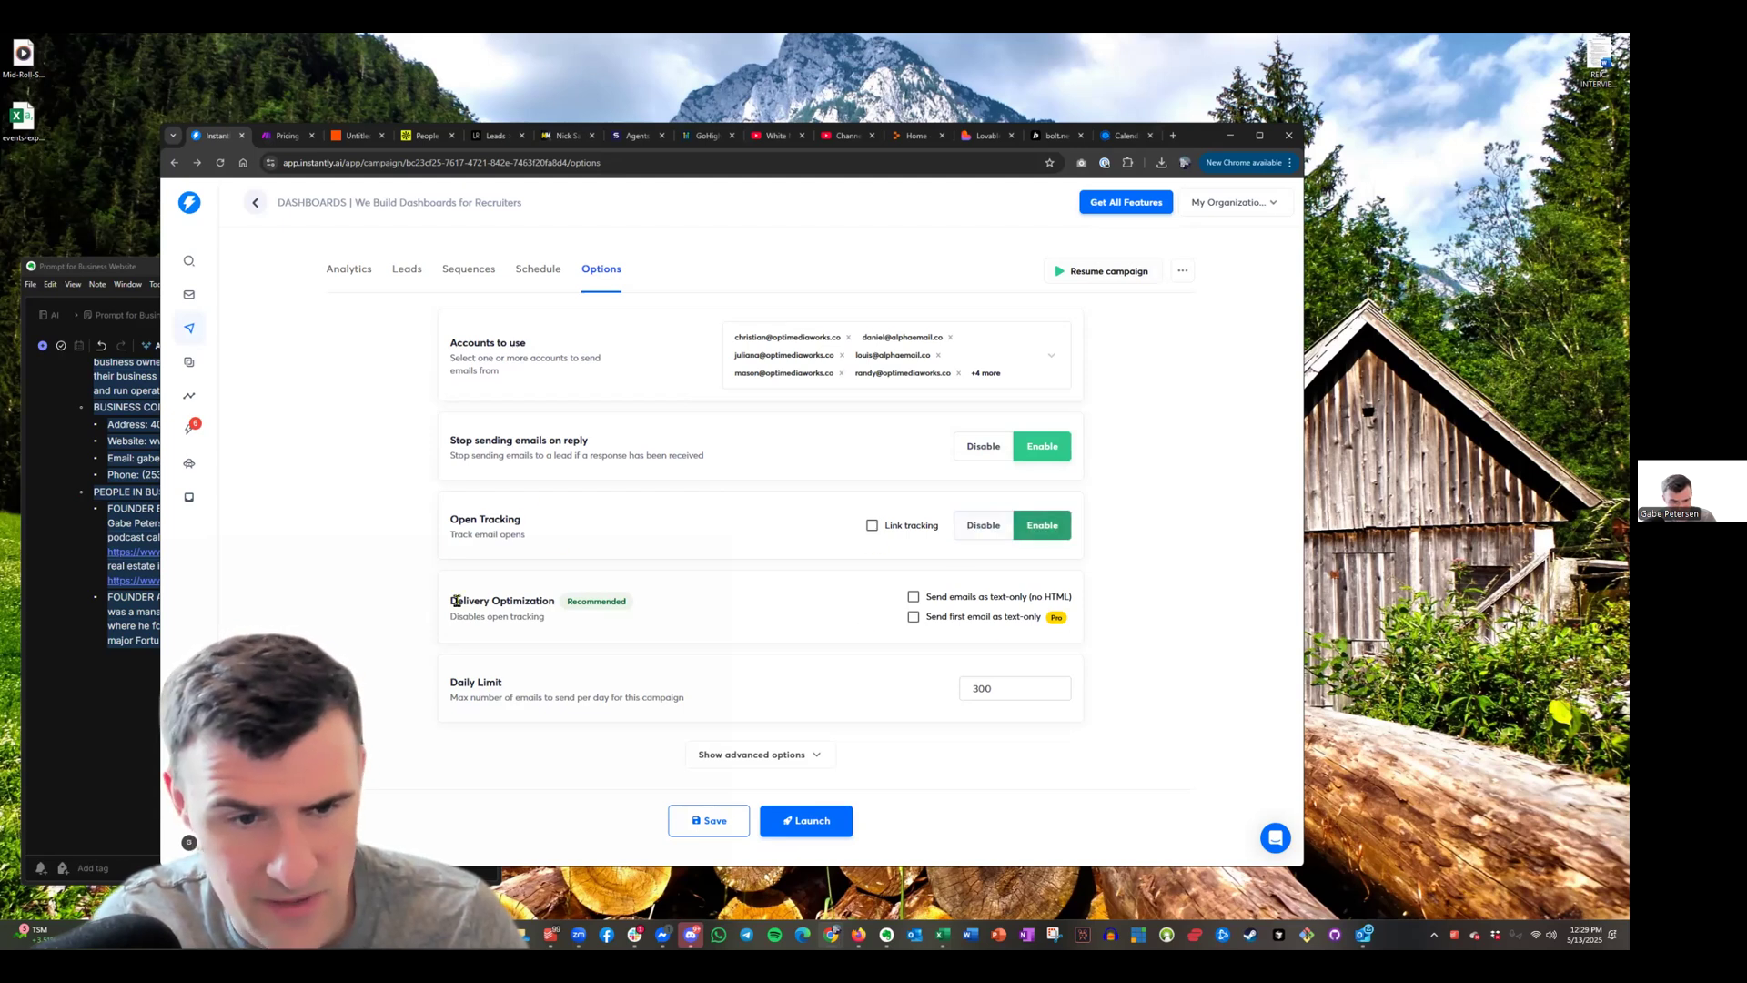
pyautogui.click(914, 618)
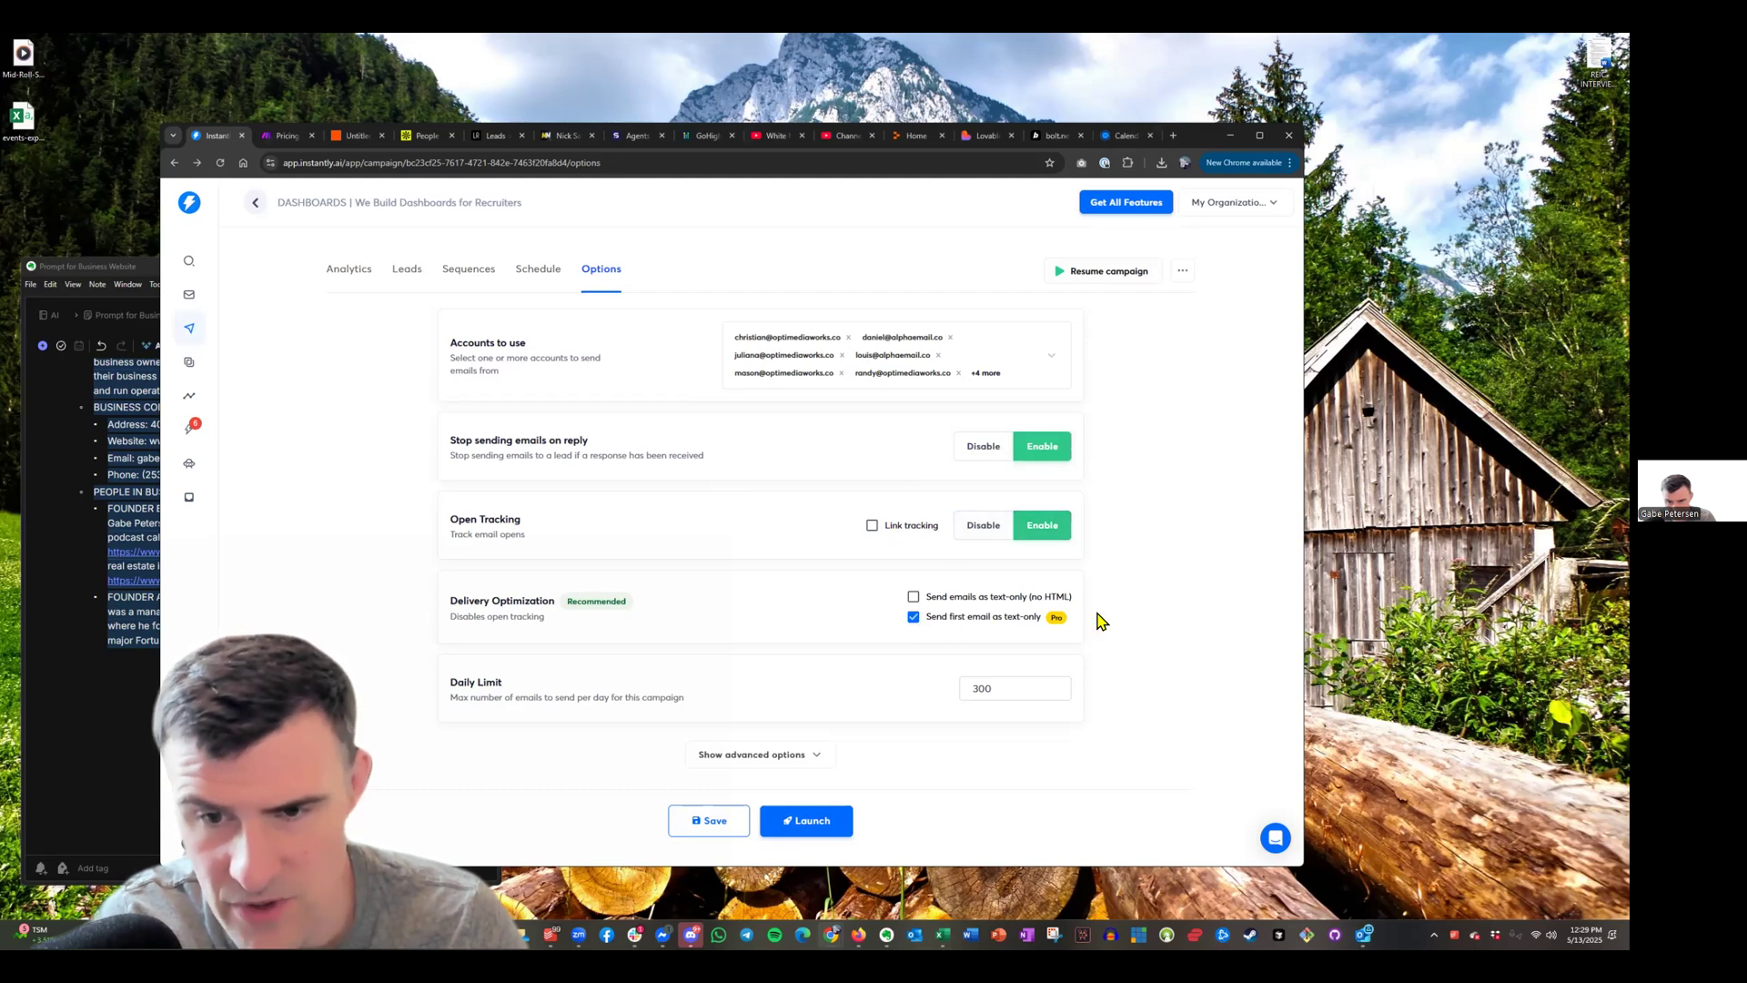
pyautogui.doubleClick(959, 691)
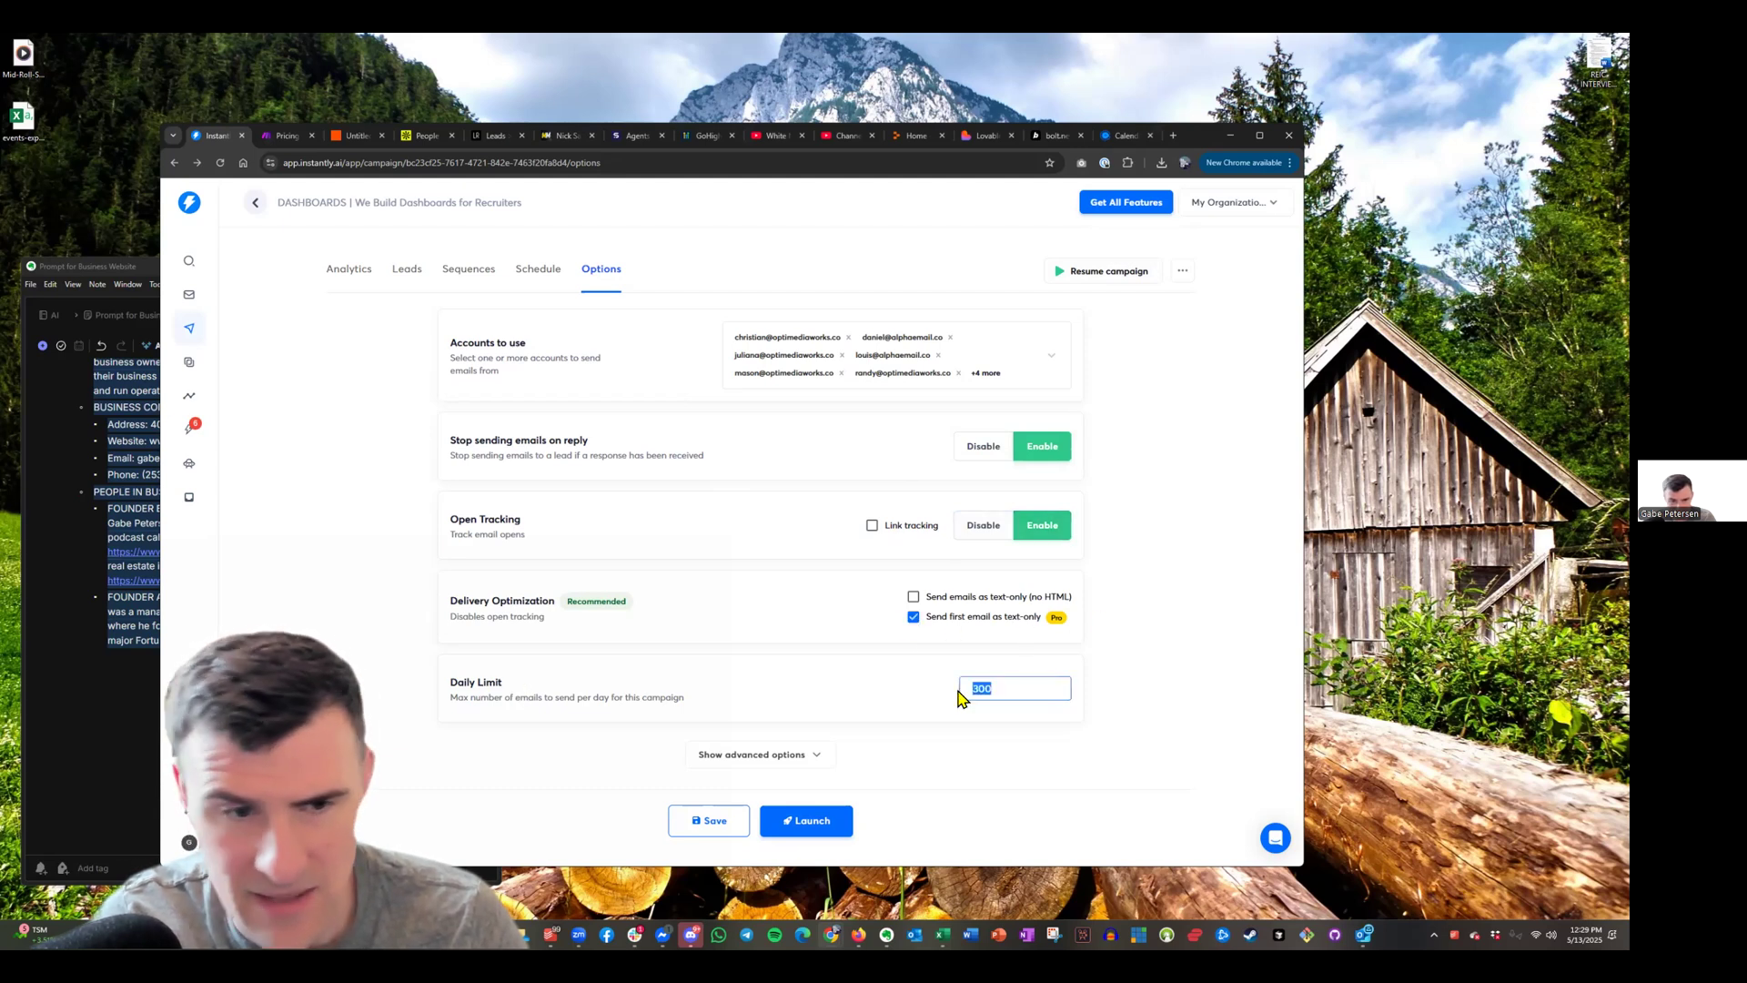
pyautogui.write('150')
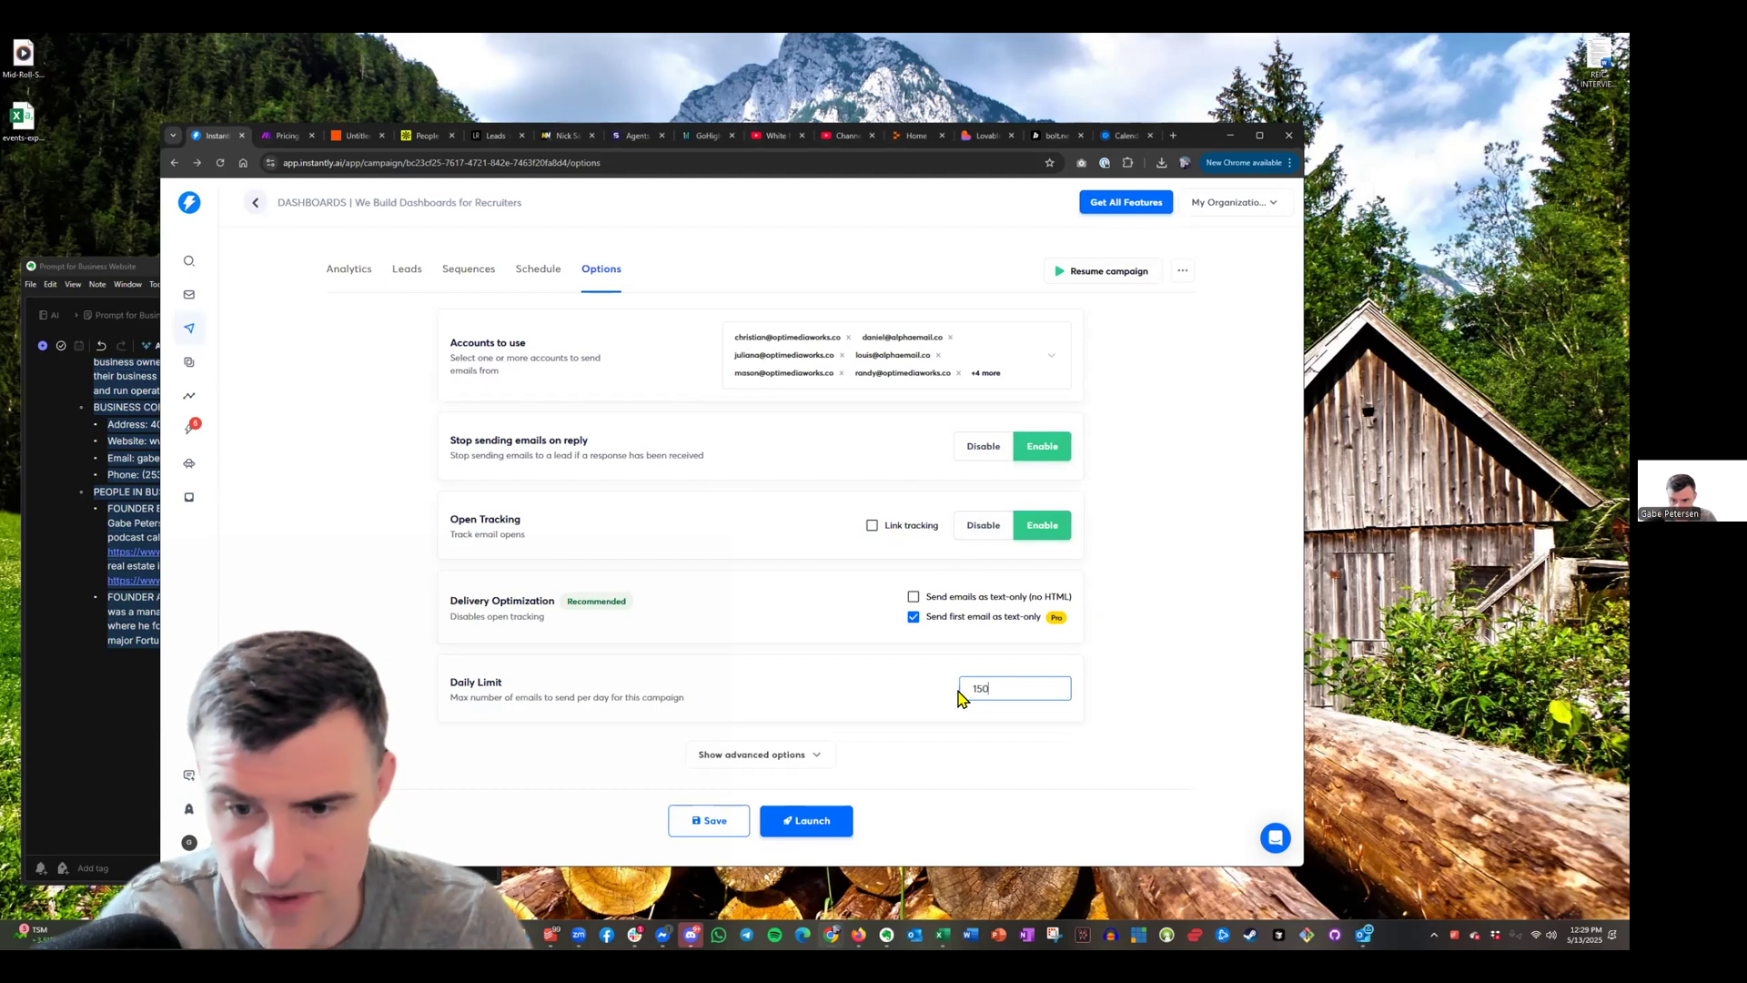
pyautogui.click(1223, 639)
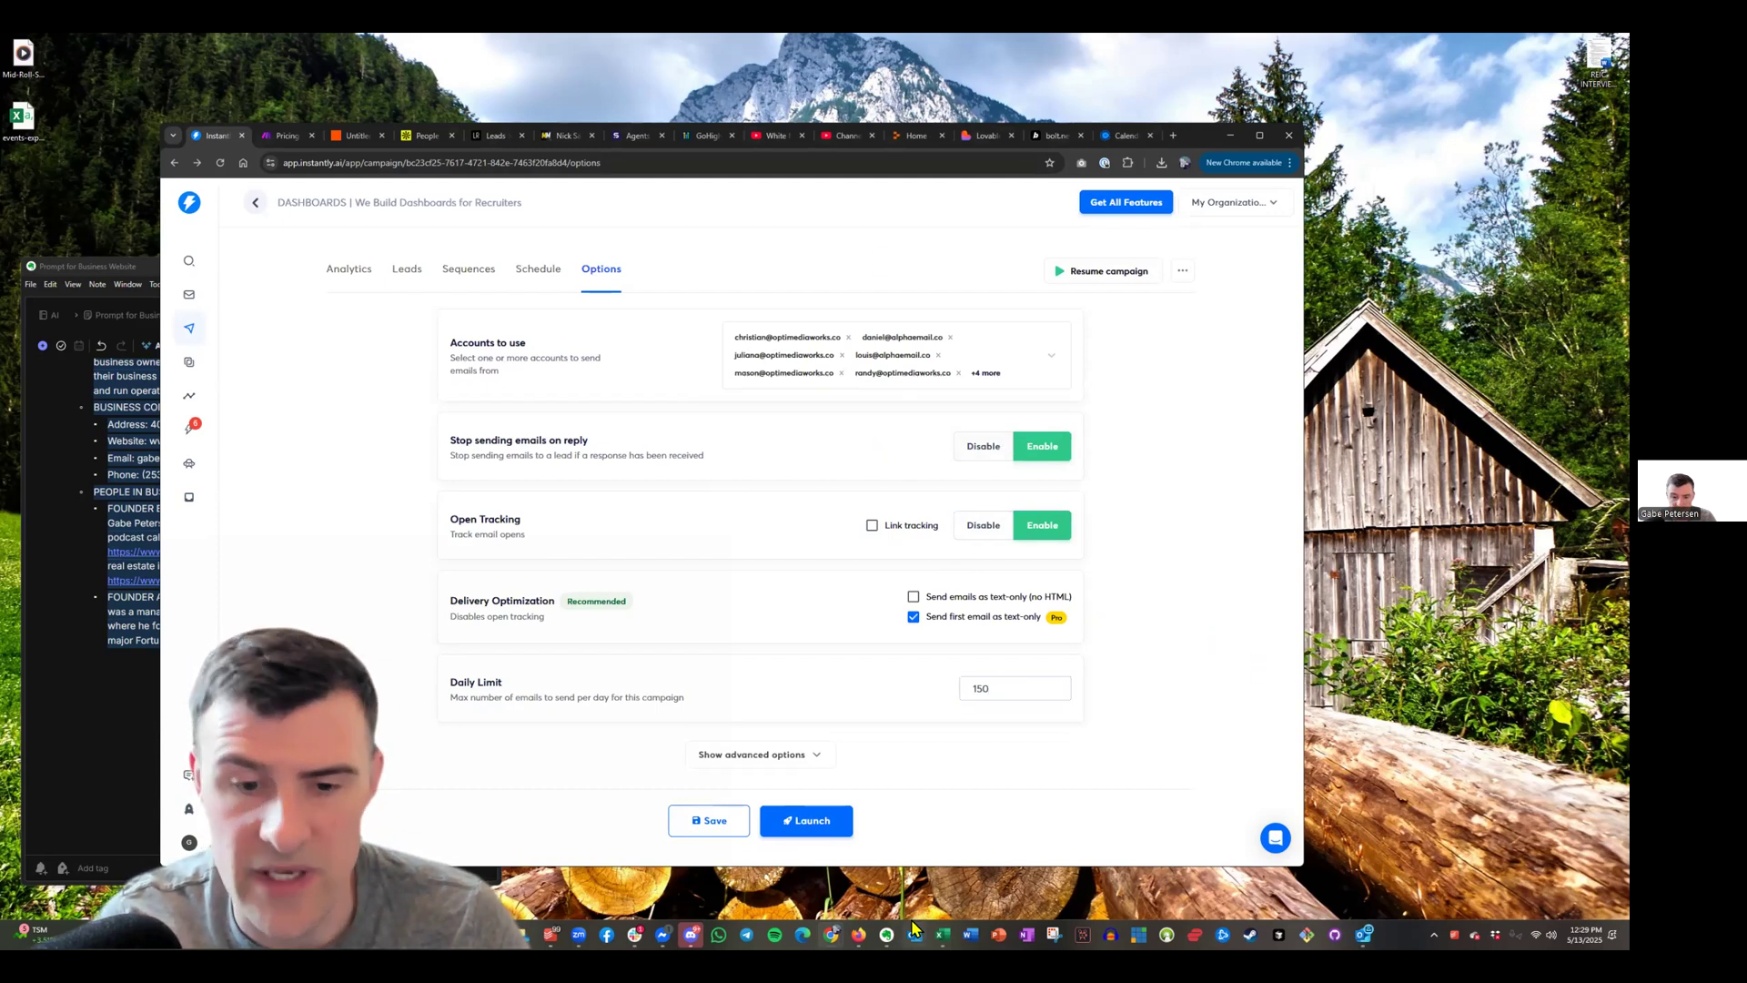
pyautogui.click(703, 820)
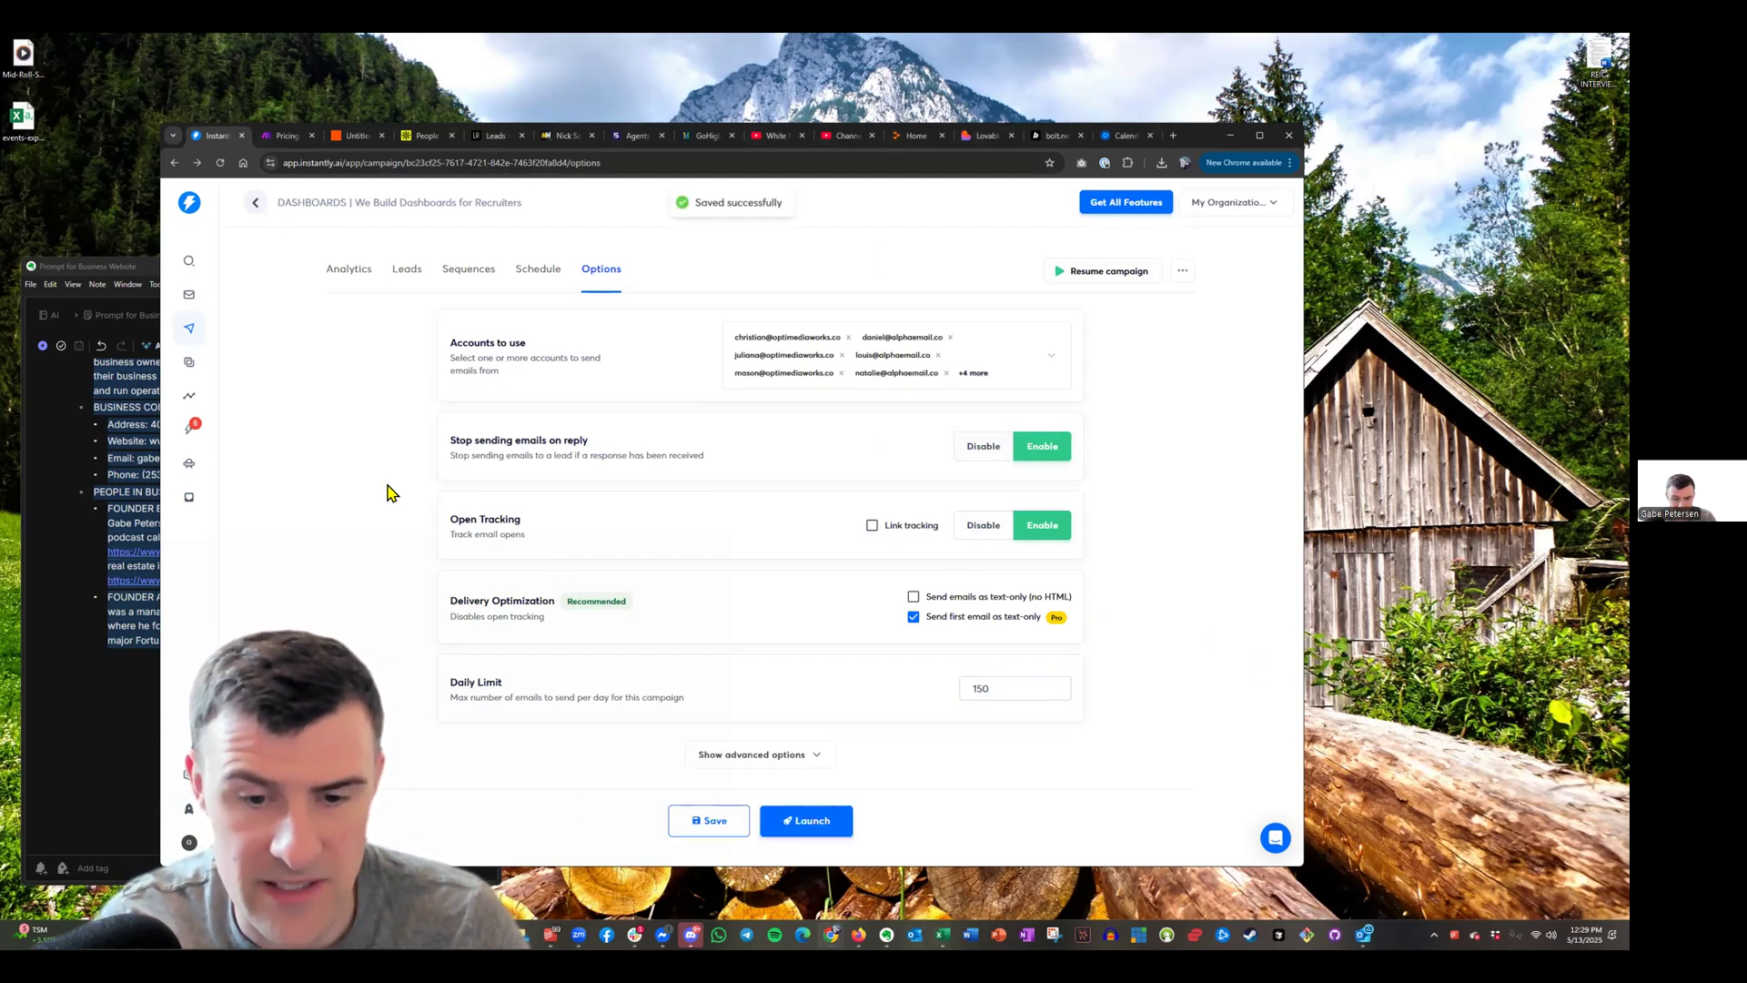
# Launch and publish the 'We Build Dashboards for Recruiters' campaign, then view it as Active in Campaigns
pyautogui.click(833, 828)
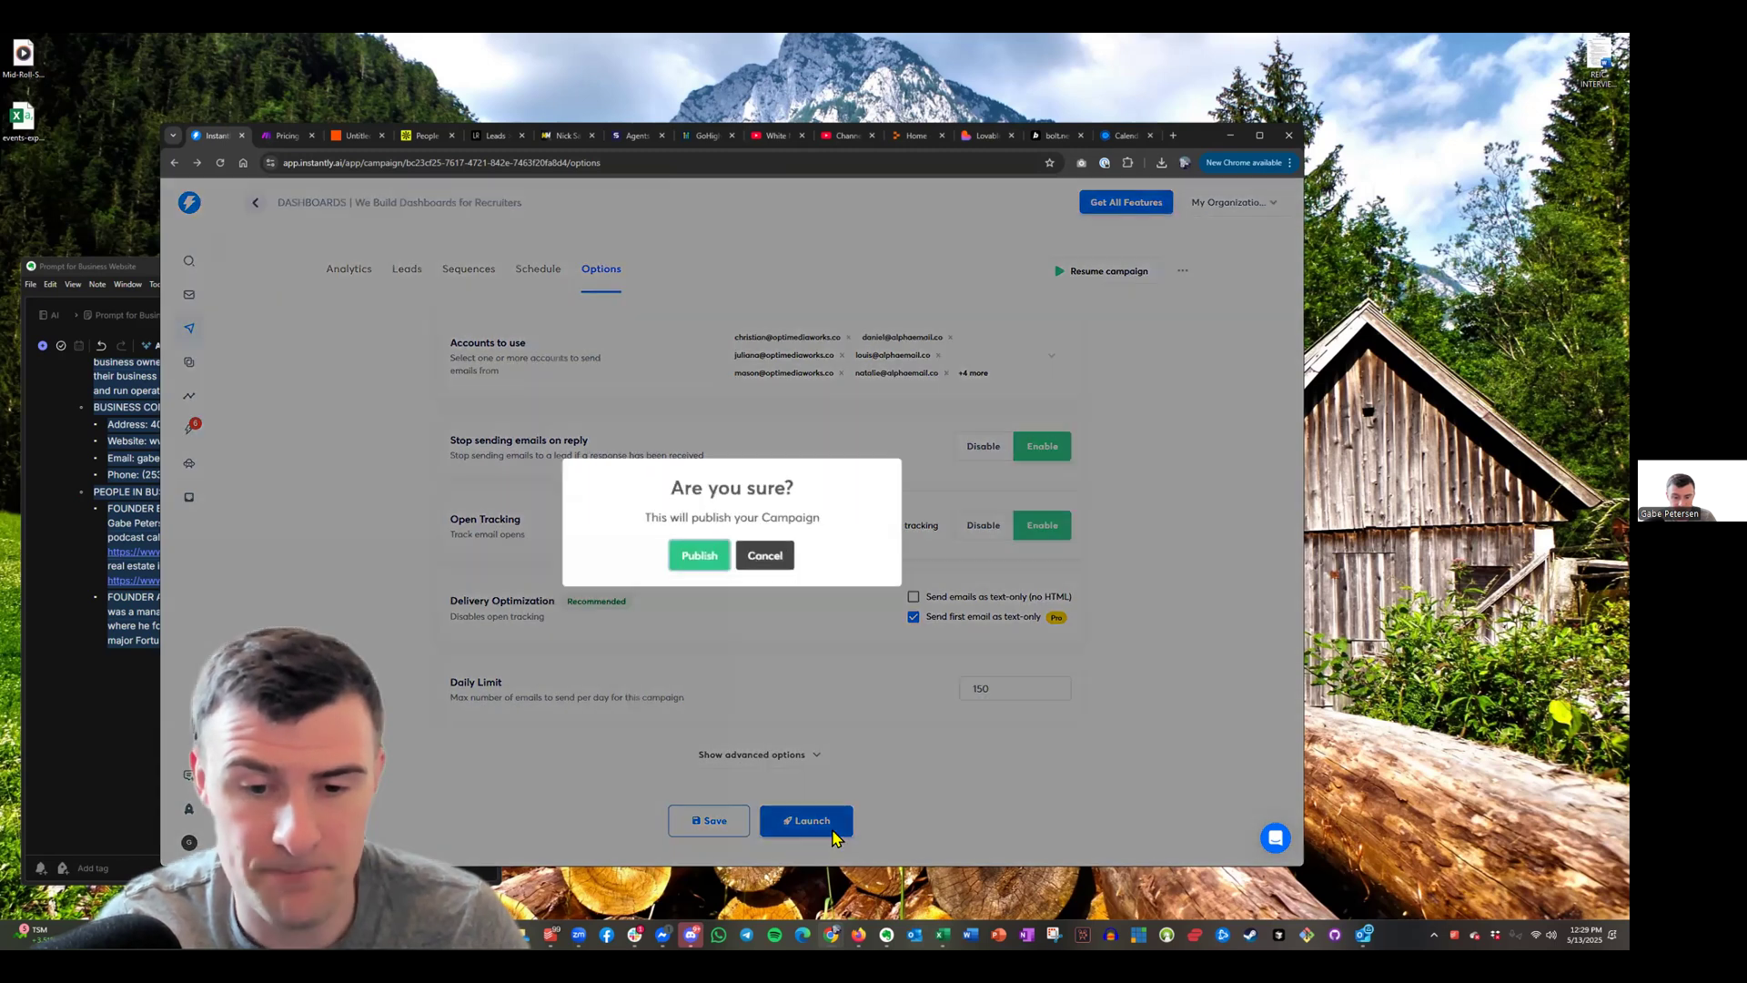
pyautogui.click(699, 555)
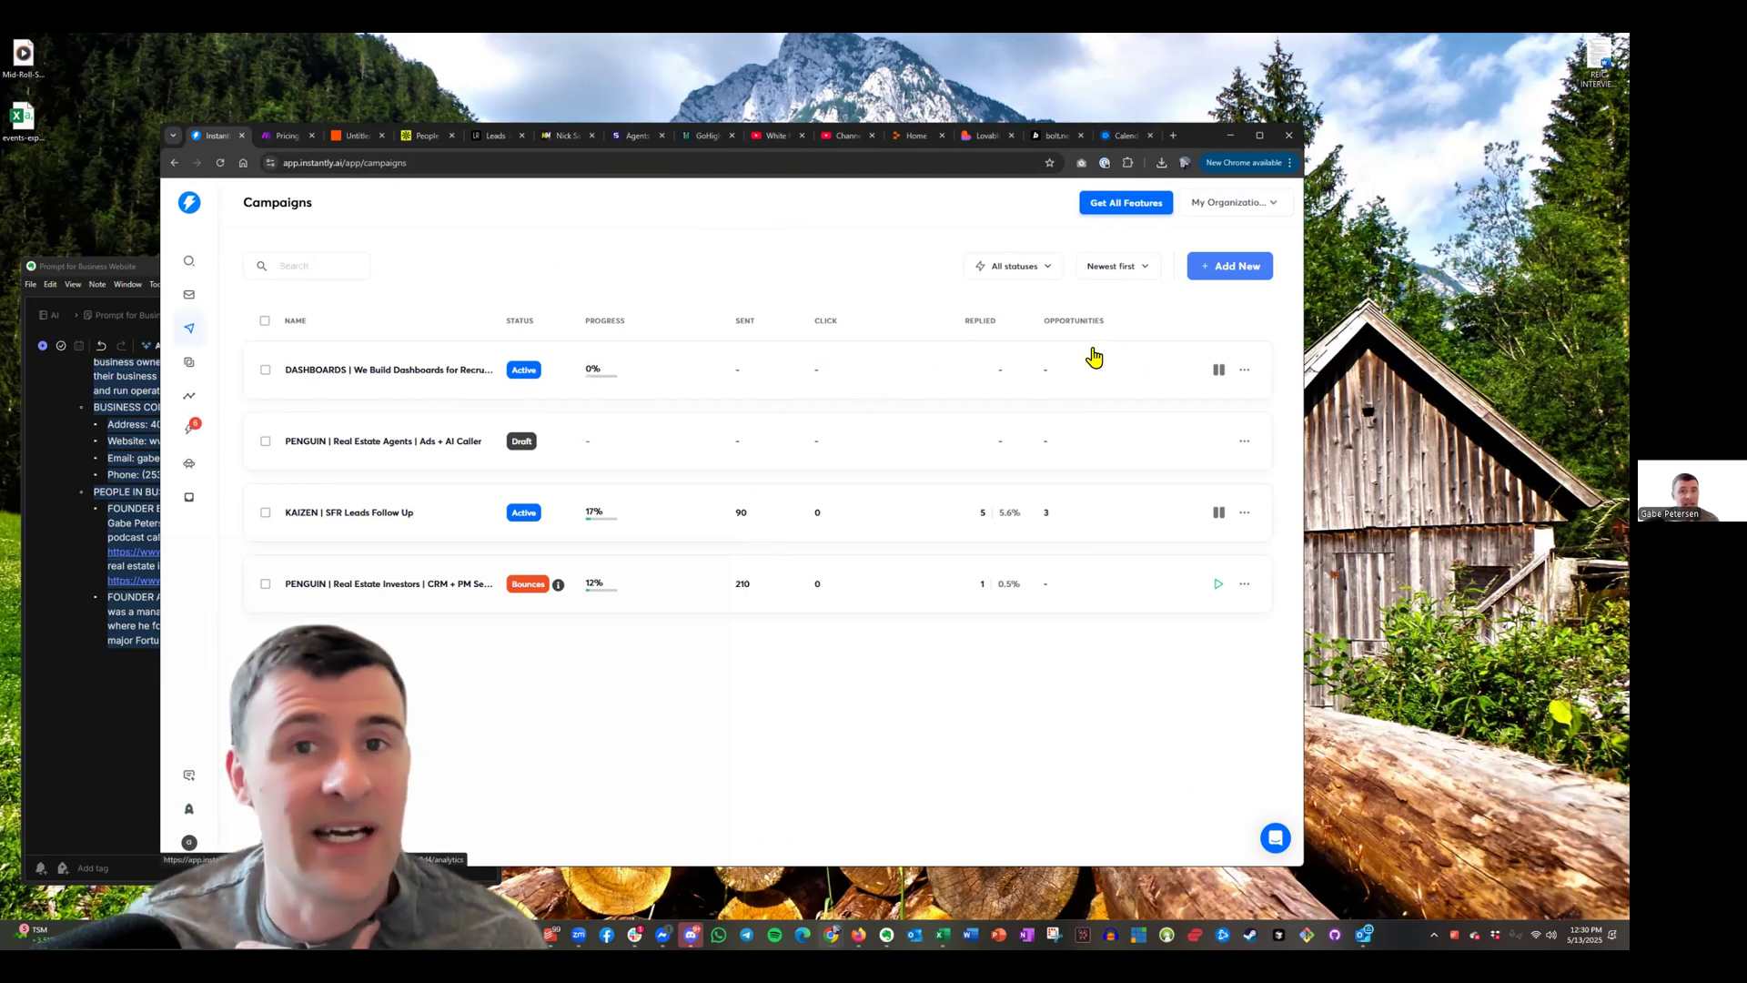
pyautogui.click(928, 101)
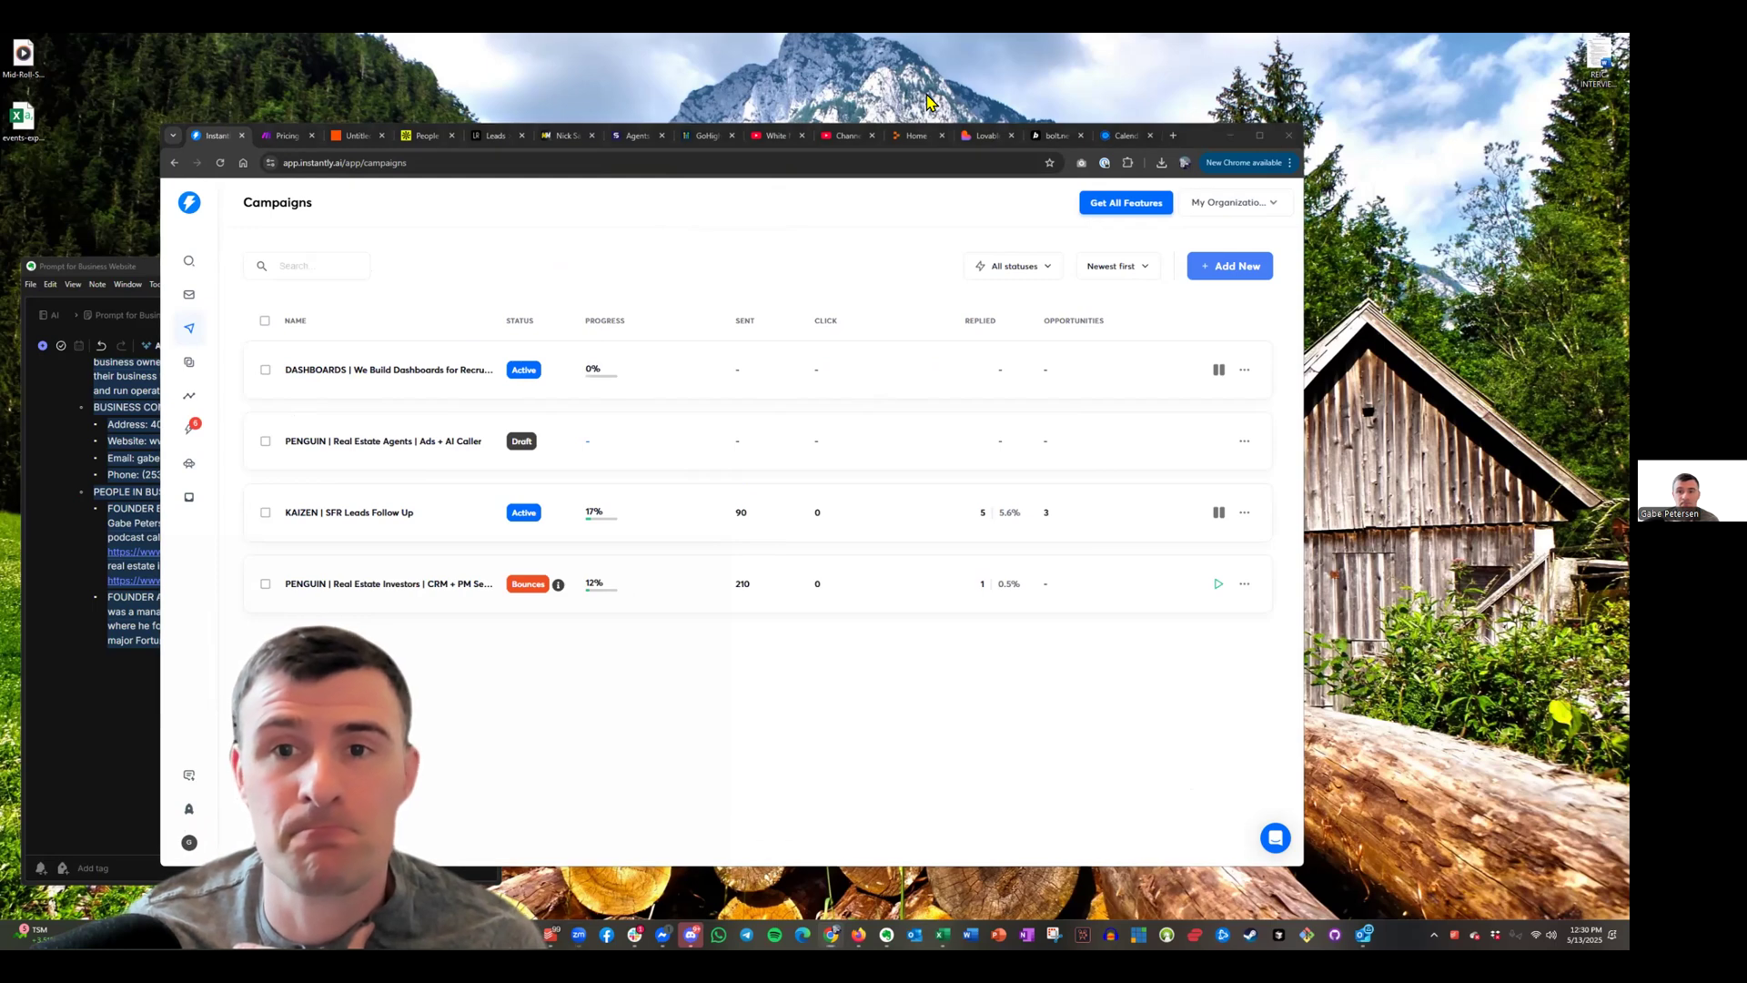